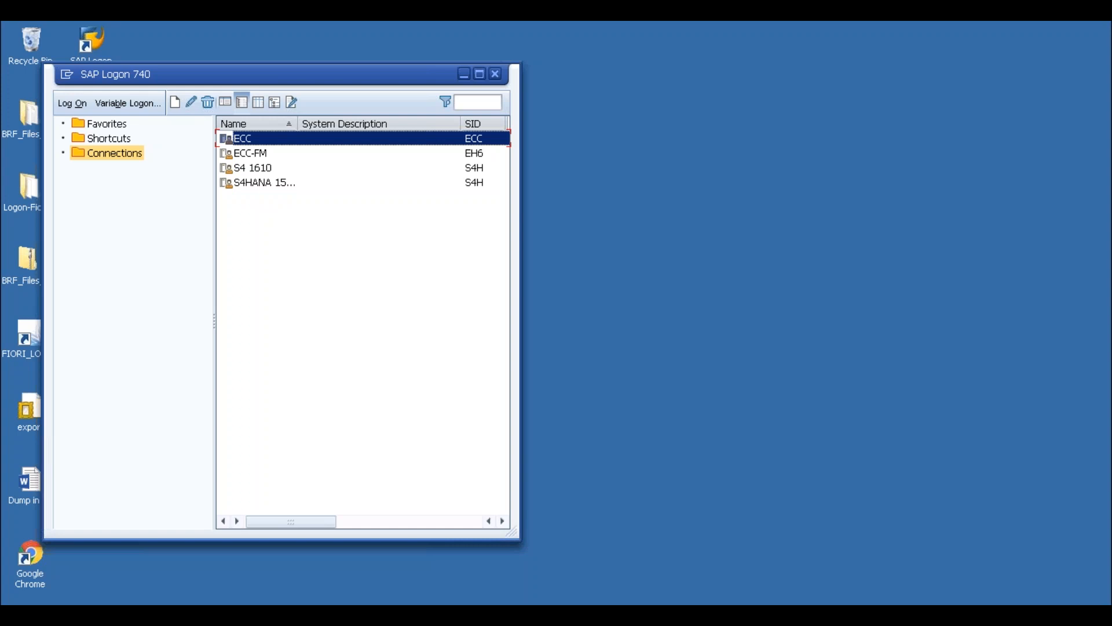
Step: Log on to the S4 1610 system with the previously used user and its password
double_click(270, 167)
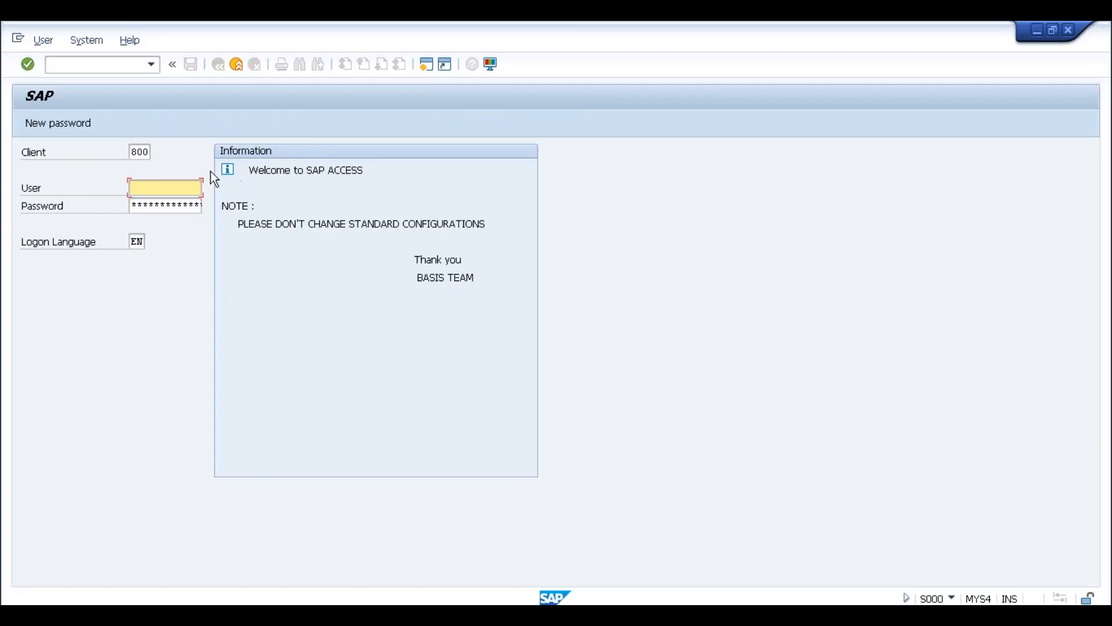
left_click(166, 204)
left_click(158, 204)
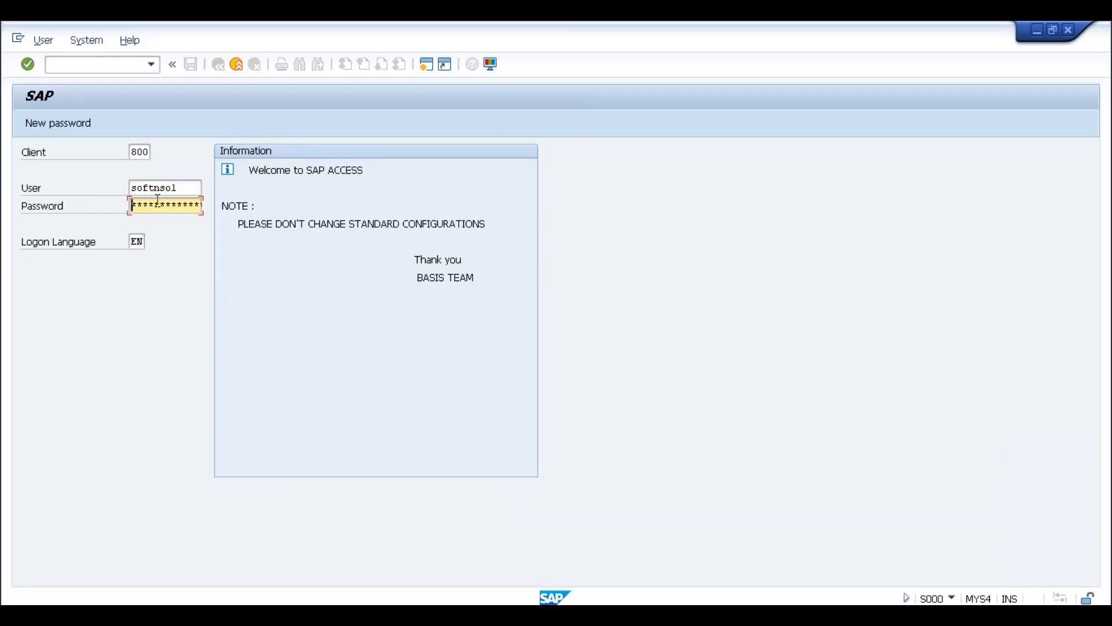
type("*********")
key("Return")
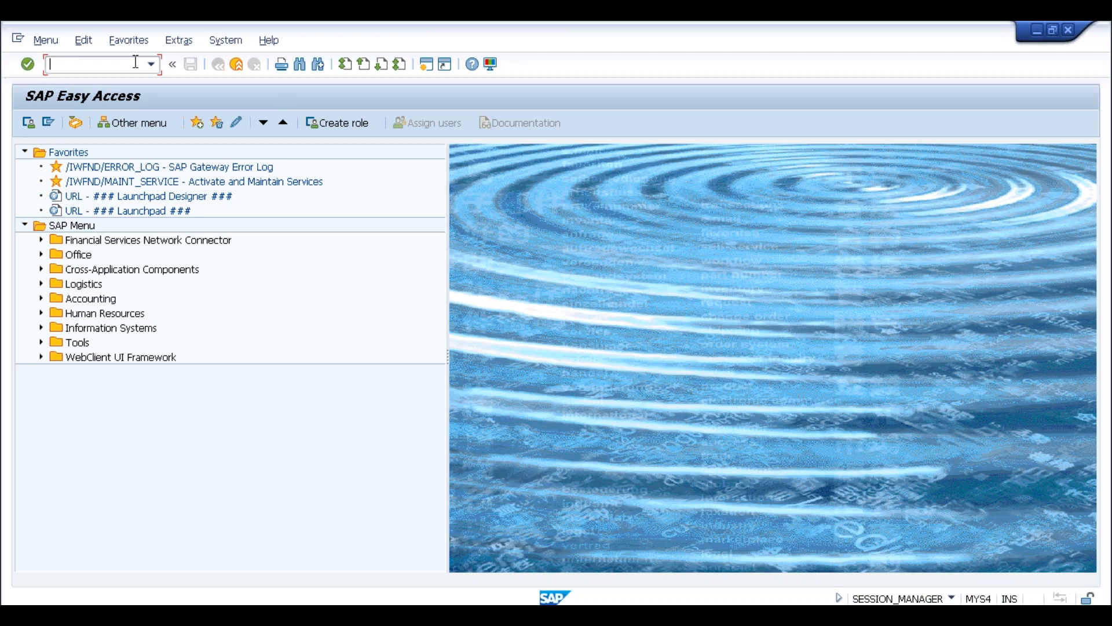
Step: Locate FD01 - Create under Accounts Receivable > Master Records, then collapse Financial Accounting
left_click(41, 300)
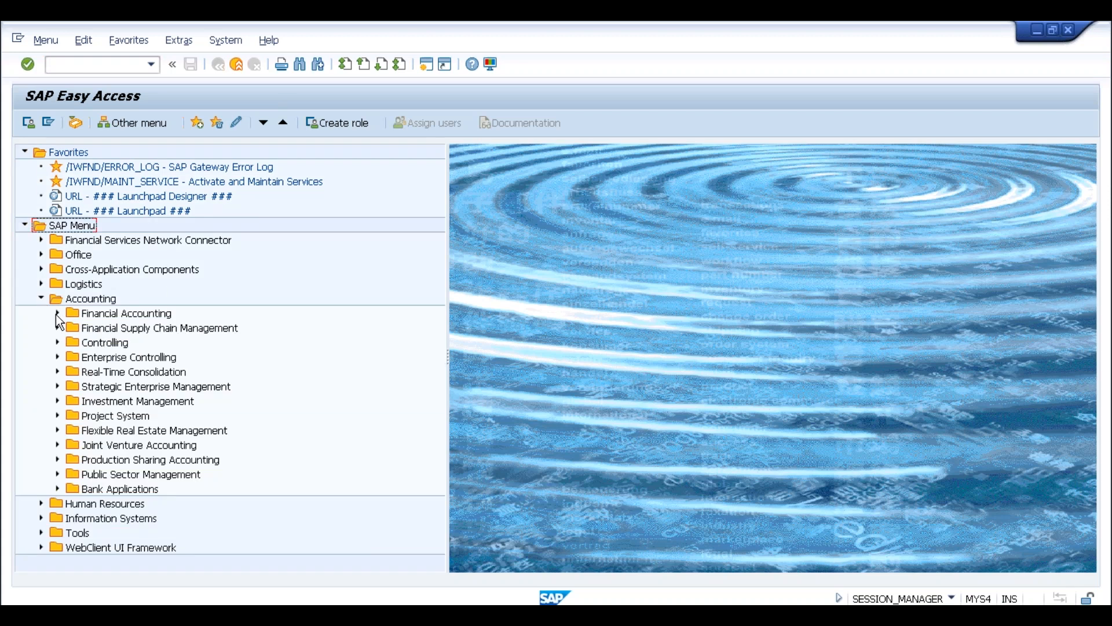
left_click(57, 313)
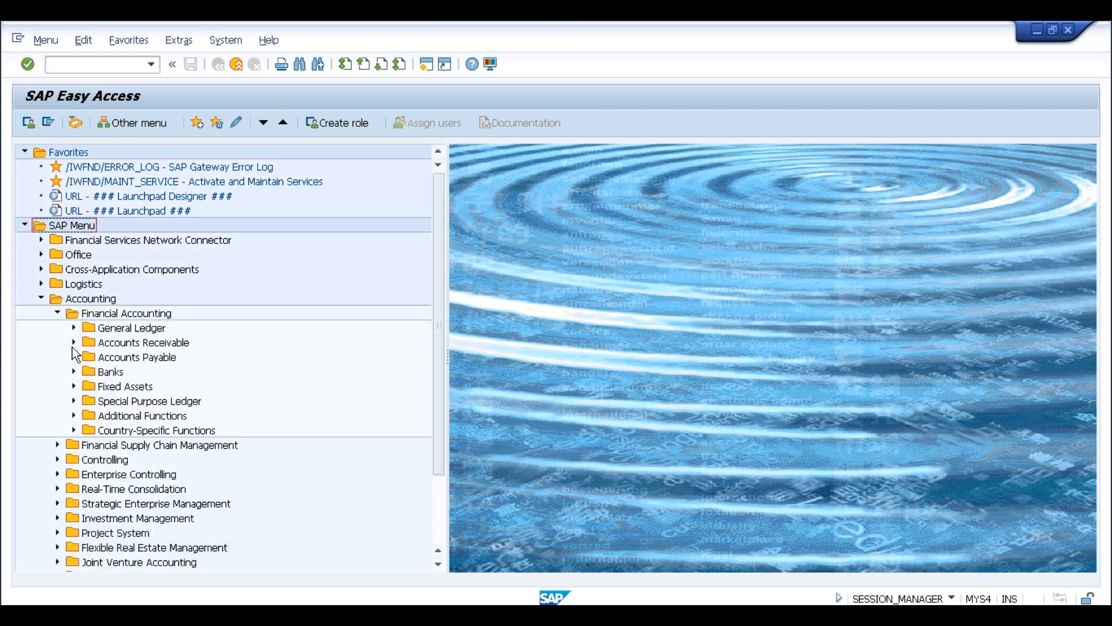
left_click(74, 342)
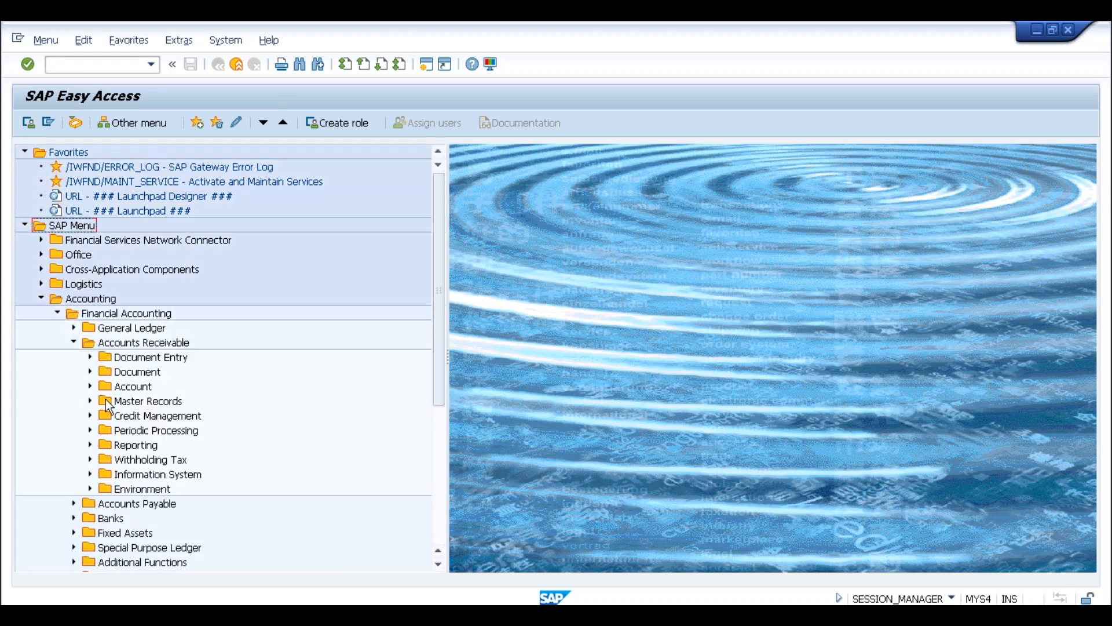
left_click(90, 386)
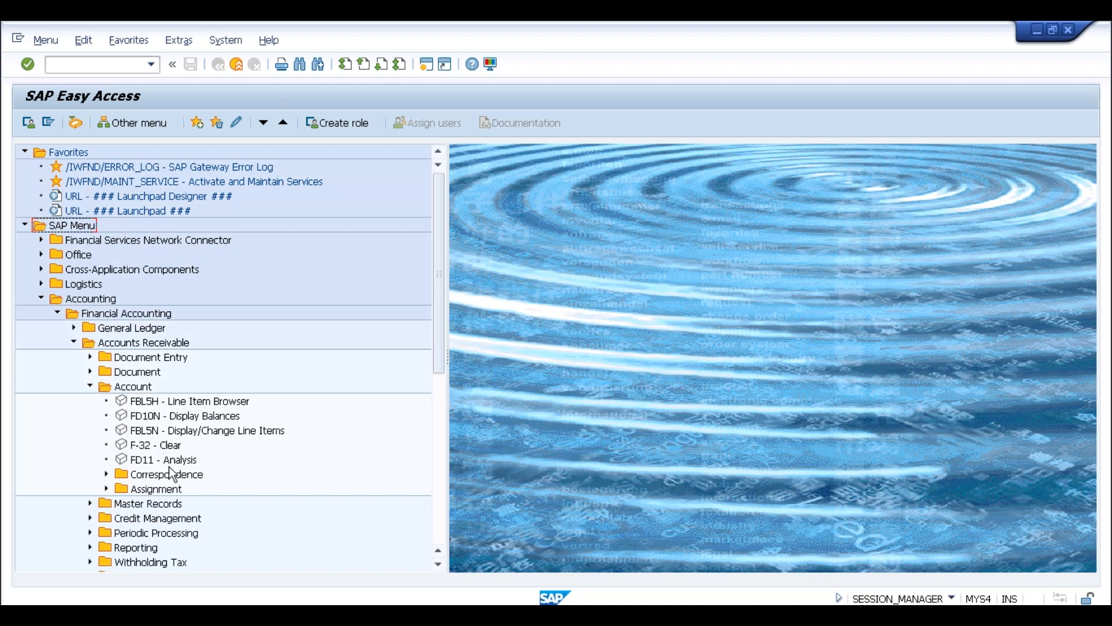
left_click(91, 386)
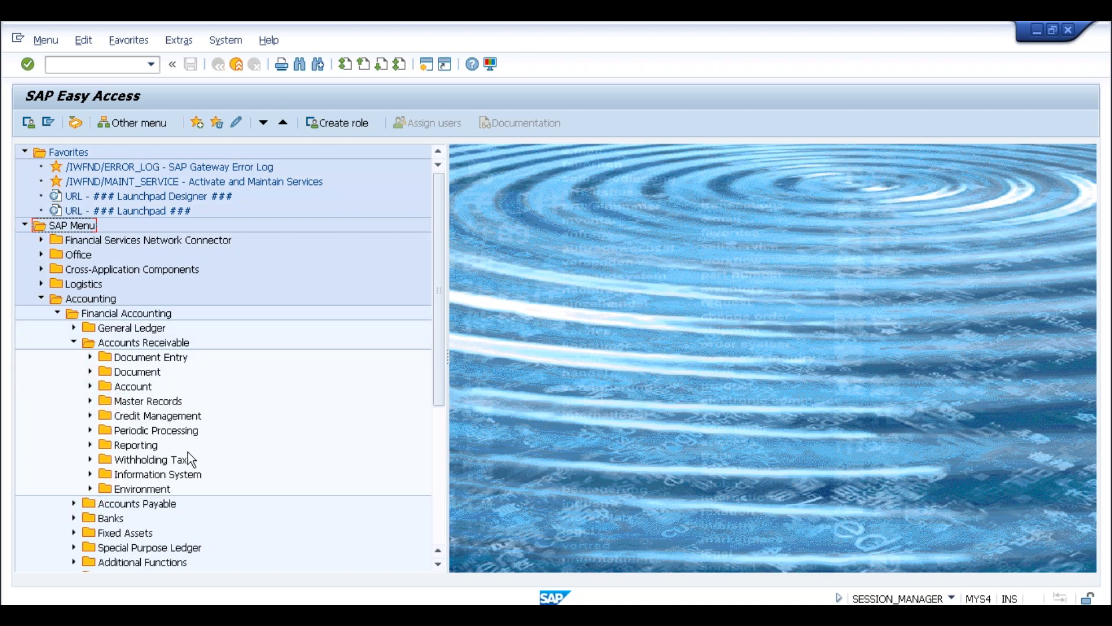
left_click(91, 401)
left_click(181, 419)
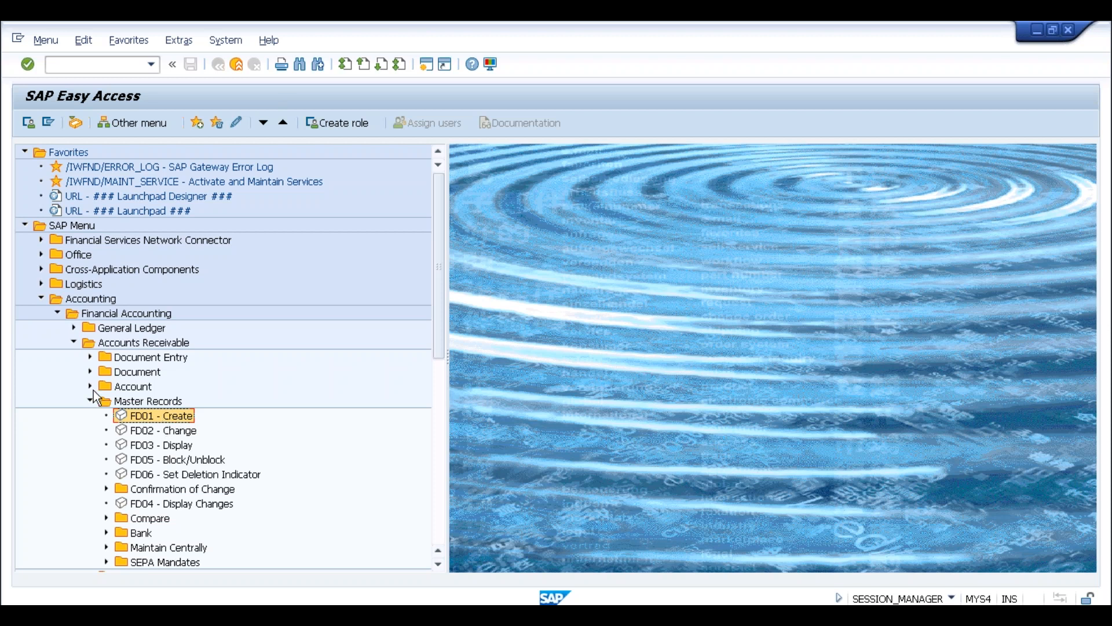
left_click(58, 313)
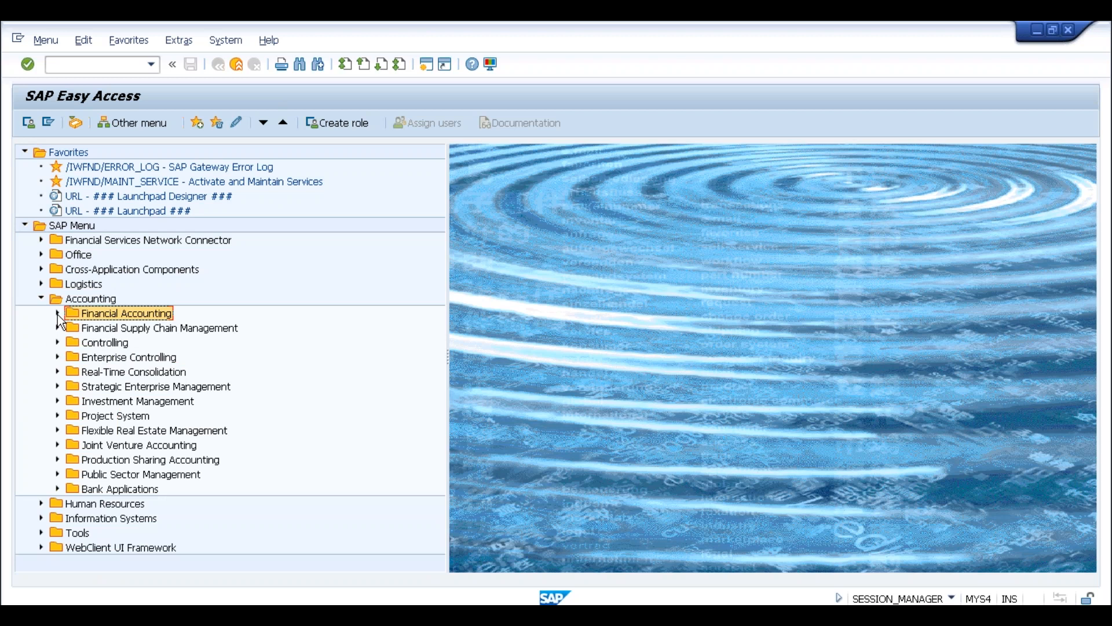
Step: Expand Logistics to Sales and Distribution customer Create, select XD01 - Complete, and show the Start menu
left_click(40, 298)
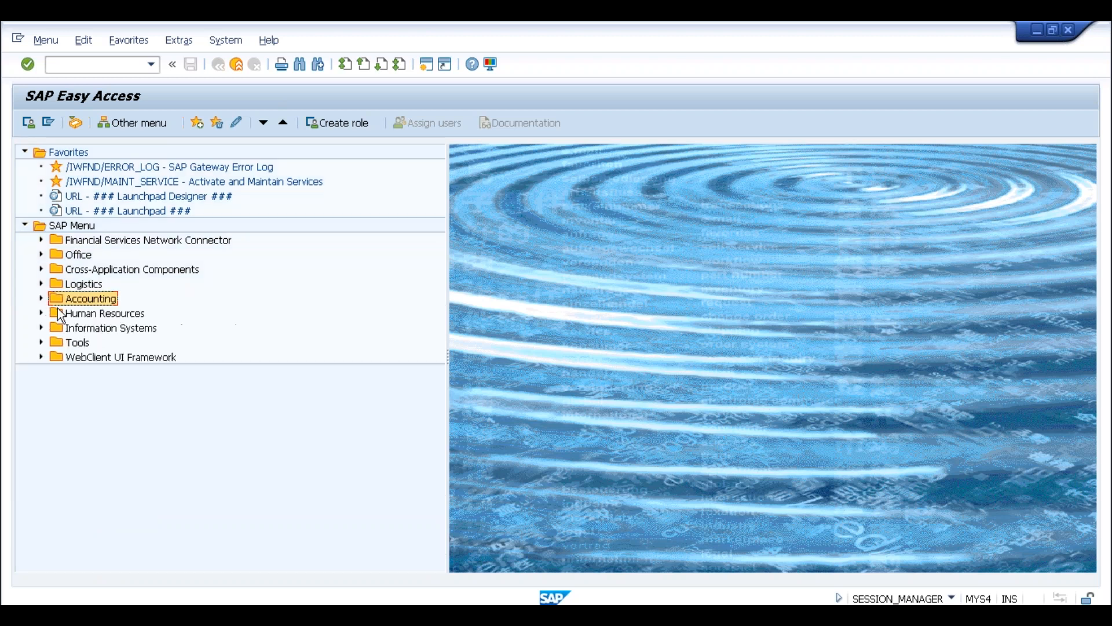
left_click(41, 284)
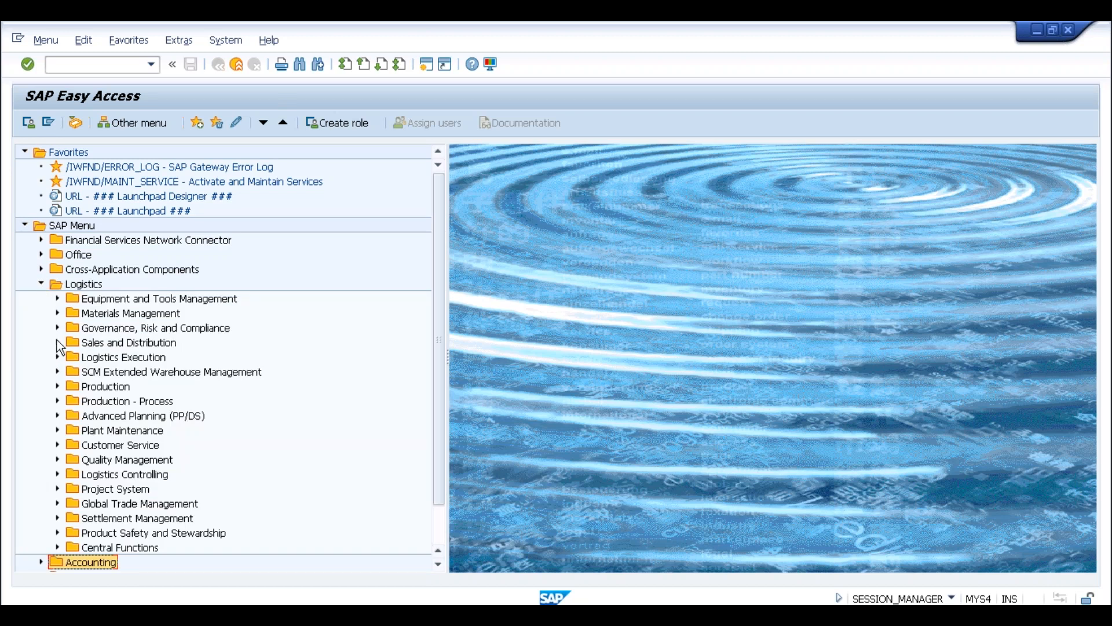
left_click(57, 343)
left_click(74, 357)
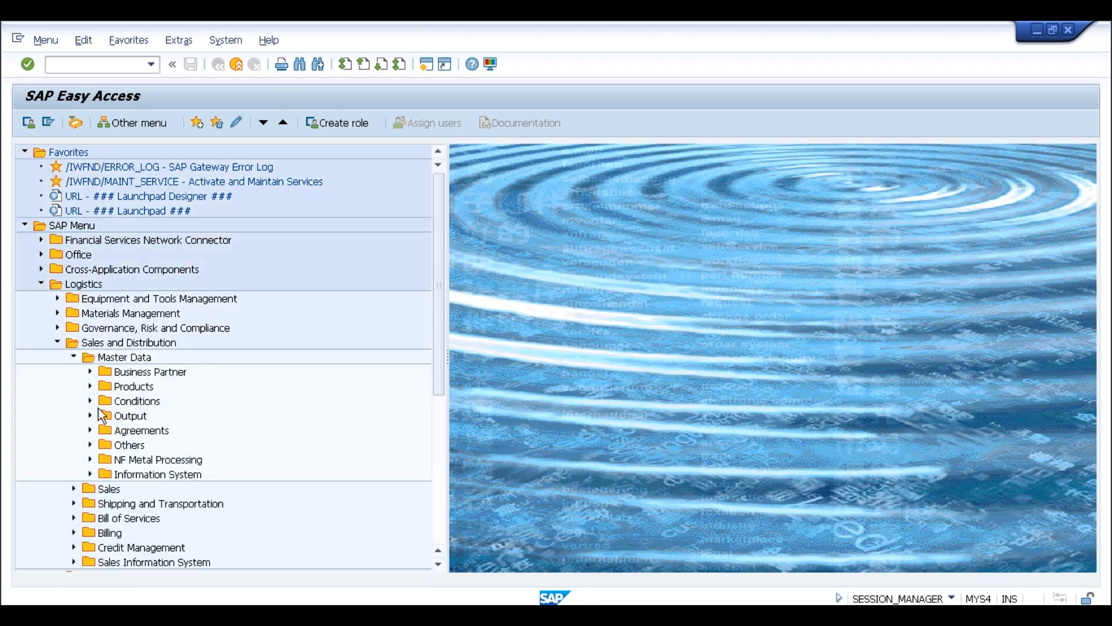
left_click(91, 372)
double_click(152, 401)
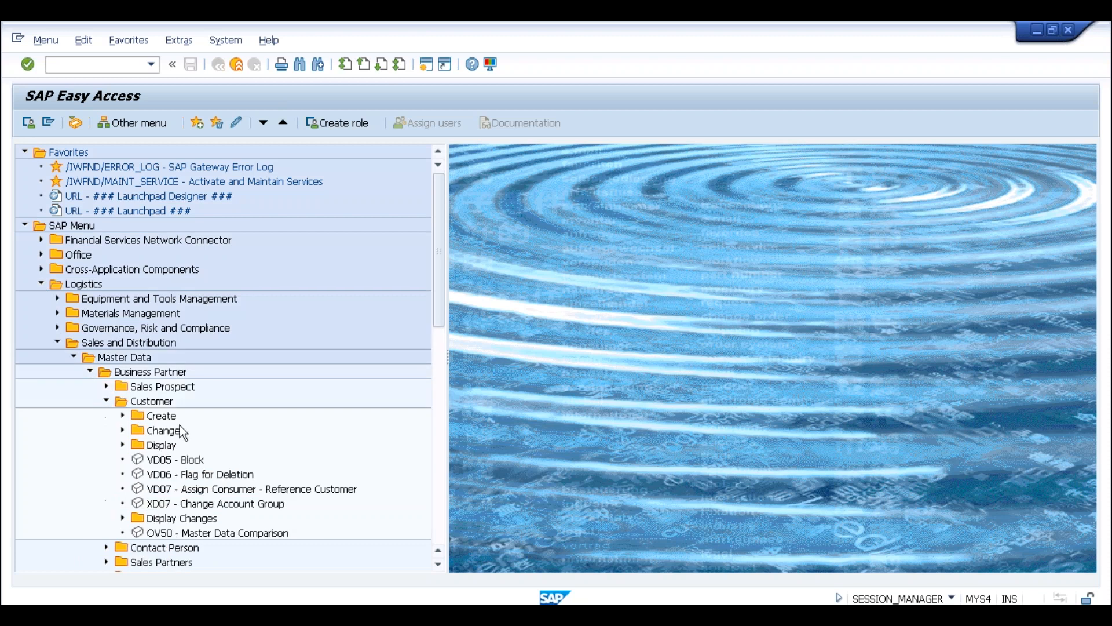
left_click(122, 416)
left_click(200, 450)
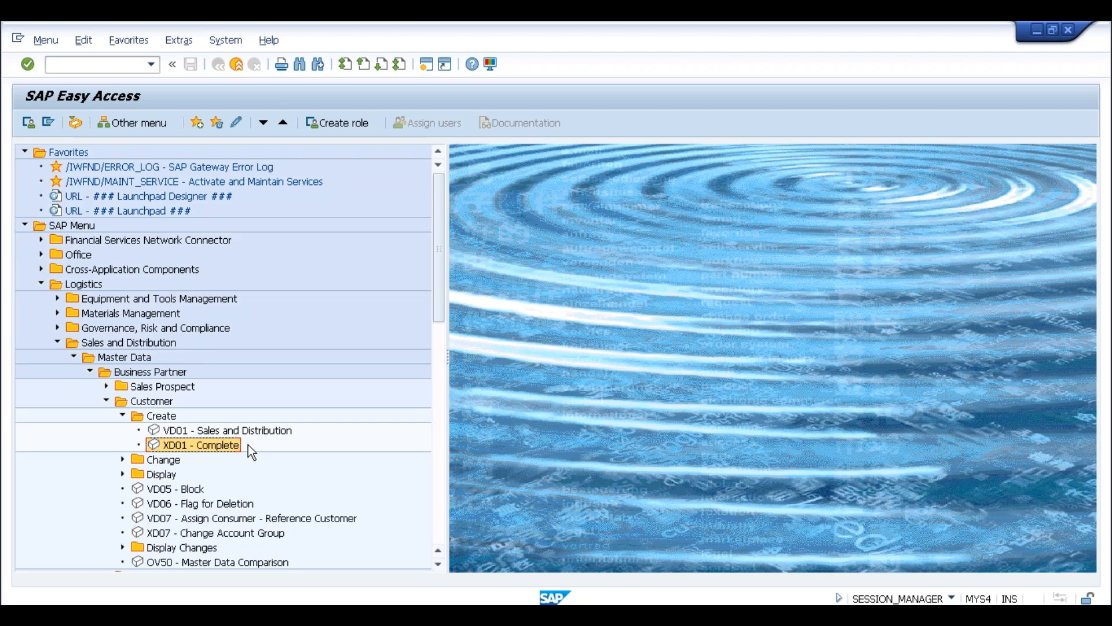
key("super")
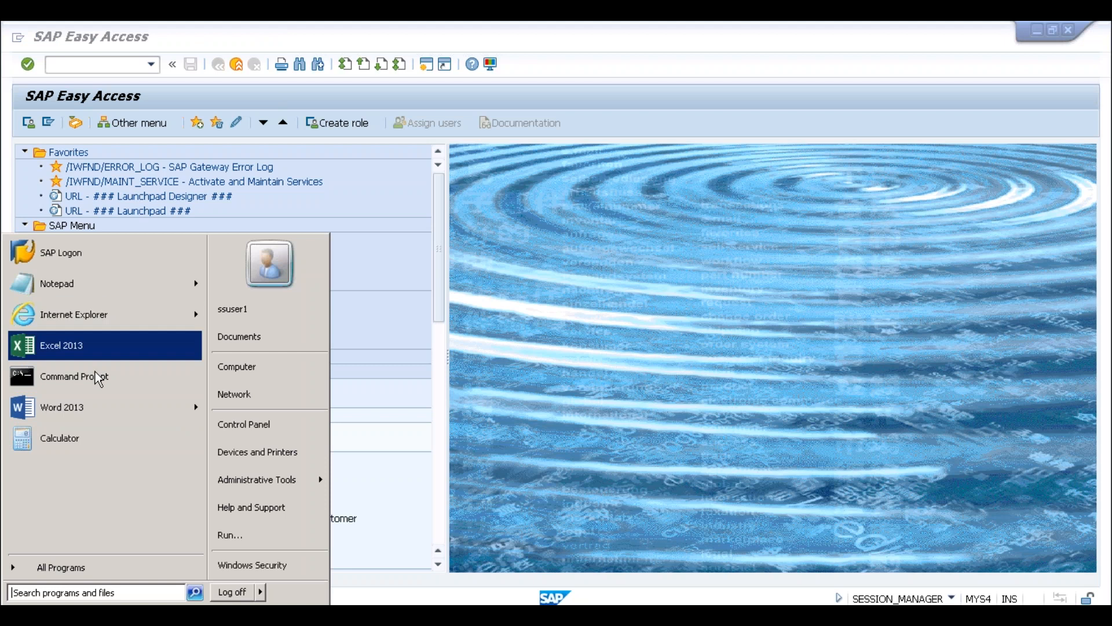
Step: In a new Notepad, note 'Customer: 3 segments' with General Segment and Company Code Data (Recon) lines
left_click(105, 292)
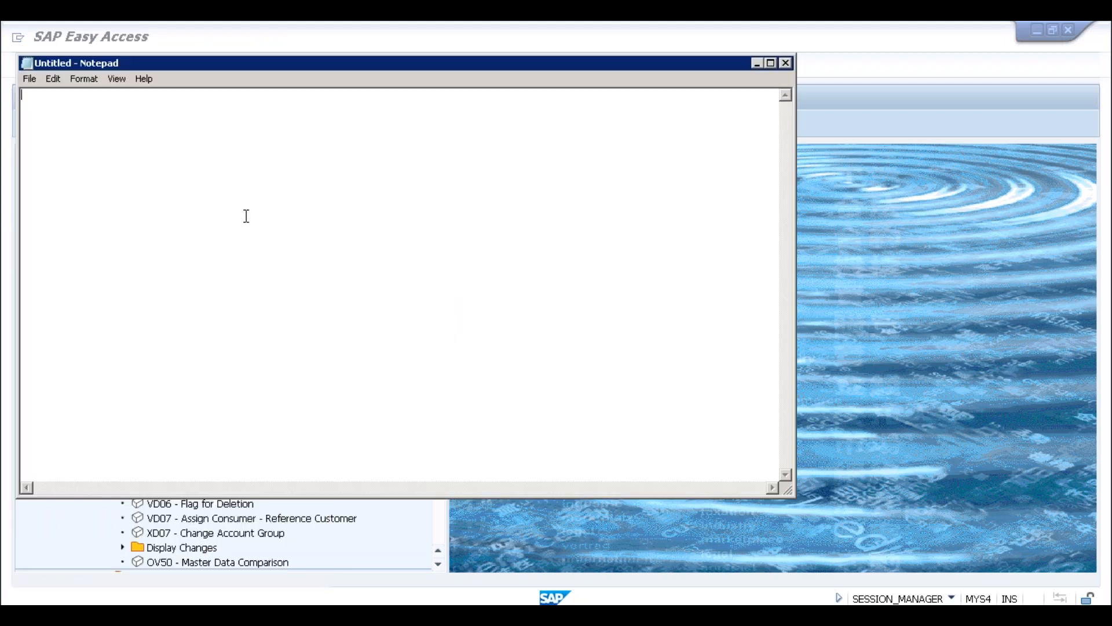
type("Customer: 3 segments")
key("Return")
type("1. General Segment")
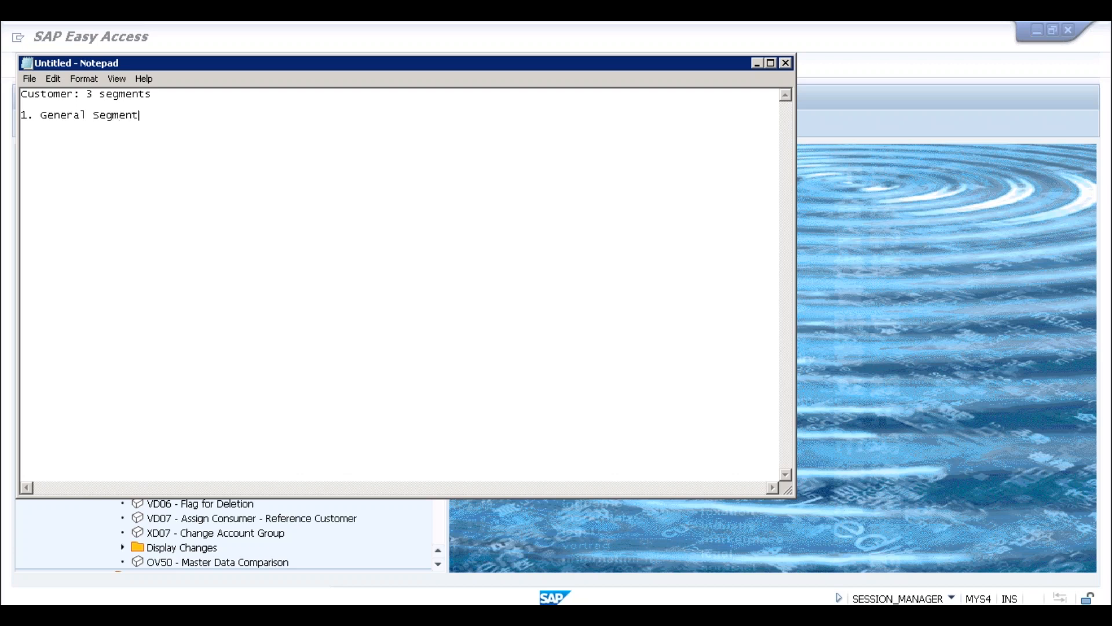
type(" : Not specific to Co")
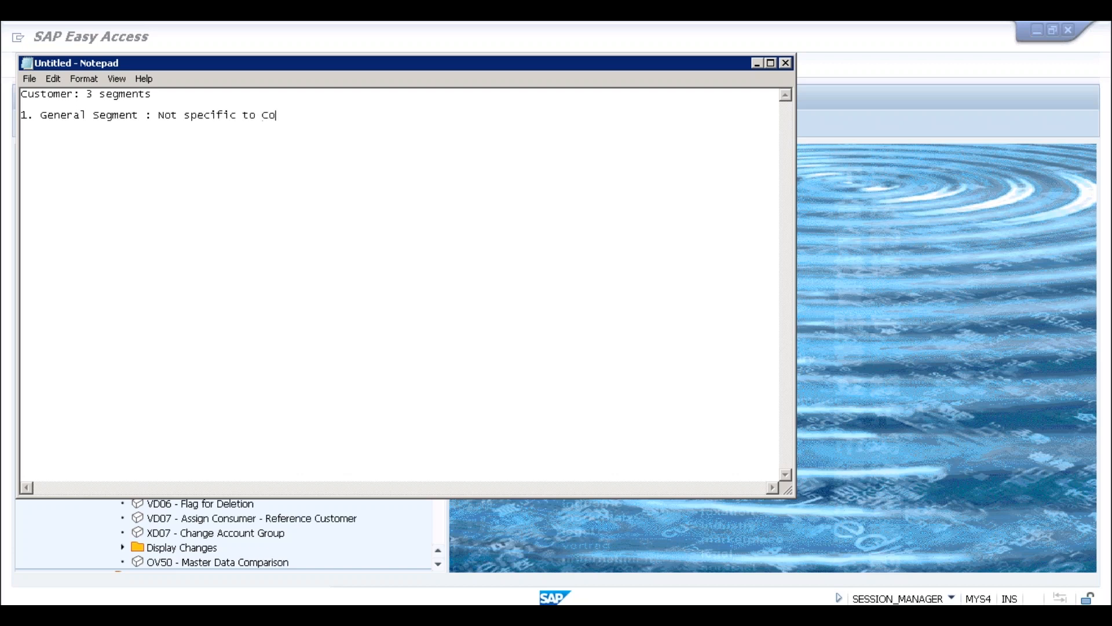
type("mpany/")
type(" Sales Ar")
type("ea ")
type("2. ")
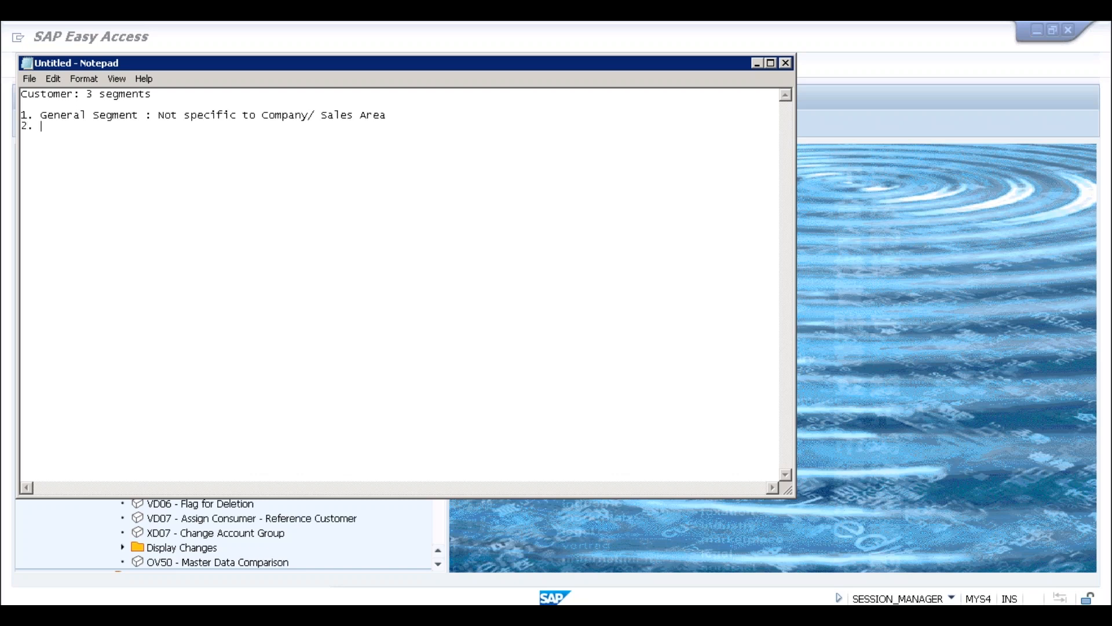
type("Company Code Data: S")
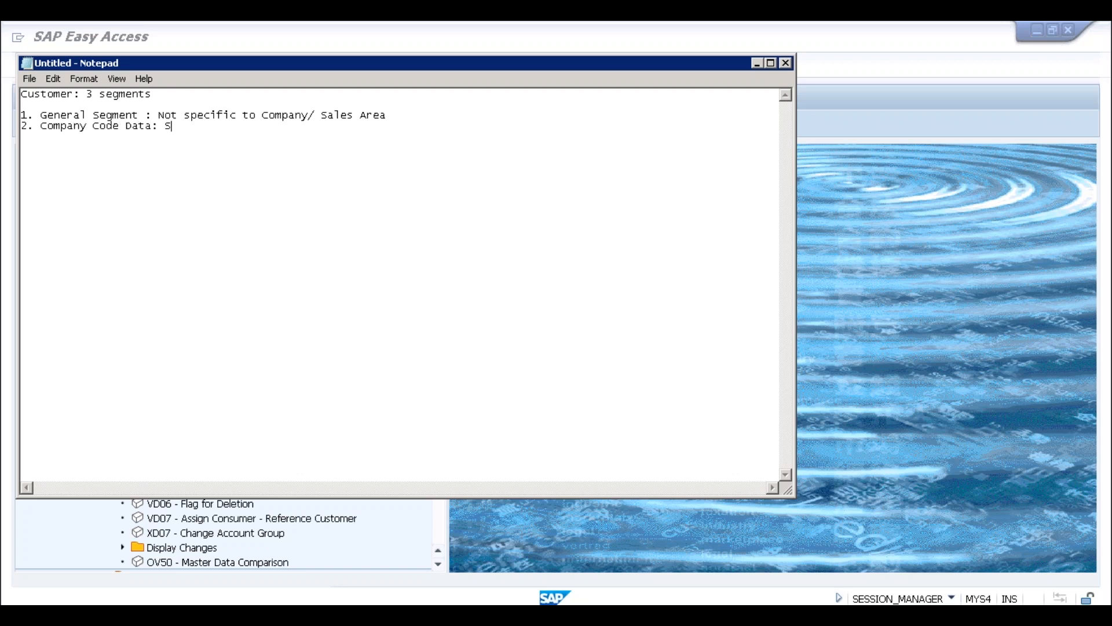
type("pecific to Company ")
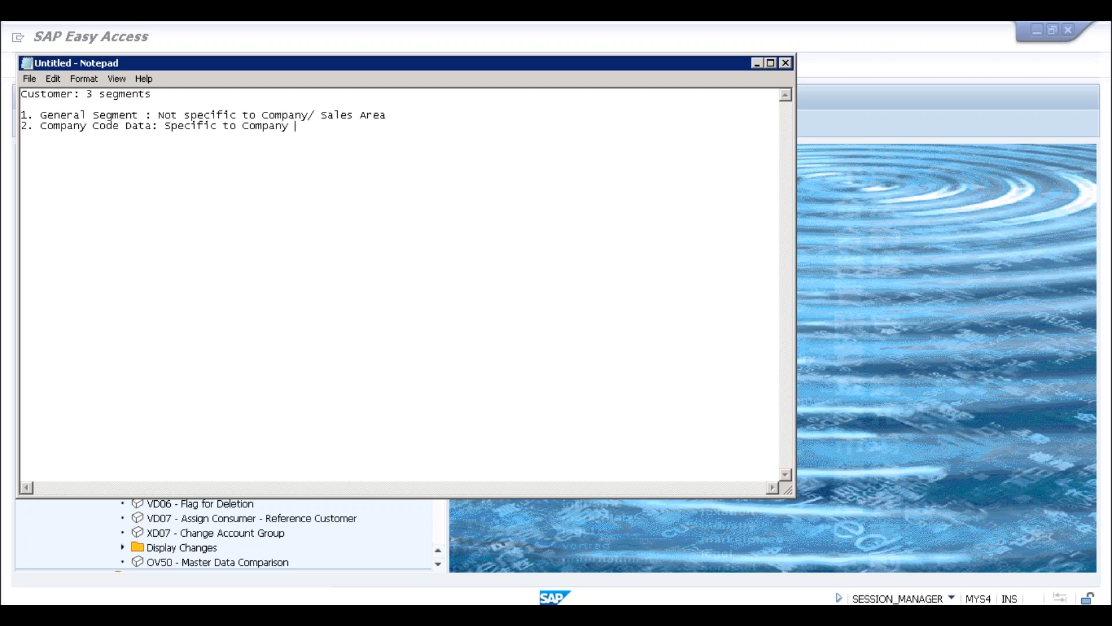
type("Code - Paymnt/")
type("Recon")
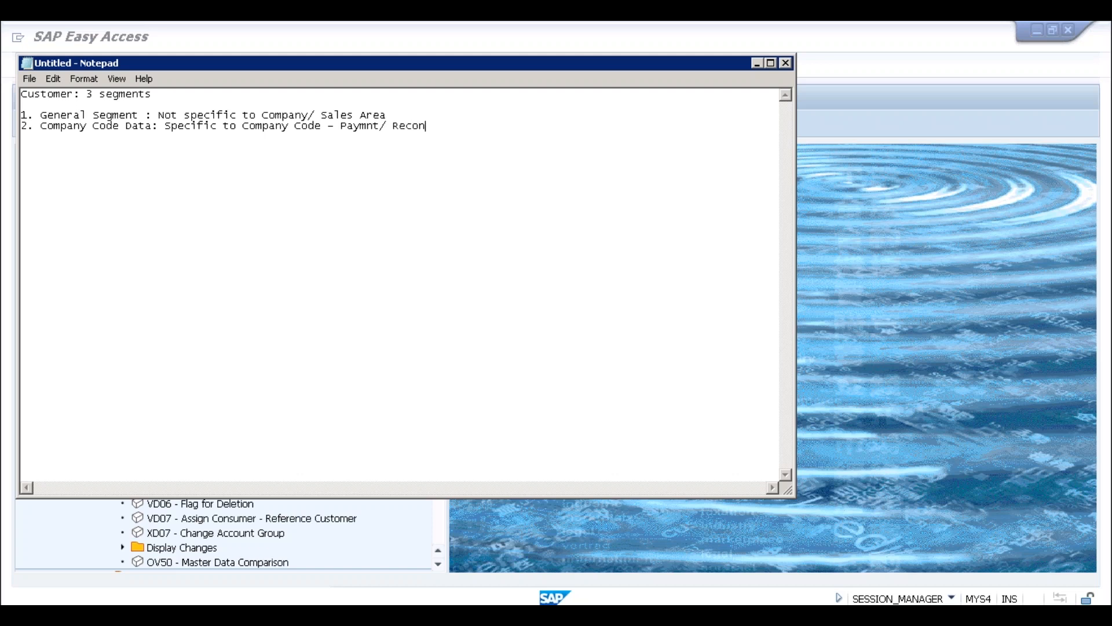
left_click(268, 126)
left_click(323, 132)
Step: Add the line '3. Sales Area: S&D Master Data' below the Company Code Data note
left_click_drag(144, 116, 83, 114)
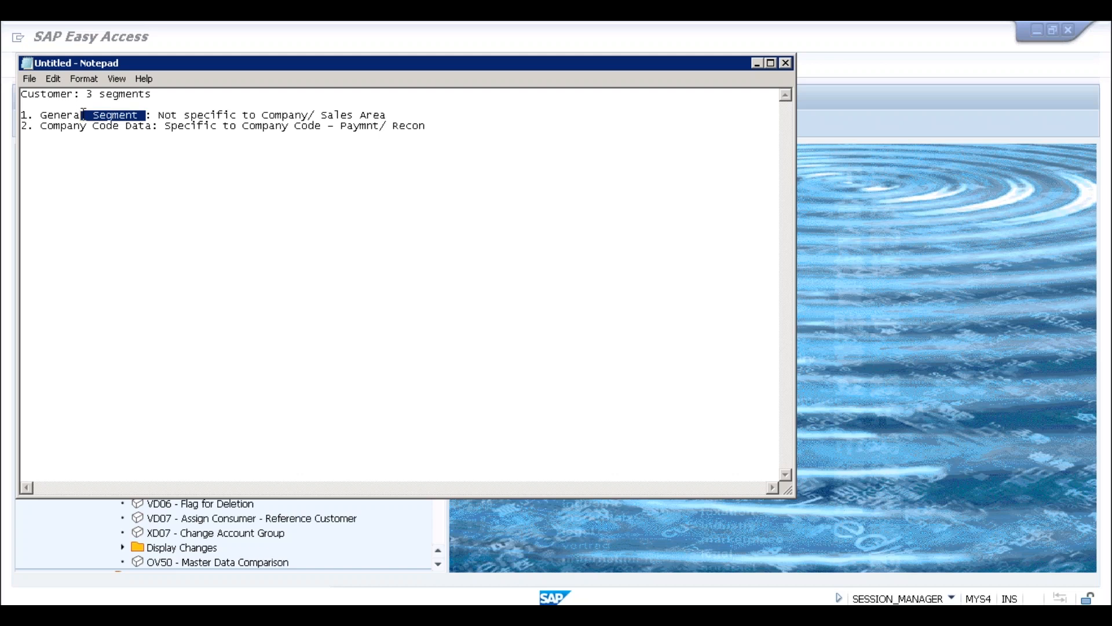
left_click(60, 128)
left_click(42, 126)
left_click_drag(43, 128, 139, 128)
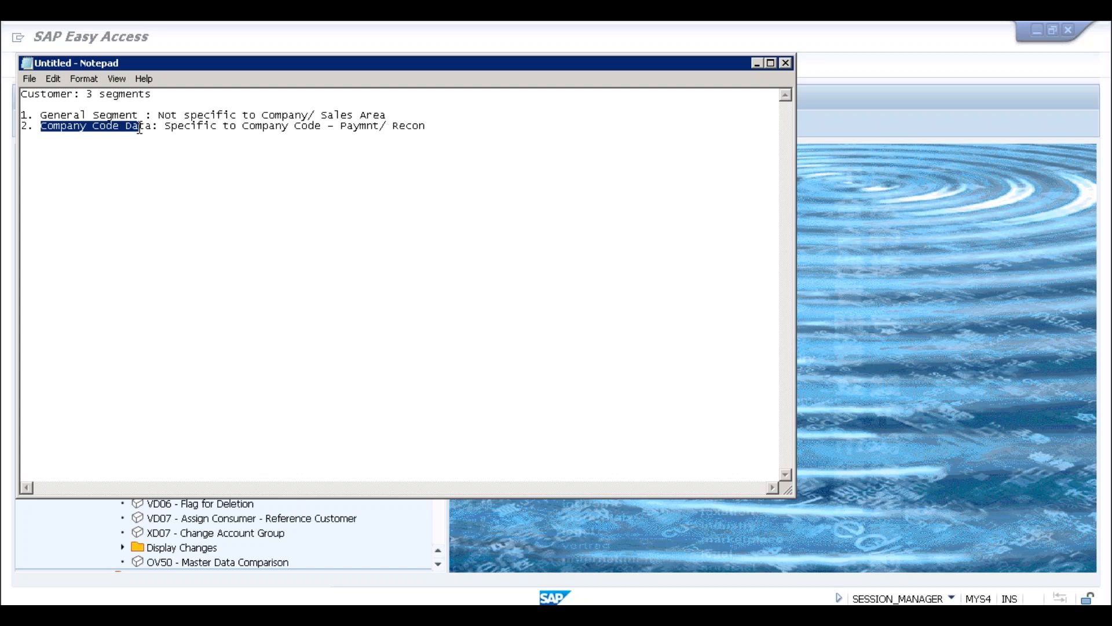
left_click(434, 126)
key("Return")
type("3. Sales Area: ")
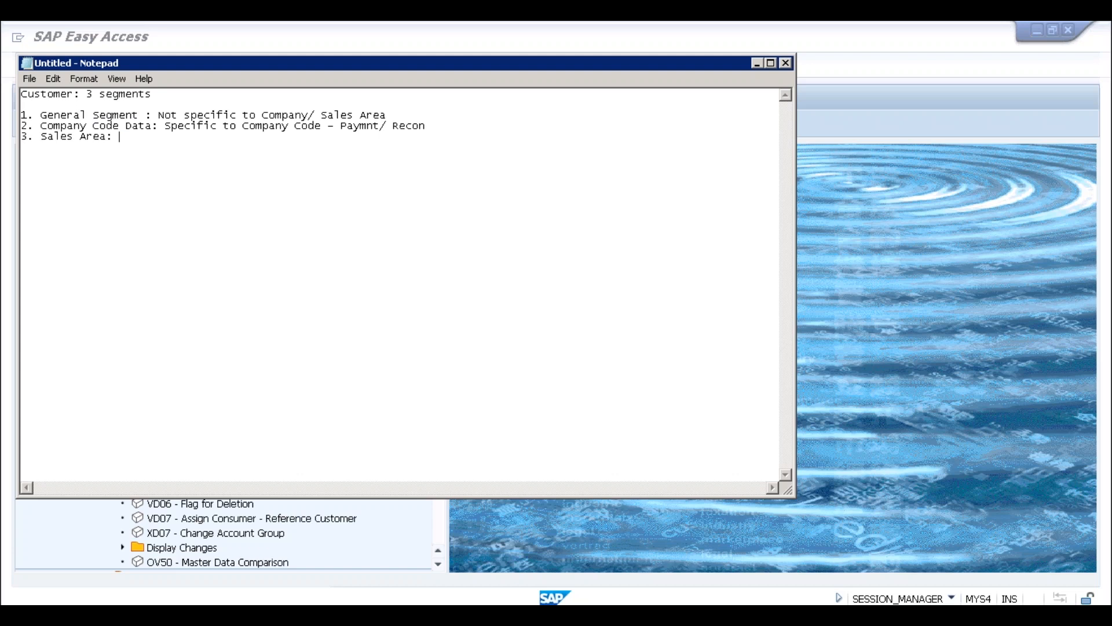
type("S&D Master Data")
Step: Review the segment notes, then return to SAP Easy Access and select VD01 - Sales and Distribution
left_click(409, 118)
left_click(233, 146)
left_click(121, 127)
left_click(229, 140)
key("alt+Tab")
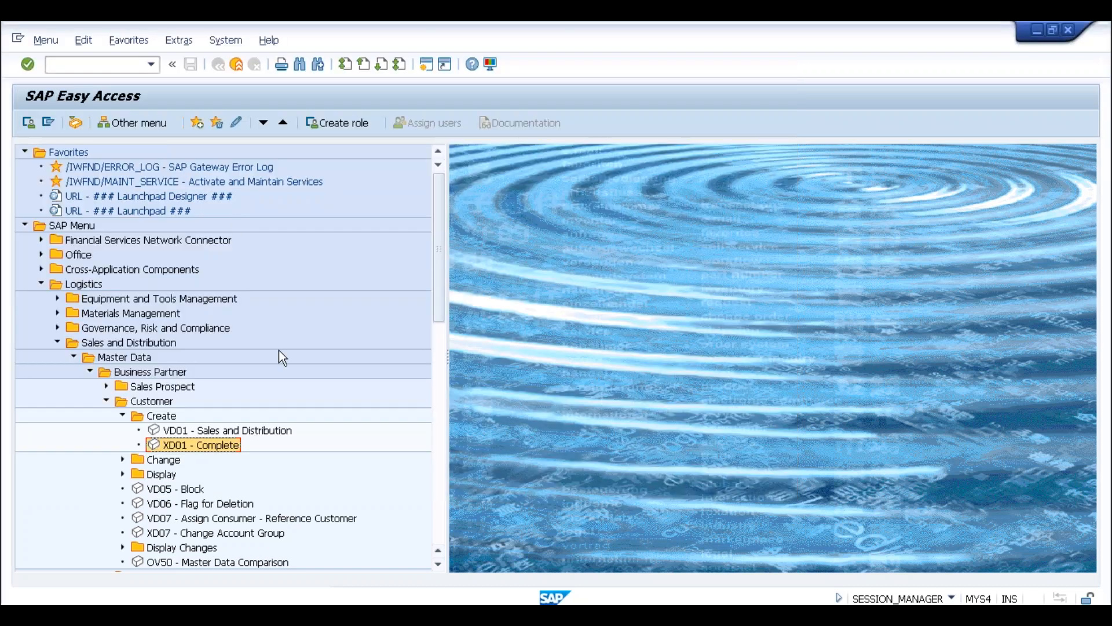
left_click(216, 435)
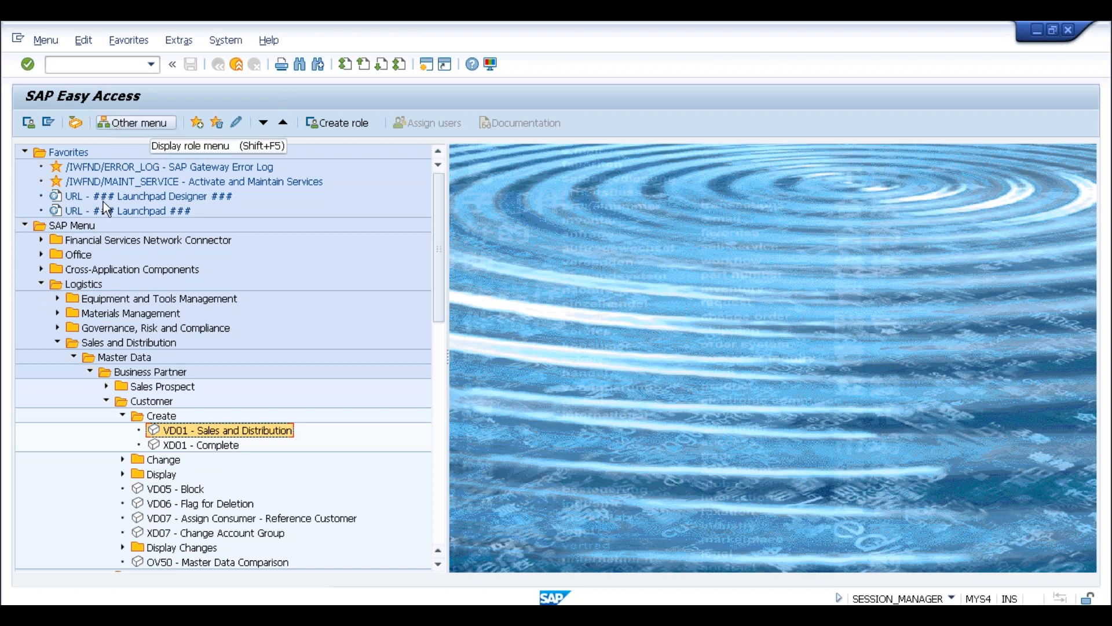
Step: Launch XD01 - Complete, which redirects to transaction BP's Create Business Partner dialog
double_click(189, 445)
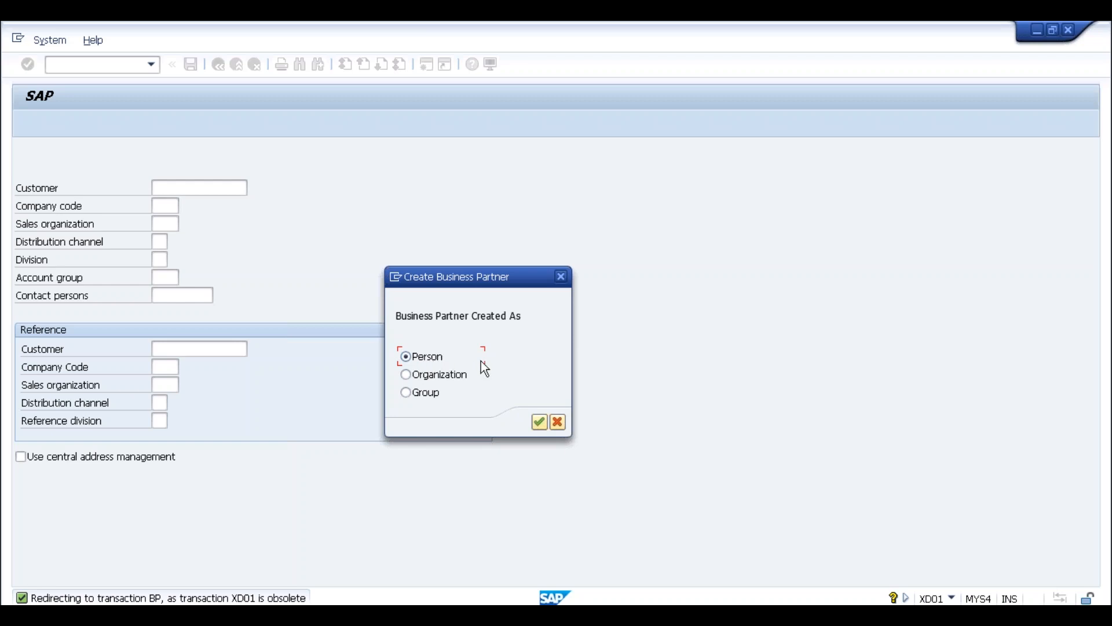
Step: Choose Organization as the business partner category
left_click(444, 380)
Step: Confirm Organization to reach the FI Customer form, and start a second session
left_click(543, 422)
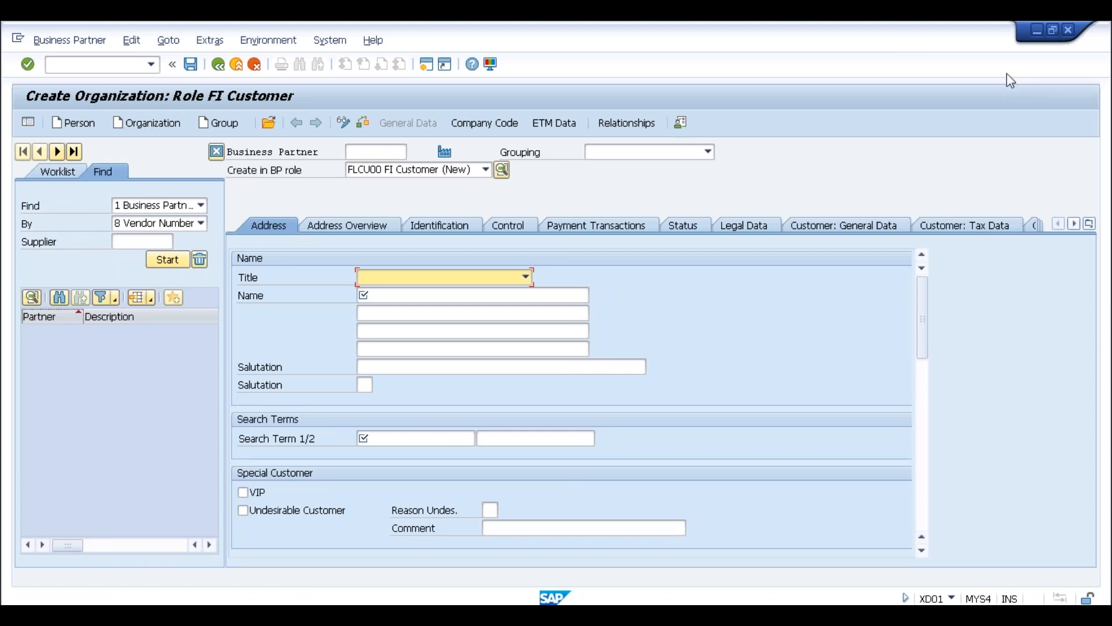
left_click(425, 64)
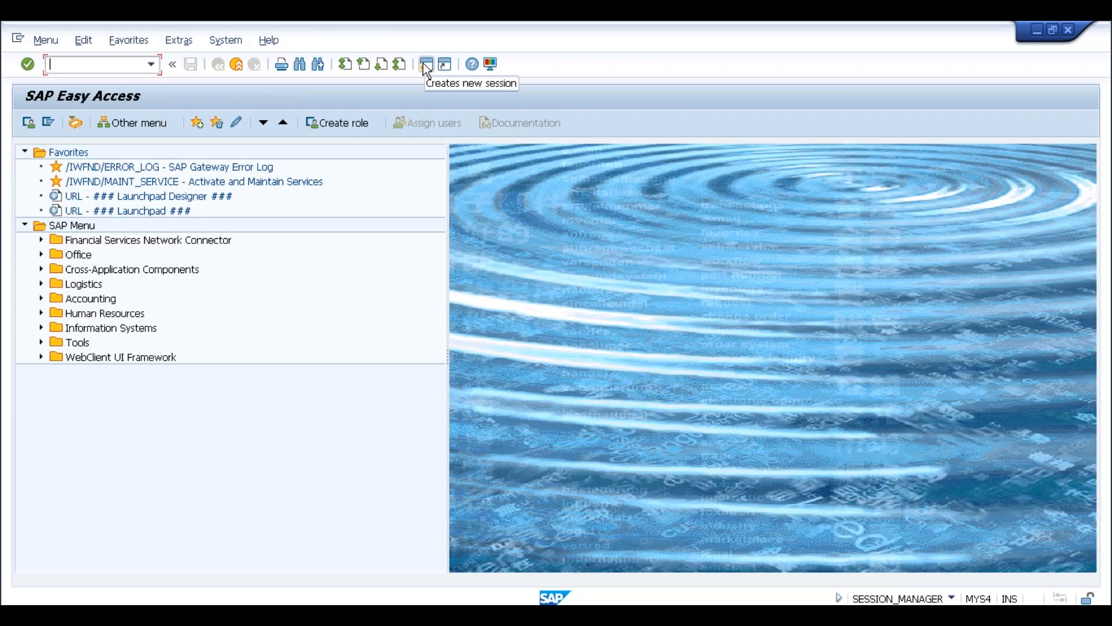
Step: Run xk01 in the new session and create the partner as an Organization
type("xk01")
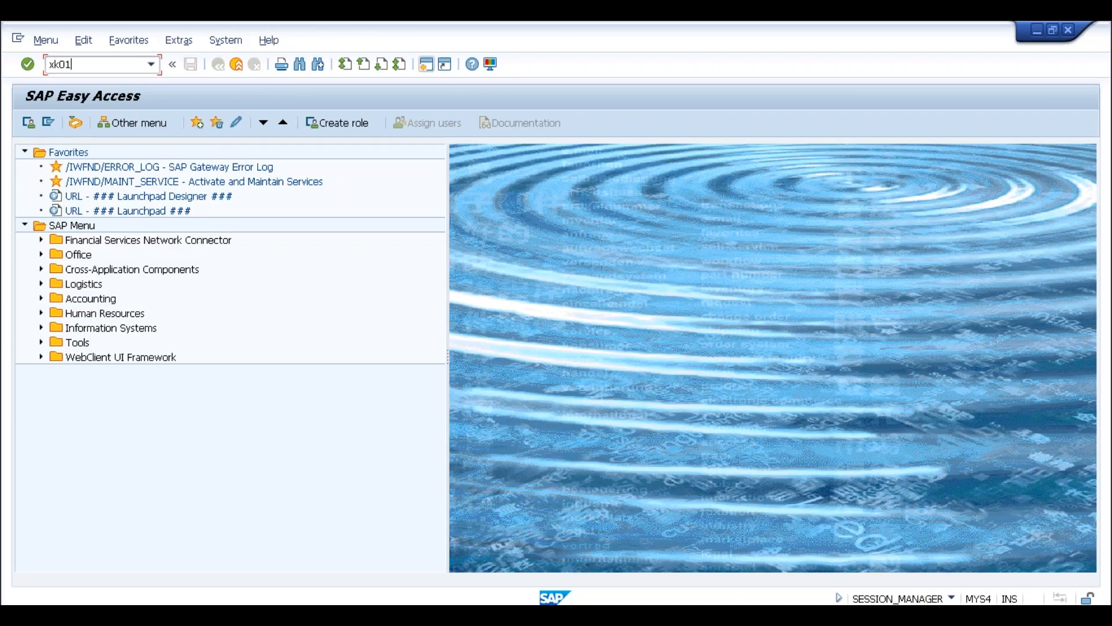
key("Return")
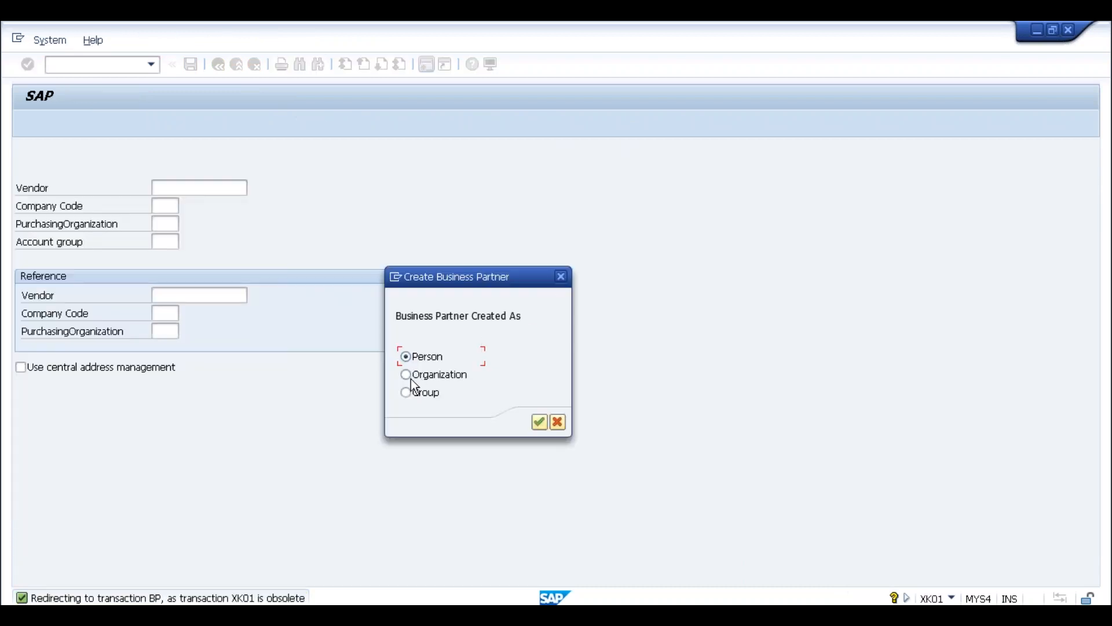
left_click(406, 375)
left_click(538, 423)
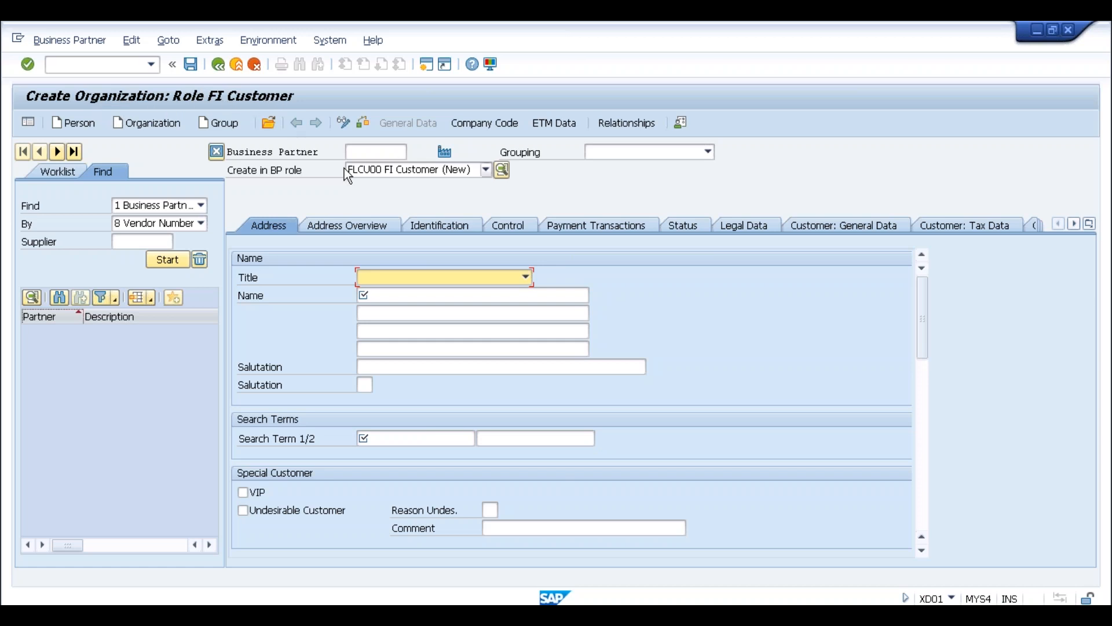
Step: Browse the BP role list without changing it, then return to the FLVN00 Vendor organization window
left_click(303, 172)
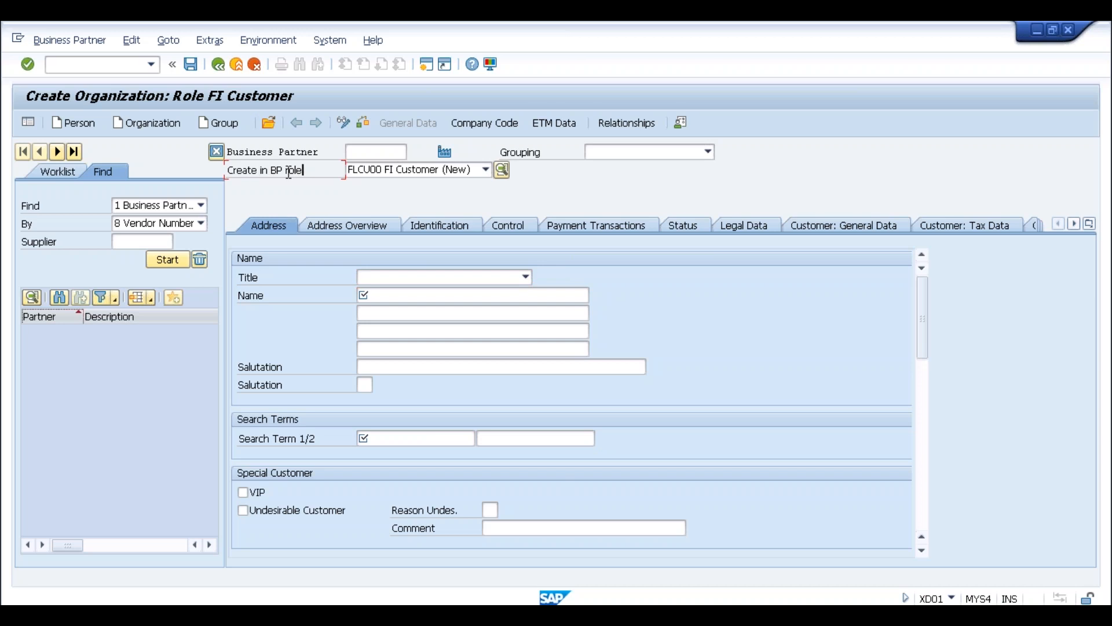
left_click(487, 170)
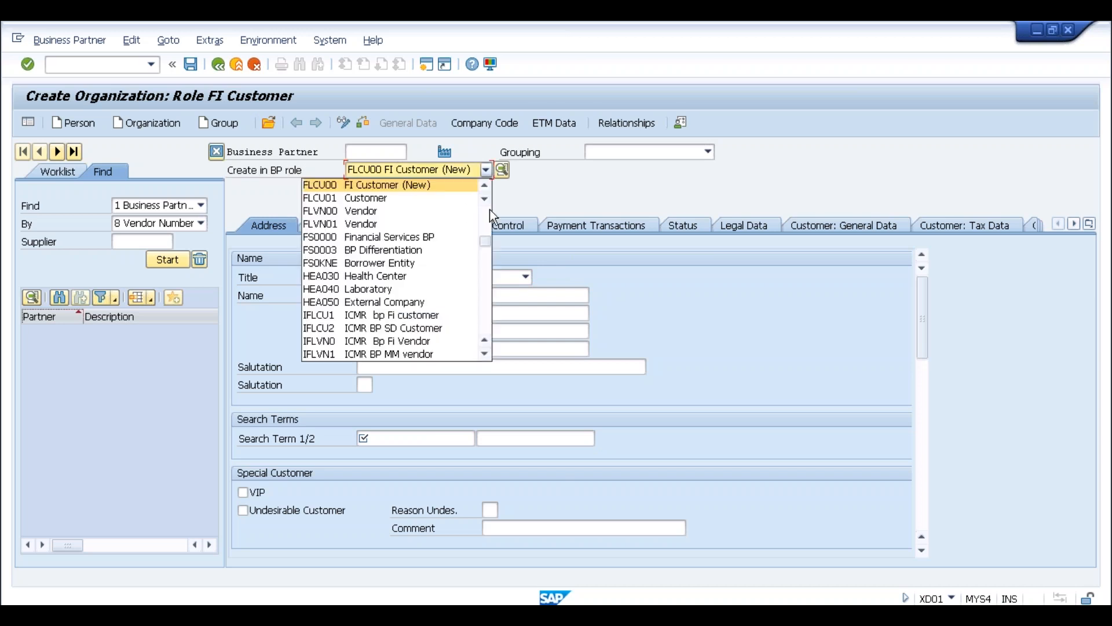
scroll(482, 220, "up", 9)
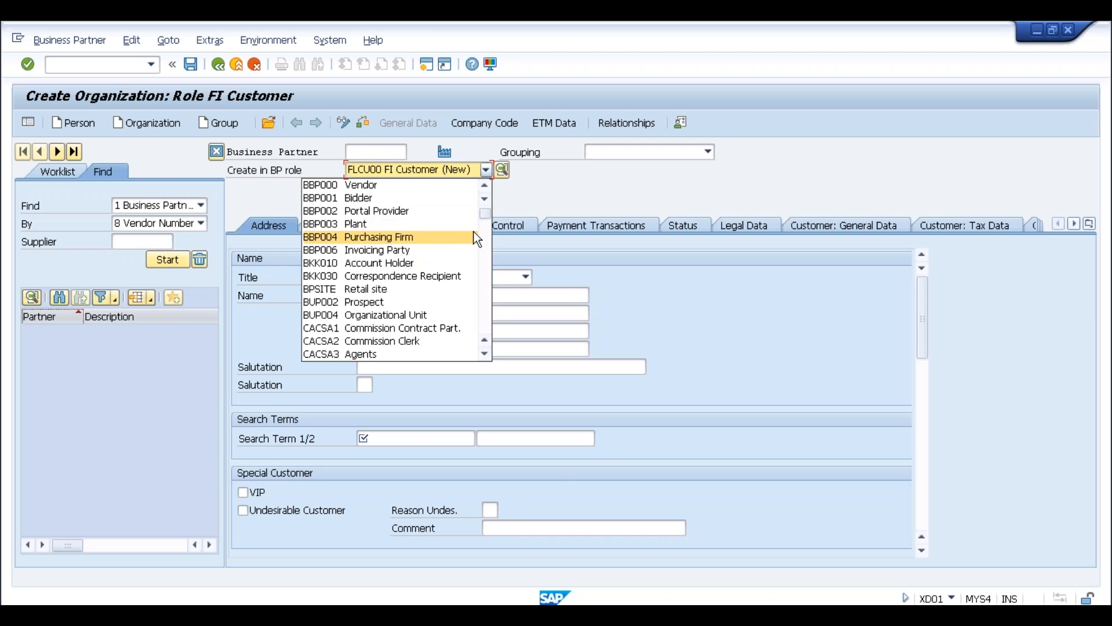
left_click(528, 195)
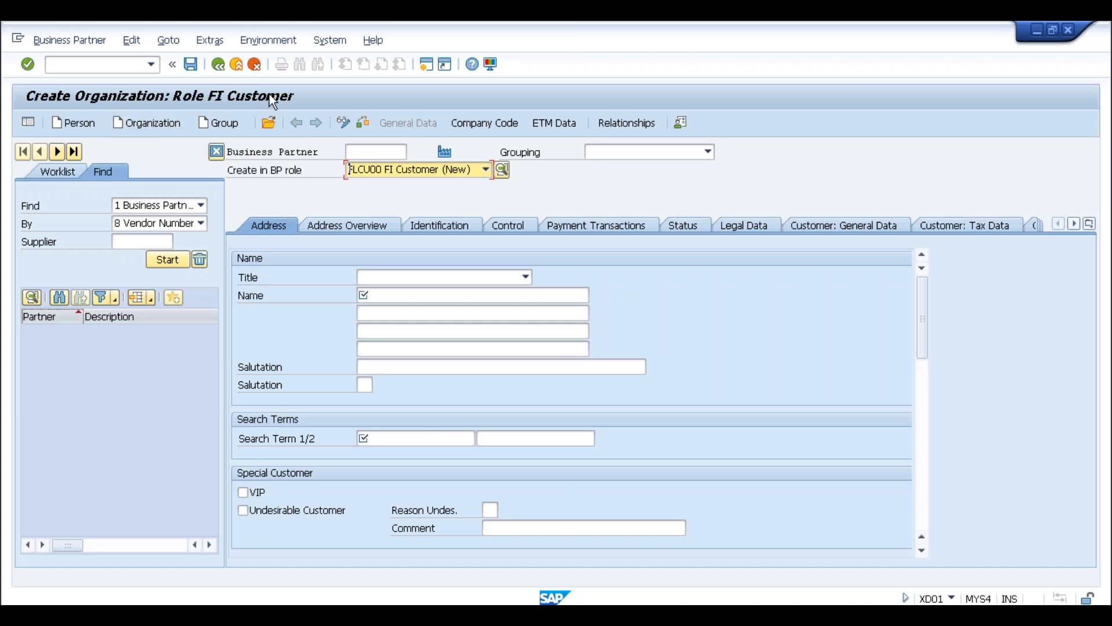
key("alt+Tab")
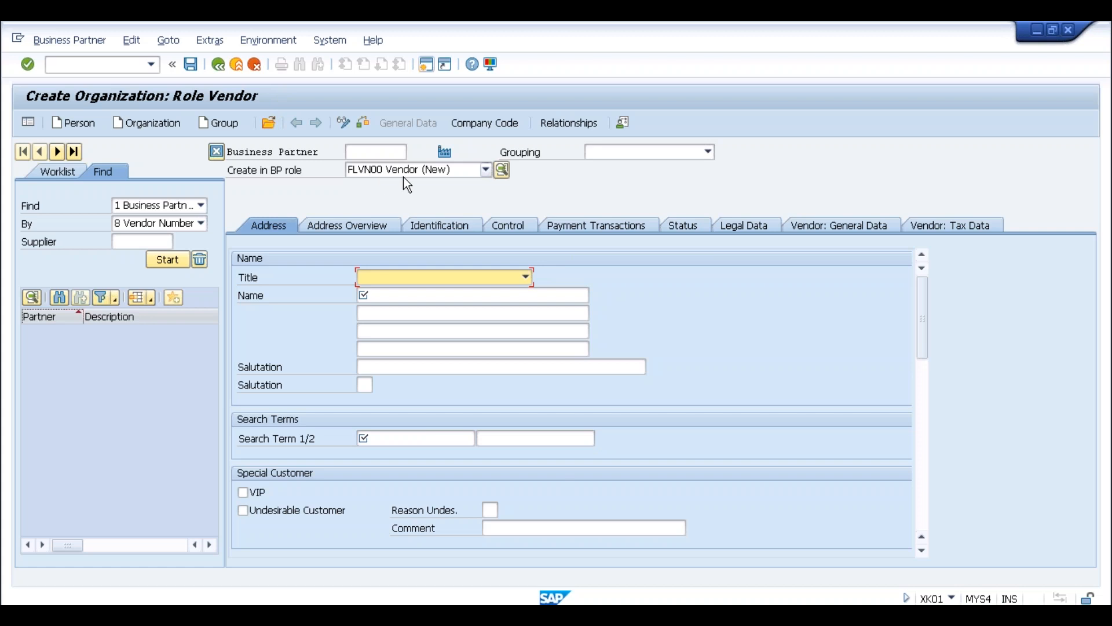
Step: Open a new session running transaction BP, Maintain Business Partner
left_click(426, 65)
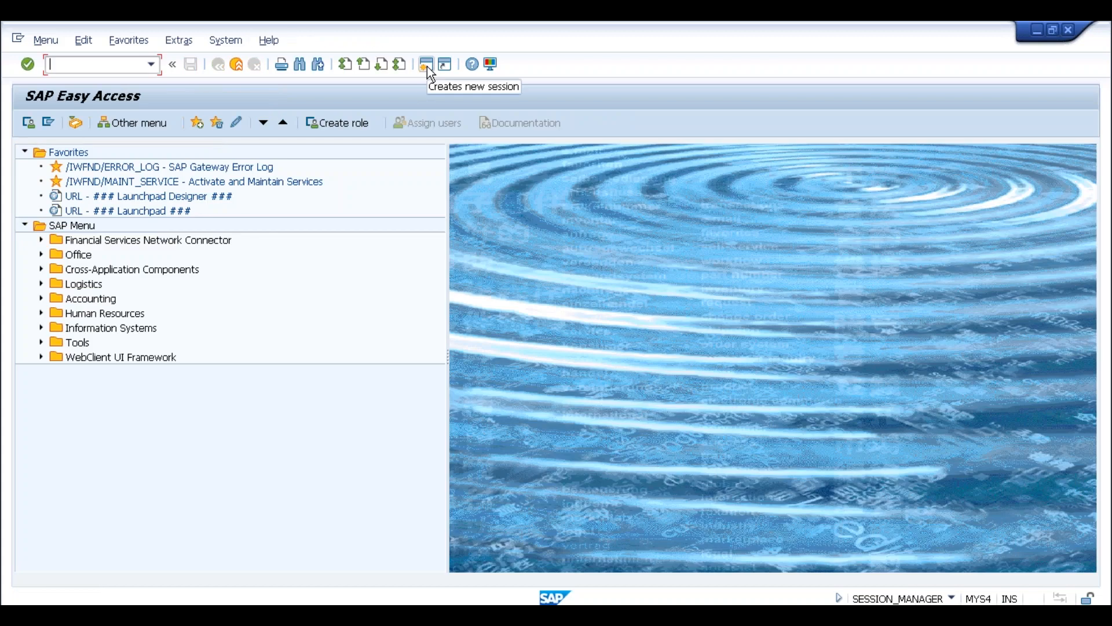
type("bp")
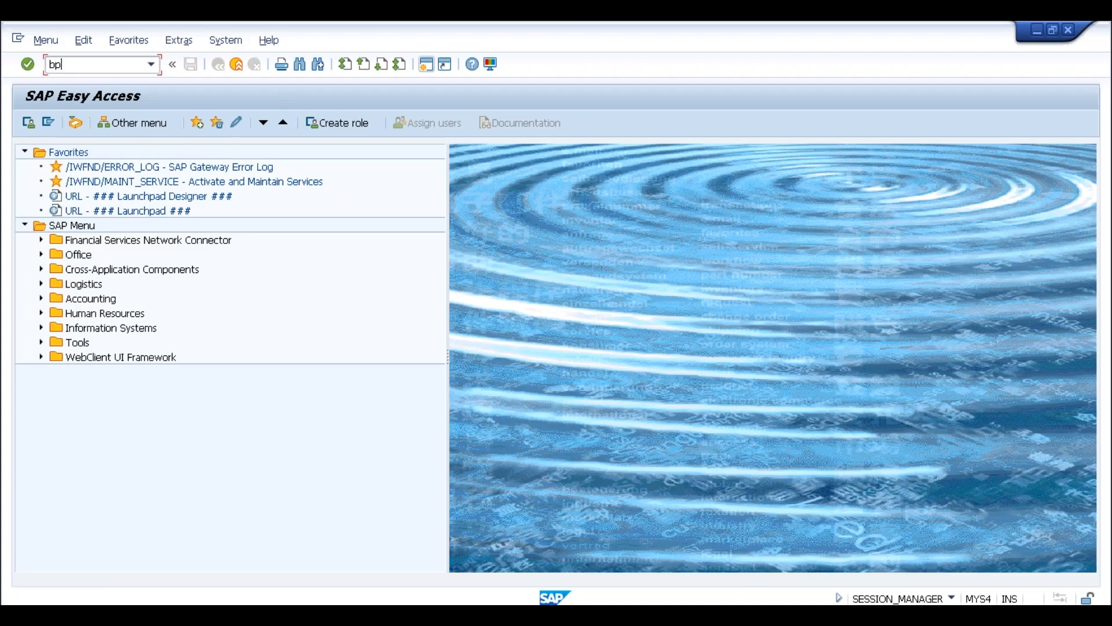
key("Return")
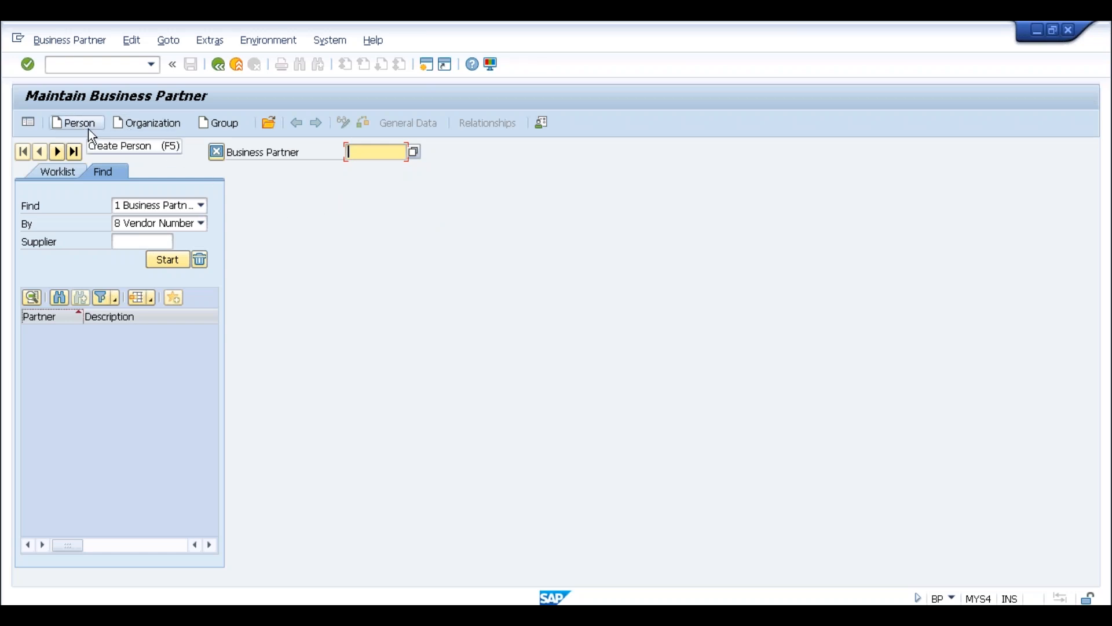
Step: Start a new organization in general role 000000 Business Partner, then go back to the vendor window
left_click(152, 123)
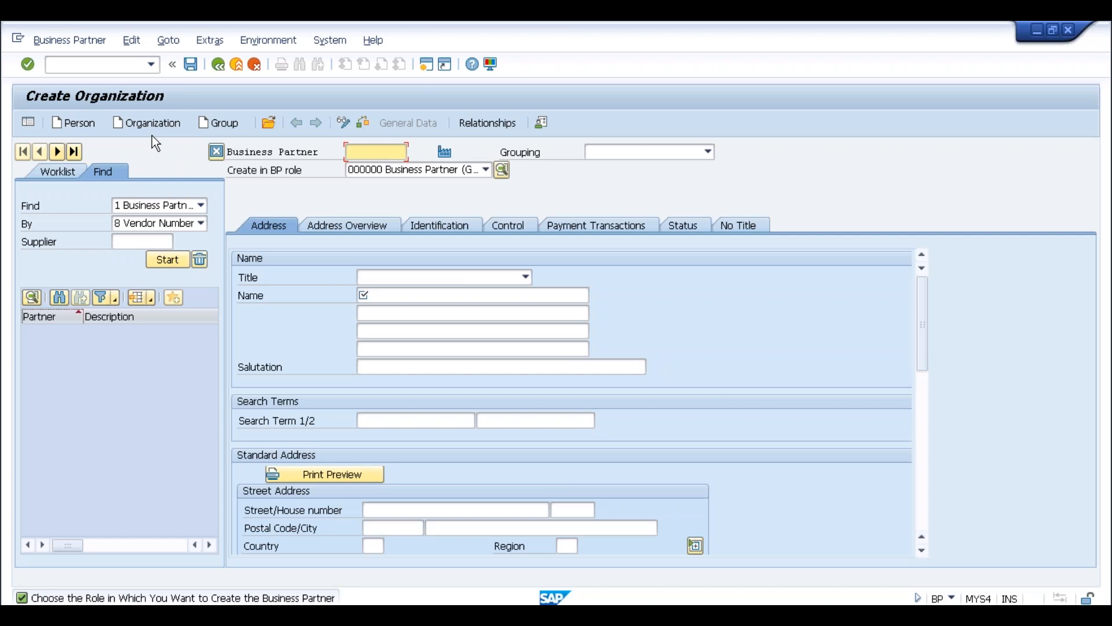
left_click(411, 169)
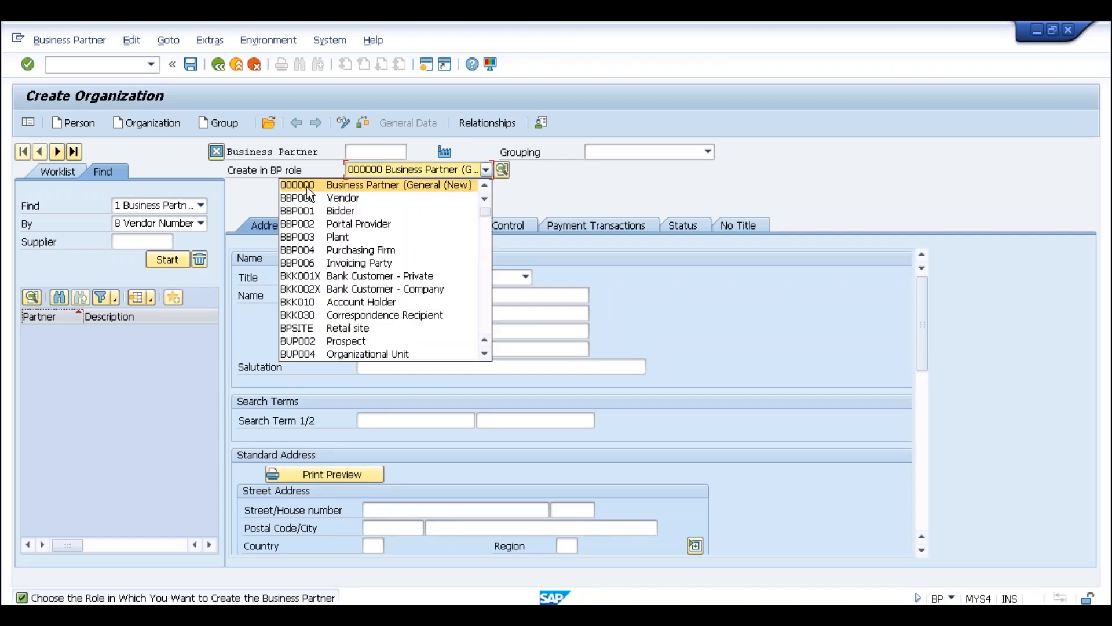
left_click(417, 173)
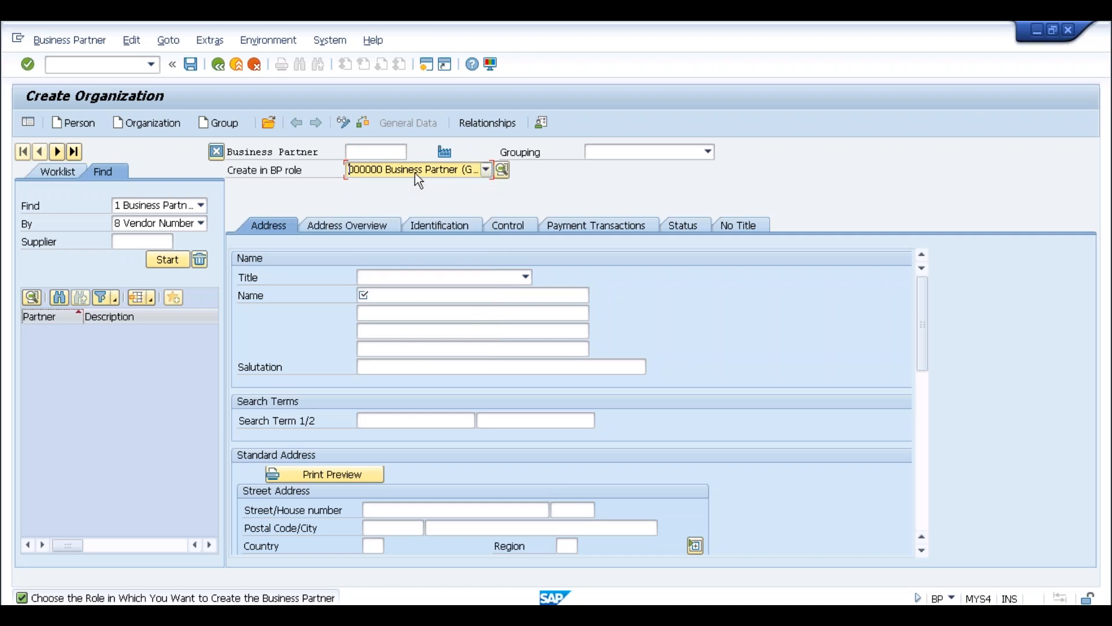
key("alt+Tab")
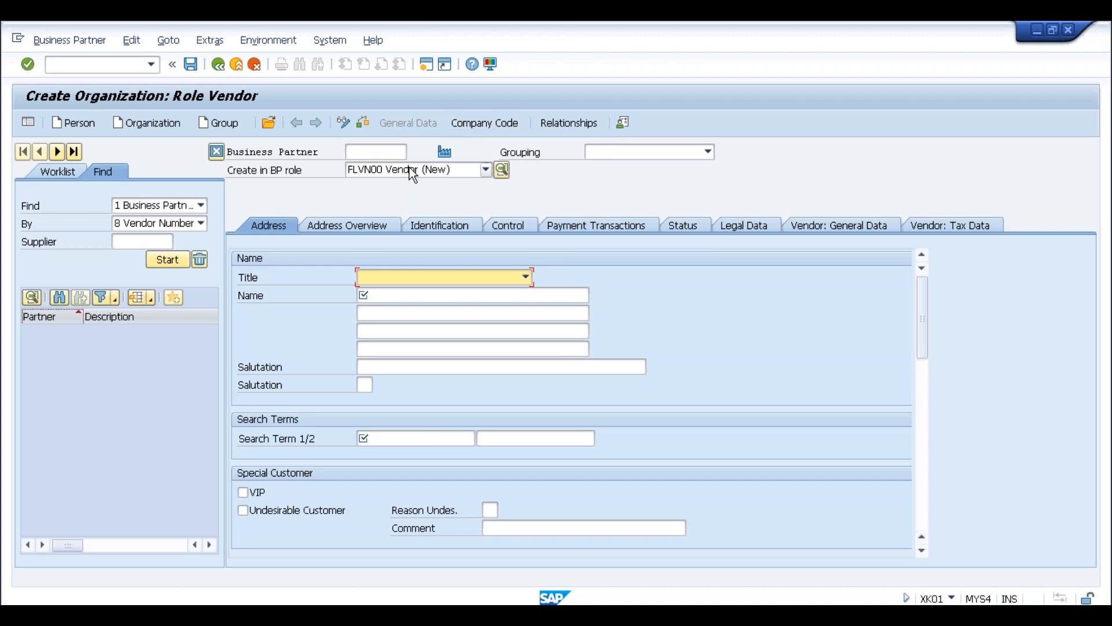
Step: Cycle between the FI Customer and general-role organization windows, ending on the FI Customer form
key("alt+Tab")
key("alt+Tab")
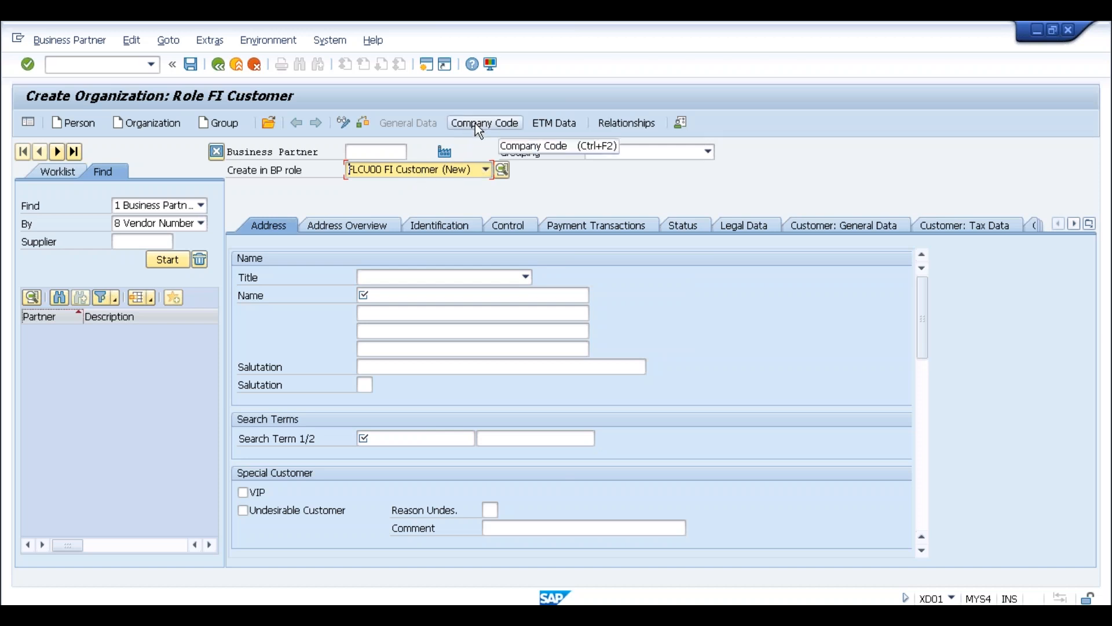
key("alt+Tab")
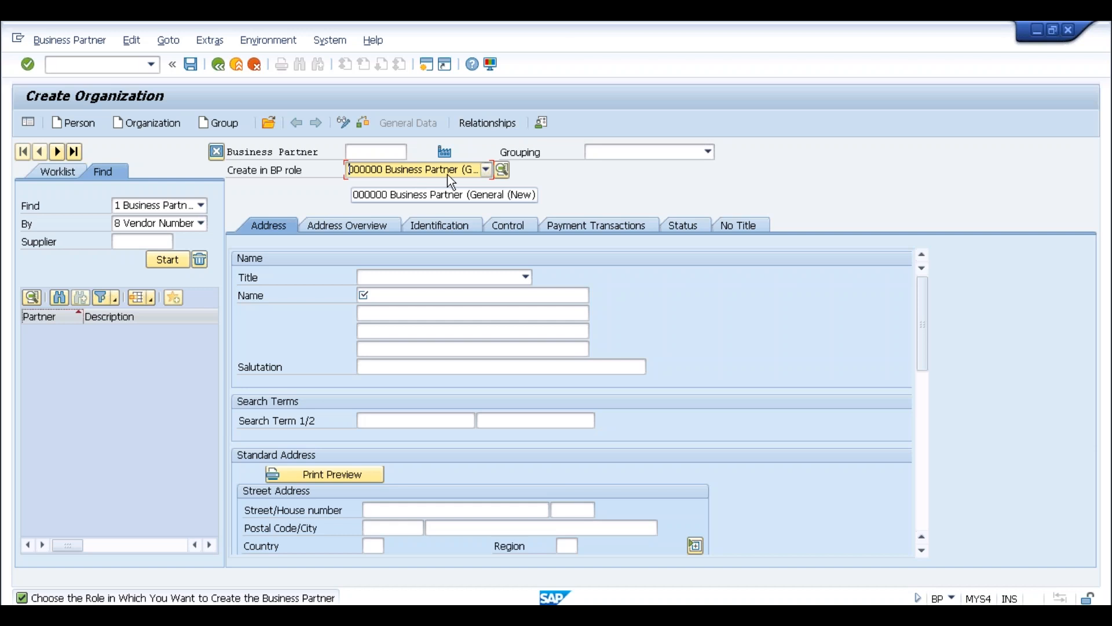
key("alt+Tab")
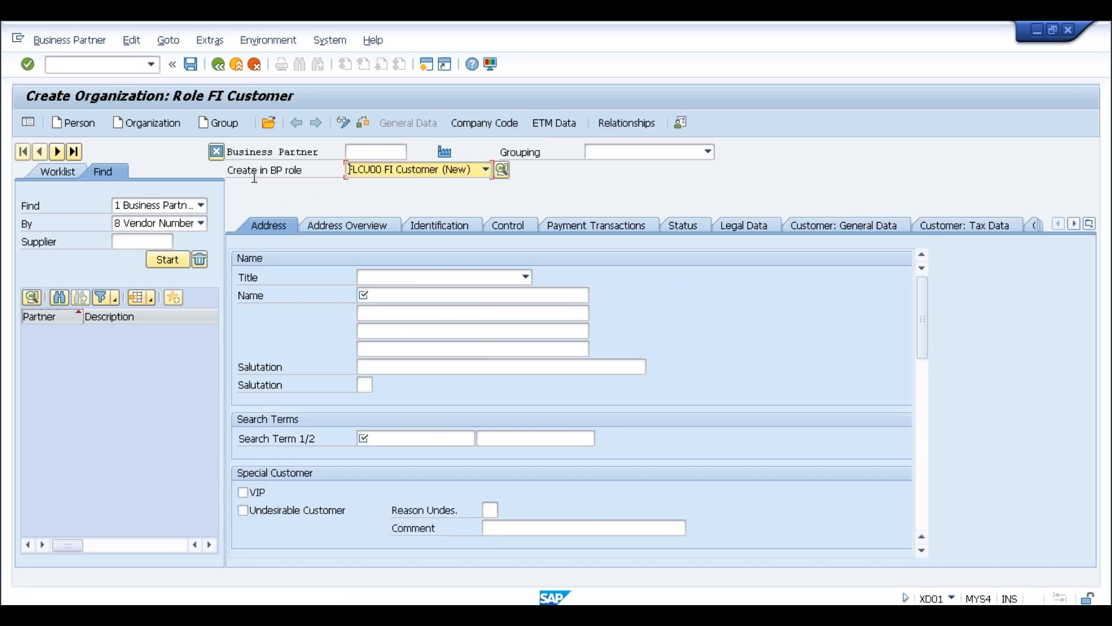
Step: Place the cursor in the business partner number field of the FLCU00 FI Customer organization form
left_click(364, 152)
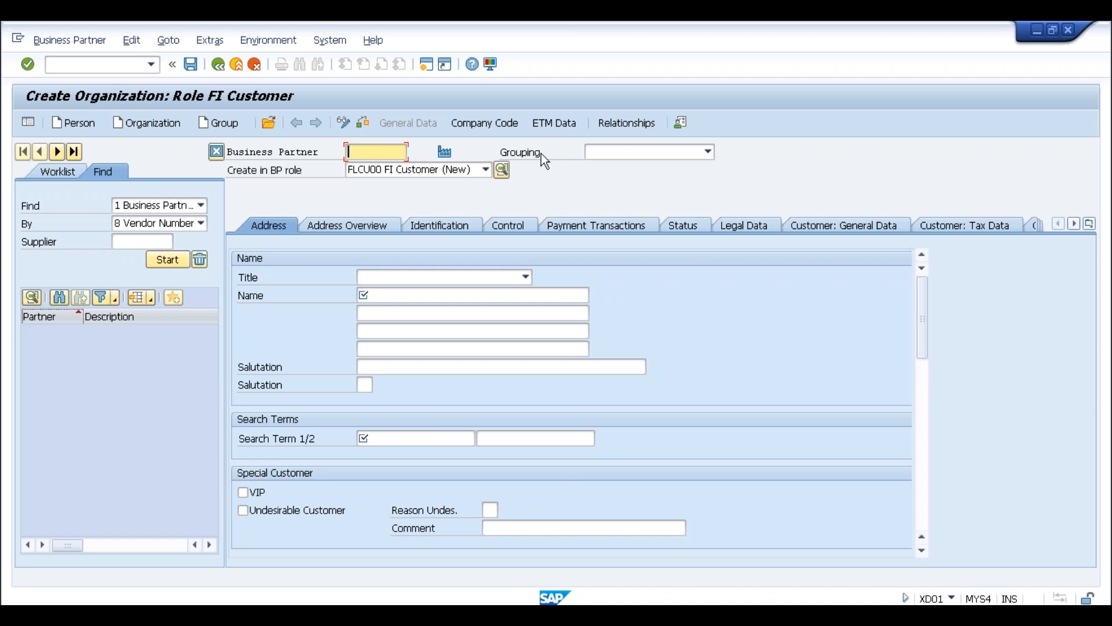
Step: Set the grouping to 0001 Internal number assignment on the FI Customer organization form
left_click(623, 161)
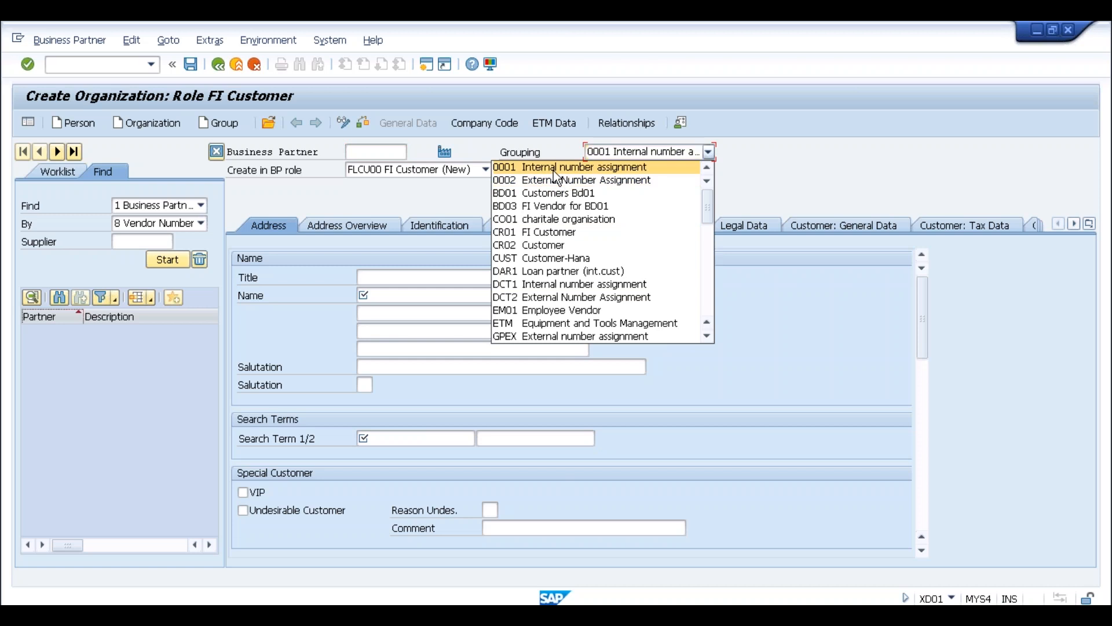
left_click(554, 171)
left_click(378, 151)
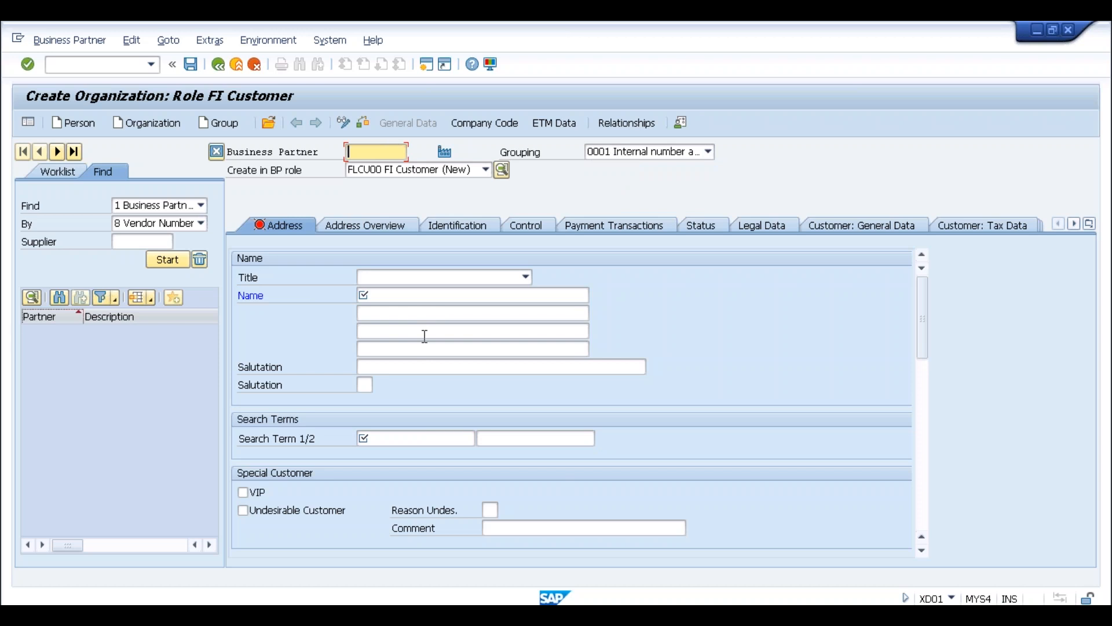
Step: Set title 0003 Company and name 'Test Customer for Sl11'
left_click(390, 277)
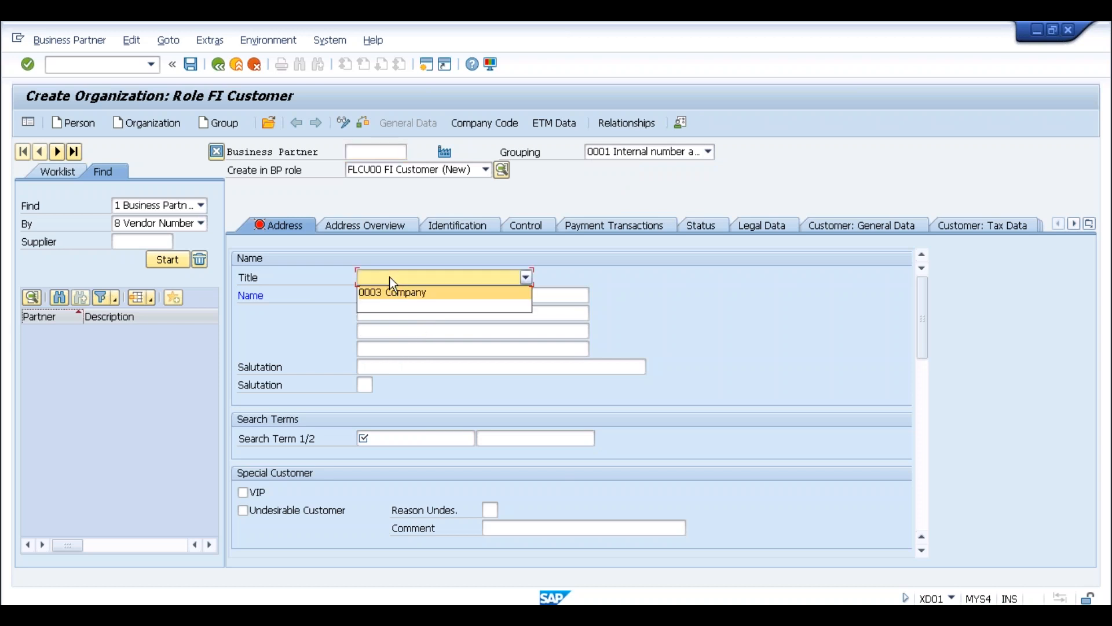
left_click(392, 293)
left_click(394, 295)
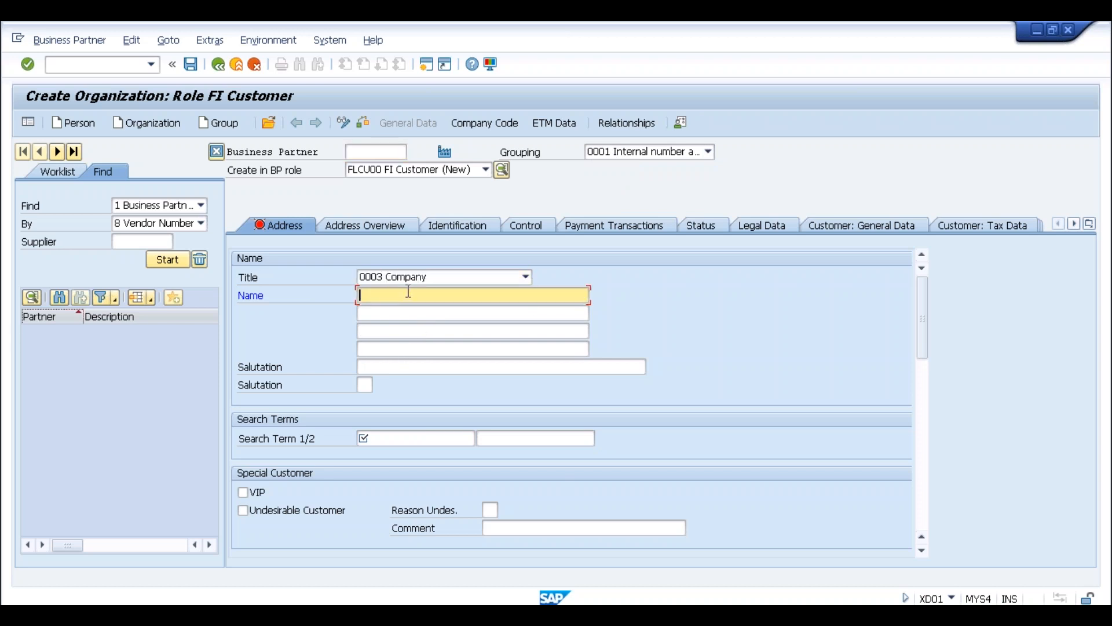
type("Test ")
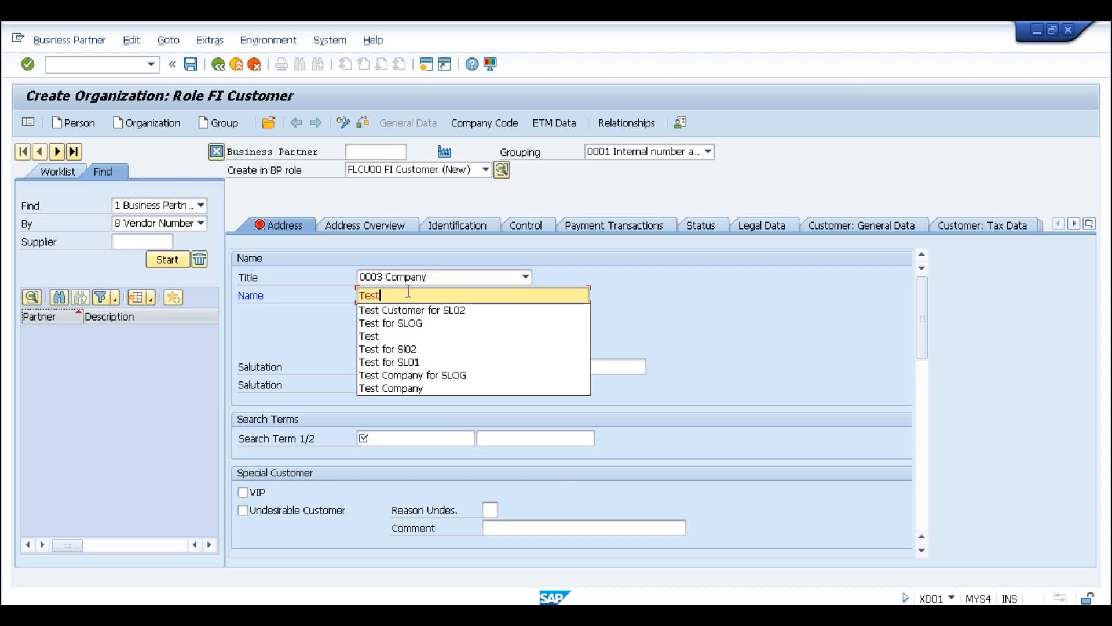
type("Cust")
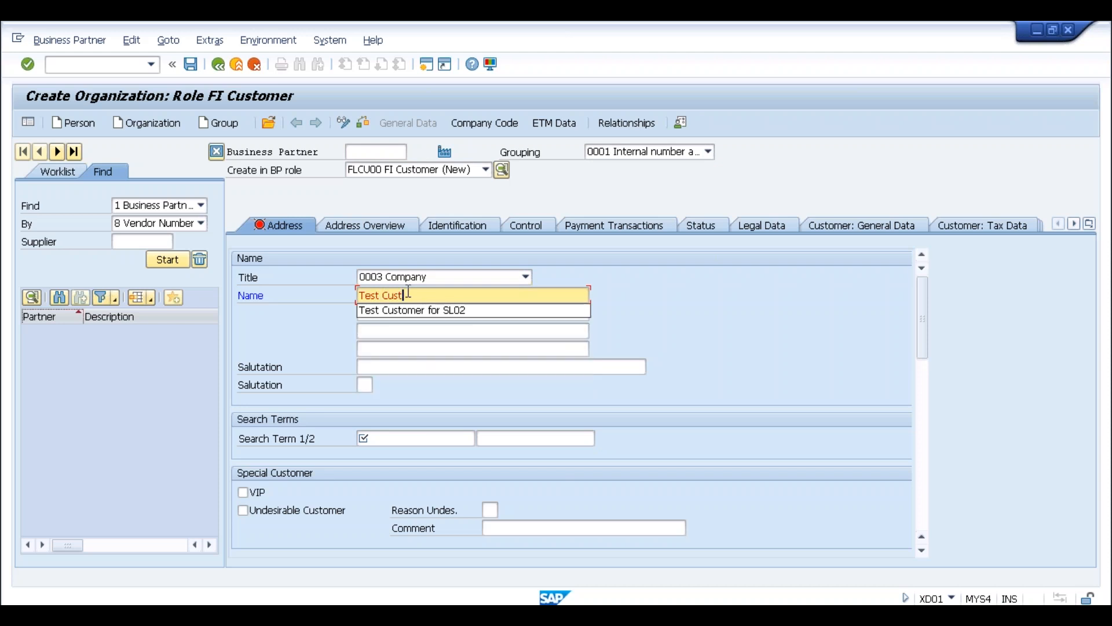
type("omer")
key("BackSpace")
key("BackSpace")
key("BackSpace")
key("BackSpace")
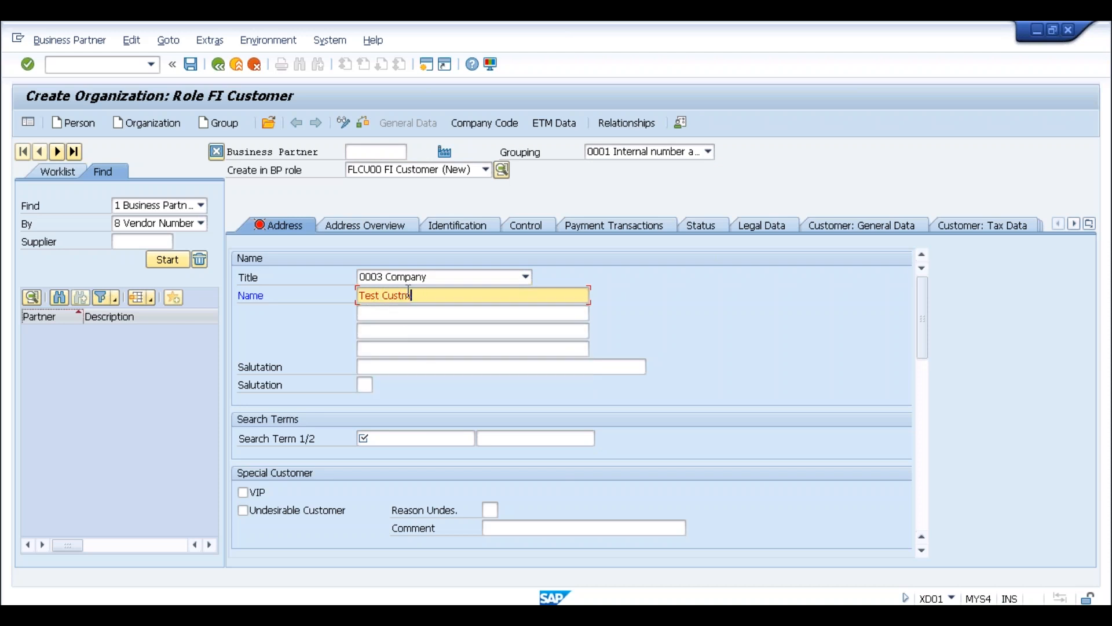
type("mer fo")
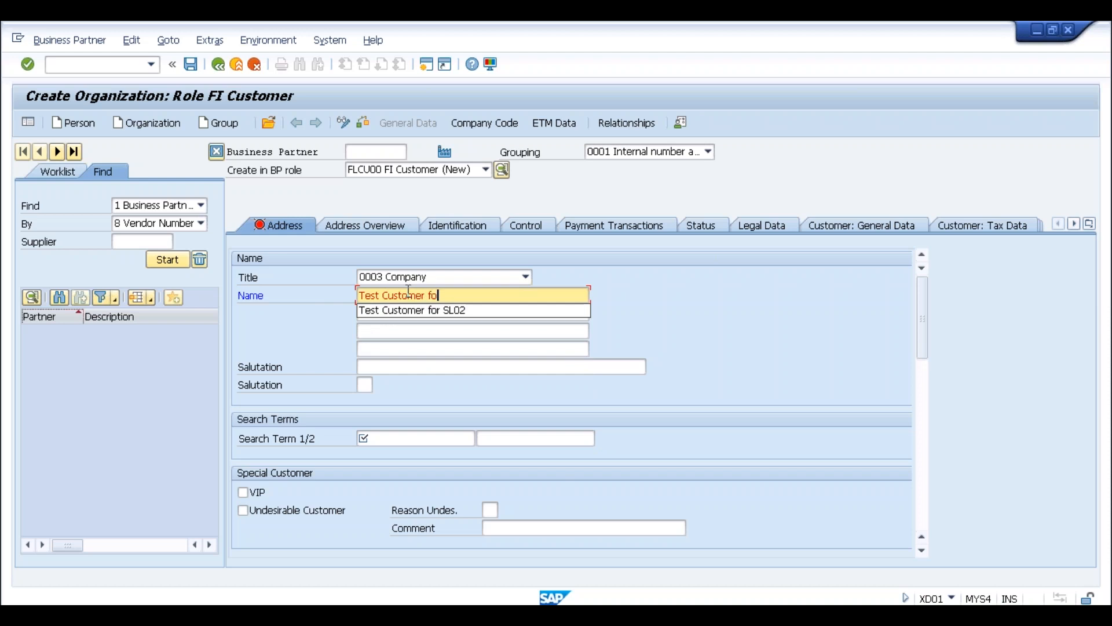
type("r Sl11")
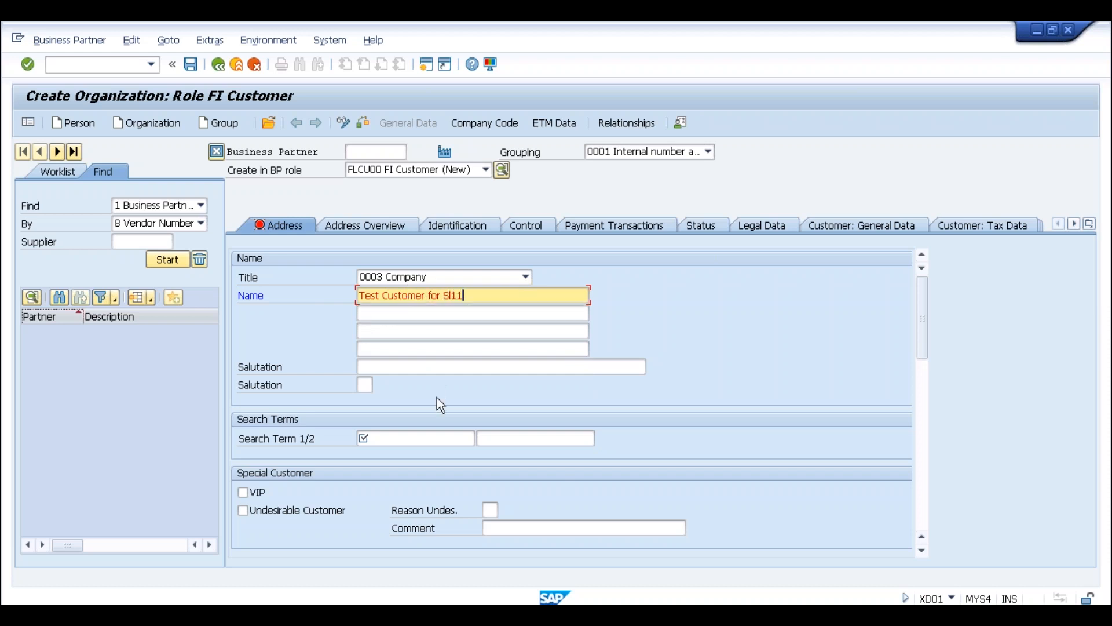
Step: Enter SL11 as Search Term 1
scroll(434, 401, "down", 1)
left_click(376, 387)
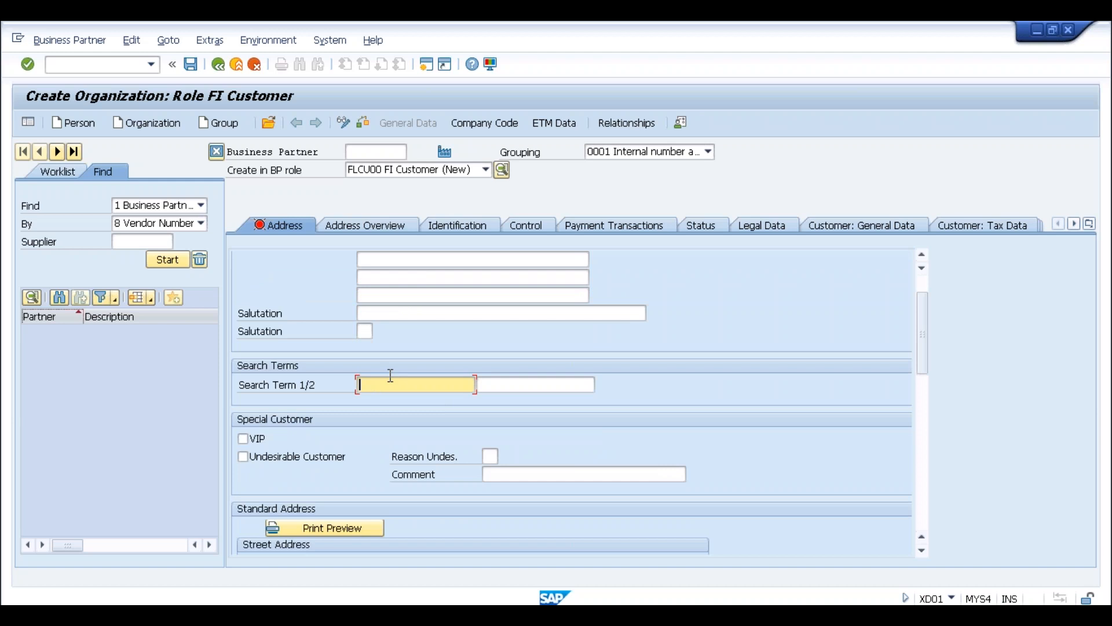
type("SL11")
scroll(401, 412, "down", 2)
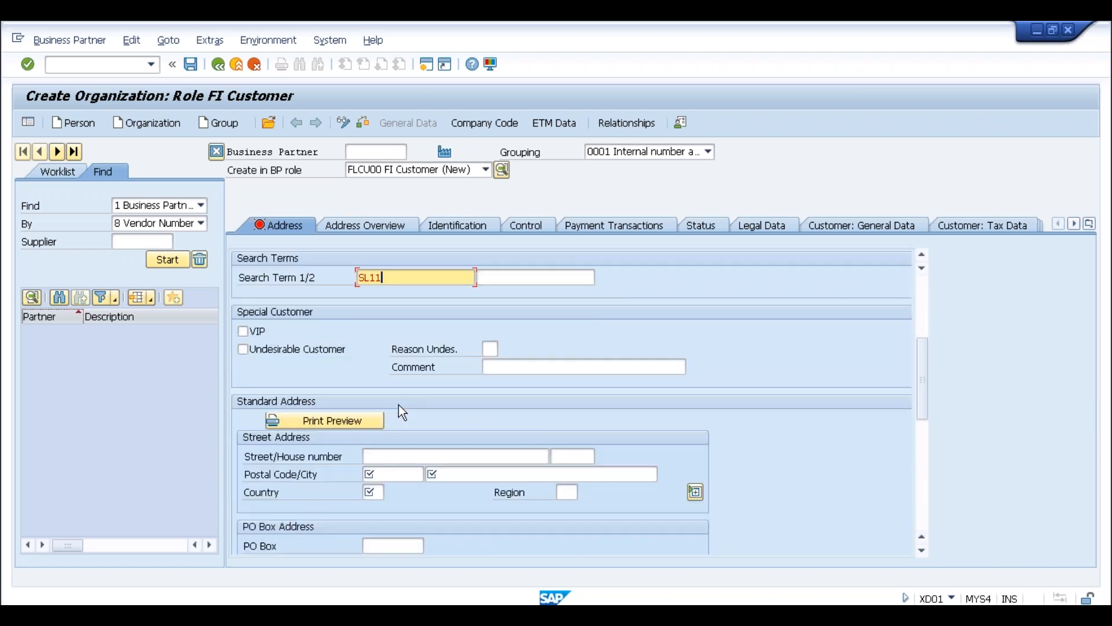
scroll(399, 405, "down", 2)
left_click(387, 367)
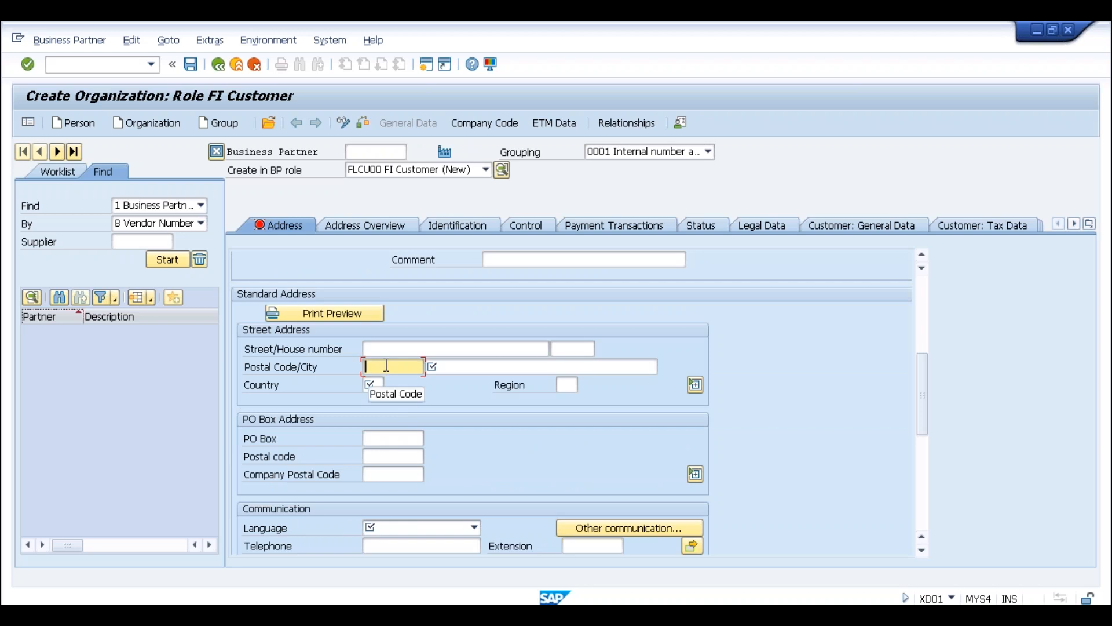
Step: Enter postal code 560000, city Bangalore and communication language EN English
type("560000")
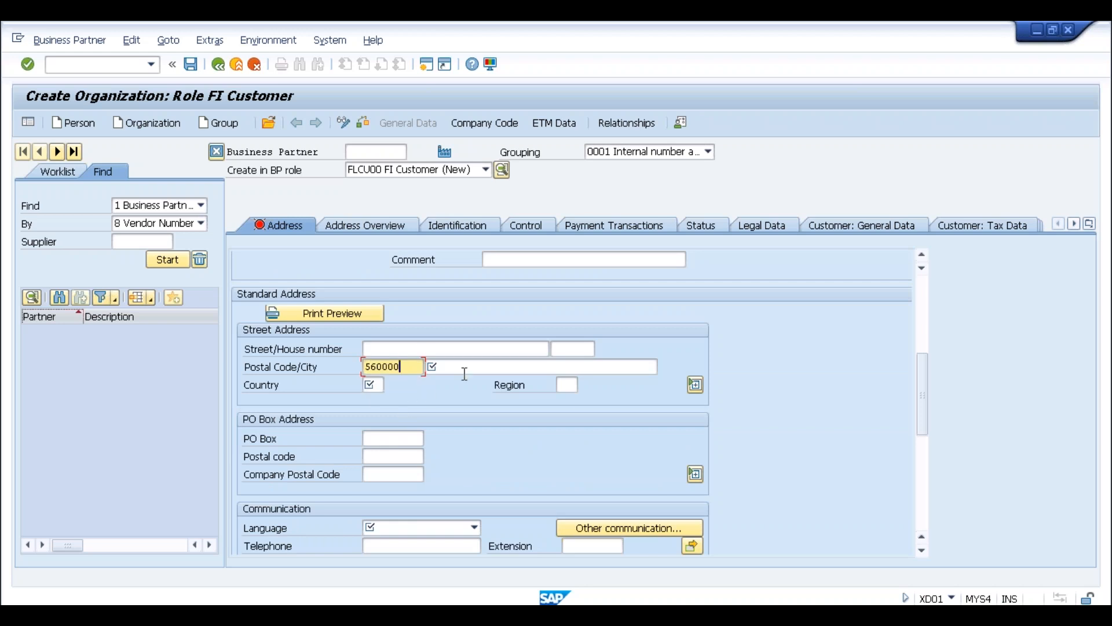
left_click(465, 374)
type("Bangalore")
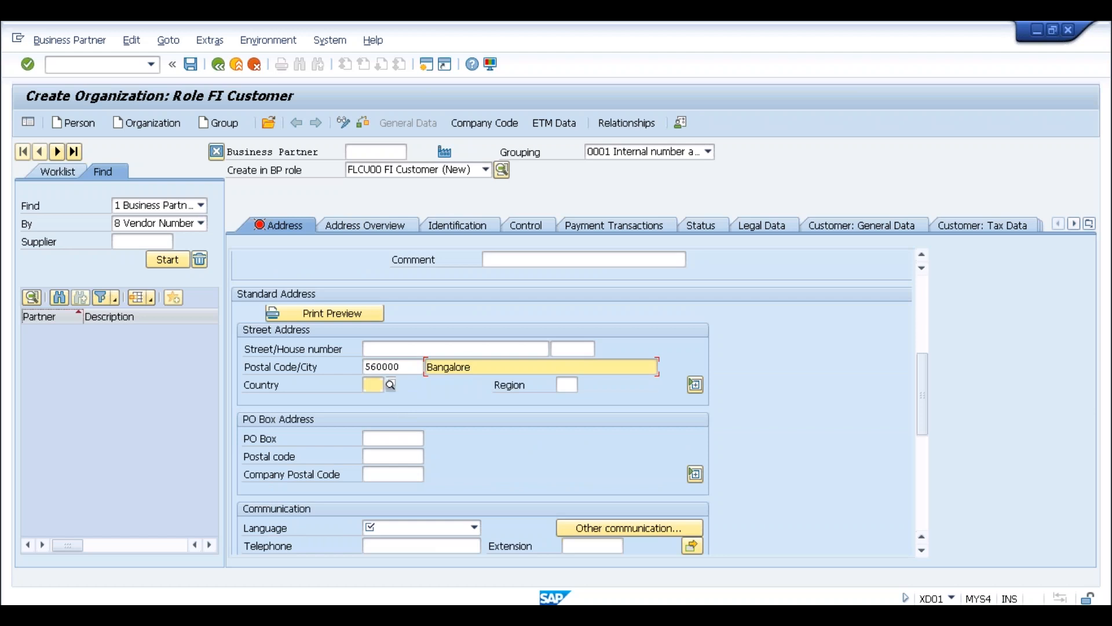
left_click(373, 385)
scroll(406, 428, "down", 3)
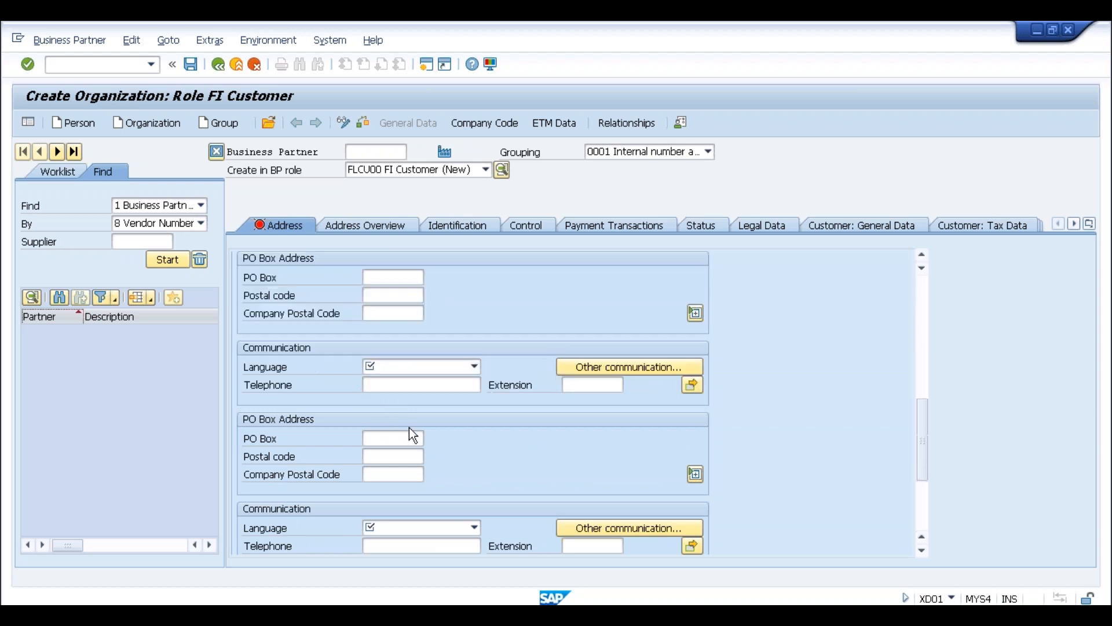
left_click(405, 370)
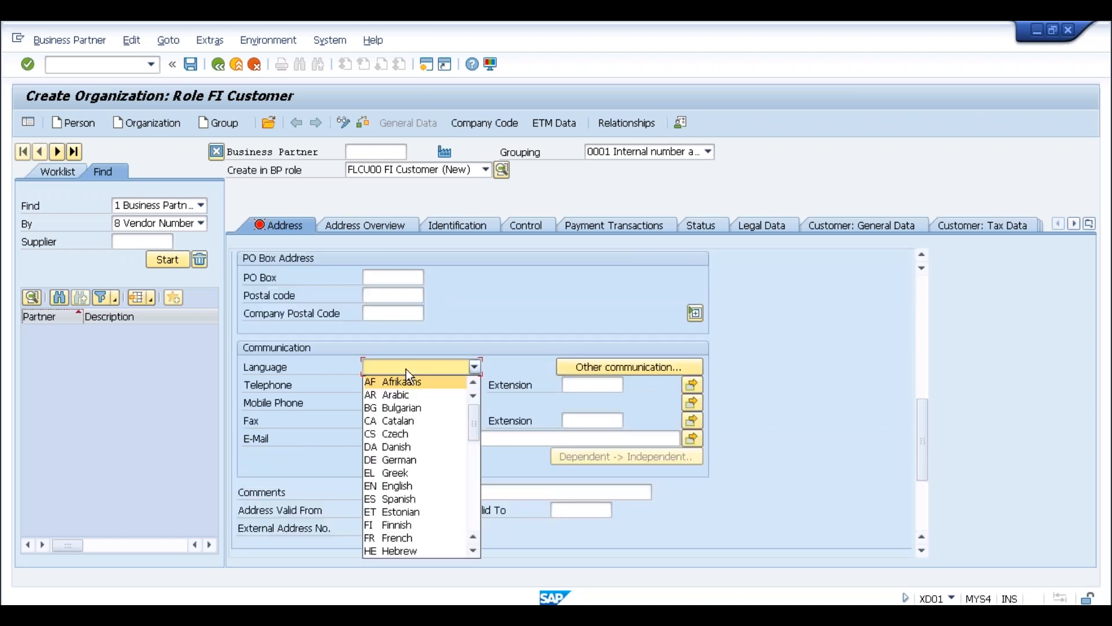
key("e")
key("n")
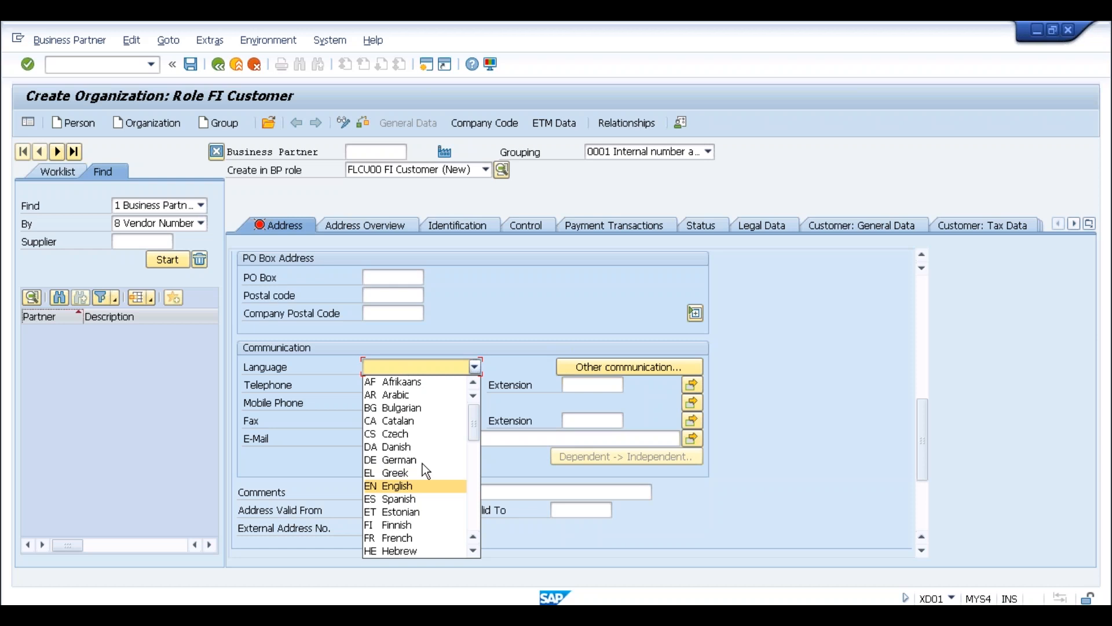
left_click(416, 488)
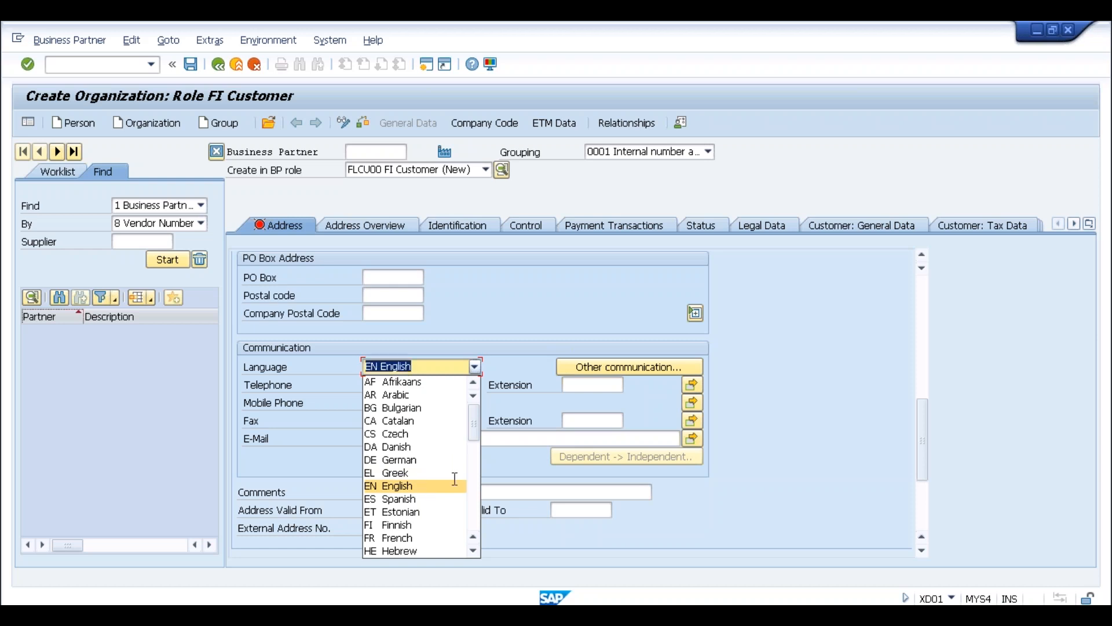
left_click(922, 301)
left_click(922, 290)
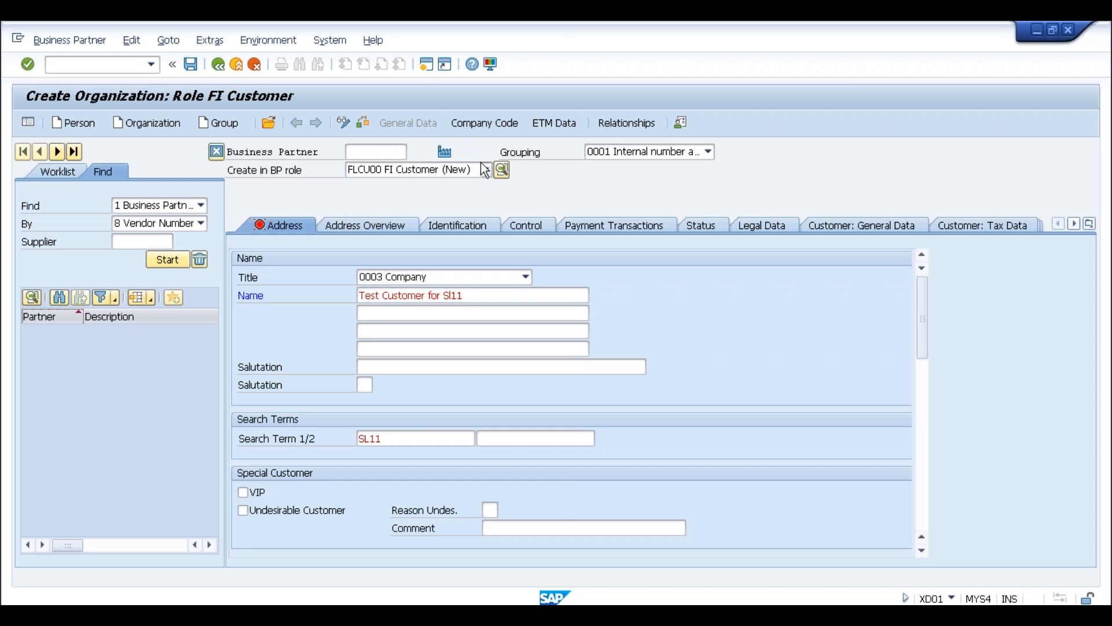
Step: Open the Company Code data and assign the customer to company code SL11
left_click(490, 124)
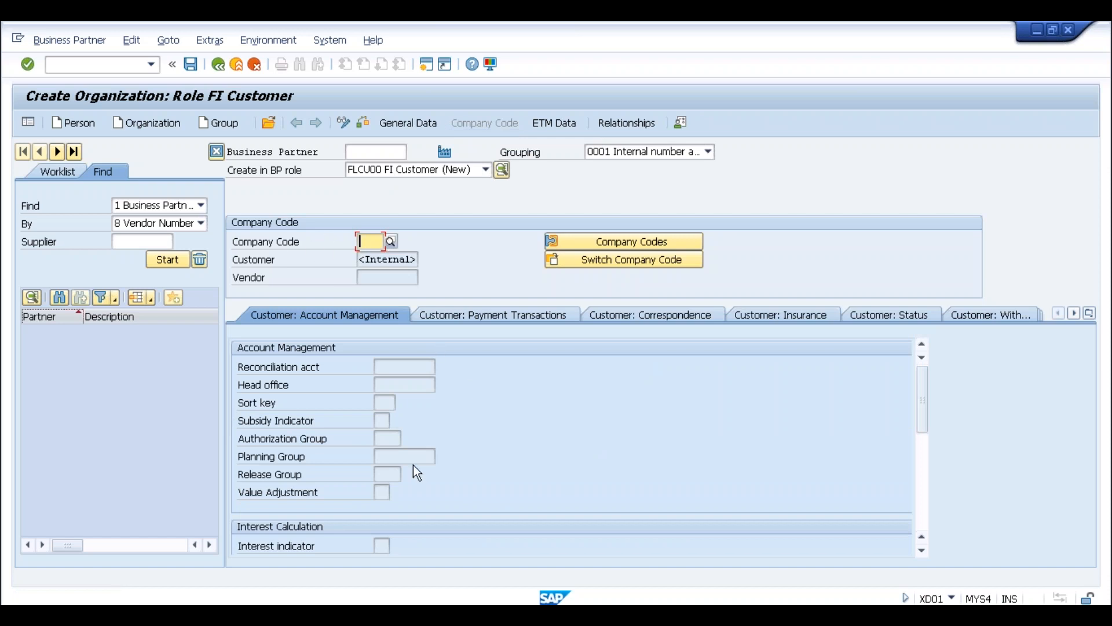
type("SL11")
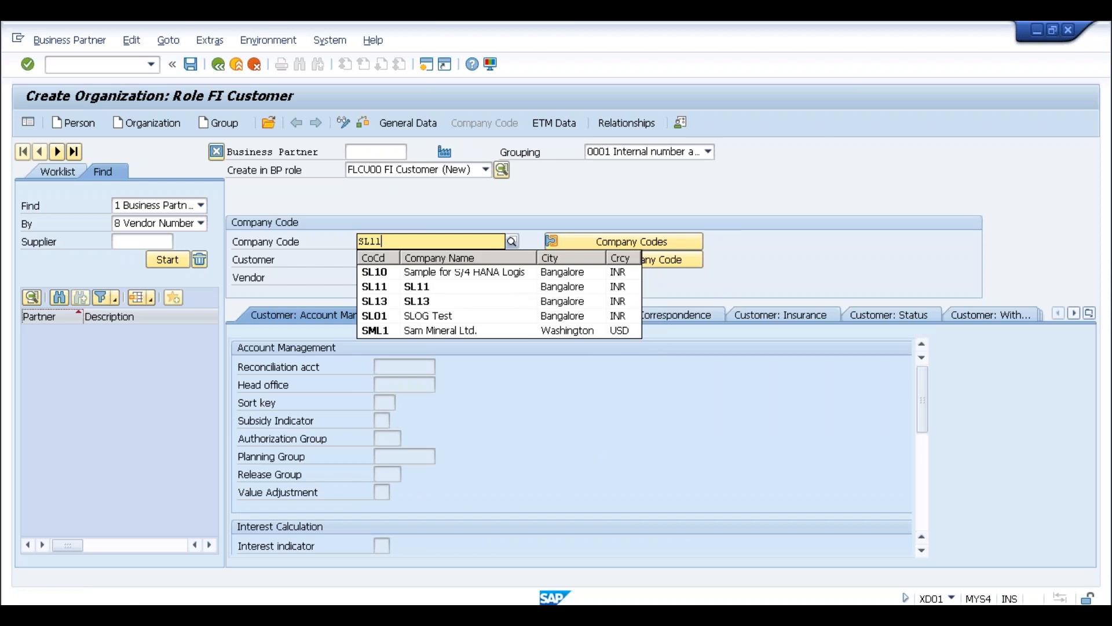
key("Return")
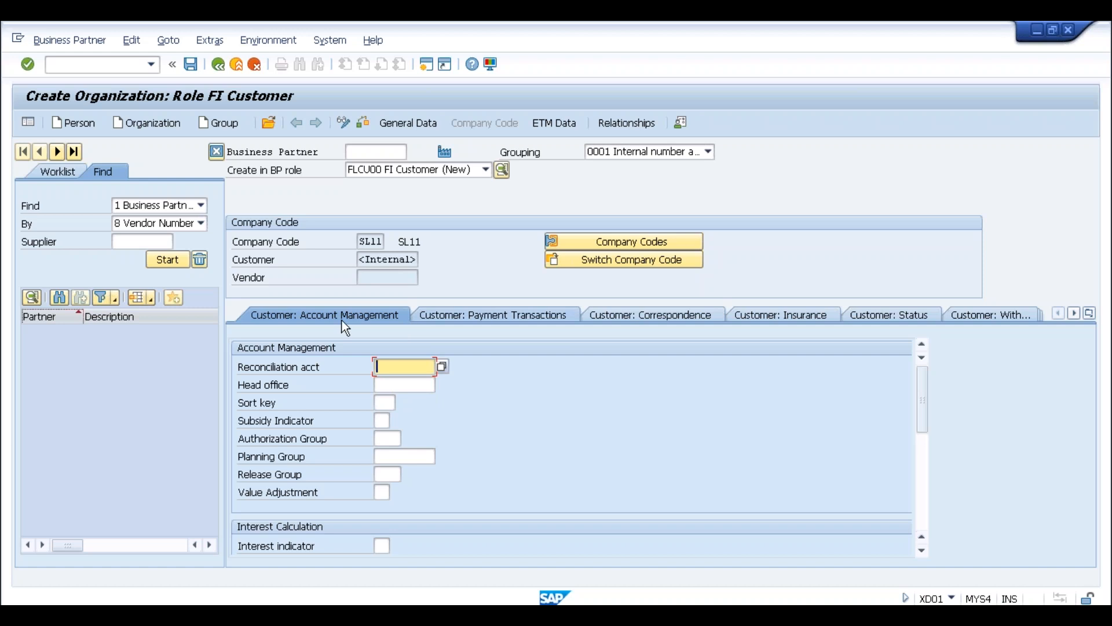
left_click(237, 615)
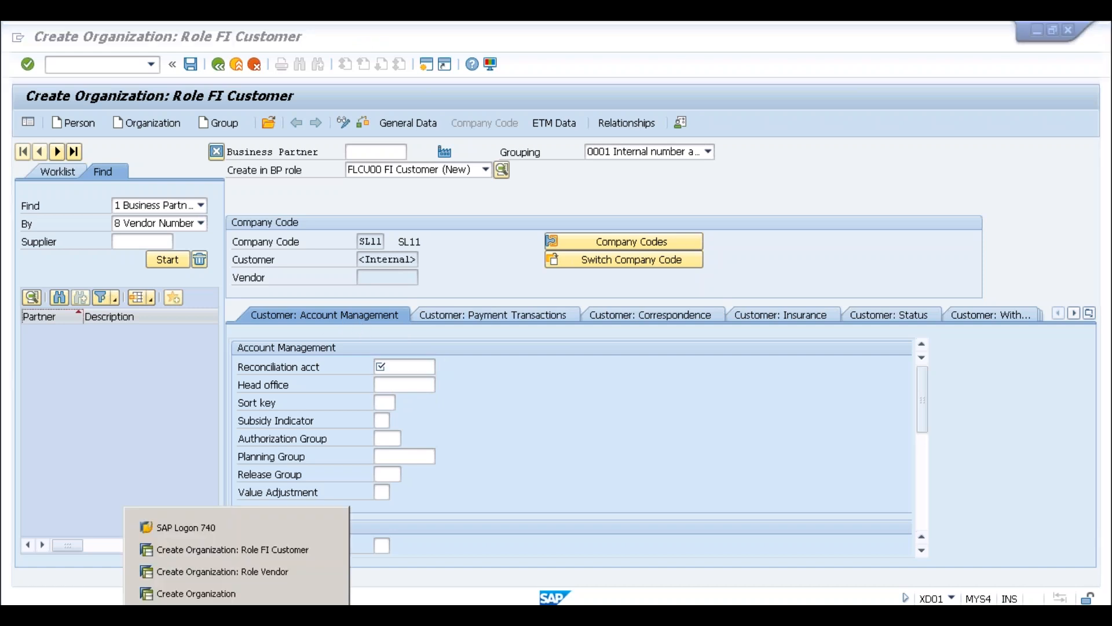
Step: Log on to the ECC system with the saved user and password, then start XD03 Customer Display
left_click(220, 530)
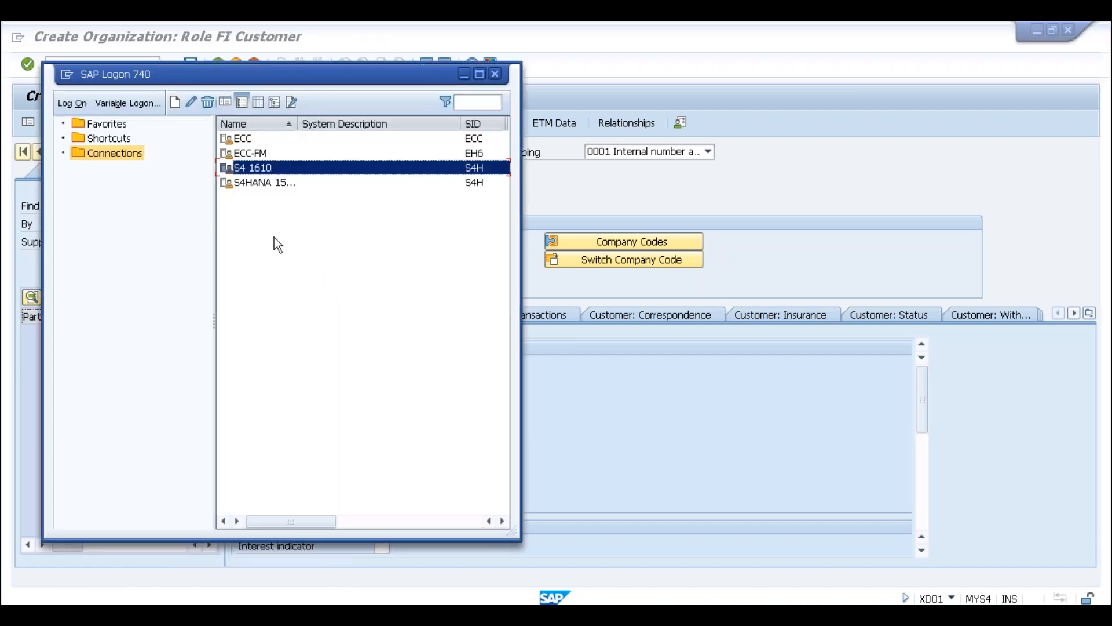
left_click(237, 138)
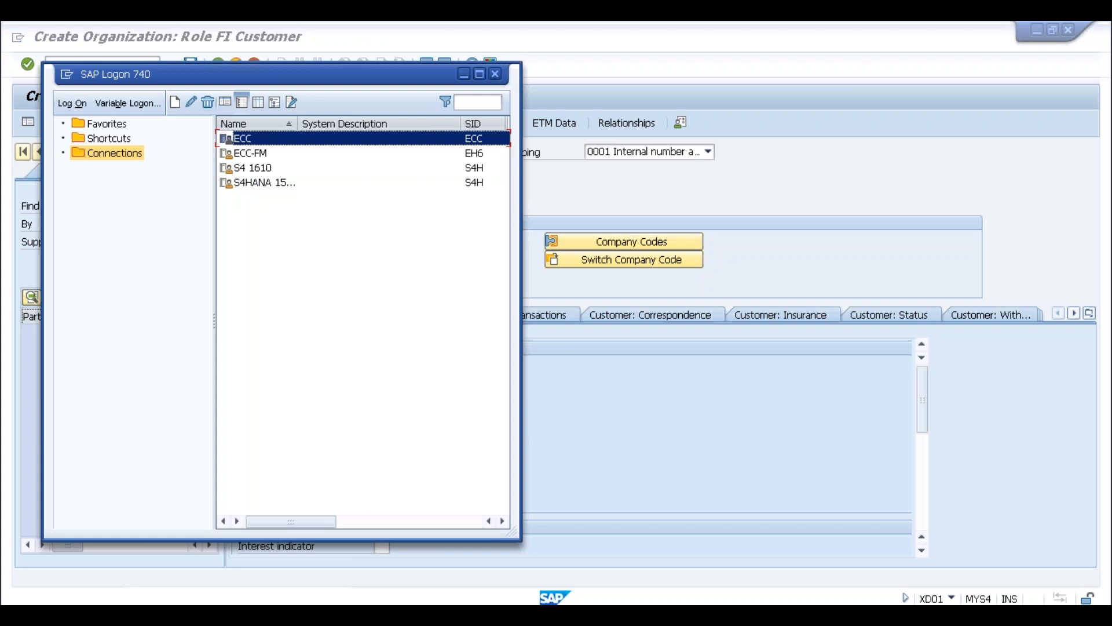
double_click(227, 140)
left_click(161, 189)
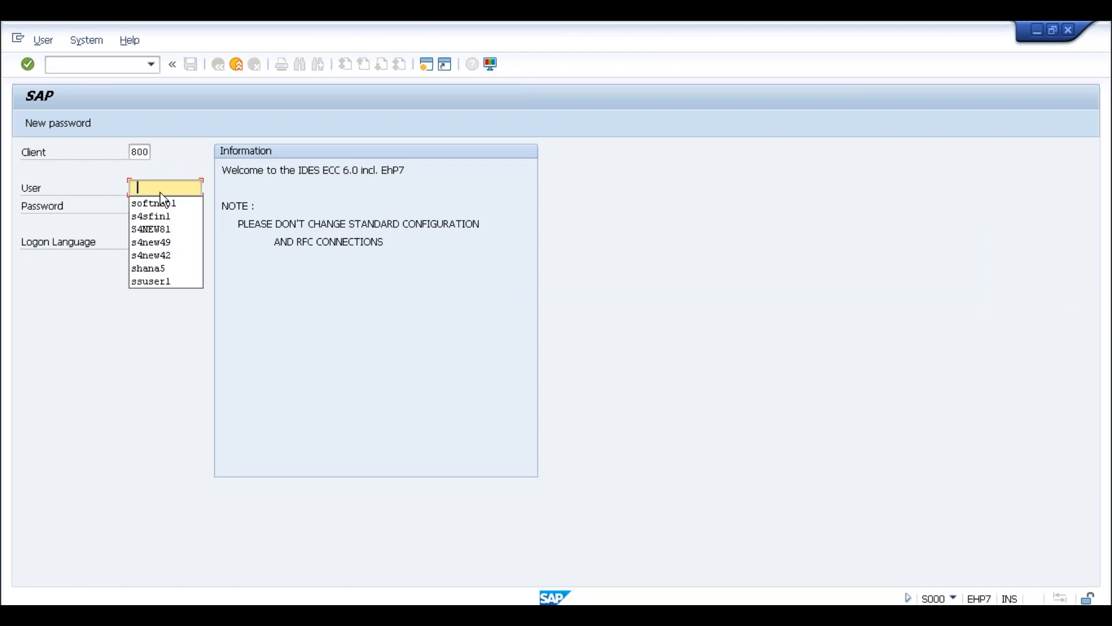
left_click(148, 269)
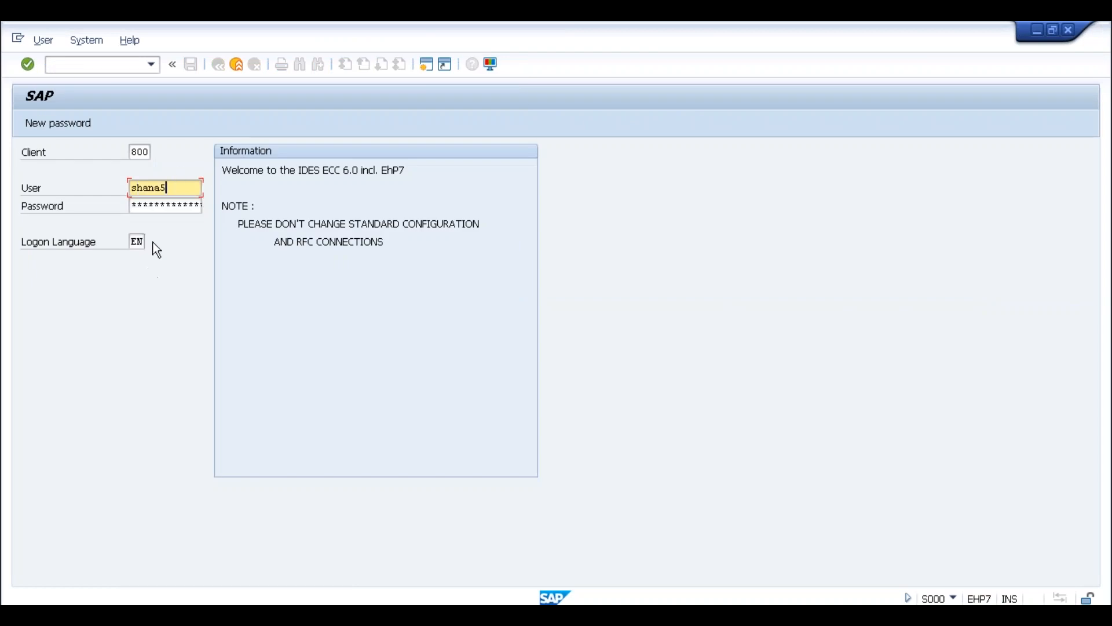
left_click(171, 201)
type("********")
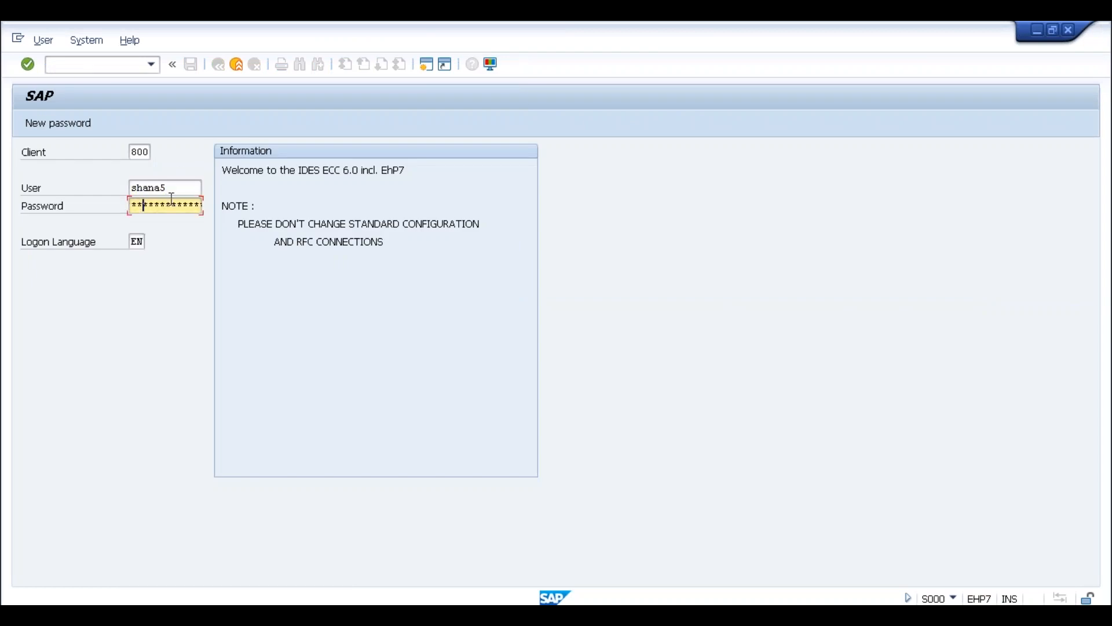
key("Return")
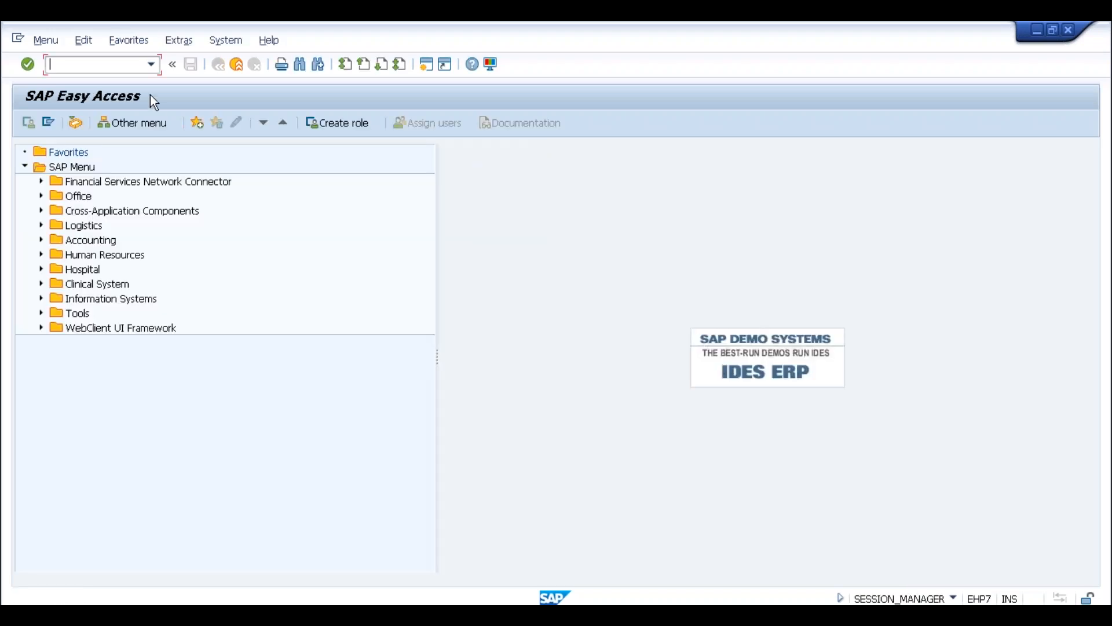
type("xd03")
key("Return")
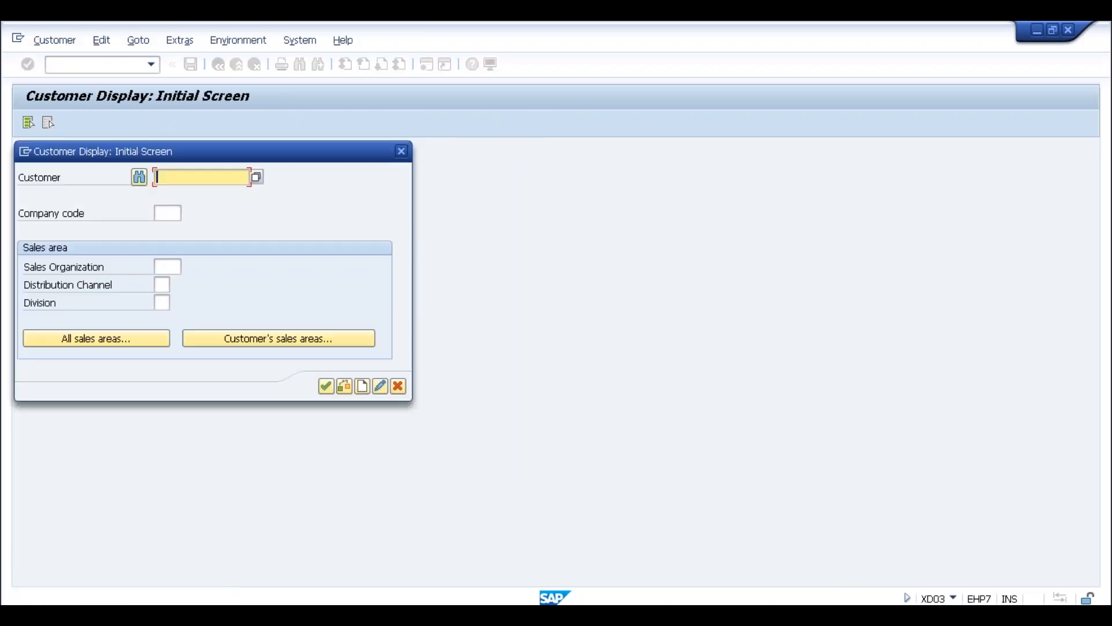
Step: Try customer 8 from the entry history in XD03, then dismiss the resulting error
left_click(203, 182)
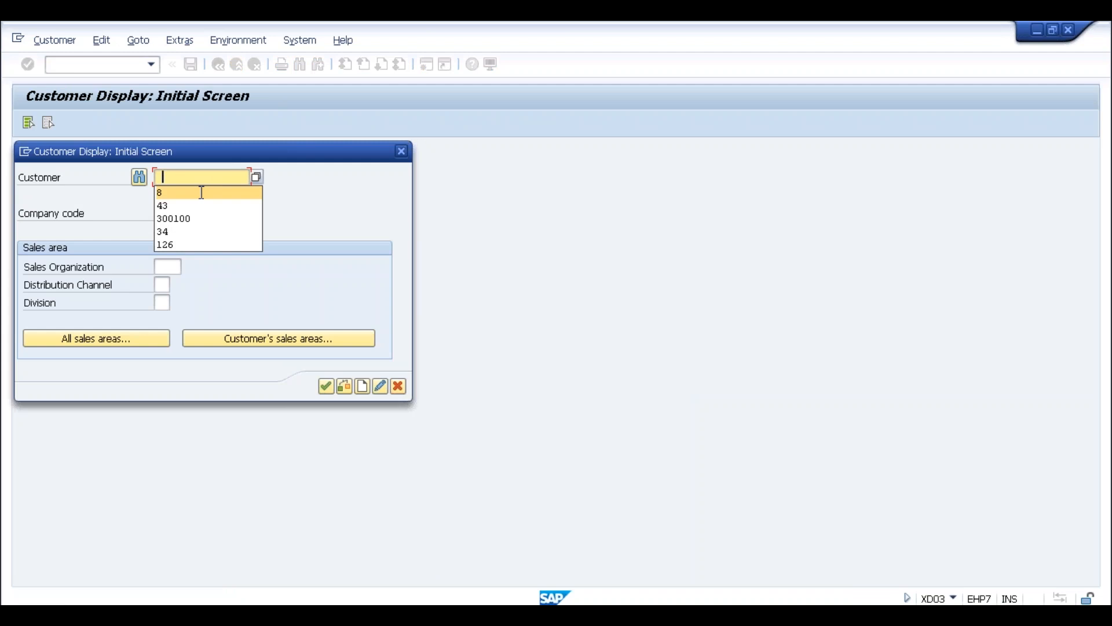
left_click(192, 194)
left_click(325, 387)
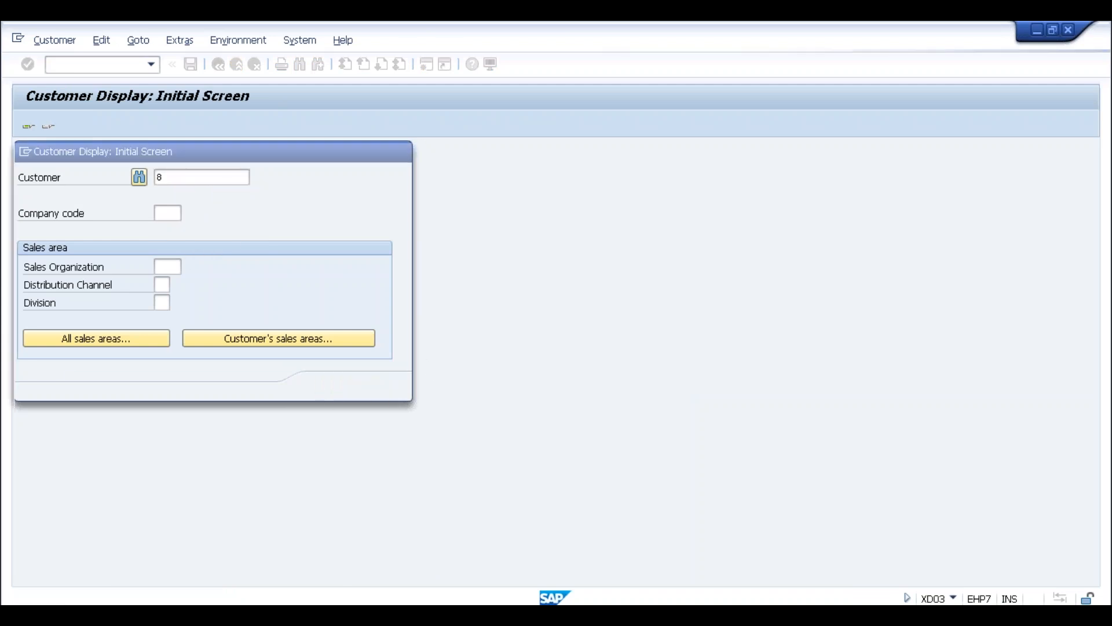
left_click(389, 476)
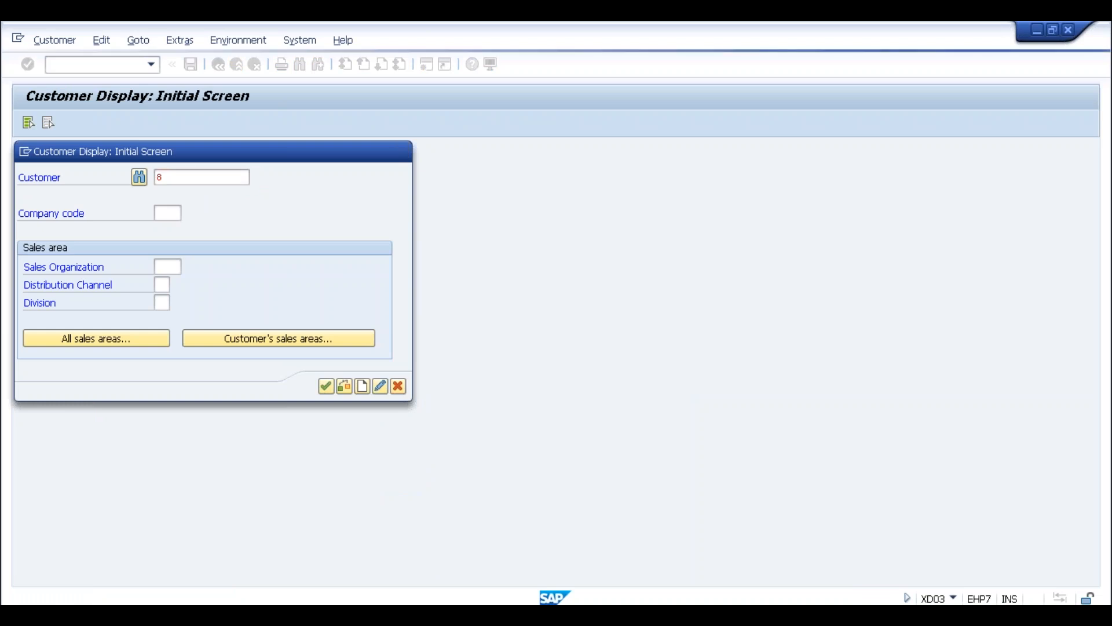
Step: List company code 0001's customers and open customer 116
left_click(317, 394)
type("0001")
key("Return")
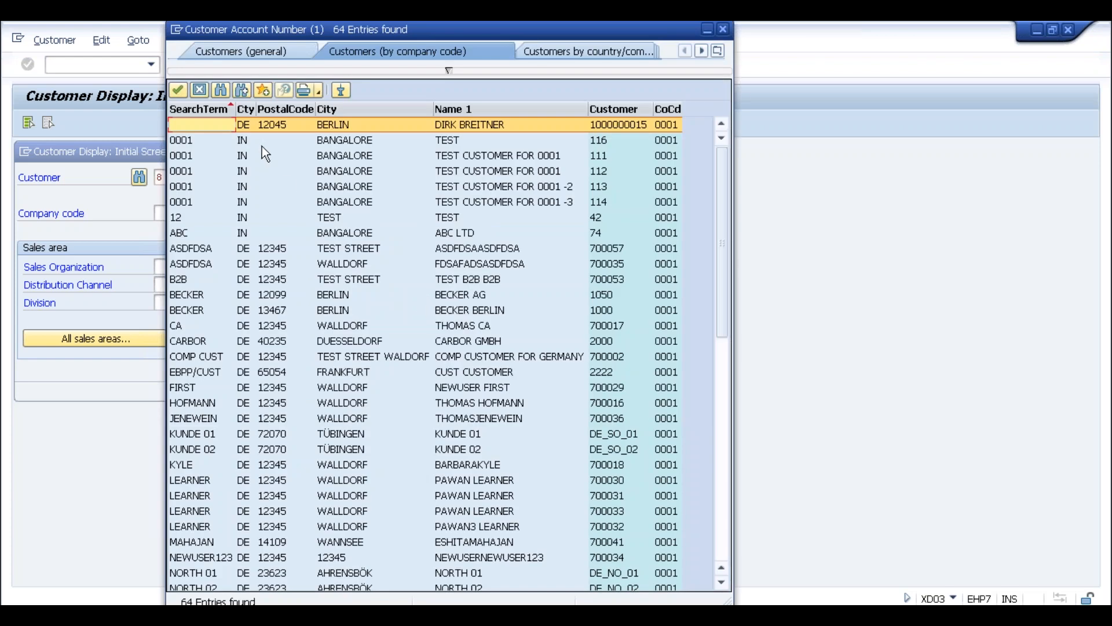
double_click(261, 144)
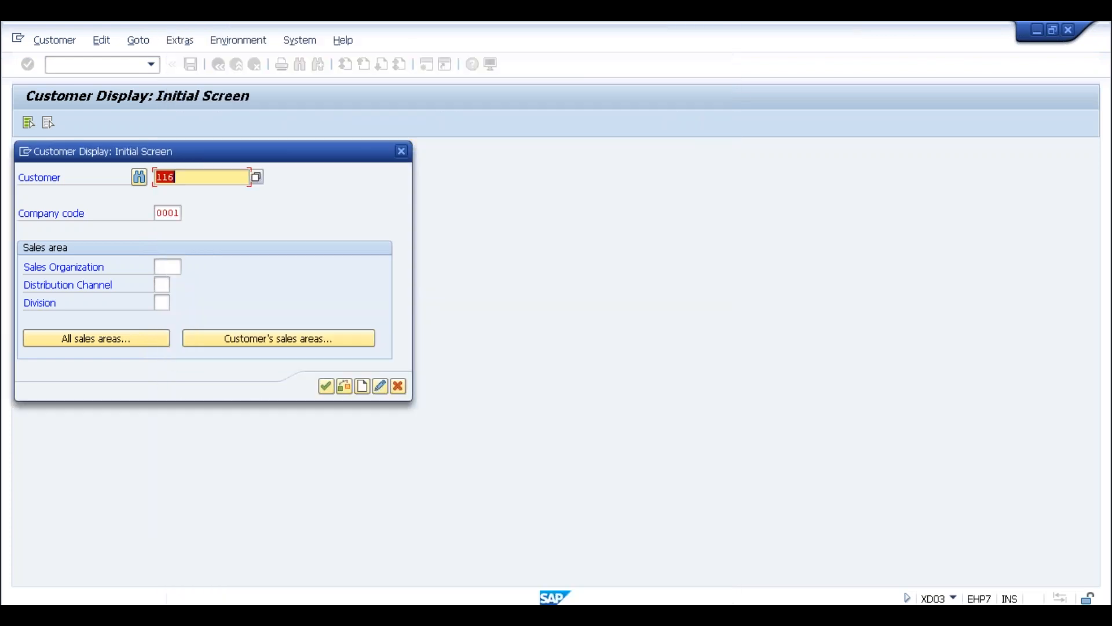
left_click(321, 386)
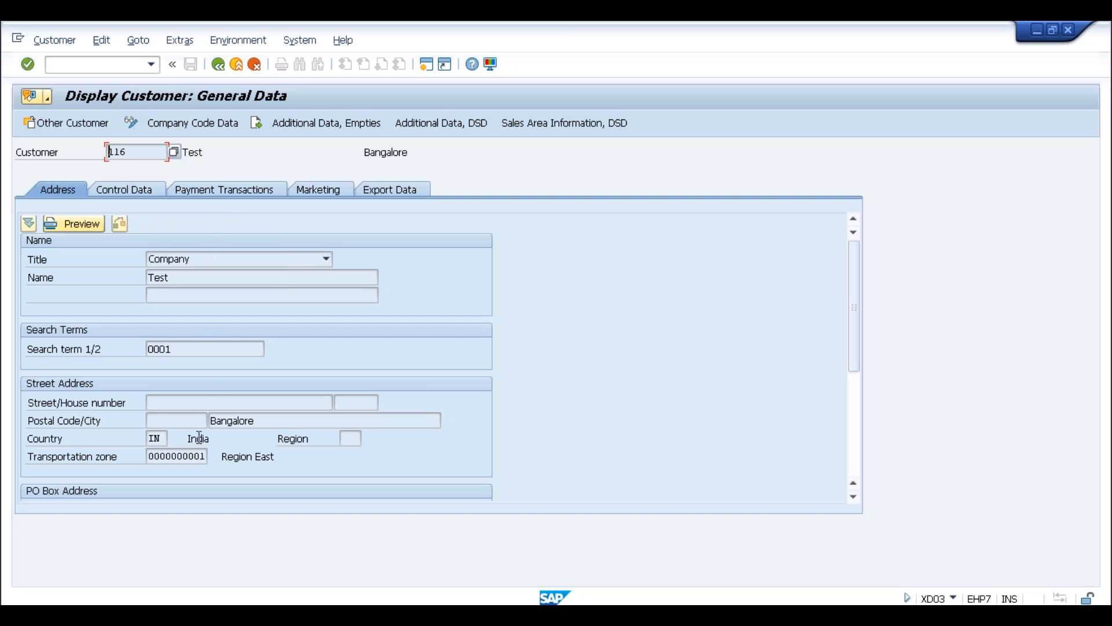
Step: Show customer 116's company code data and check its reconciliation account 140000
left_click(182, 351)
left_click(193, 123)
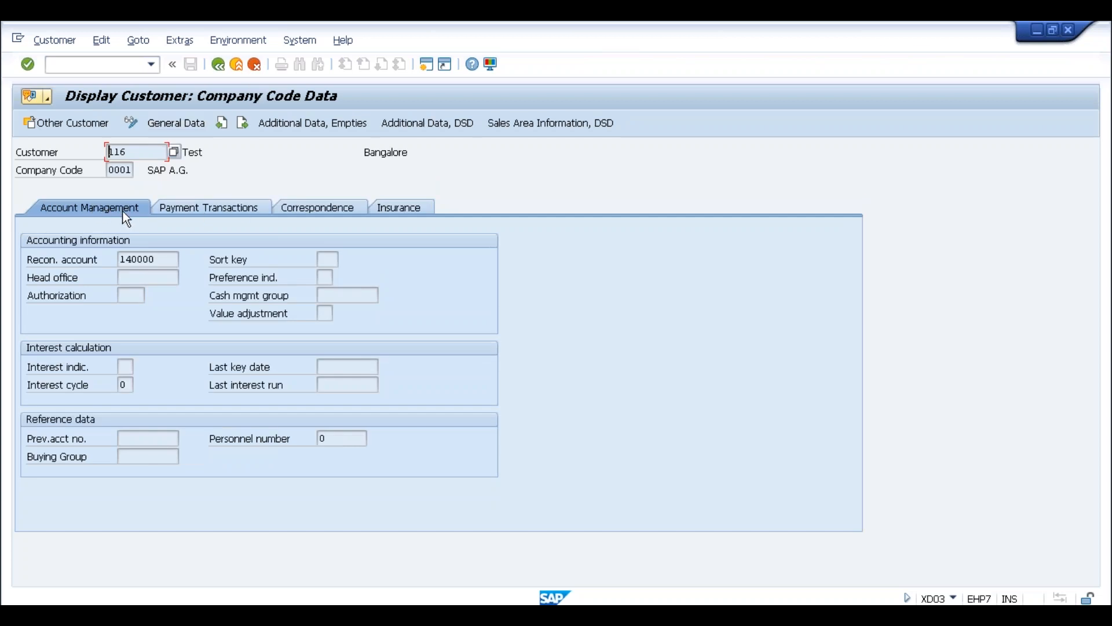
left_click(160, 259)
left_click(322, 261)
Step: Look through the Payment Transactions, Correspondence and Insurance tabs, then return to the new customer
left_click(238, 208)
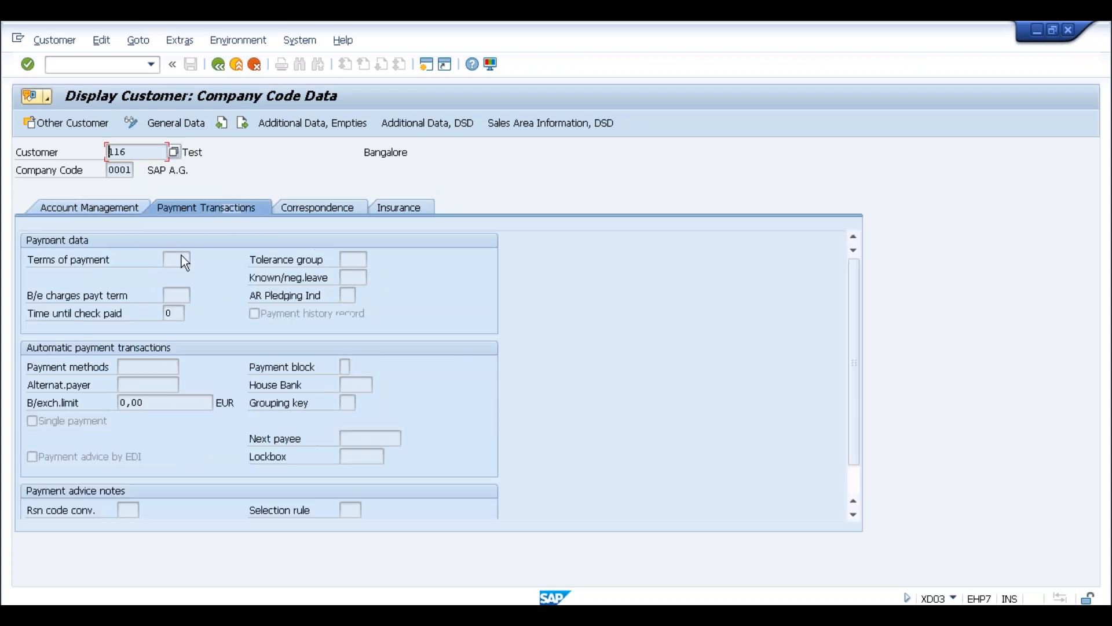
left_click(316, 210)
left_click(382, 208)
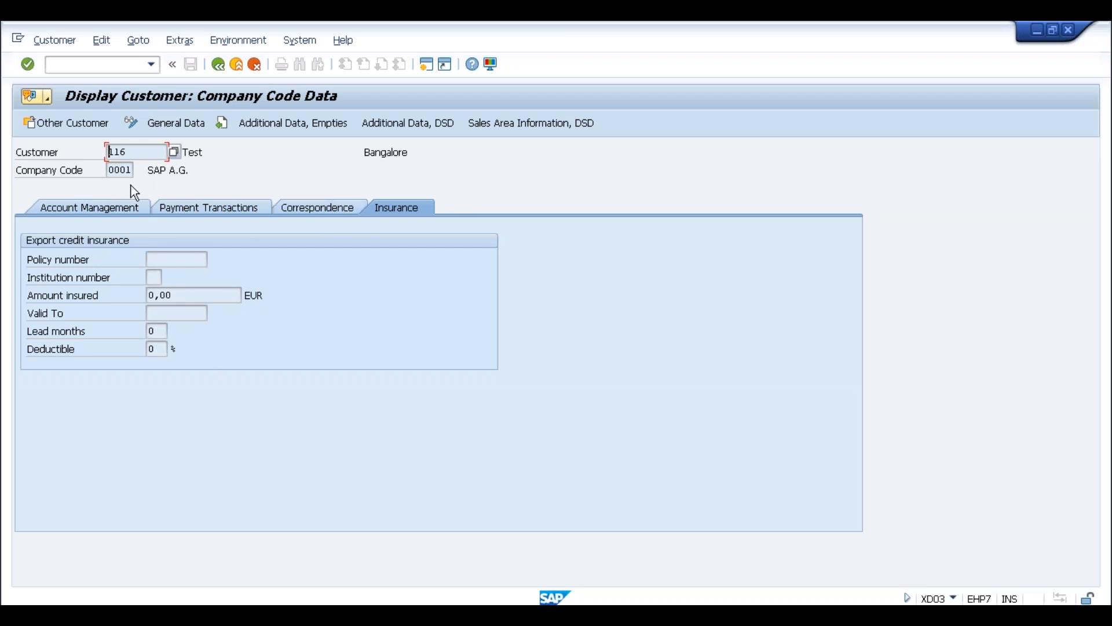
key("alt+Tab")
key("alt+Tab")
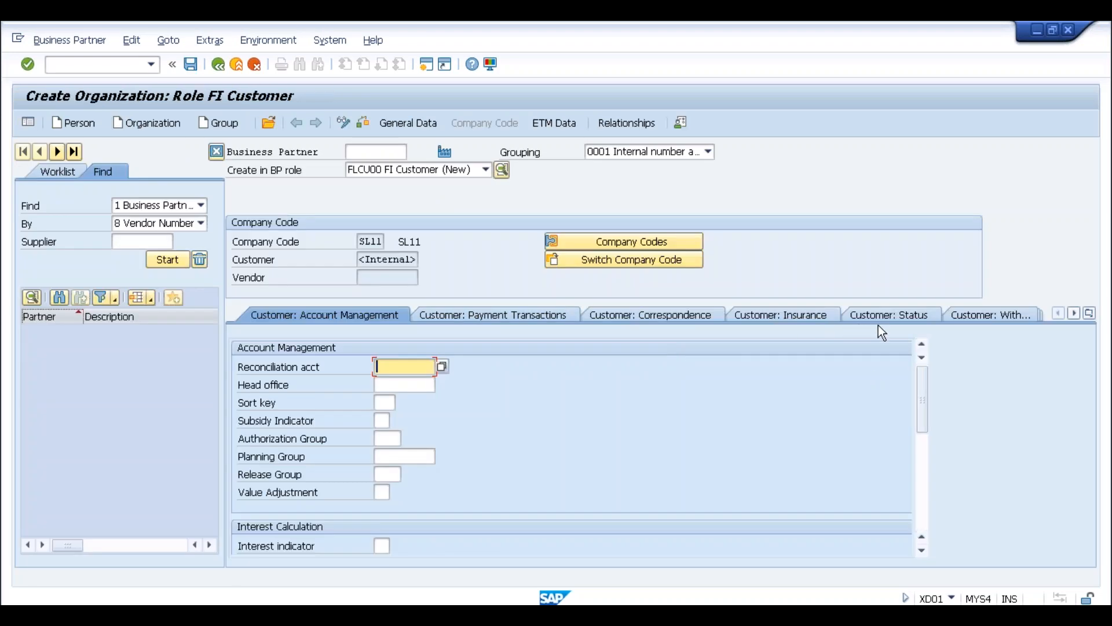
Step: Compare the new customer's Status and Withholding Tax tabs against customer 116, ending on posting blocks
left_click(878, 318)
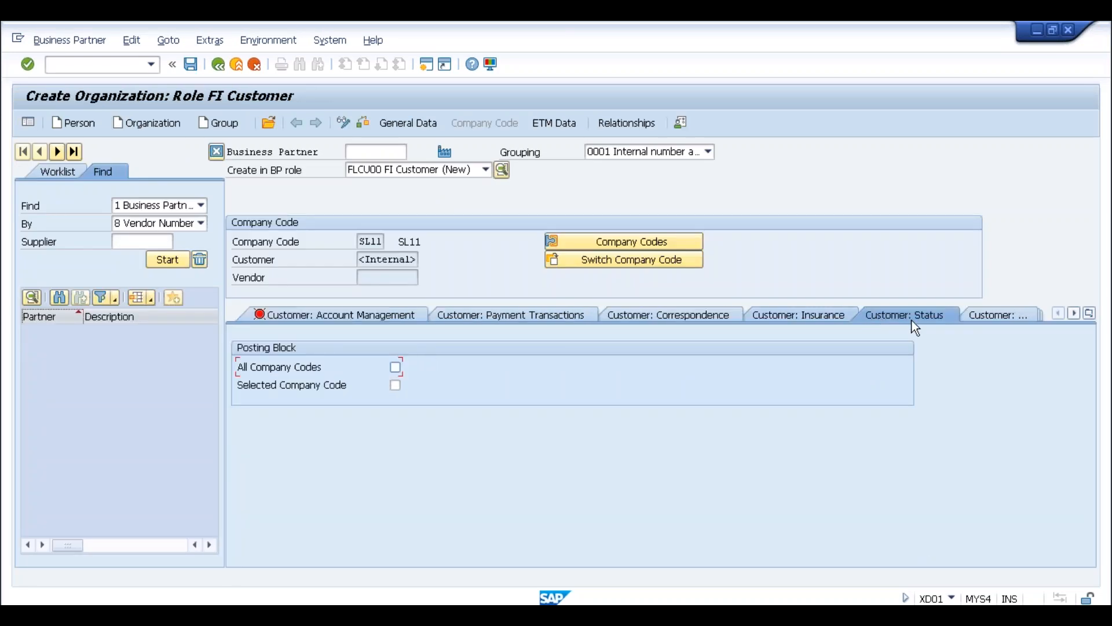
left_click(968, 313)
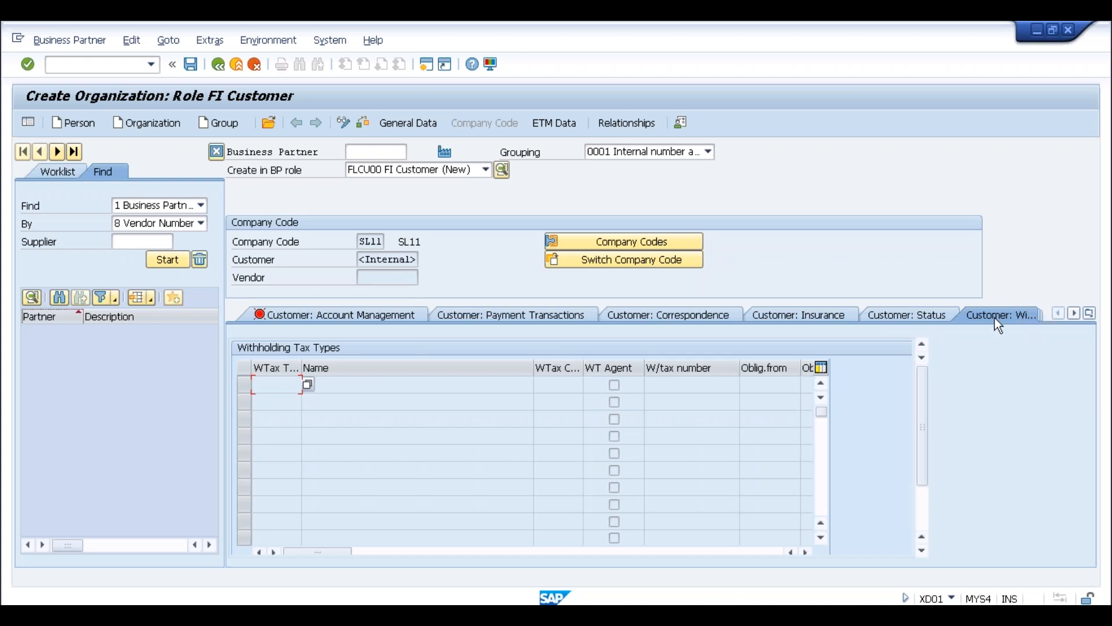
left_click(900, 317)
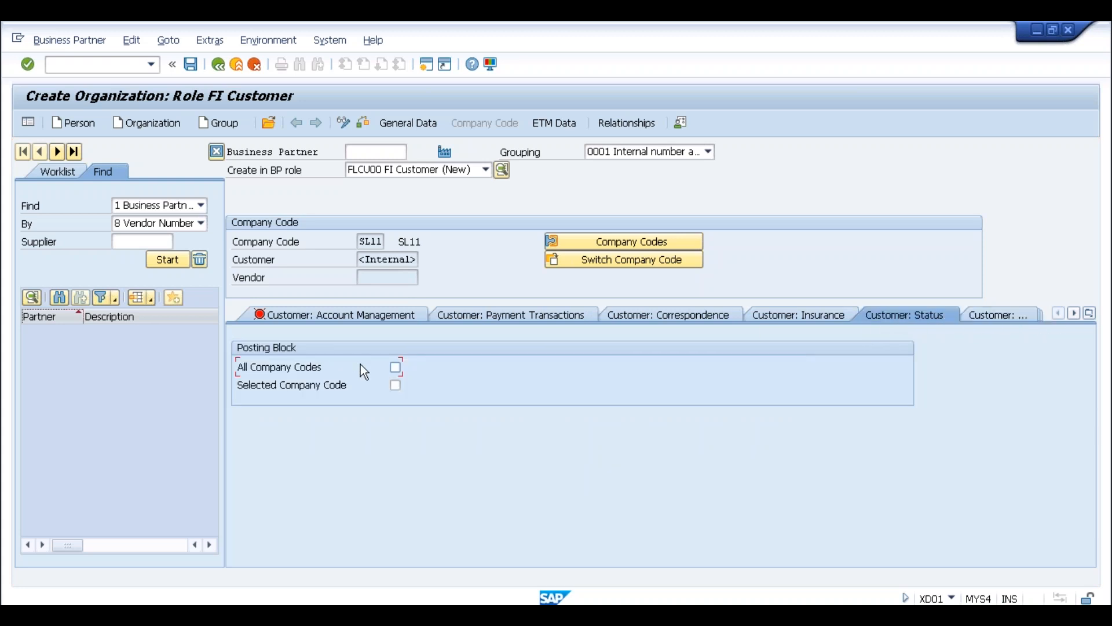
key("alt+Tab")
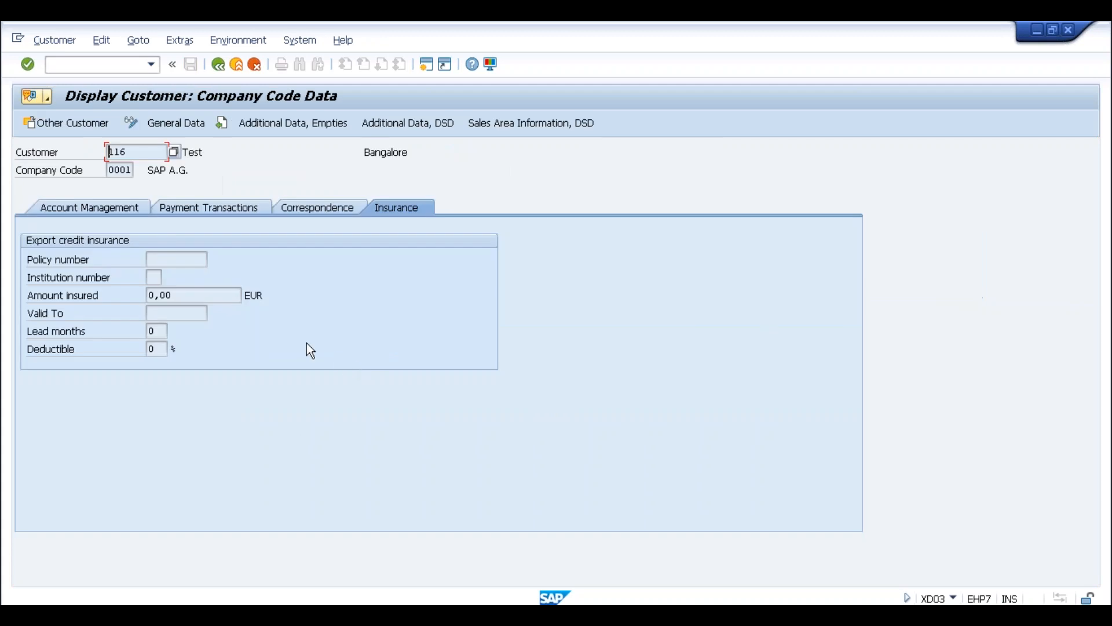
left_click(132, 152)
key("alt+Tab")
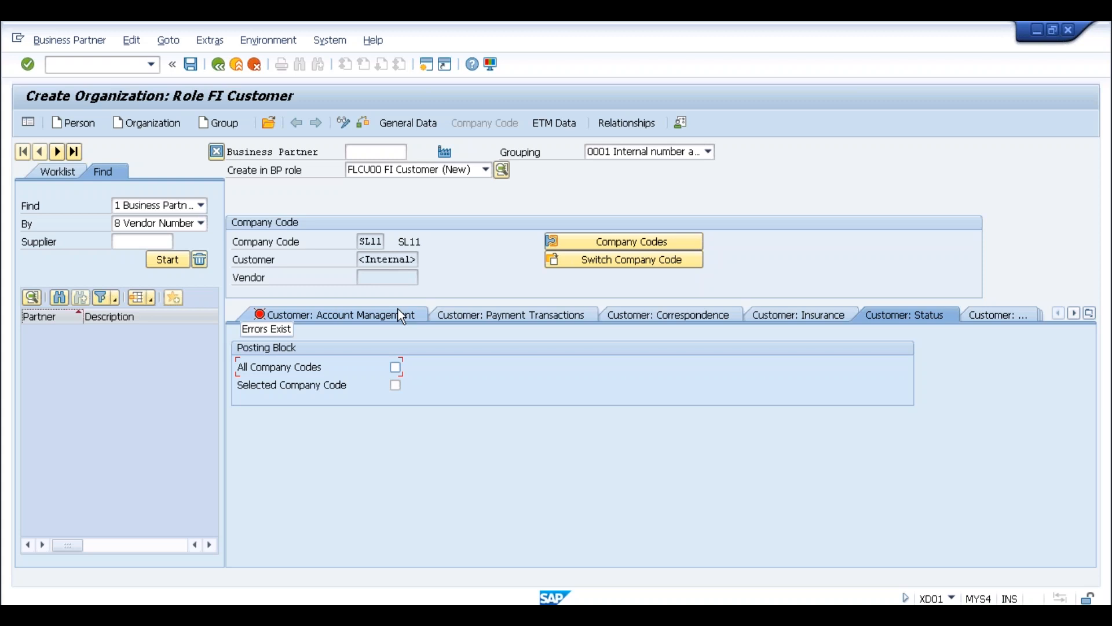
Step: Return to Account Management and request reconciliation account value help, which offers no entries
left_click(380, 322)
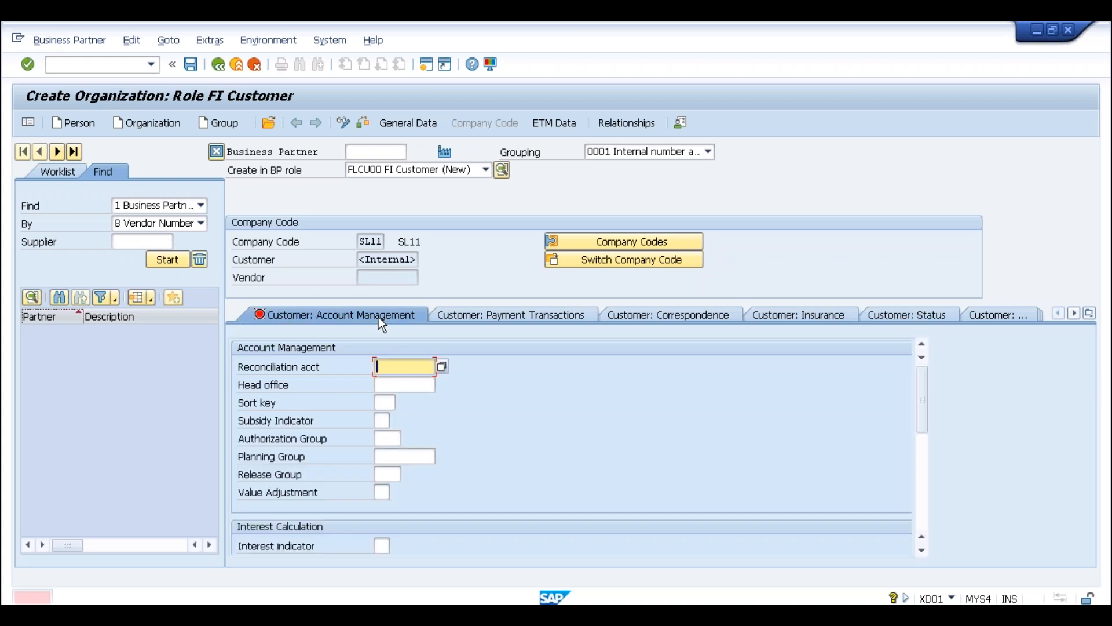
left_click(503, 318)
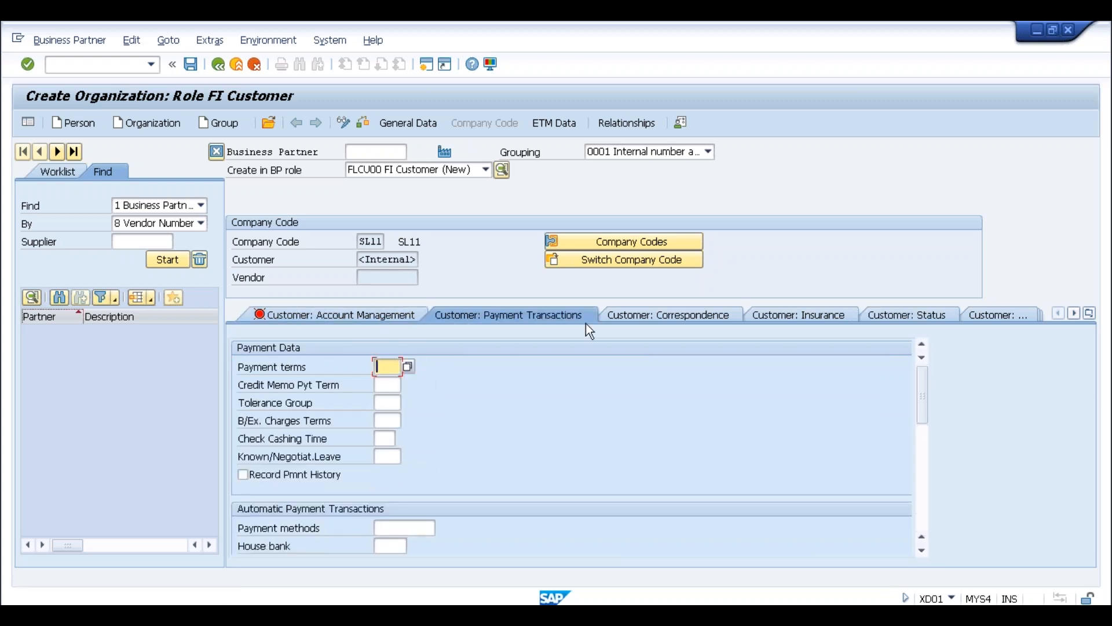
left_click(398, 317)
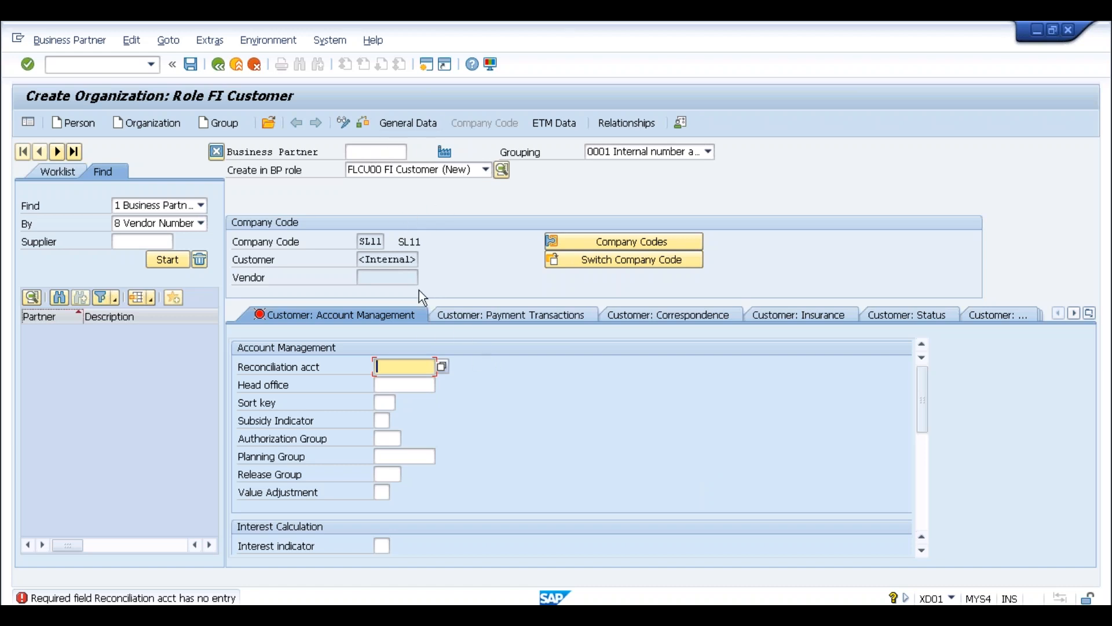
left_click(376, 260)
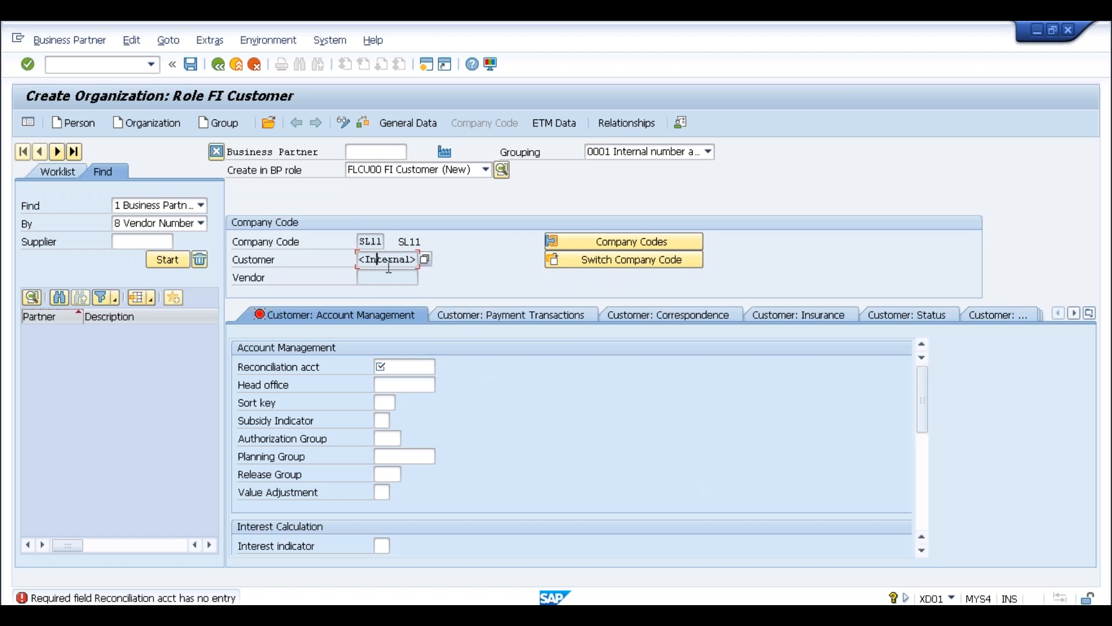
left_click(400, 367)
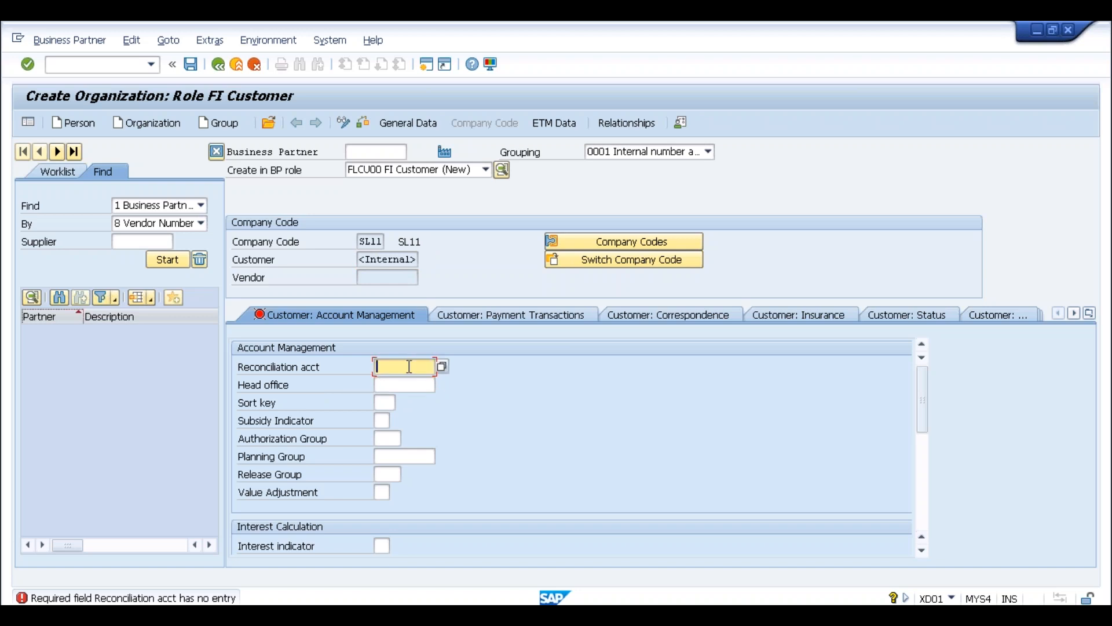
left_click(442, 366)
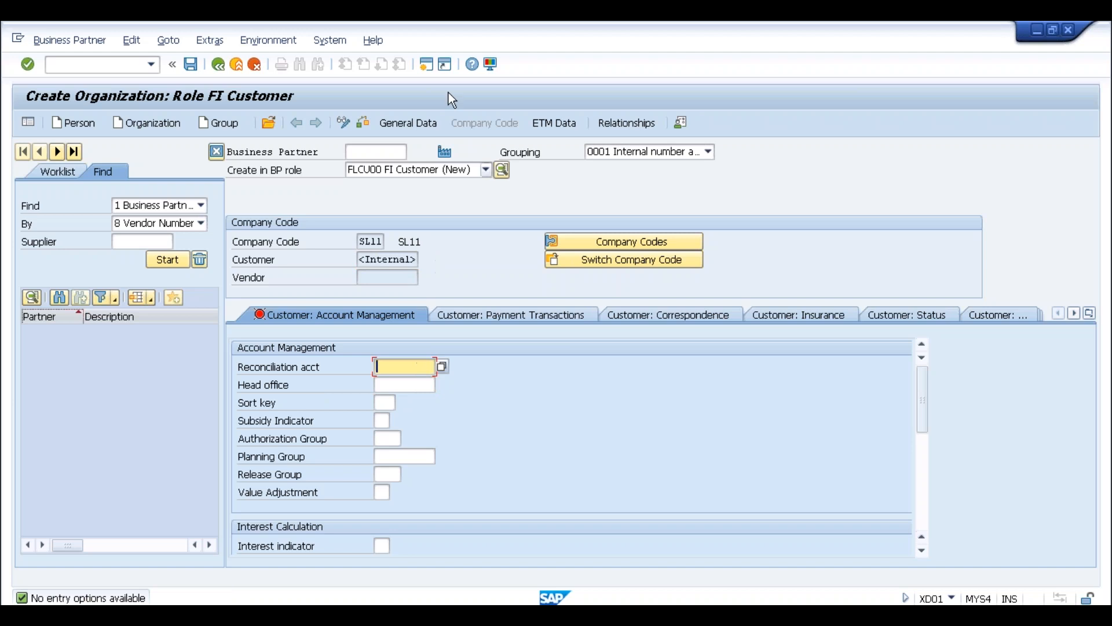
left_click(427, 65)
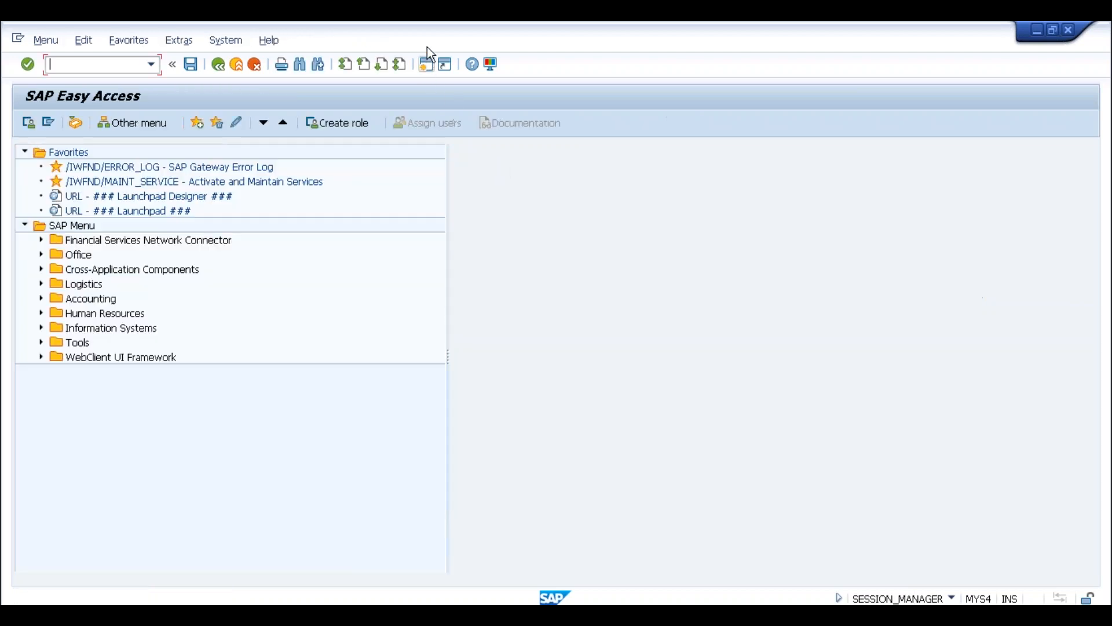
Step: In FS00, search long texts for *rece* and pick G/L account 140020, Accounts receivable-domestic
type("fs00")
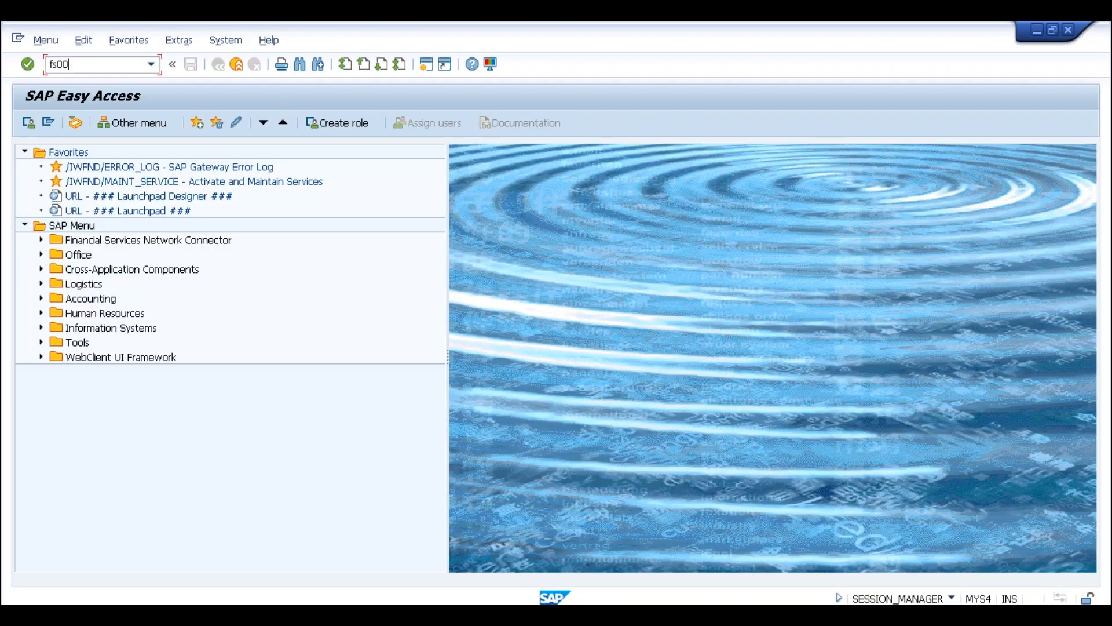
key("Return")
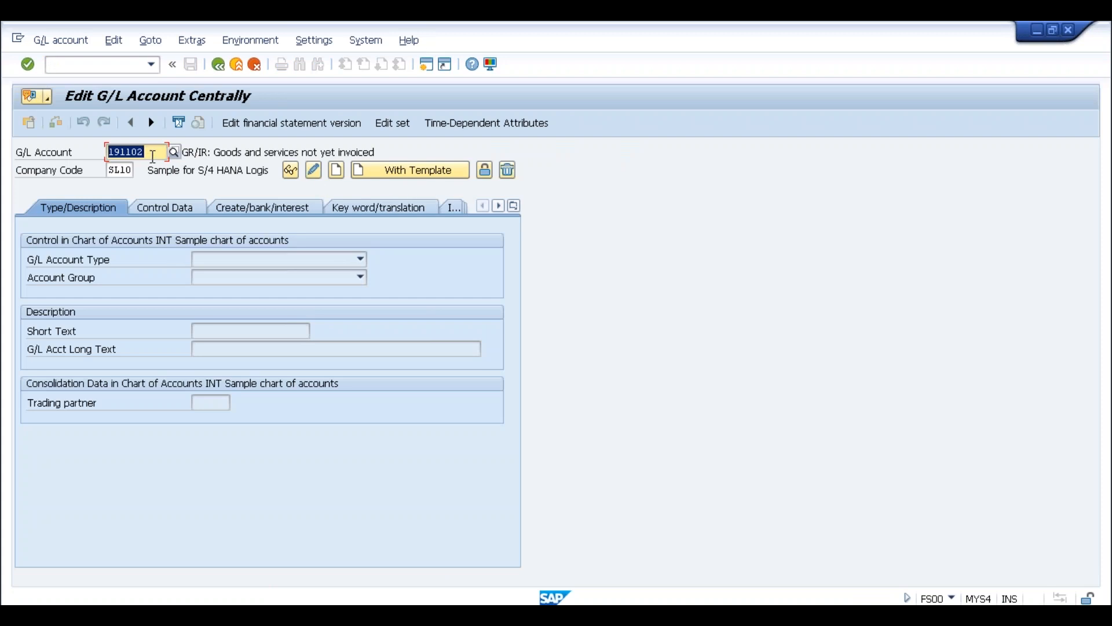
key("BackSpace")
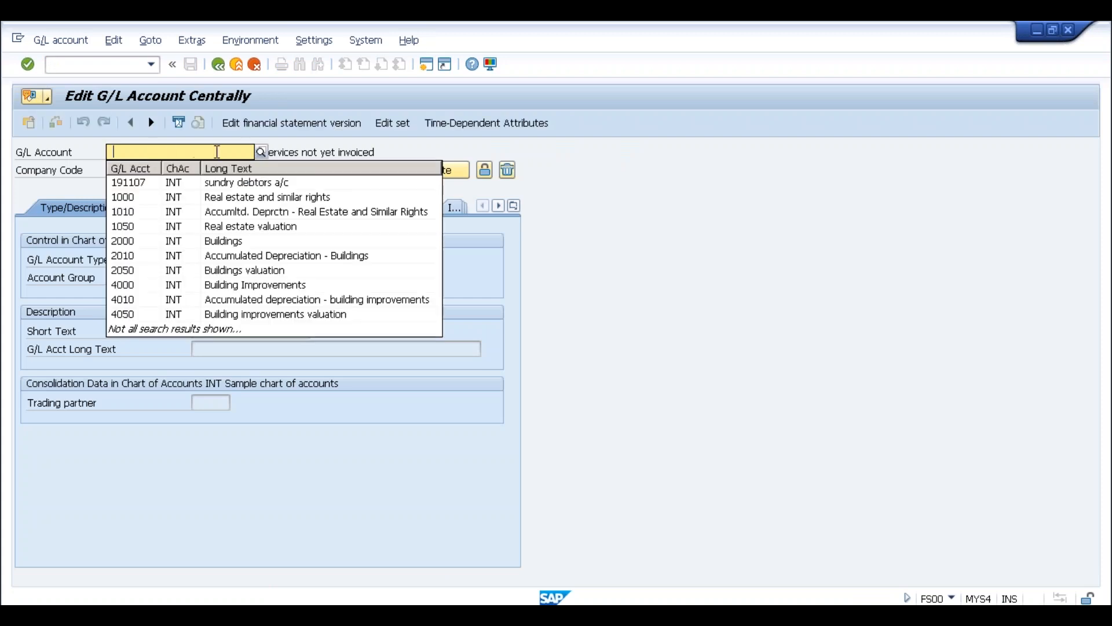
left_click(261, 153)
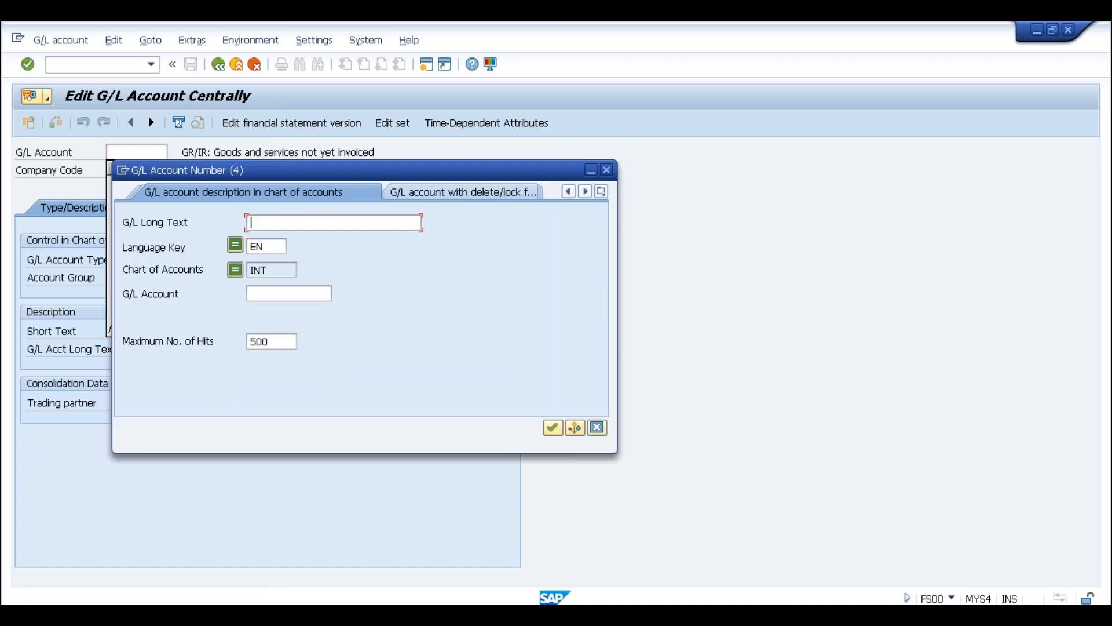
type("*")
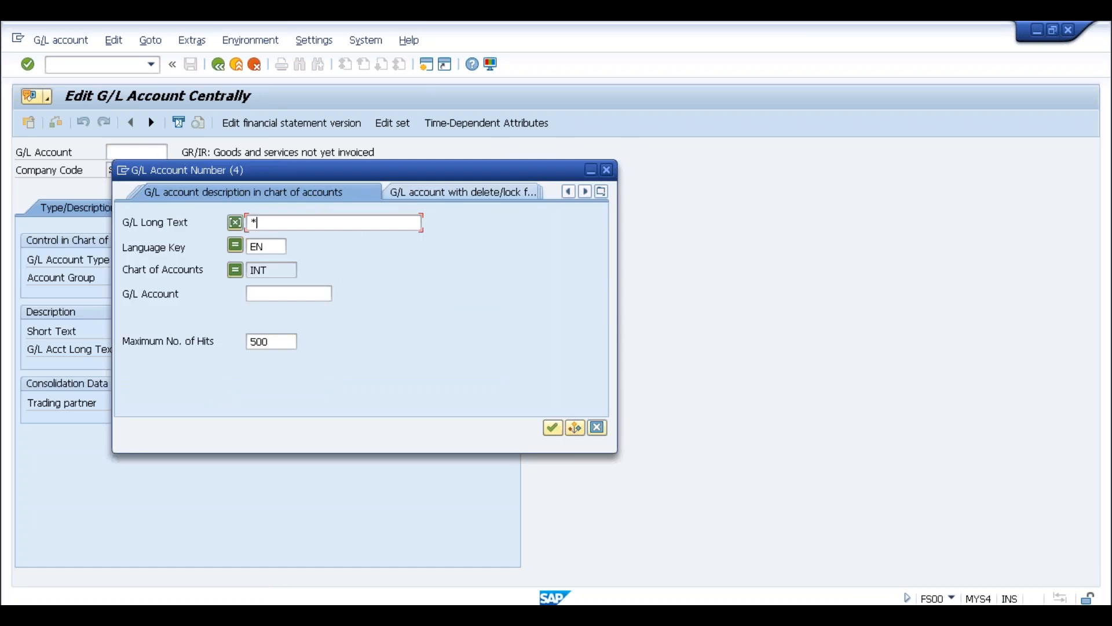
type("rece*")
key("Return")
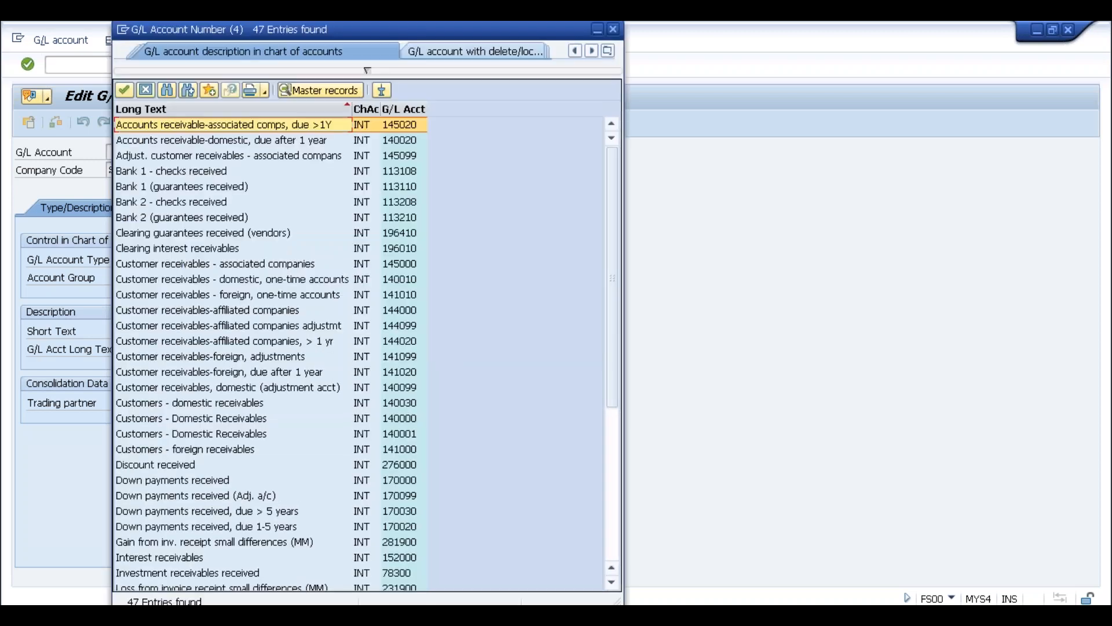
double_click(294, 149)
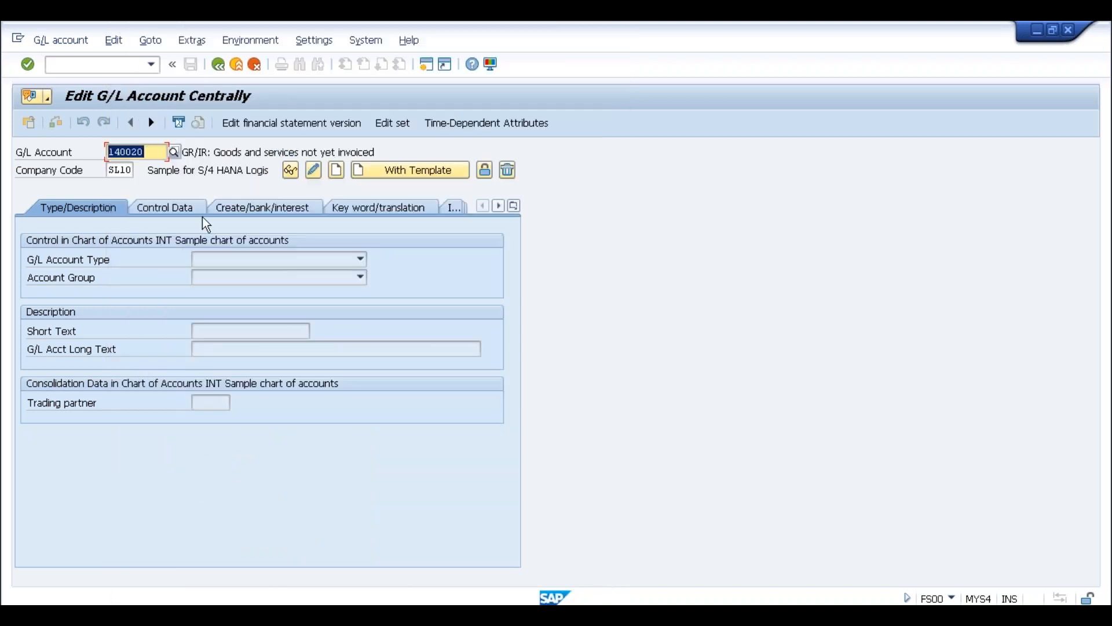
double_click(123, 170)
Step: Start creating G/L account 140020 in company code SL11
type("SL11")
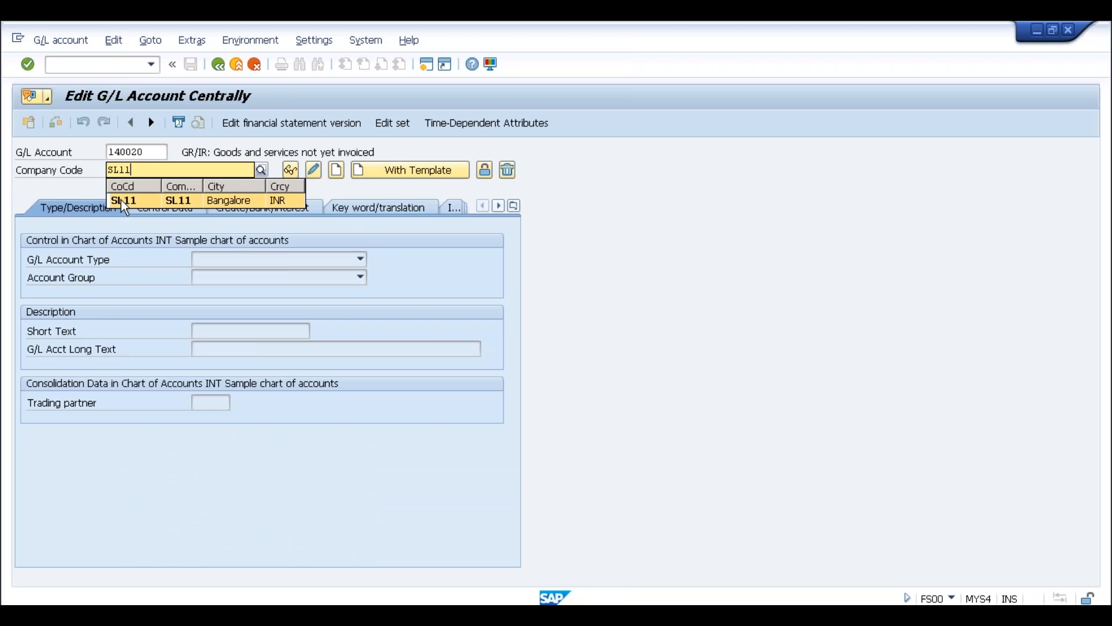
left_click(163, 200)
left_click(337, 172)
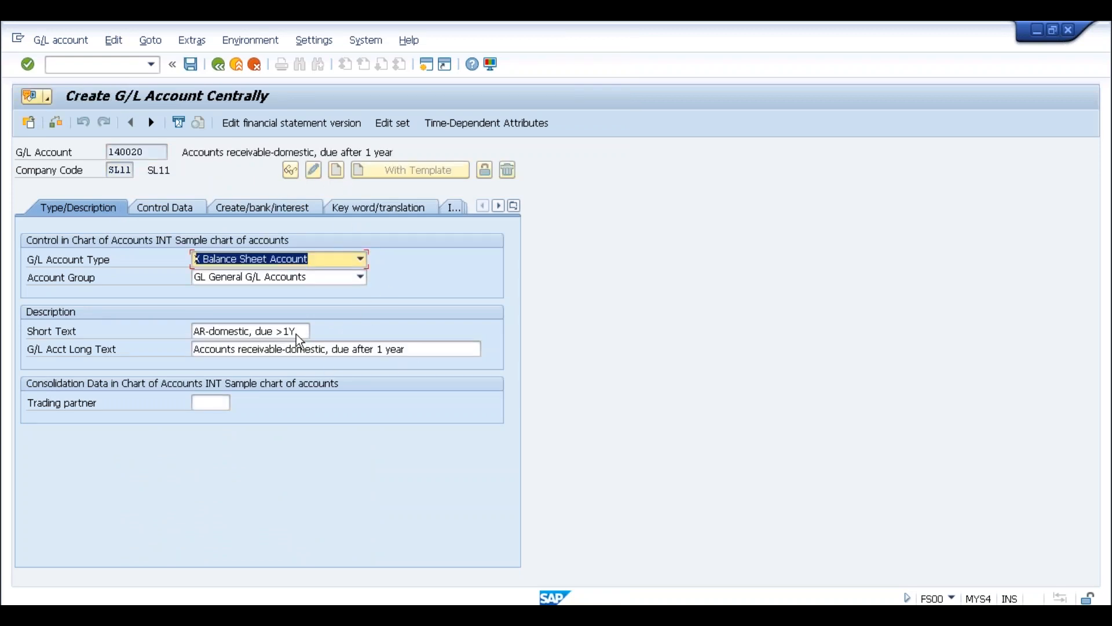
Step: Set reconciliation account type D Customers and field status group G067, then save the account
left_click(166, 212)
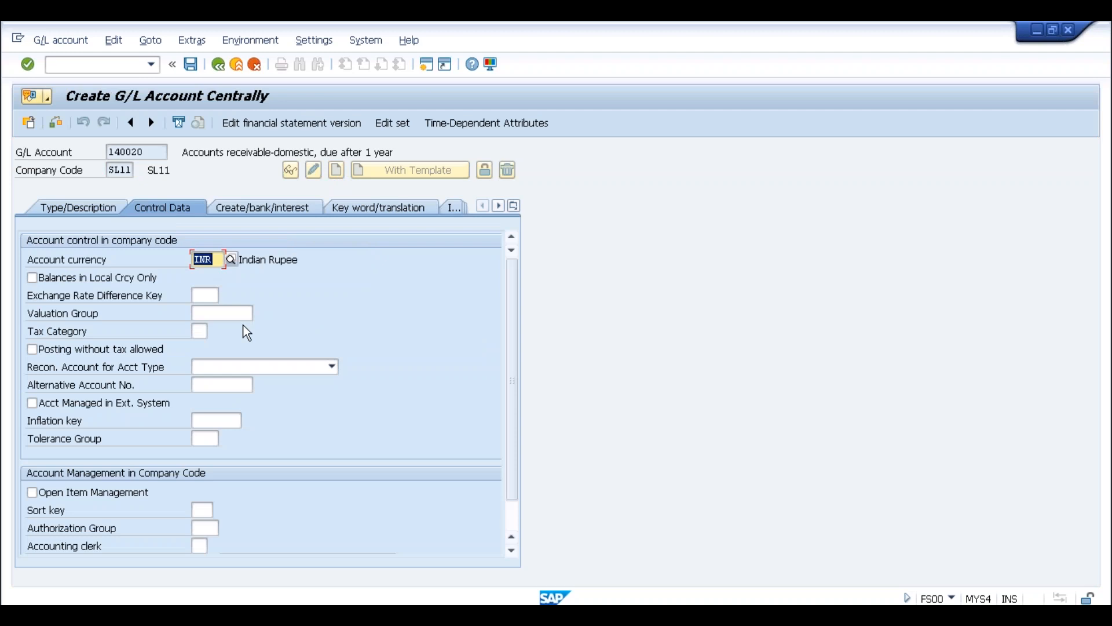
left_click(217, 367)
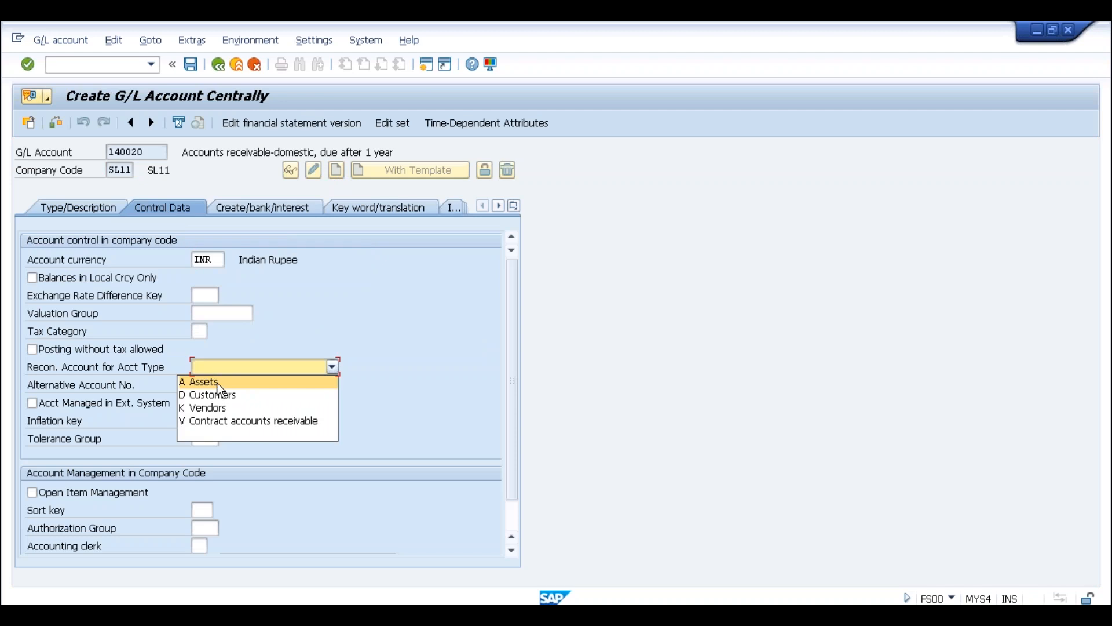
left_click(214, 394)
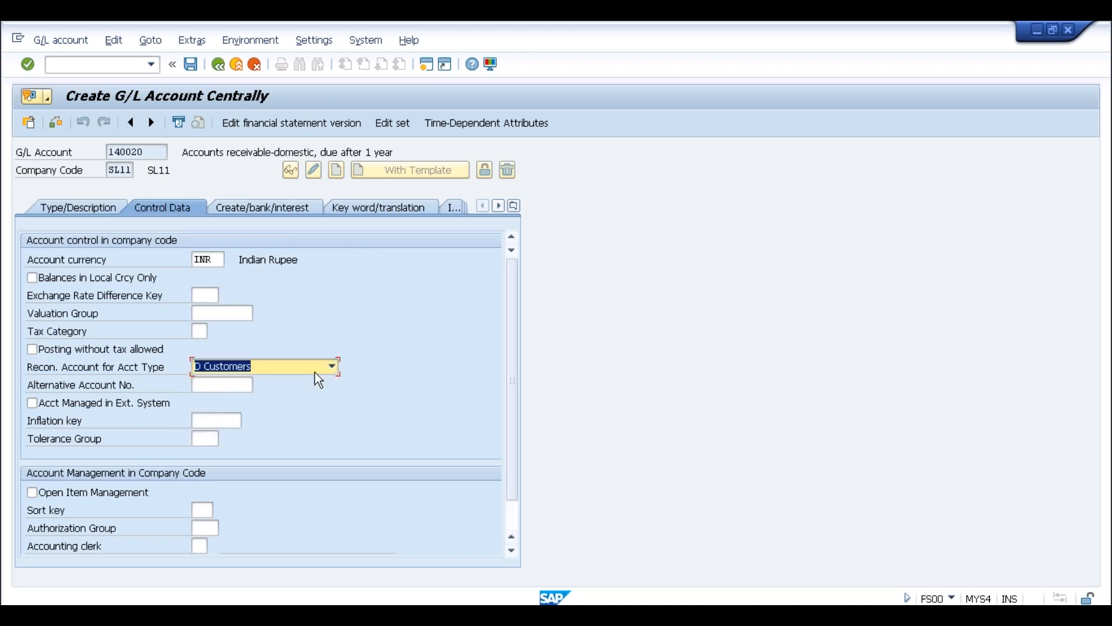
left_click(266, 207)
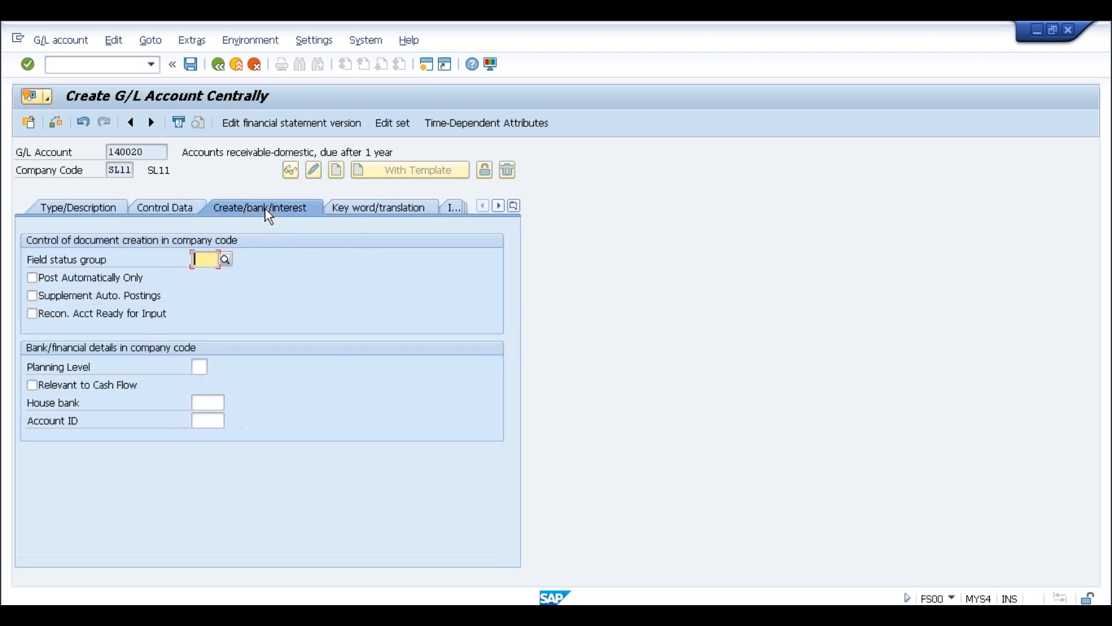
type("G067")
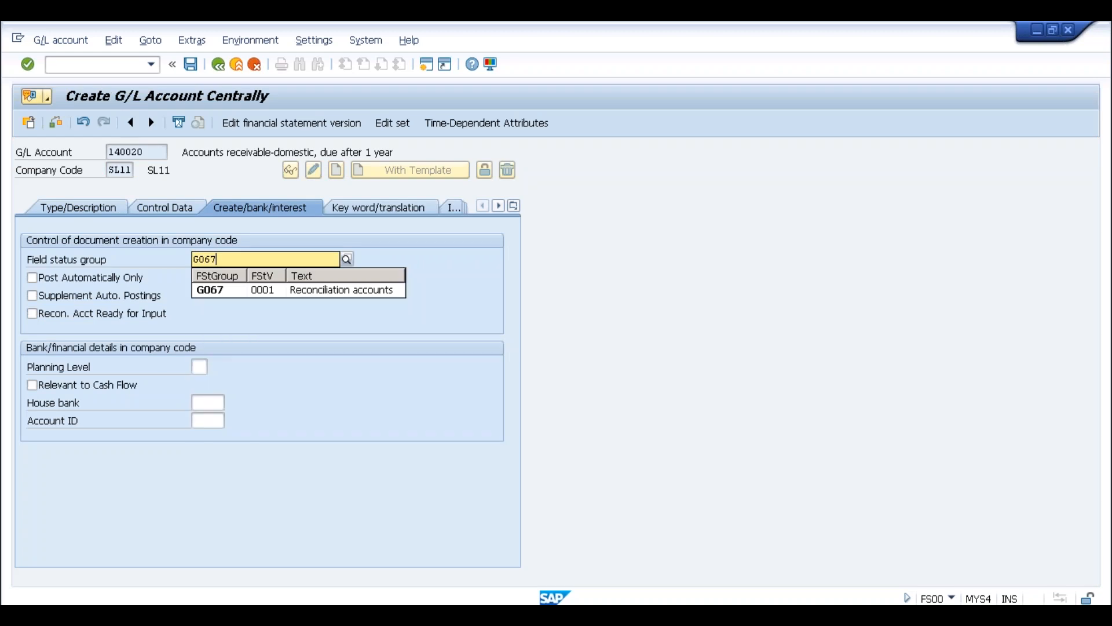
left_click(217, 291)
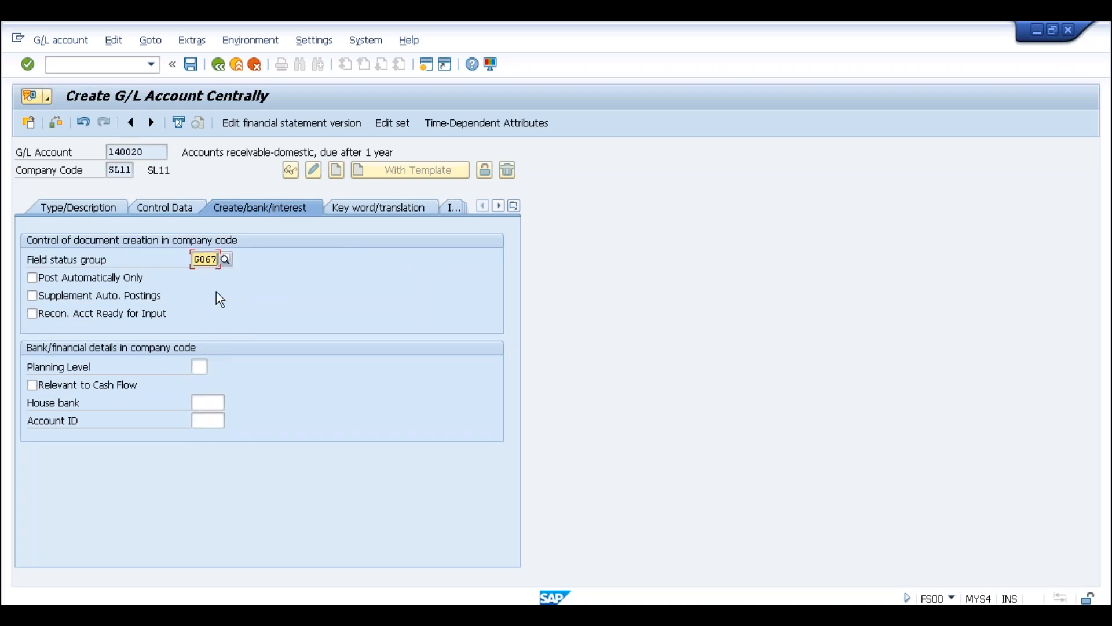
left_click(191, 65)
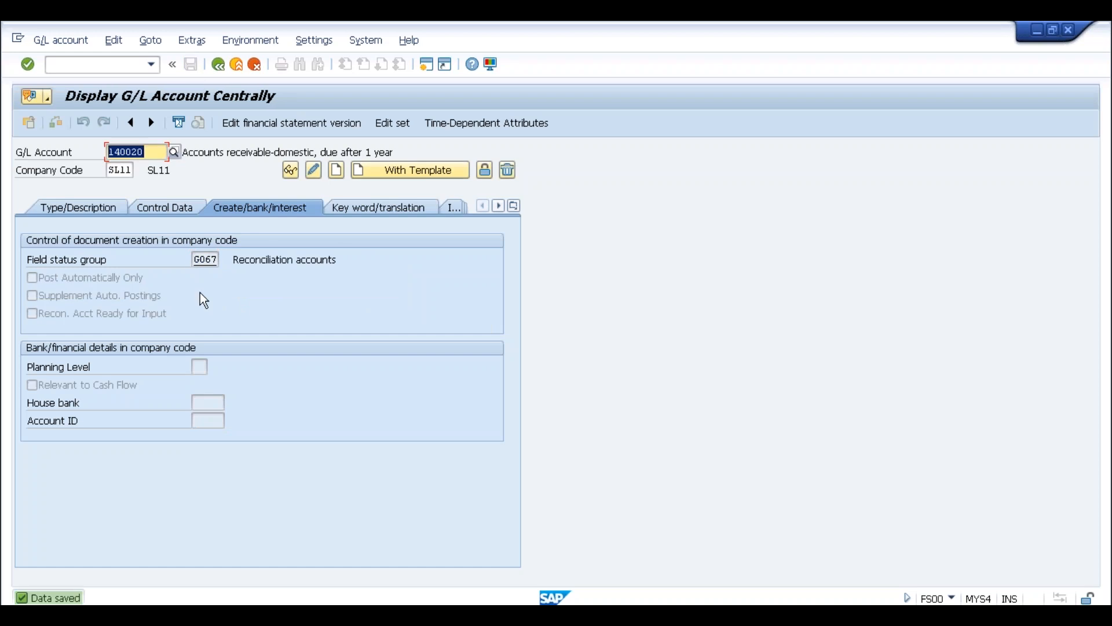
key("alt+Tab")
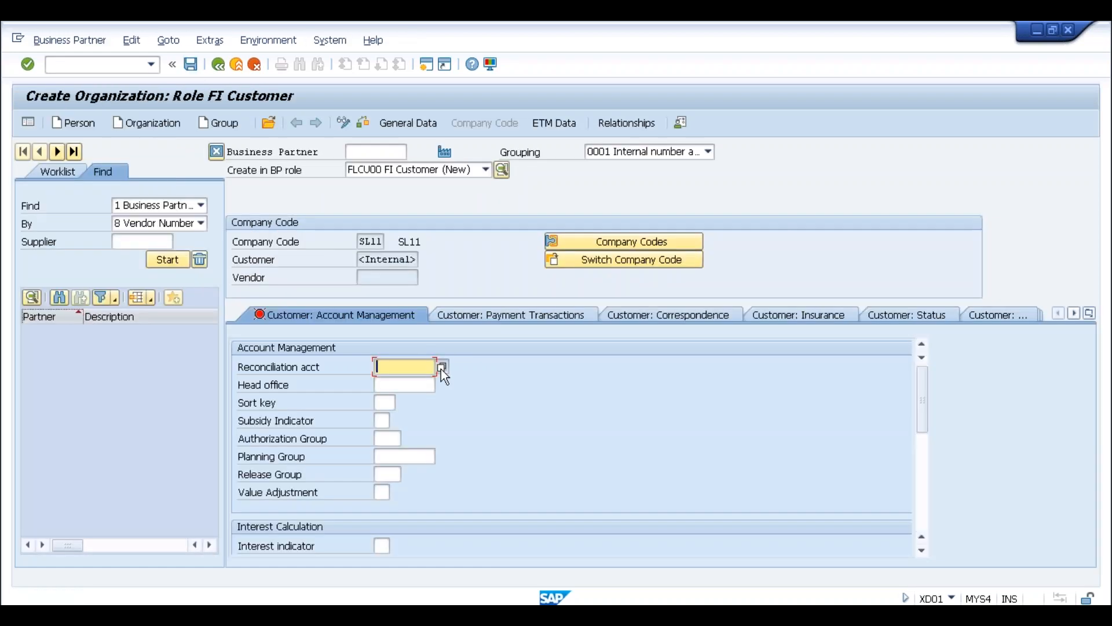
Step: Pick 140020 as the reconciliation account from value help and save the business partner
left_click(442, 367)
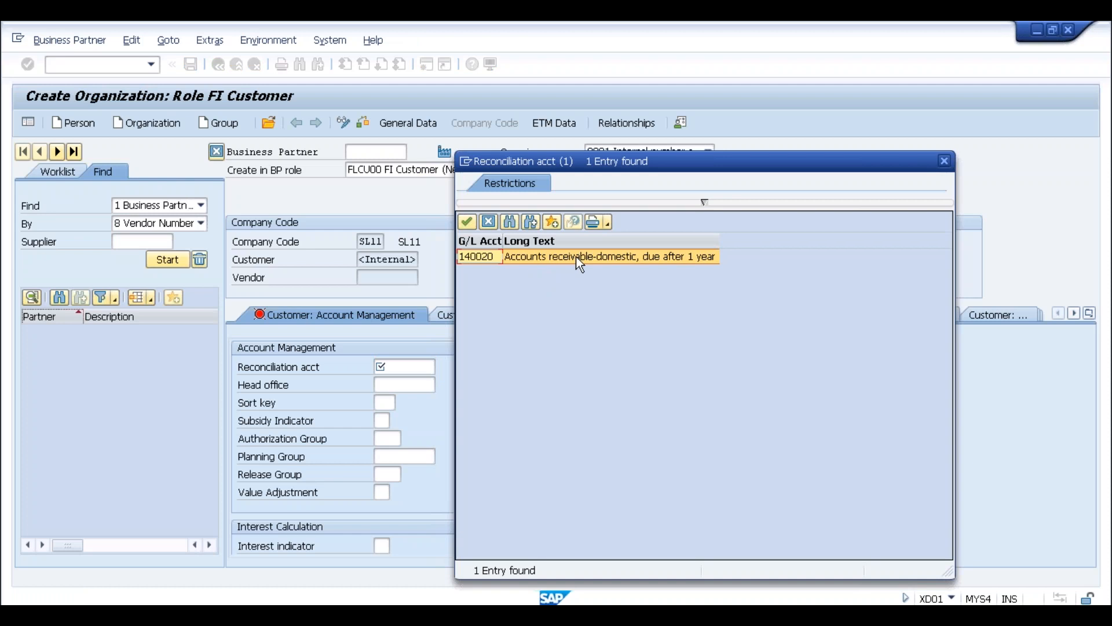
double_click(576, 256)
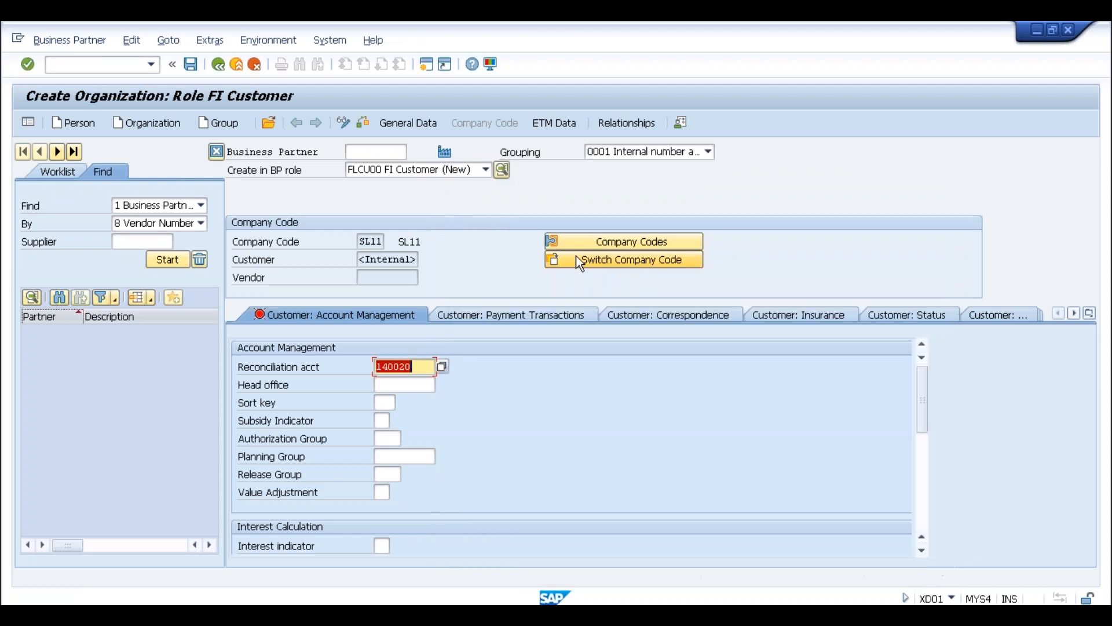
left_click(421, 366)
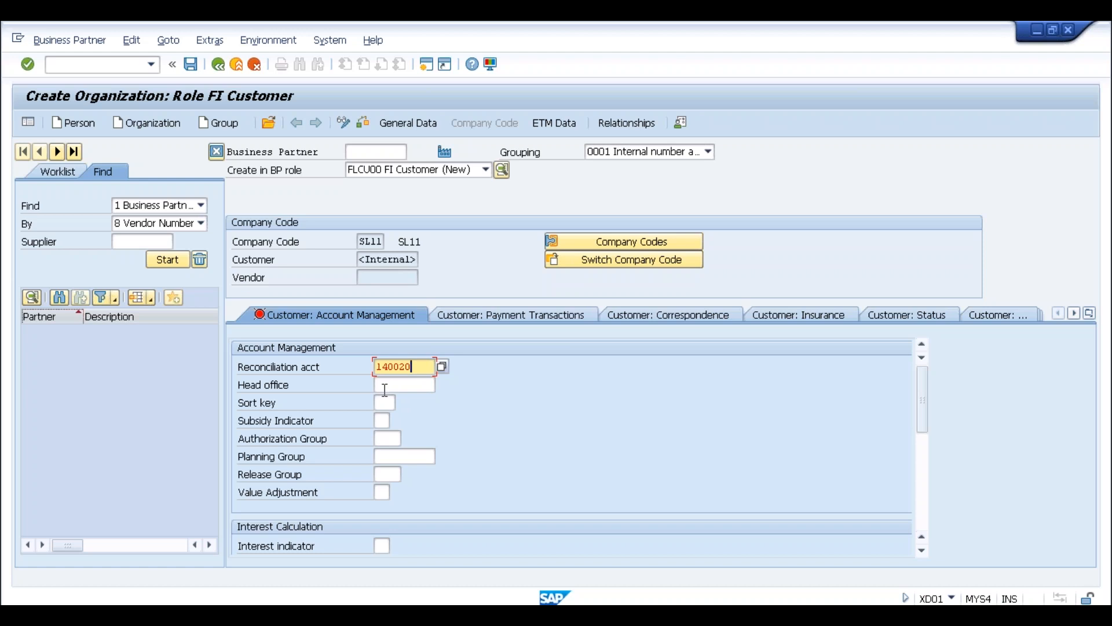
key("Tab")
key("Tab")
key("Tab")
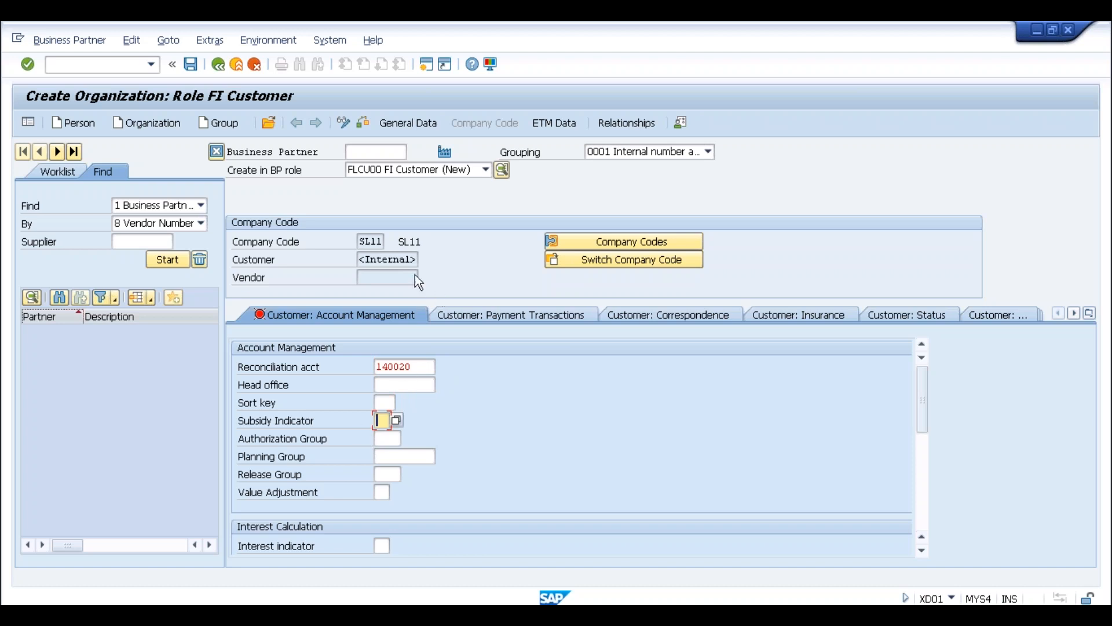
left_click(190, 67)
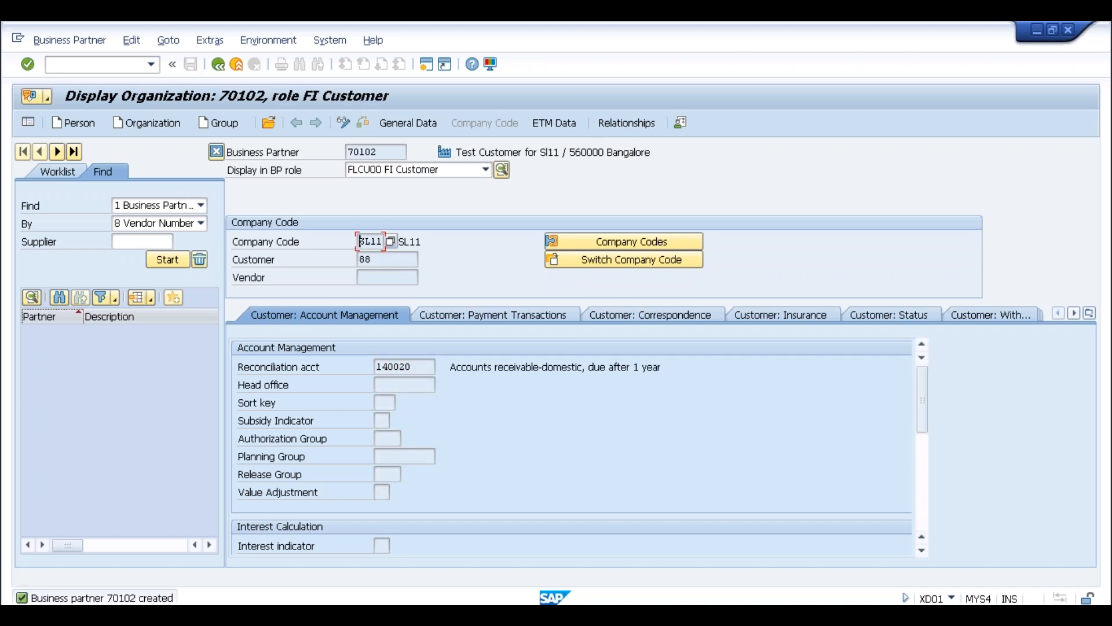
Step: Highlight the newly created business partner number 70102
left_click(372, 152)
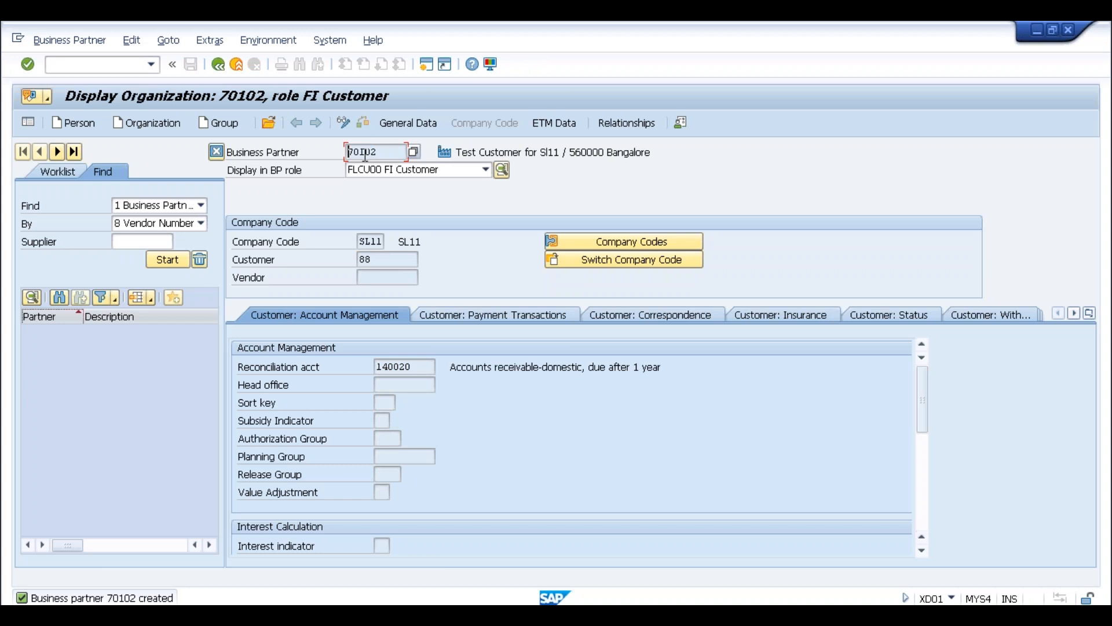
left_click(382, 151)
double_click(349, 152)
left_click(347, 152)
left_click_drag(380, 152, 343, 152)
left_click(347, 152)
left_click(385, 152)
left_click_drag(381, 152, 342, 149)
Step: Point out customer number 88 alongside business partner 70102
left_click(360, 259)
left_click(381, 262)
left_click(374, 152)
left_click_drag(380, 152, 345, 151)
left_click(385, 259)
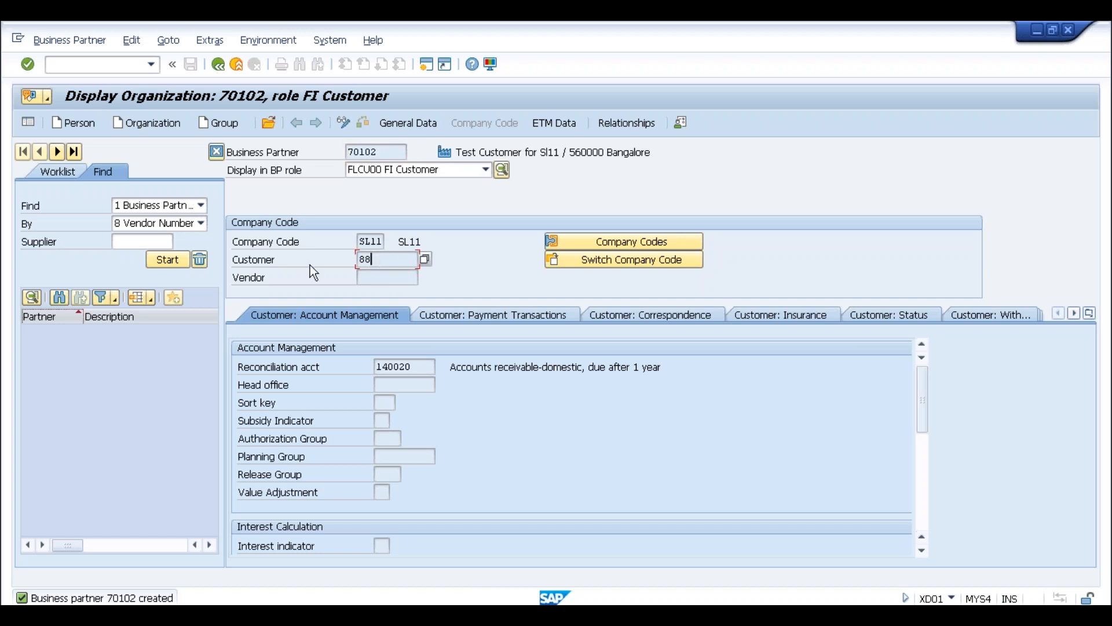
left_click(377, 153)
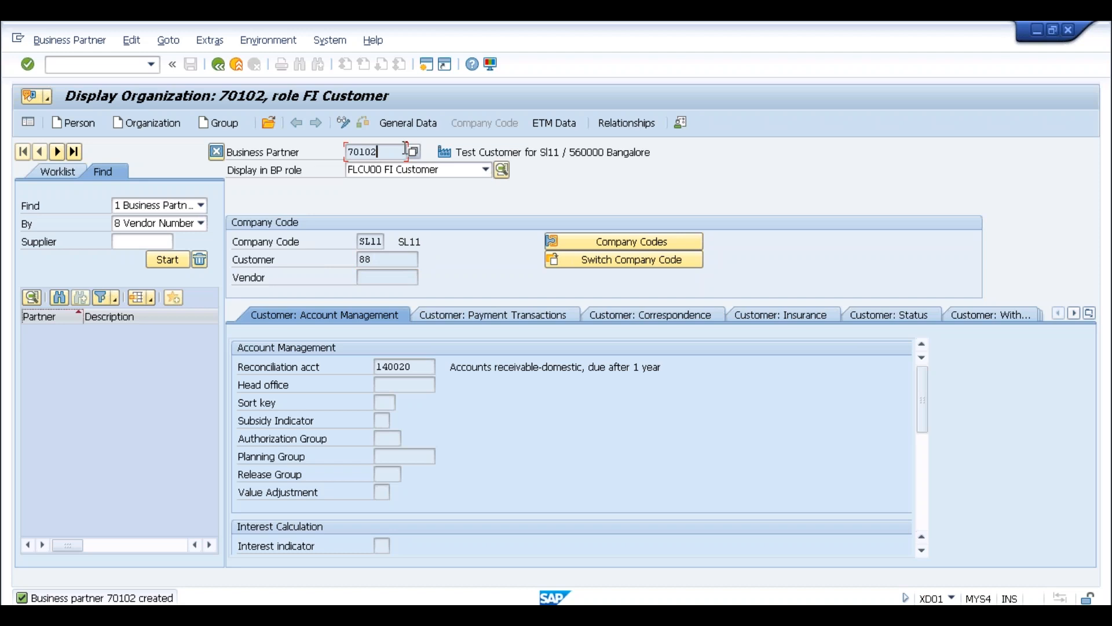
left_click(425, 68)
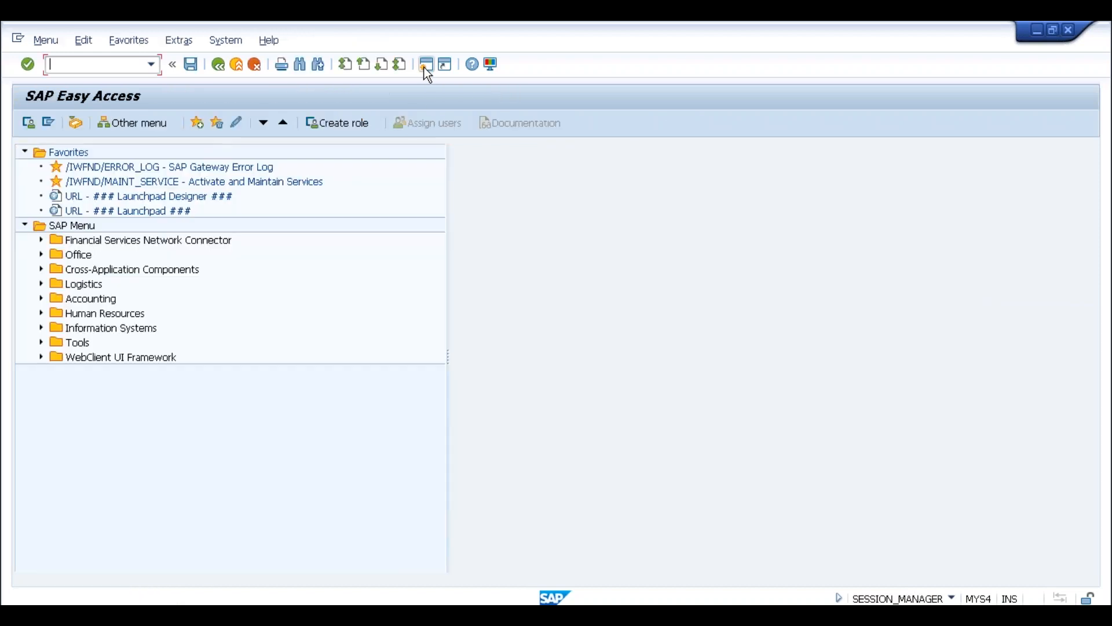
Step: Run SPRO, open the SAP Reference IMG and expand Cross-Application Components
type("spro")
key("Return")
left_click(58, 119)
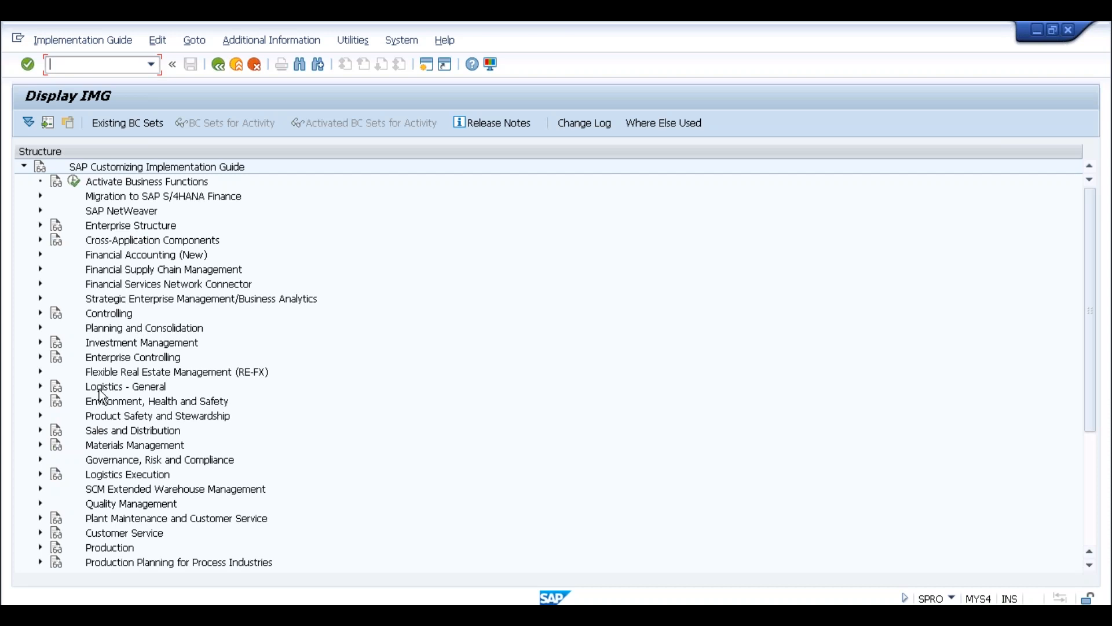
left_click(98, 242)
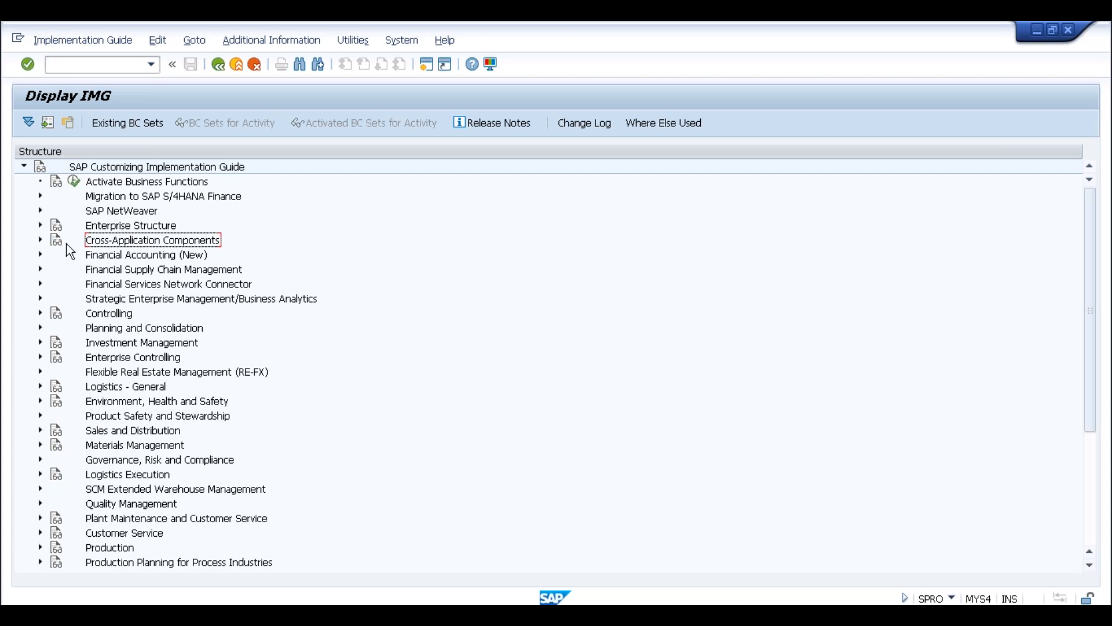
double_click(97, 241)
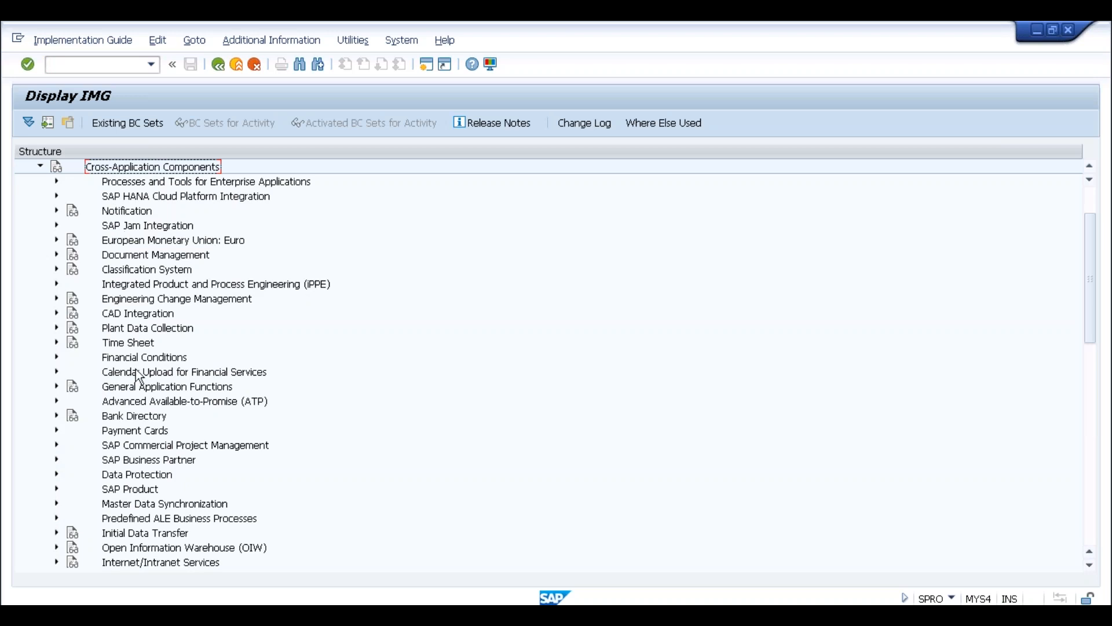
Step: Expand SAP Business Partner > Basic Settings > Number Ranges and Groupings and run Define Groupings
left_click(129, 463)
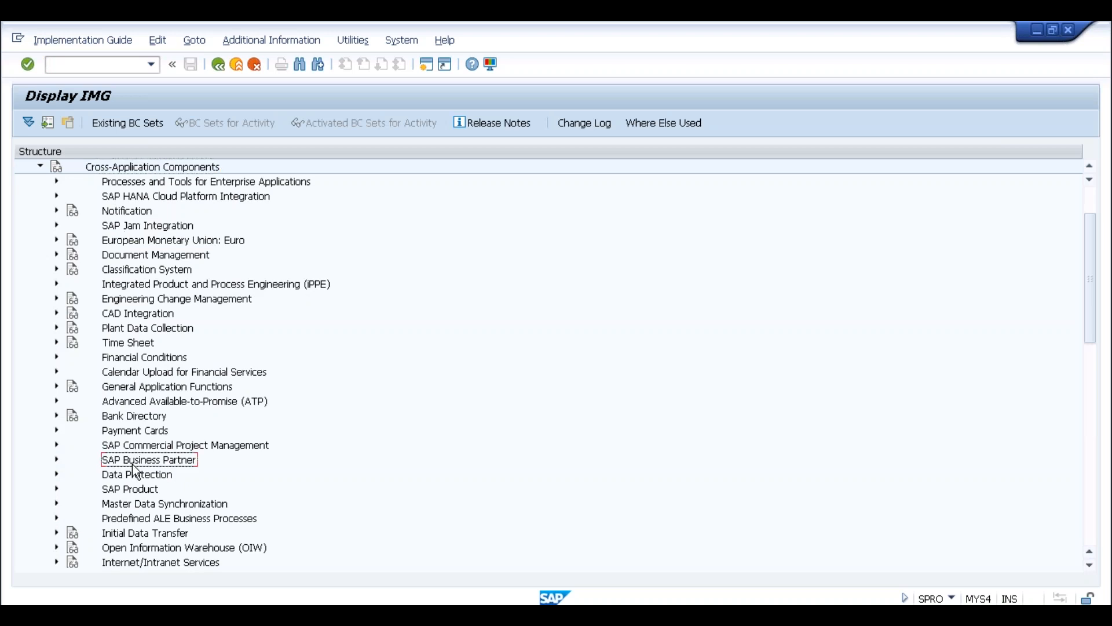
left_click(56, 459)
scroll(218, 416, "down", 3)
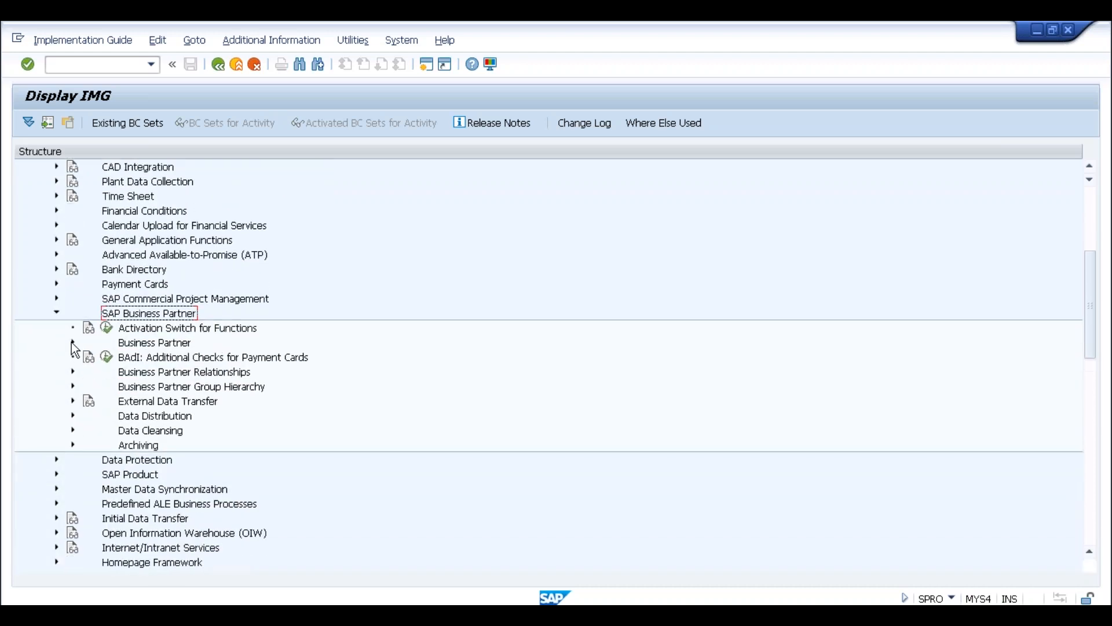
left_click(71, 342)
left_click(89, 357)
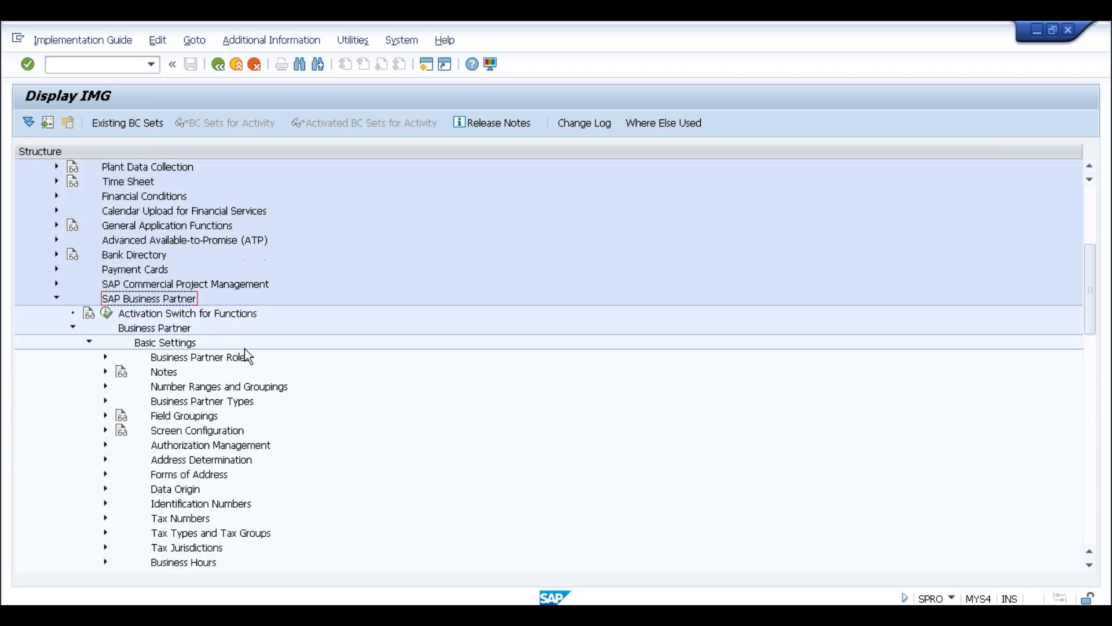
left_click(195, 388)
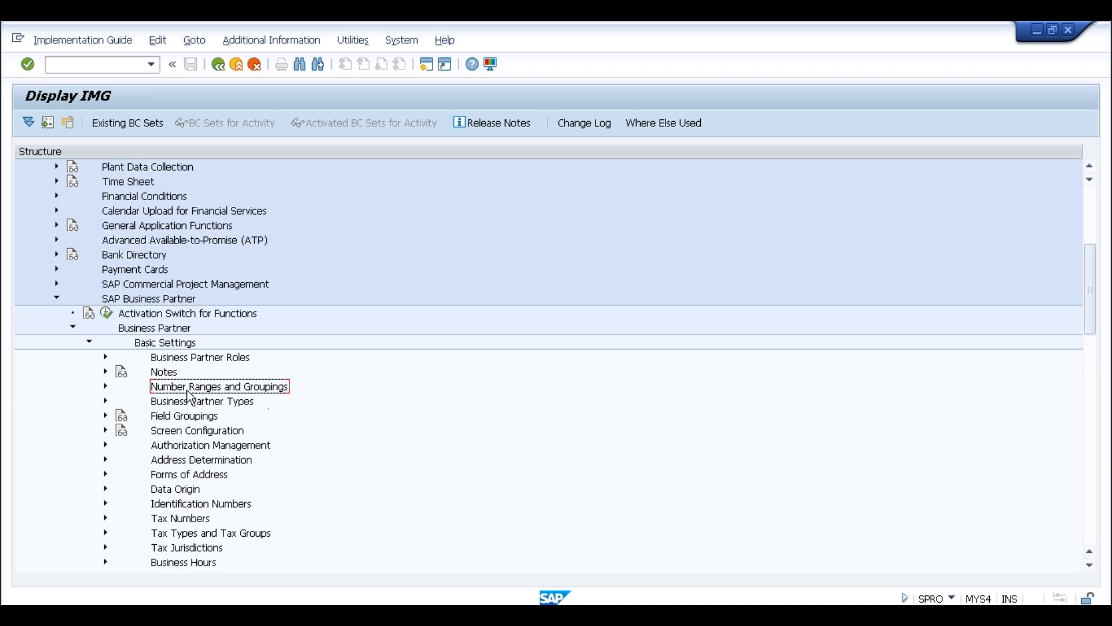
left_click(106, 386)
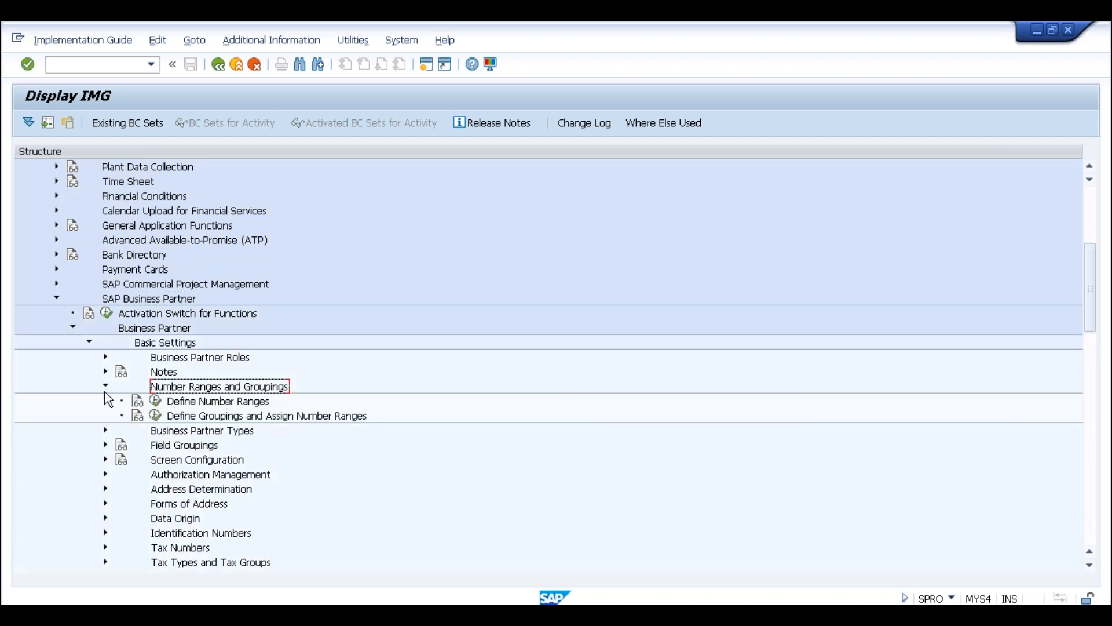
scroll(293, 392, "down", 3)
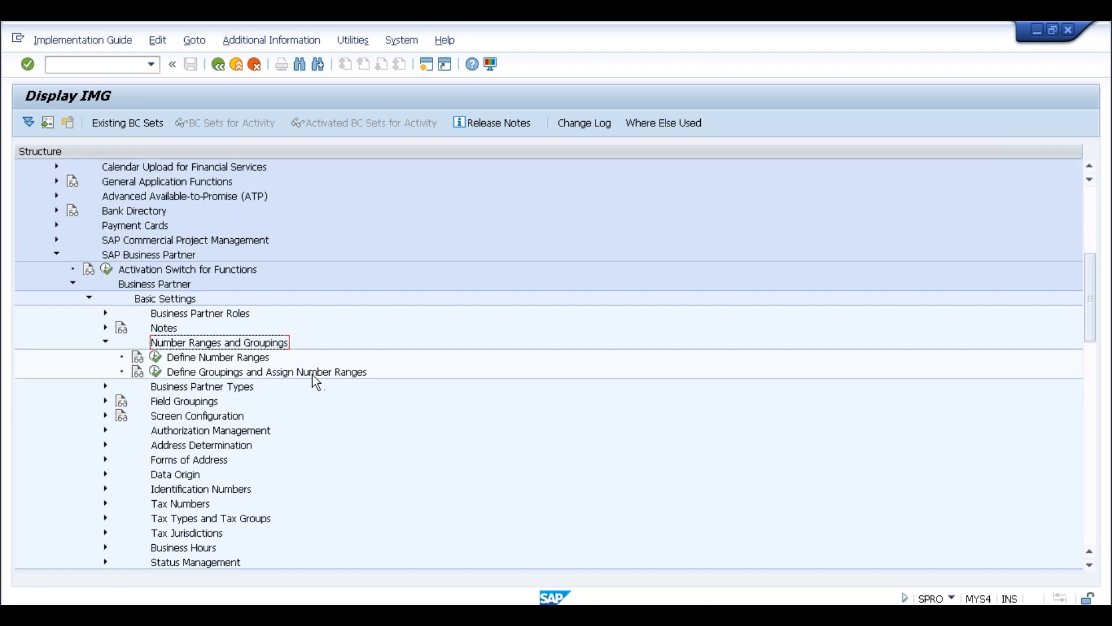
left_click(155, 374)
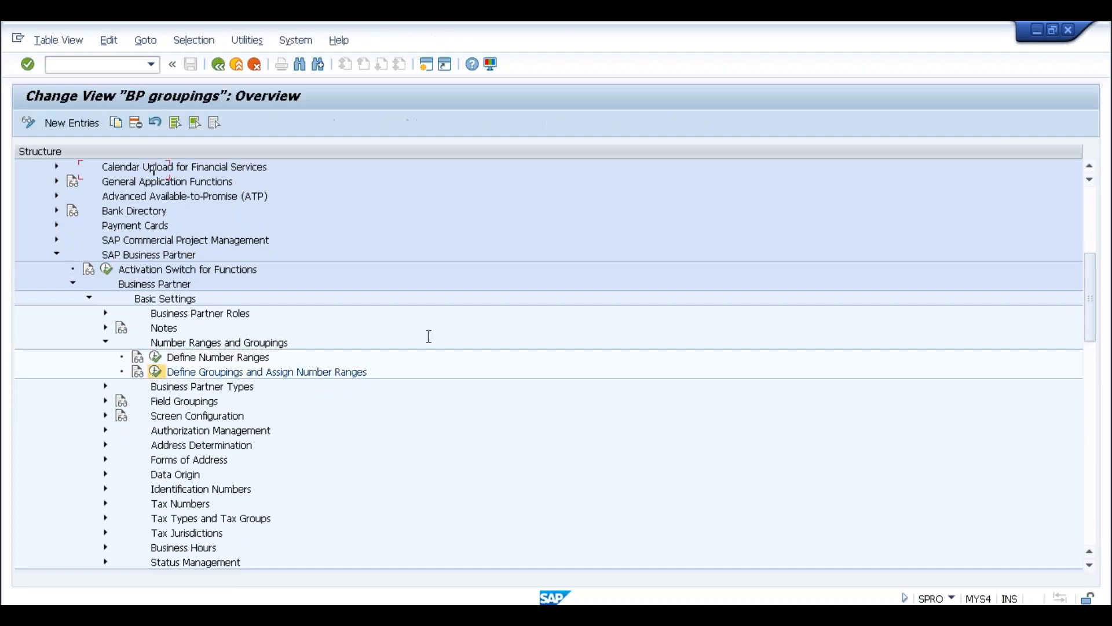
Step: Confirm grouping 0001 uses number range 07, then go back to the IMG tree
left_click_drag(62, 169, 23, 170)
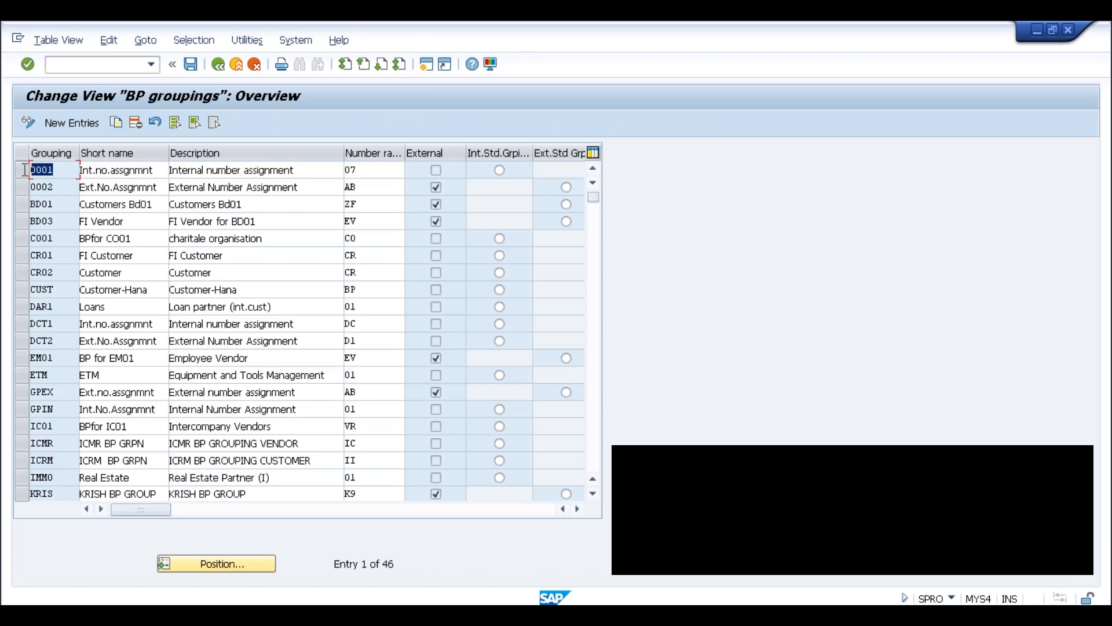
left_click(307, 171)
left_click(355, 171)
left_click_drag(355, 173, 333, 174)
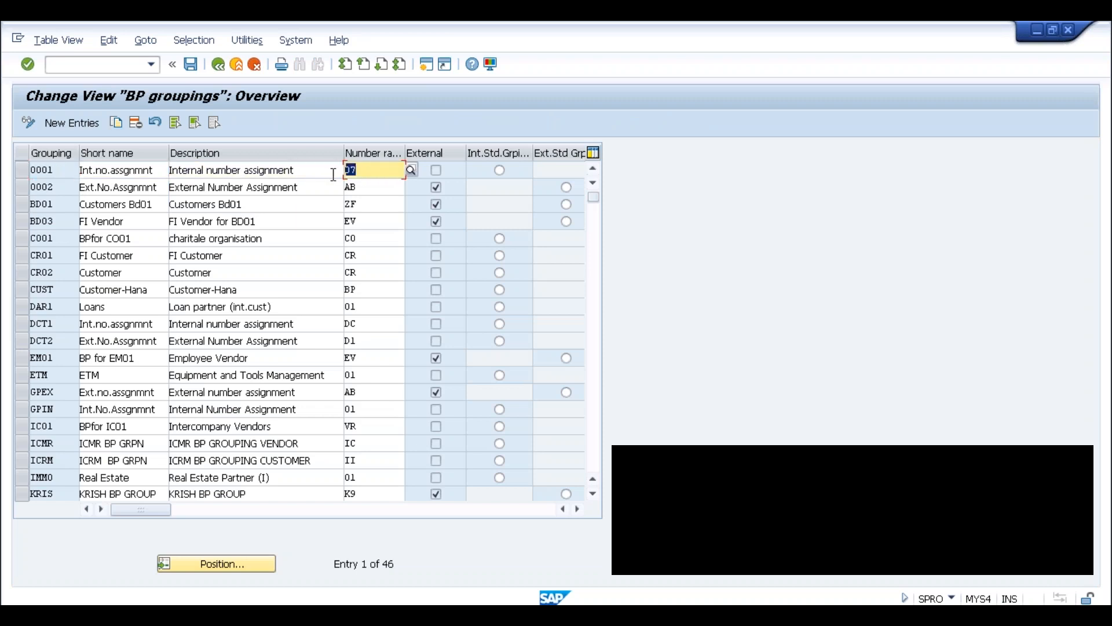
left_click(217, 64)
left_click(156, 357)
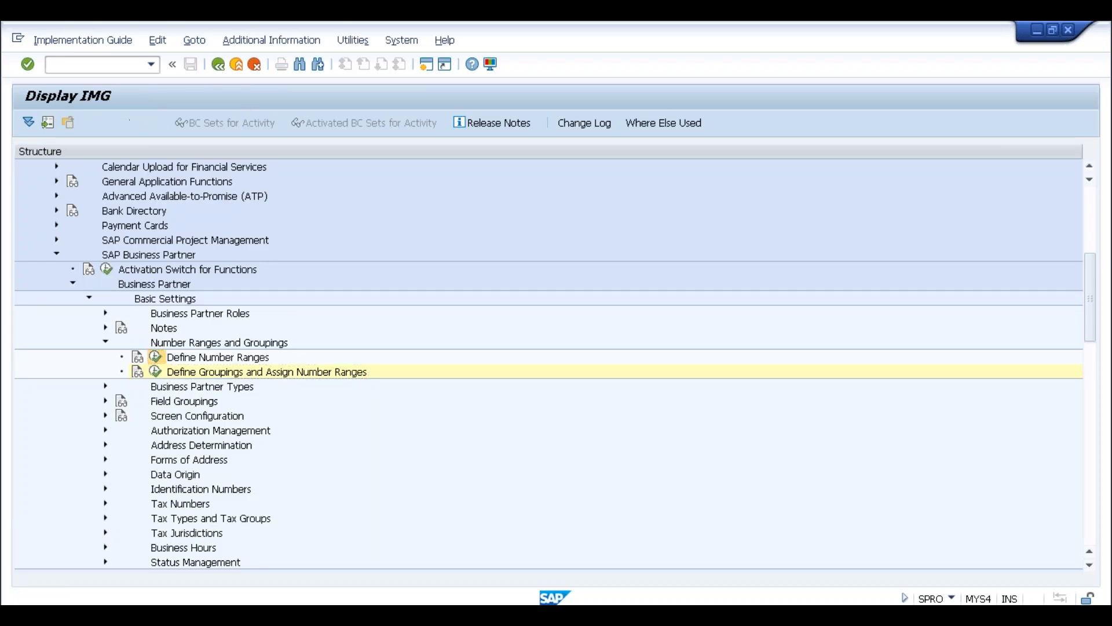
left_click(188, 198)
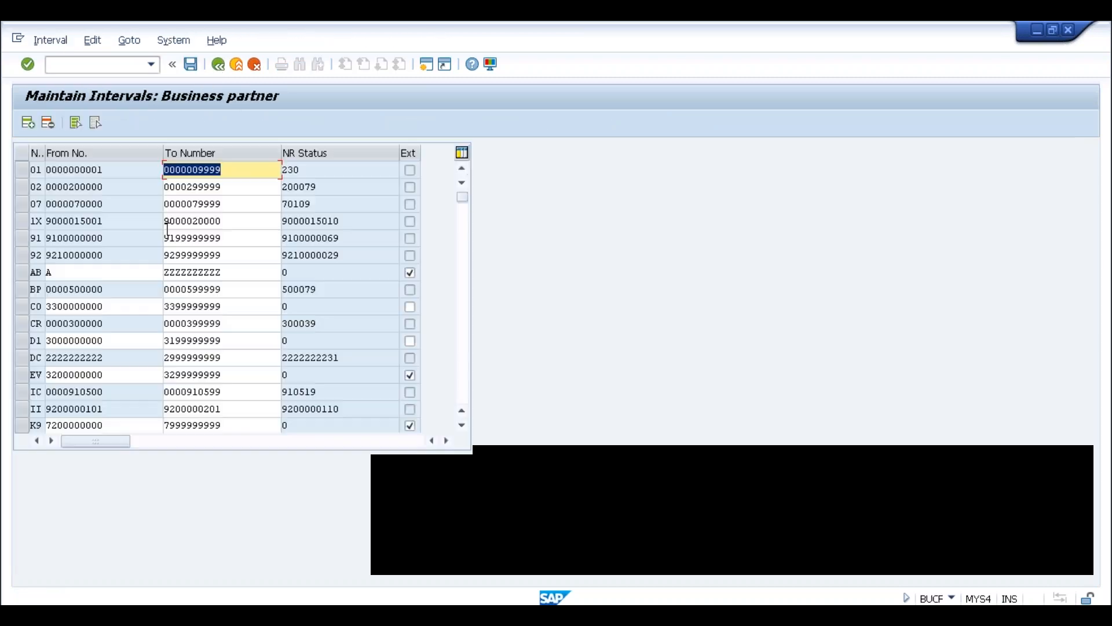
left_click(116, 206)
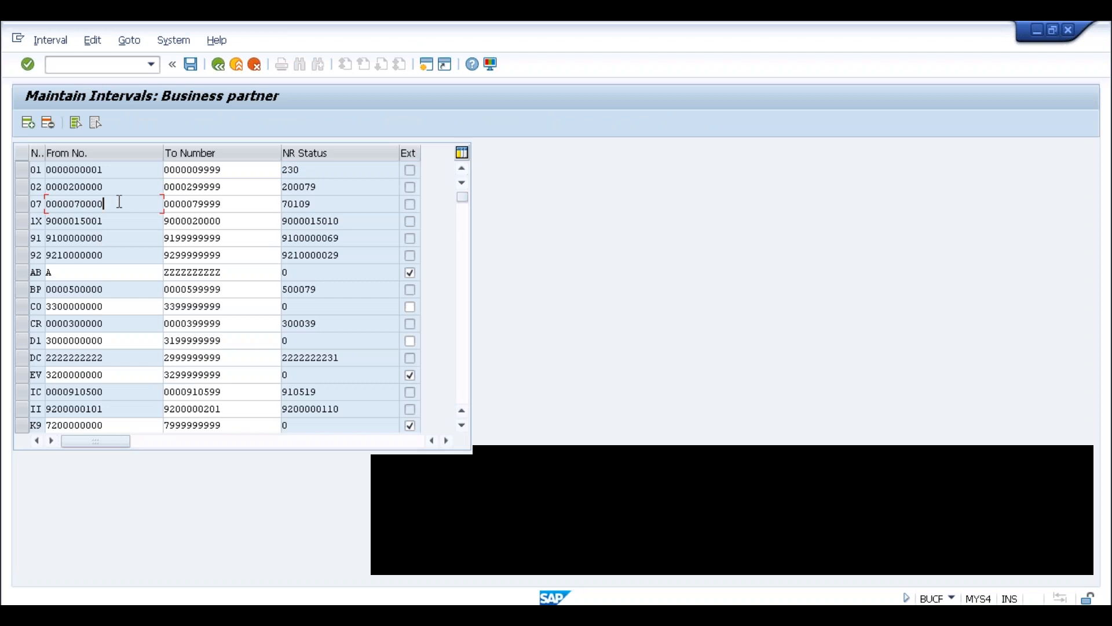
left_click_drag(108, 202, 43, 205)
left_click(46, 206)
left_click_drag(74, 203, 109, 203)
left_click(111, 204)
left_click(193, 205)
left_click(229, 204)
Step: Glance at the business partner 70102 window, then back out of the intervals twice
key("alt+Tab")
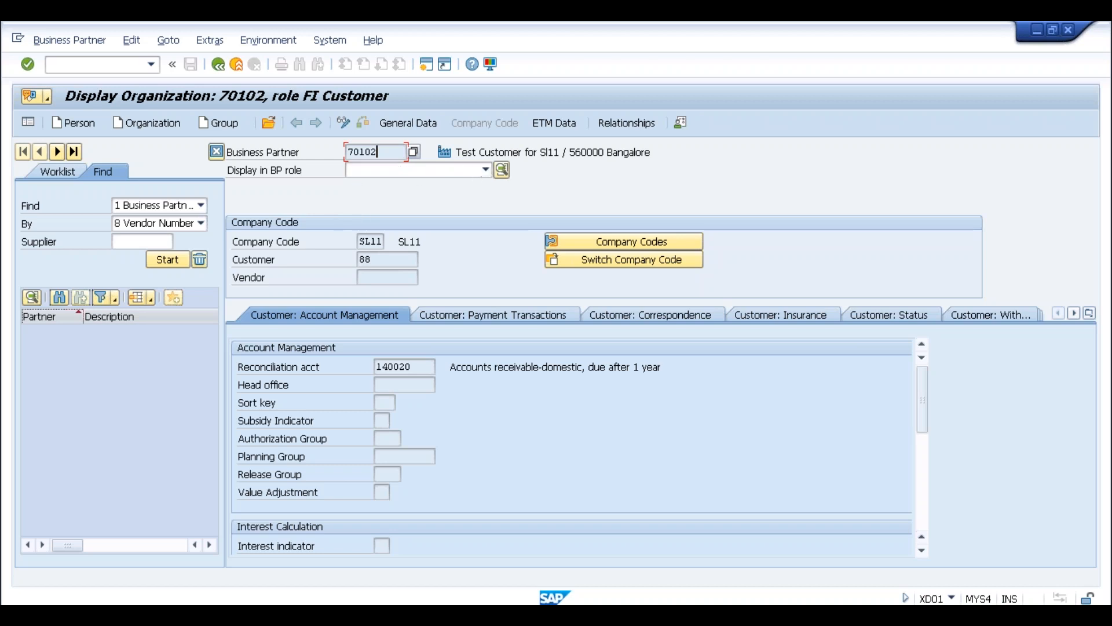
key("alt+Tab")
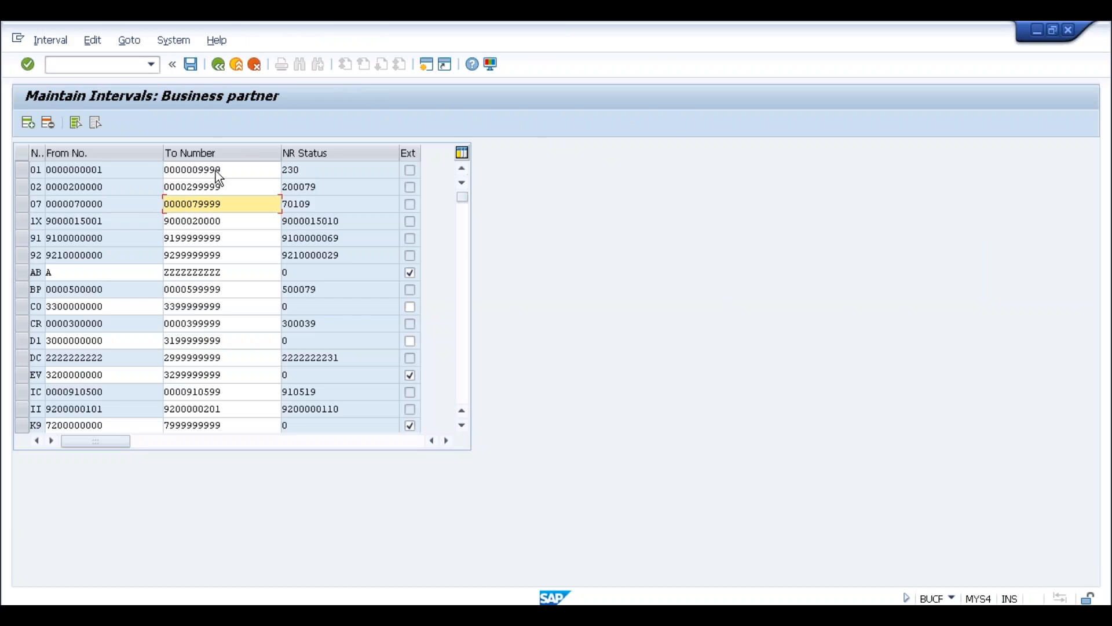
left_click(218, 64)
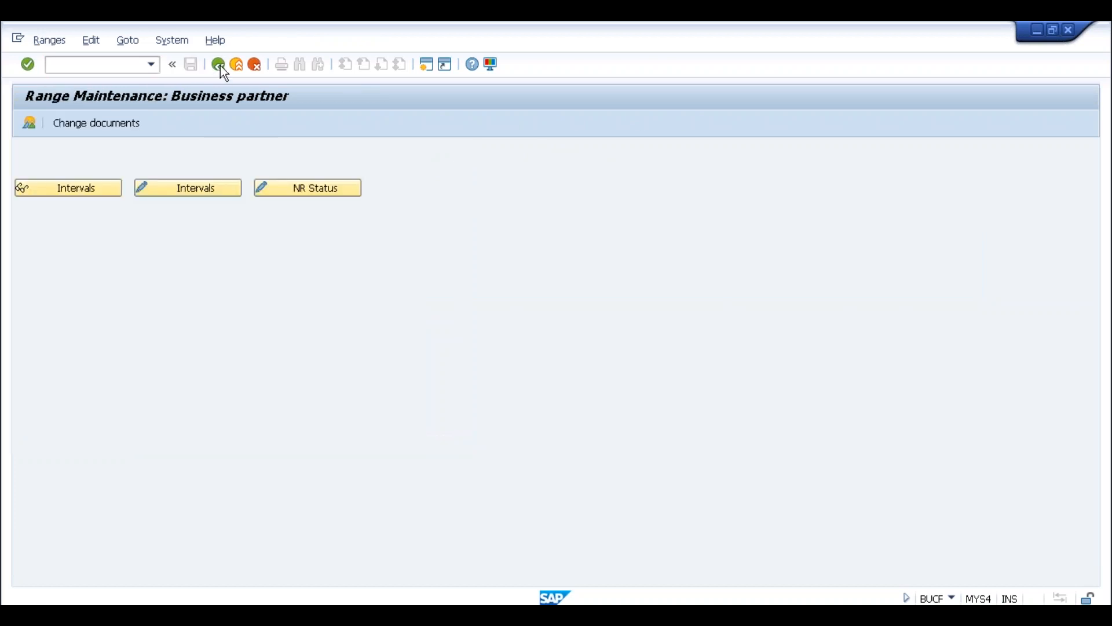
left_click(219, 64)
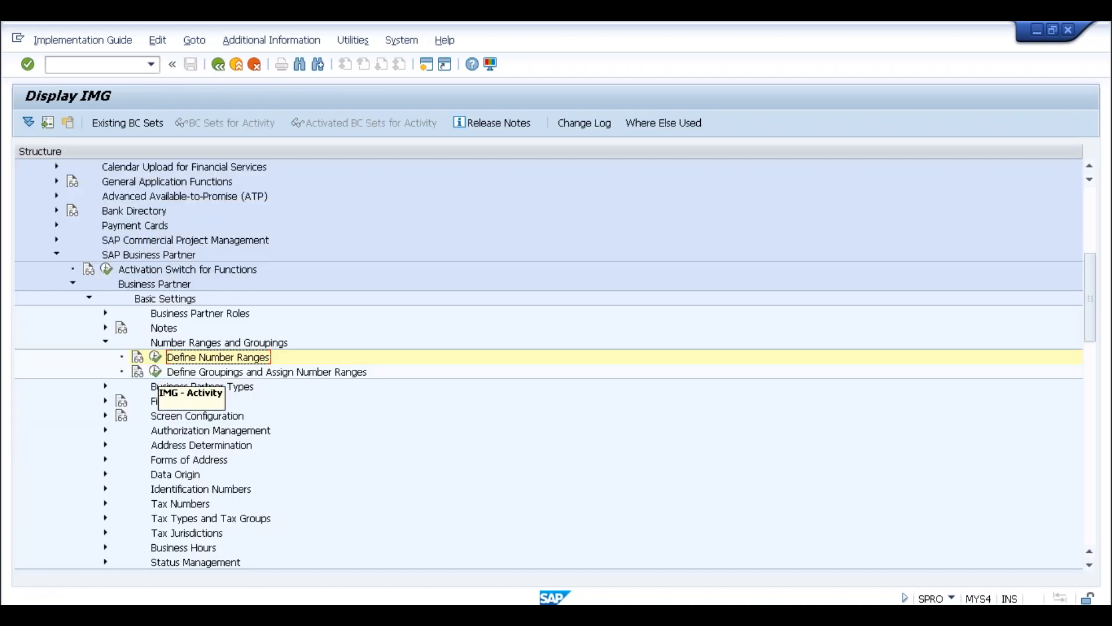
Step: Reopen Define Groupings and Assign Number Ranges to confirm grouping 0001 uses number range 07
left_click(155, 371)
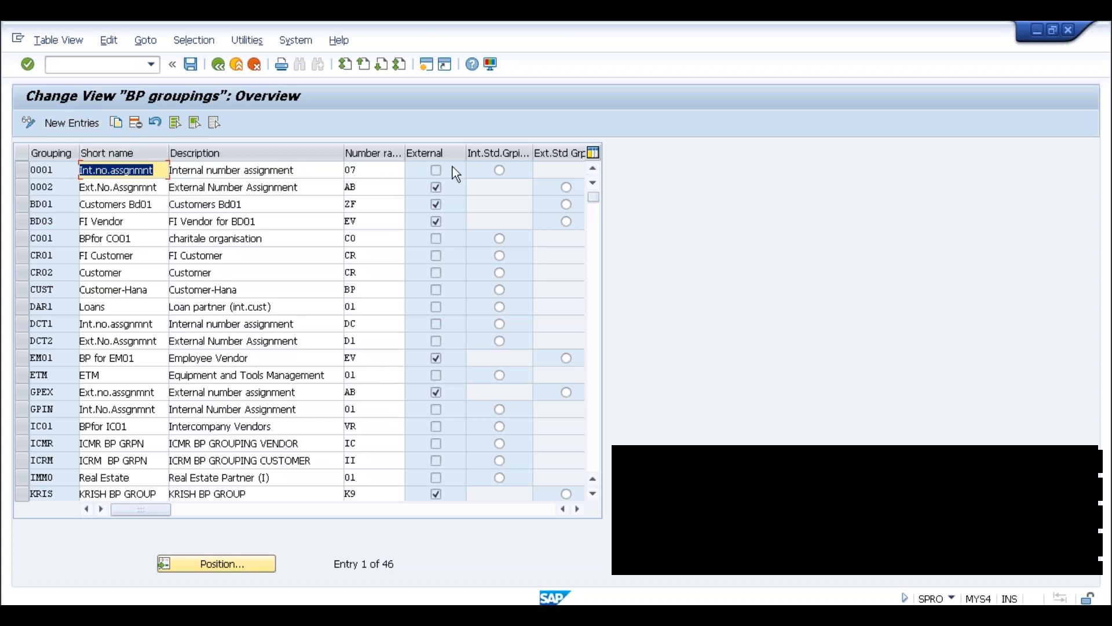
left_click(380, 171)
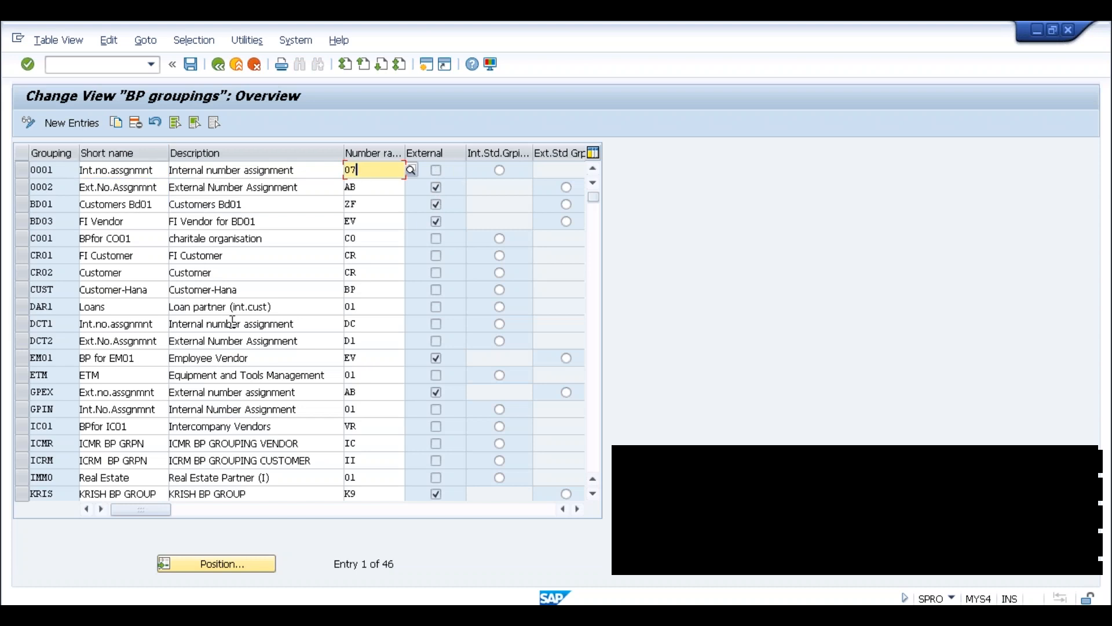
left_click(218, 64)
Step: Return to the Display Organization window for business partner 70102 in company code SL11
key("alt+Tab")
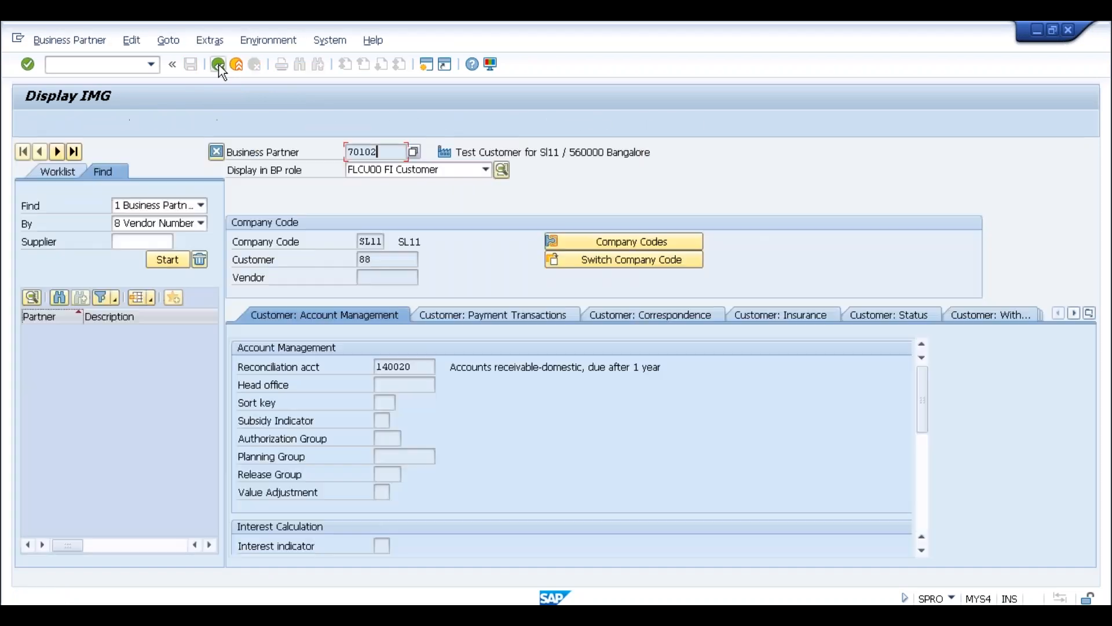
double_click(343, 149)
left_click(344, 149)
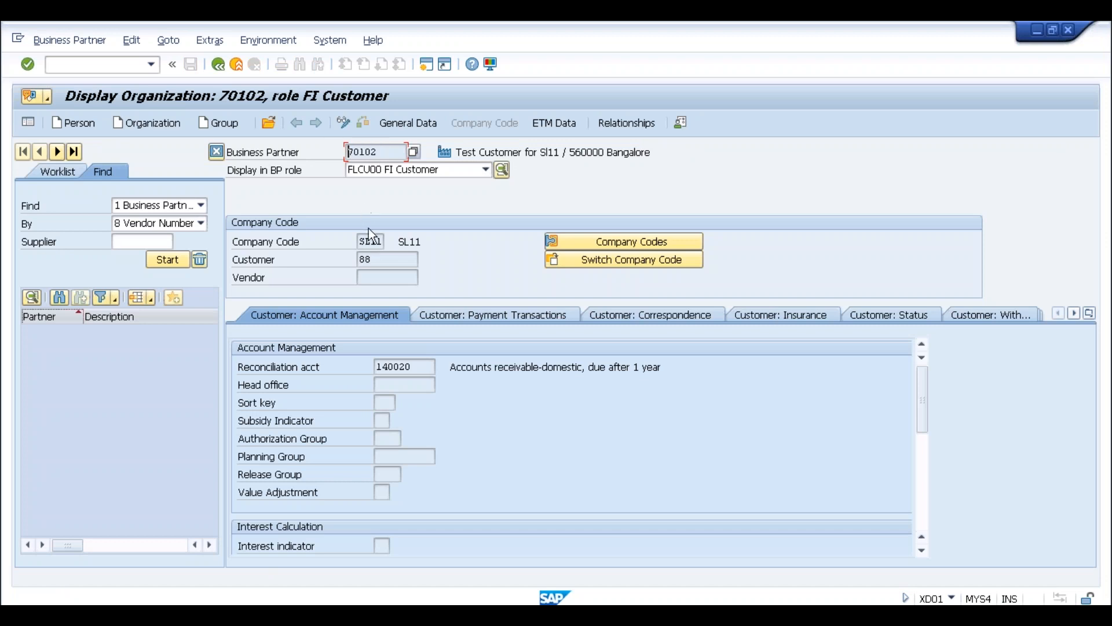
left_click_drag(376, 259, 349, 264)
left_click(347, 262)
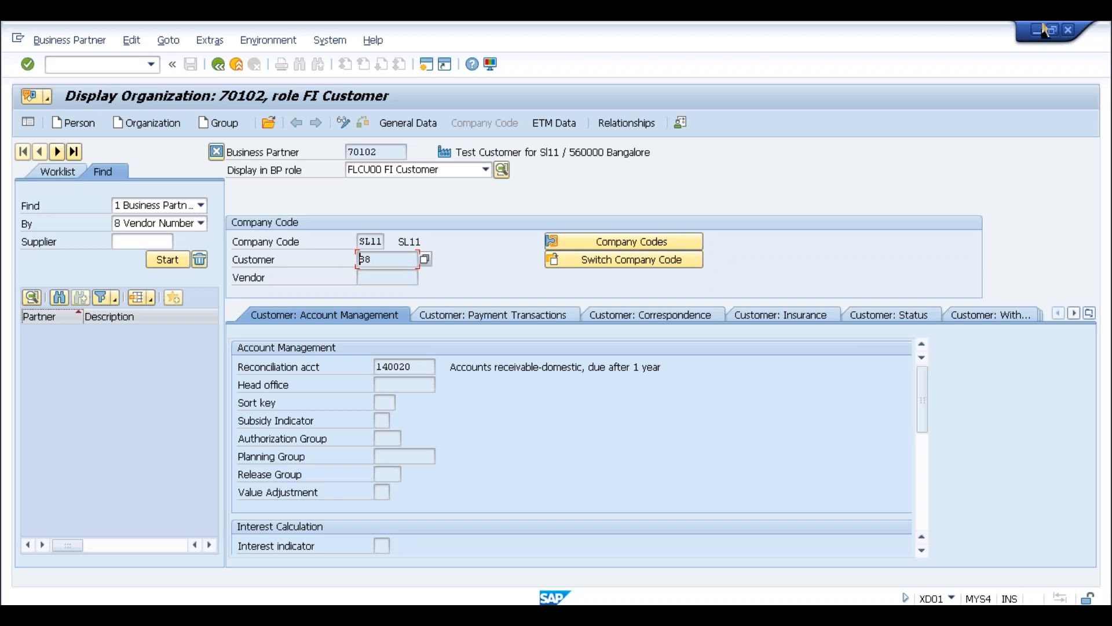
mouse_move(748, 27)
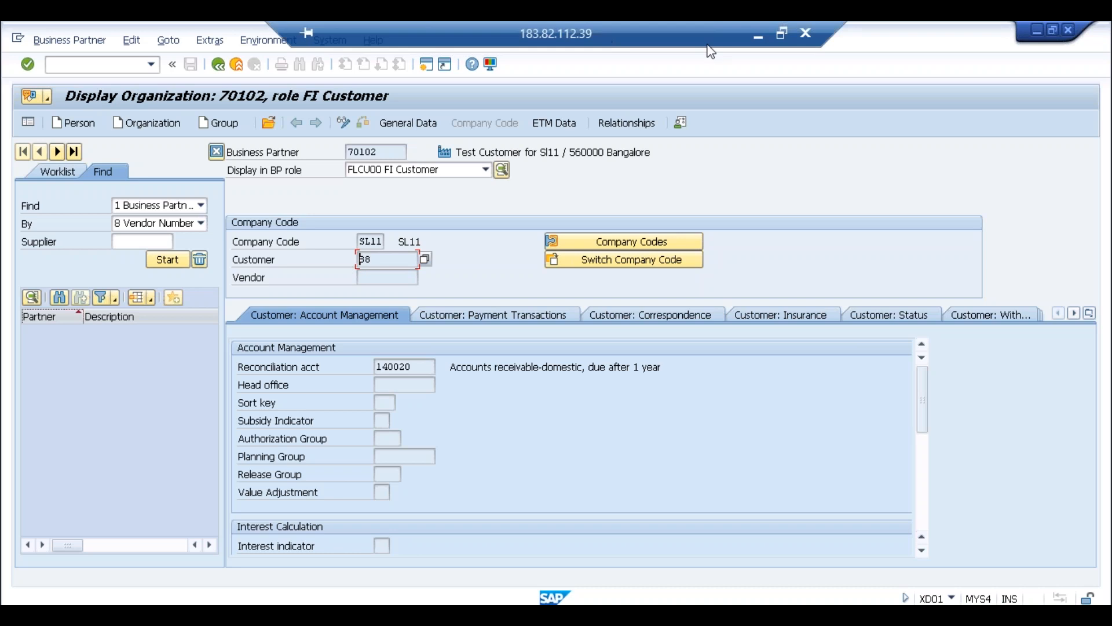
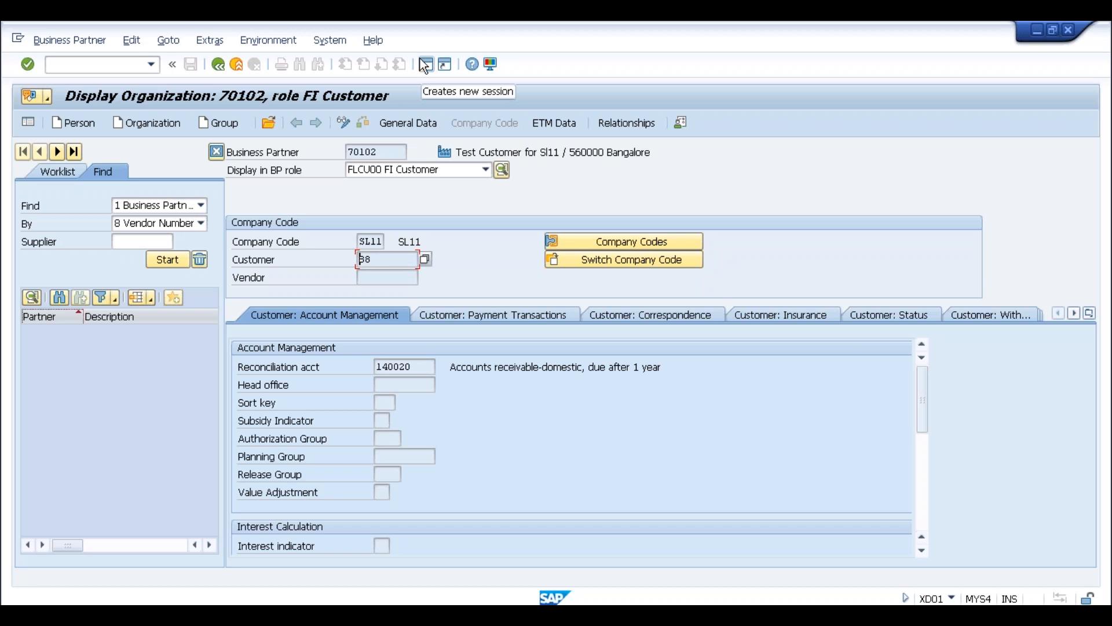
Step: Switch to the Display Customer: Company Code Data window and open a new SAP session
left_click(399, 261)
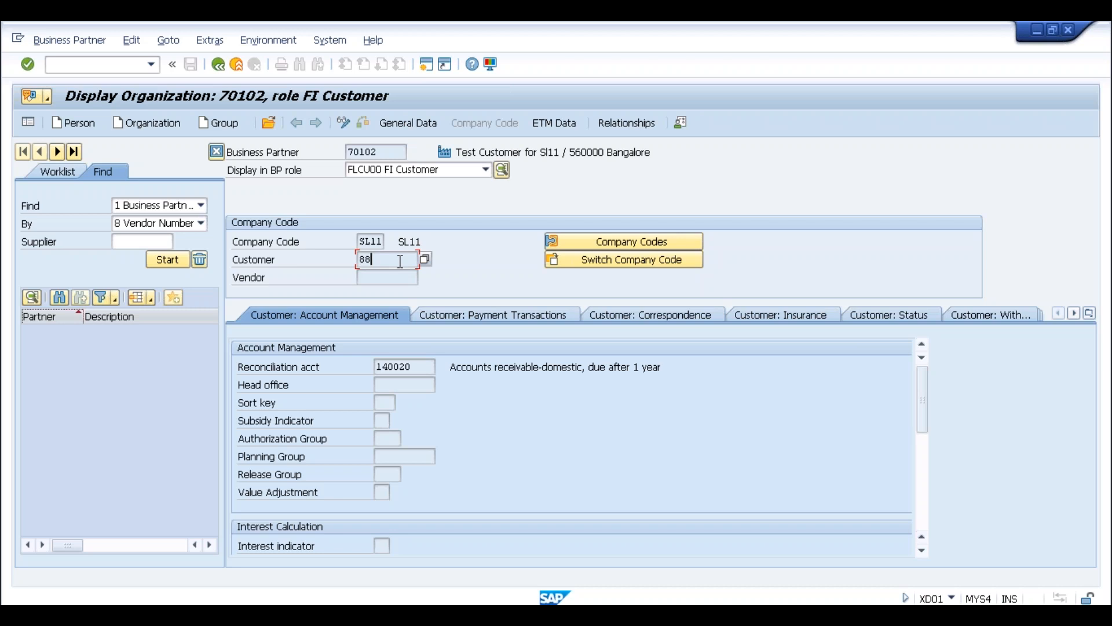
key("alt+Tab")
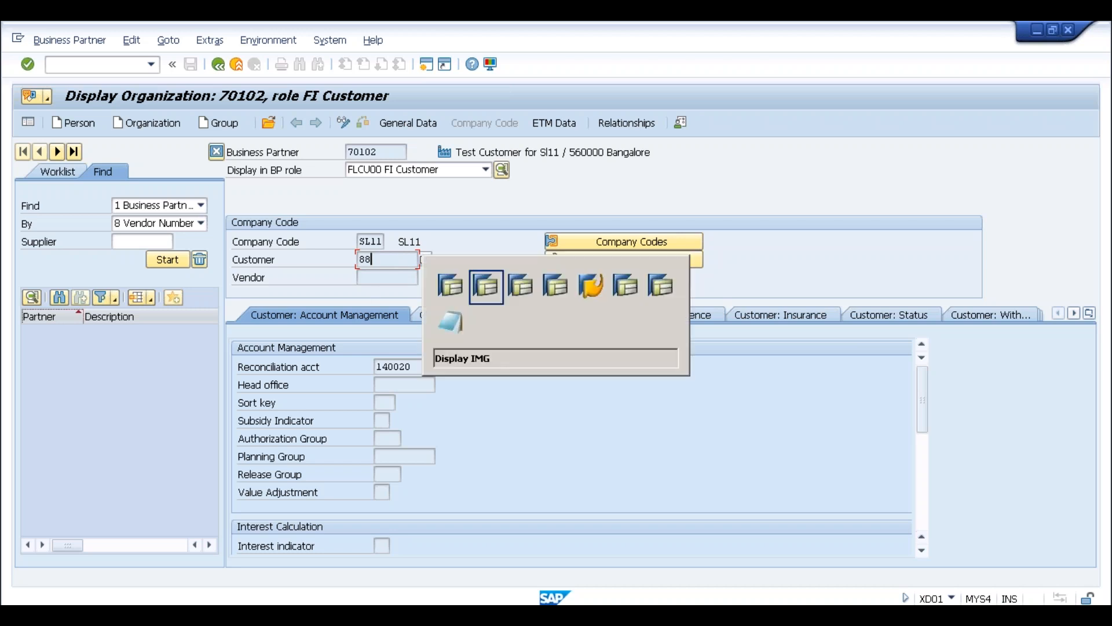
key("alt+Tab")
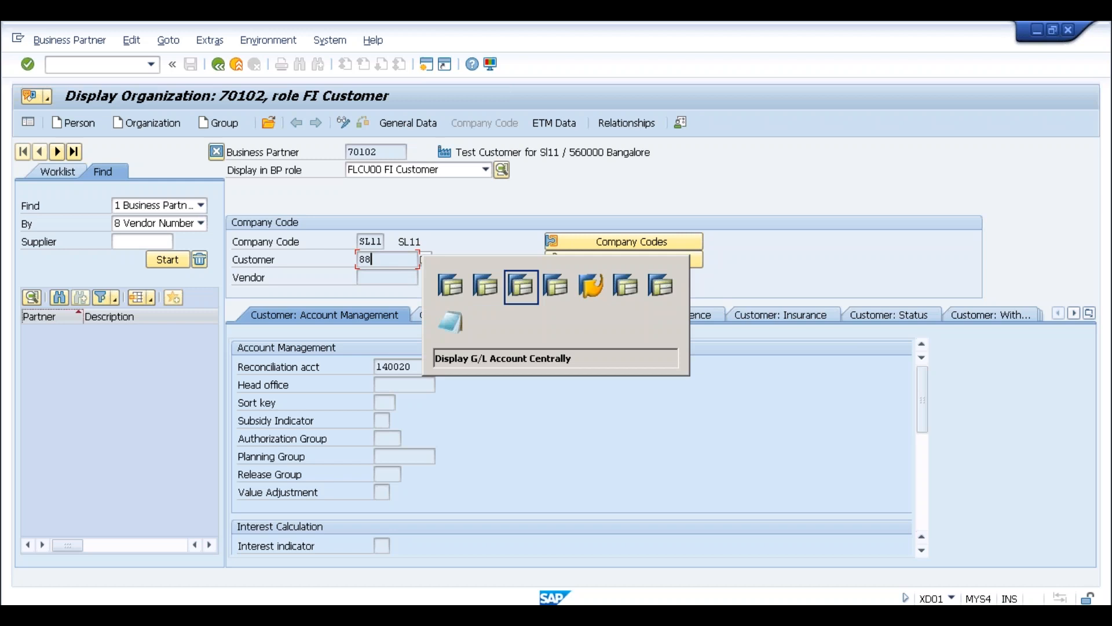
key("alt+Tab")
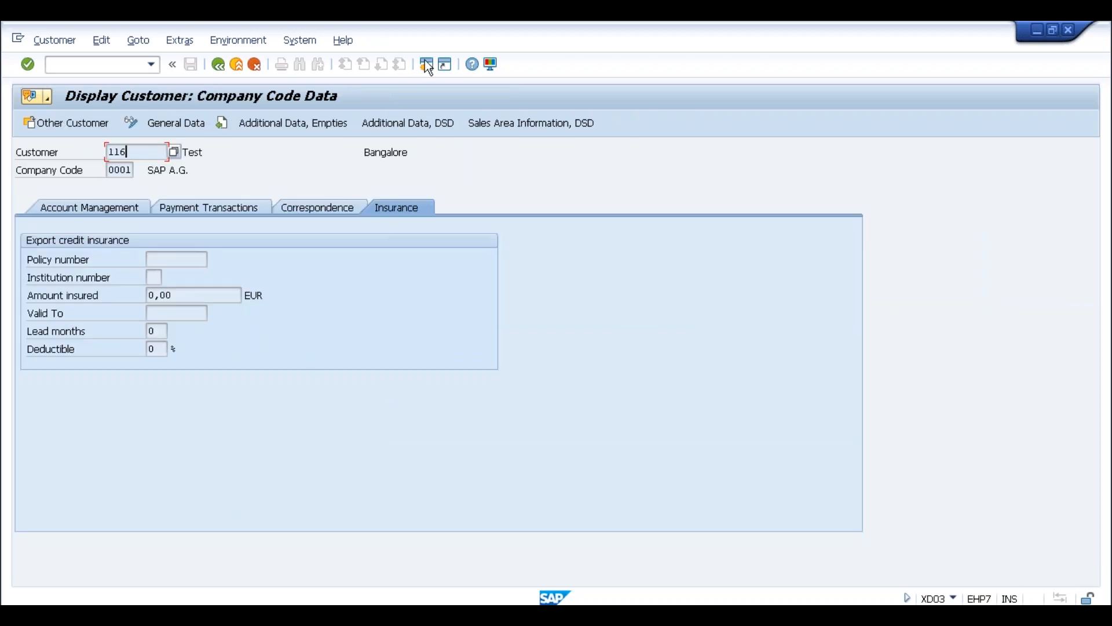
left_click(426, 64)
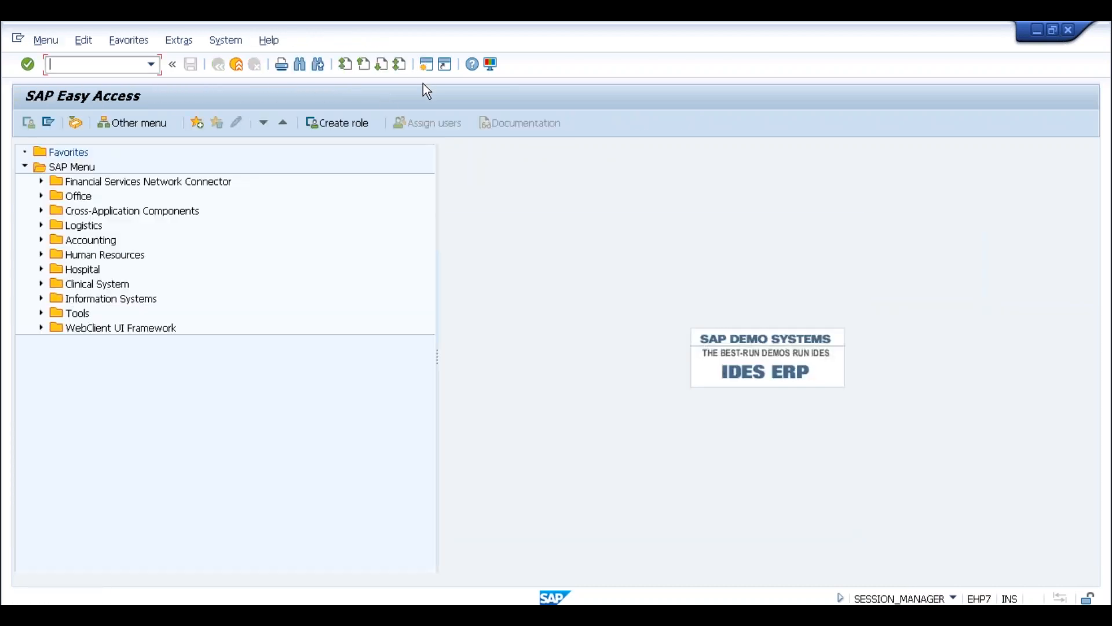
Step: Start customer creation with XD01 and look through the Account group list
type("xd01")
key("Return")
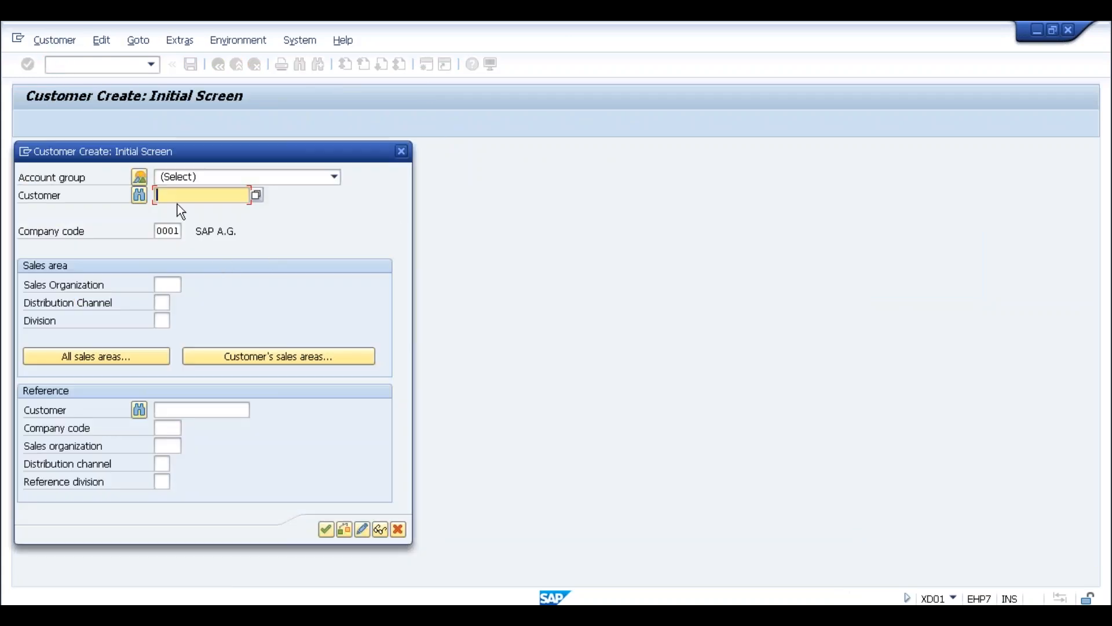
left_click(203, 176)
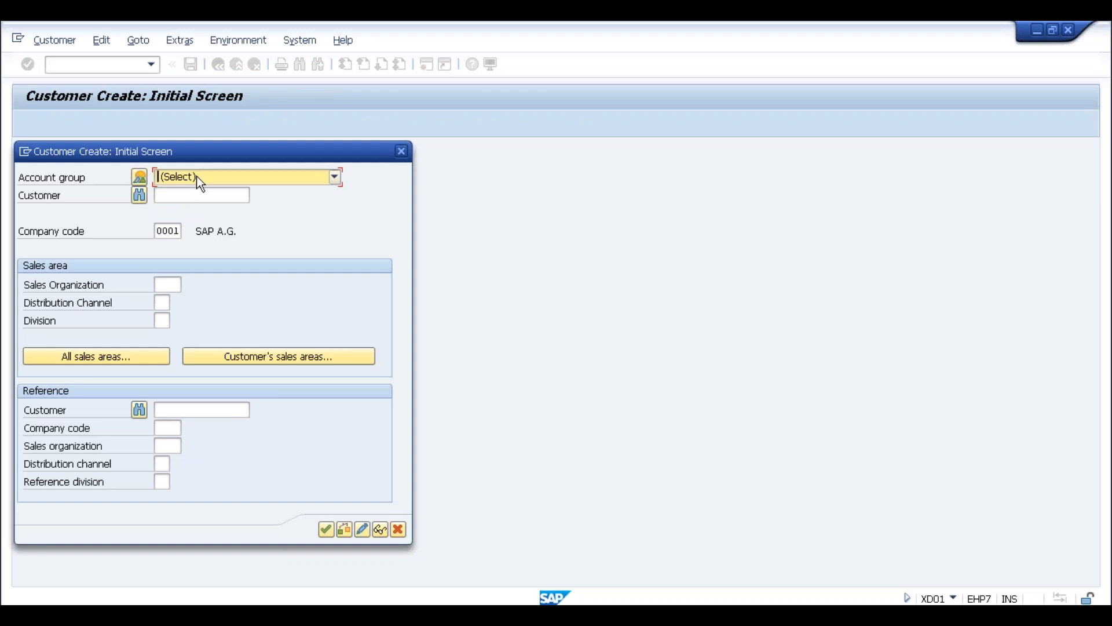
left_click(194, 177)
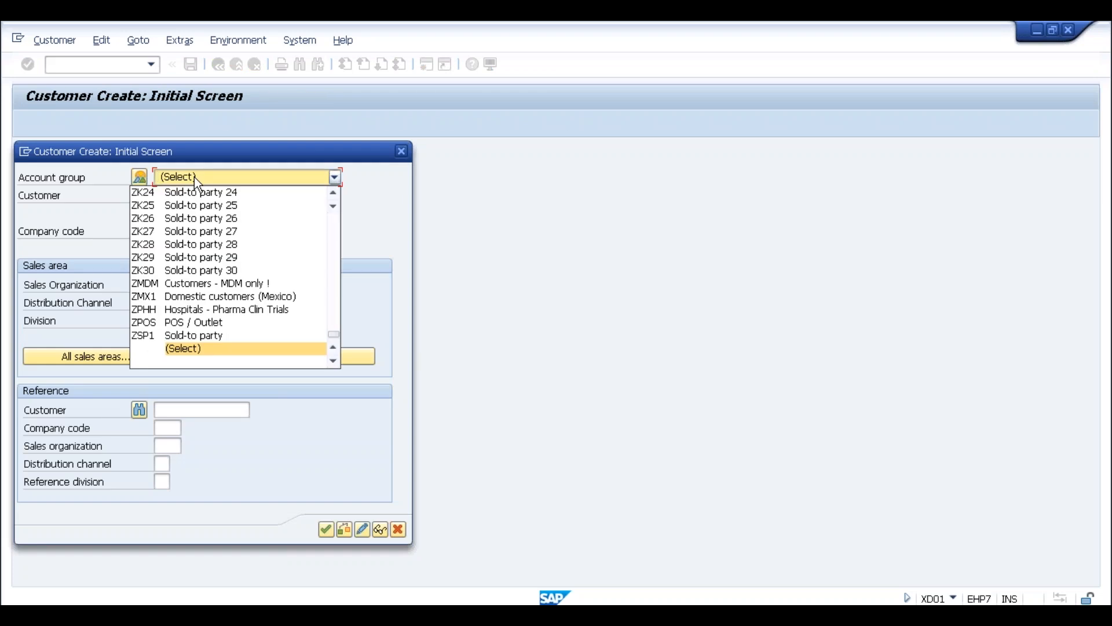
Step: Bring the Display IMG window back to the front
key("alt+Tab")
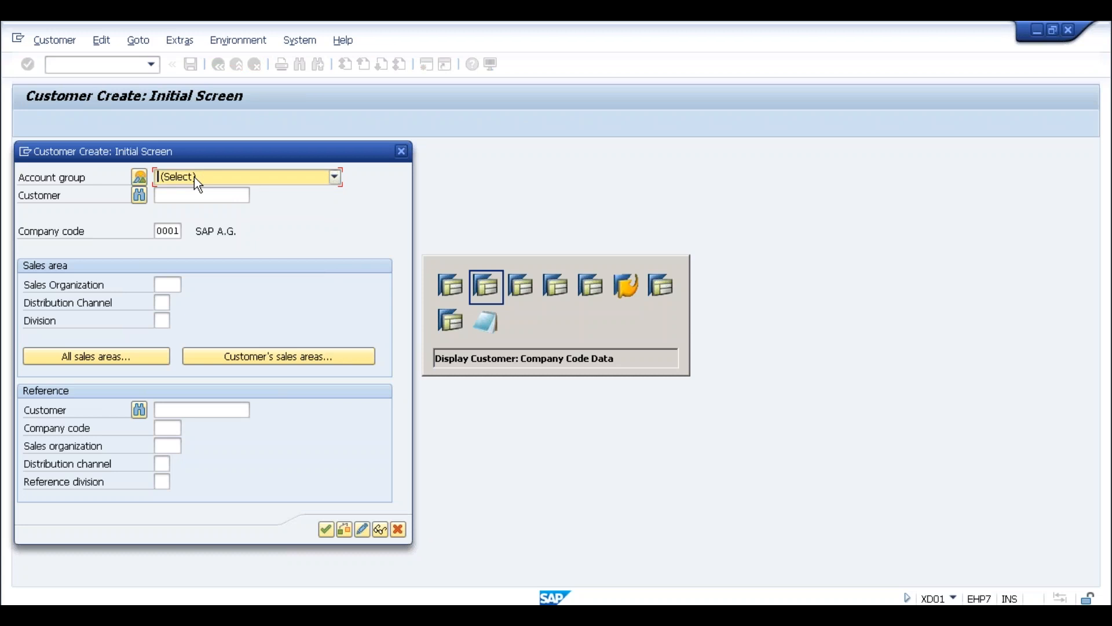
key("alt+Tab")
key("alt+Tab")
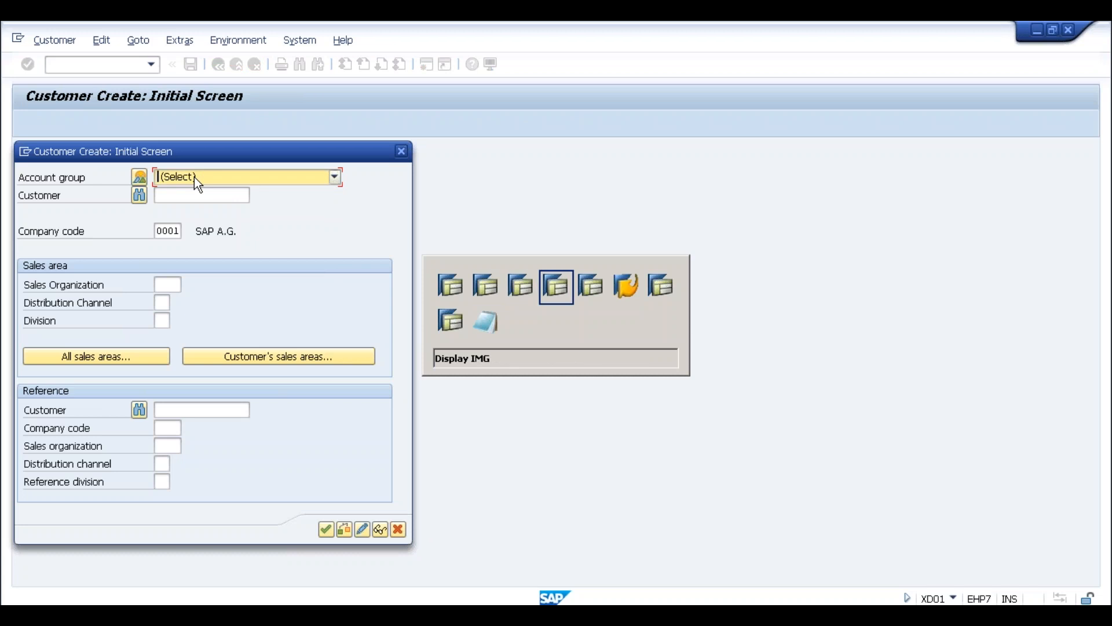
key("alt+Tab")
key("alt+shift+Tab")
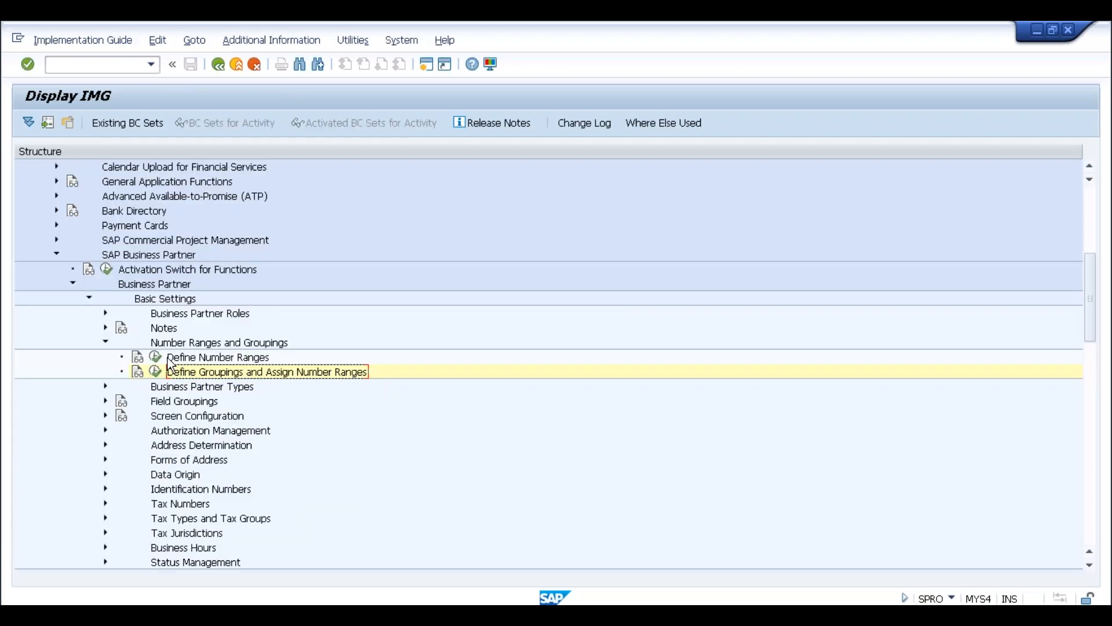
Step: Collapse the Business Partner, SAP Business Partner and Cross-Application Components branches of the IMG
left_click(72, 283)
left_click(56, 255)
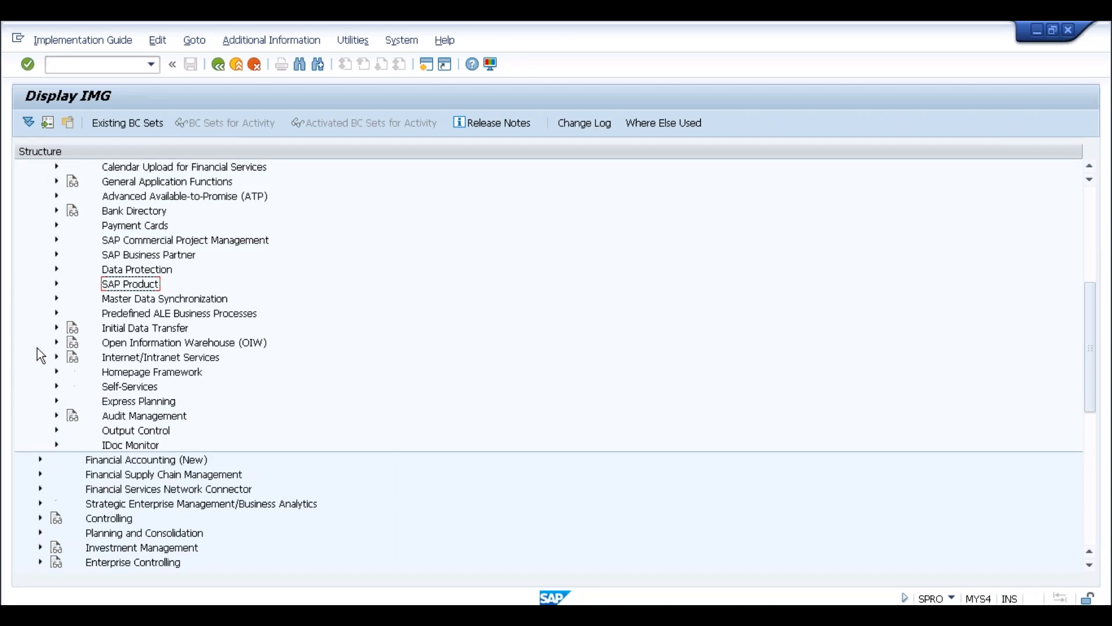
scroll(46, 248, "up", 1)
scroll(45, 248, "up", 6)
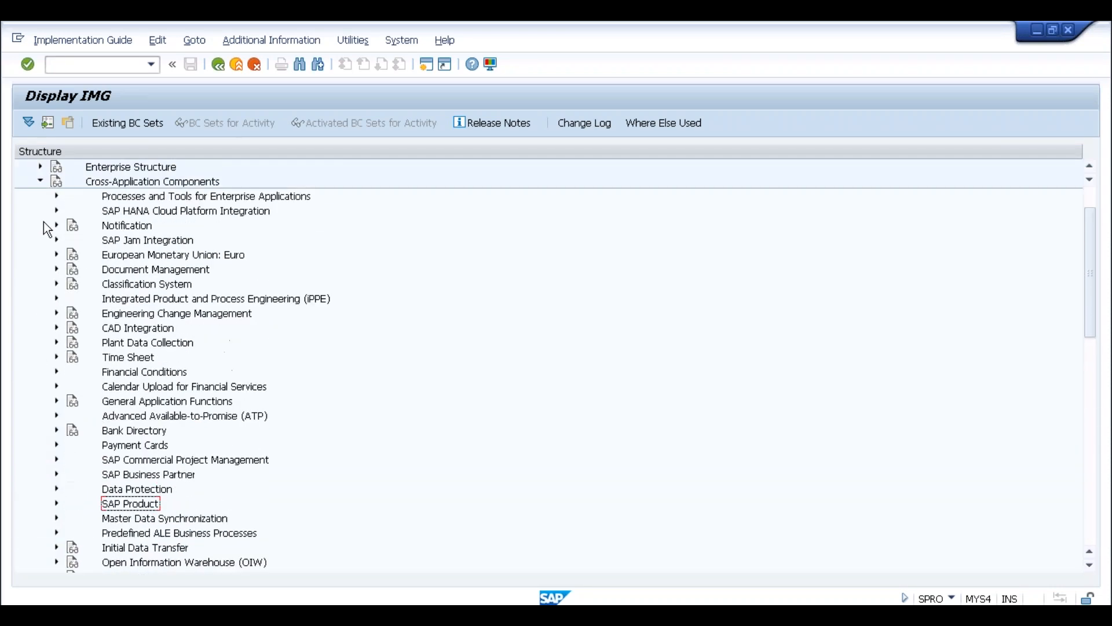
left_click(40, 240)
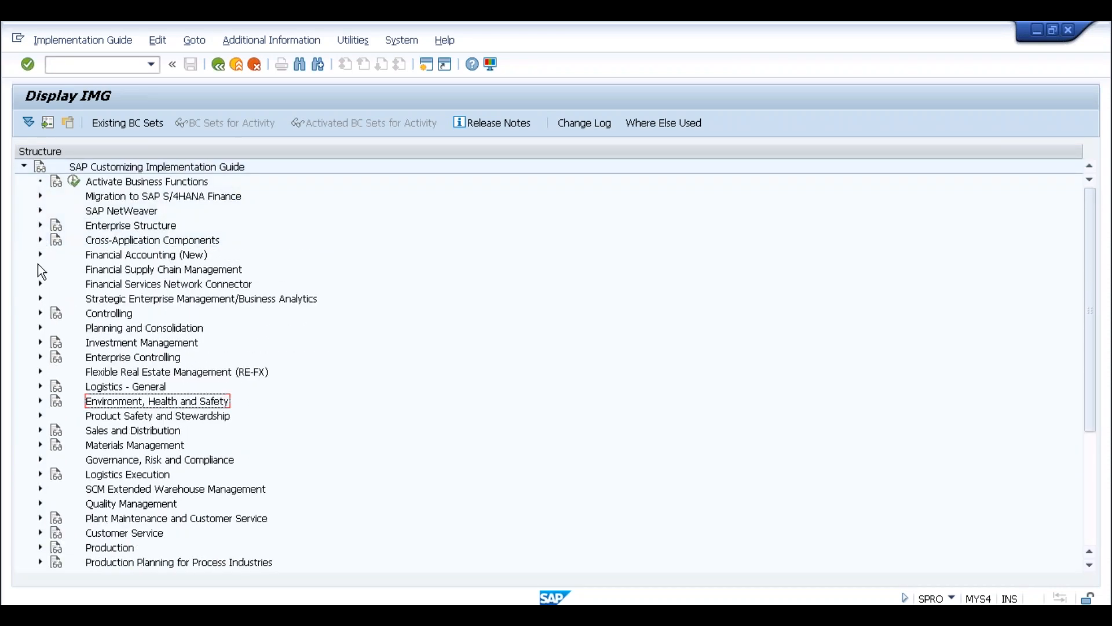
Step: Expand Financial Accounting (New) down to Preparations and run Assign Number Ranges to Customer Account Groups
left_click(40, 254)
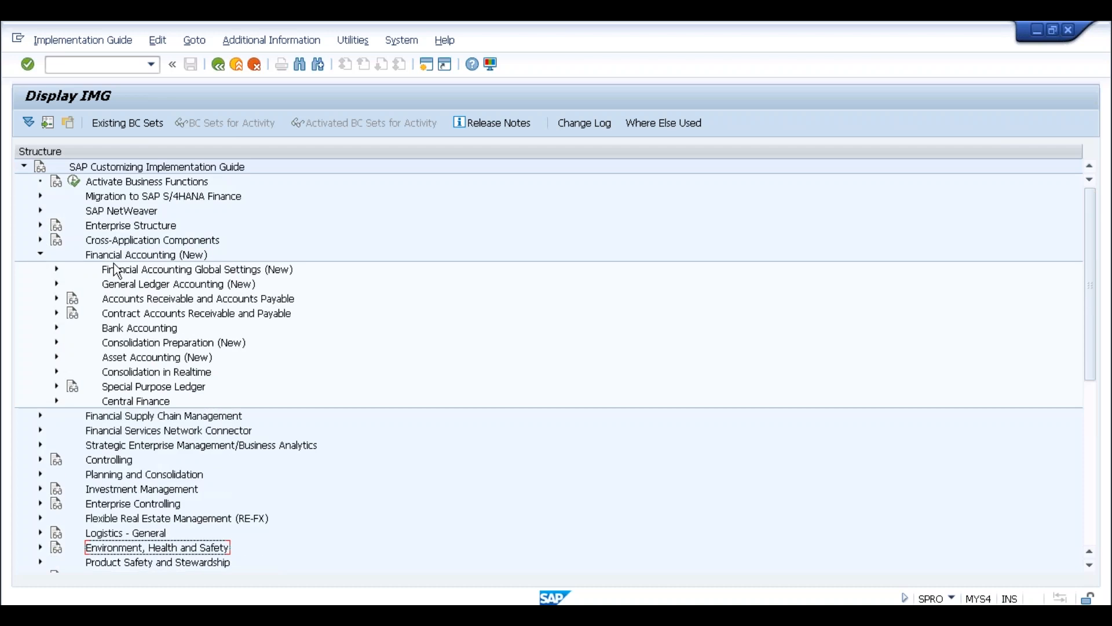
left_click(56, 299)
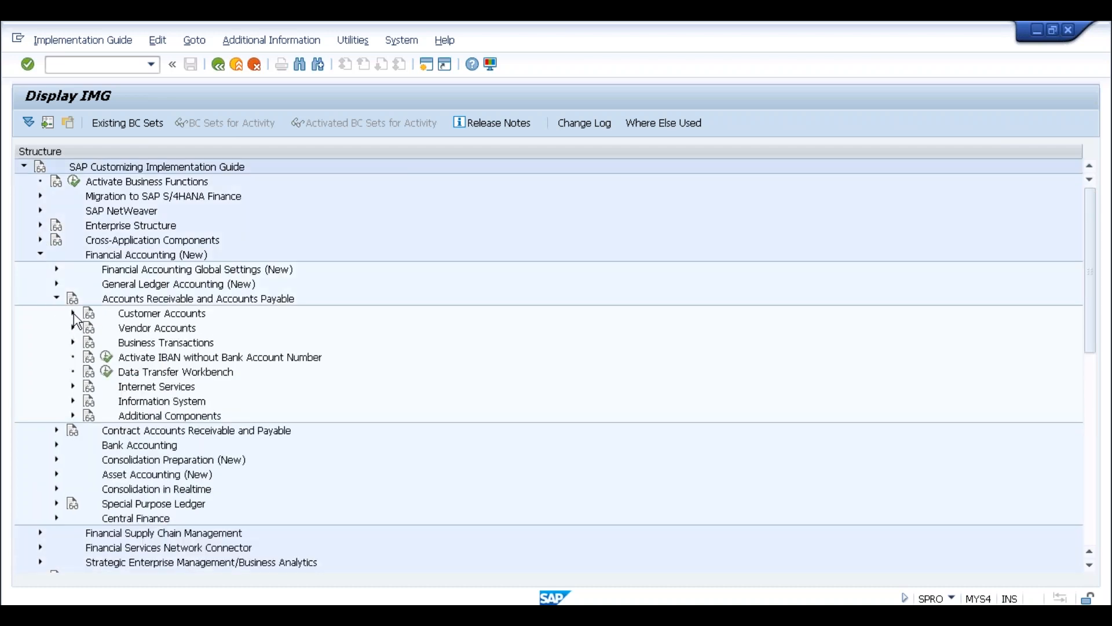
left_click(73, 314)
left_click(89, 328)
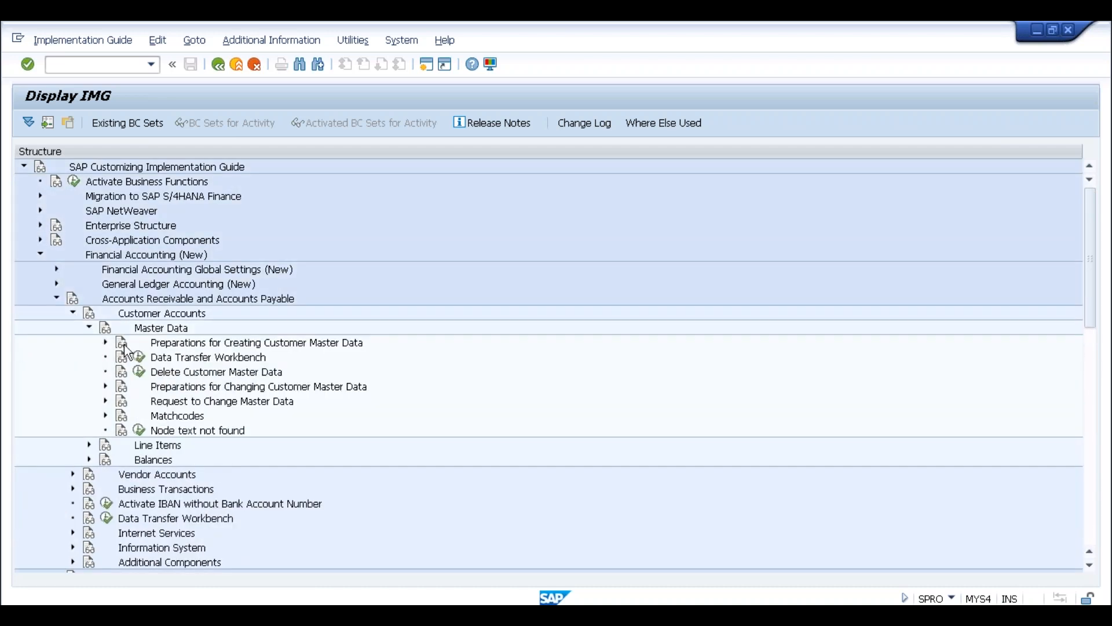
left_click(105, 343)
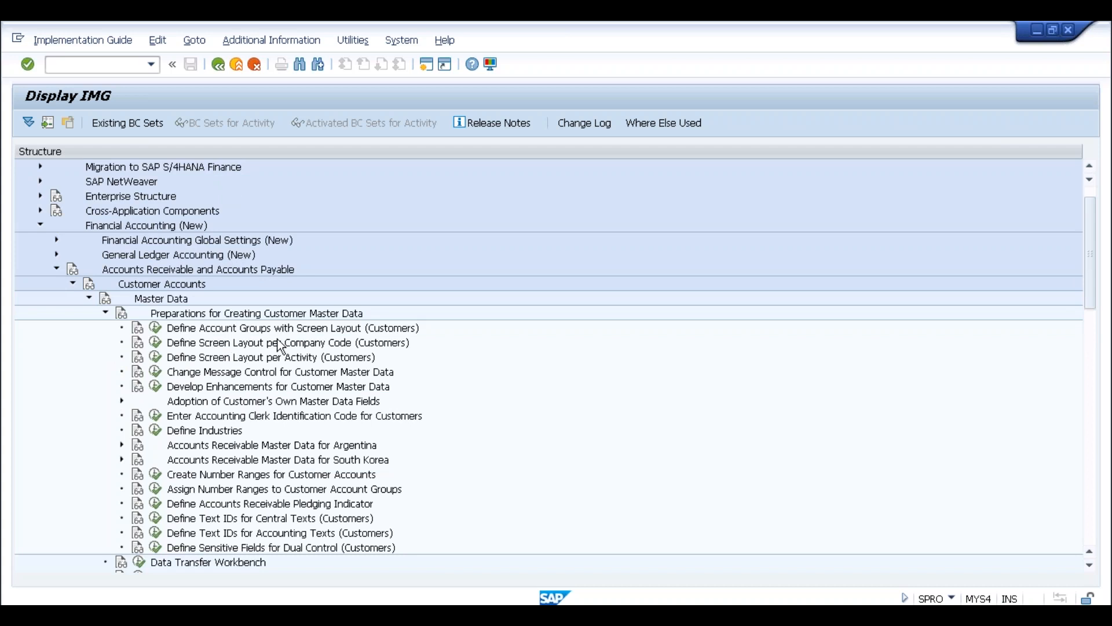
left_click(184, 334)
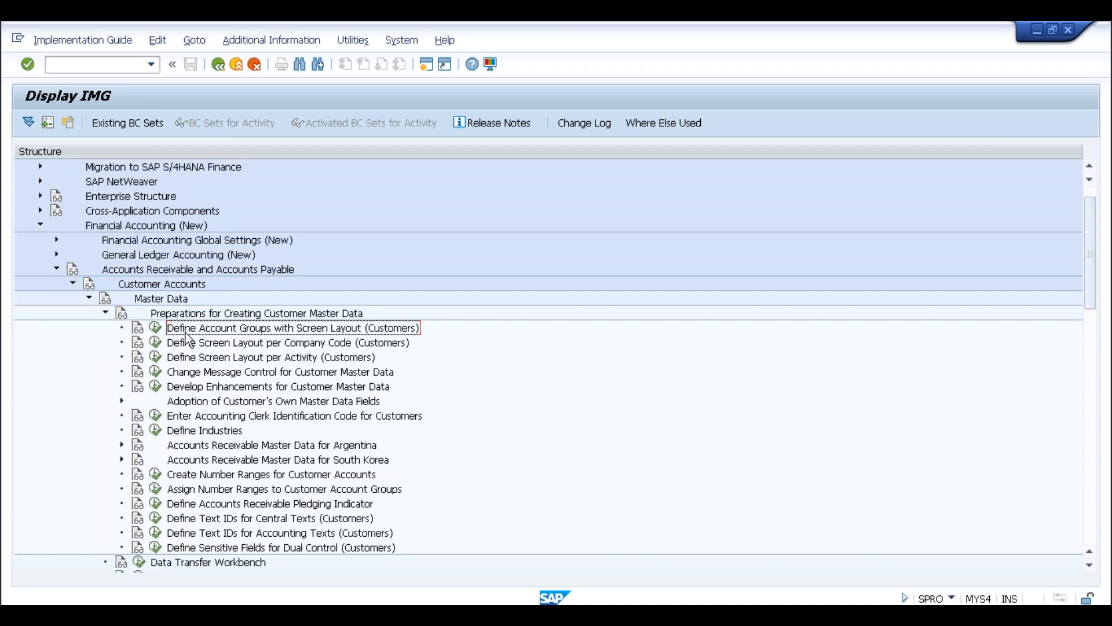
left_click(192, 492)
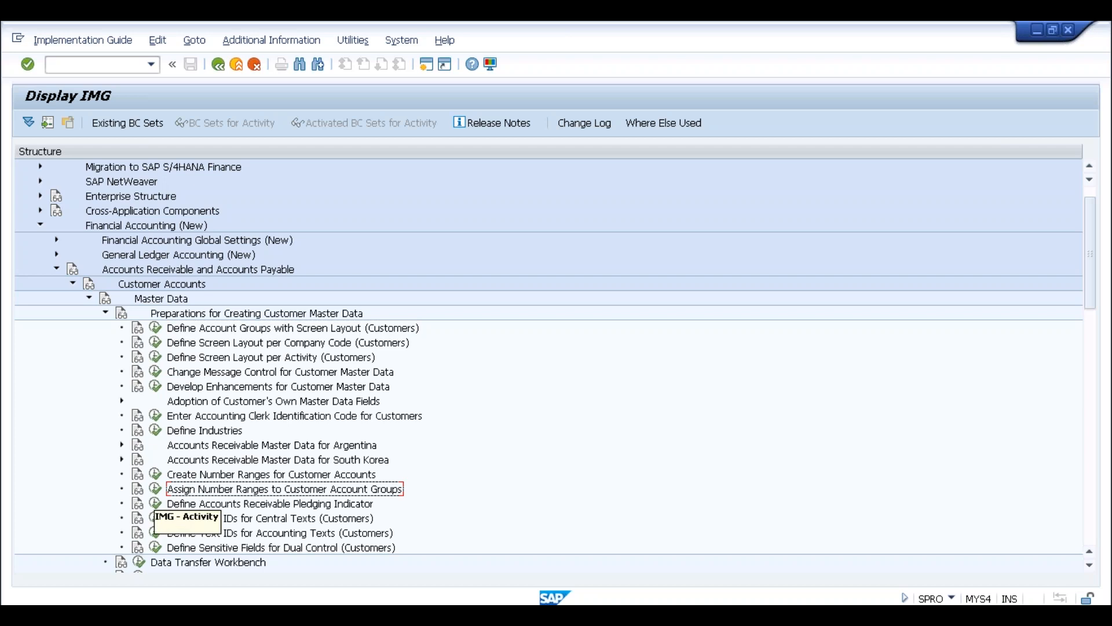
left_click(155, 490)
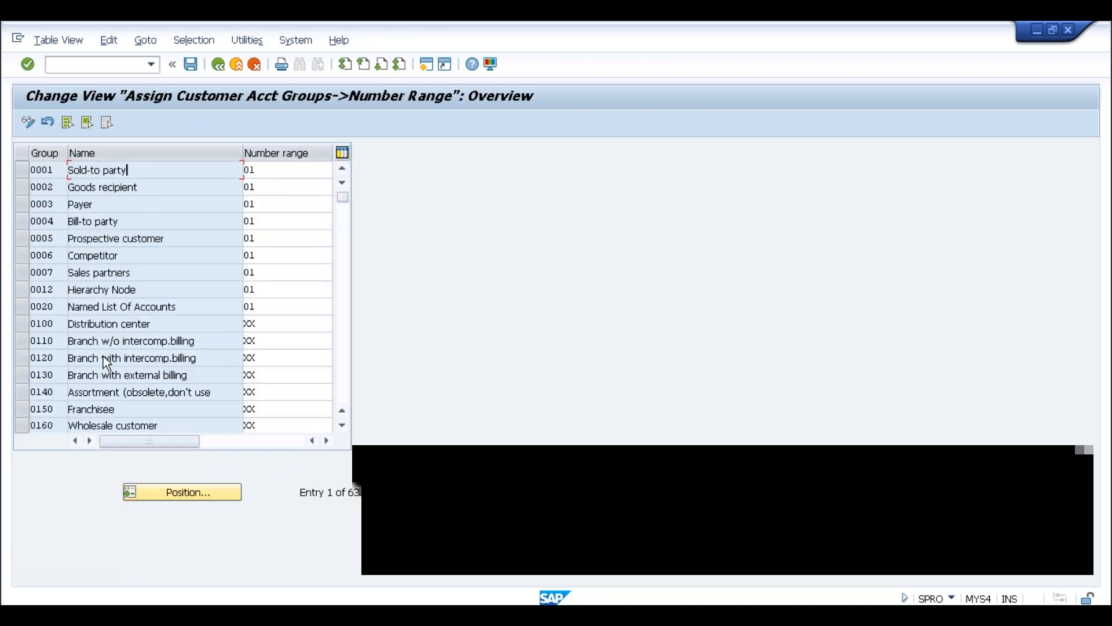
Step: Confirm account group 0001 is assigned number range 01
left_click(271, 169)
left_click_drag(280, 169, 237, 168)
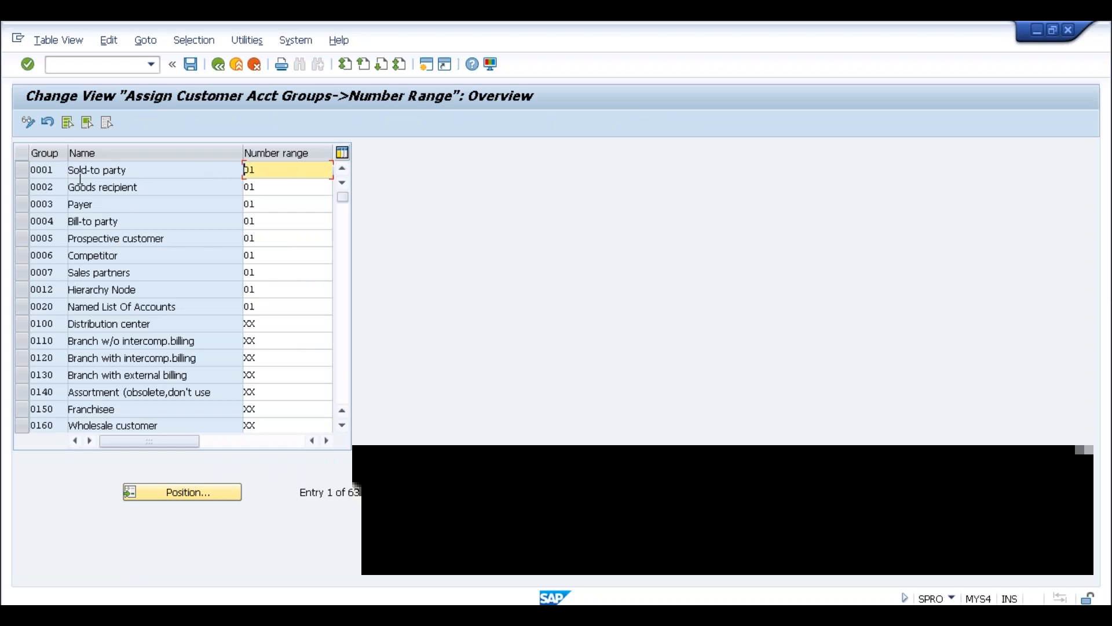
left_click(58, 170)
left_click_drag(56, 169, 28, 169)
left_click(31, 170)
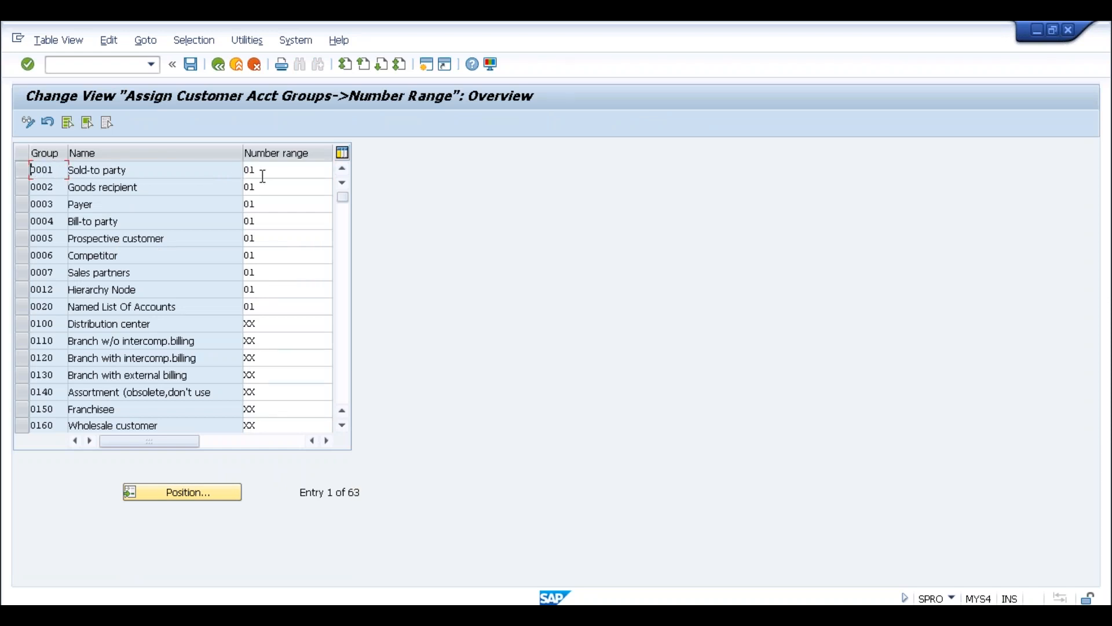
left_click(245, 170)
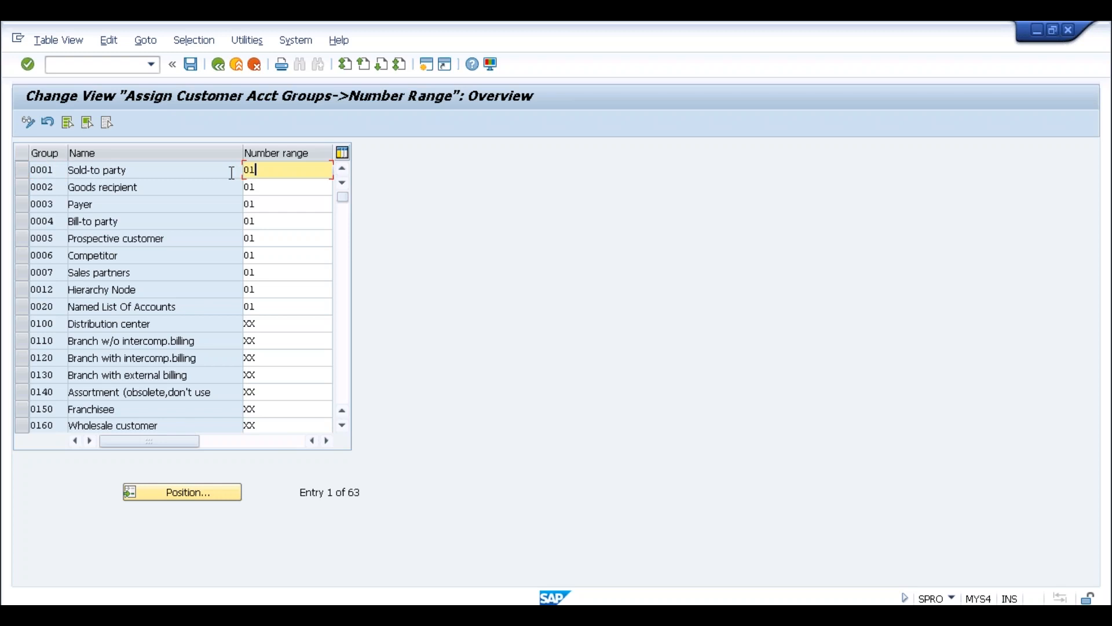
Step: Go back and open the intervals of Create Number Ranges for Customer Accounts
left_click(219, 64)
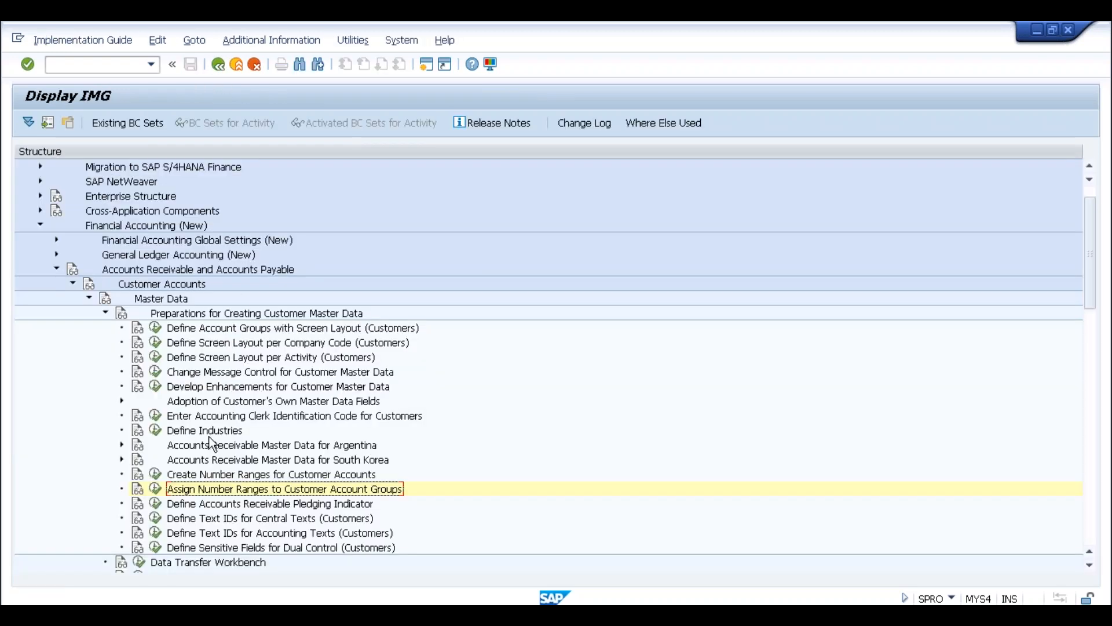
left_click(155, 474)
left_click(176, 190)
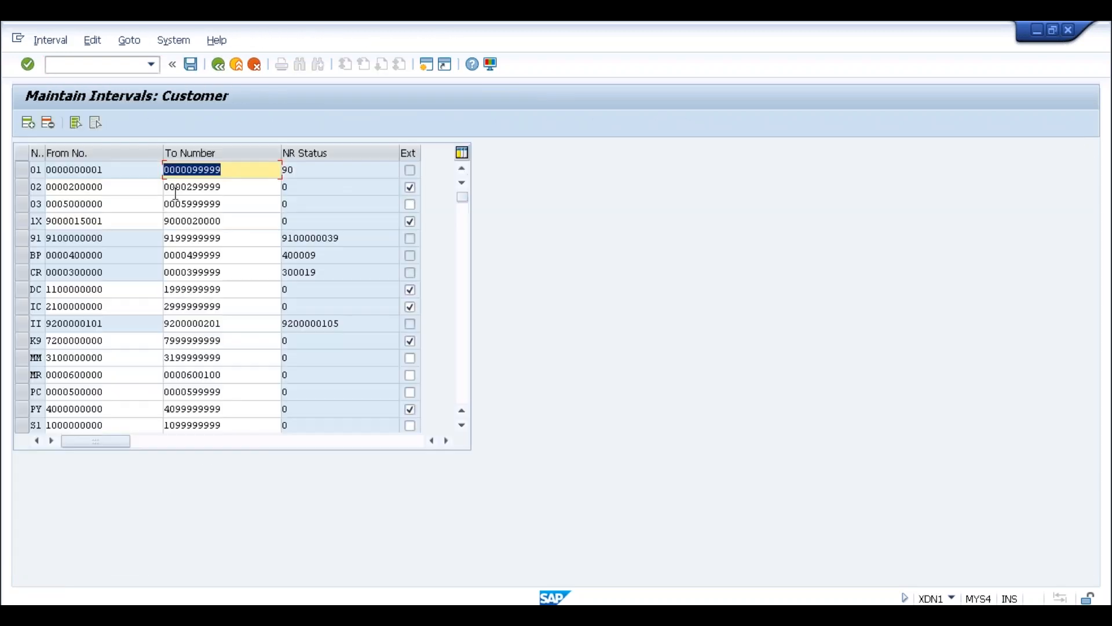
left_click(104, 171)
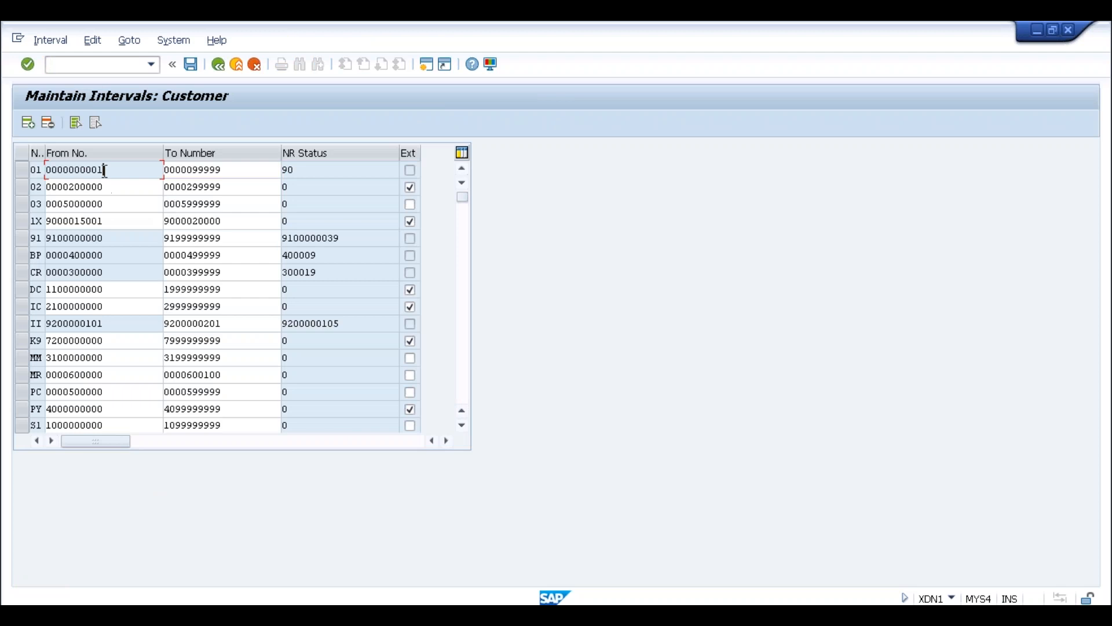
left_click(193, 171)
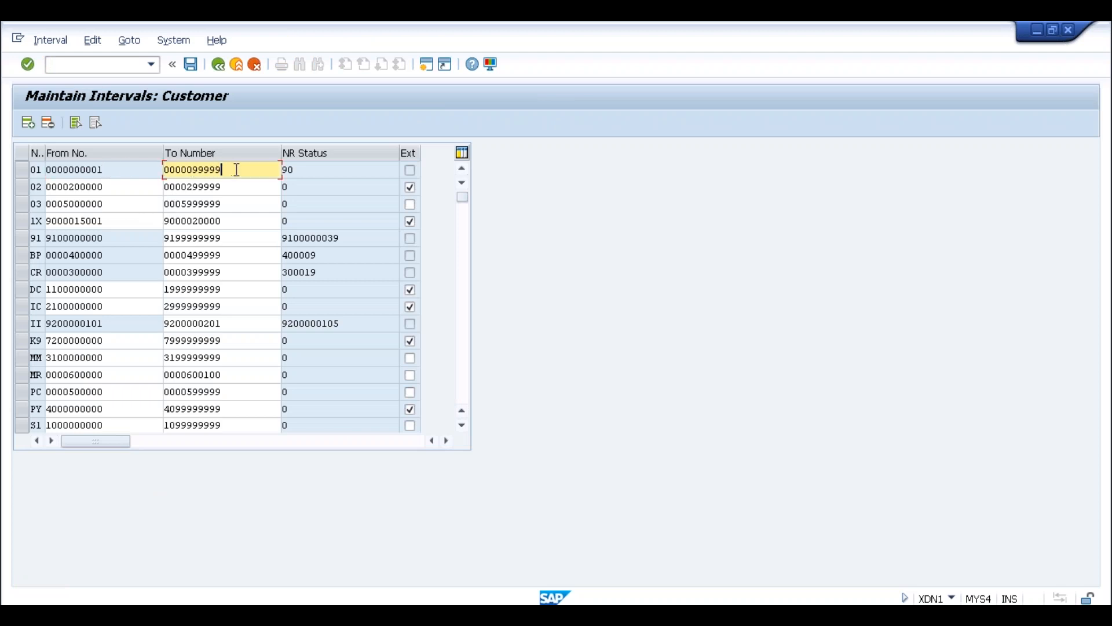
left_click_drag(300, 171, 281, 171)
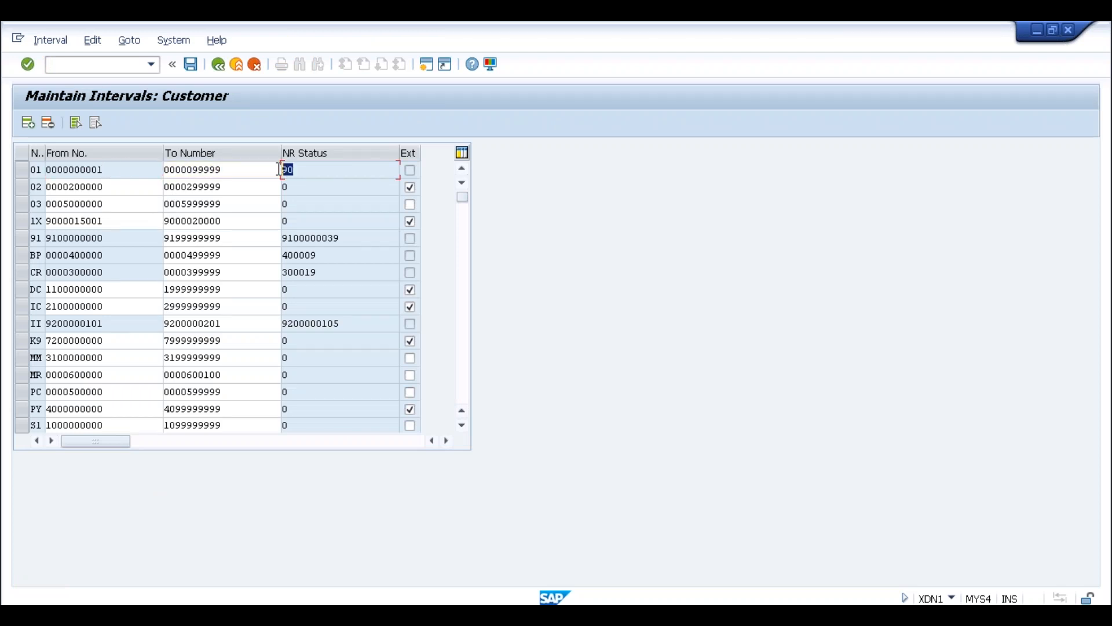
left_click(249, 173)
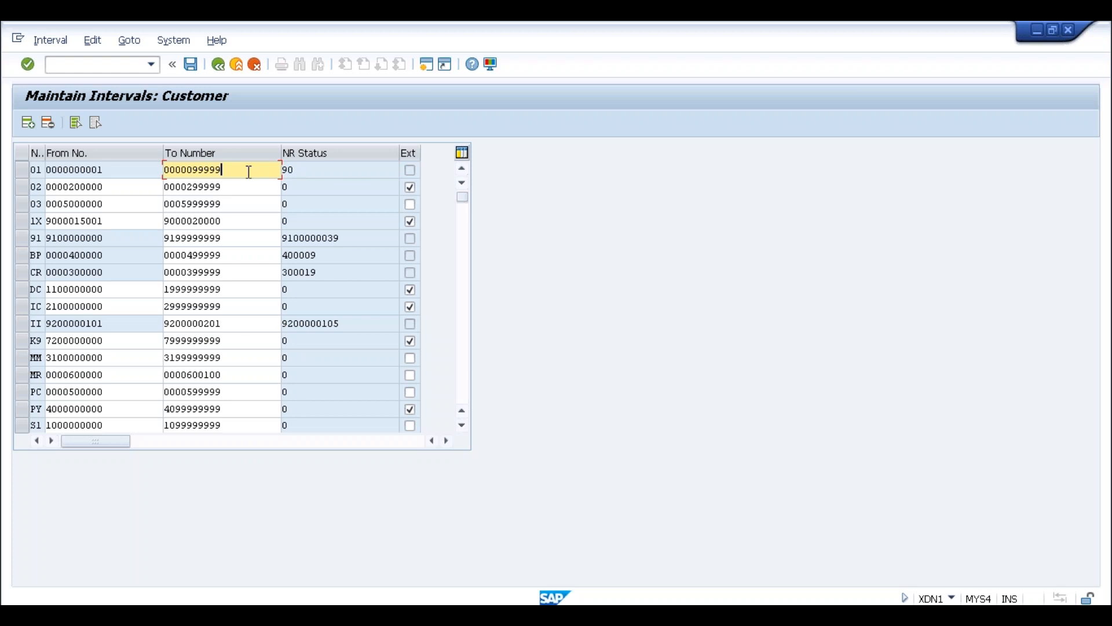
left_click(37, 166)
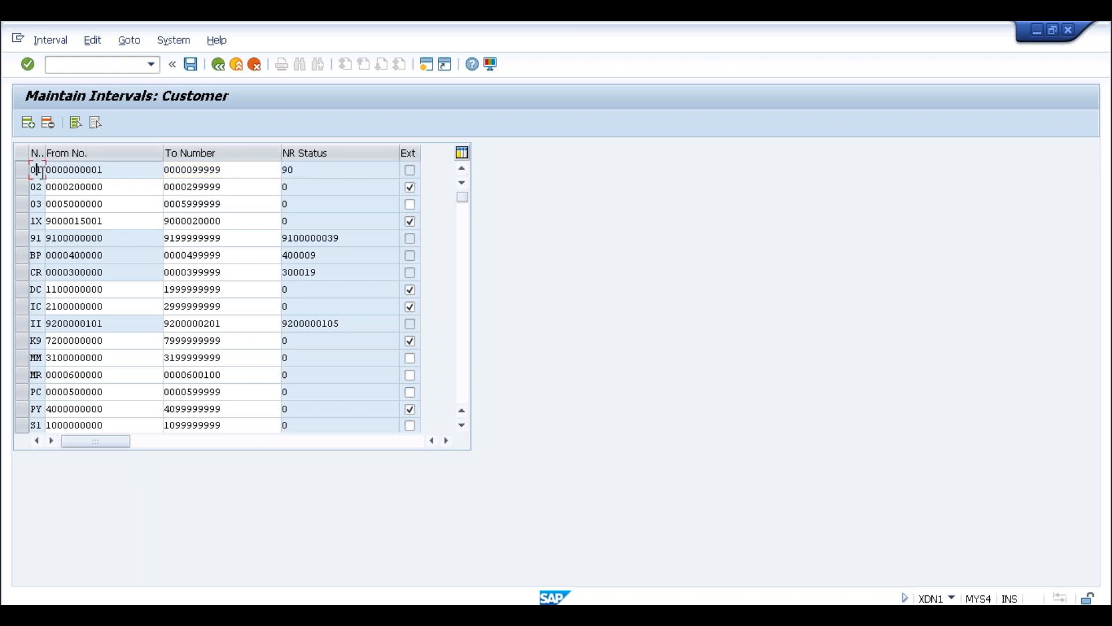
left_click(233, 172)
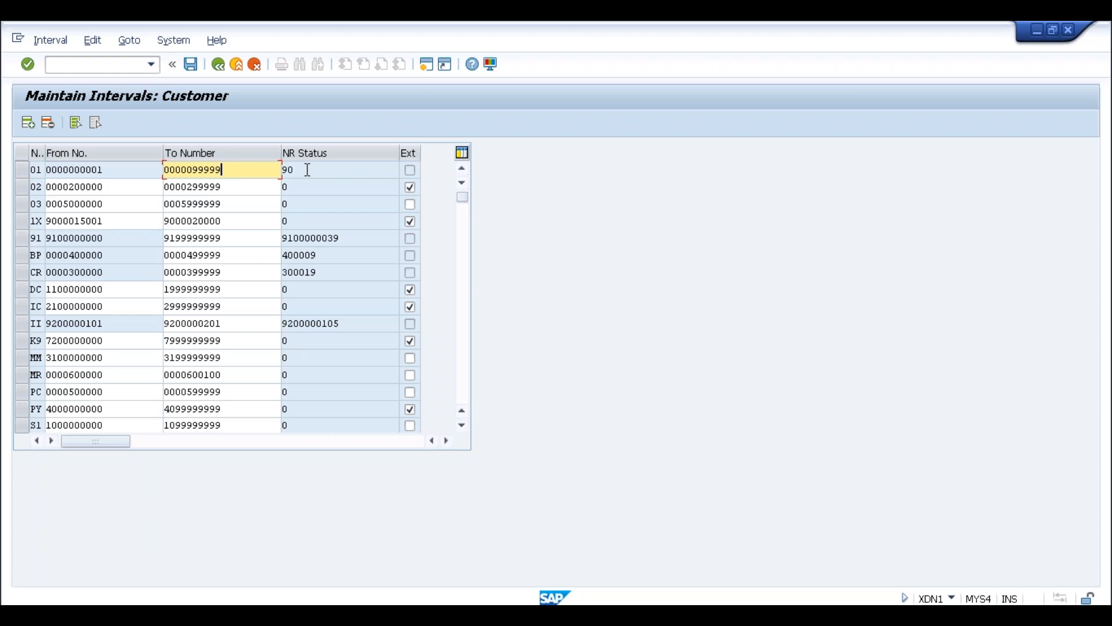
left_click(285, 170)
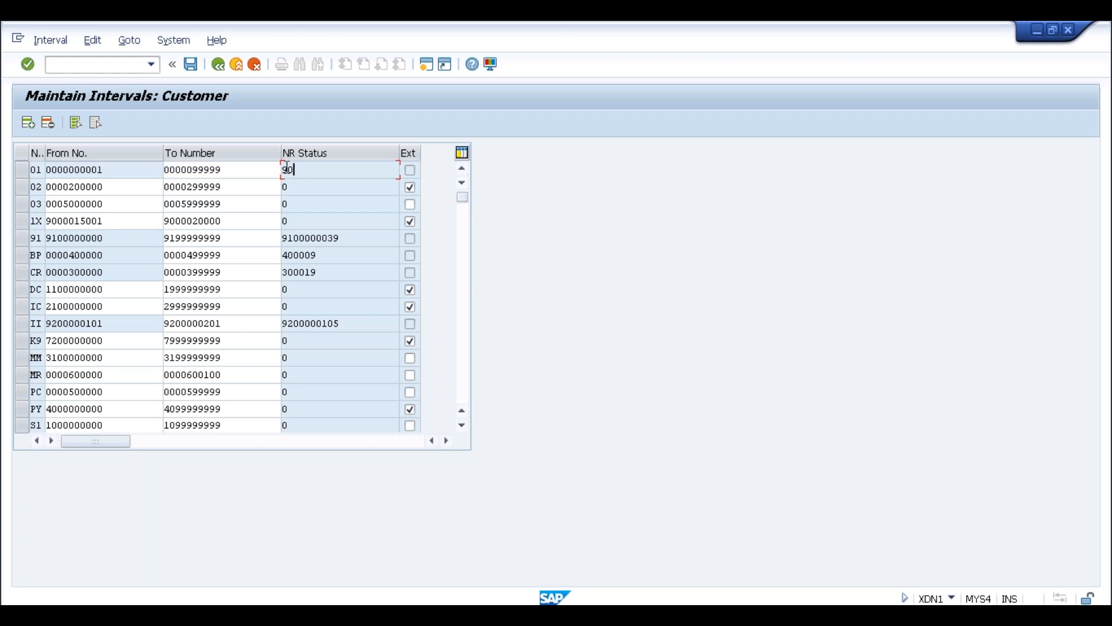
left_click(238, 168)
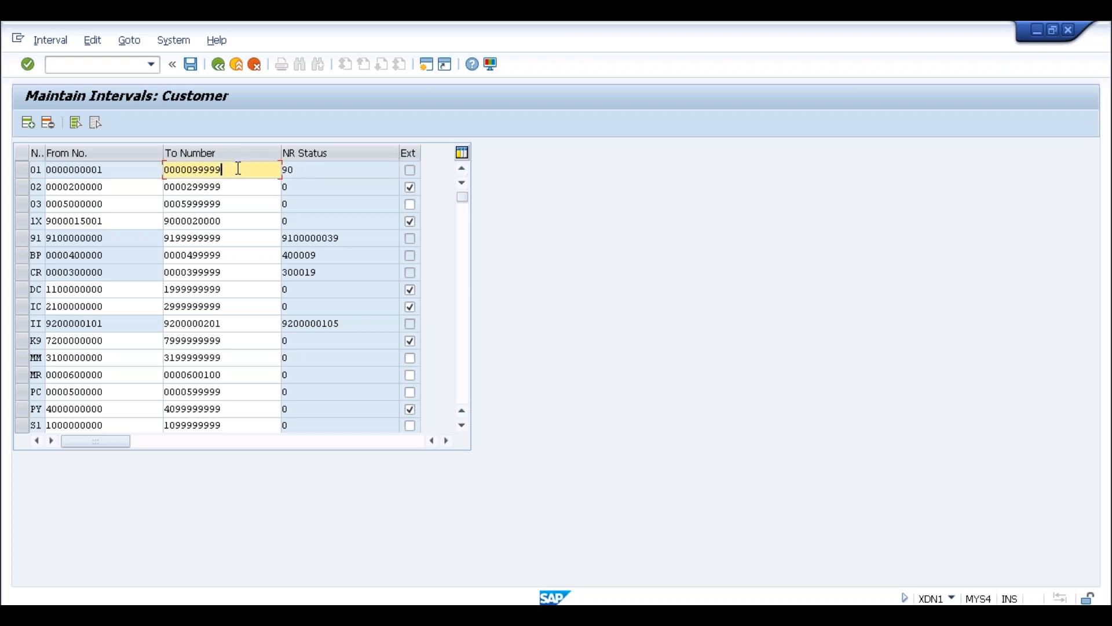
key("alt+Tab")
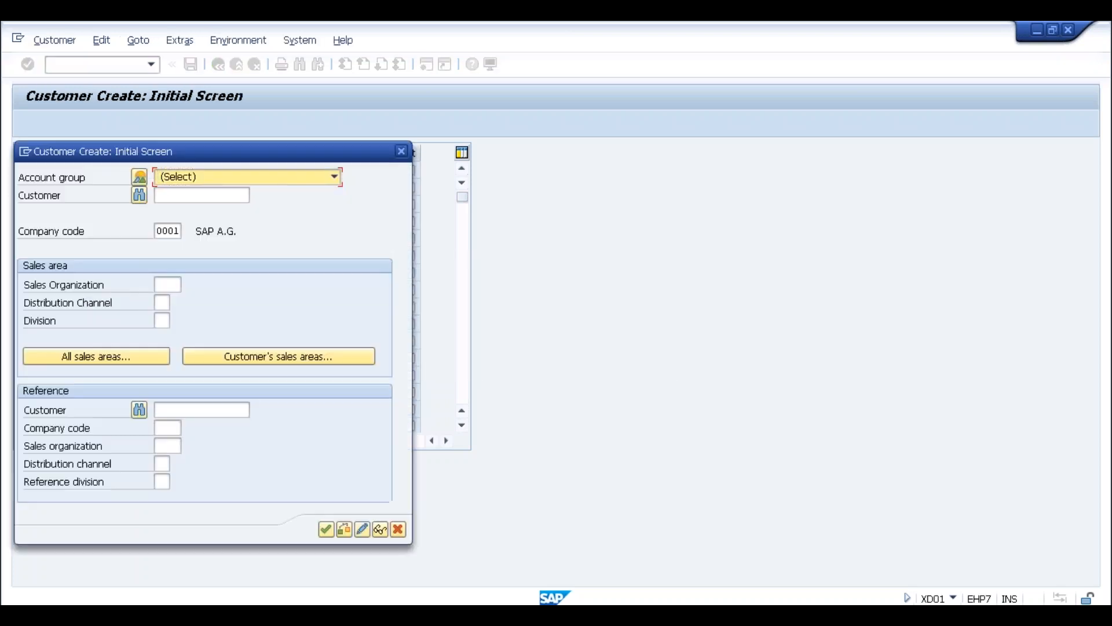
Step: Cycle through the open windows to the business partner 70102 display
key("alt+Tab")
key("alt+Tab")
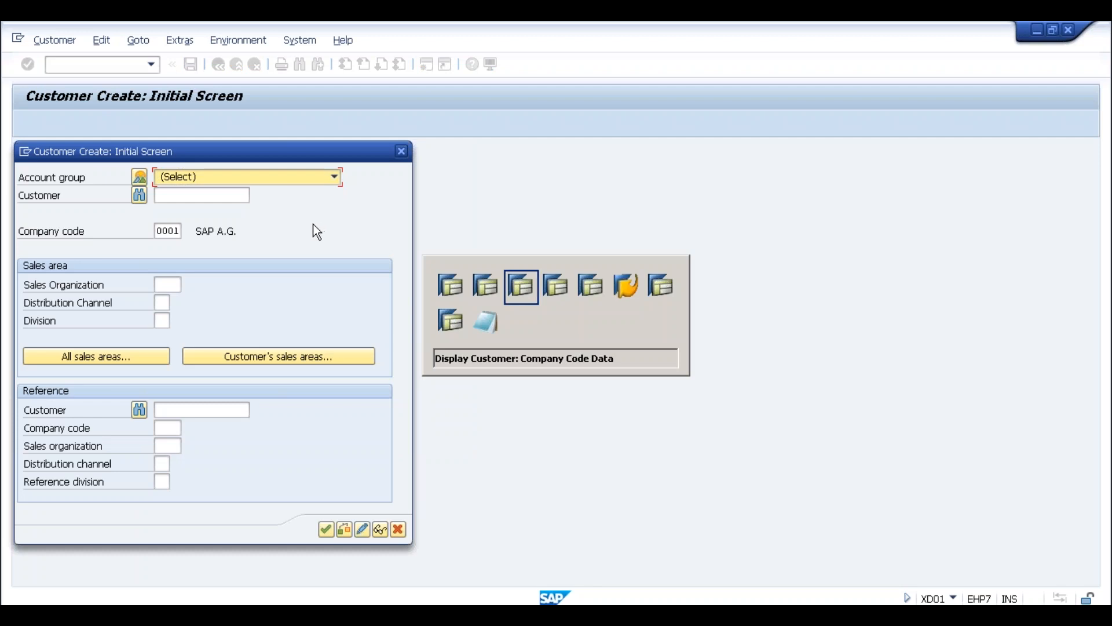
key("alt+Tab")
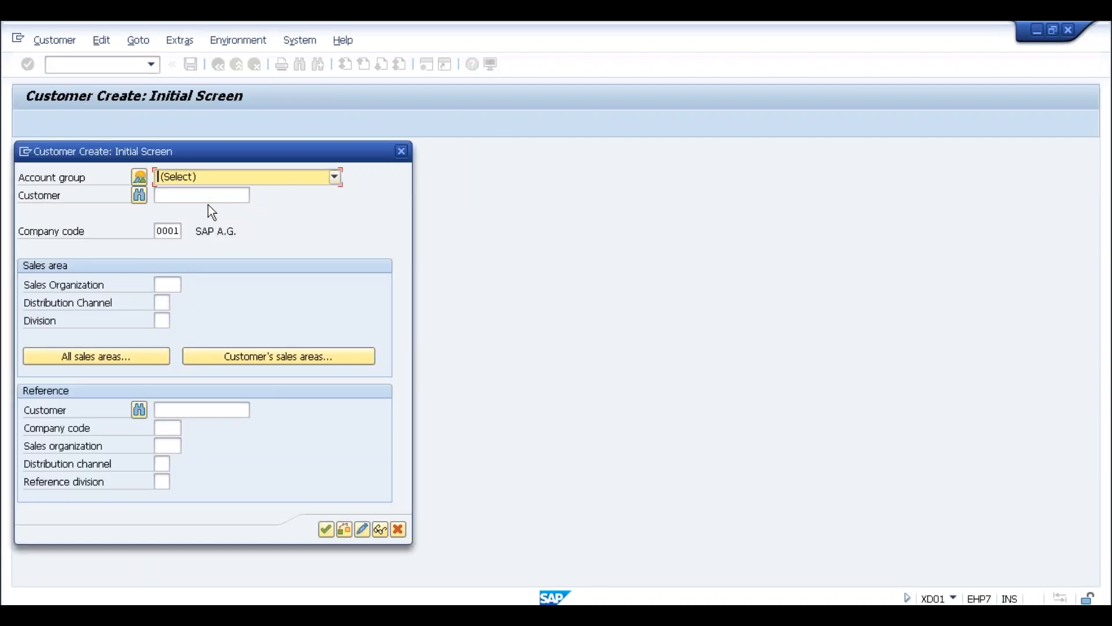
key("alt+Tab")
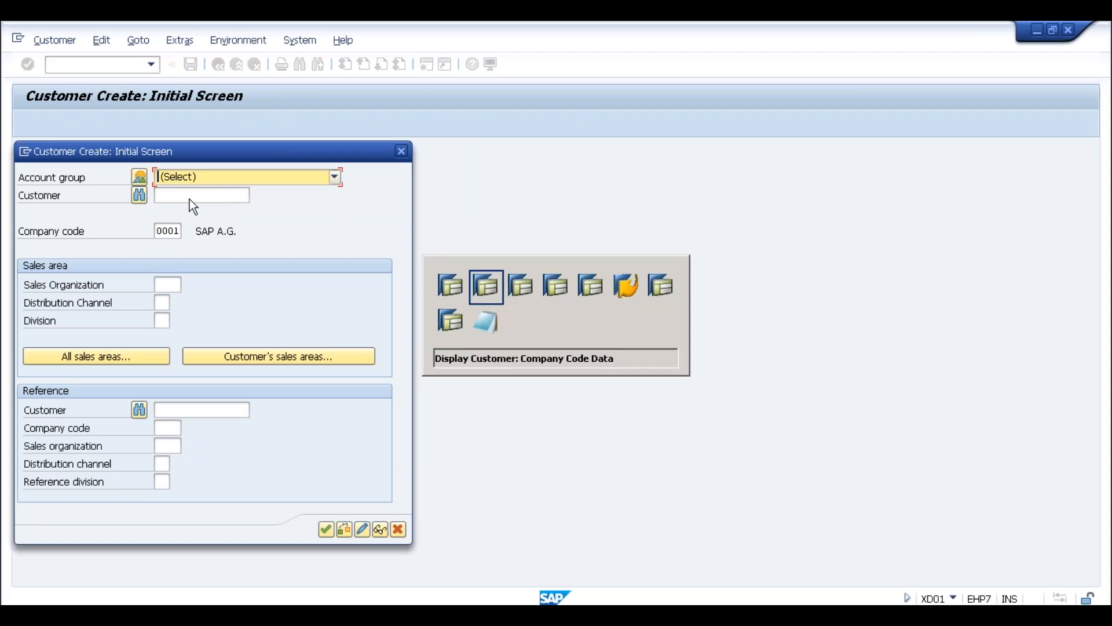
key("alt+Tab")
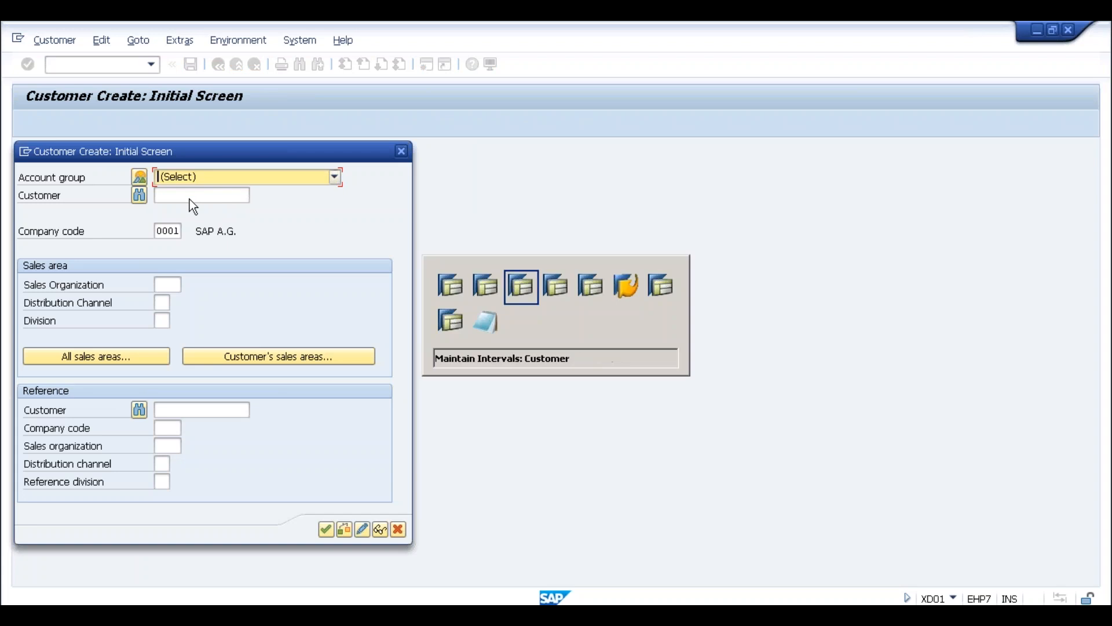
key("alt+Tab")
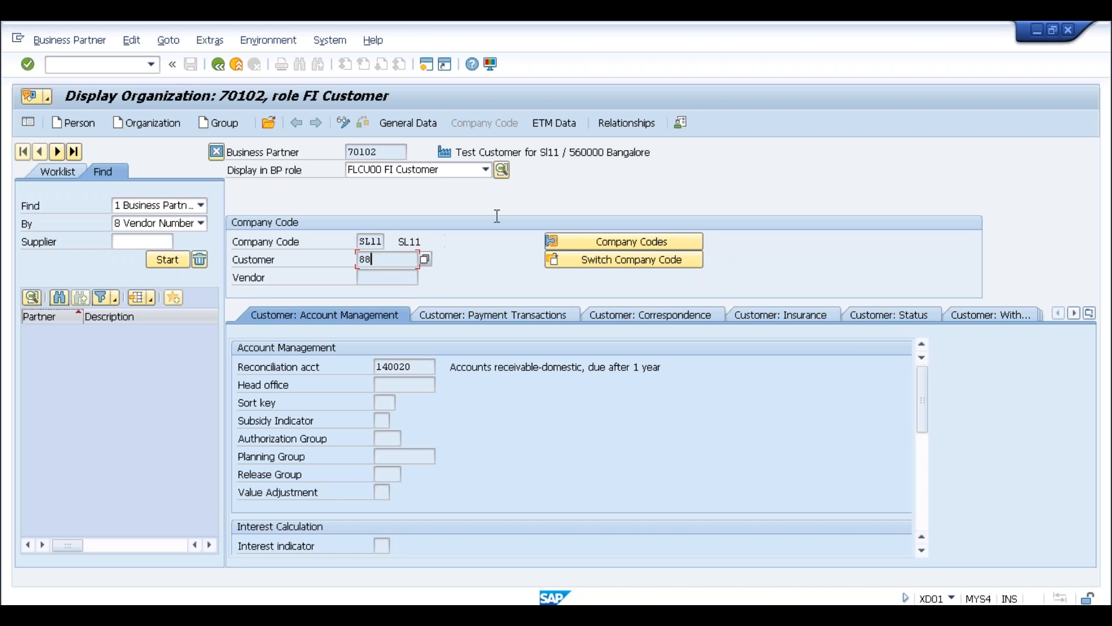
Step: Check customer 88 under company code SL11, then open a new session for SE16N
double_click(368, 259)
left_click(358, 261)
double_click(359, 259)
left_click(422, 65)
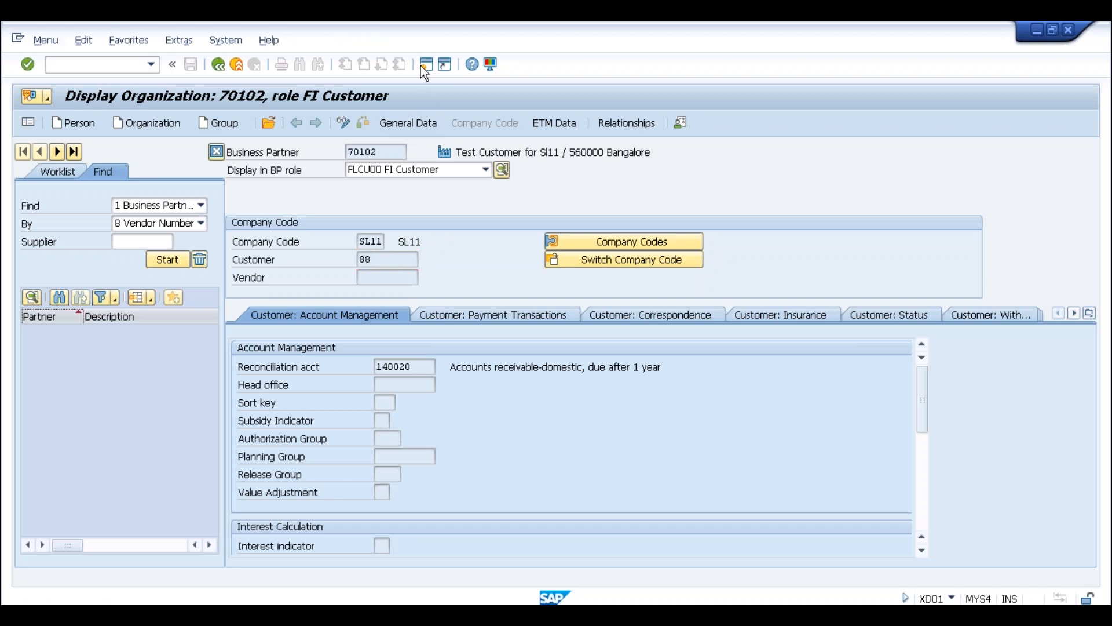
type("se16")
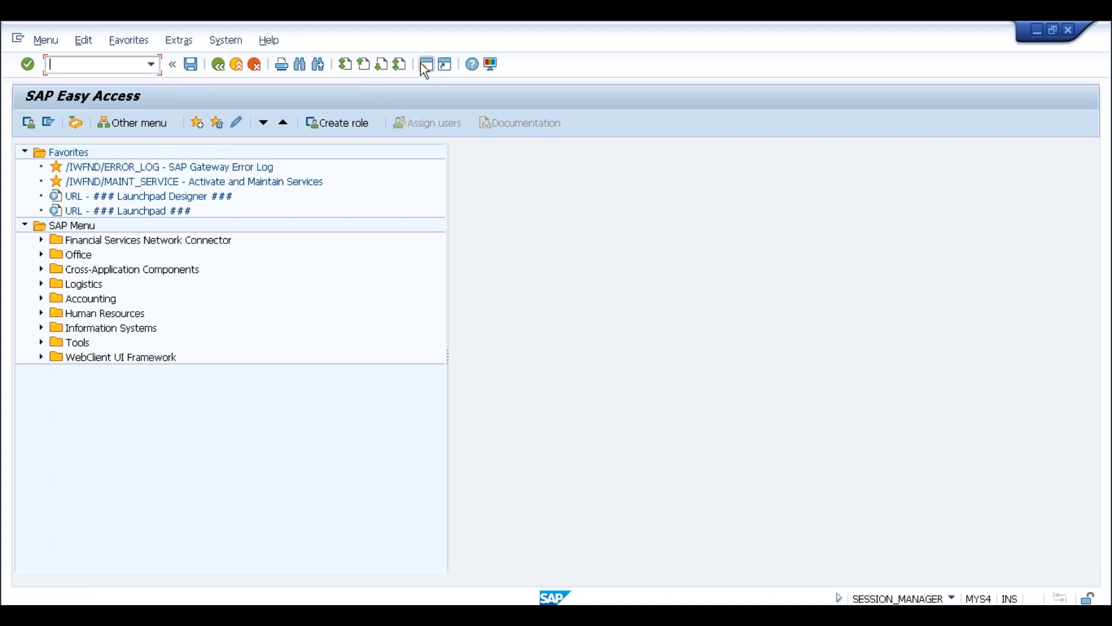
type("n")
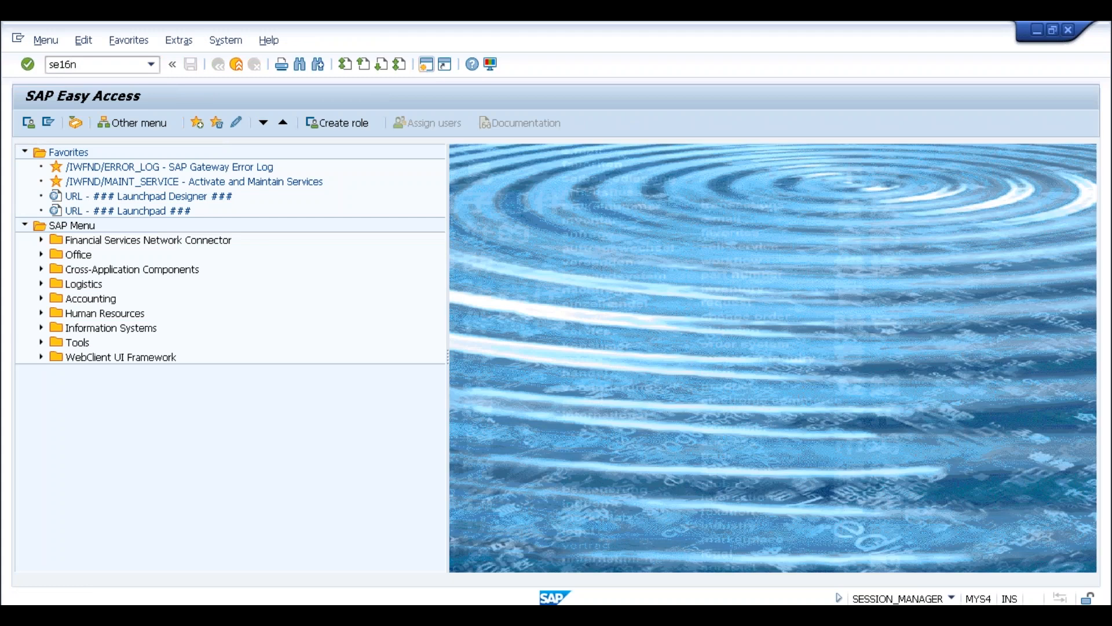
Step: Display table KNA1 in SE16N filtered to customer number 88
key("Return")
type("KNA1")
key("Return")
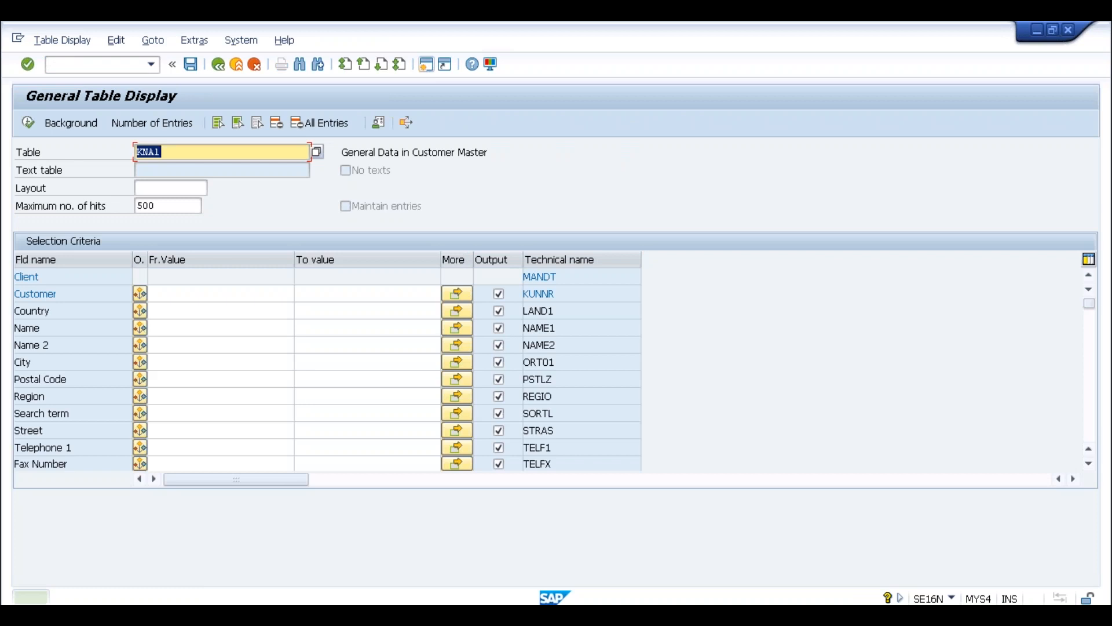
left_click(191, 295)
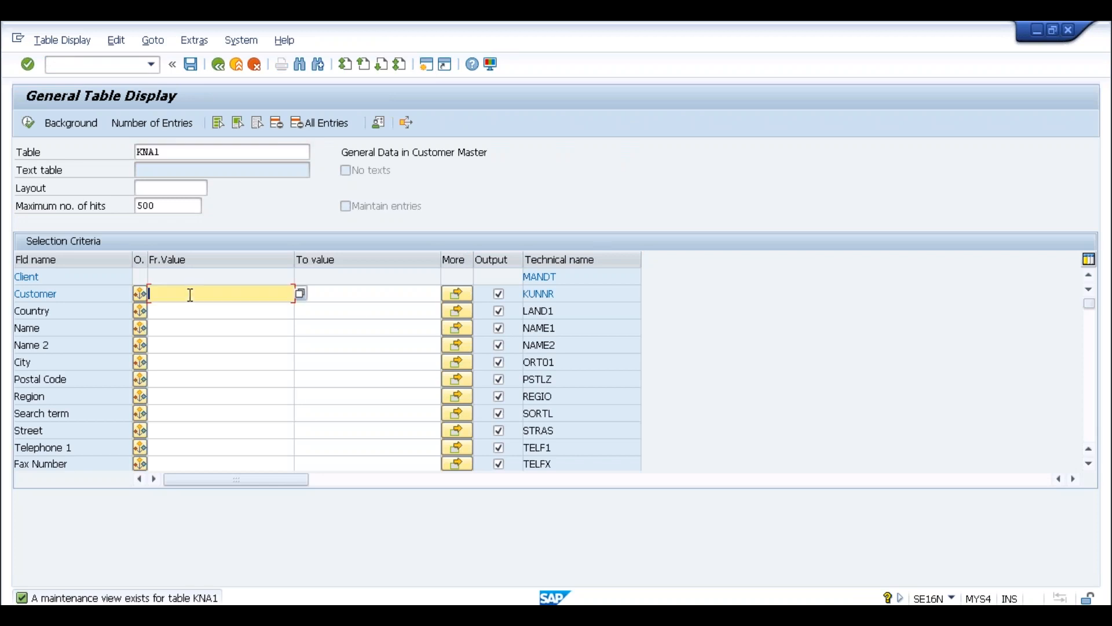
type("88")
left_click(29, 123)
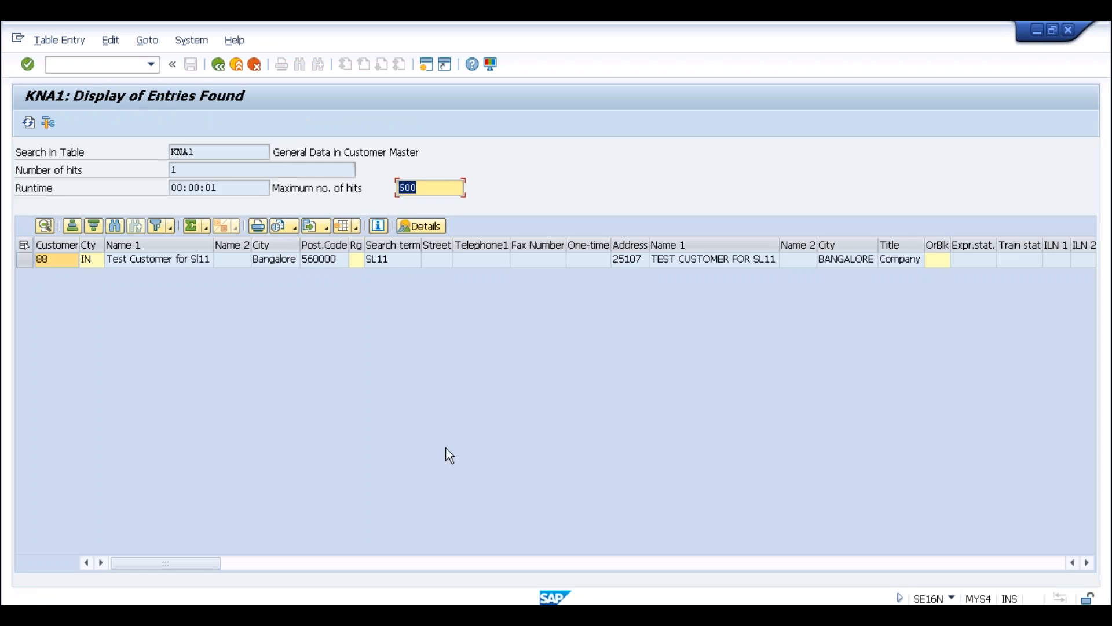
Step: Scroll the KNA1 result right to read customer 88's account group DEBI
left_click(487, 563)
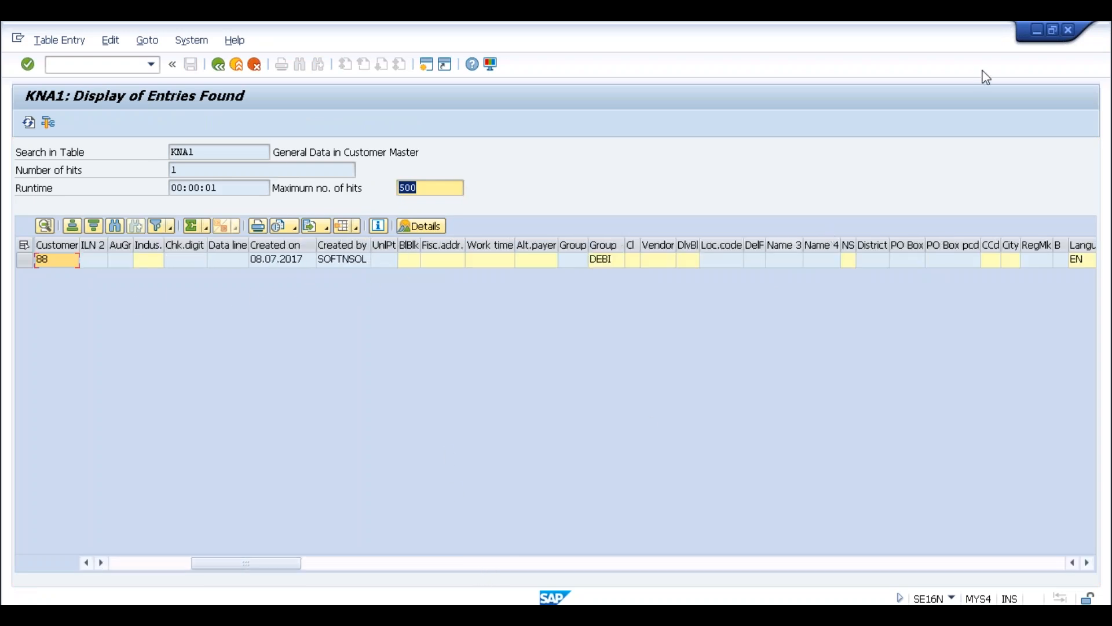
left_click(605, 261)
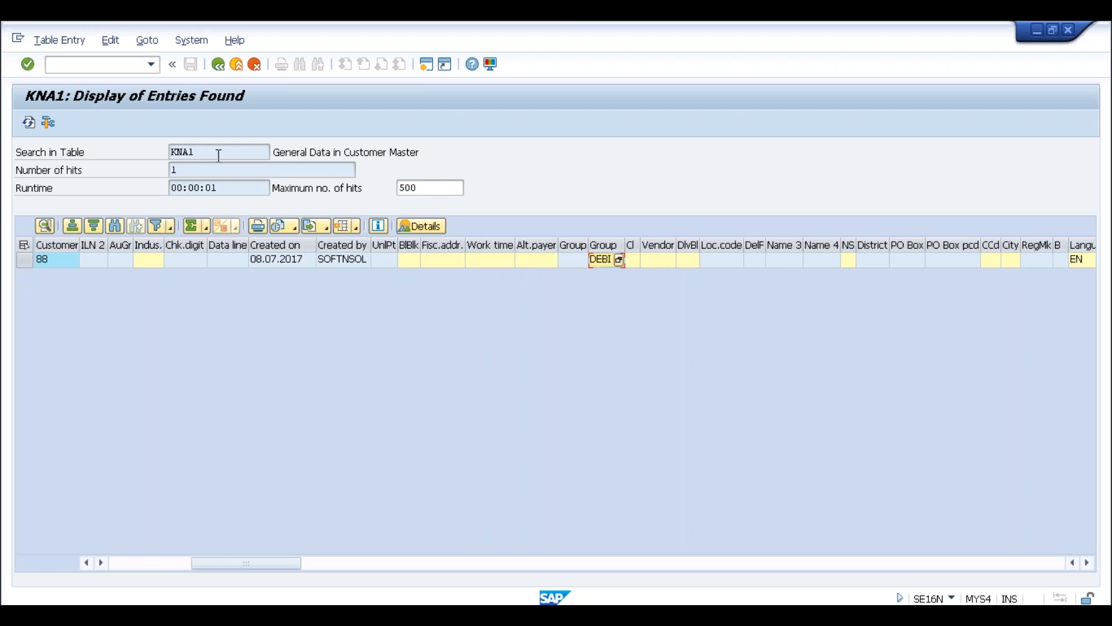
left_click(50, 262)
left_click(604, 261)
Step: Switch to the customer number-range intervals window
mouse_move(607, 285)
key("alt+Tab")
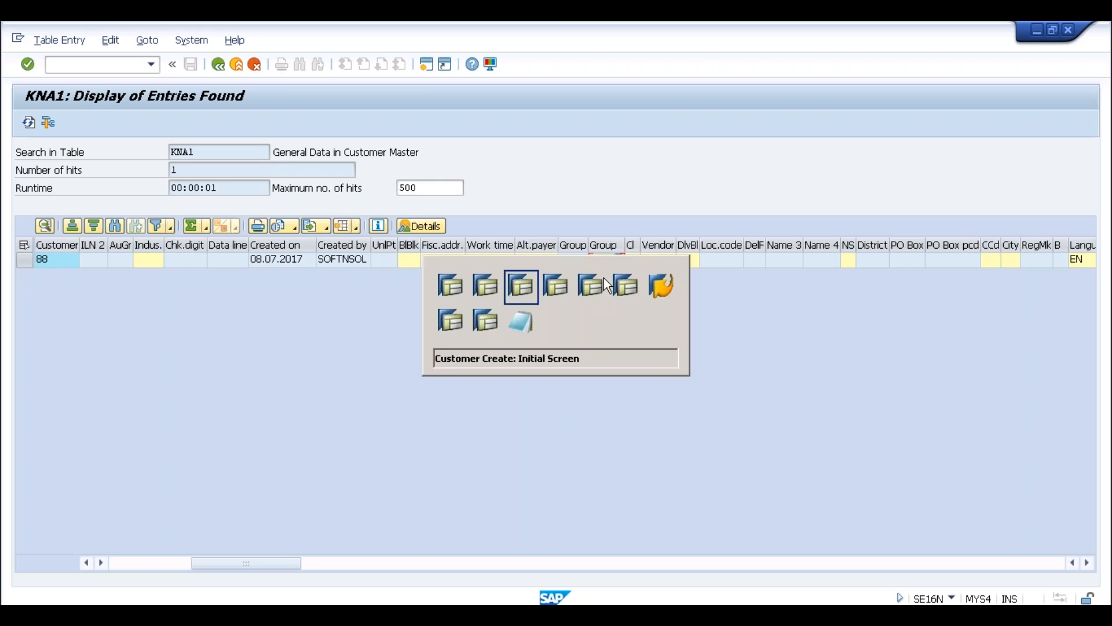
key("alt+Tab")
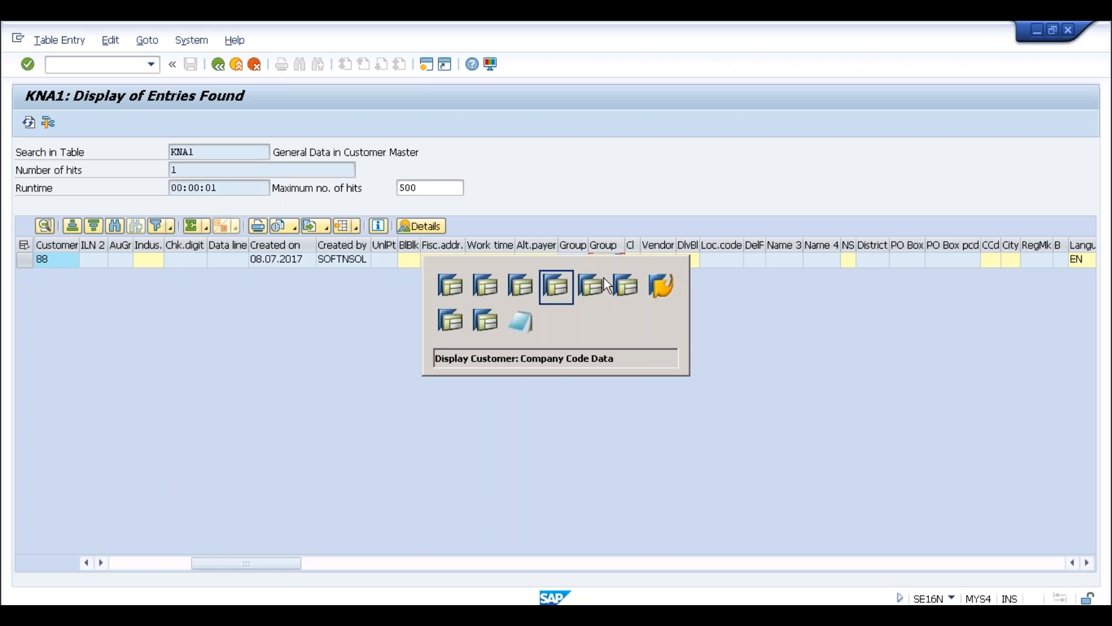
key("alt+shift+Tab")
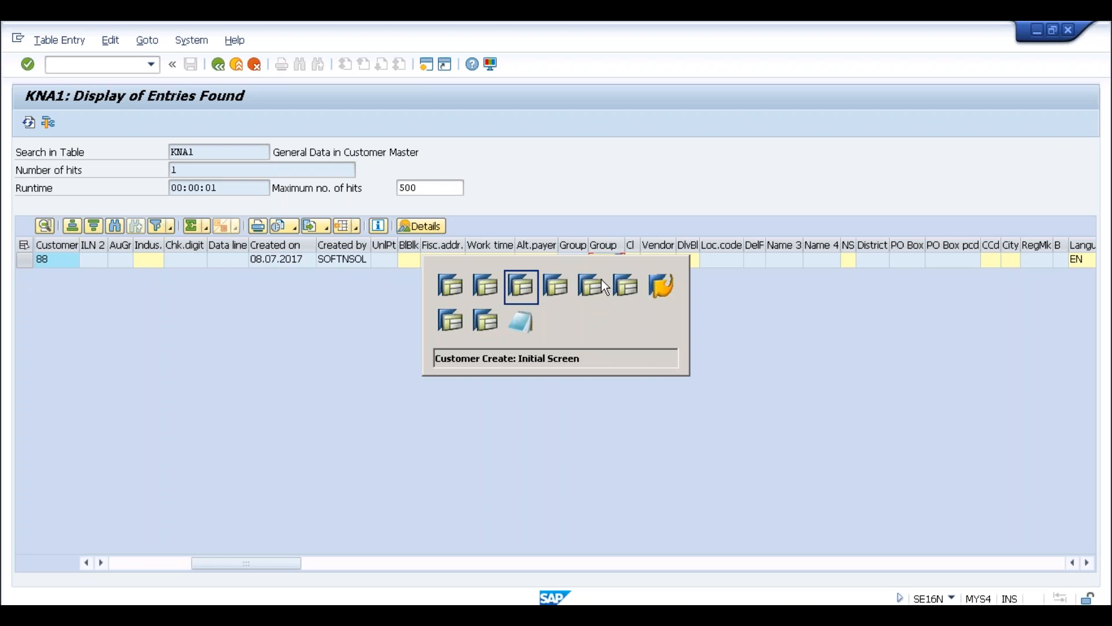
key("alt+Tab")
key("alt+Tab")
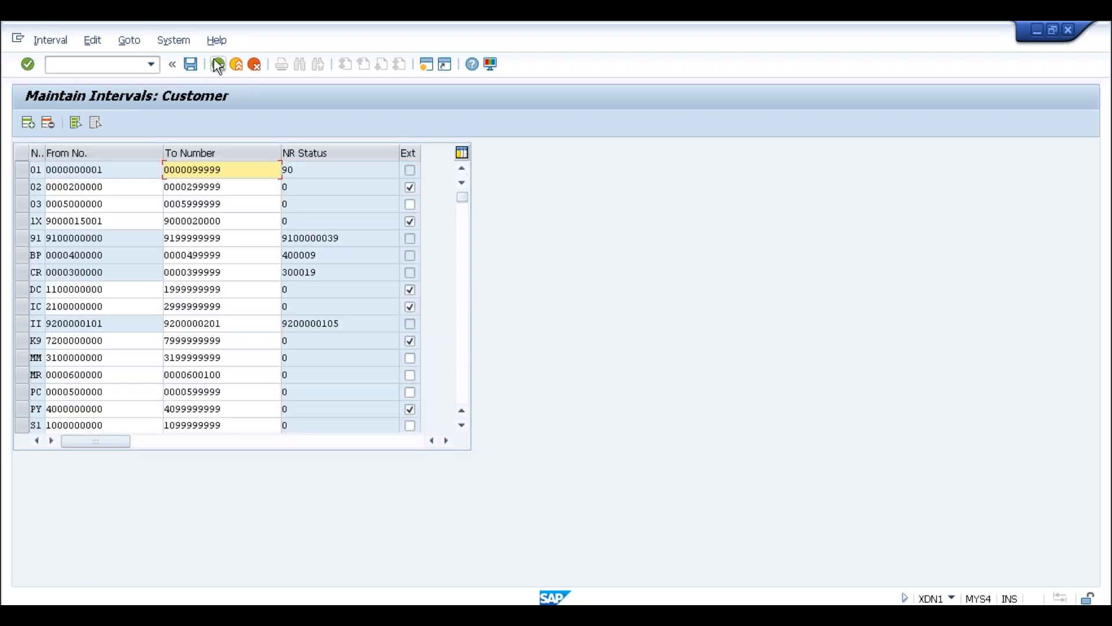
Step: Back in the IMG, run Assign Number Ranges and position to DEBI to check its range 01
left_click(216, 61)
left_click(214, 60)
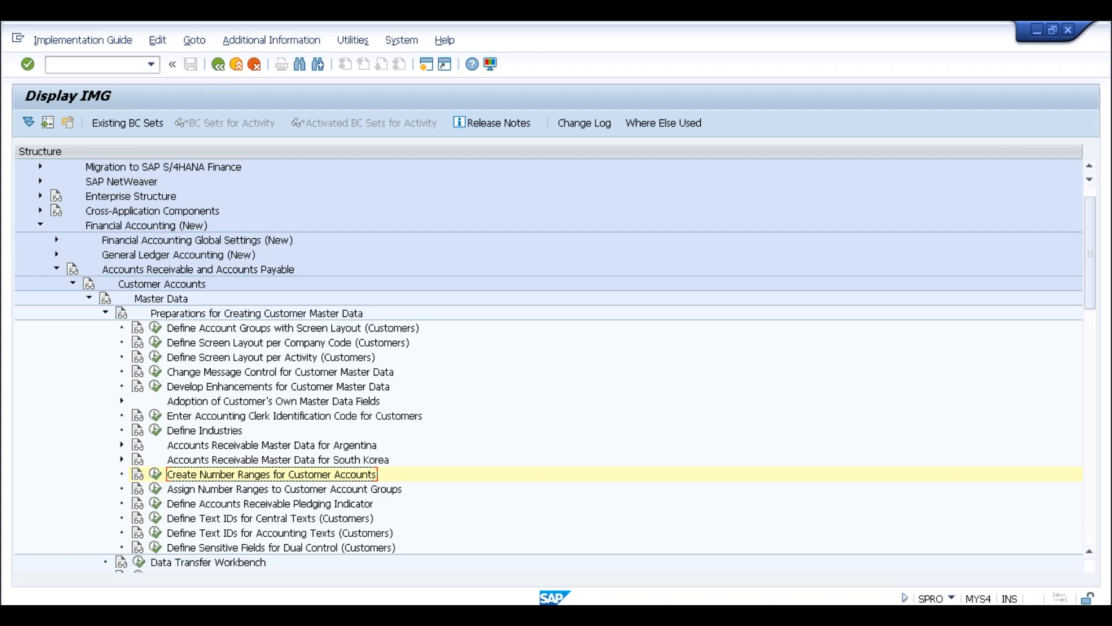
left_click(155, 489)
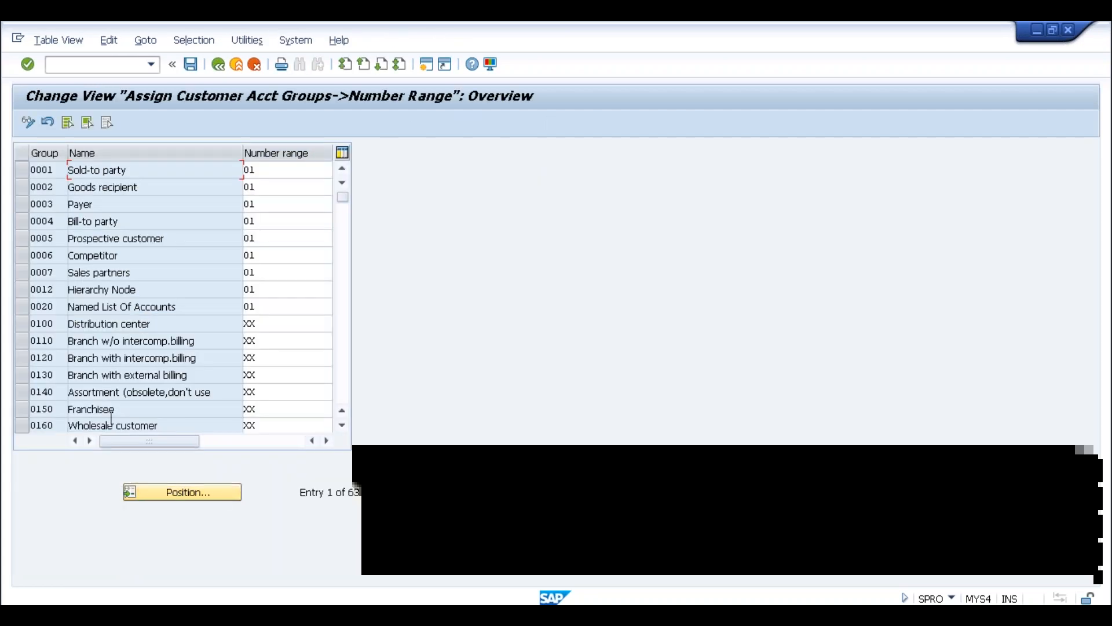
left_click(168, 494)
type("0ebi")
key("Return")
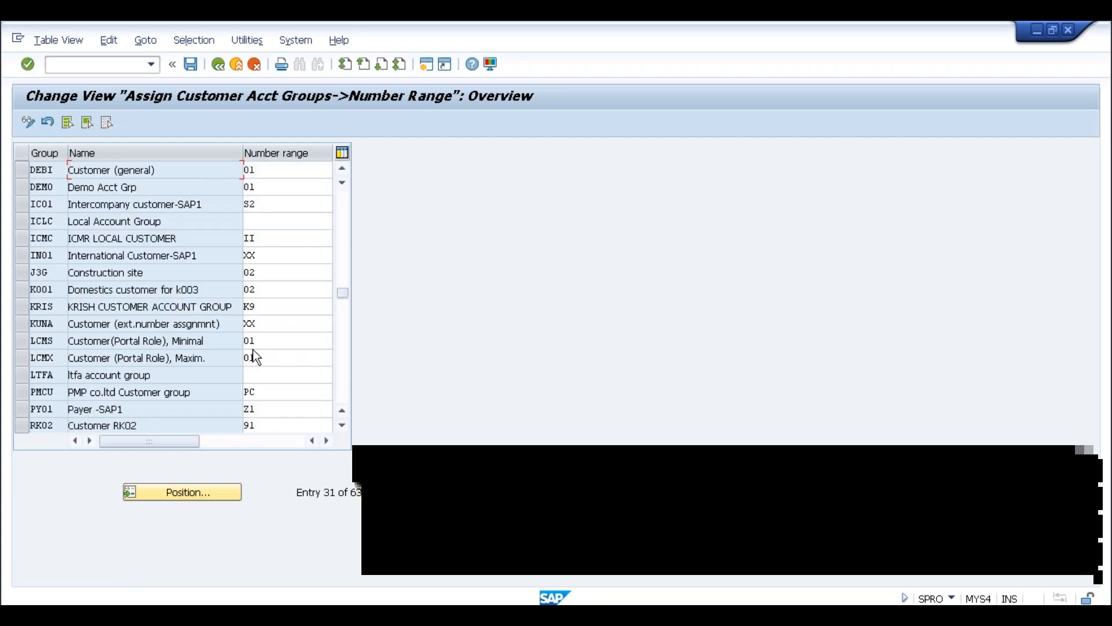
left_click(270, 171)
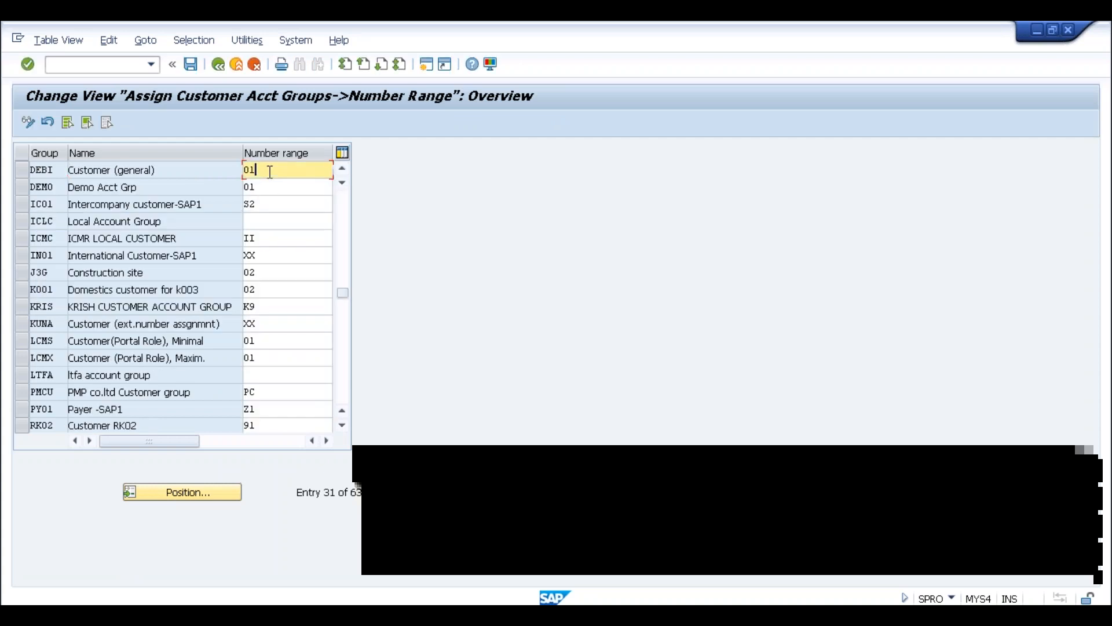
key("F4")
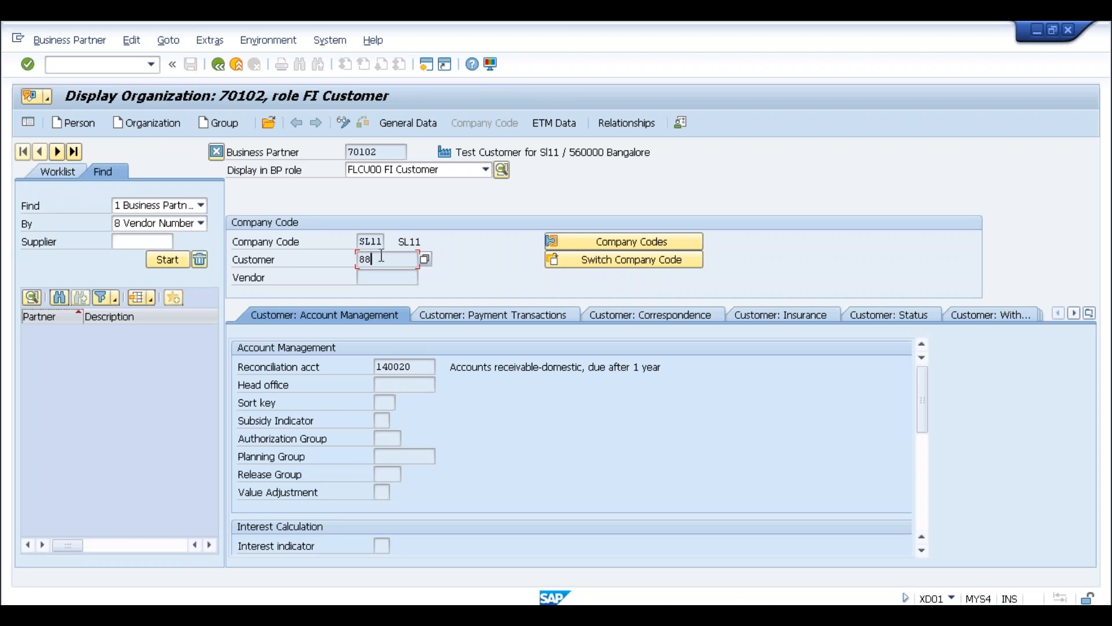
Step: Cycle through Customer Create and the BP 70102 window back to DEBI's range 01 assignment
key("alt+Tab")
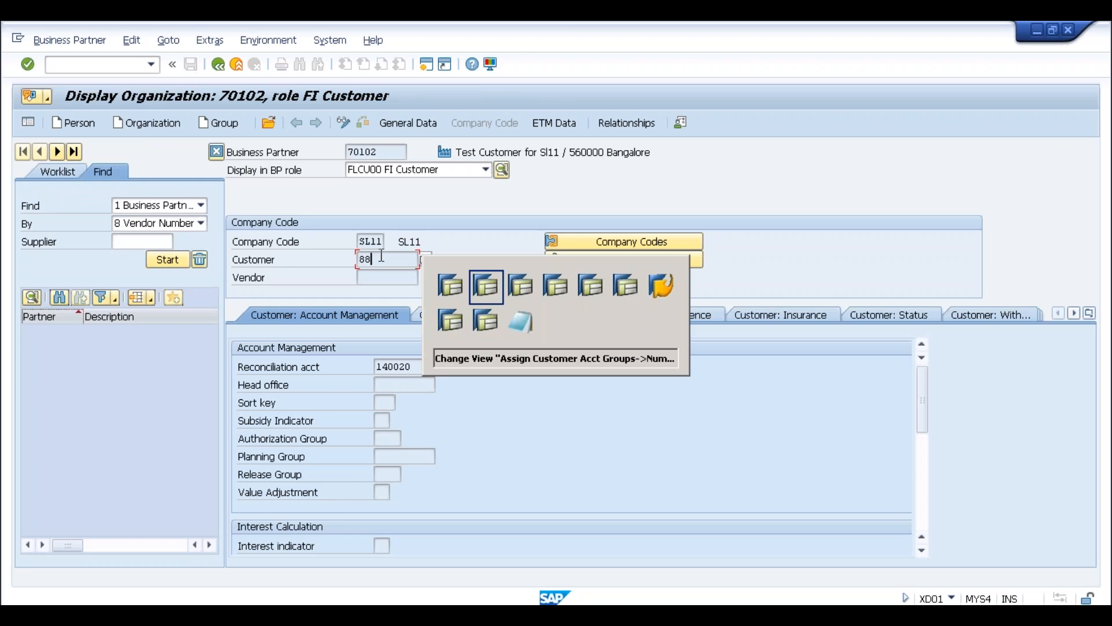
key("alt+Tab")
key("alt+Tab")
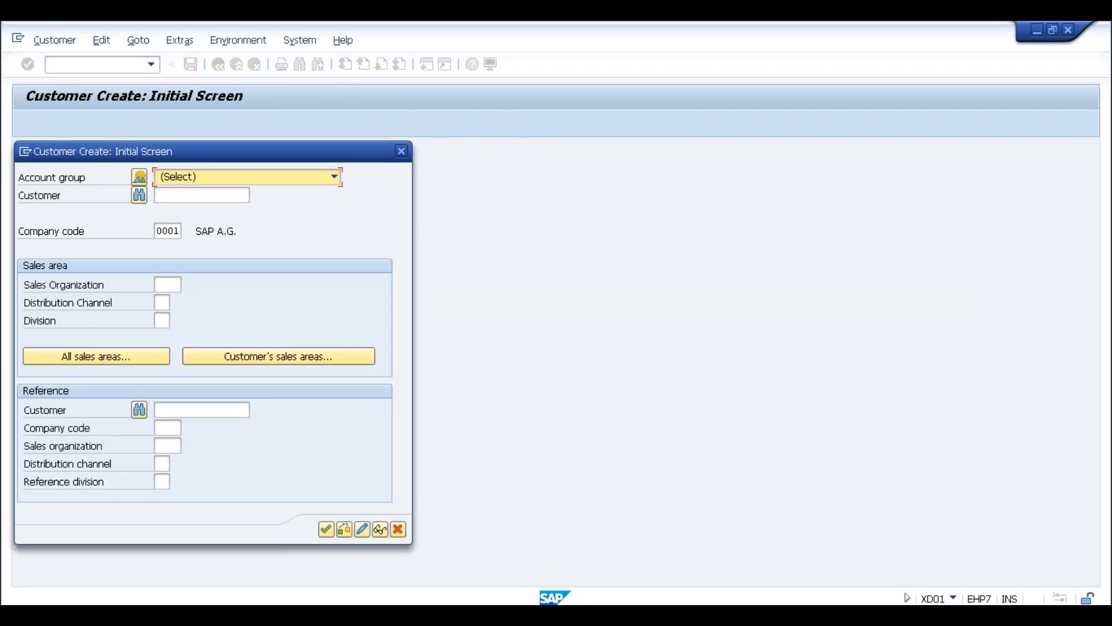
left_click(270, 179)
left_click(270, 180)
key("alt+Tab")
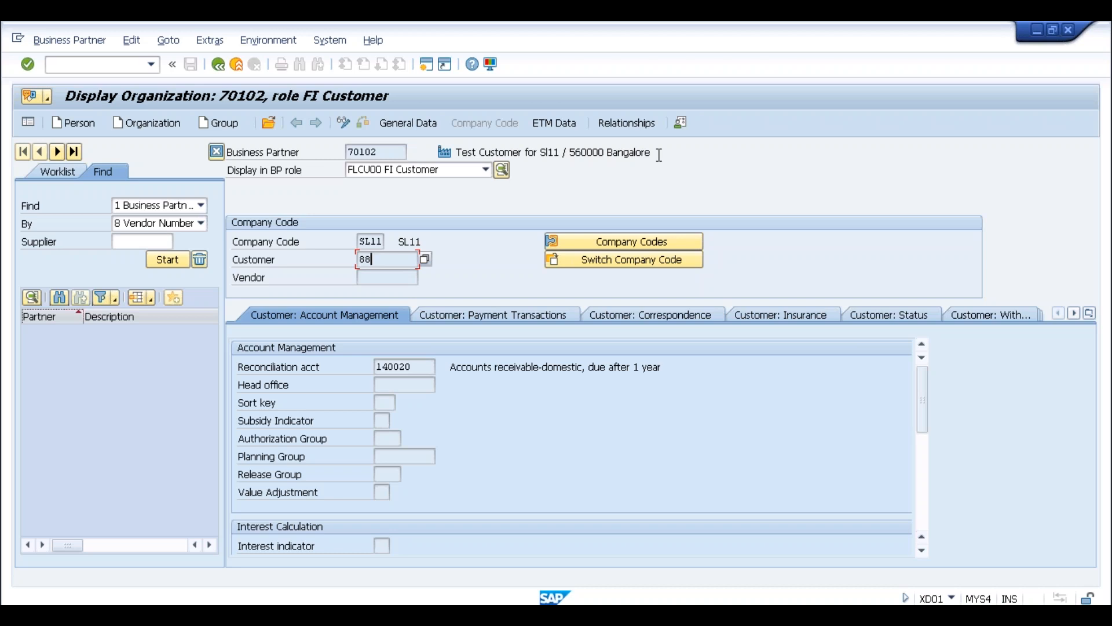
key("alt+Tab")
key("alt+Tab")
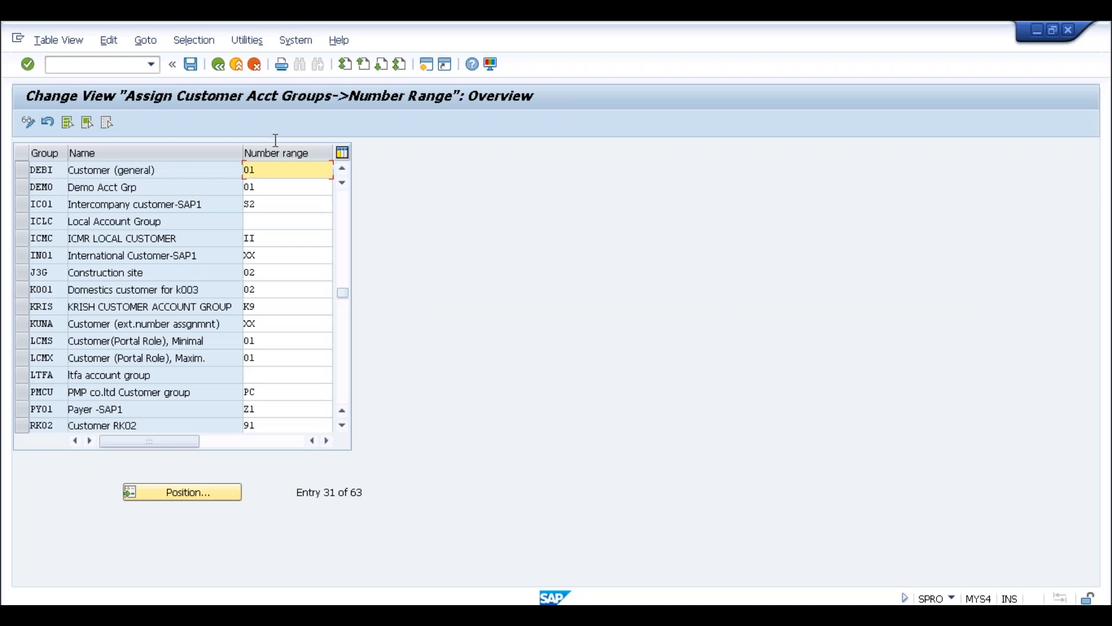
Step: Back in the IMG tree, collapse Financial Accounting (New) and expand Cross-Application Components
left_click(238, 67)
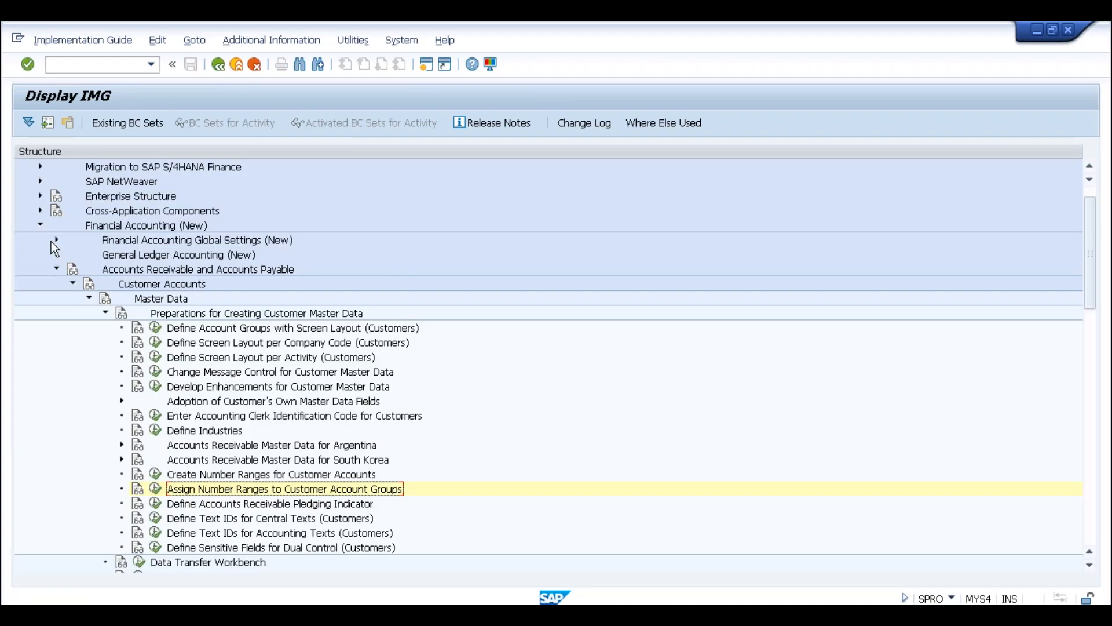
left_click(39, 224)
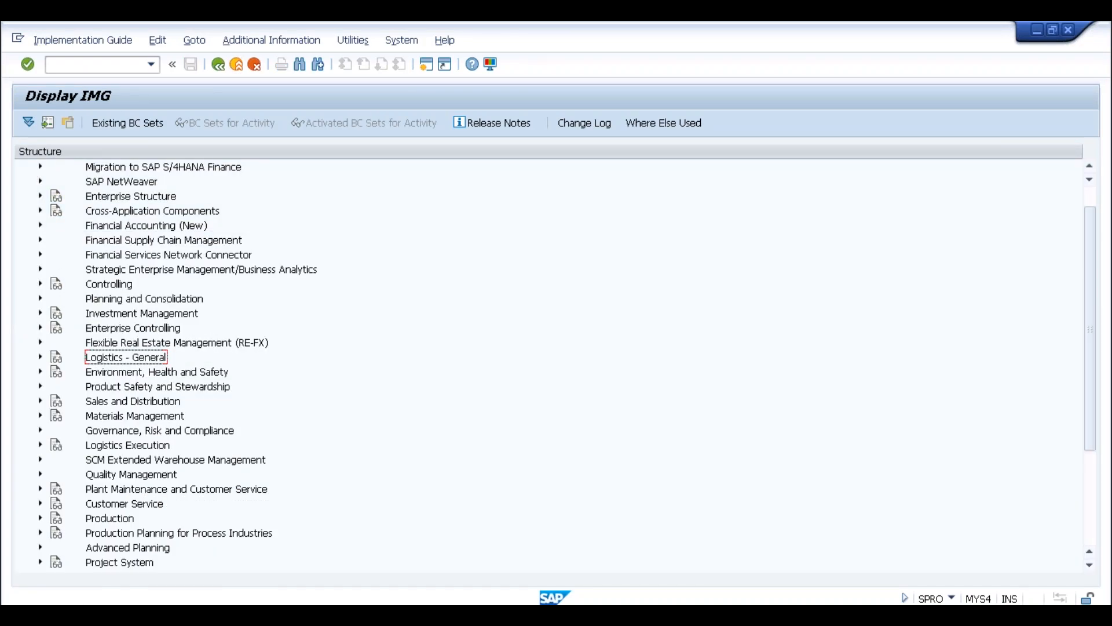
left_click(106, 212)
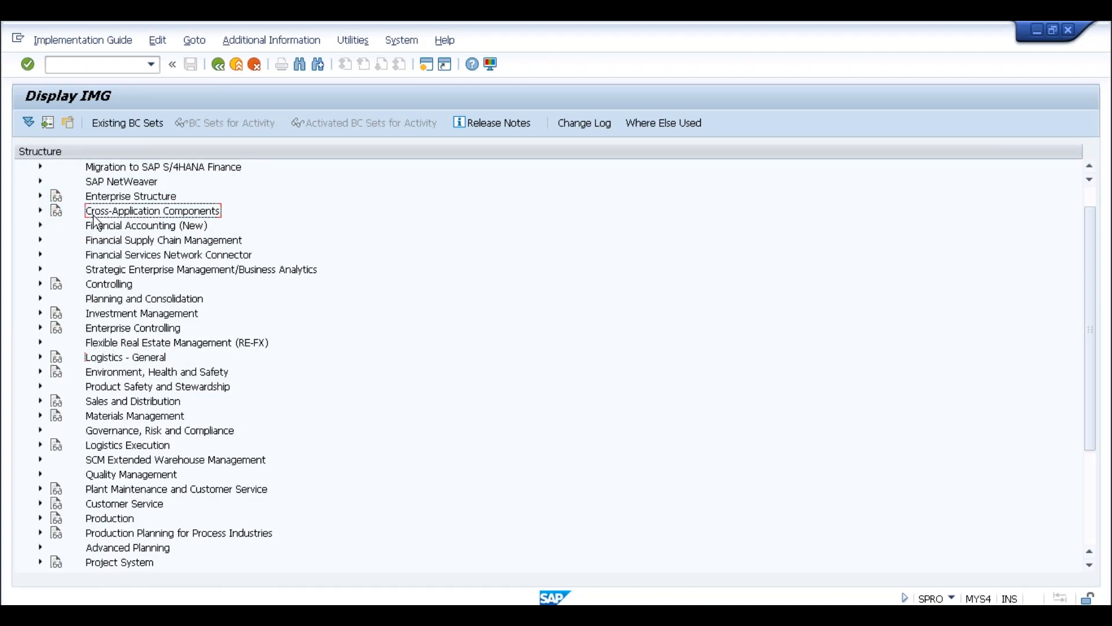
left_click(40, 212)
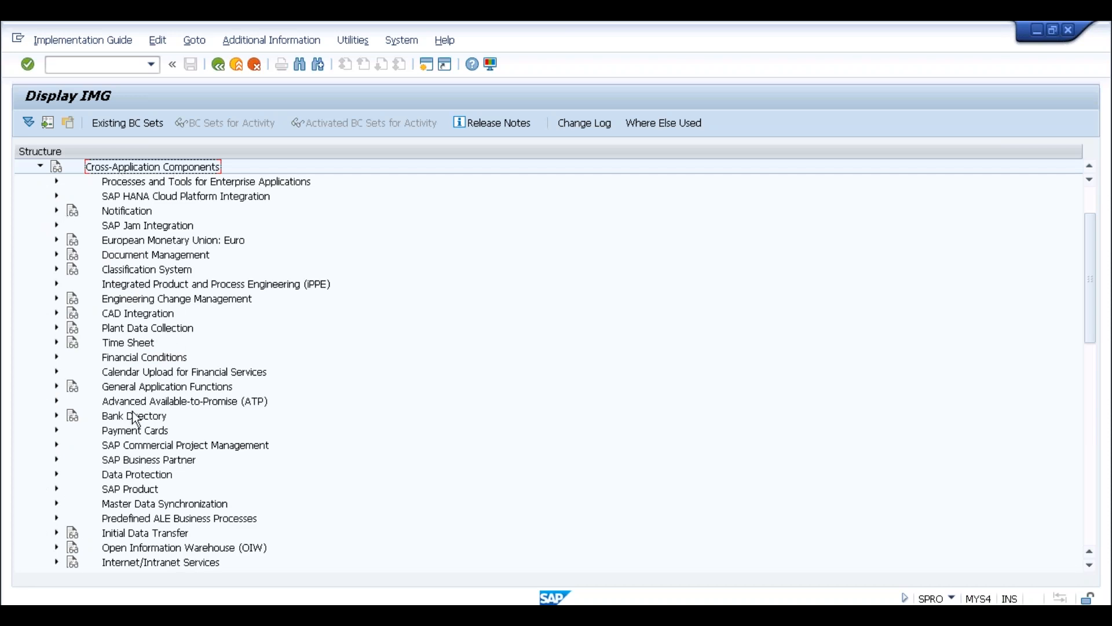
left_click(139, 462)
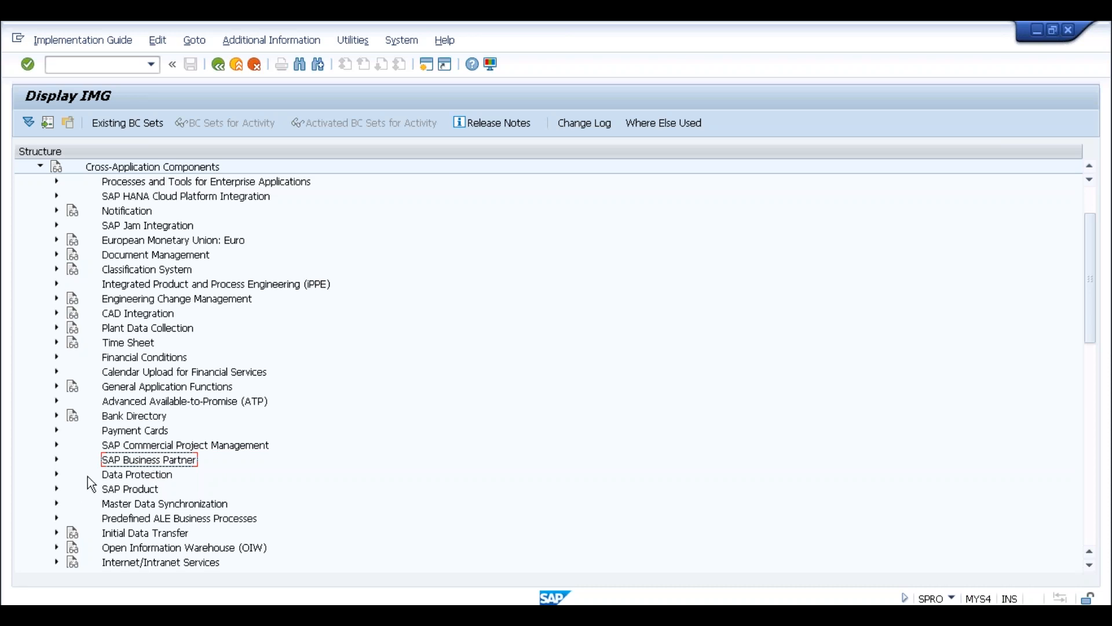
left_click(157, 506)
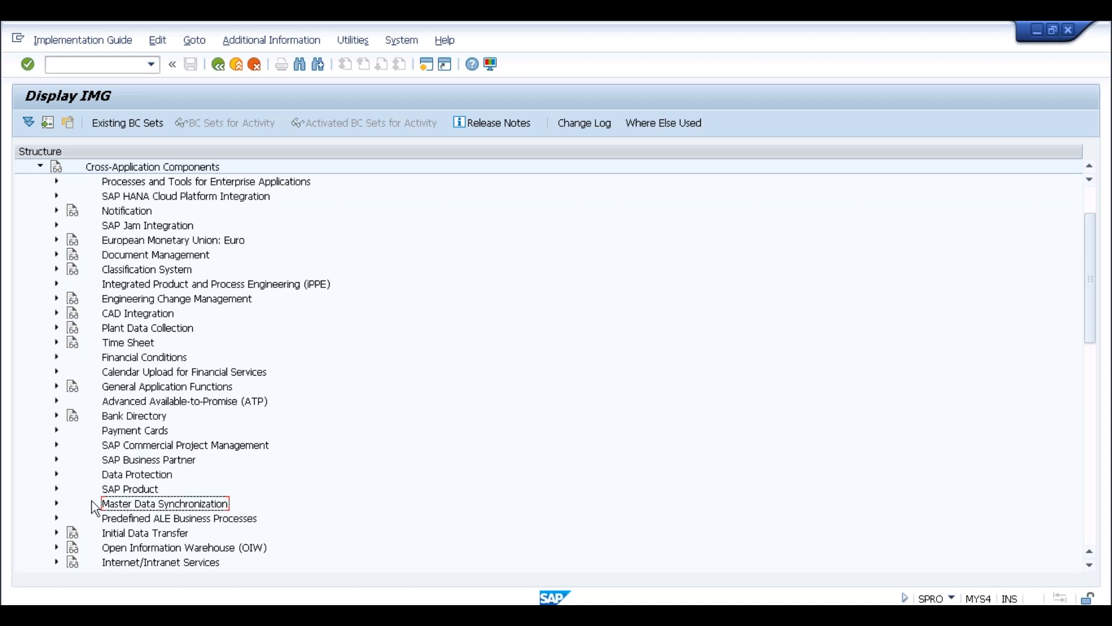
Step: Expand Master Data Synchronization and then Customer/Vendor Integration in the IMG tree
left_click(56, 504)
scroll(200, 447, "down", 3)
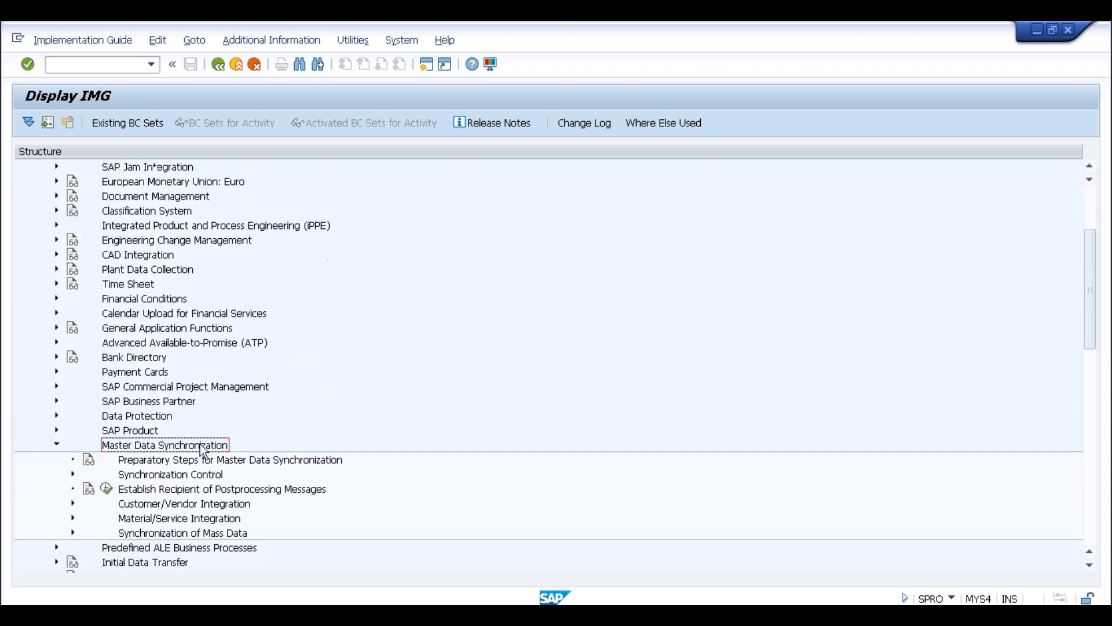
scroll(203, 451, "down", 1)
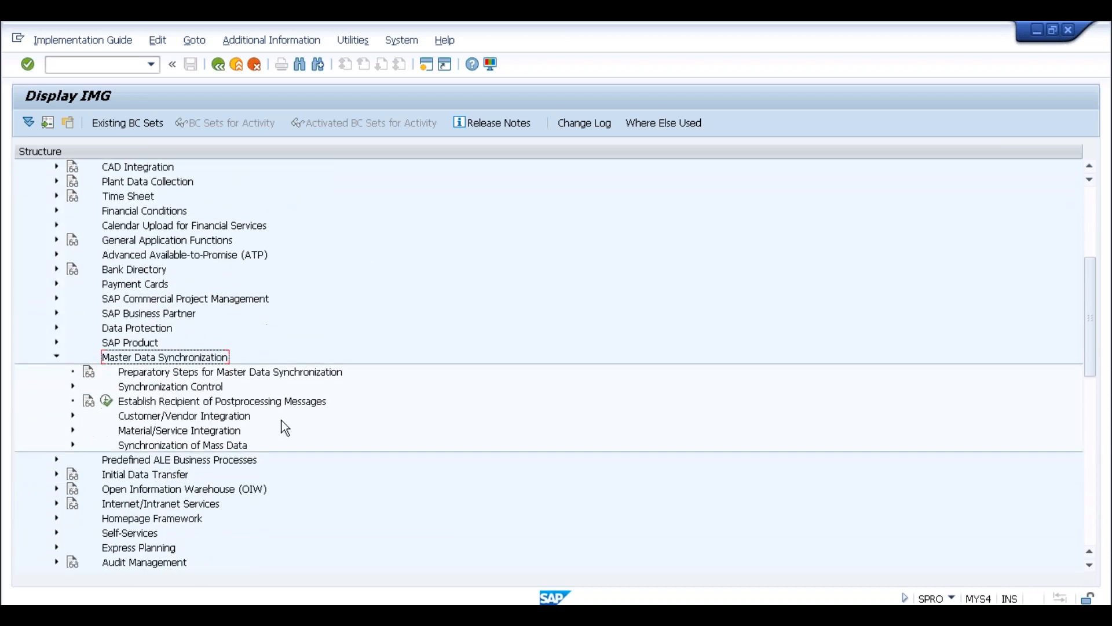
left_click(191, 421)
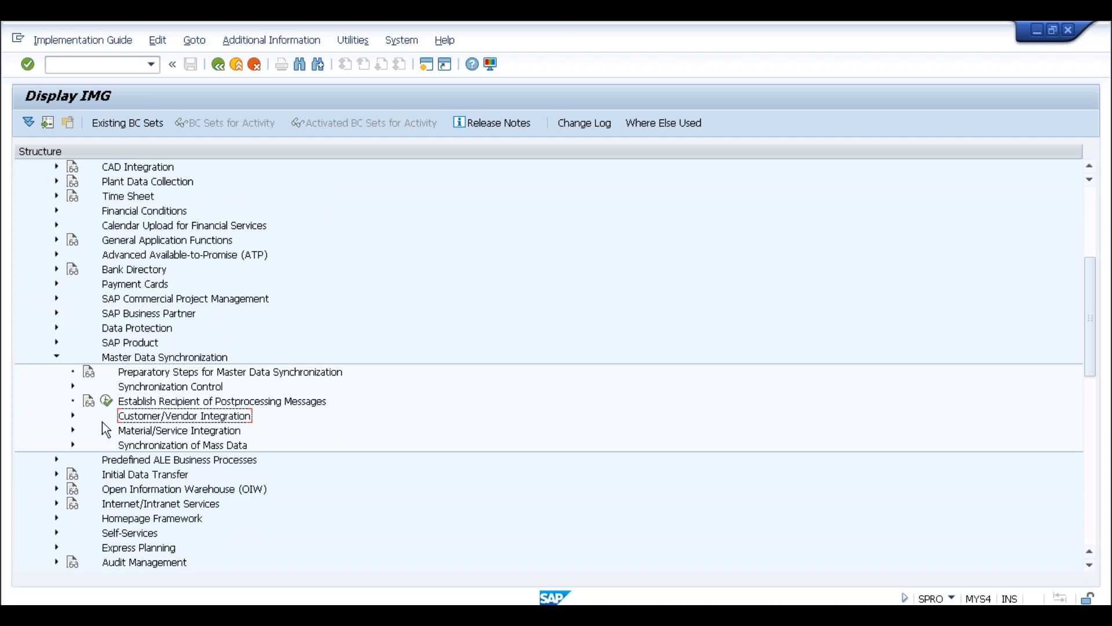
left_click(73, 415)
scroll(255, 357, "down", 3)
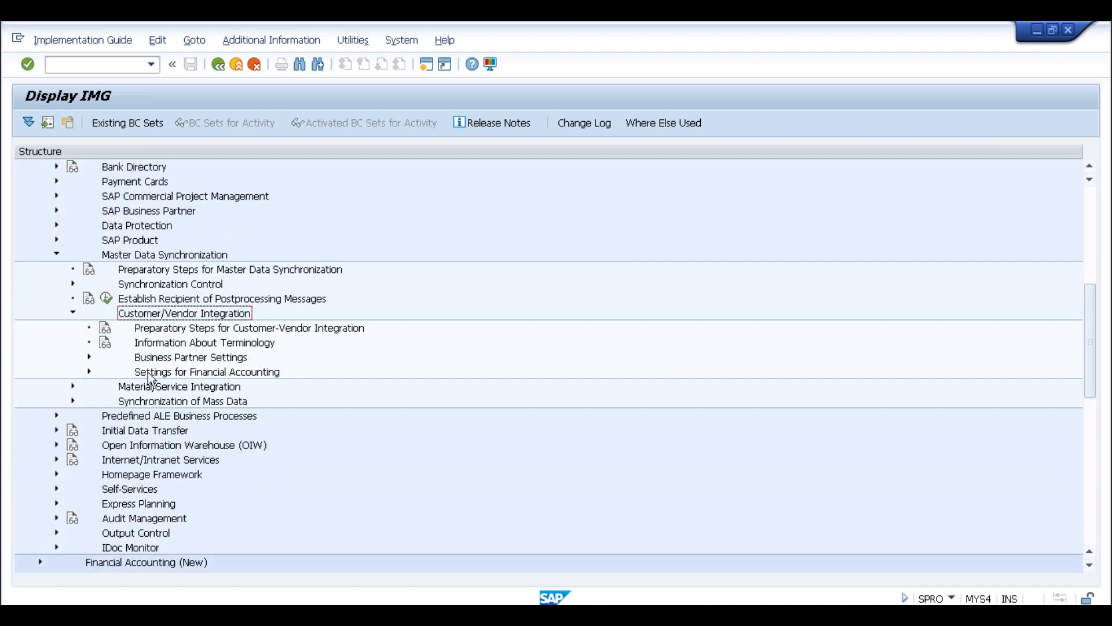
Step: Drill through Settings for Customer Integration > Field Assignment > Assign Keys to the BP-to-Customer number assignment
left_click(87, 358)
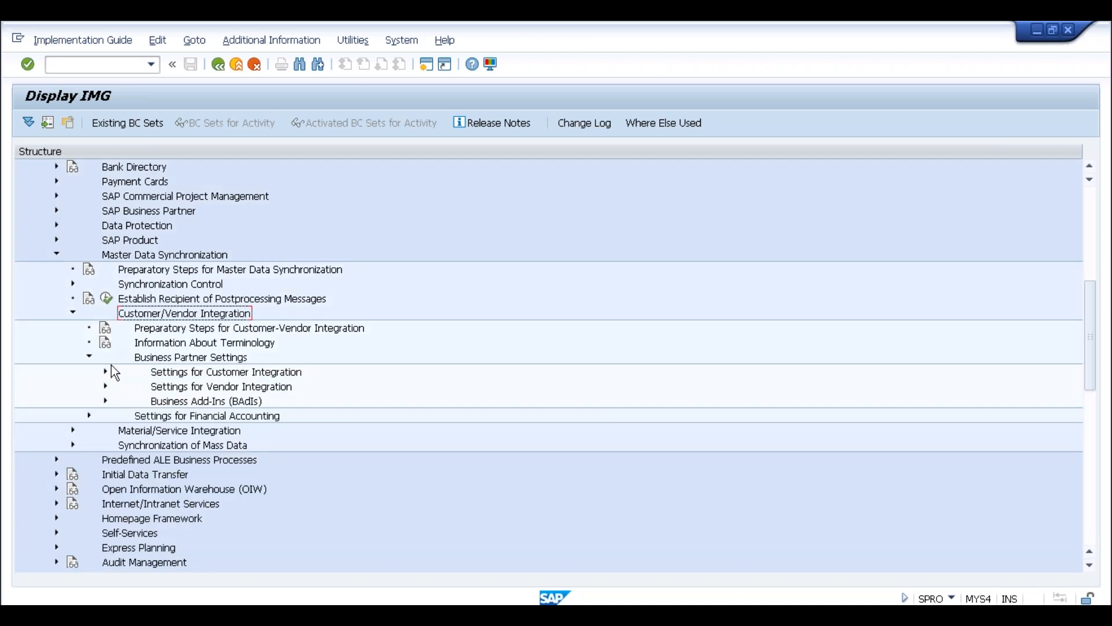
left_click(183, 387)
left_click(184, 373)
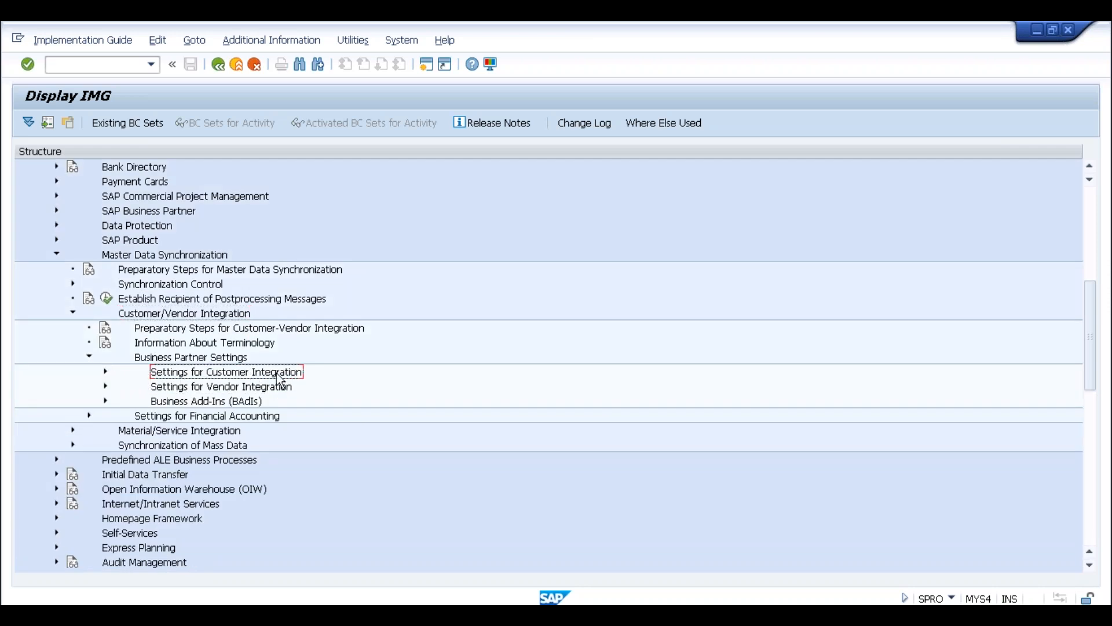
left_click(255, 387)
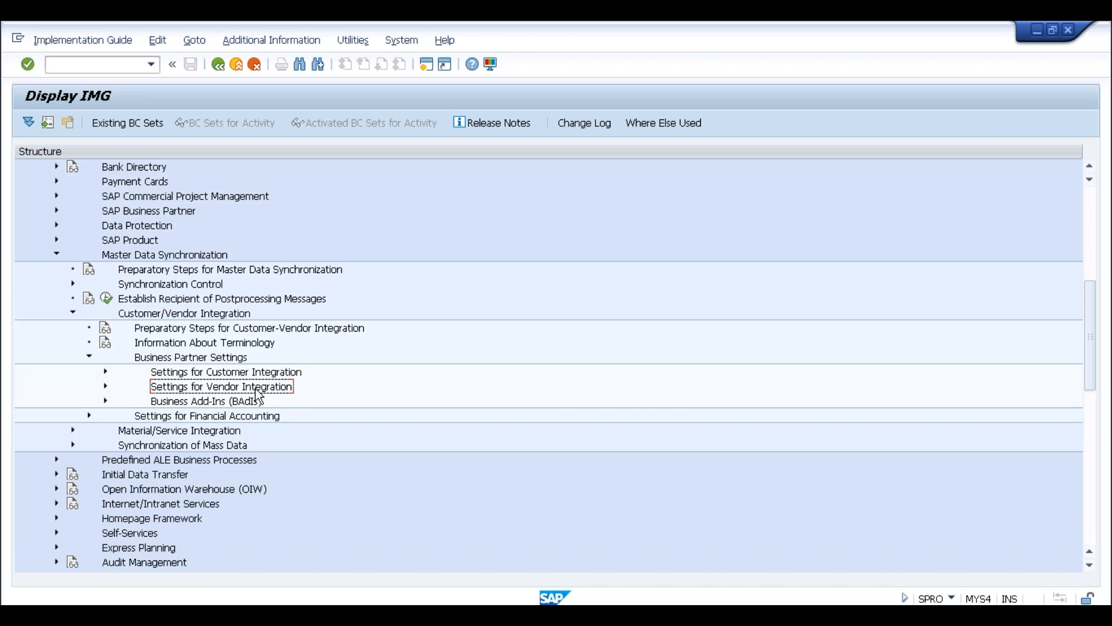
left_click(223, 374)
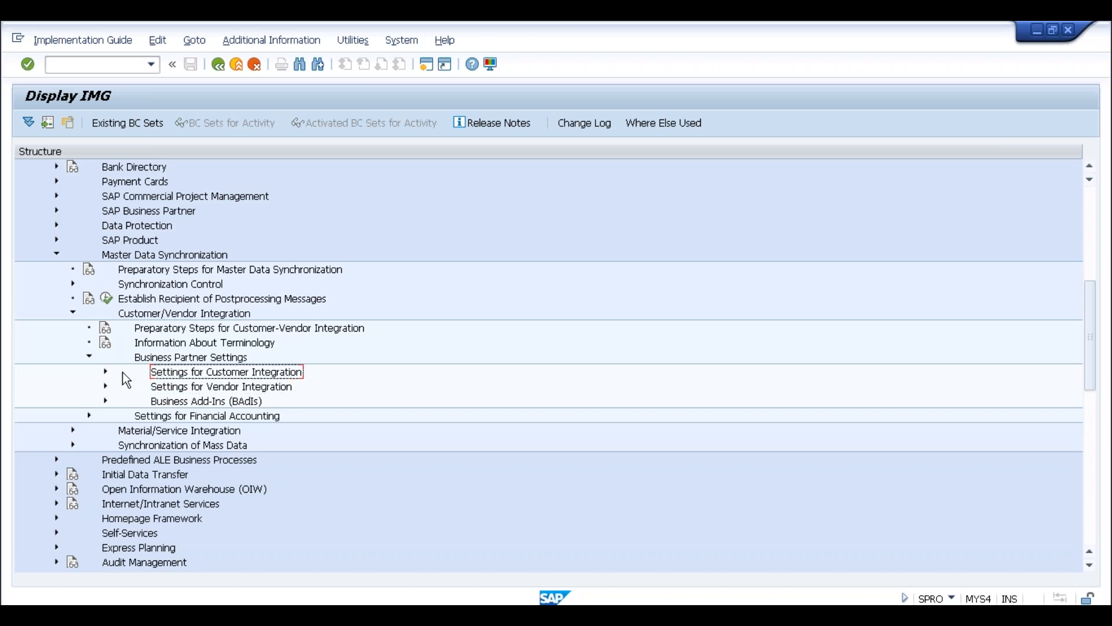
left_click(105, 371)
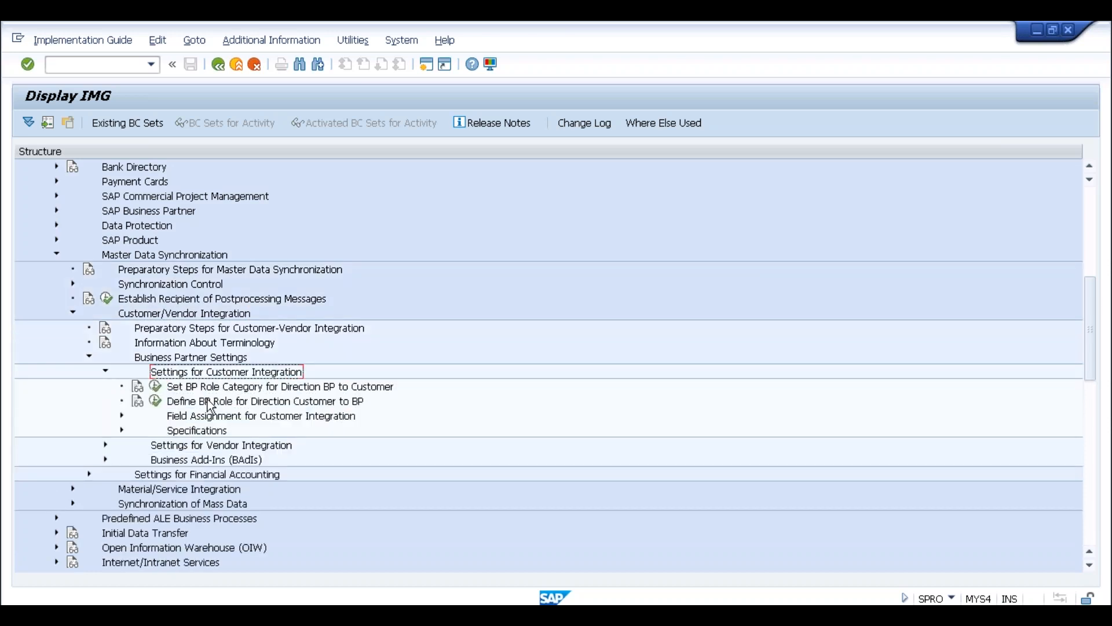
left_click(121, 415)
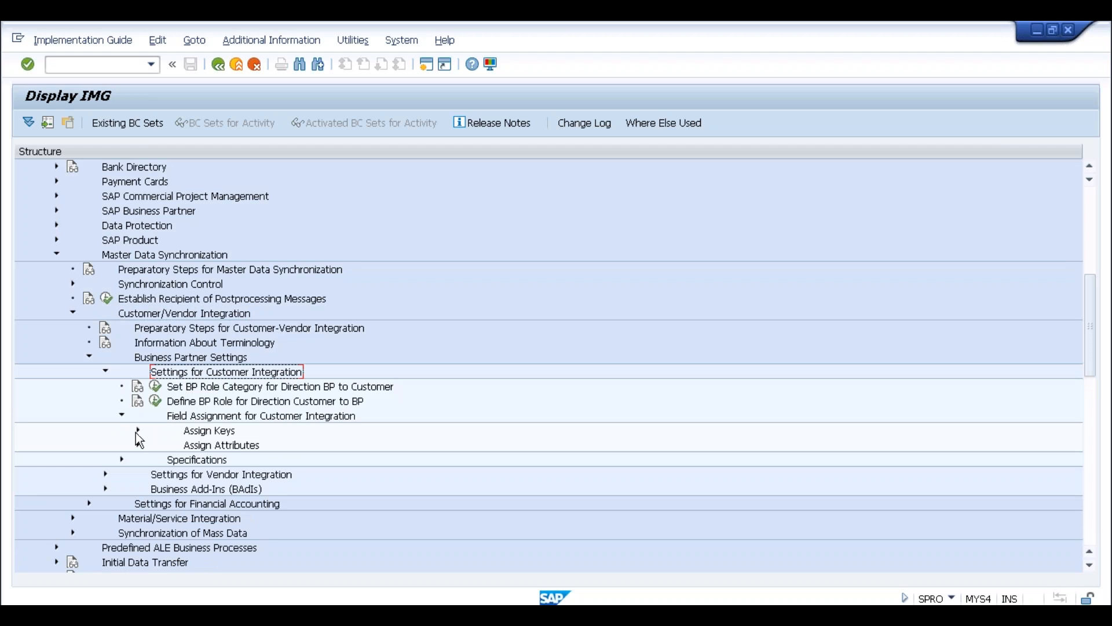
left_click(137, 432)
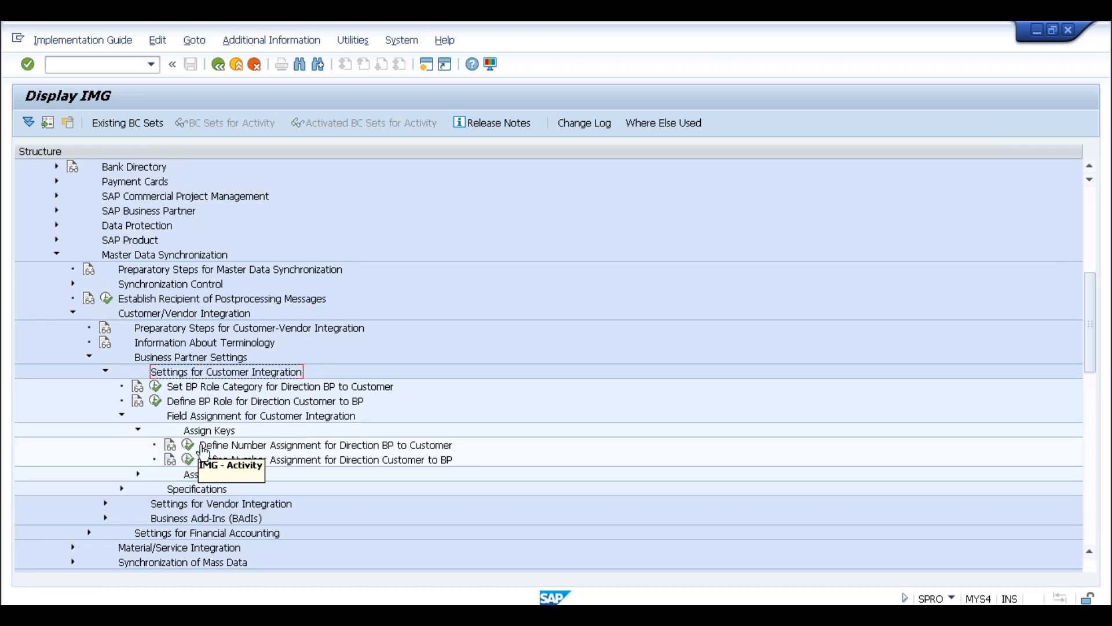
left_click(270, 446)
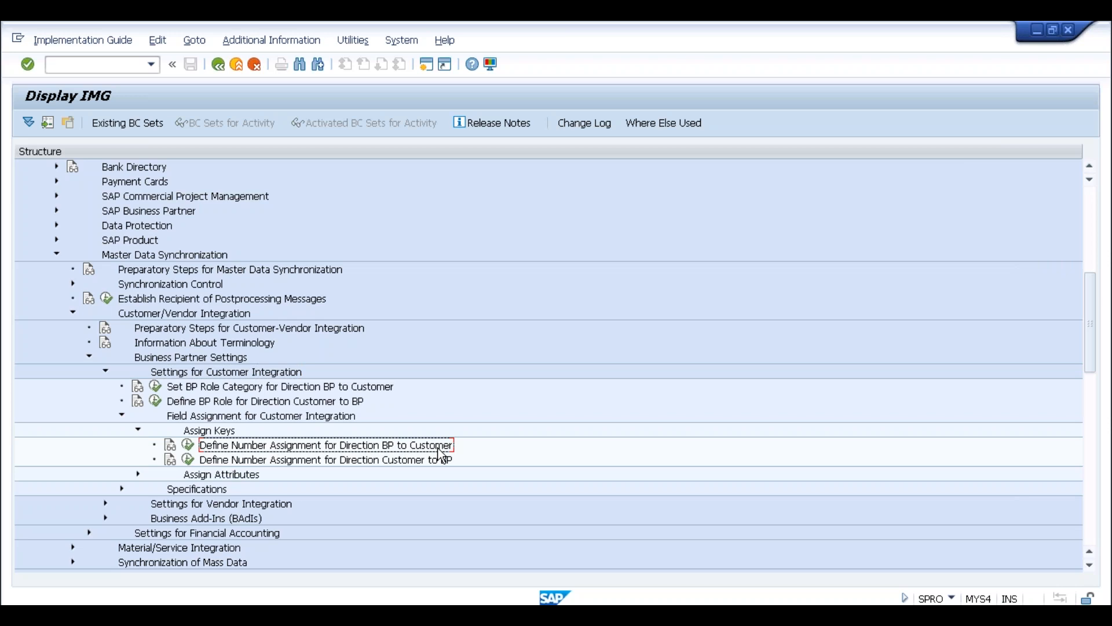
Step: Review the 27-entry BP-to-Customer number assignment table, widening Short name, then switch to BP 70102
left_click(188, 445)
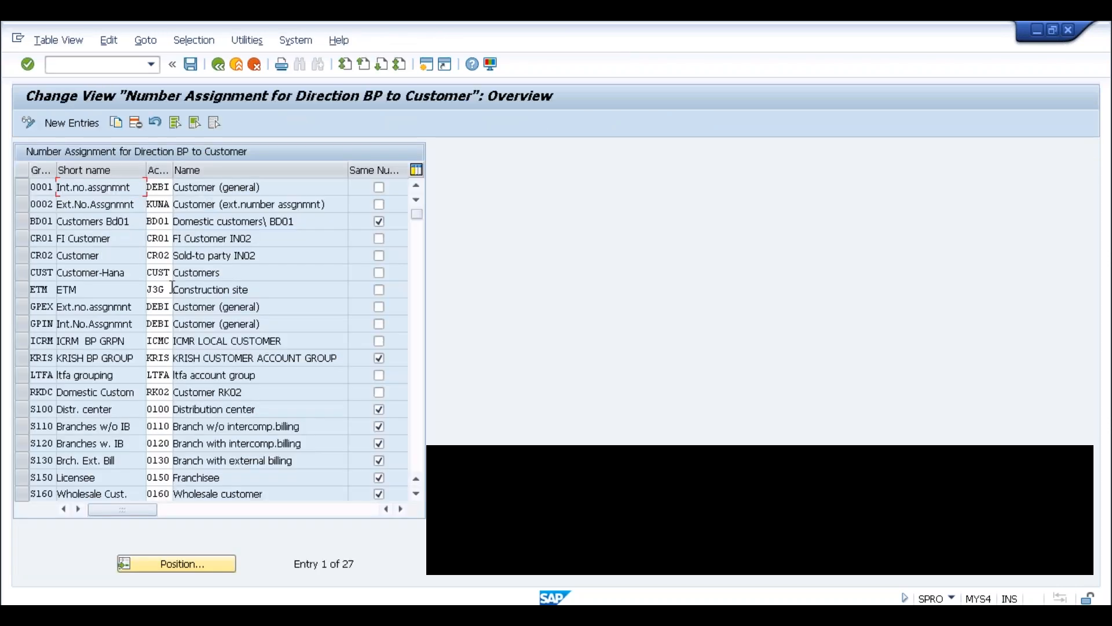
left_click(42, 187)
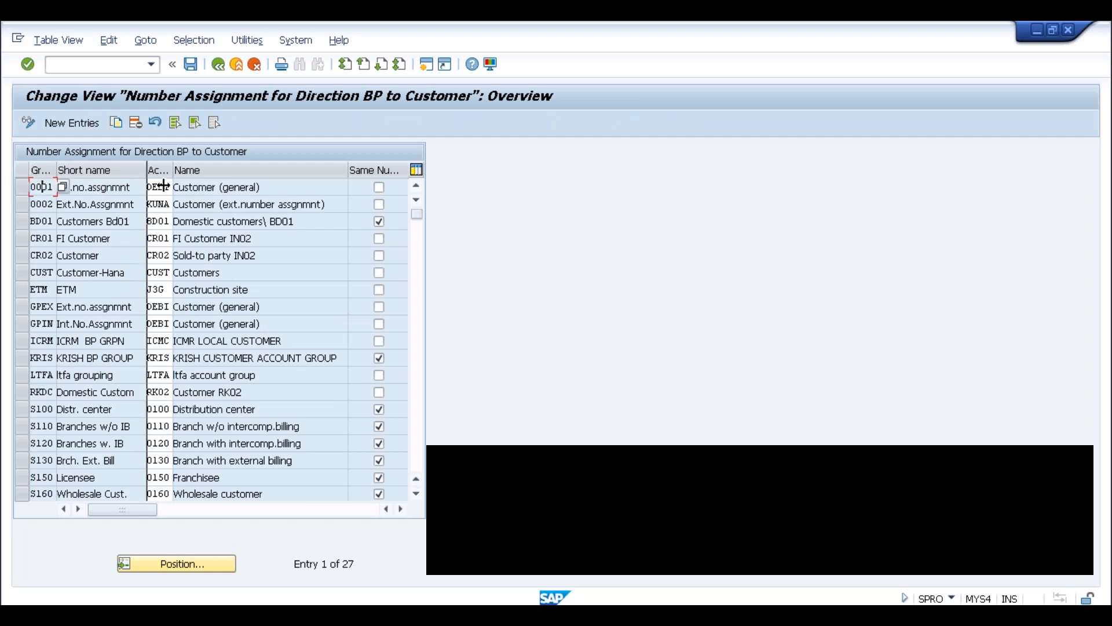
left_click_drag(145, 185, 164, 186)
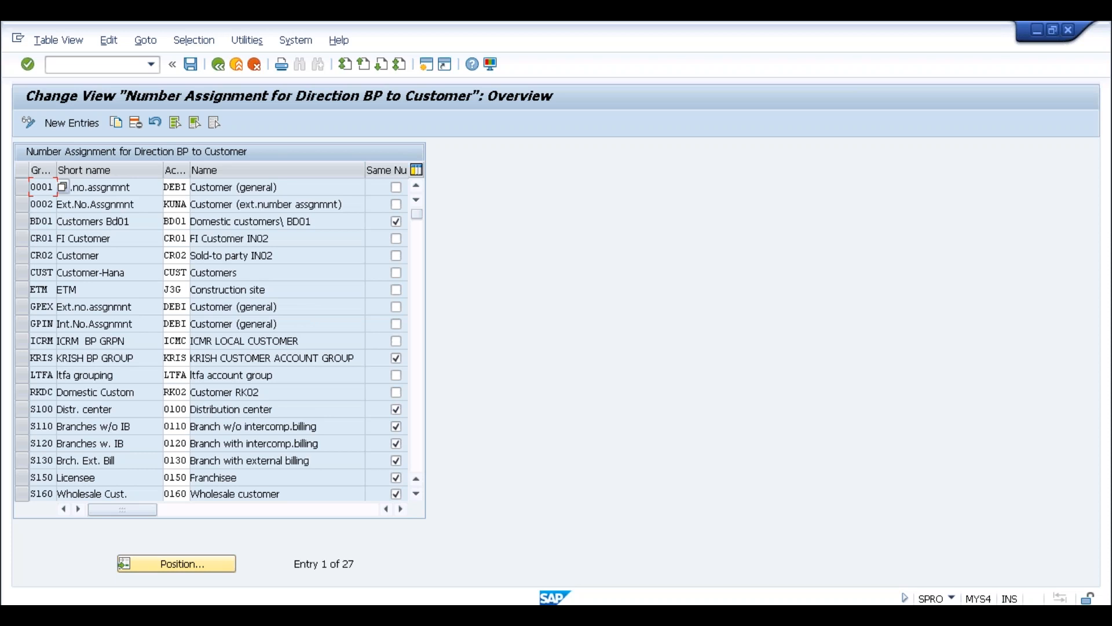
key("alt+Tab")
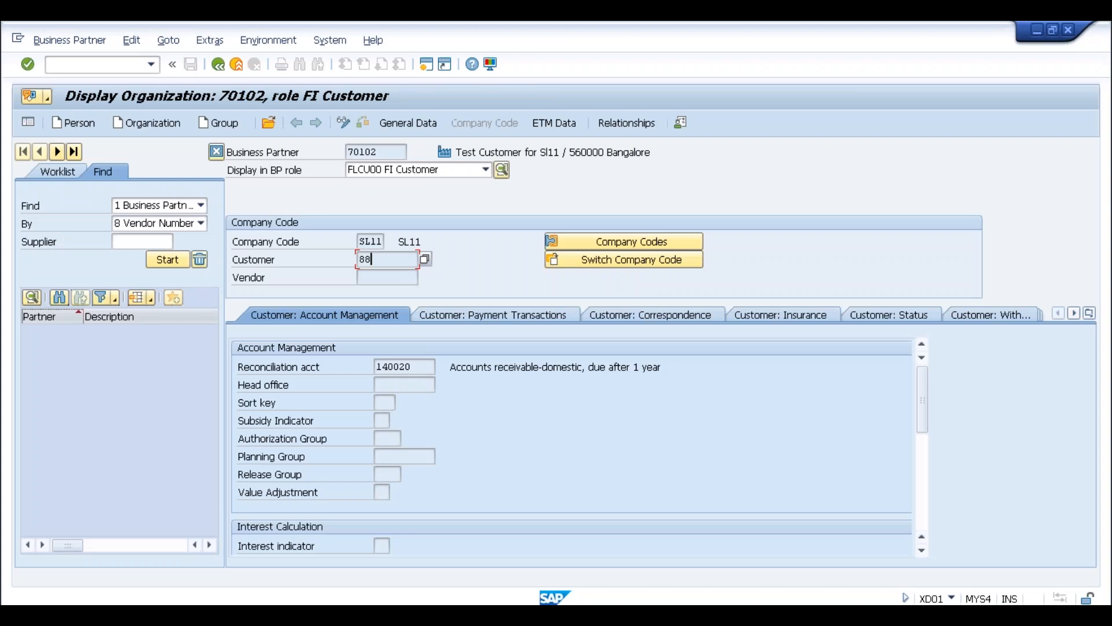
Step: Start a new organization with grouping 0001 Internal number assignment, then return to the number assignment table
left_click(160, 124)
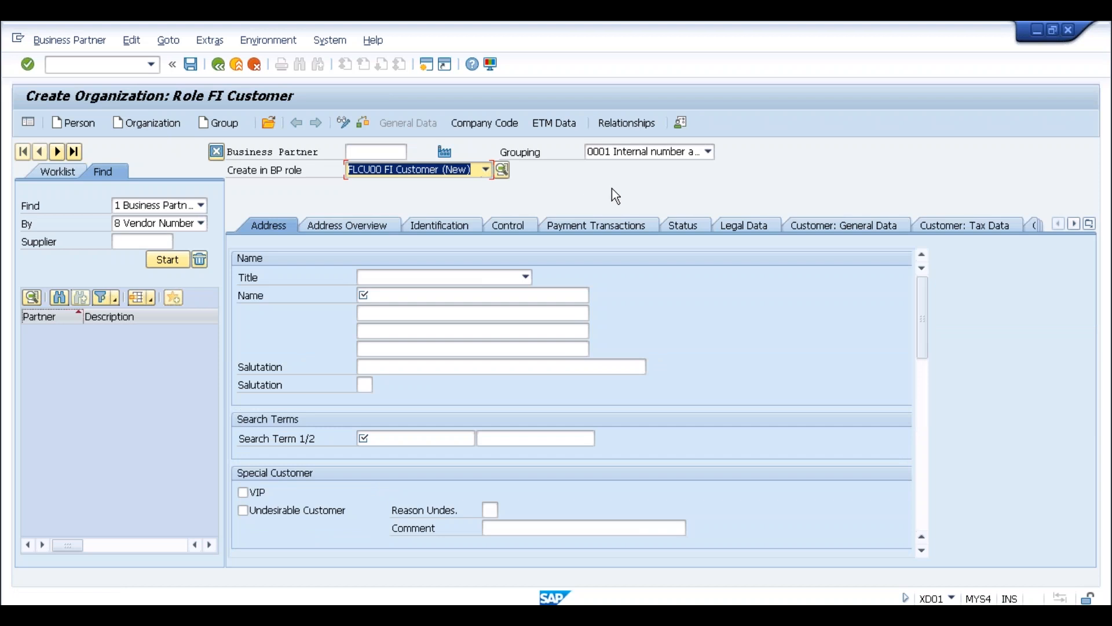
left_click(608, 155)
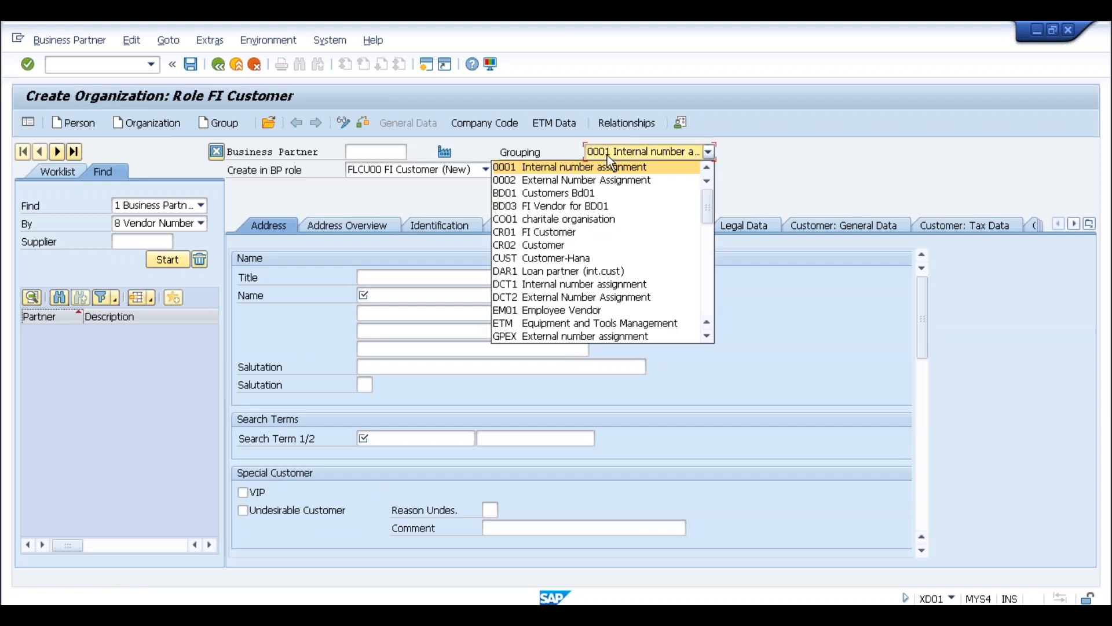
left_click(559, 168)
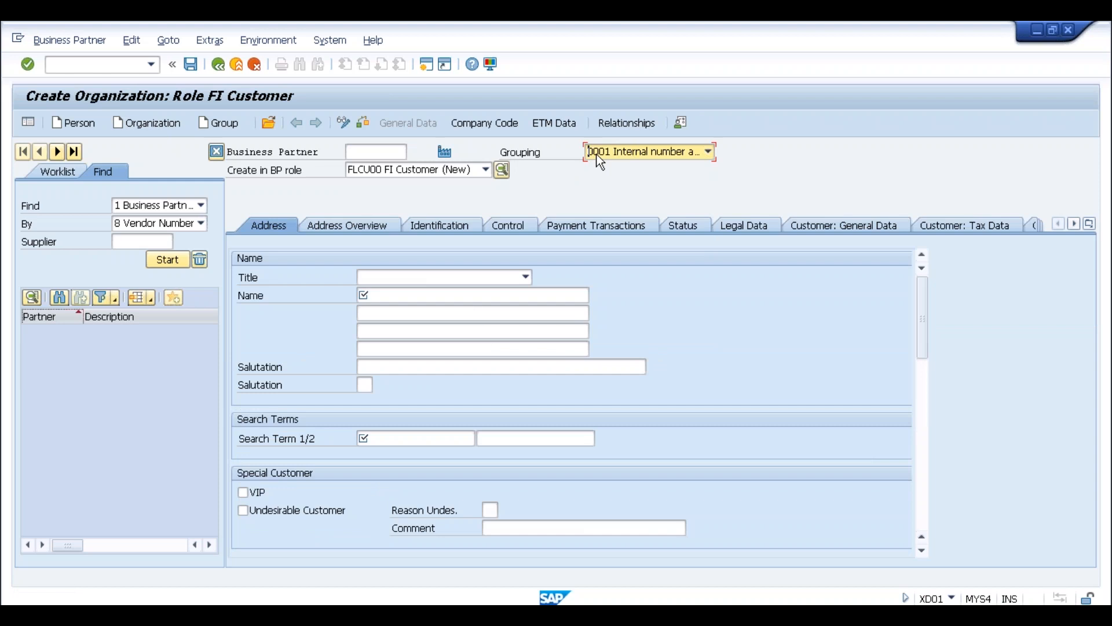
key("shift+Tab")
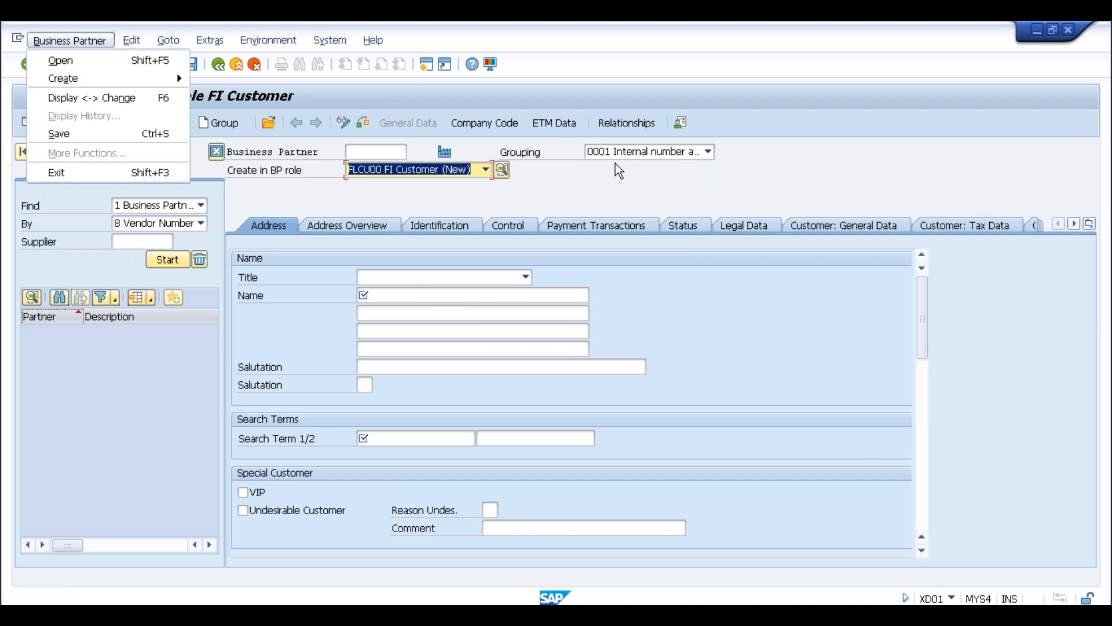
key("alt+Tab")
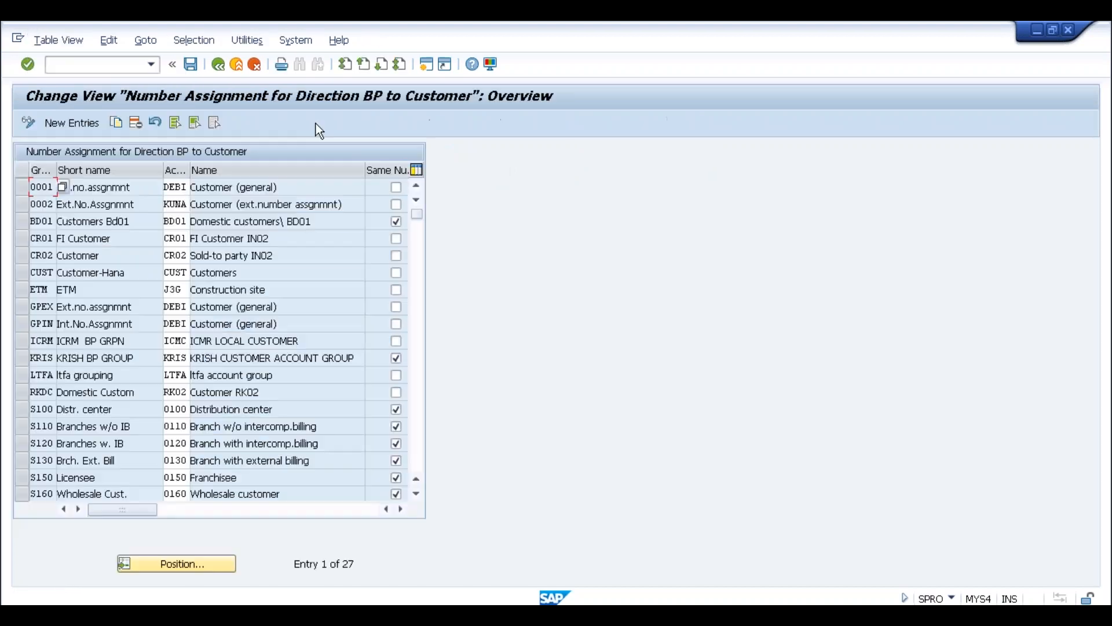
Step: Check in Define Groupings and Assign Number Ranges that grouping 0001 uses BP range 07
left_click(218, 64)
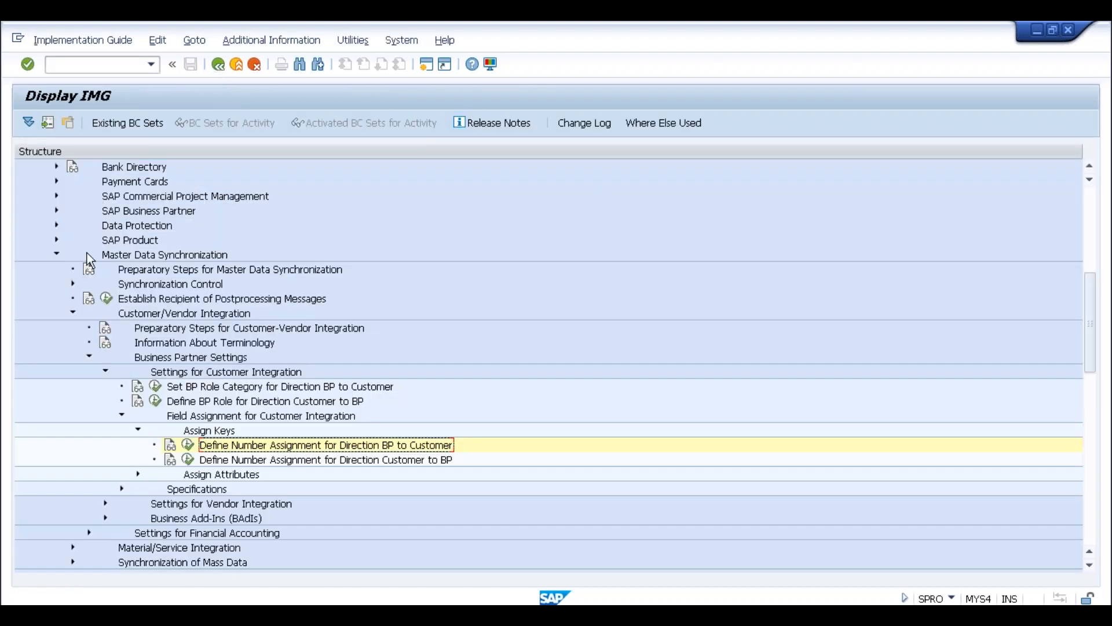
left_click(57, 212)
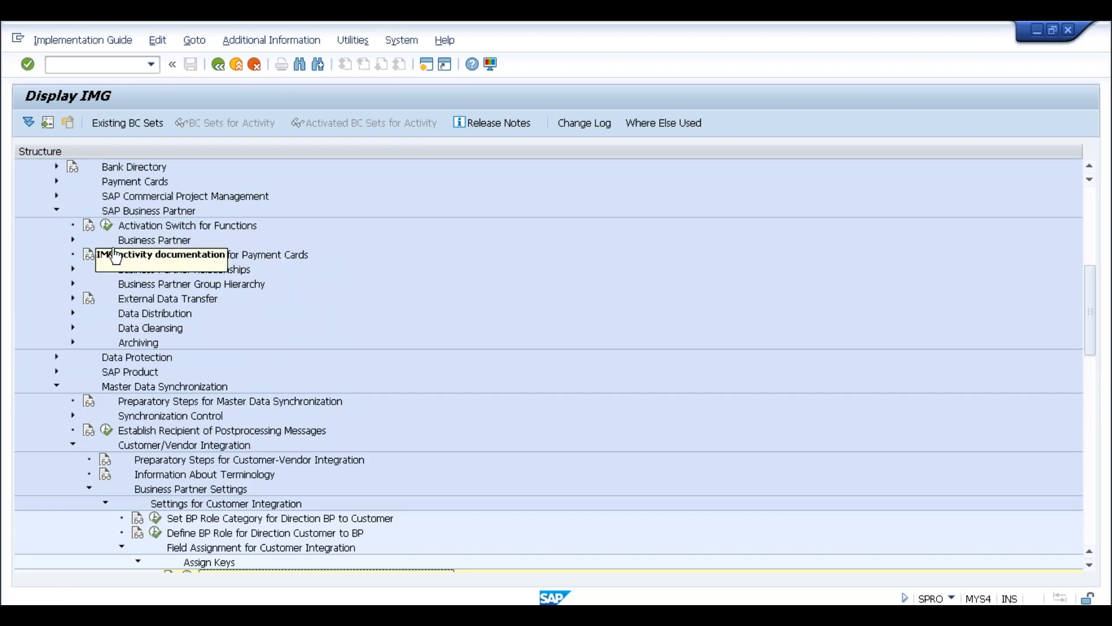
left_click(74, 239)
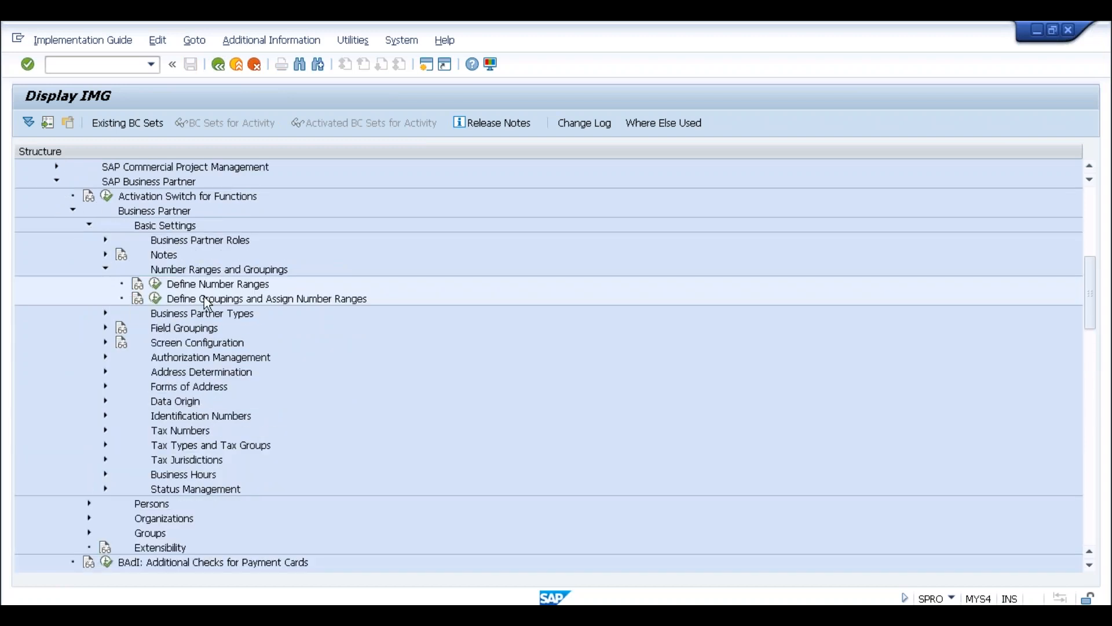
left_click(155, 298)
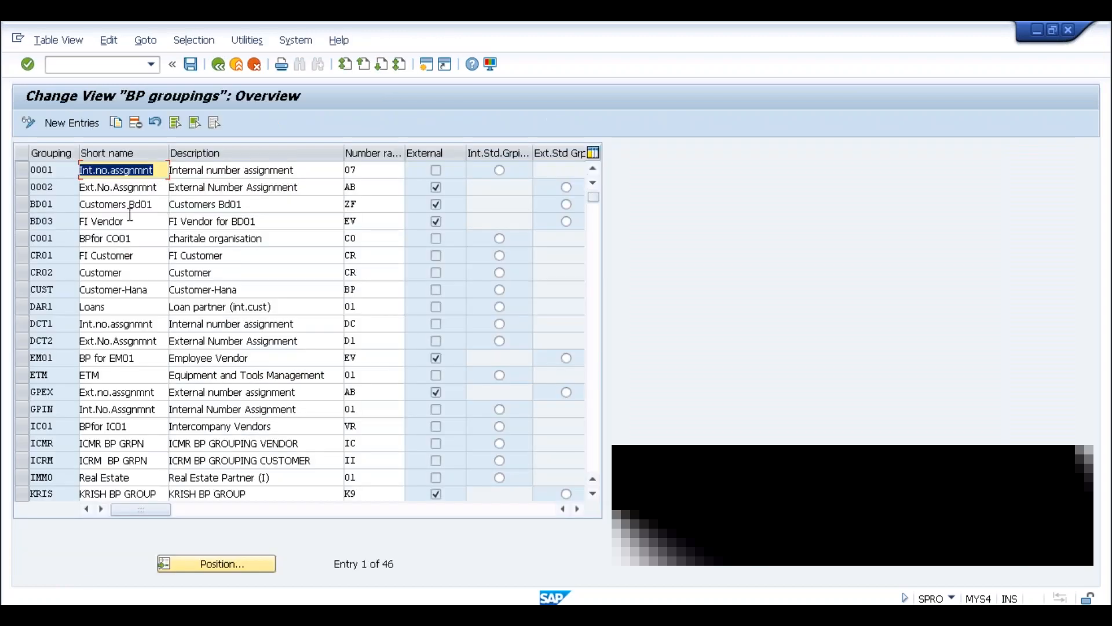
left_click(359, 173)
left_click(216, 65)
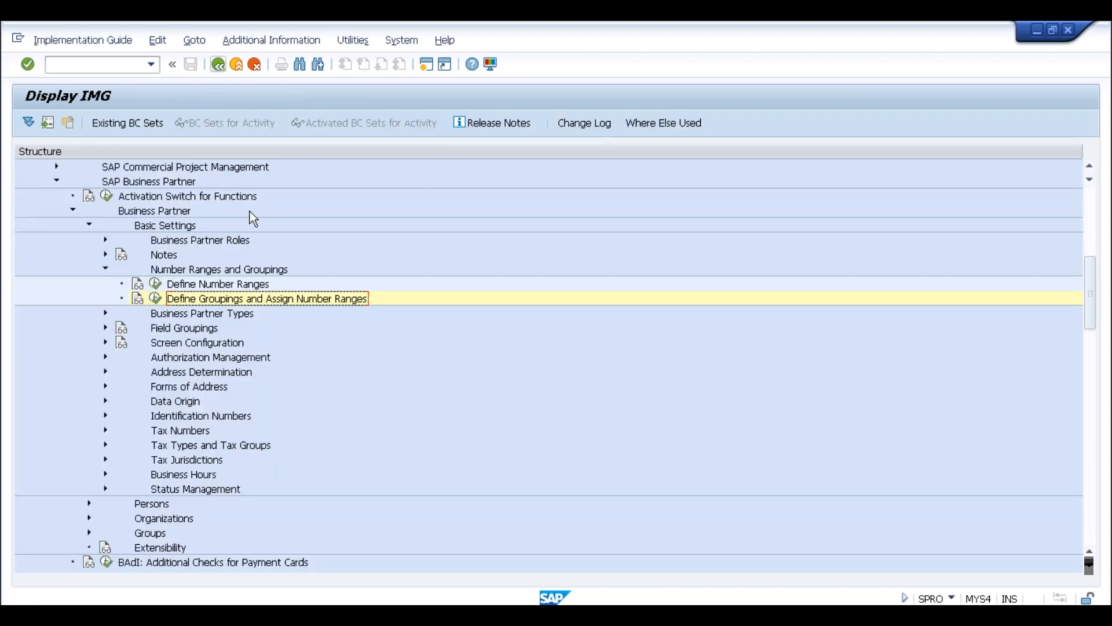
left_click(155, 284)
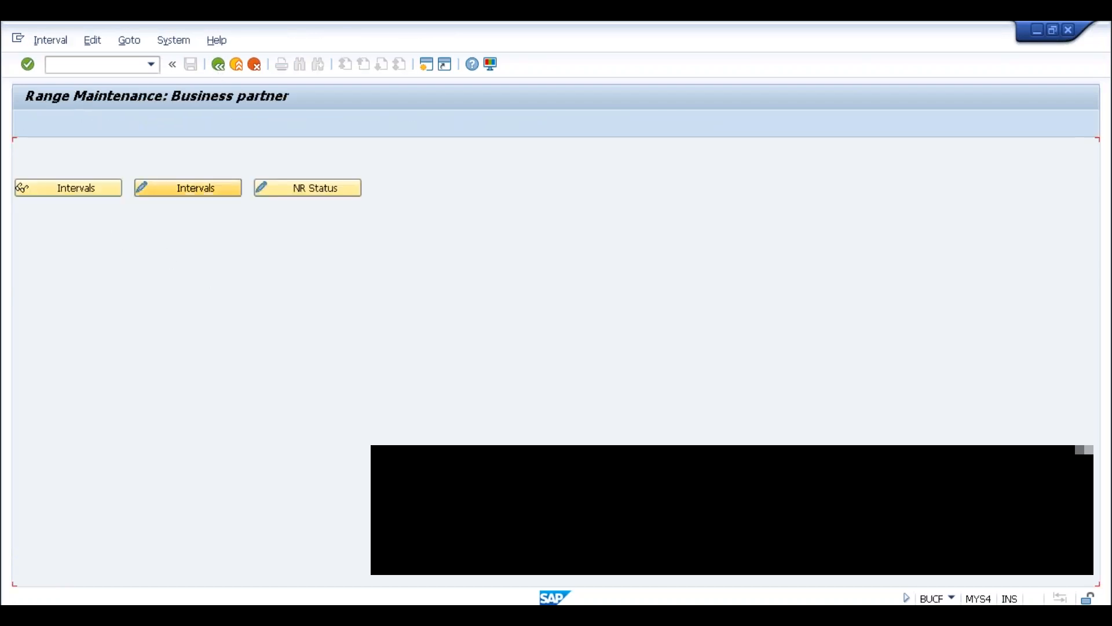
left_click(162, 187)
left_click(137, 208)
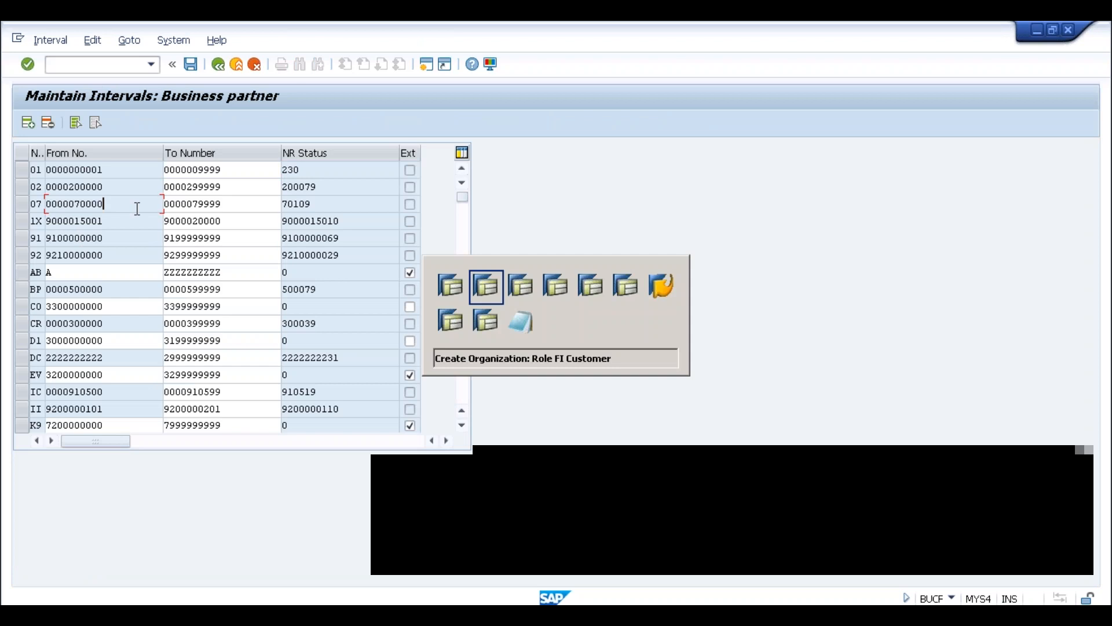
key("alt+Tab")
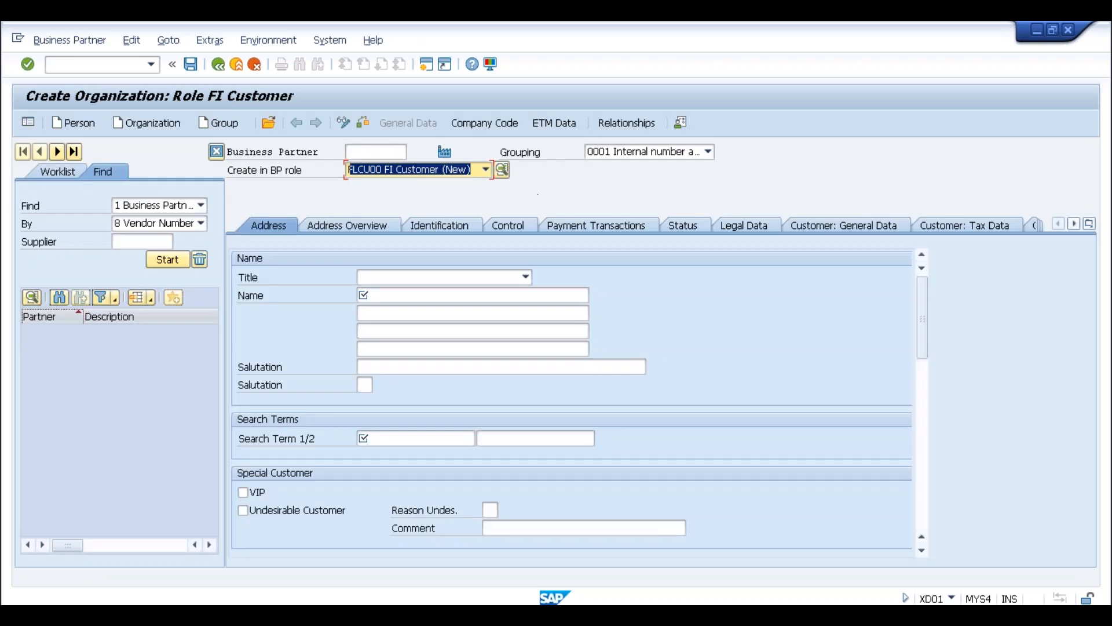
Step: Set title 0003 Company, name 'Test Customer for Sl11' and search term SL11
left_click(347, 152)
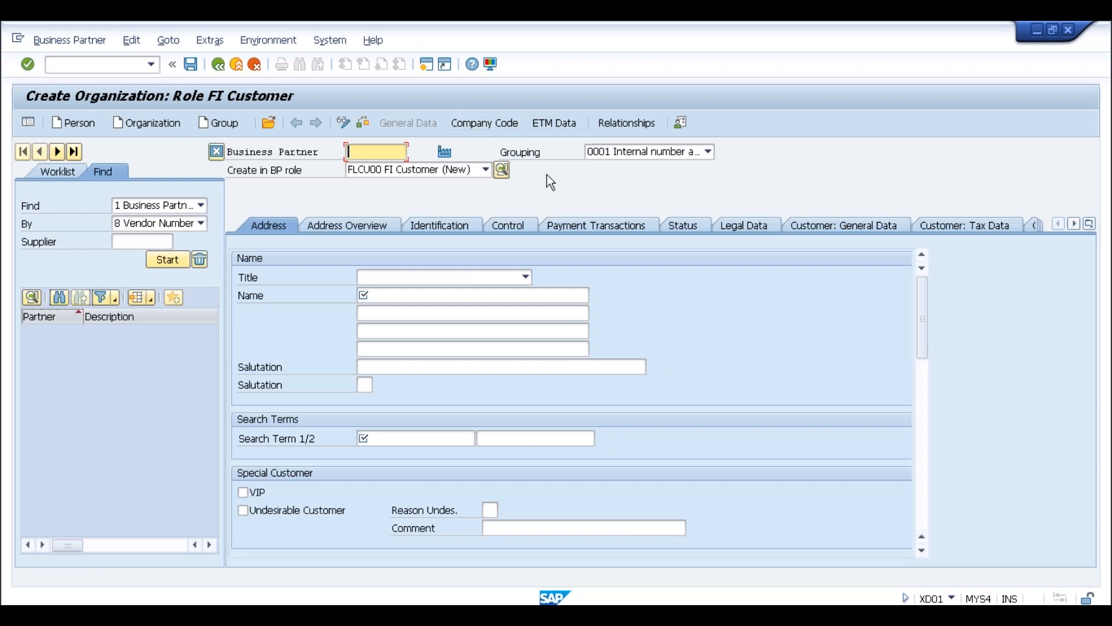
left_click(413, 292)
left_click(415, 282)
left_click(399, 292)
left_click(395, 297)
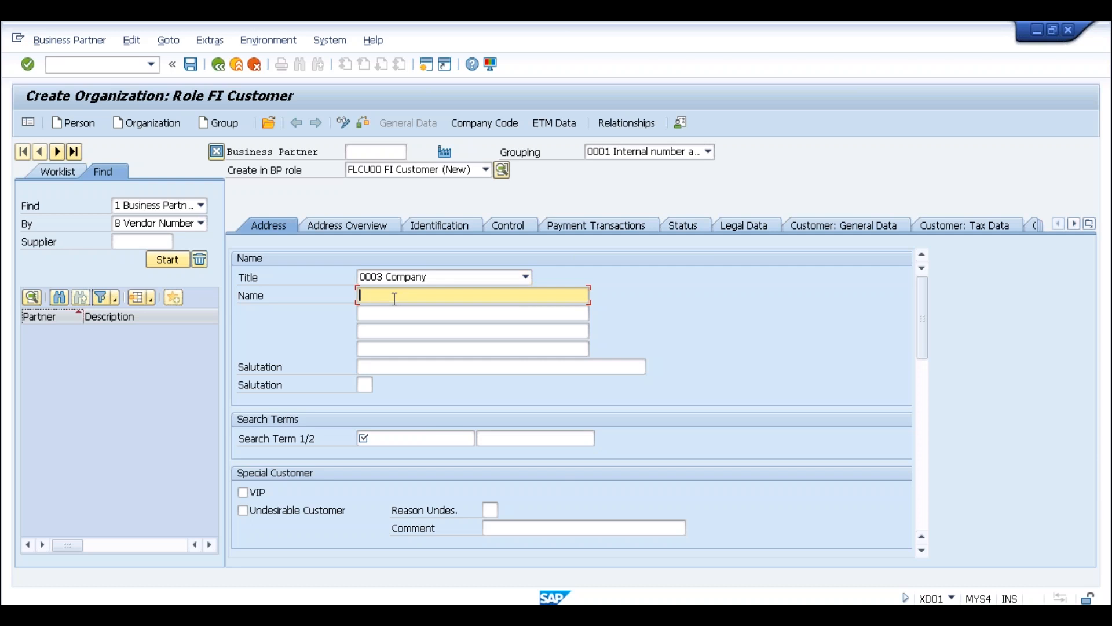
type("Test ")
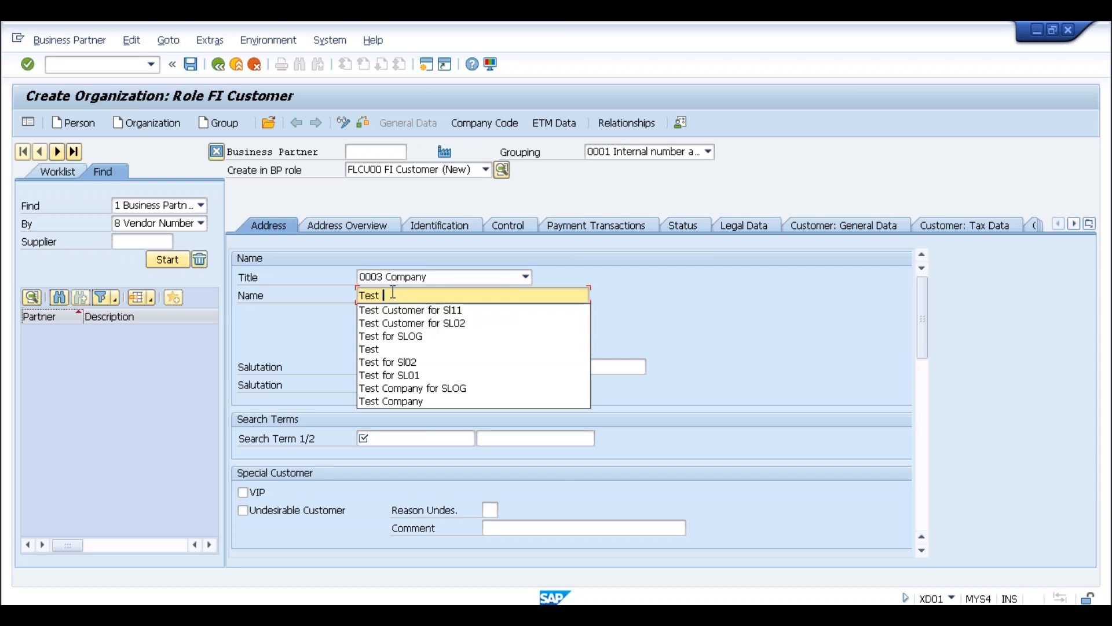
type("Custom")
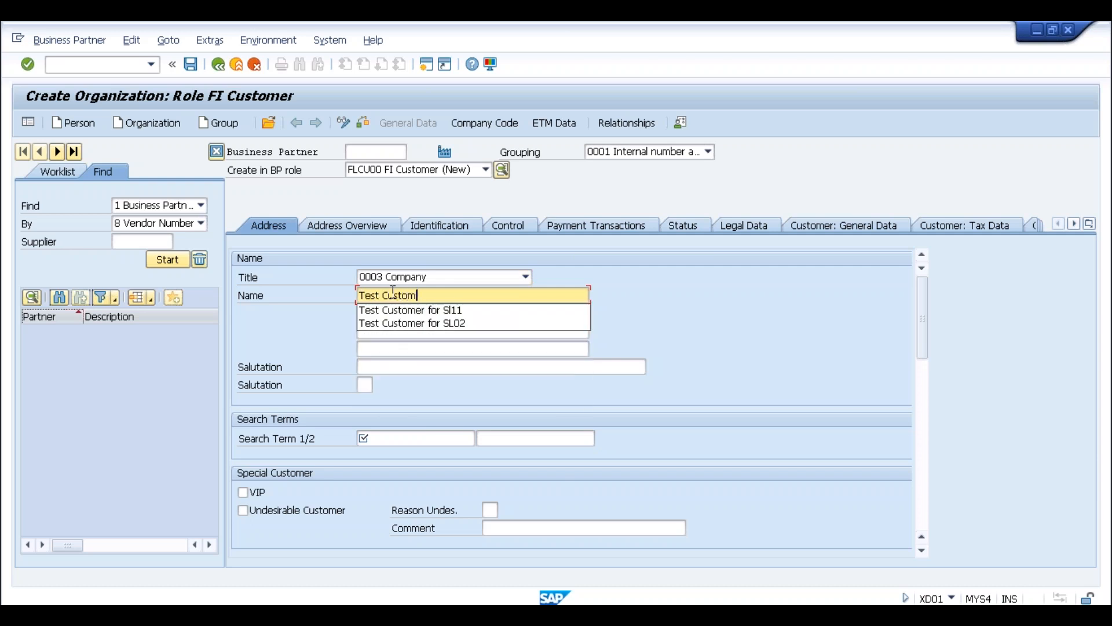
type("er for Sl11")
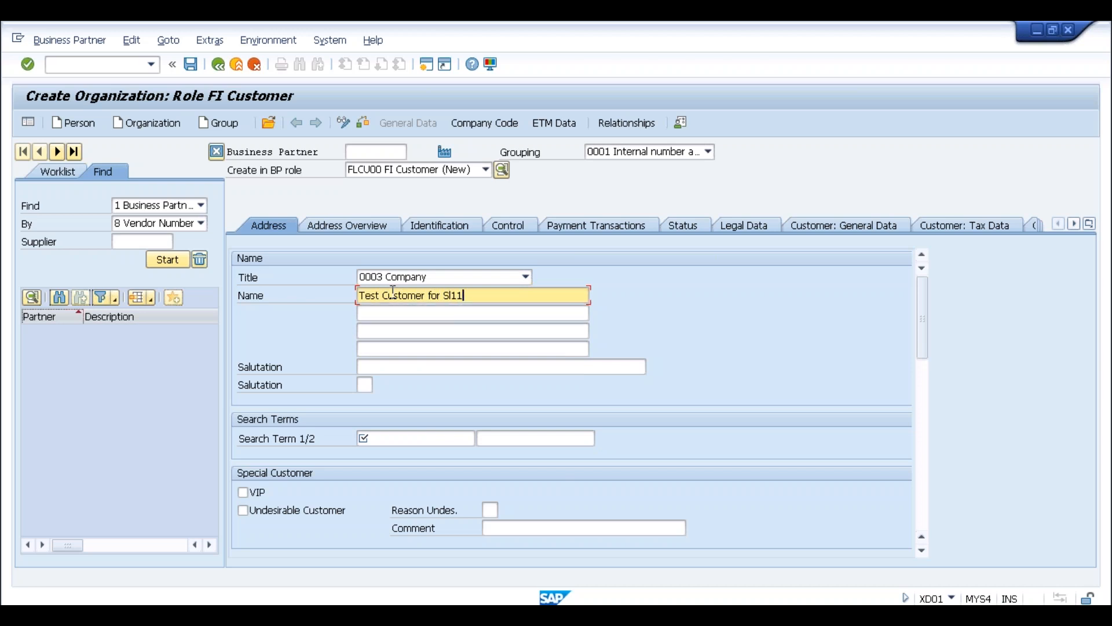
left_click(387, 439)
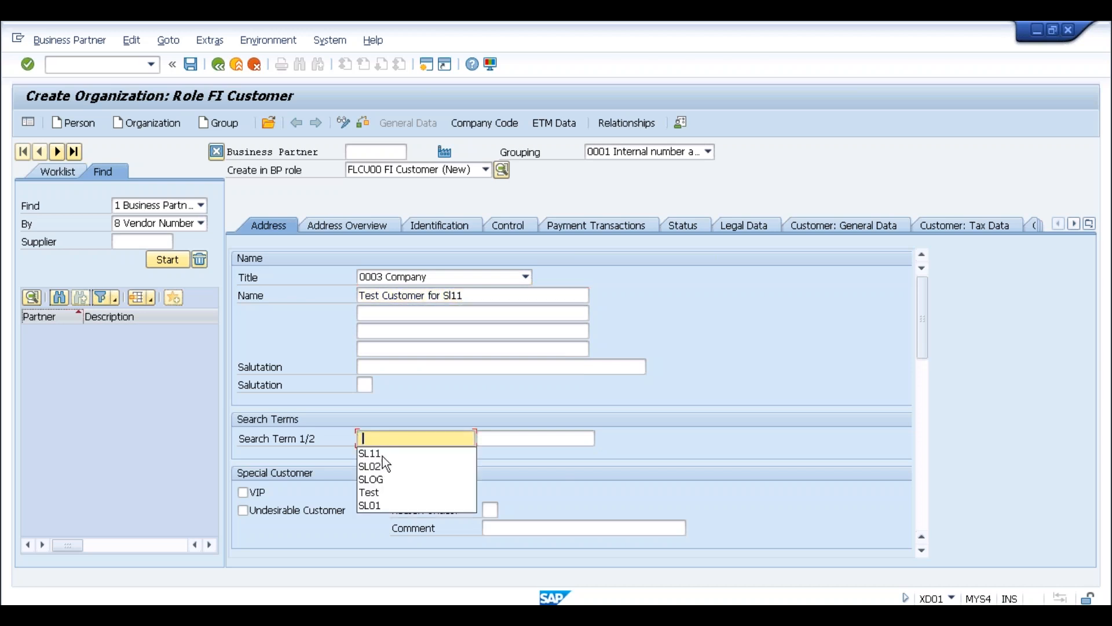
left_click(382, 457)
Step: Enter postal code 560000, city Bangalore and country IN in the address
scroll(399, 442, "down", 5)
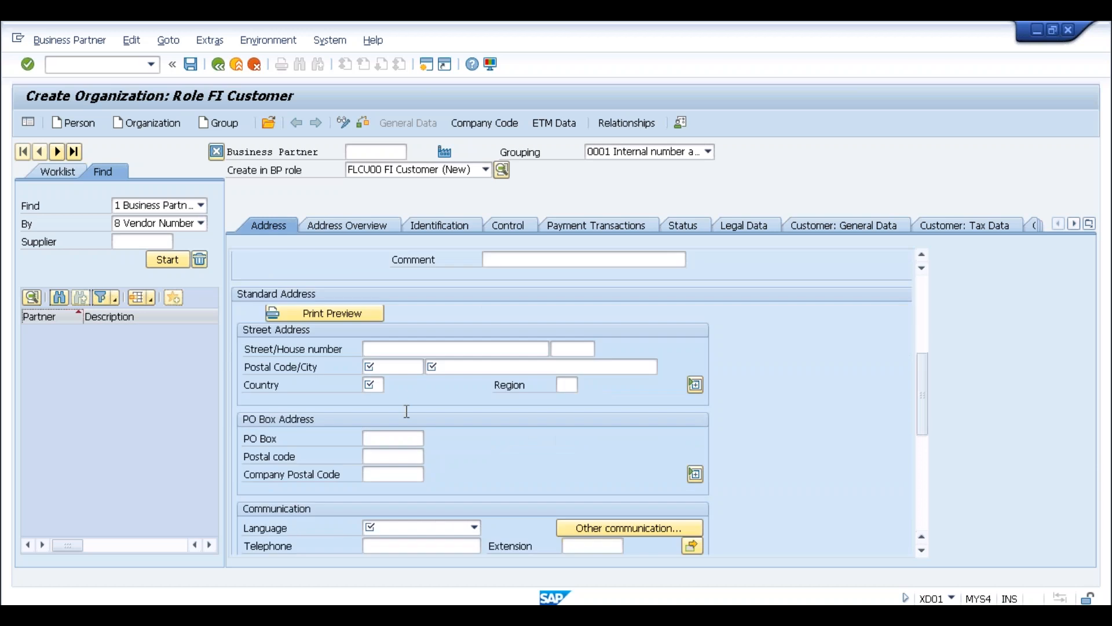
left_click(392, 367)
left_click(390, 392)
key("Tab")
key("Down")
key("Return")
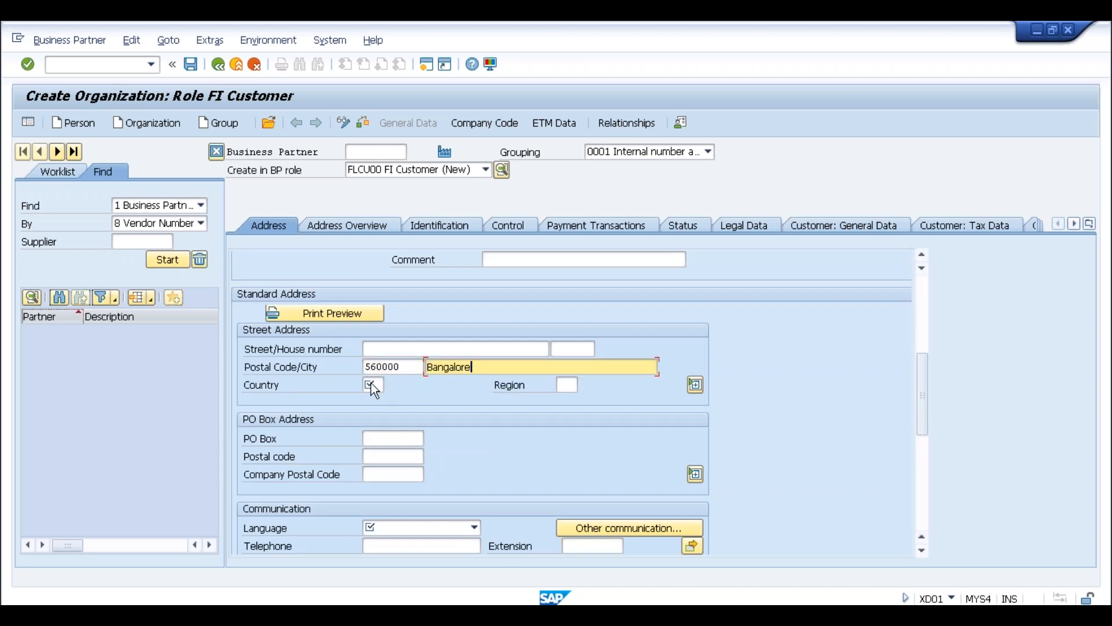
left_click(372, 385)
left_click(372, 401)
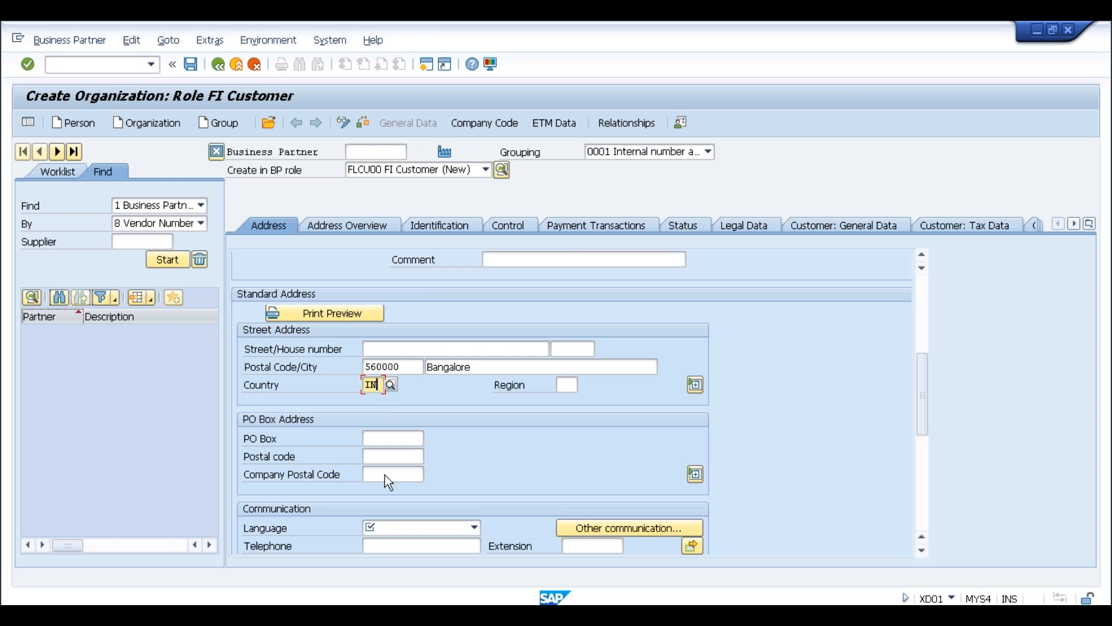
Step: Set the communication language to English and open the SL11 company code data
left_click(374, 527)
key("e")
key("Down")
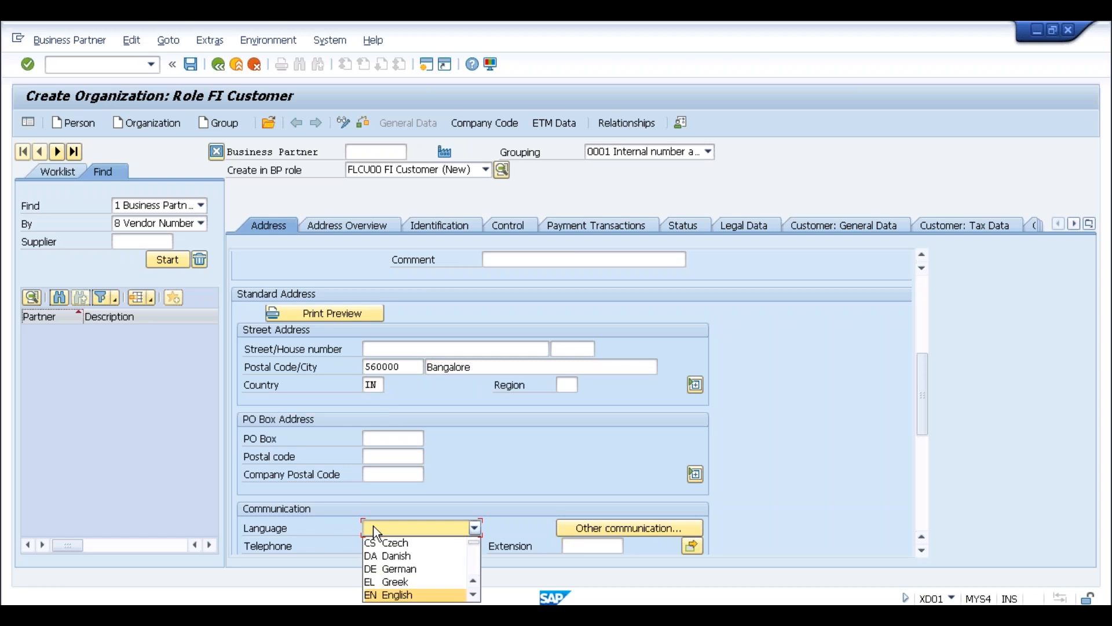
left_click(397, 597)
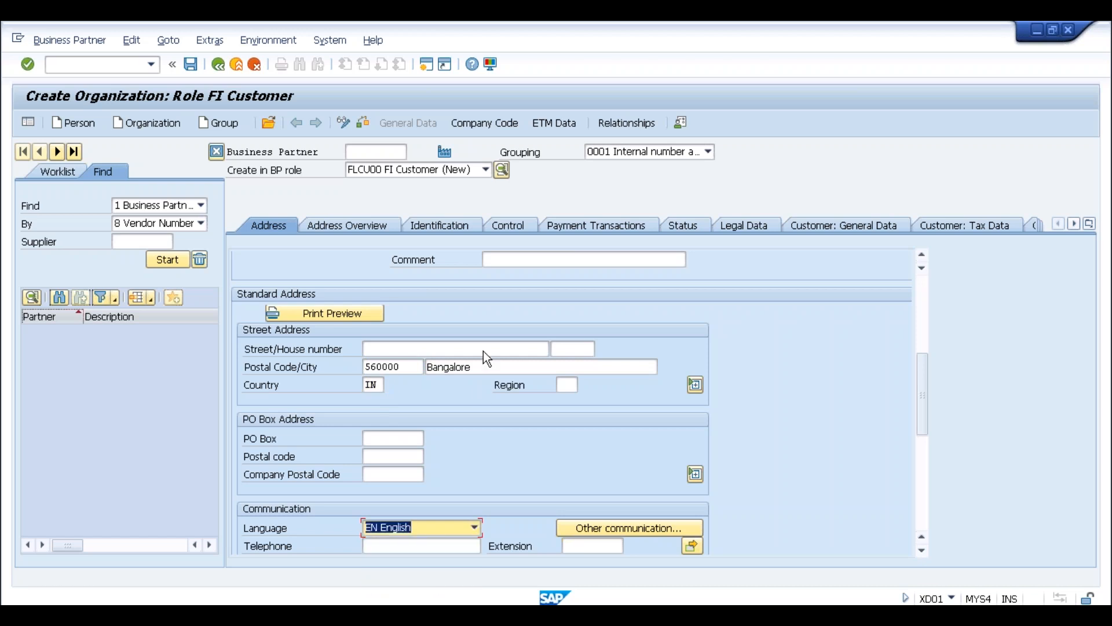
left_click(481, 124)
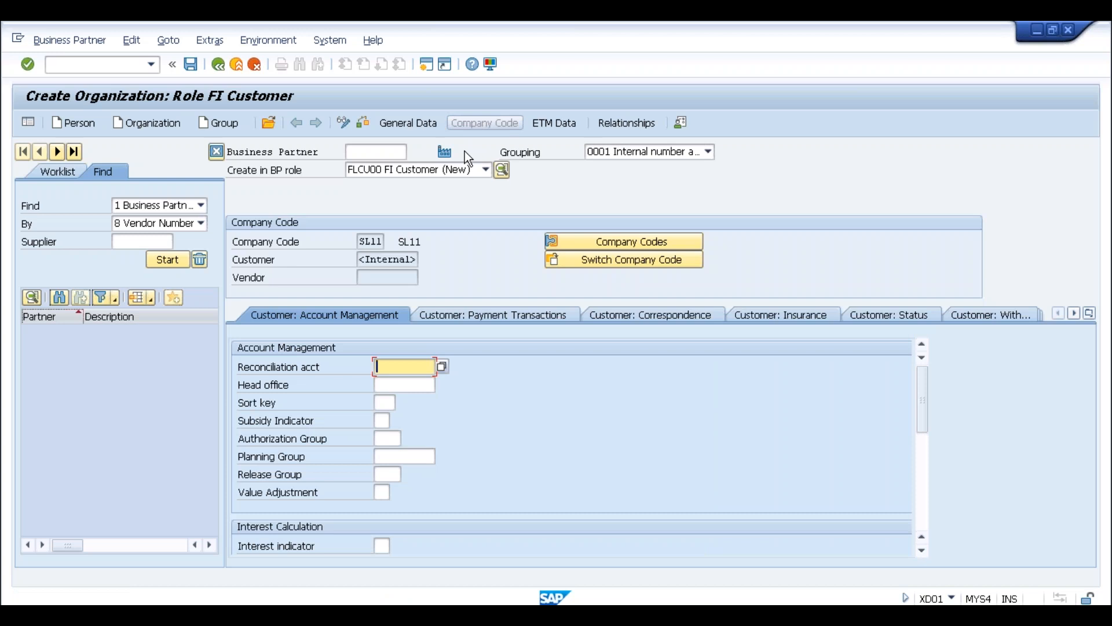
left_click(371, 259)
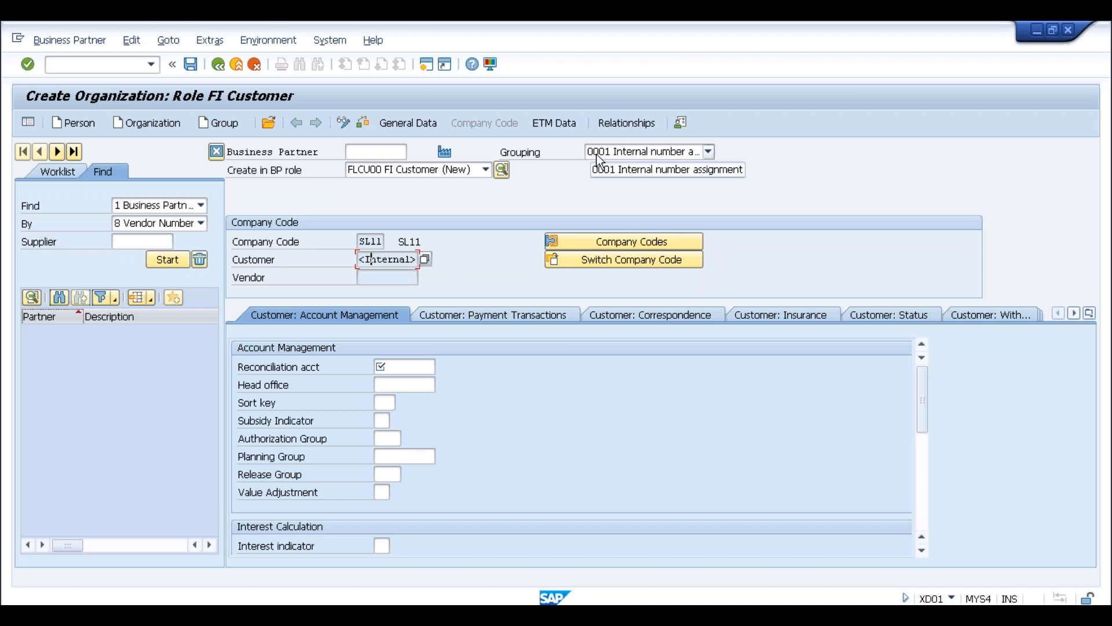
key("alt+Tab")
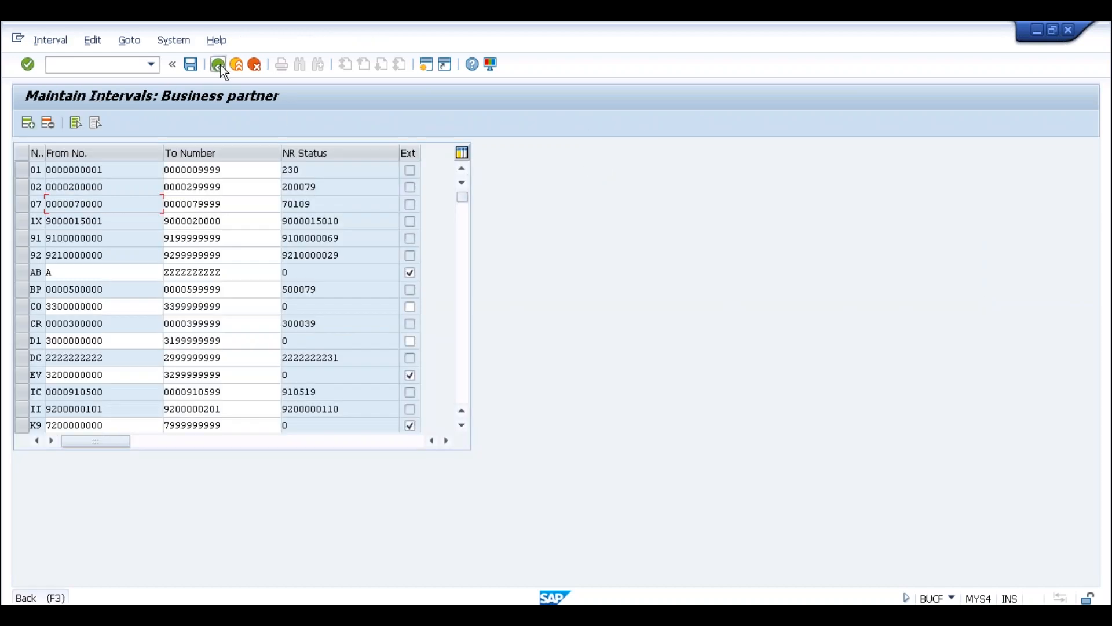
left_click(219, 64)
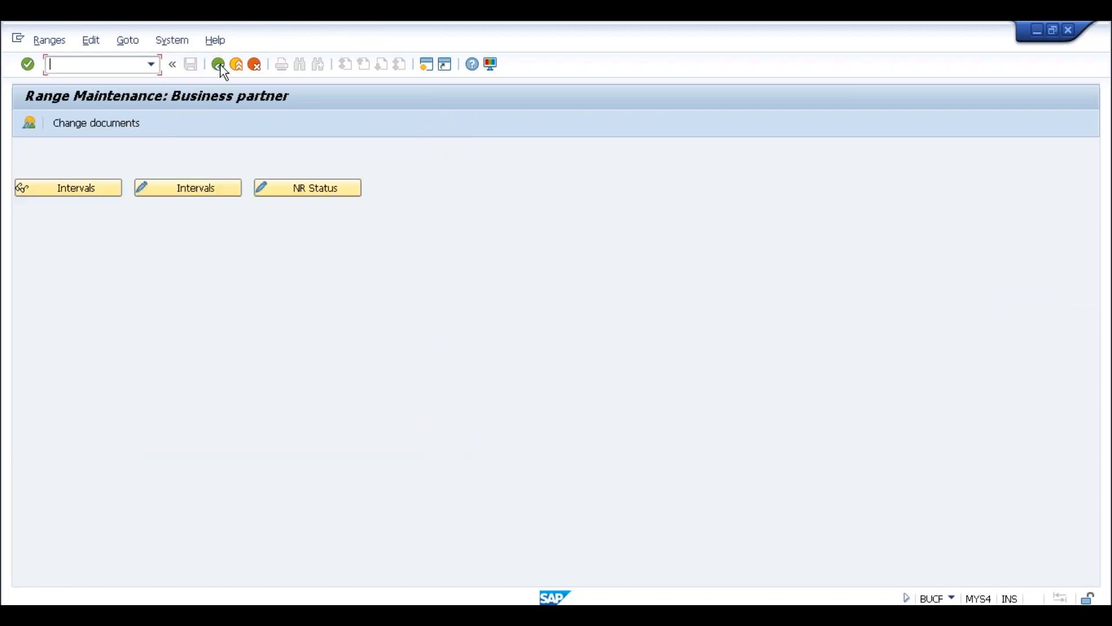
left_click(220, 65)
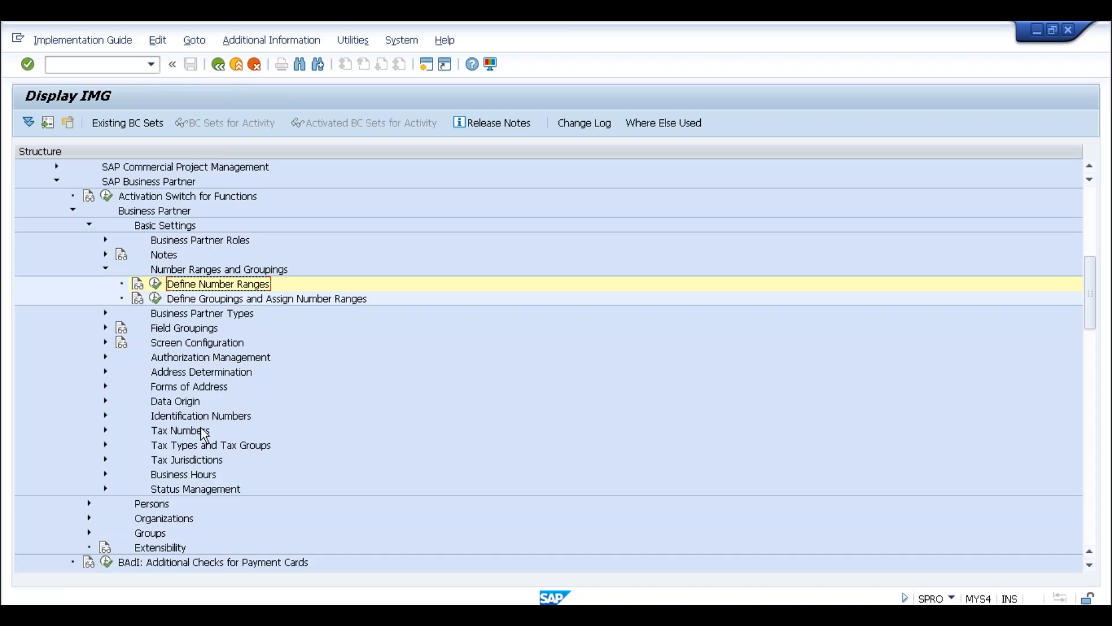
scroll(203, 434, "down", 2)
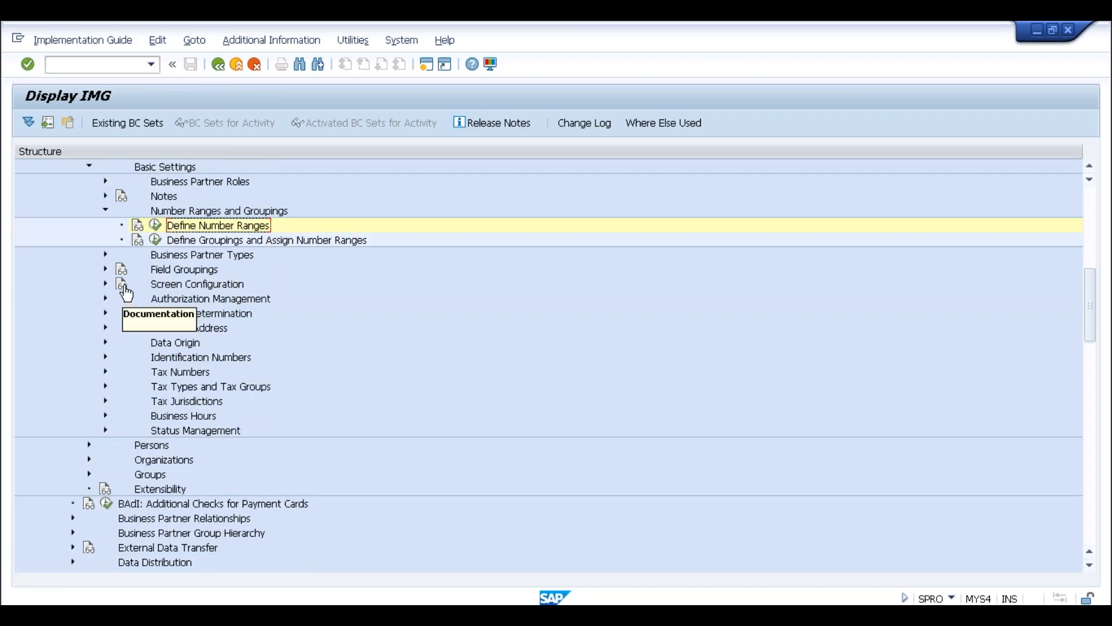
left_click(89, 167)
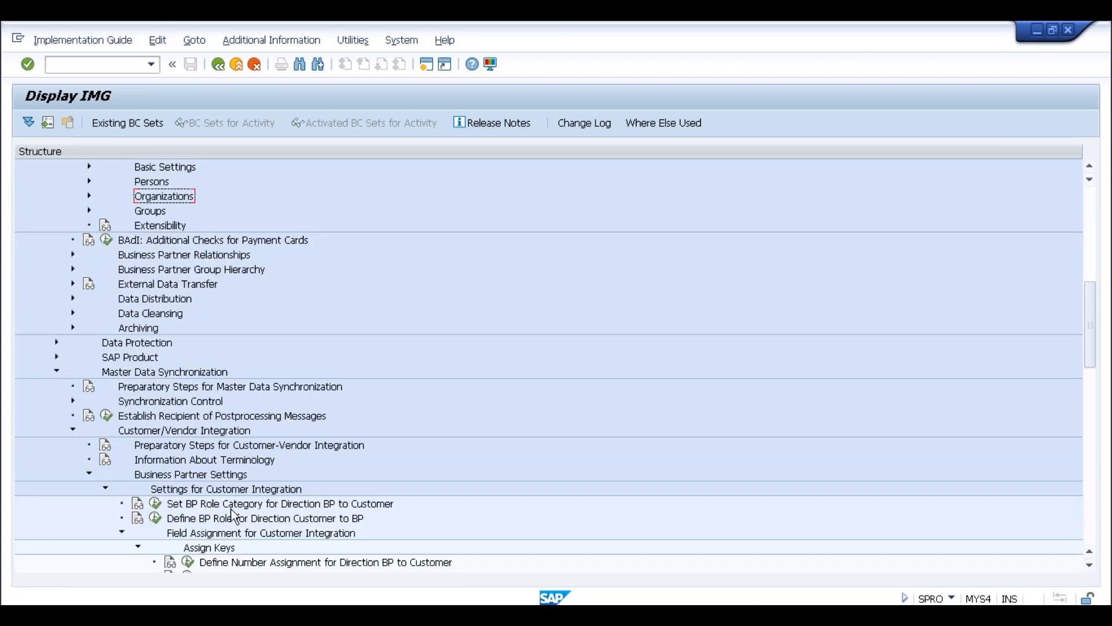
scroll(237, 538, "down", 1)
left_click(188, 519)
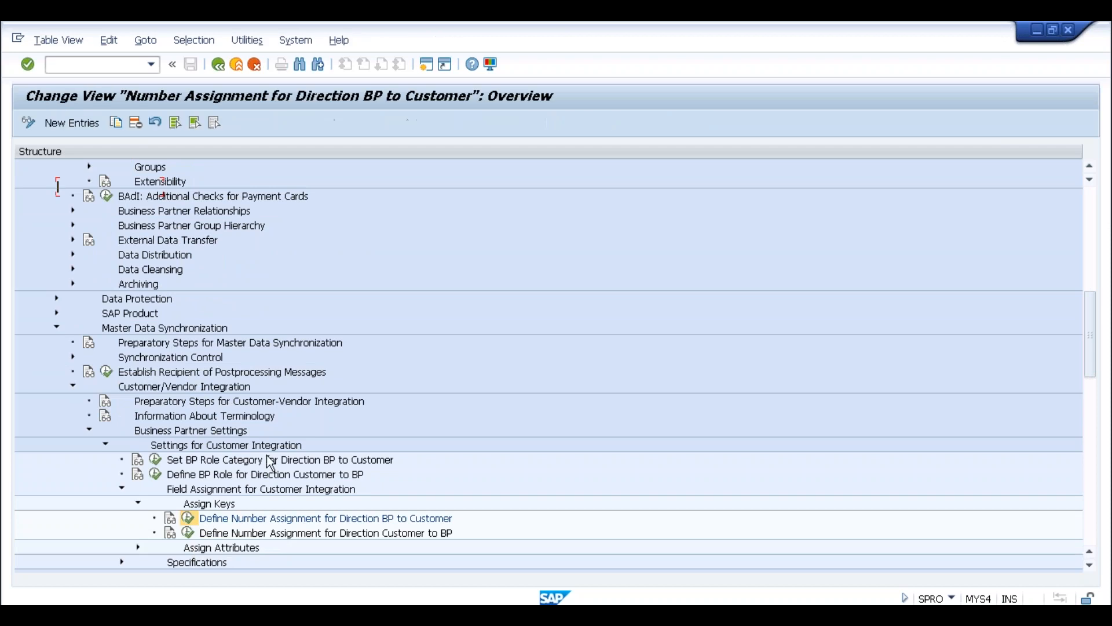
left_click(45, 186)
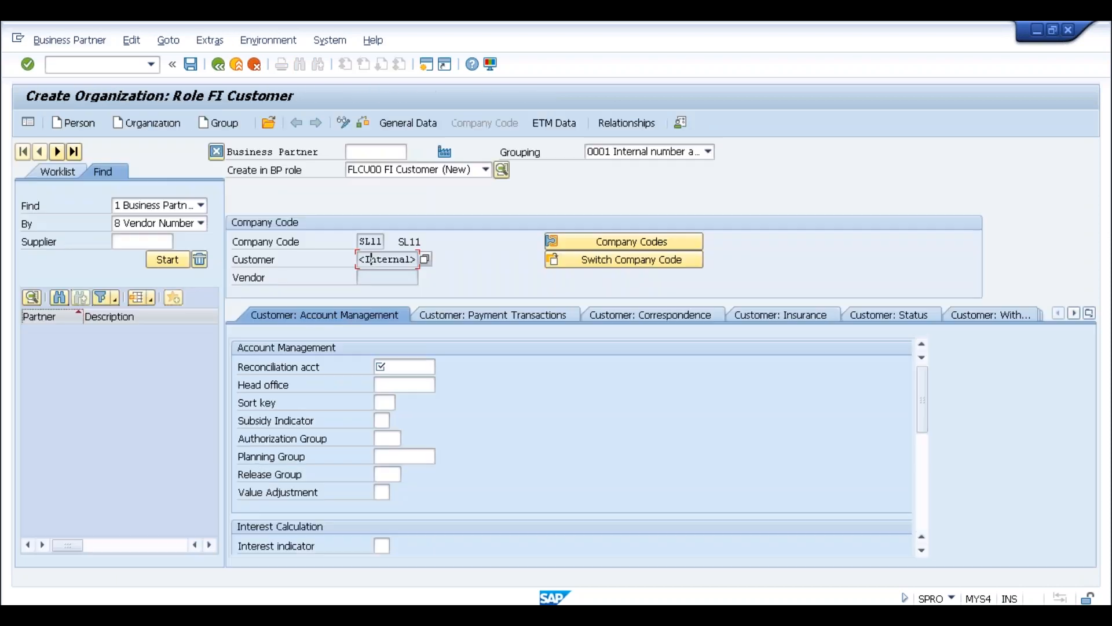
Step: Assign reconciliation account 140020 and save, creating partner 70103 with customer number 89
left_click(404, 365)
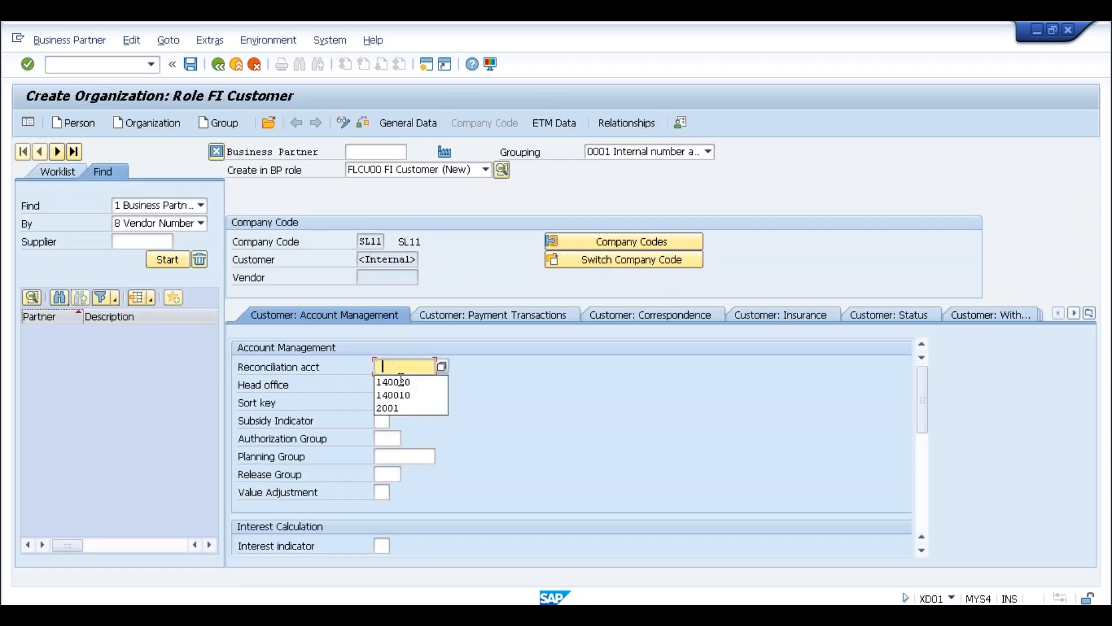
left_click(399, 383)
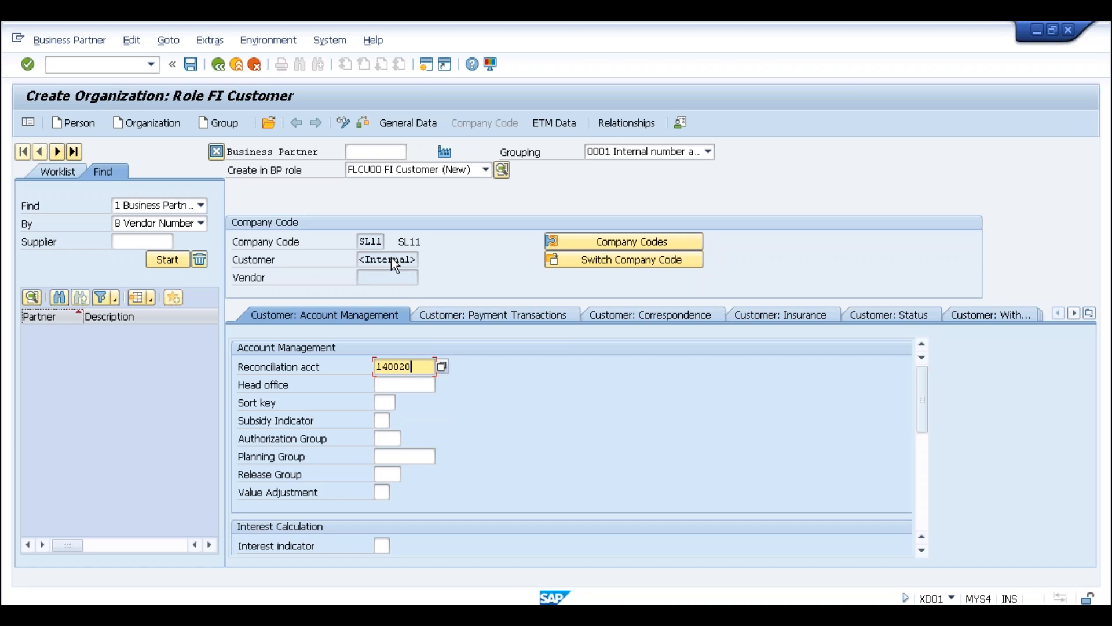
left_click(192, 63)
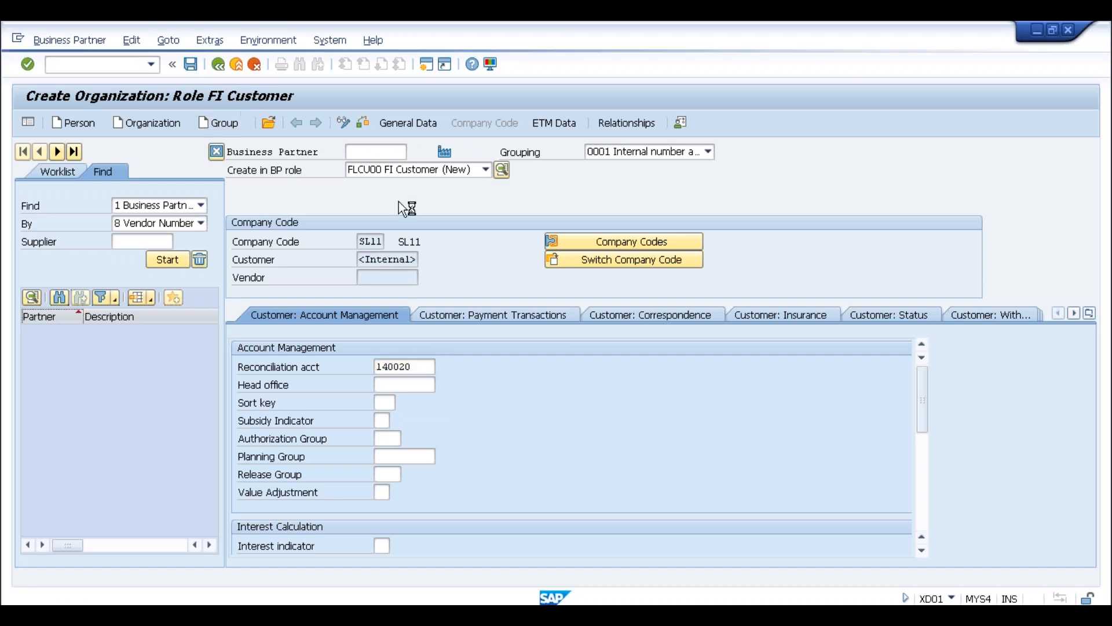
left_click(359, 264)
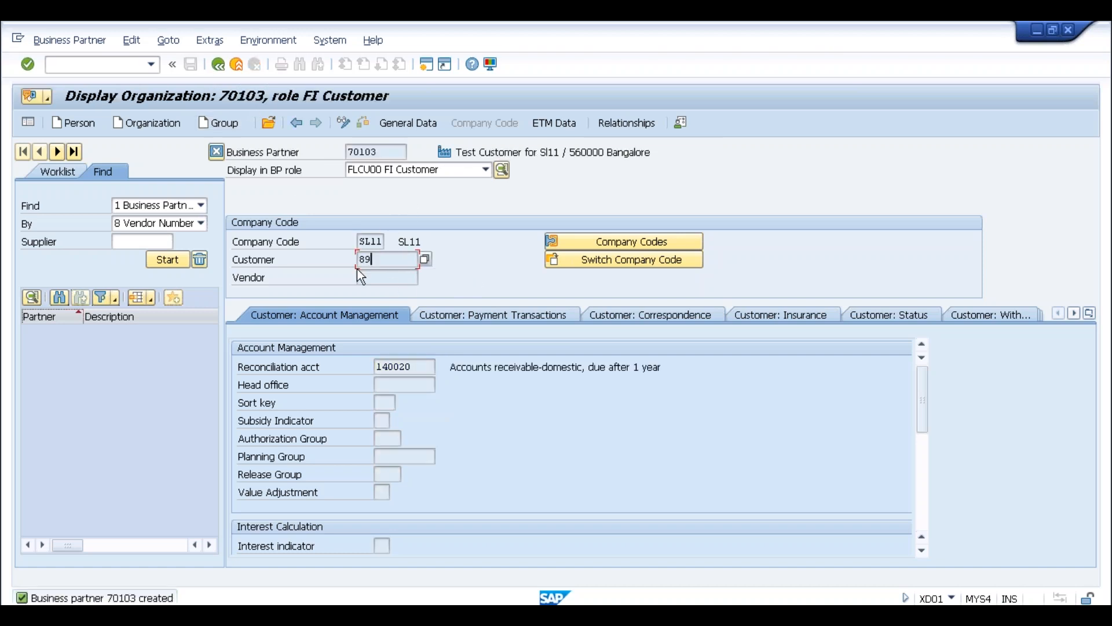
left_click(380, 151)
left_click(346, 151)
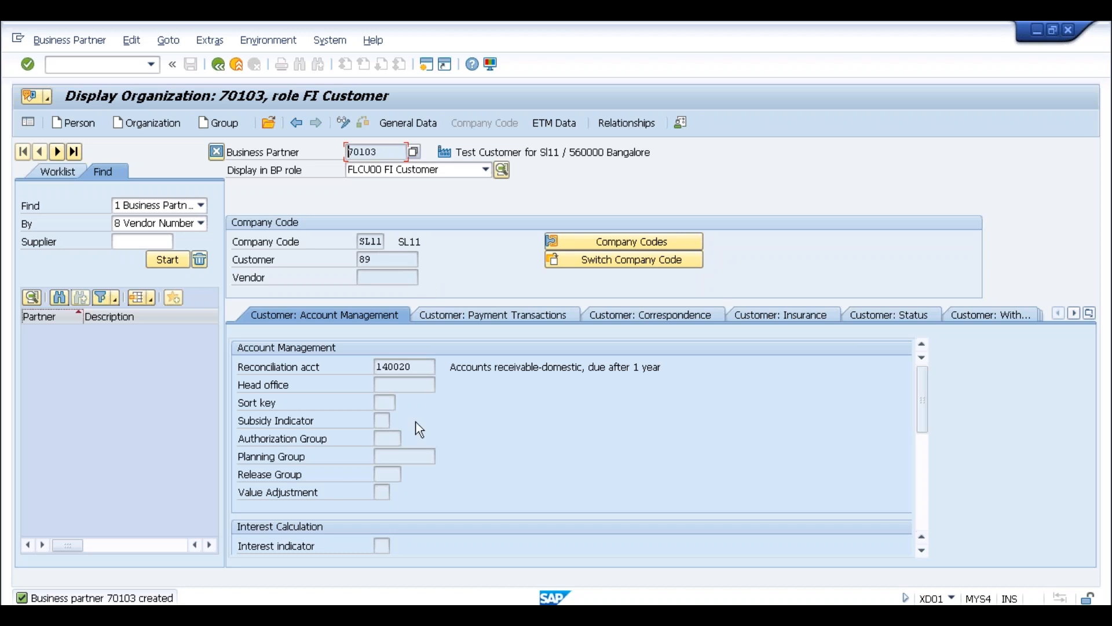
left_click(333, 613)
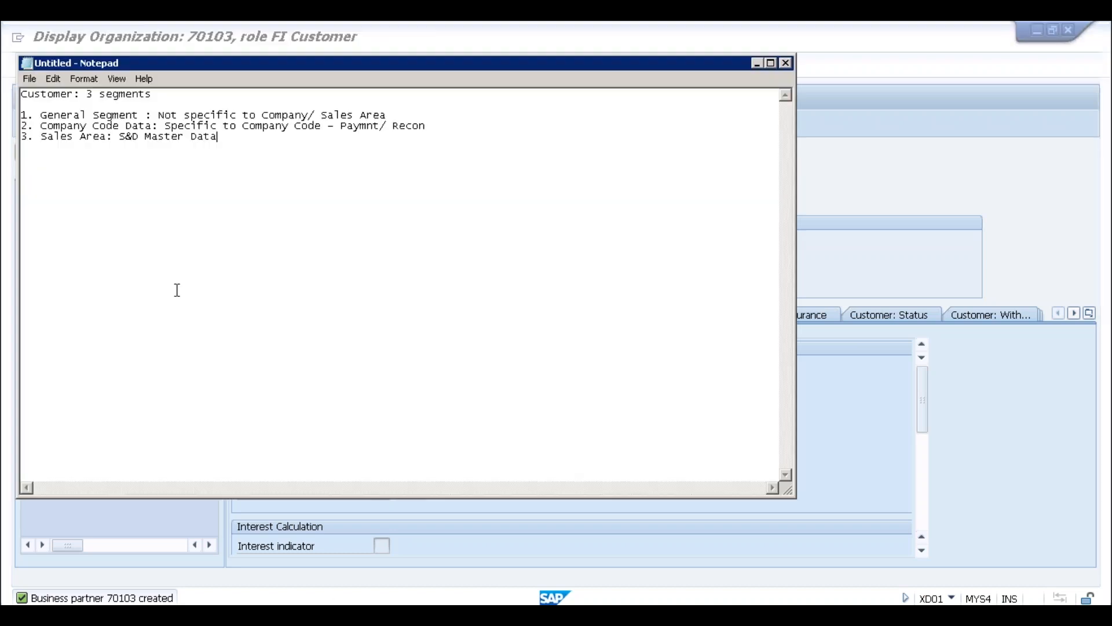
Step: Highlight the General Segment and Company Code Data lines in the Notepad segment notes
left_click(97, 97)
left_click(39, 115)
left_click_drag(40, 115, 137, 114)
left_click_drag(40, 125, 124, 139)
left_click(127, 169)
left_click_drag(40, 114, 126, 114)
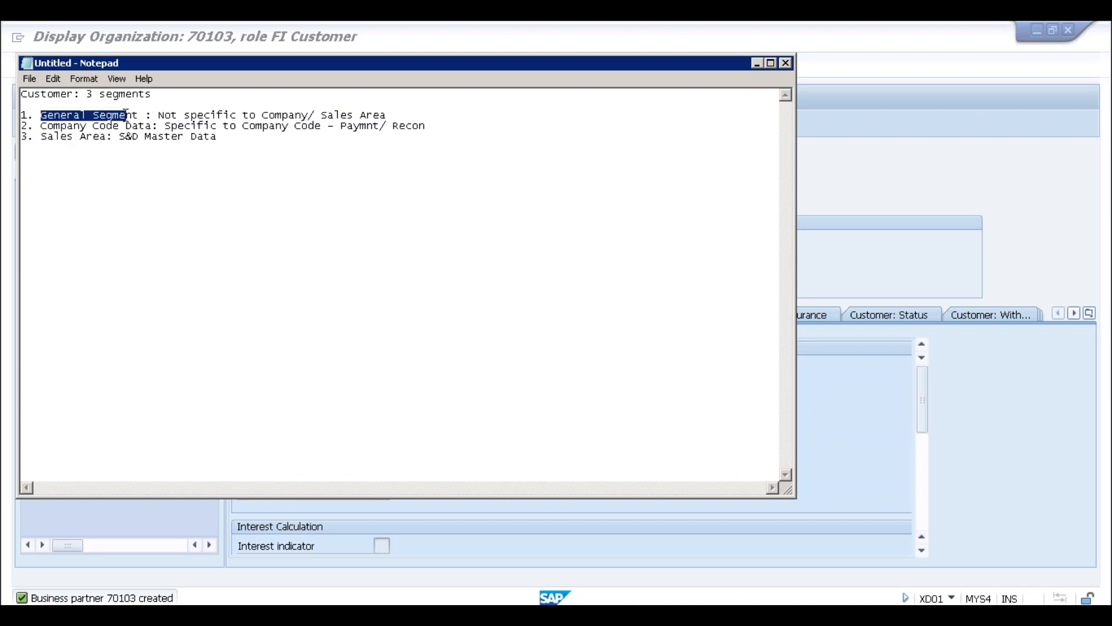
Step: Switch back to the SAP window 'KNA1: Display of Entries Found'
key("alt+Tab")
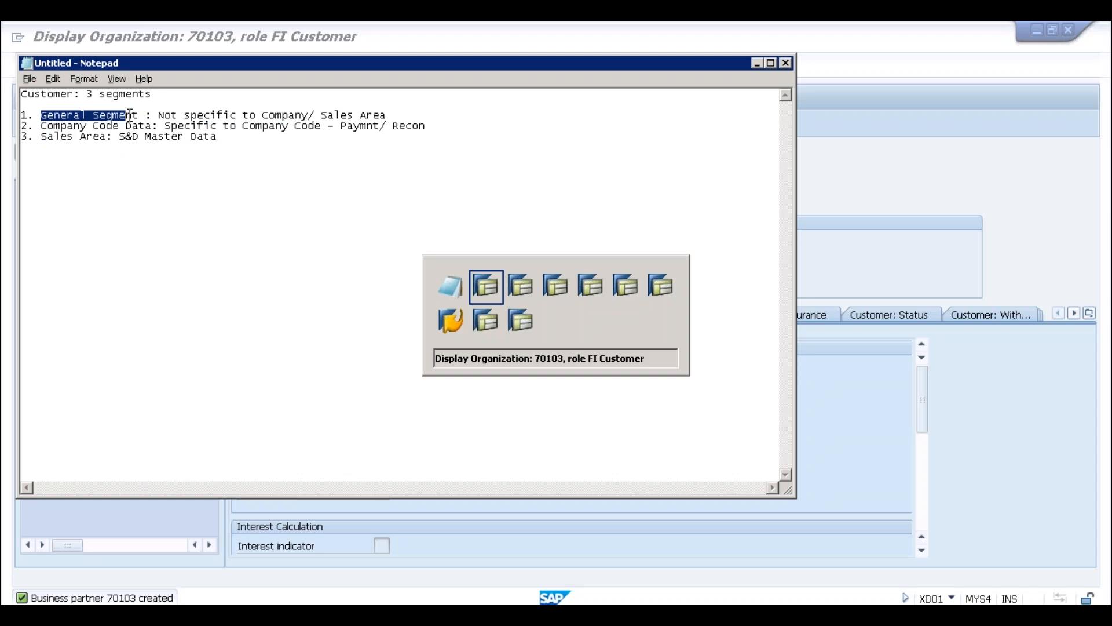
key("alt+Tab")
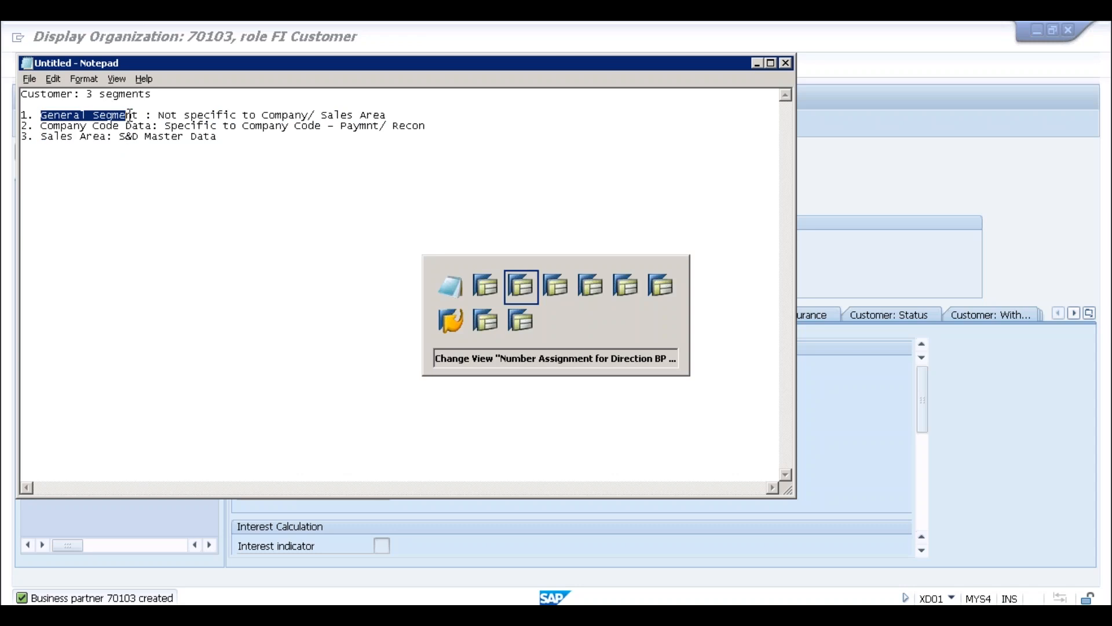
key("alt+Tab")
key("alt+Tab")
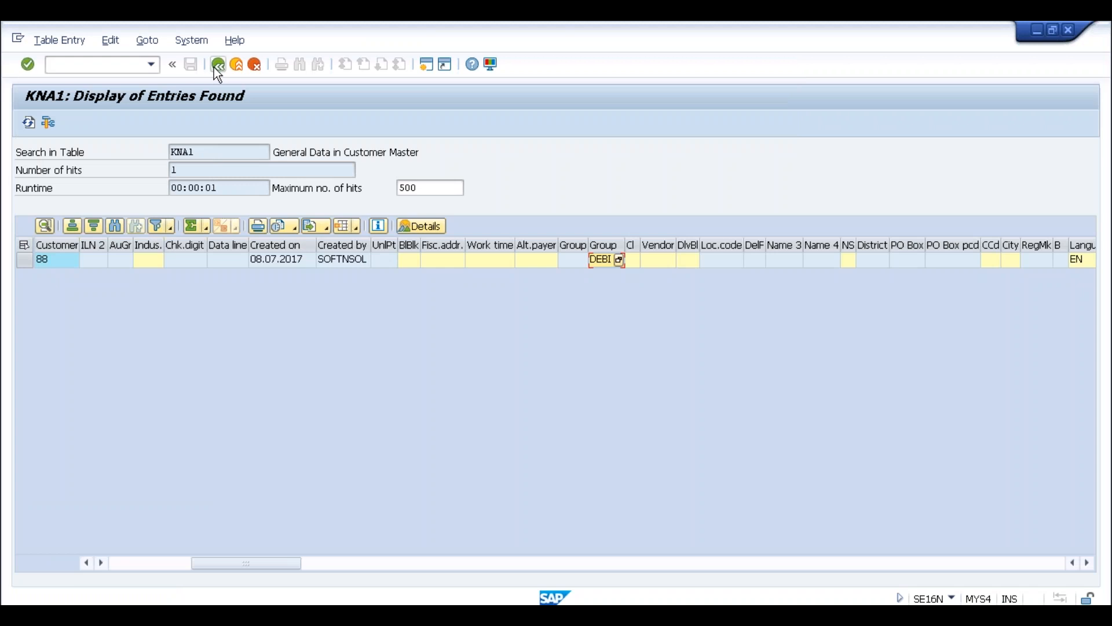
Step: Change the table to KNB1 and execute, listing customer 88 under SL11 with account 140020
left_click(217, 64)
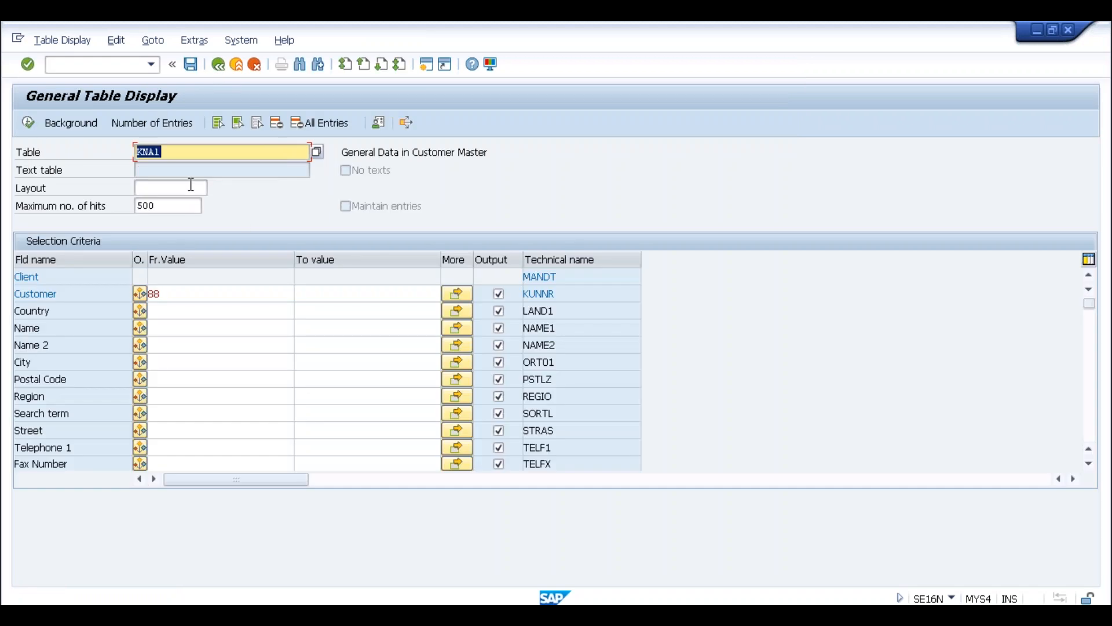
left_click(151, 151)
type("B")
key("Return")
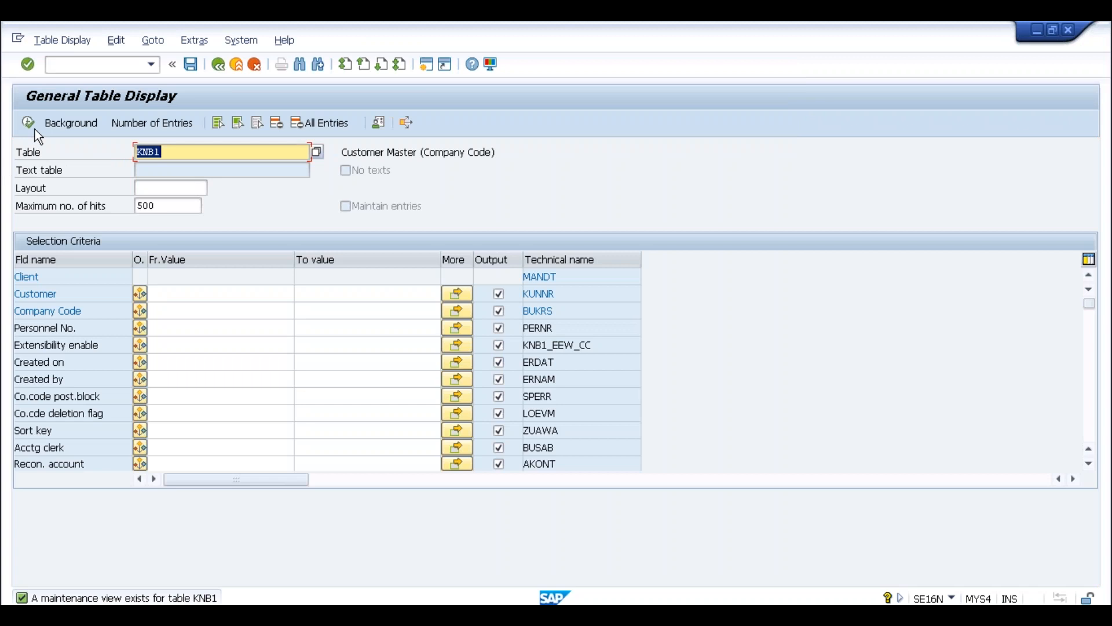
left_click(181, 296)
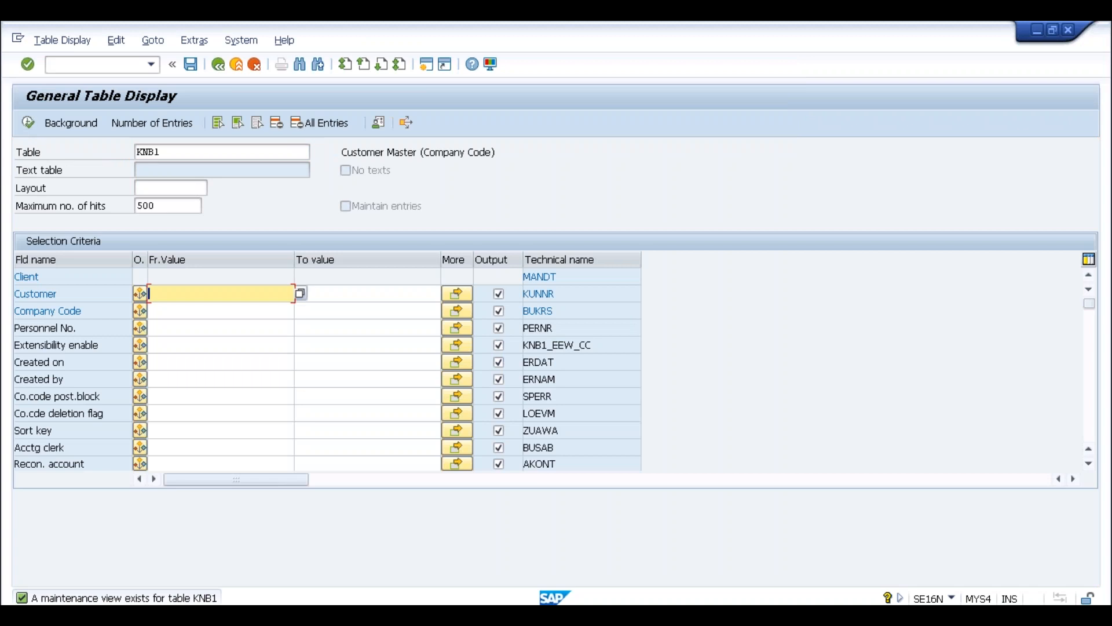
left_click(33, 123)
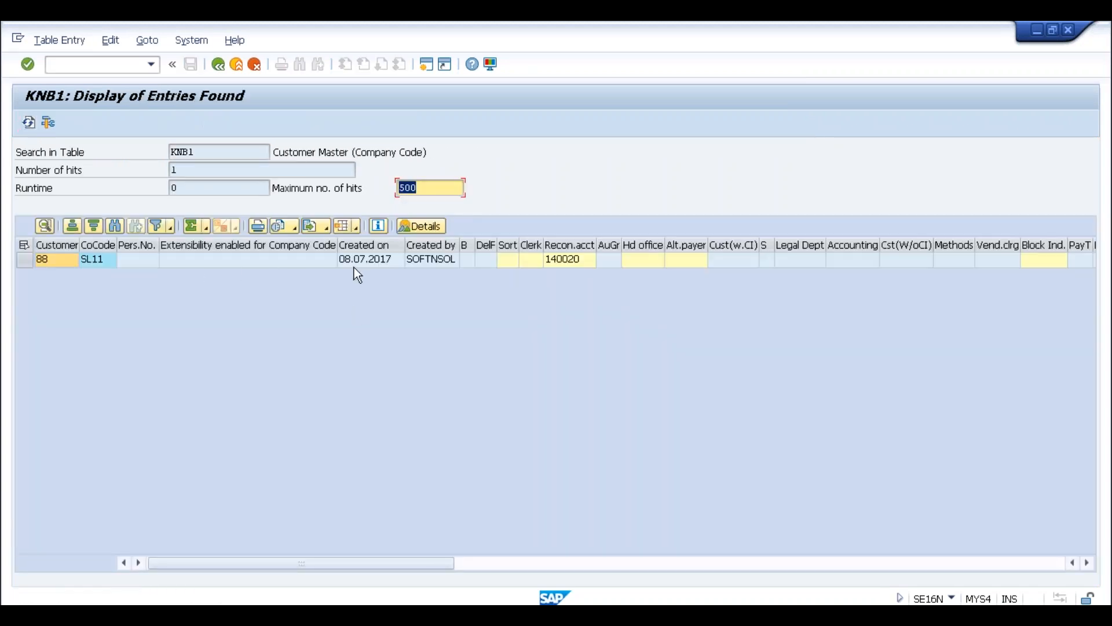
Step: In the Notepad notes, mark the Sales Area: S&D Master Data line
key("alt+Tab")
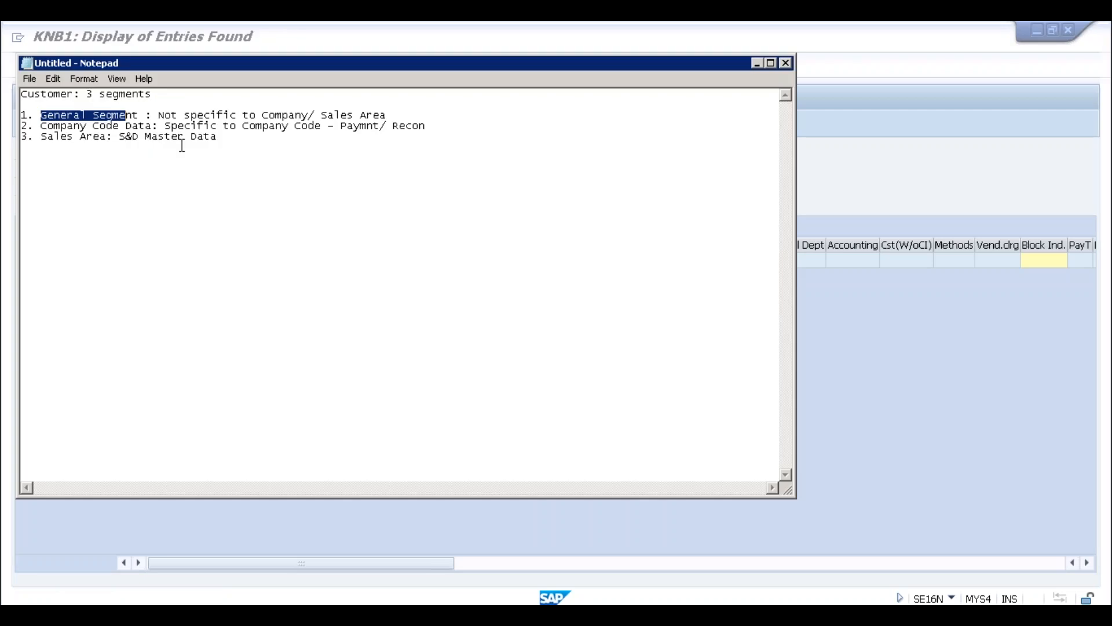
left_click(175, 137)
left_click_drag(219, 137, 21, 138)
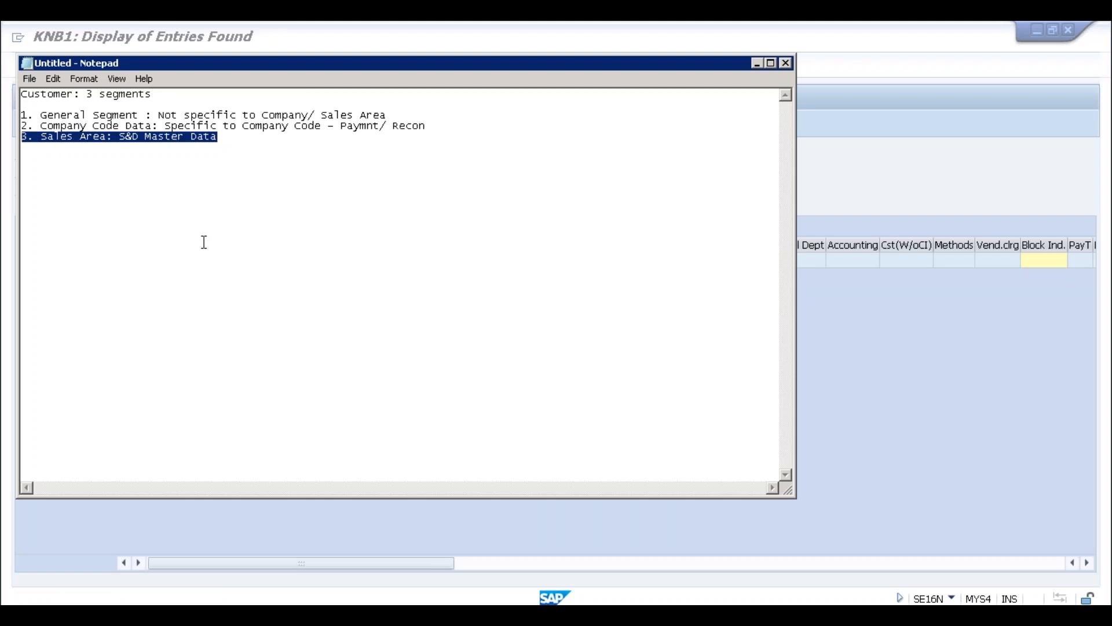
Step: Switch to the SAP window displaying organization 70103 in role FI Customer
key("alt+Tab")
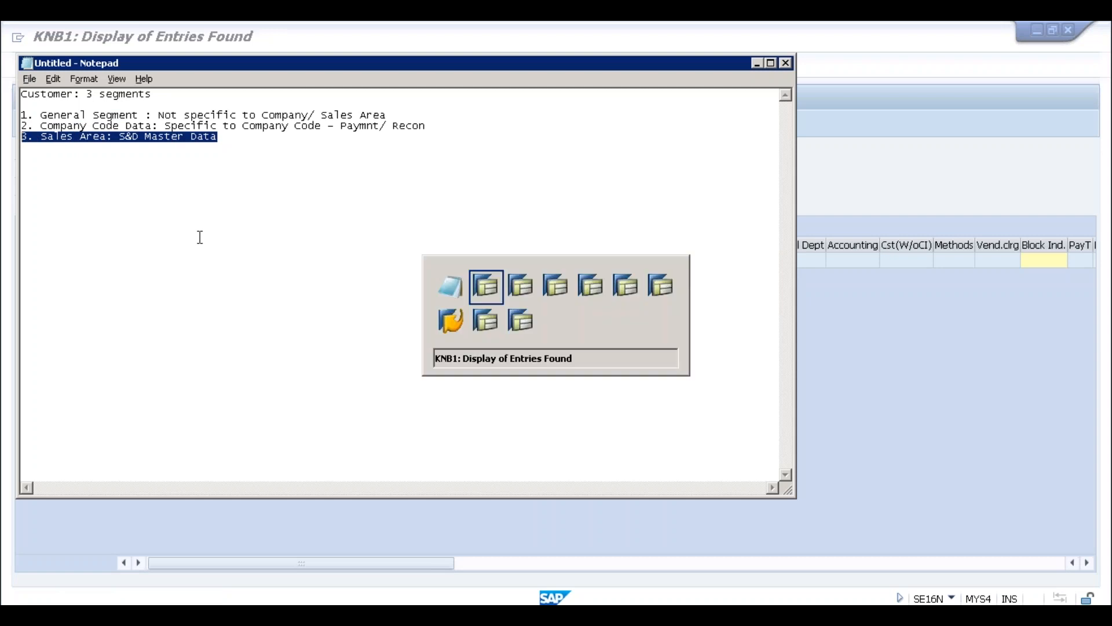
key("alt+Tab")
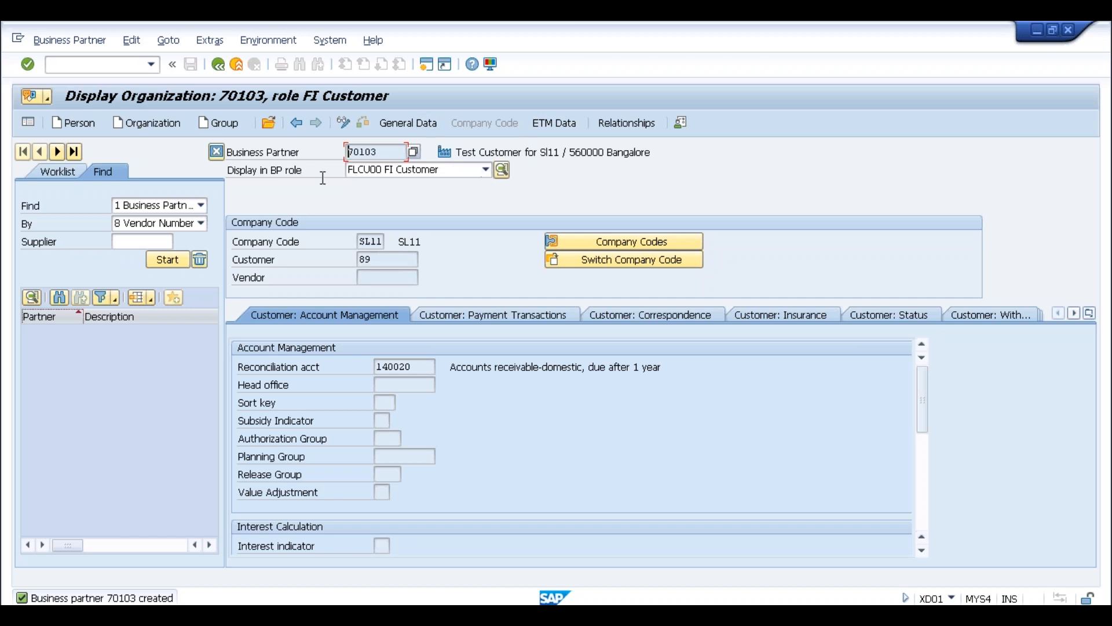
Step: Check the BP role list, keep FLCU00 FI Customer, and switch partner 70103 to change mode
left_click(304, 171)
left_click(434, 174)
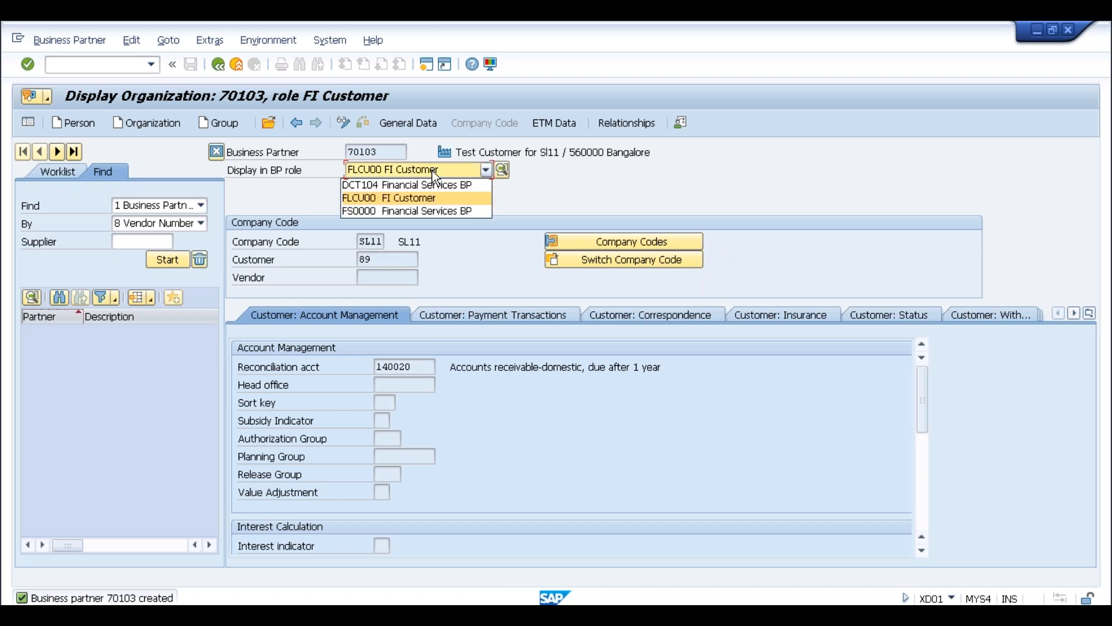
left_click(435, 174)
left_click(434, 174)
left_click(505, 197)
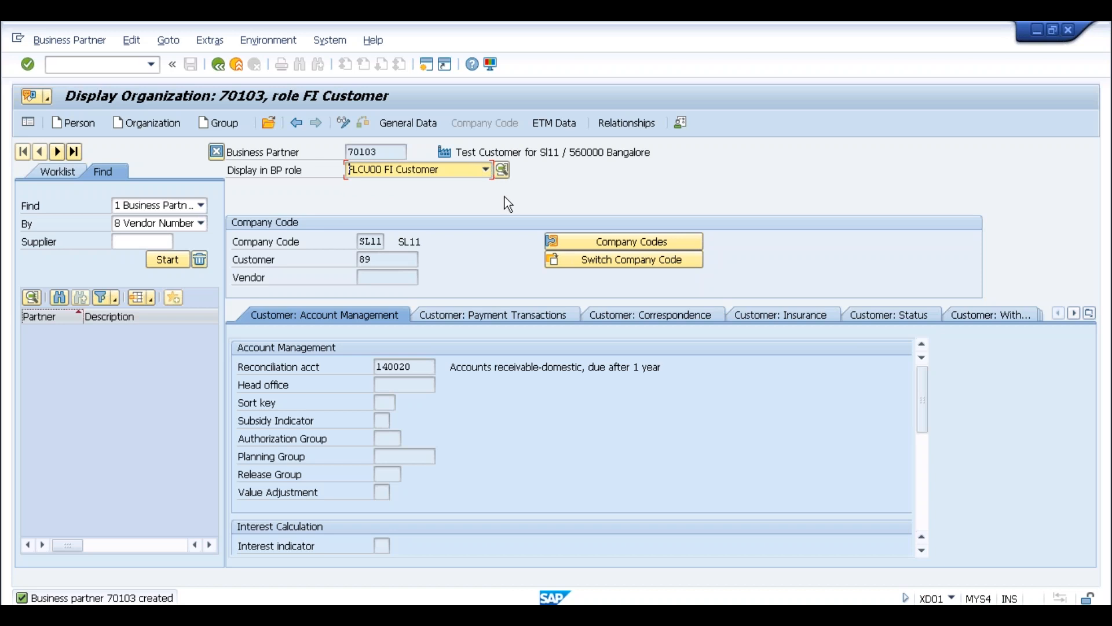
left_click(438, 174)
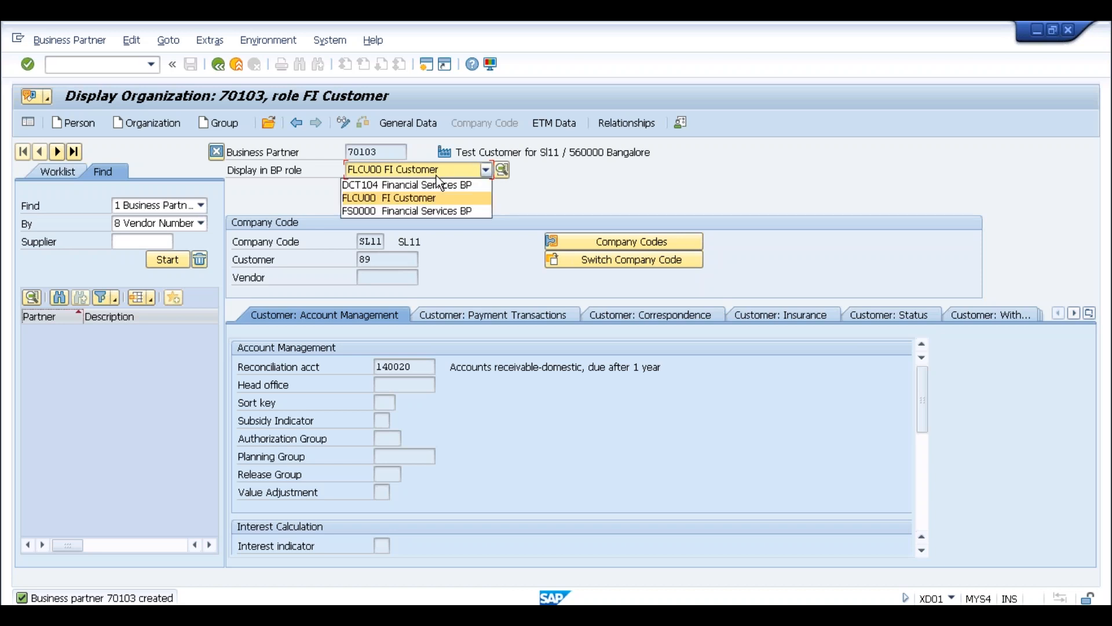
left_click(506, 215)
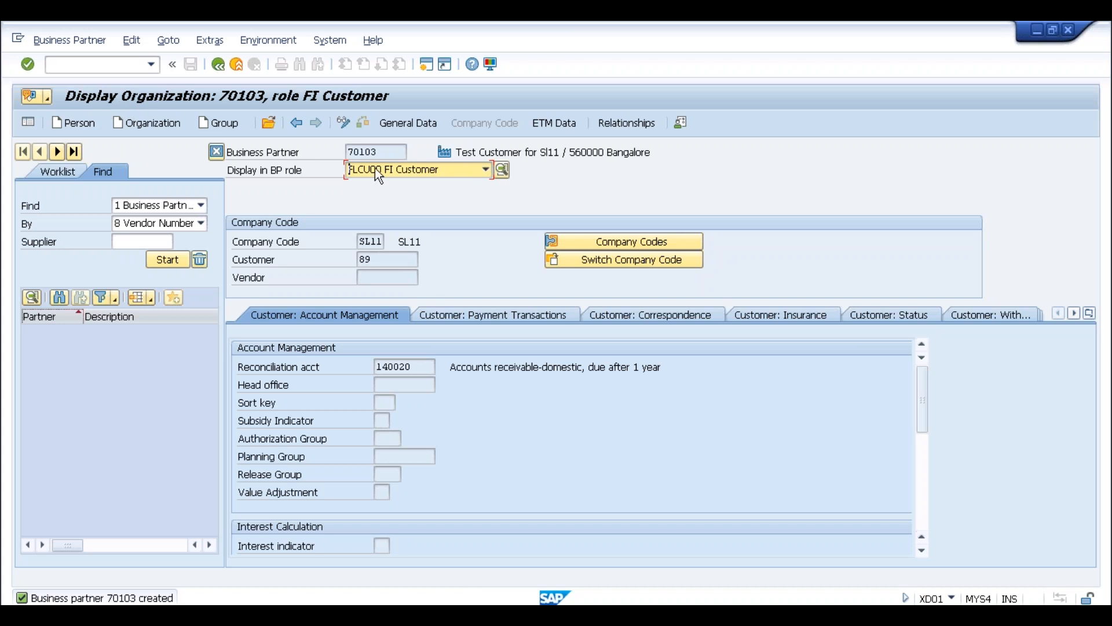
left_click(415, 168)
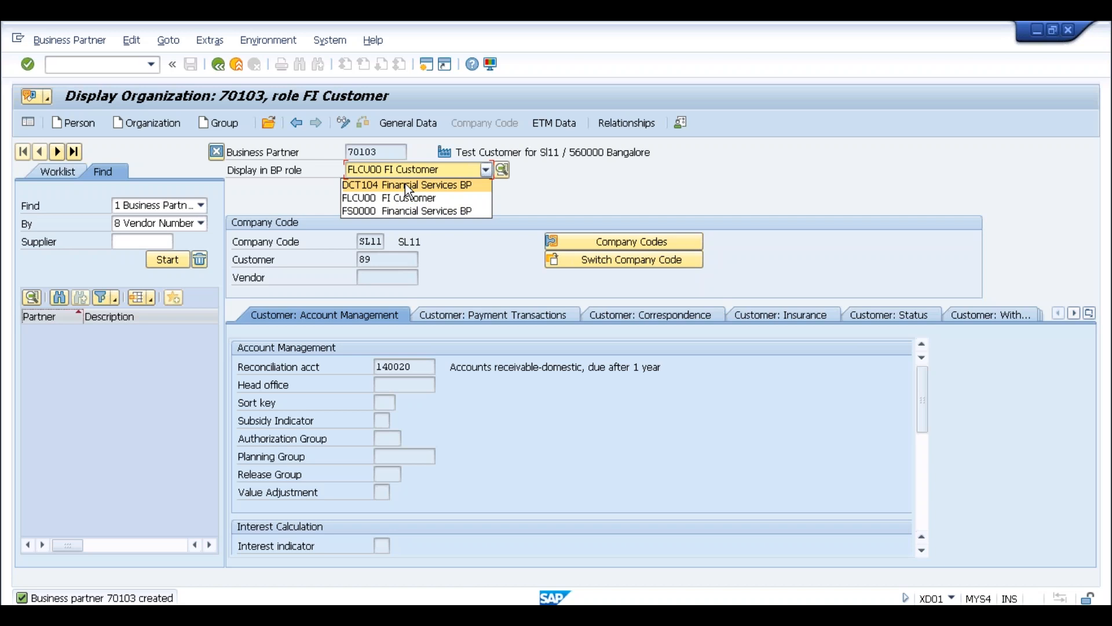
left_click(312, 194)
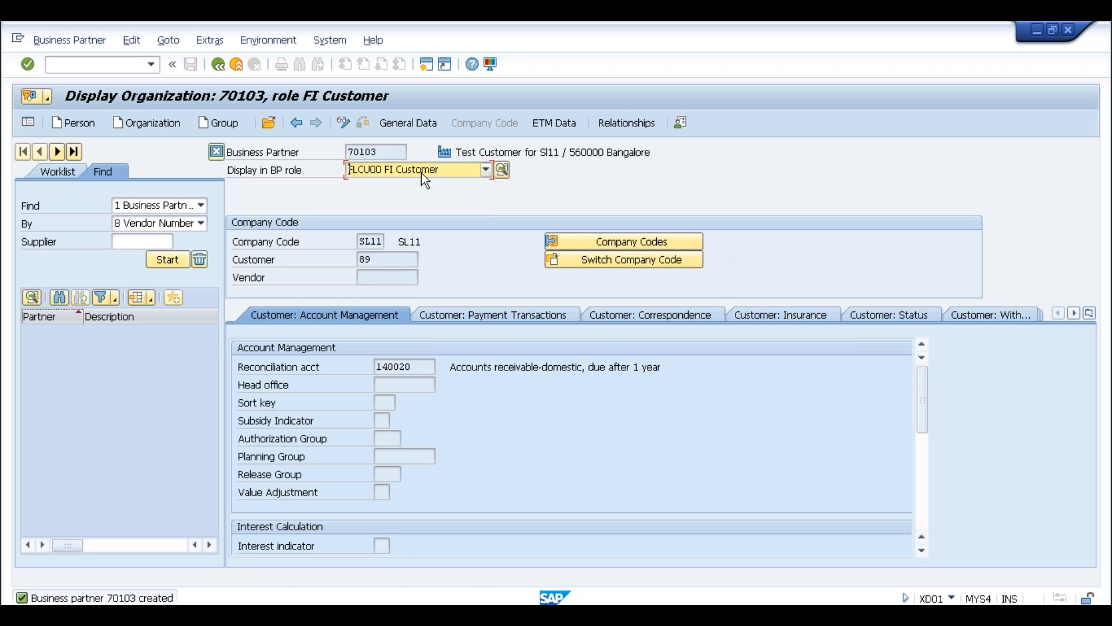
left_click(343, 123)
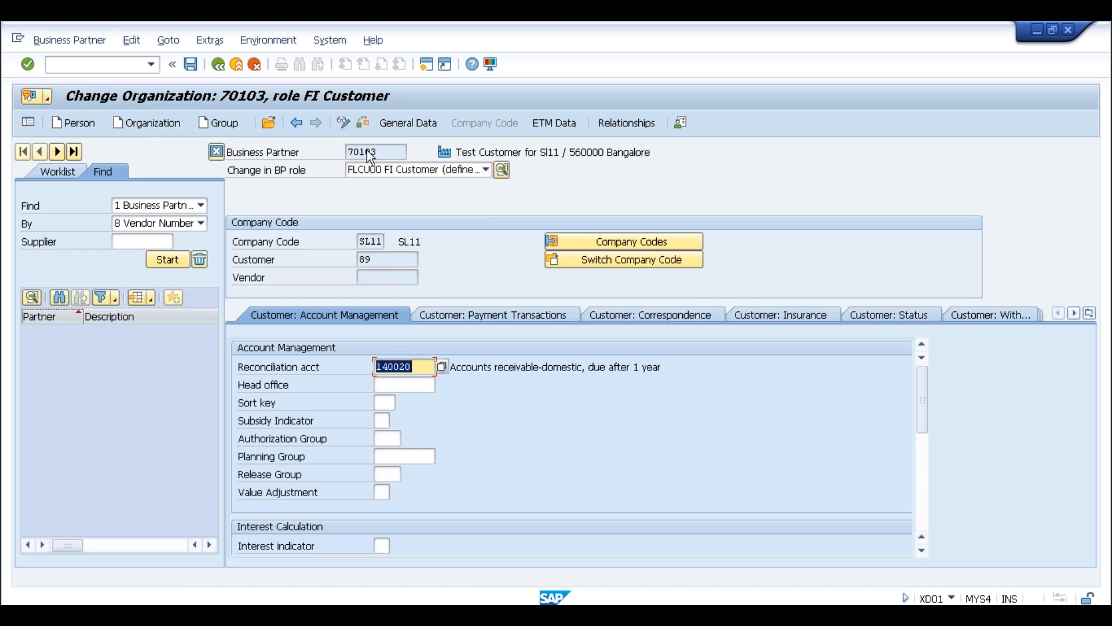
Step: Add the FLCU01 Customer role and enter sales area SL11, distribution channel S3, division S3
left_click(485, 170)
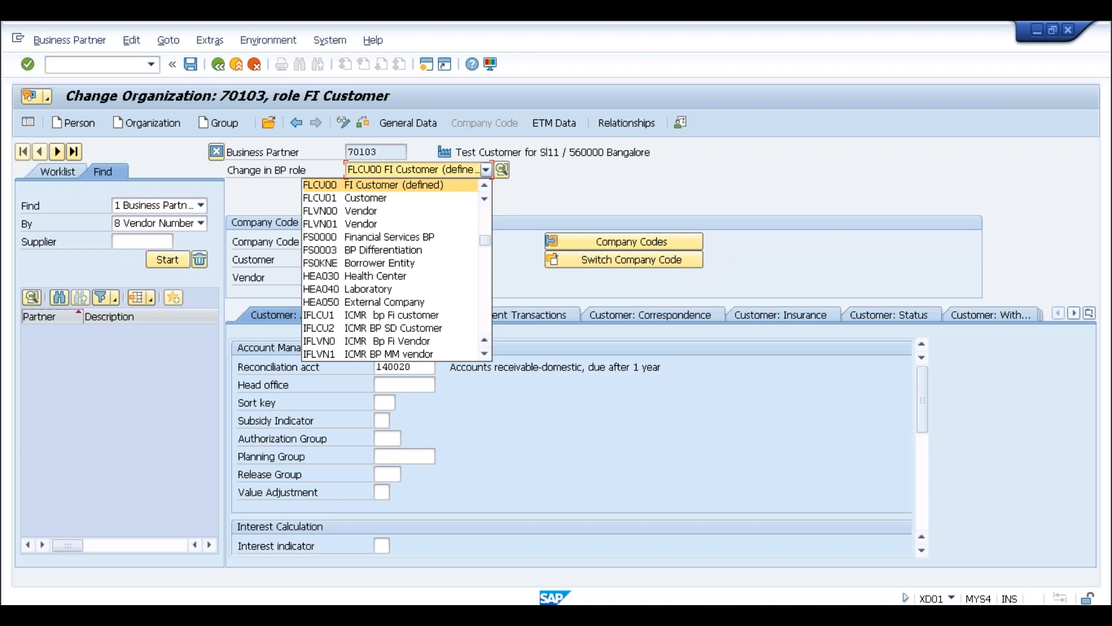
left_click(368, 197)
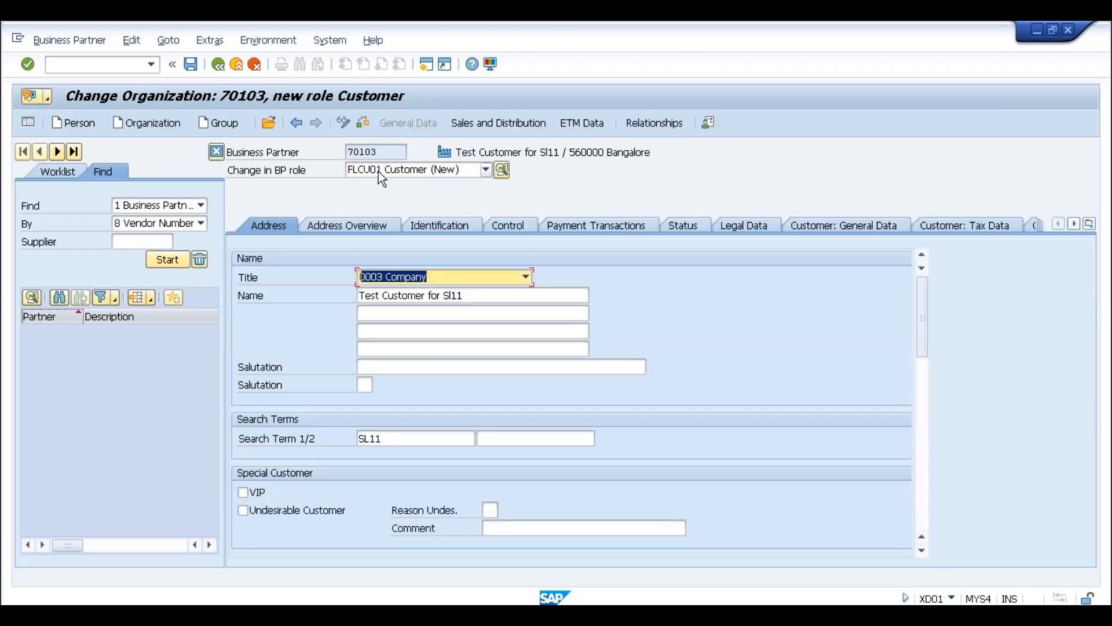
left_click(488, 123)
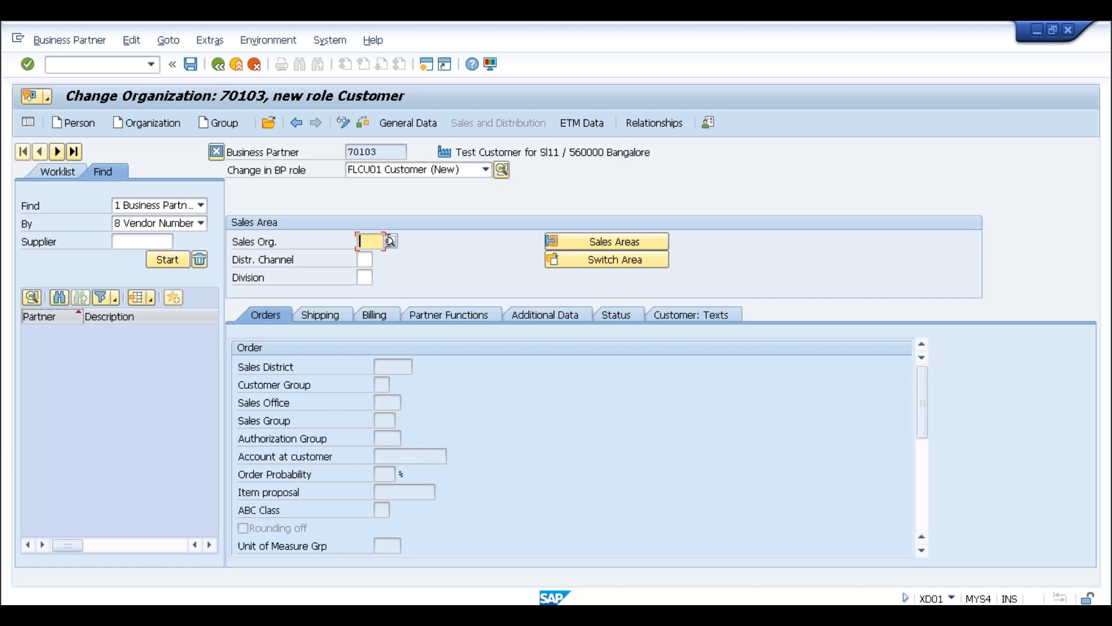
type("sl11")
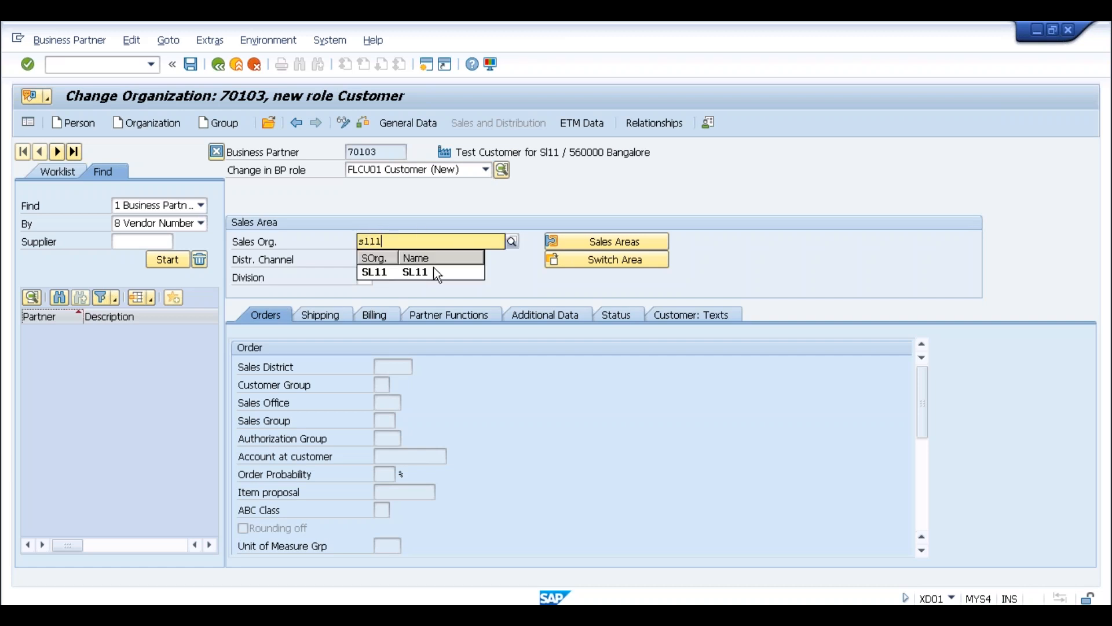
left_click(366, 273)
left_click(369, 261)
left_click(379, 259)
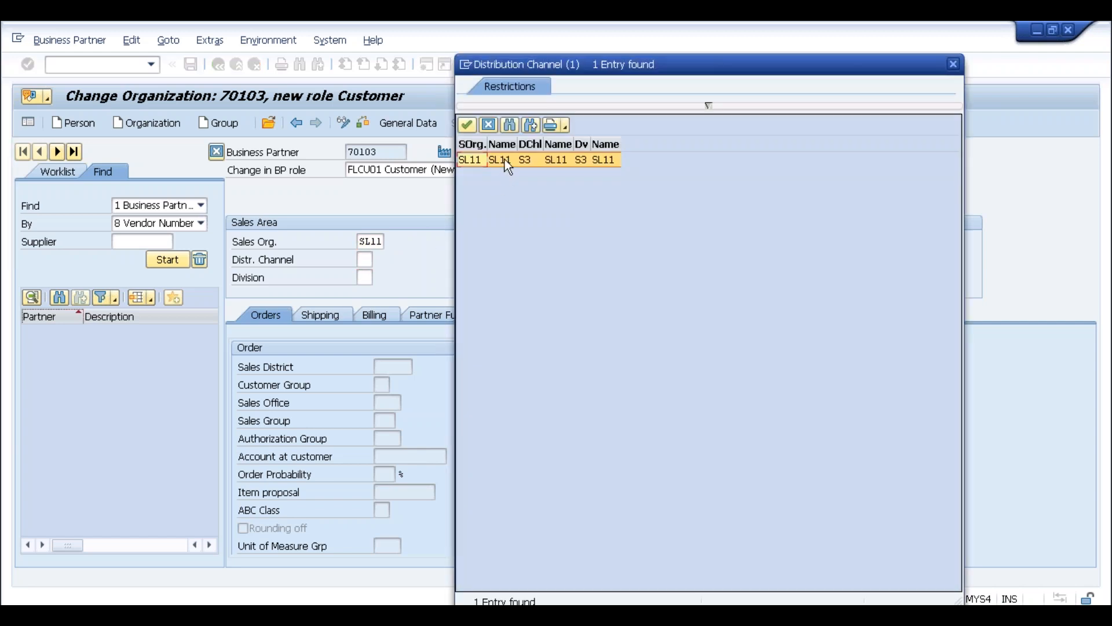
double_click(506, 159)
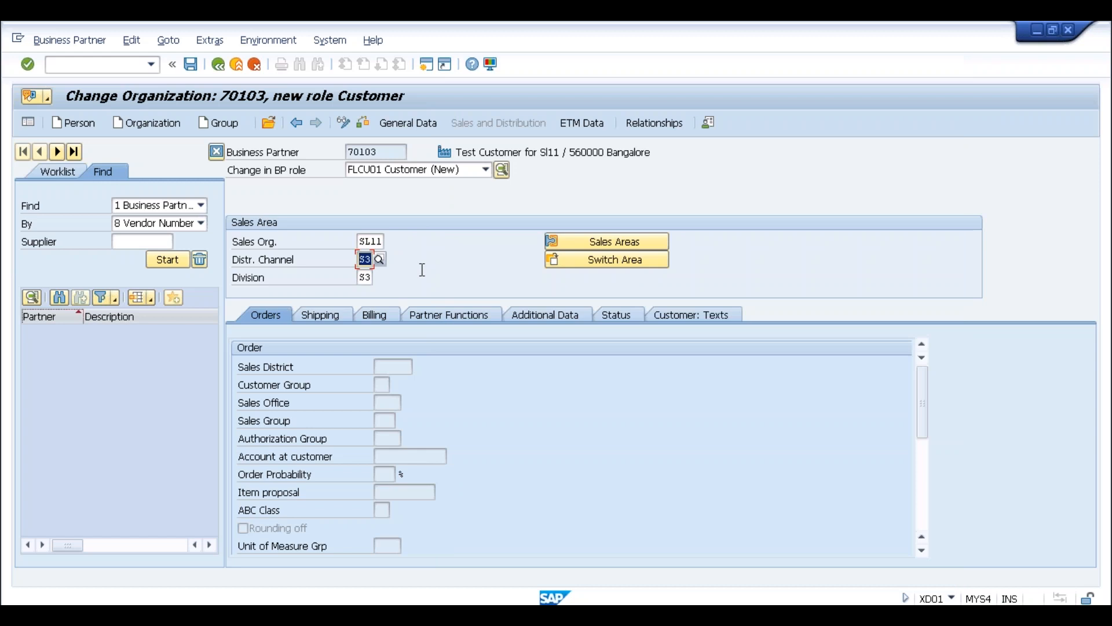
key("Return")
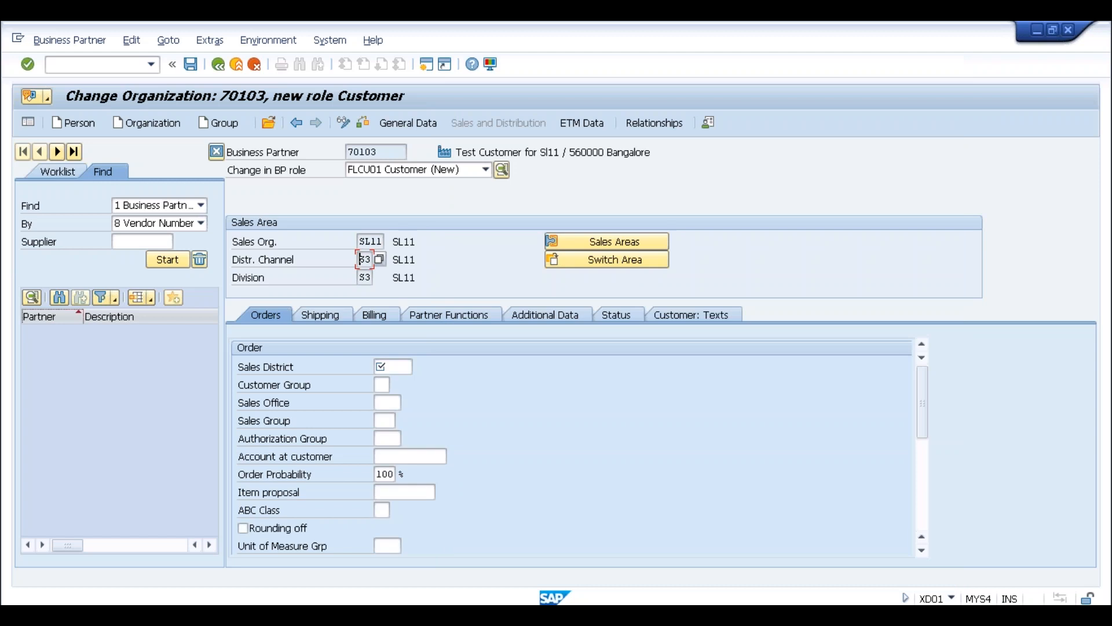
left_click(385, 367)
Step: Confirm the order data with price group 01 Bulk buyer and delivery priority 01 High
left_click(380, 385)
left_click(395, 369)
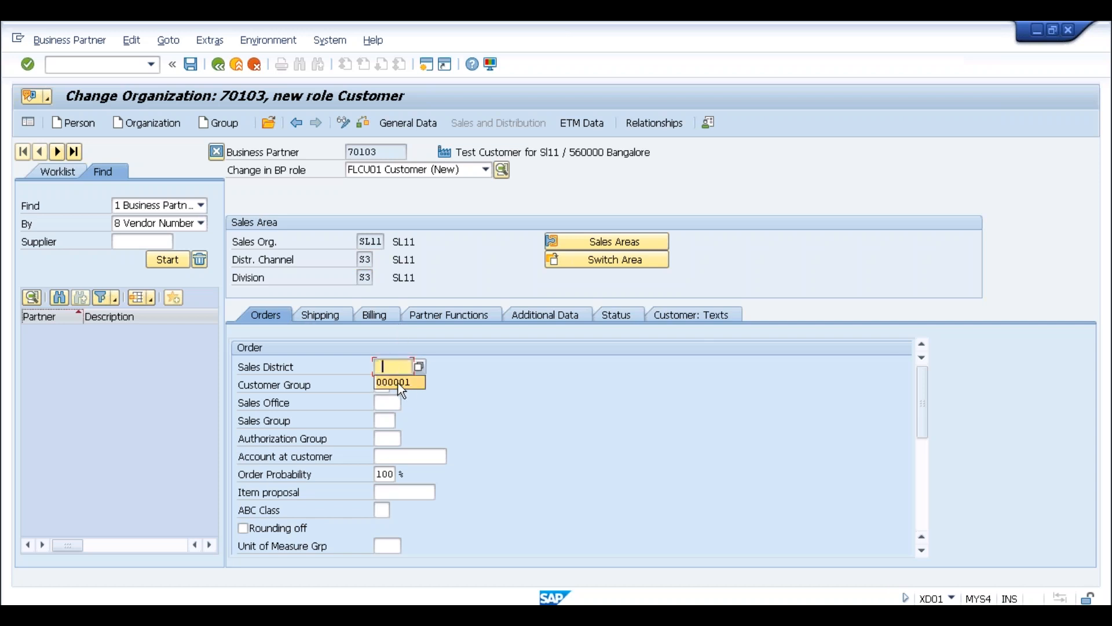
key("Return")
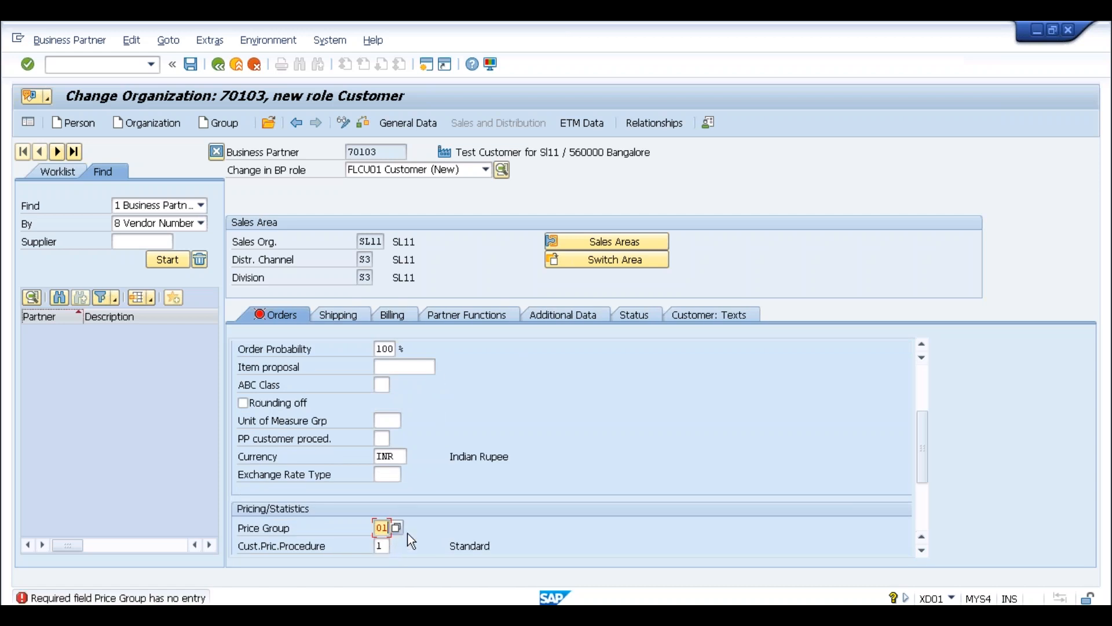
key("Return")
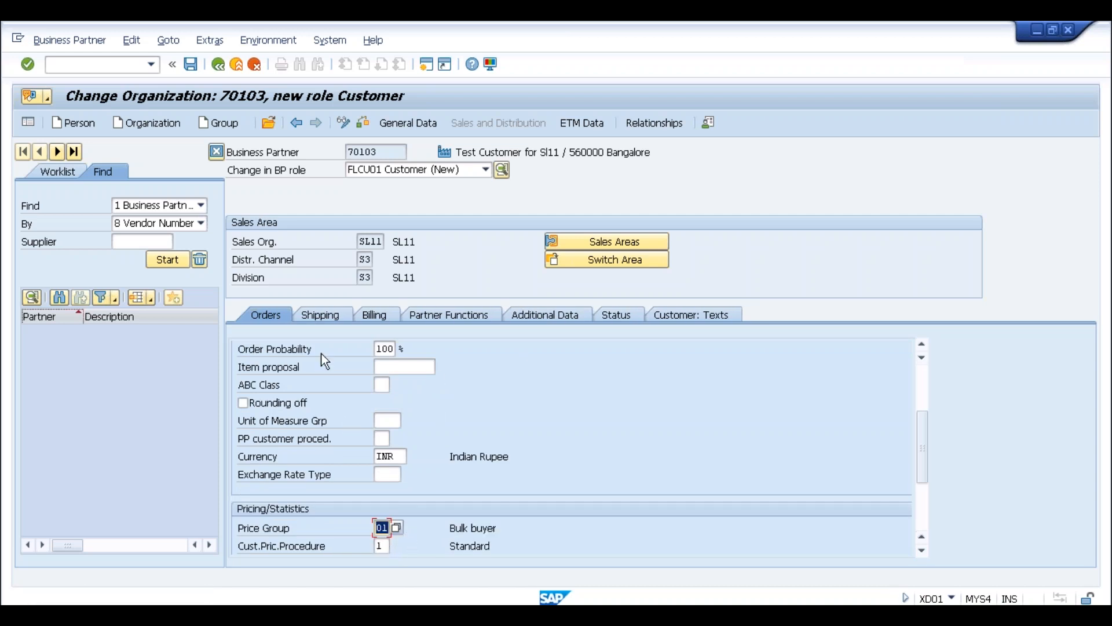
left_click(322, 315)
left_click(378, 366)
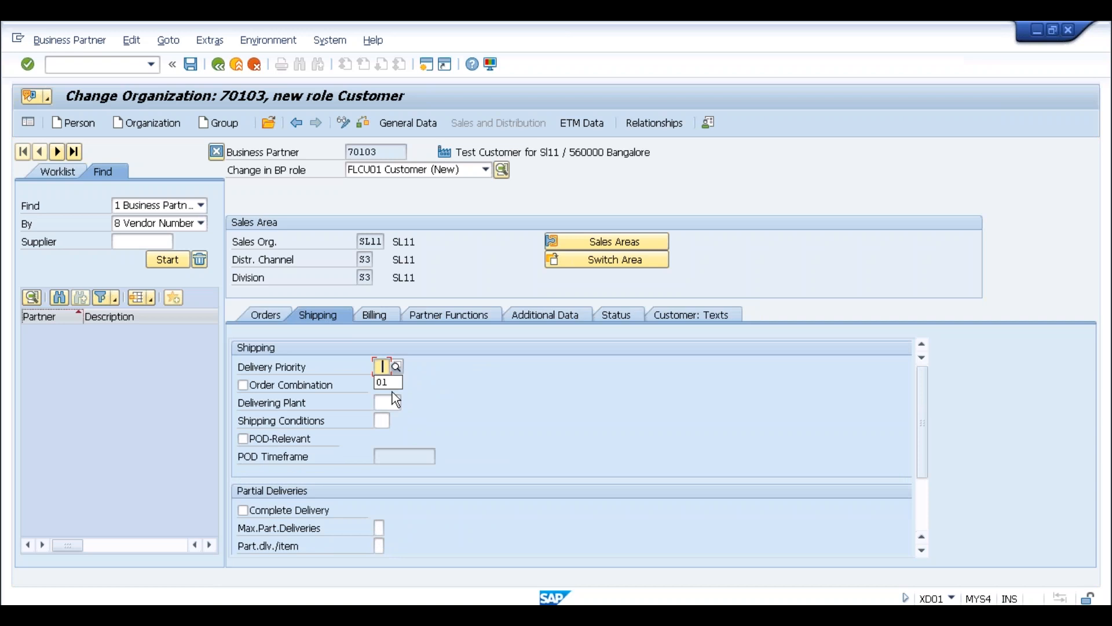
key("Return")
Step: Enter tax classification 0 for all three output taxes in the billing data and save
scroll(384, 410, "down", 2)
left_click(385, 314)
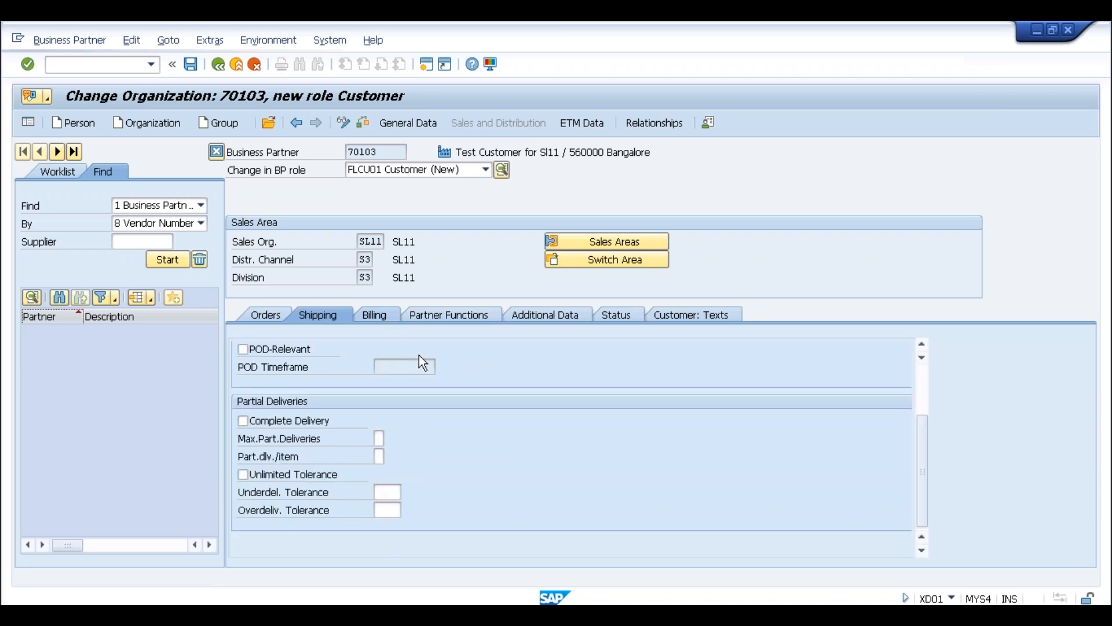
scroll(486, 437, "down", 1)
scroll(433, 467, "down", 3)
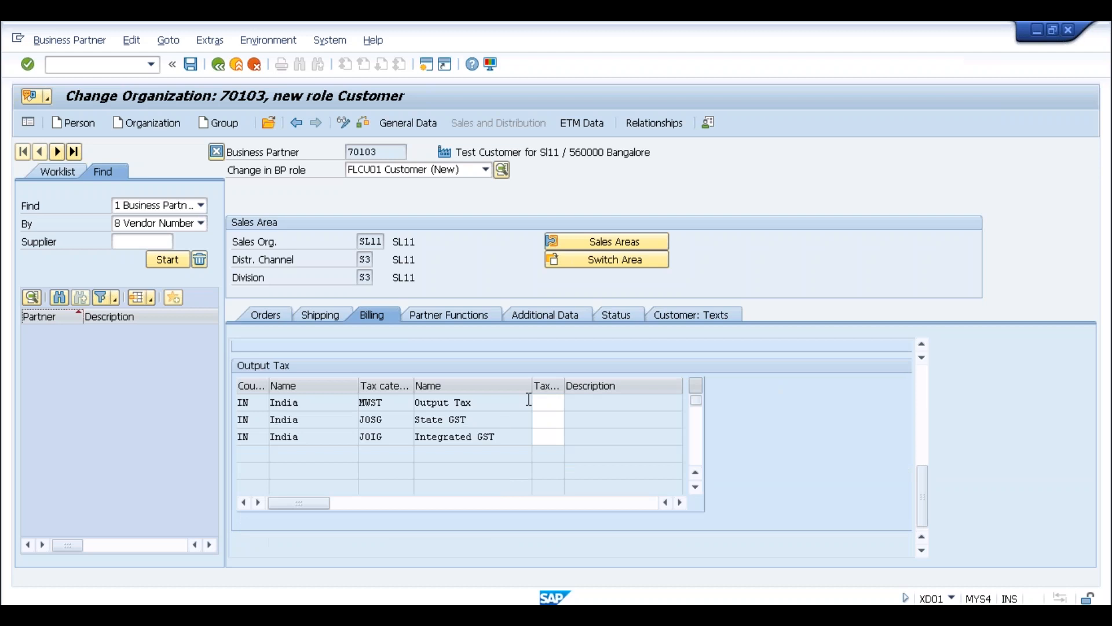
left_click(550, 403)
type("0")
key("Tab")
type("0")
key("Tab")
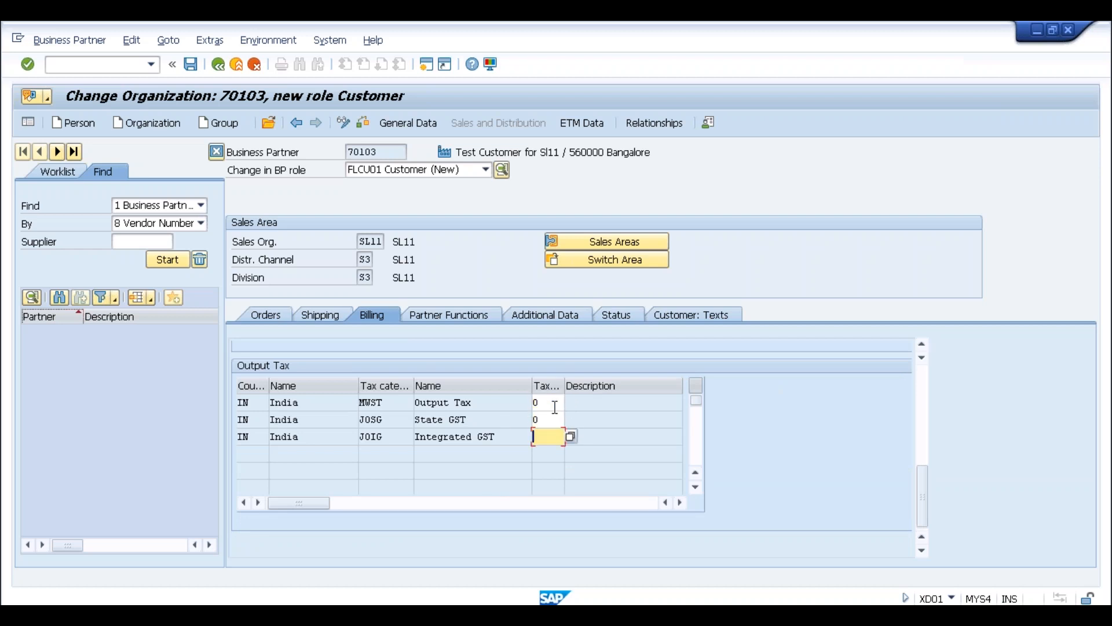
type("0")
key("Return")
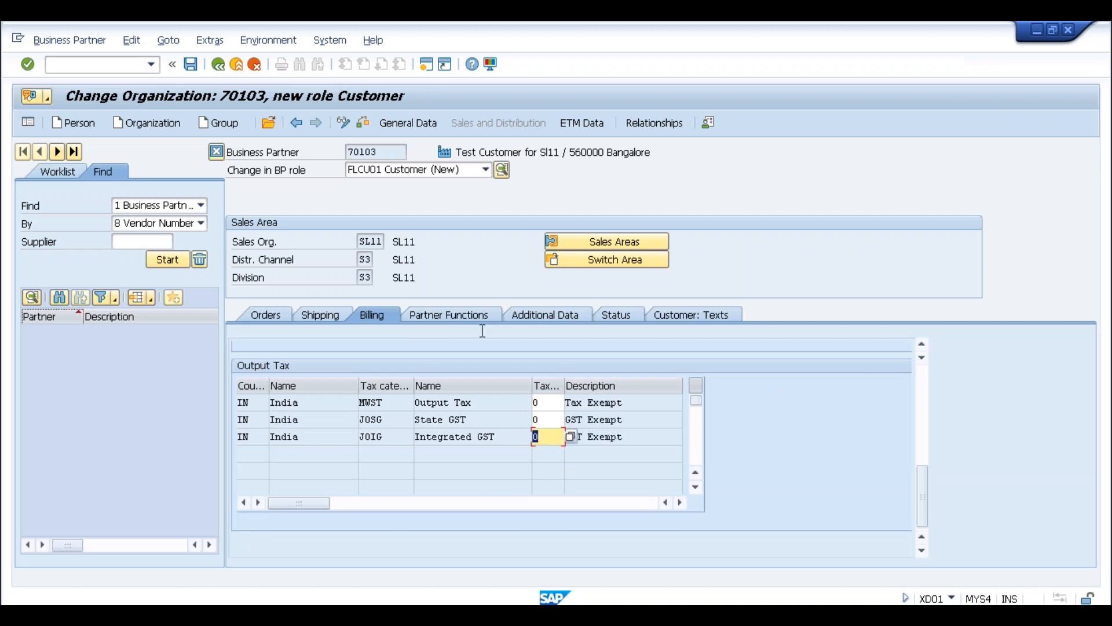
left_click(190, 65)
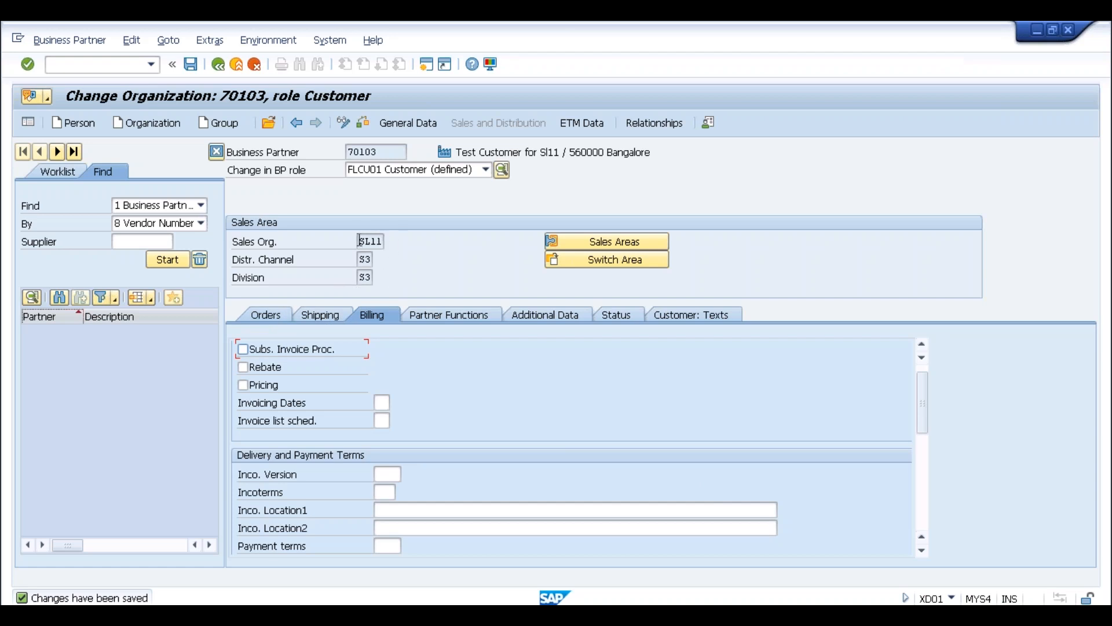
Step: Show partner 70103's general data and review the BP role list without changing the role
left_click(414, 124)
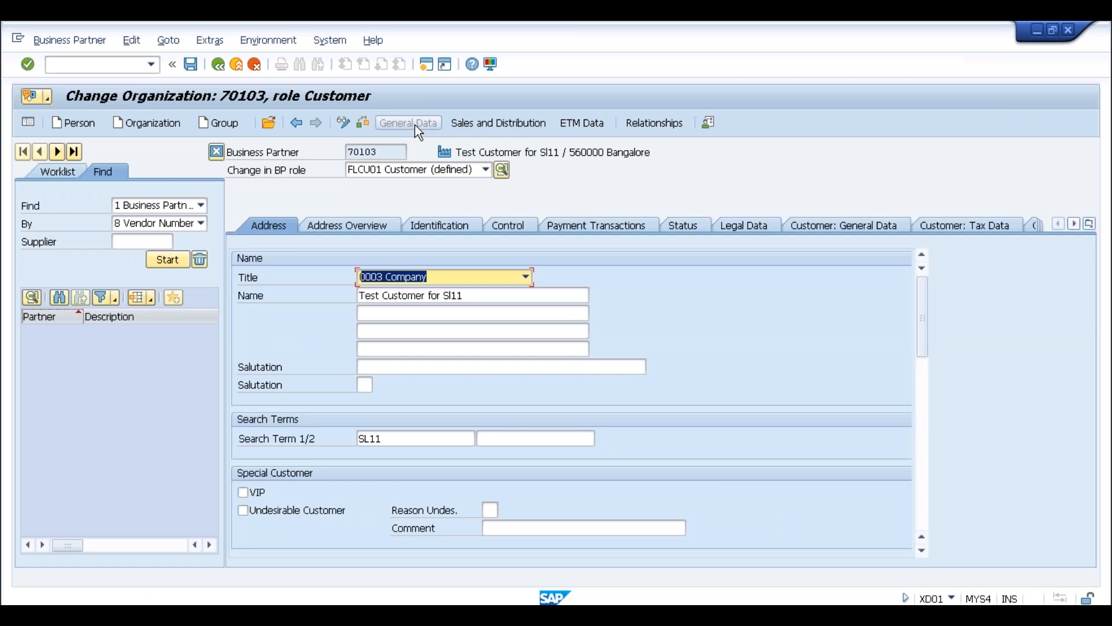
left_click(419, 171)
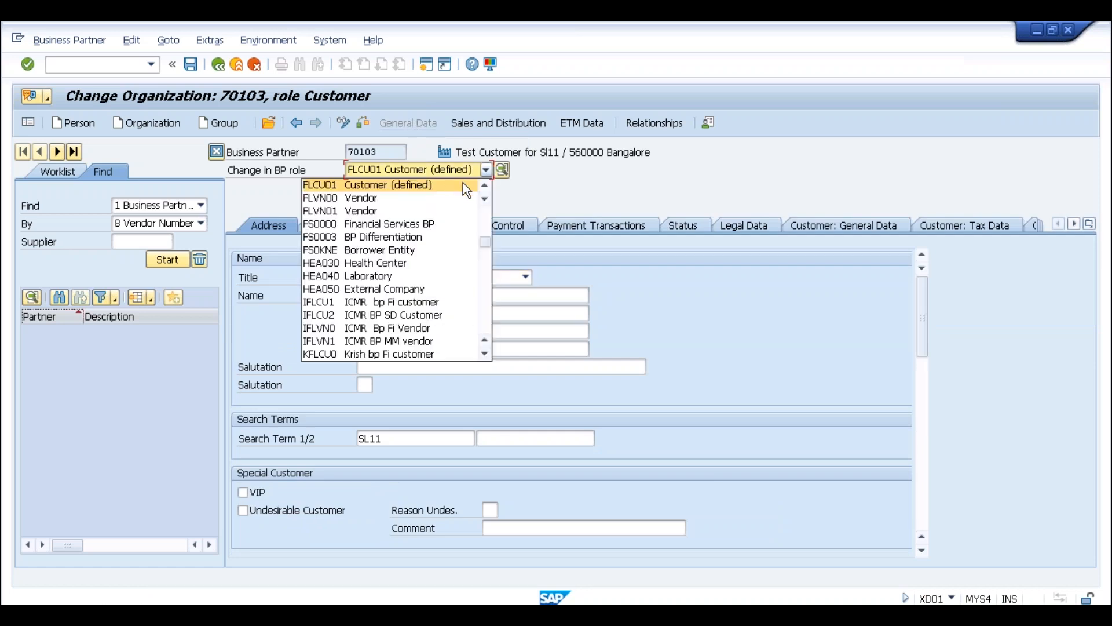
left_click(484, 185)
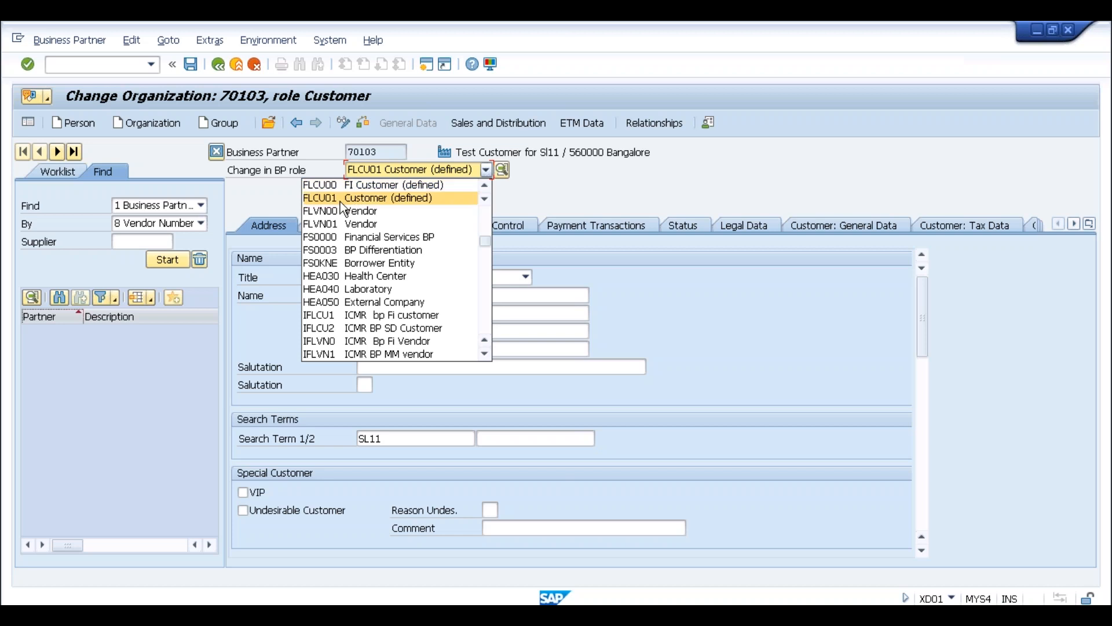
left_click(317, 156)
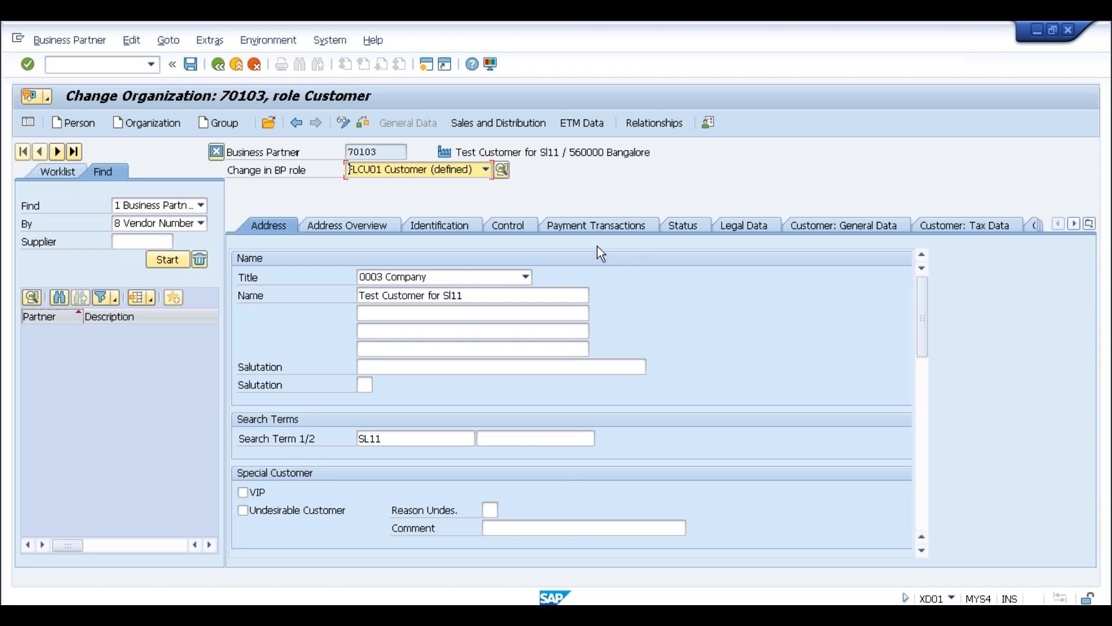
left_click(487, 172)
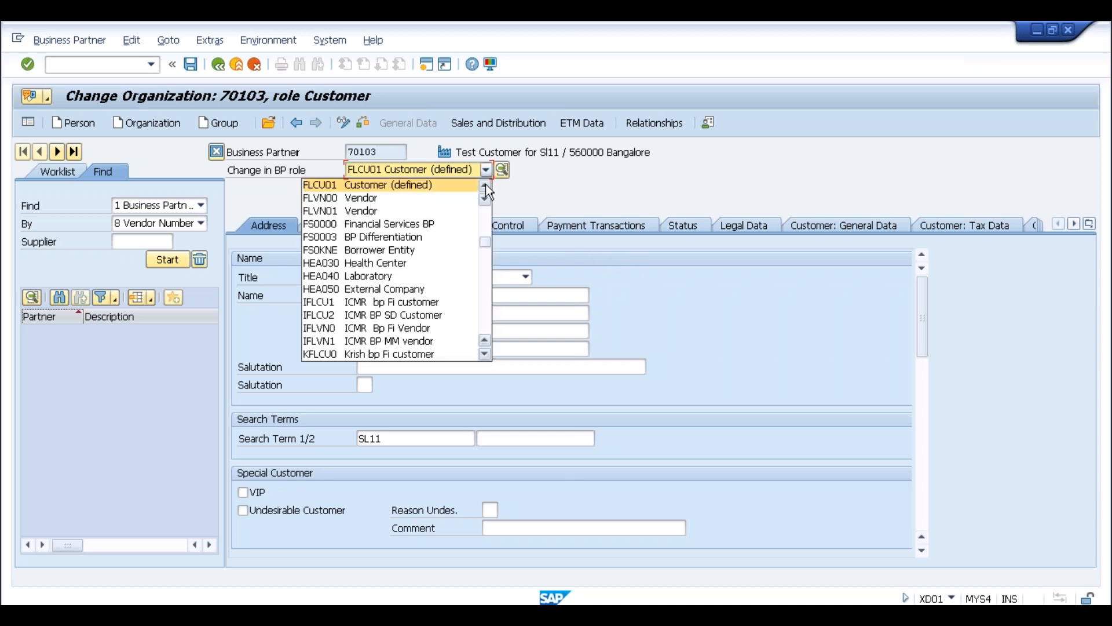
left_click(485, 185)
left_click(587, 189)
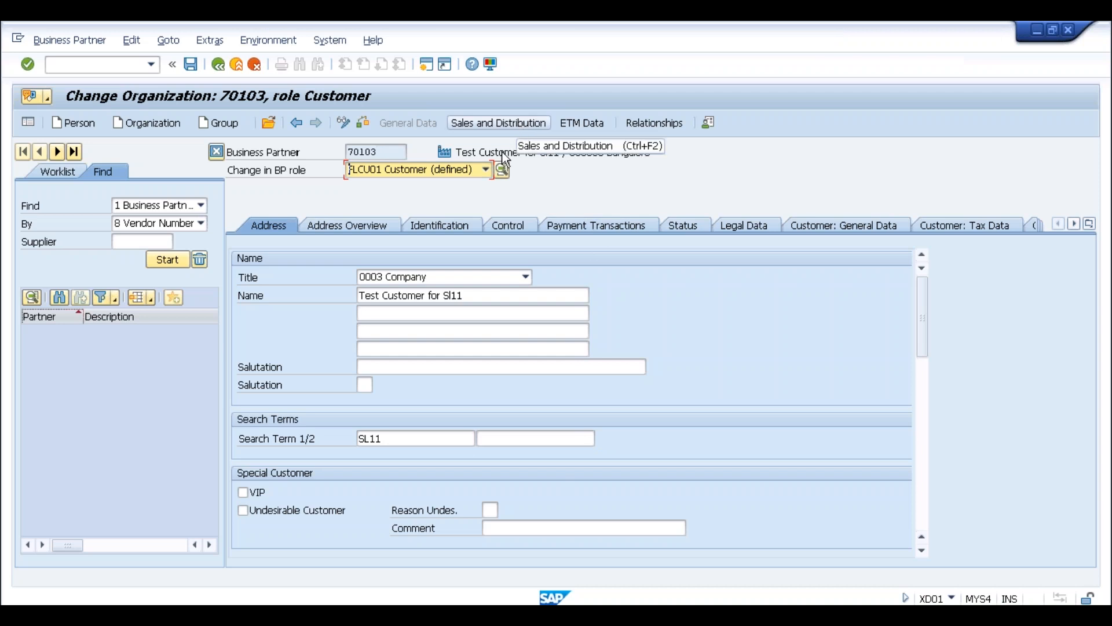
Step: Switch to the FLCU00 FI Customer role, view SL11 payment transaction data, and try opening another session
left_click(485, 170)
left_click(485, 184)
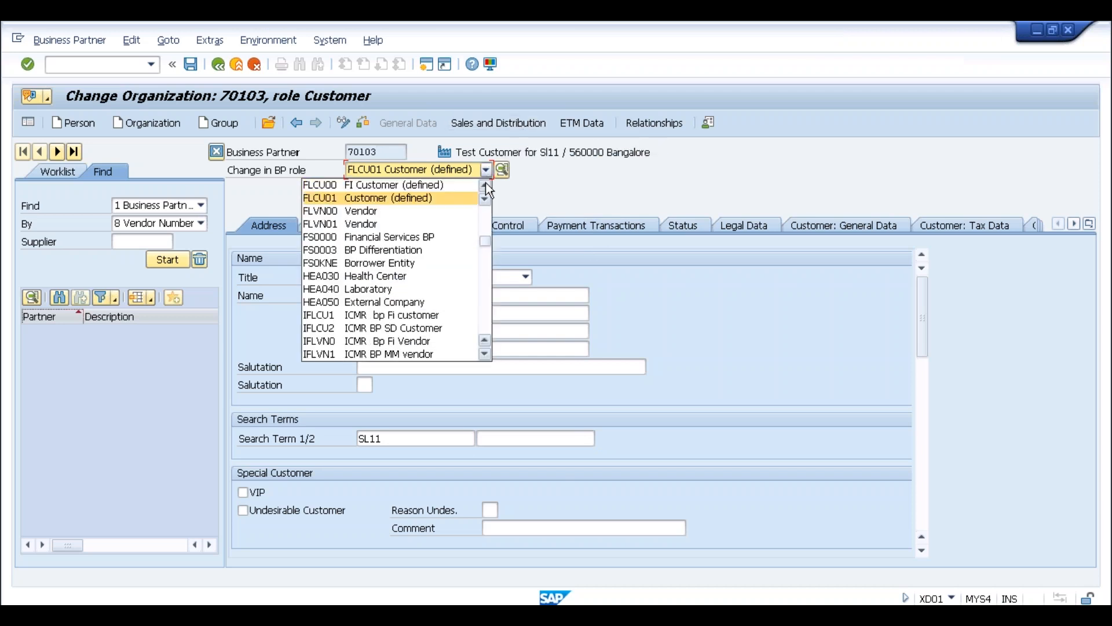
left_click(455, 185)
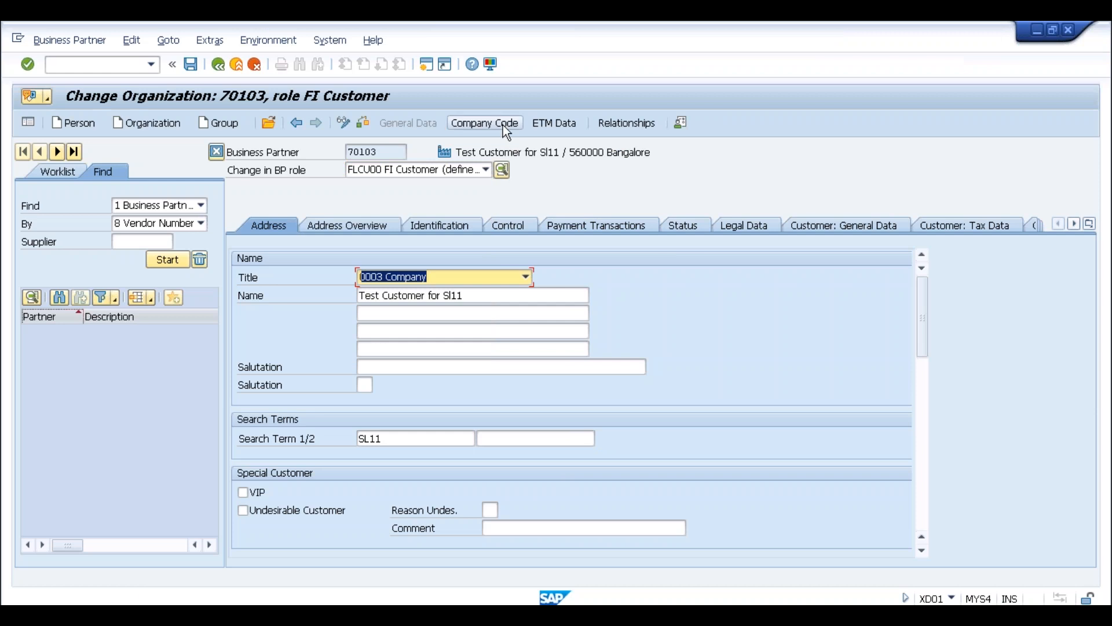
left_click(502, 125)
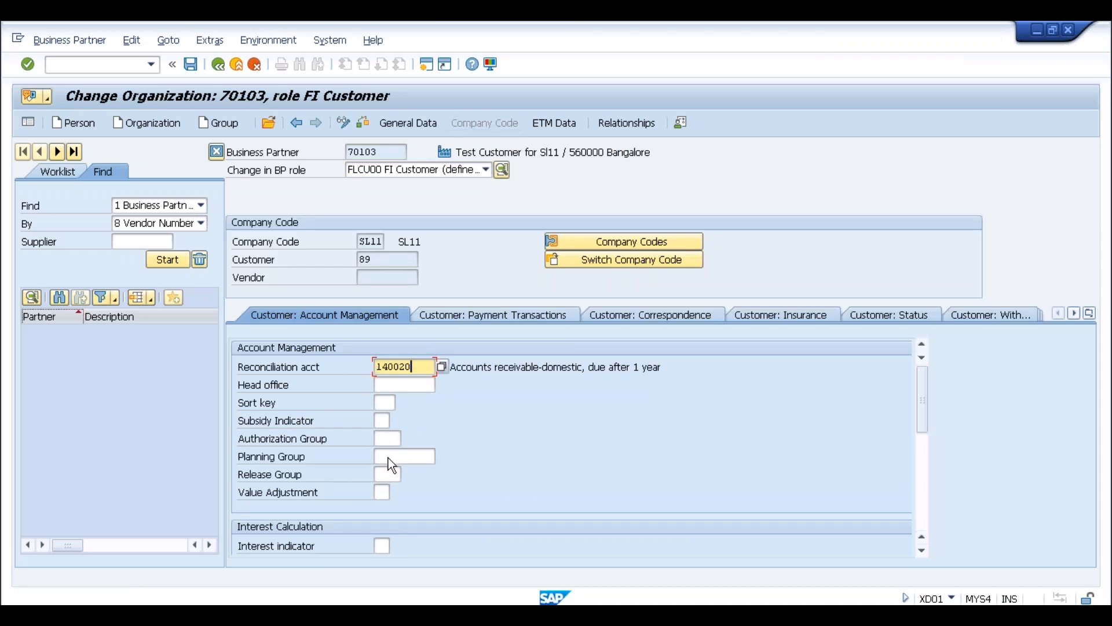
scroll(388, 457, "down", 5)
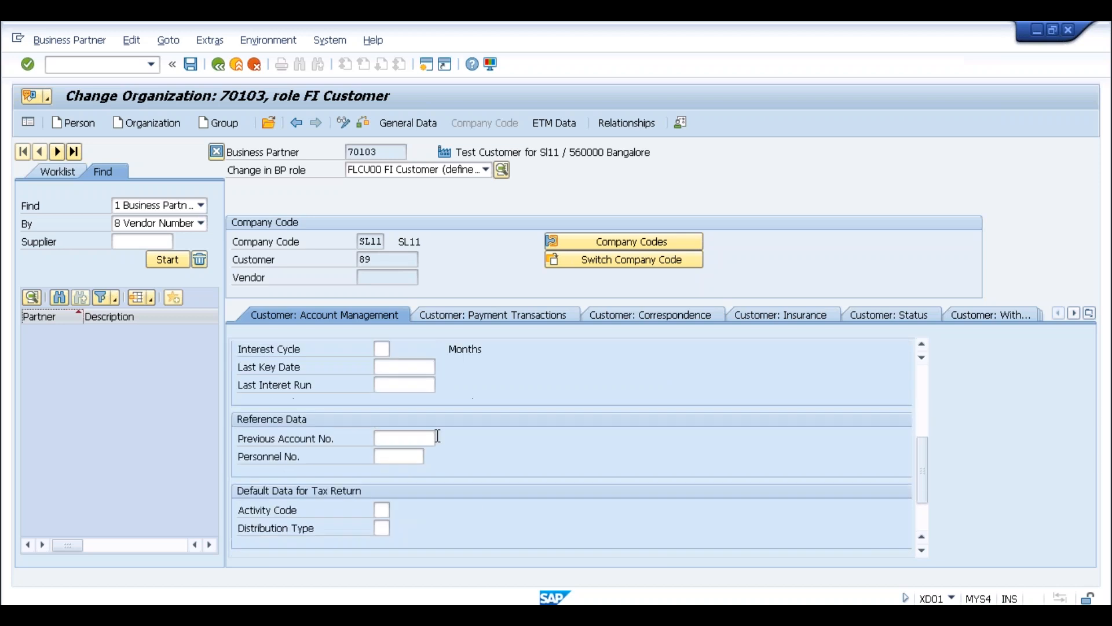
left_click(491, 314)
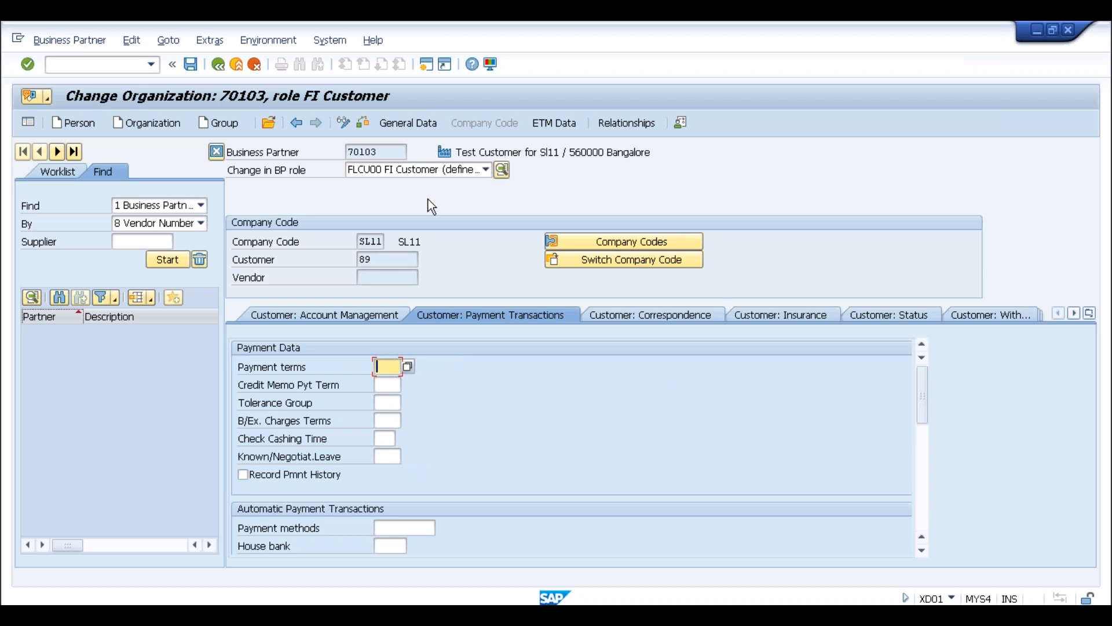
left_click(427, 63)
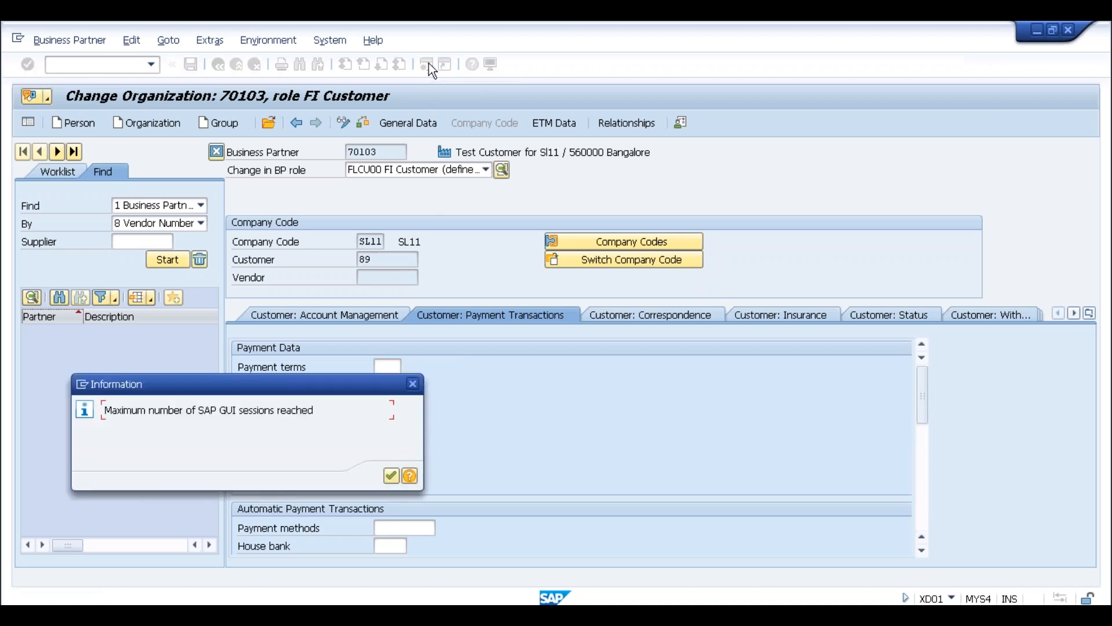
Step: Dismiss the session limit message, go to the other session, and run /nspro
left_click(391, 475)
key("alt+Tab")
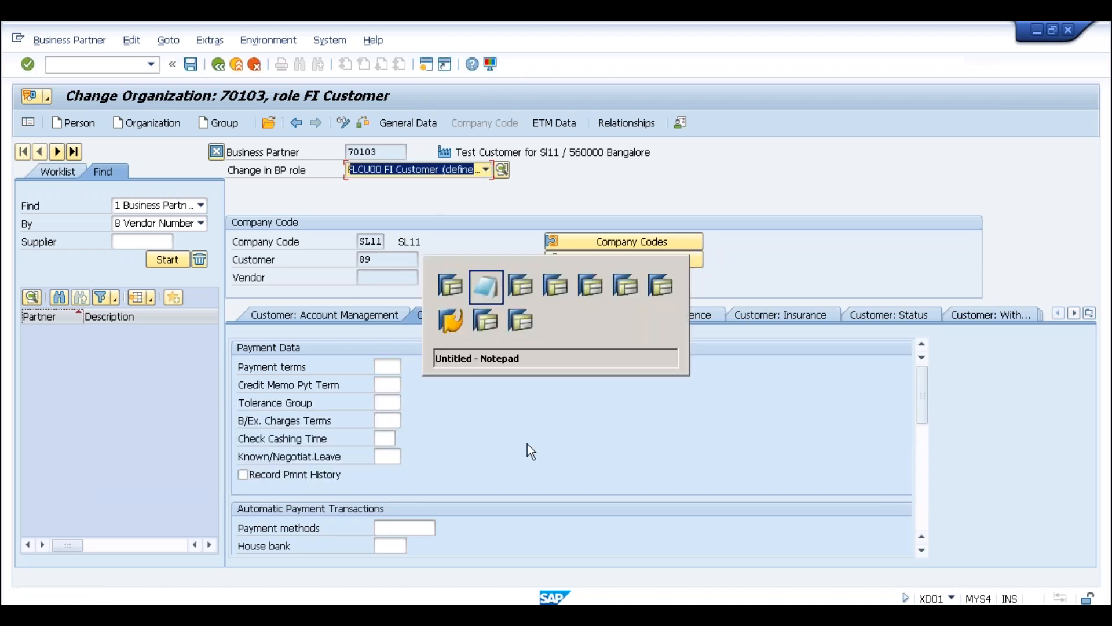
key("alt+Tab")
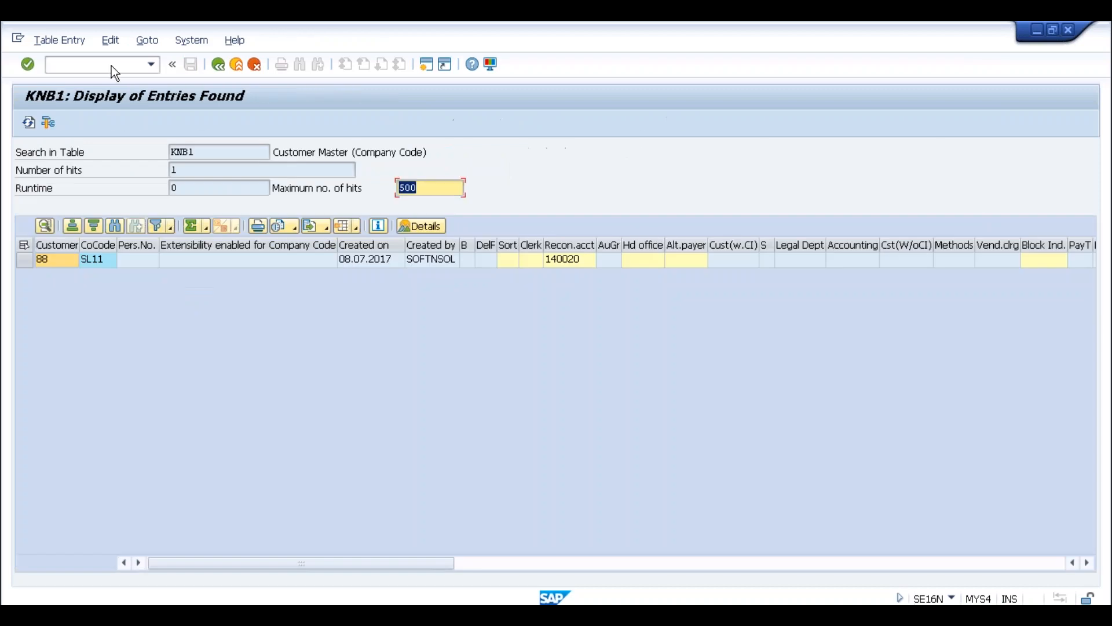
type("/nspro")
key("Return")
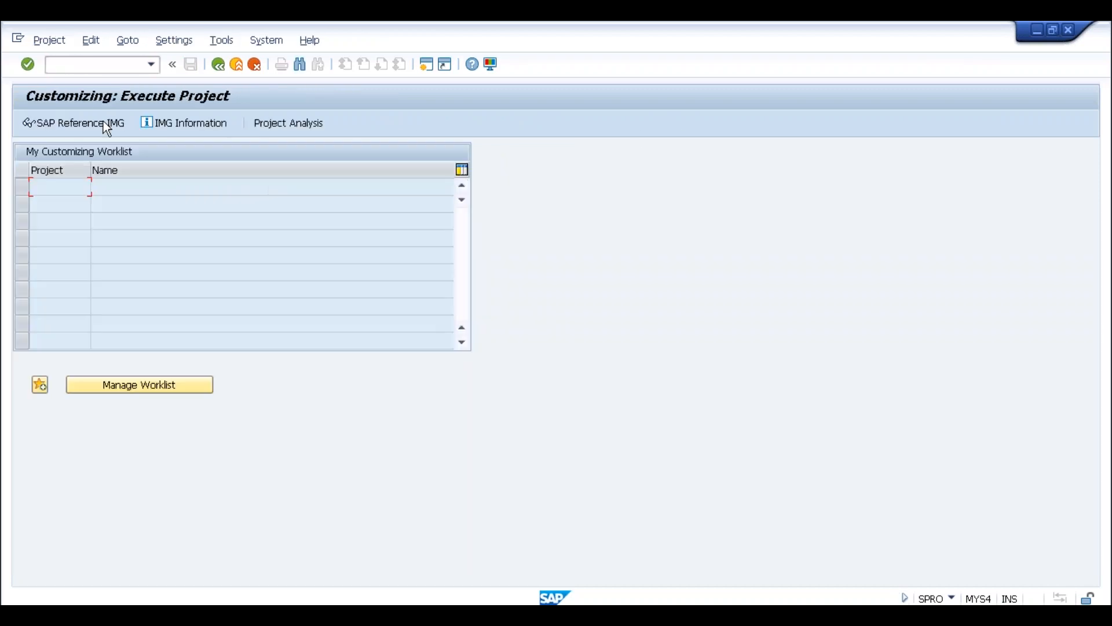
Step: In the SAP Reference IMG, open Define Account Groups with Screen Layout (Customers) under customer master data preparations
left_click(98, 124)
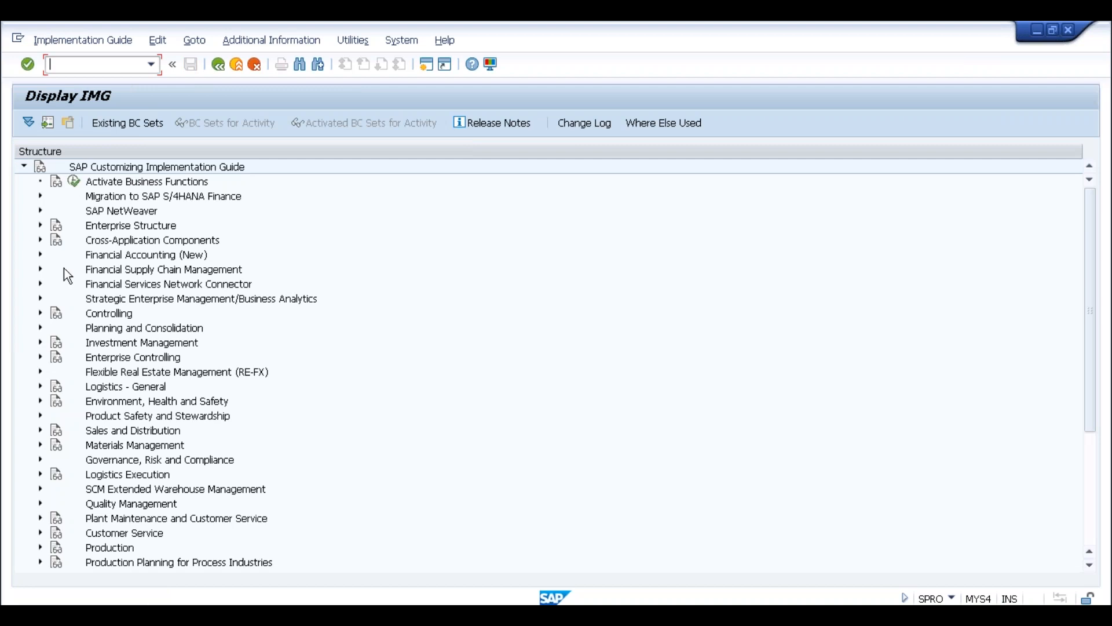
left_click(40, 256)
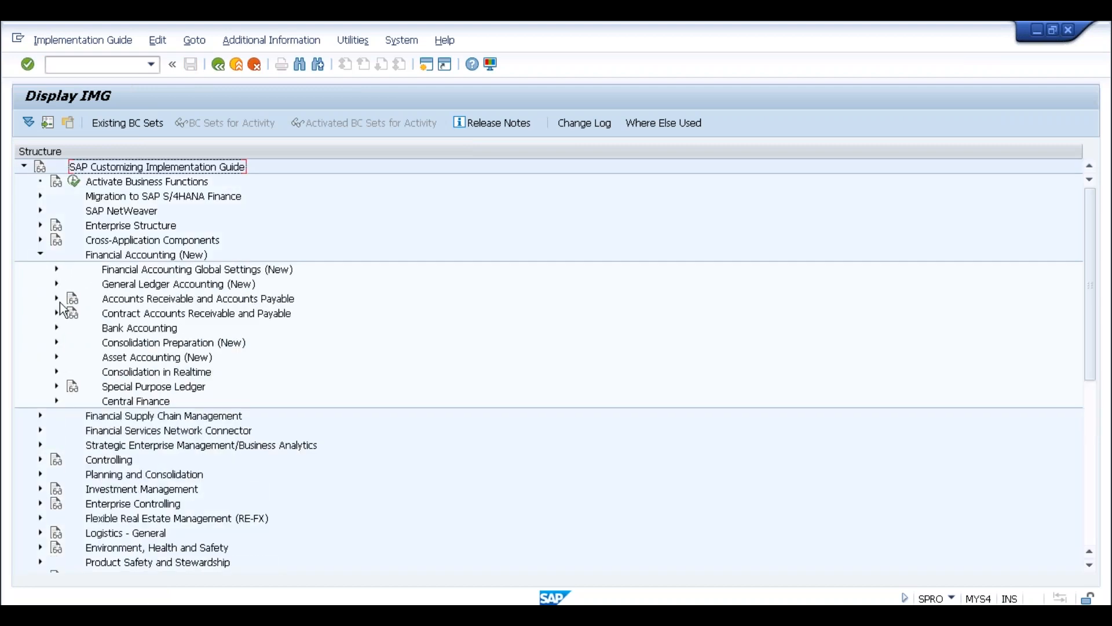
left_click(57, 300)
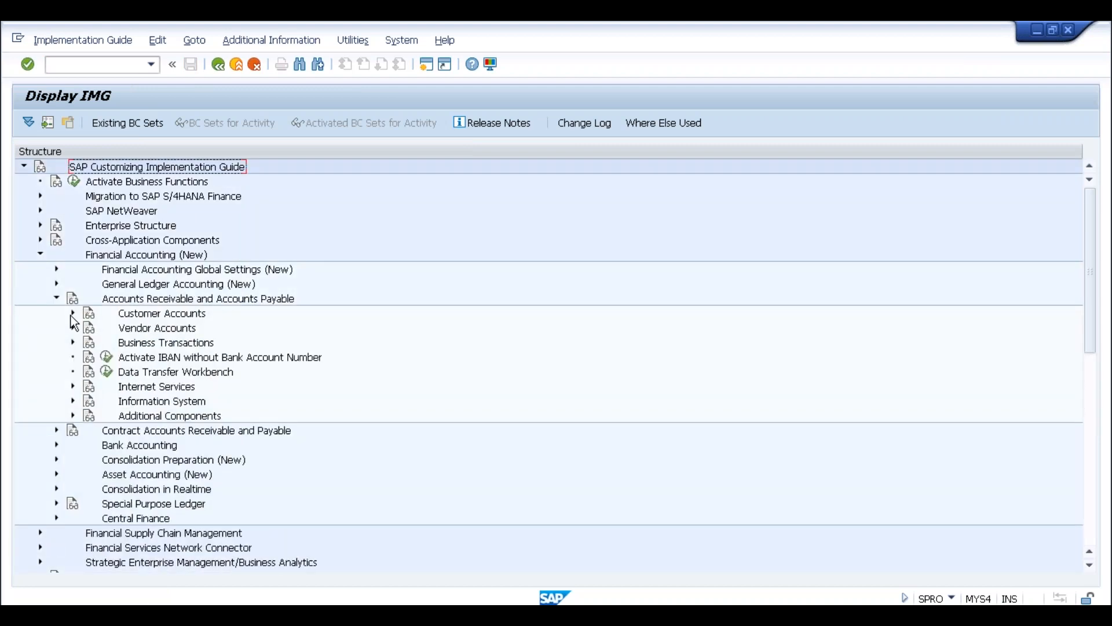
left_click(73, 314)
left_click(89, 329)
left_click(106, 342)
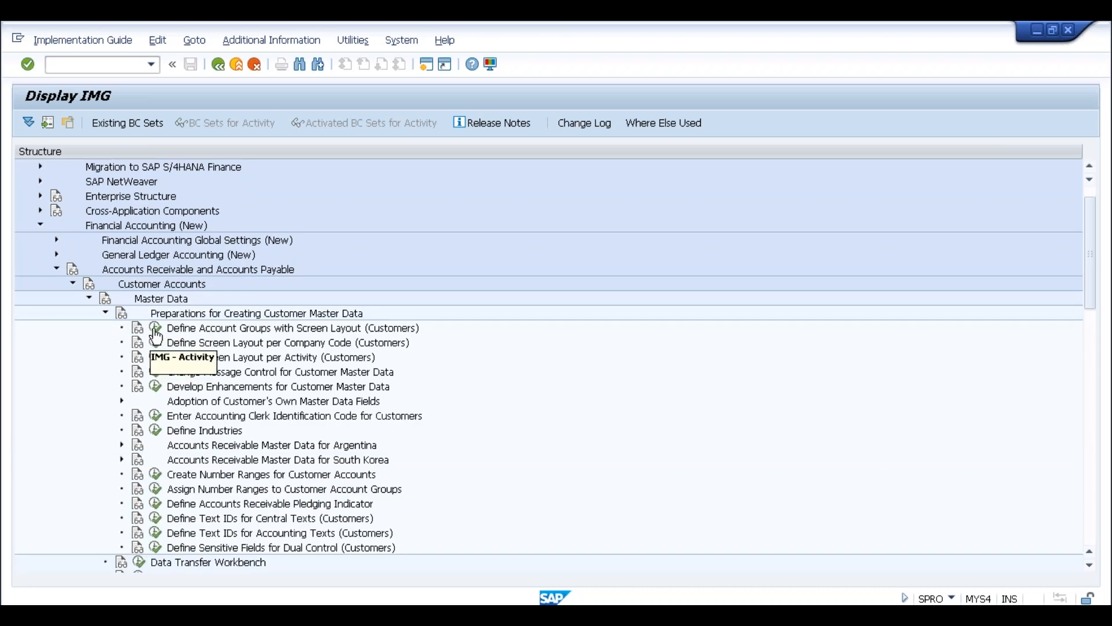
left_click(155, 329)
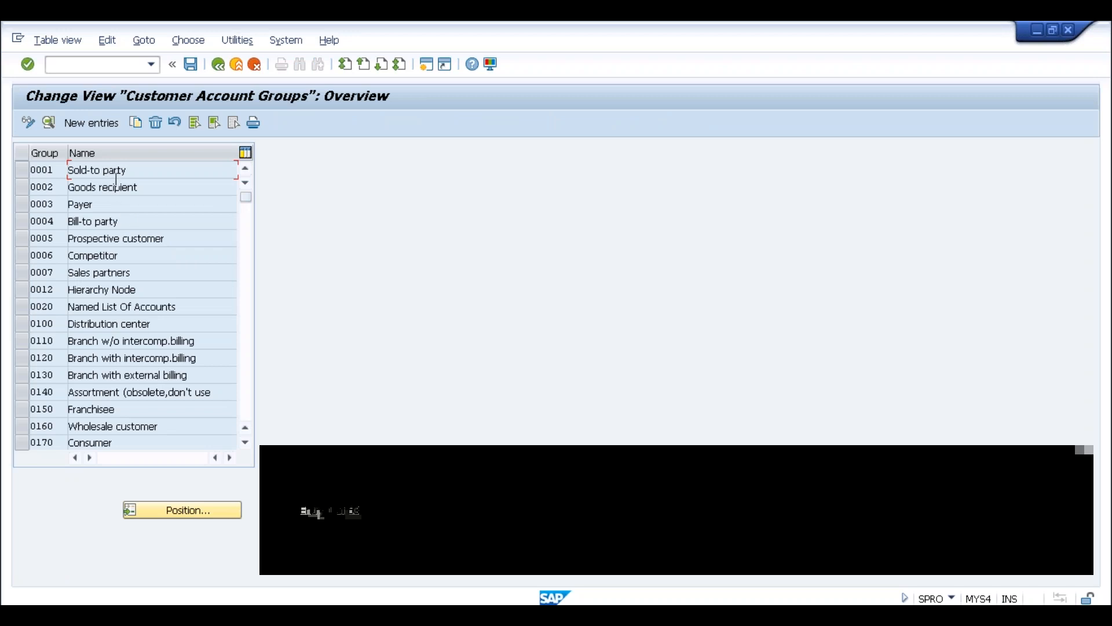
Step: Make Terms of payment a required entry in DEBI's company code payment field status and save it
scroll(235, 348, "down", 5)
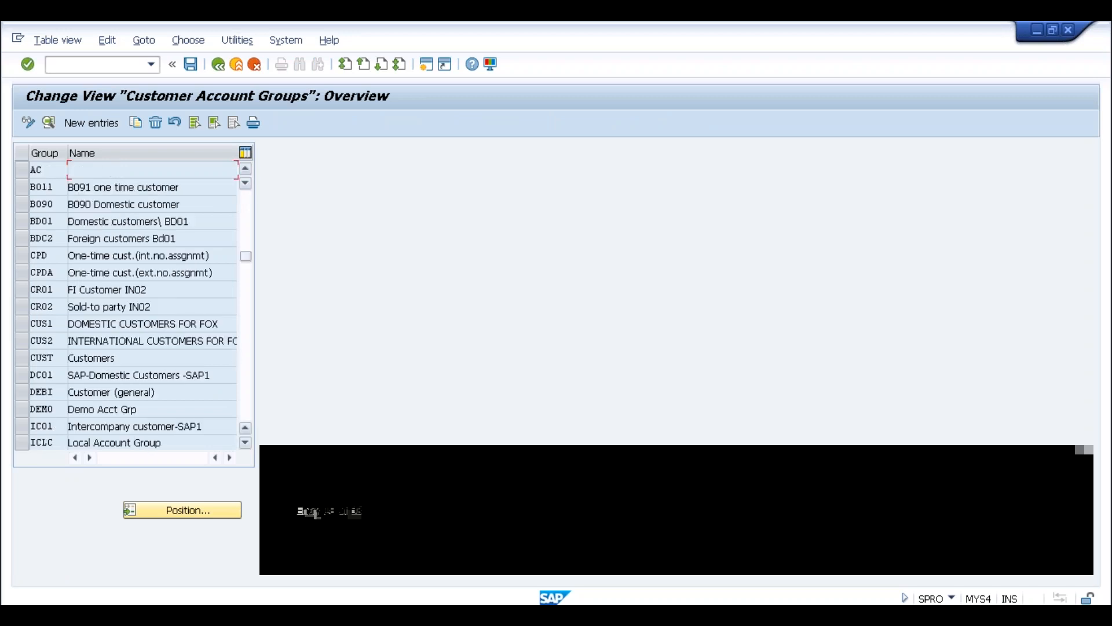
double_click(107, 392)
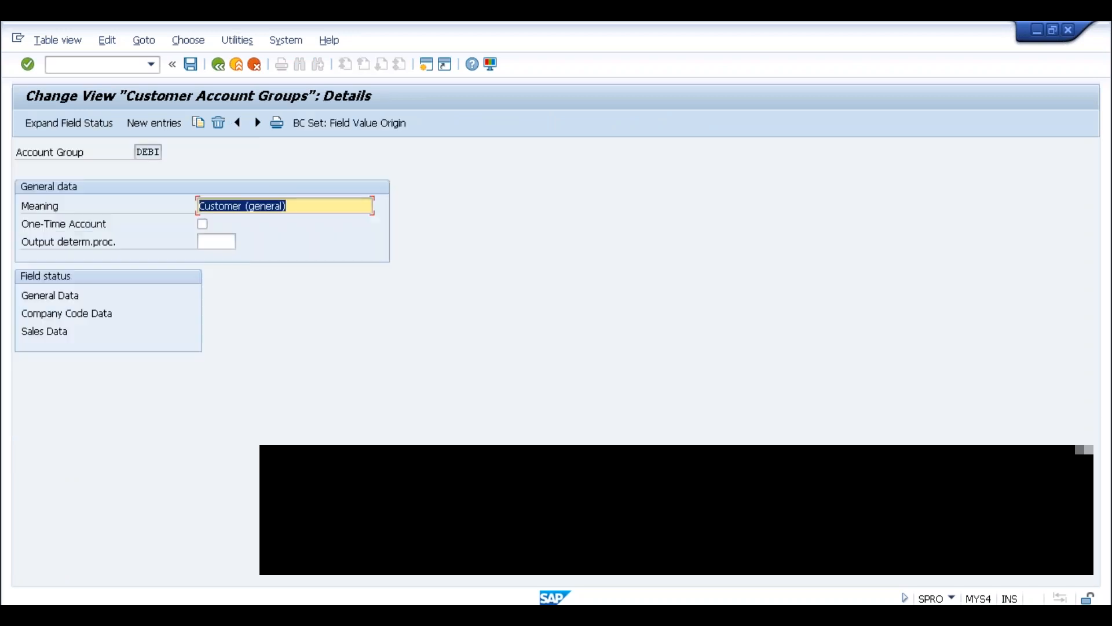
double_click(65, 314)
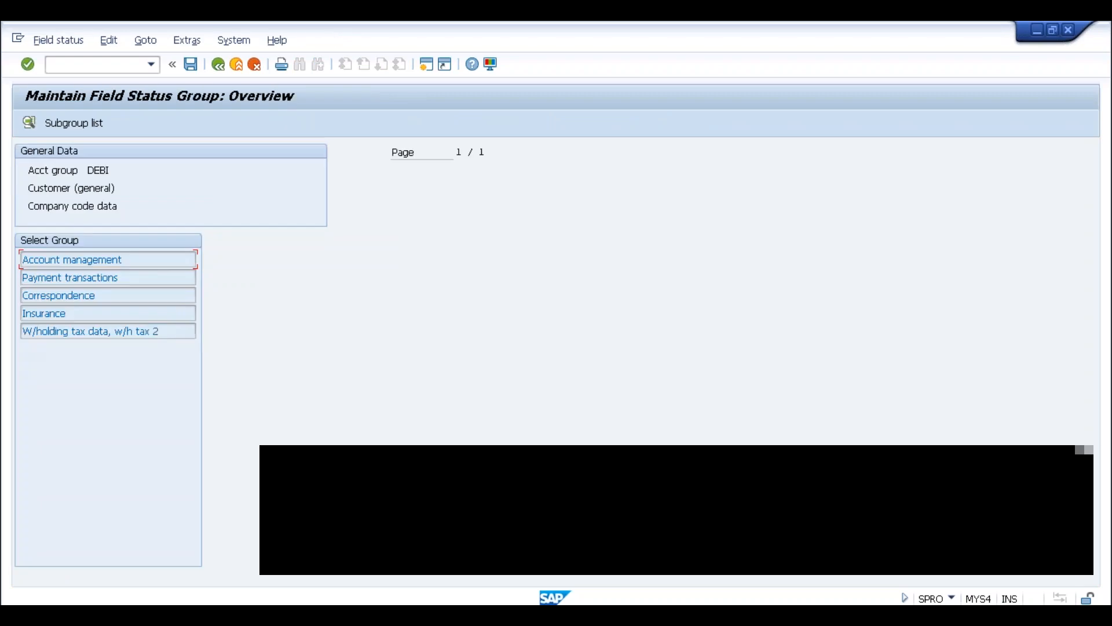
double_click(75, 278)
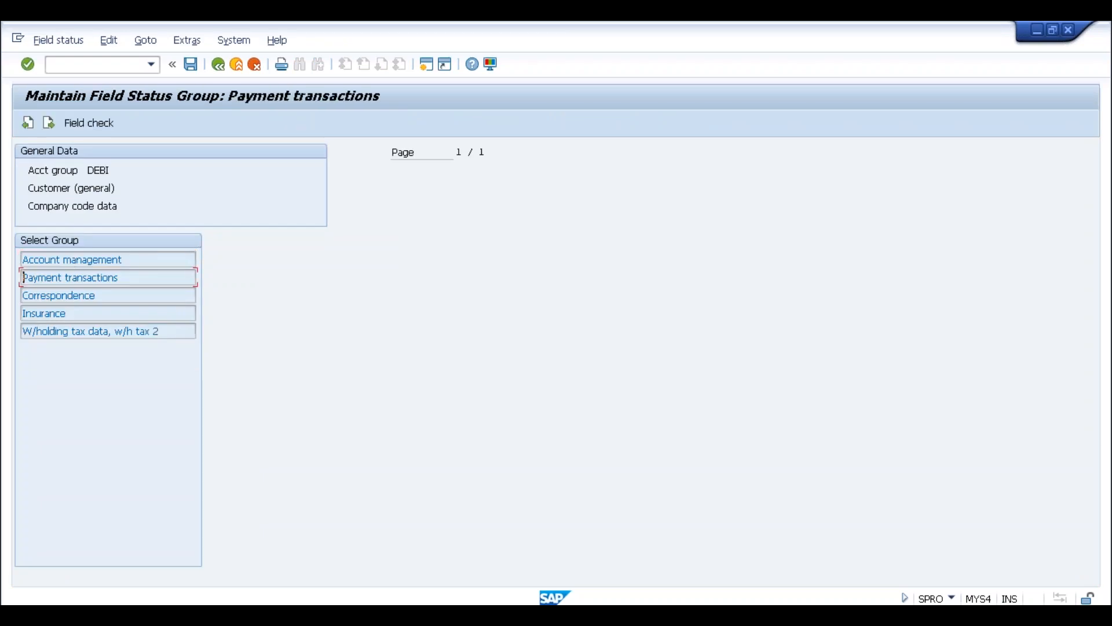
left_click(289, 278)
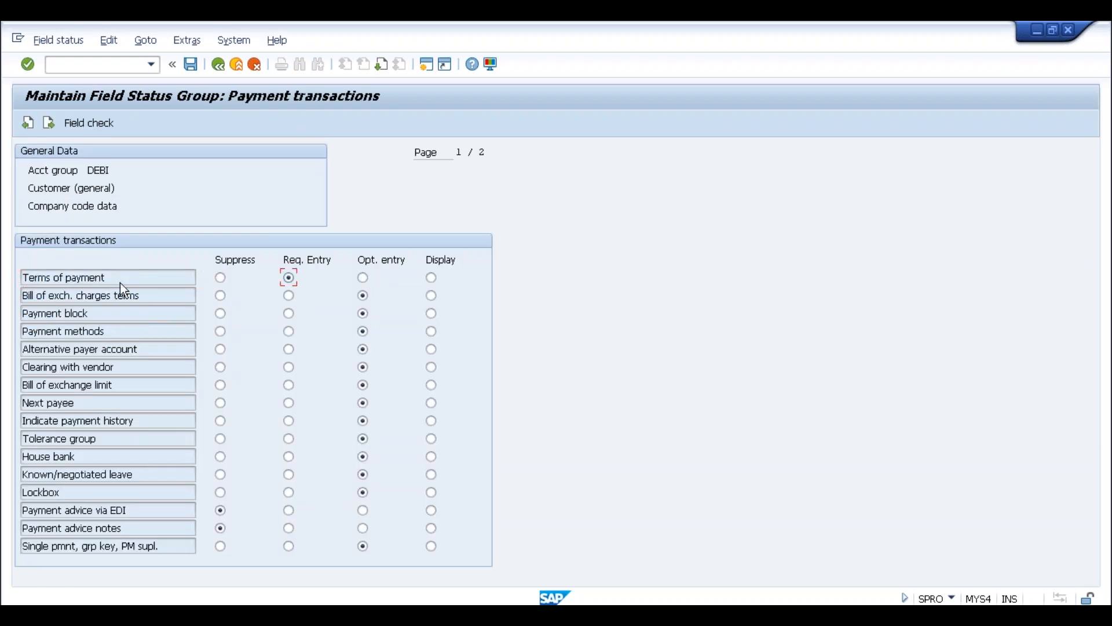
left_click(192, 65)
left_click(241, 298)
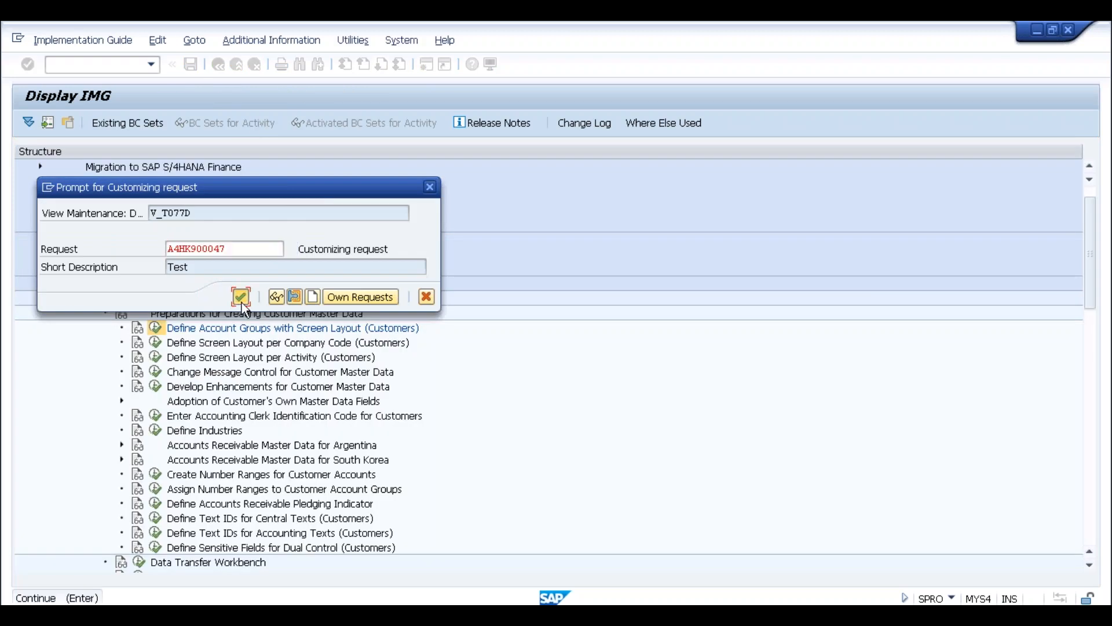
key("alt+Tab")
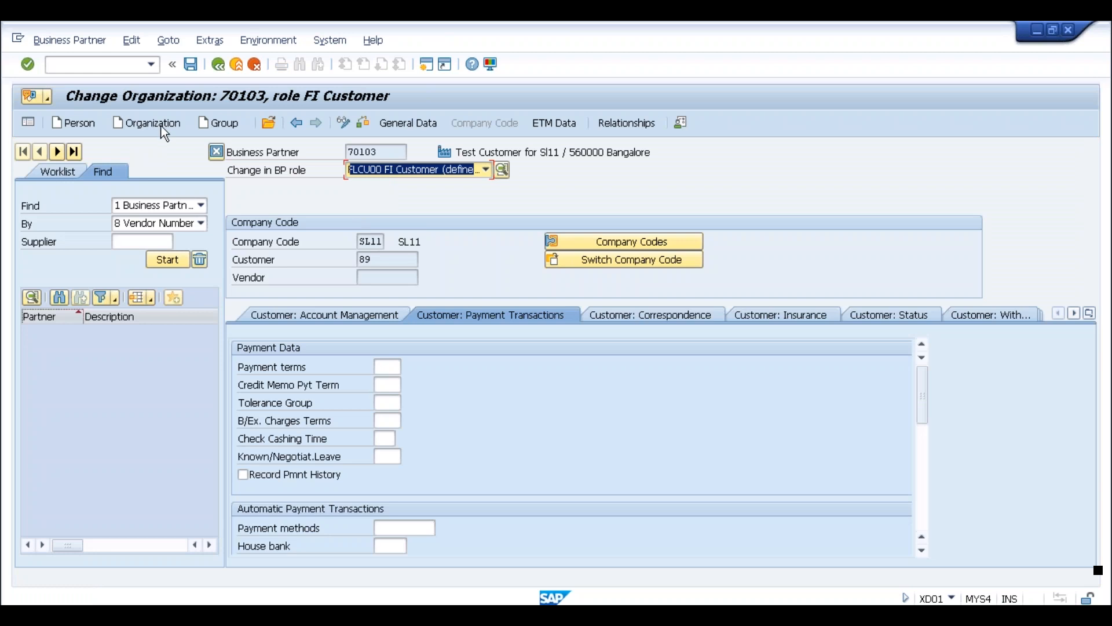
Step: Create a new organization partner titled 0003 Company named 'Test Customer for Sl11-2'
left_click(159, 123)
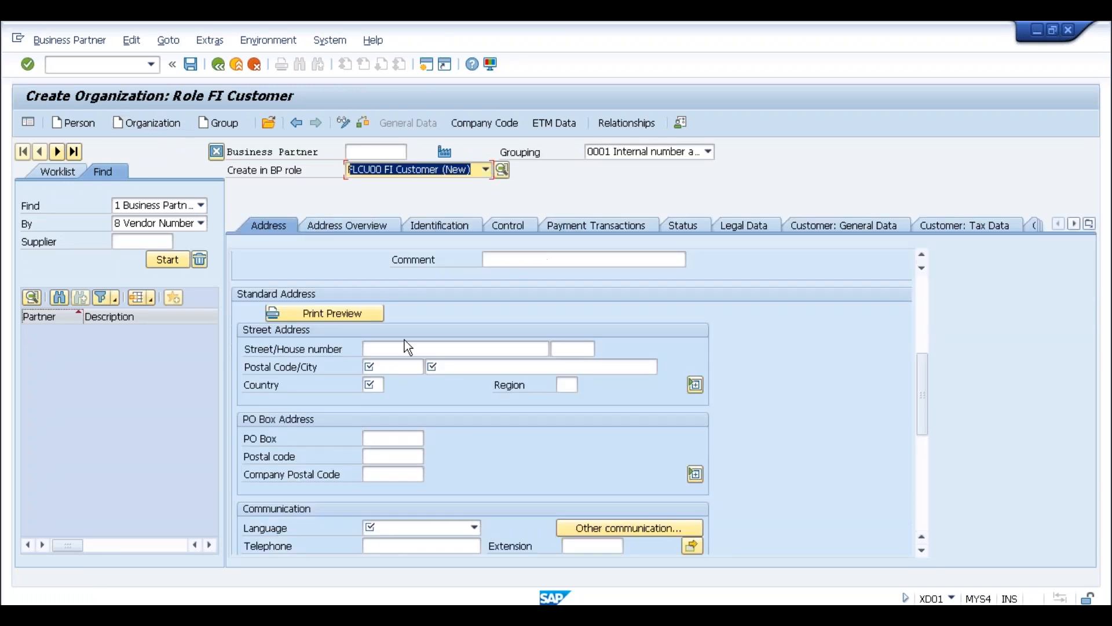
left_click(392, 365)
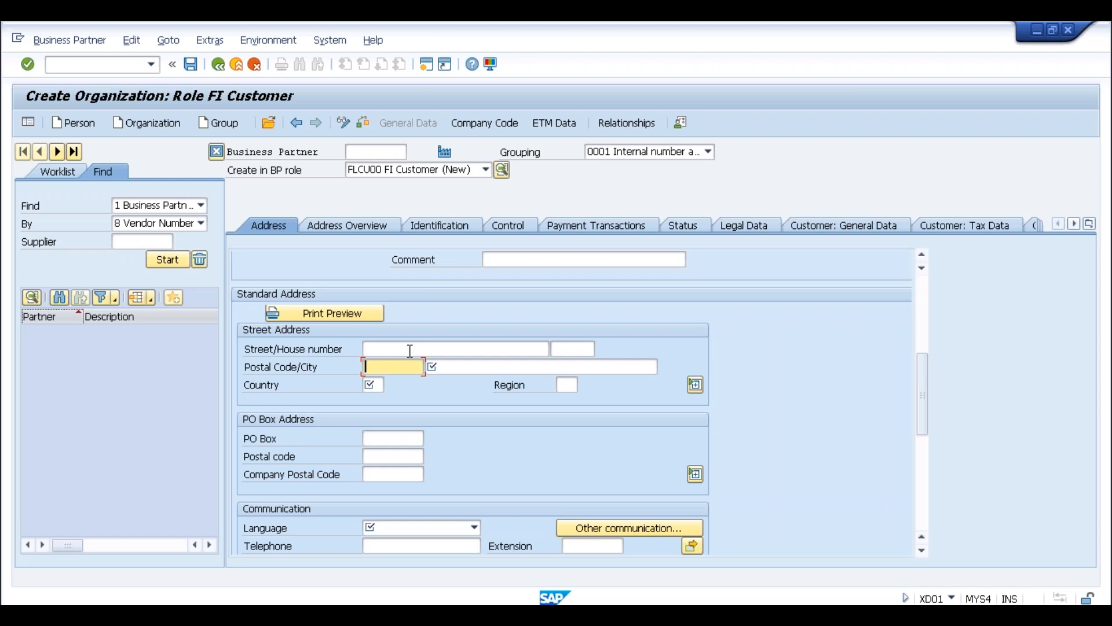
scroll(406, 351, "up", 5)
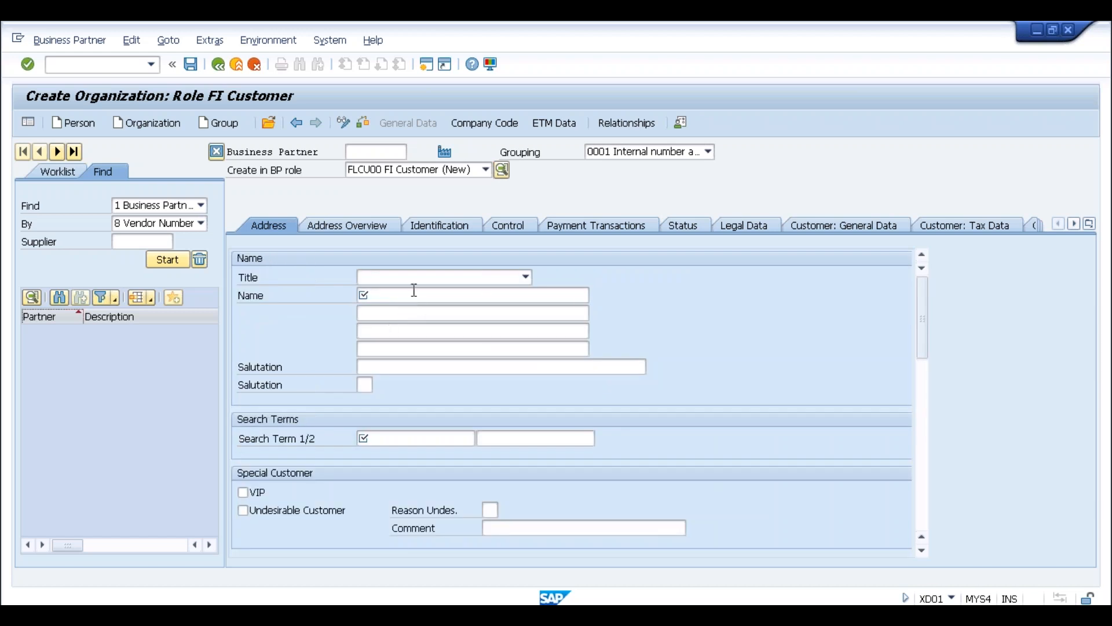
left_click(390, 277)
left_click(388, 294)
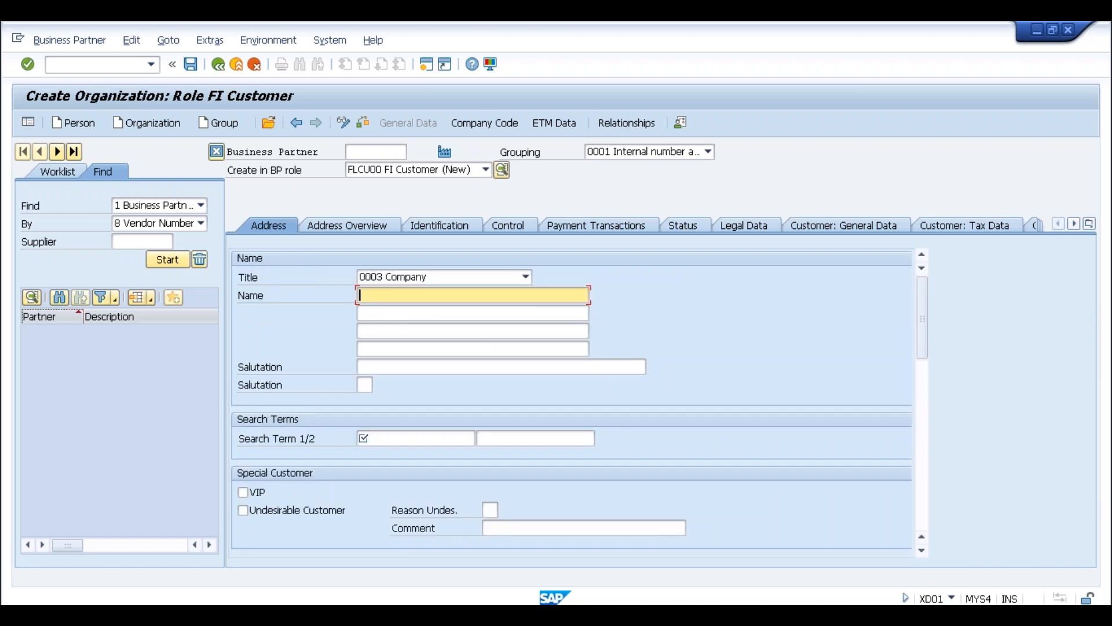
left_click(391, 296)
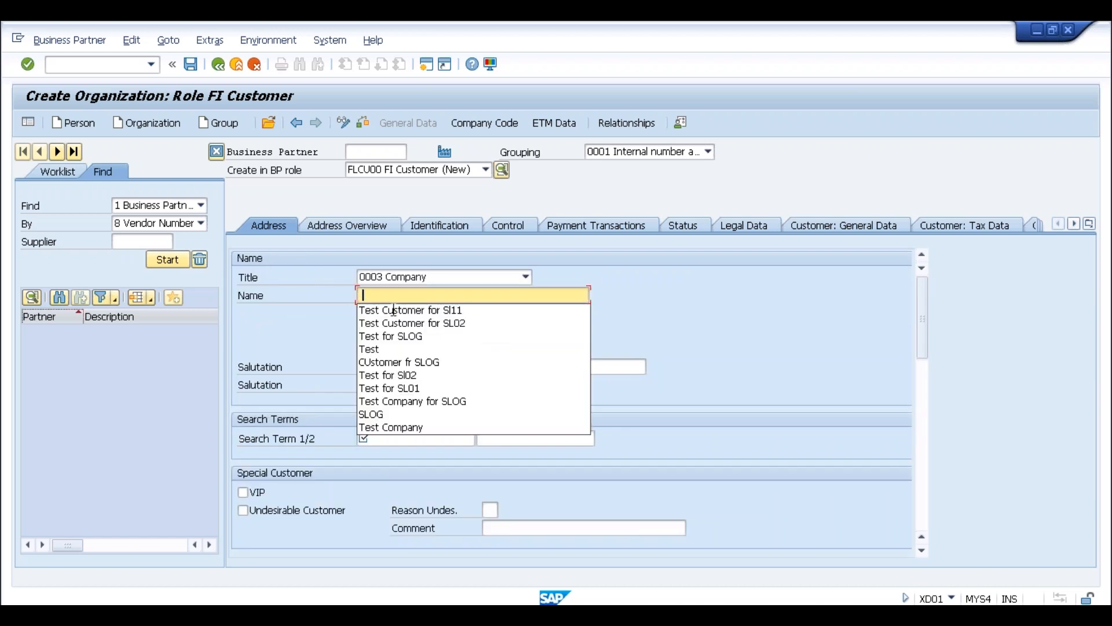
left_click(394, 310)
type("-2")
Step: Fill in search term SL11, postal code 560000, city Bangalore, country IN and language EN
left_click(394, 439)
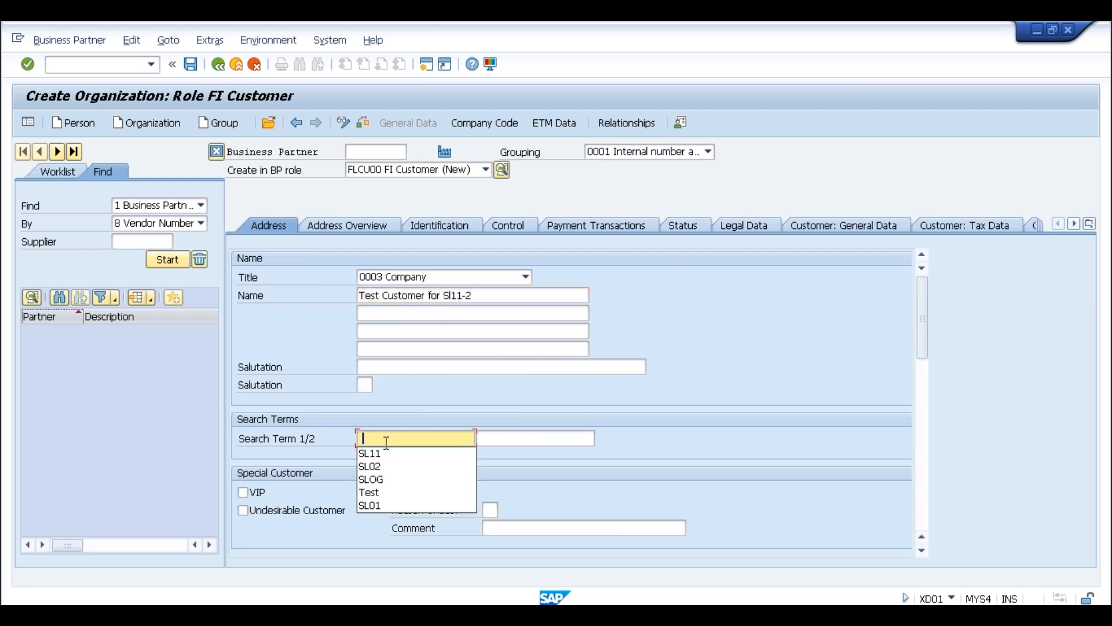
left_click(381, 453)
scroll(405, 437, "down", 4)
left_click(384, 422)
left_click(383, 435)
left_click(442, 422)
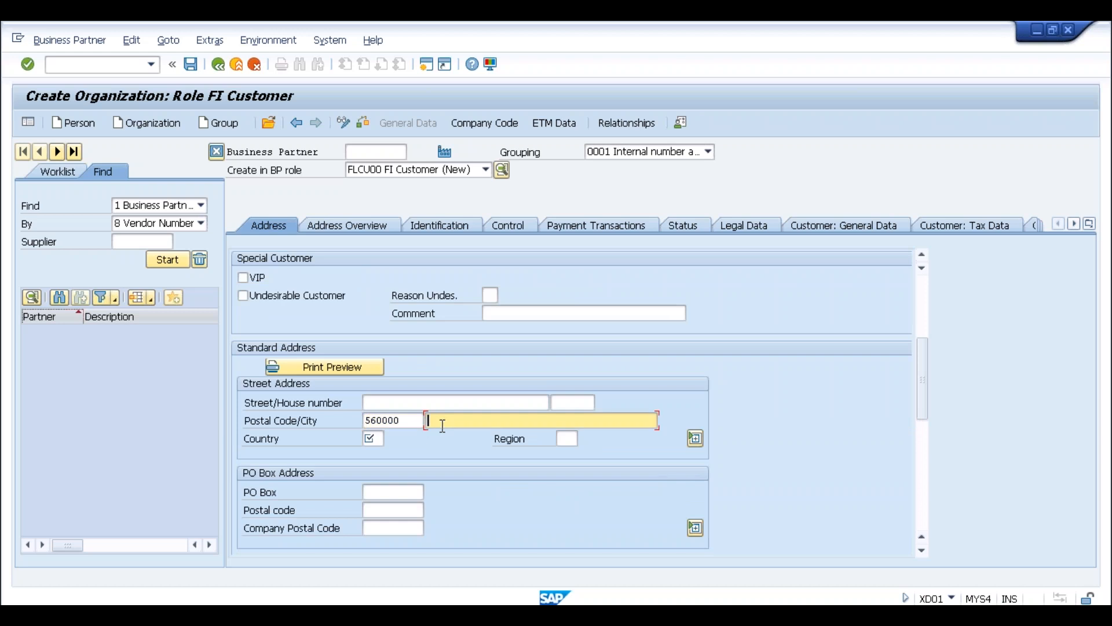
left_click(438, 434)
left_click(371, 438)
left_click(376, 449)
scroll(425, 450, "down", 3)
scroll(426, 450, "down", 3)
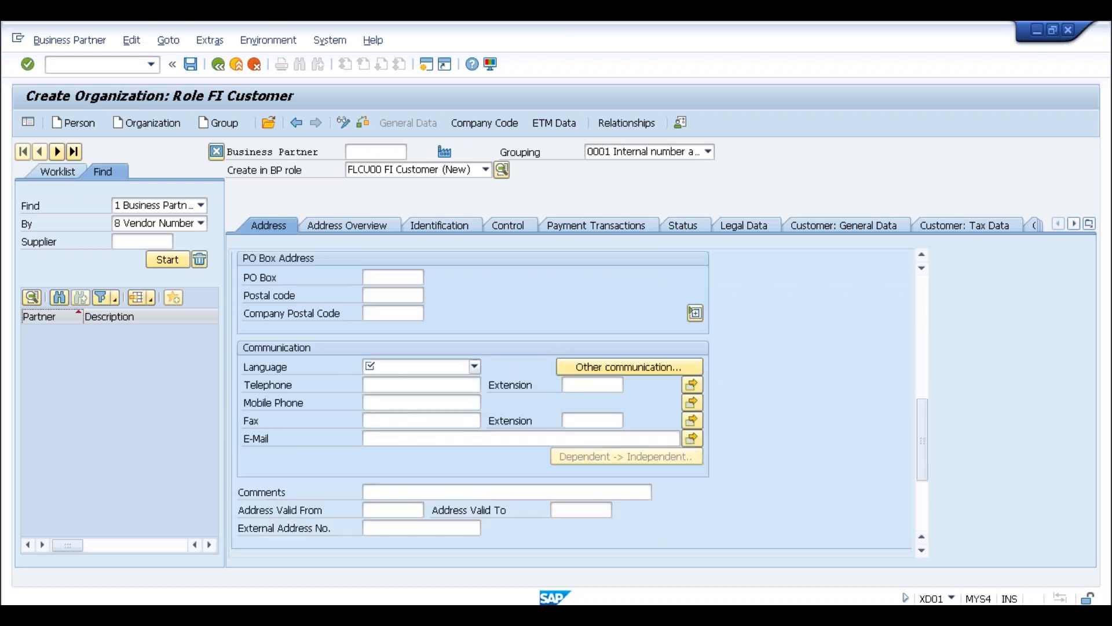
left_click(474, 366)
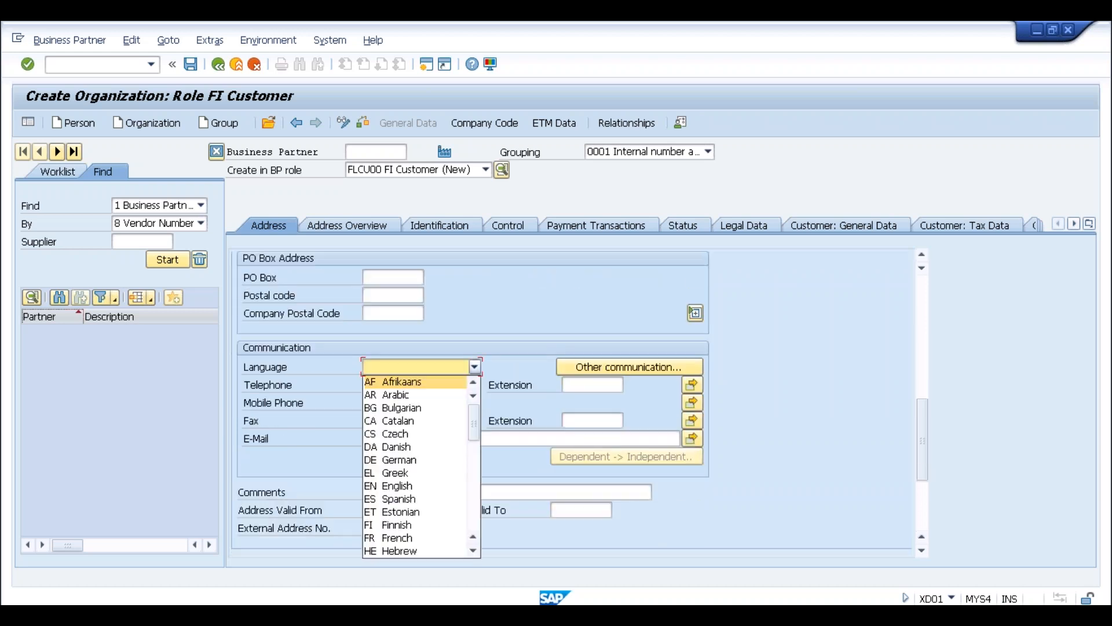
left_click(401, 485)
Step: Set SL11 reconciliation account 140020 and attempt to save the new partner
left_click(489, 124)
left_click(400, 348)
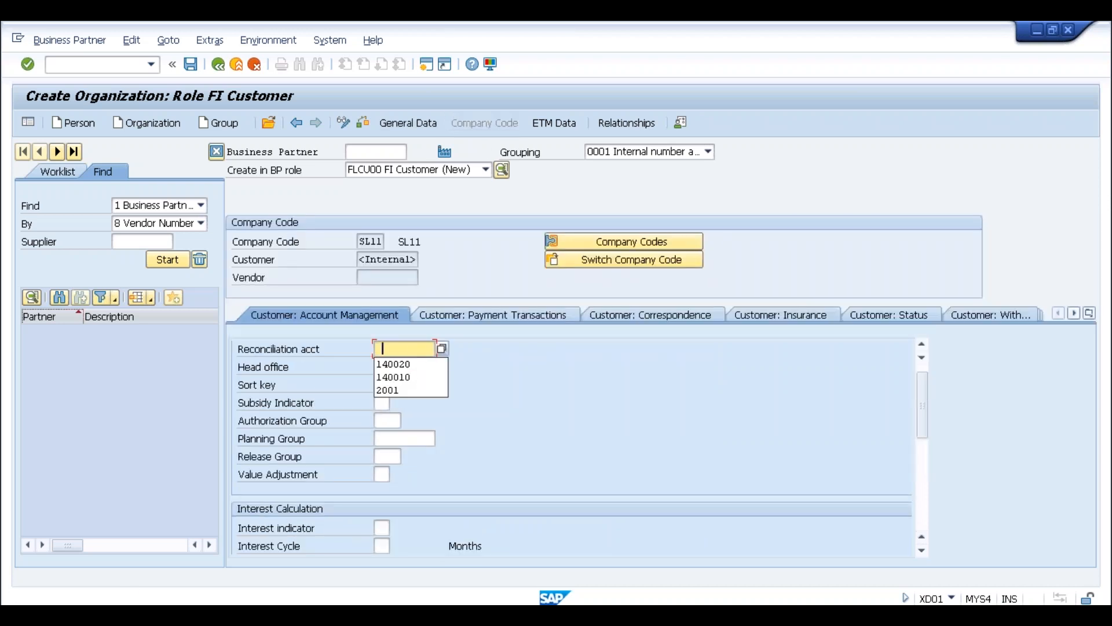
left_click(407, 364)
left_click(447, 314)
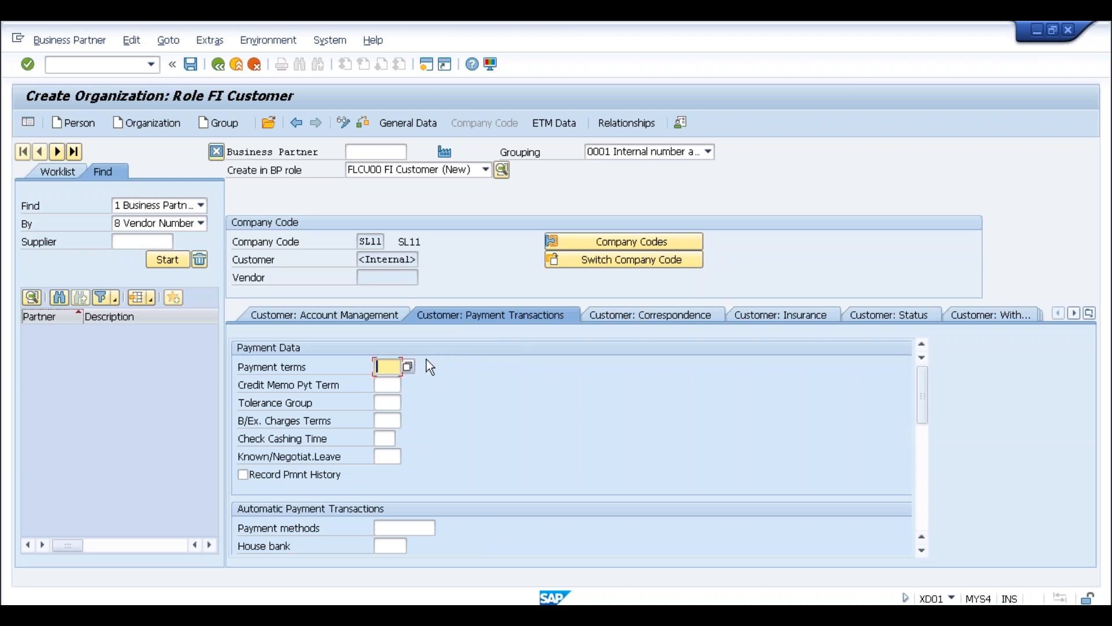
left_click(194, 65)
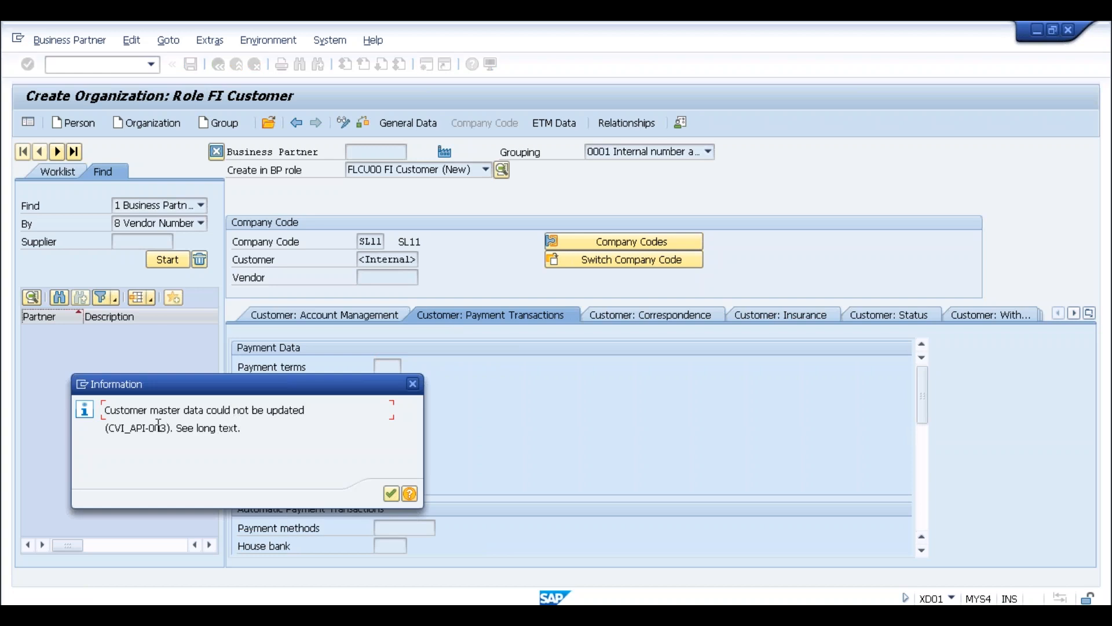
Step: Read the long text explaining the missing payment terms, then close it and dismiss the message
left_click(409, 493)
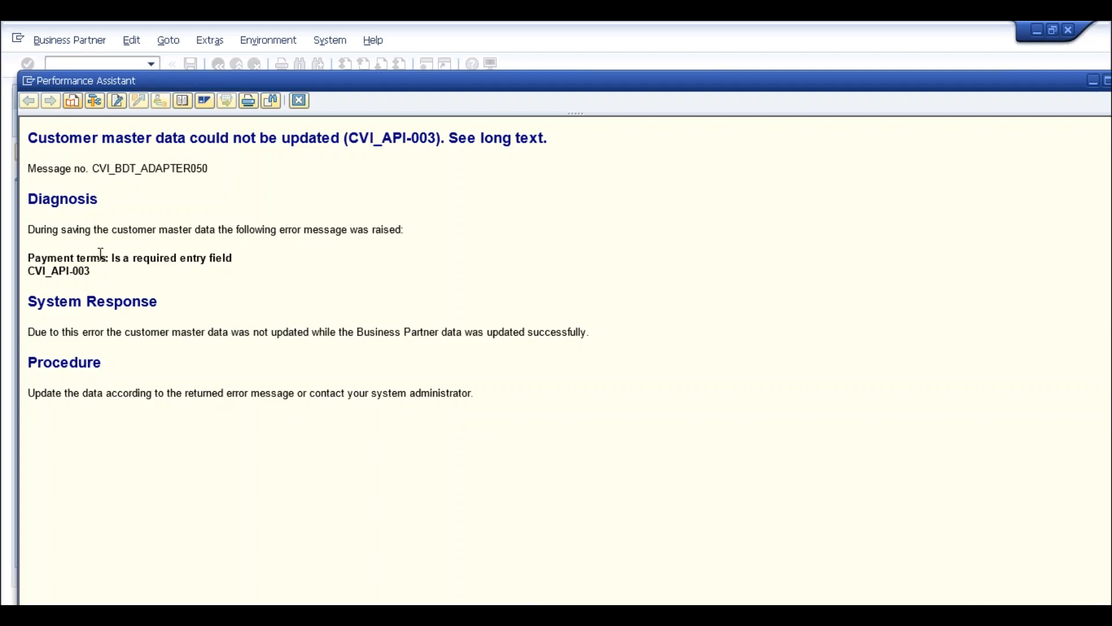
left_click_drag(28, 229, 408, 237)
left_click_drag(117, 332, 530, 341)
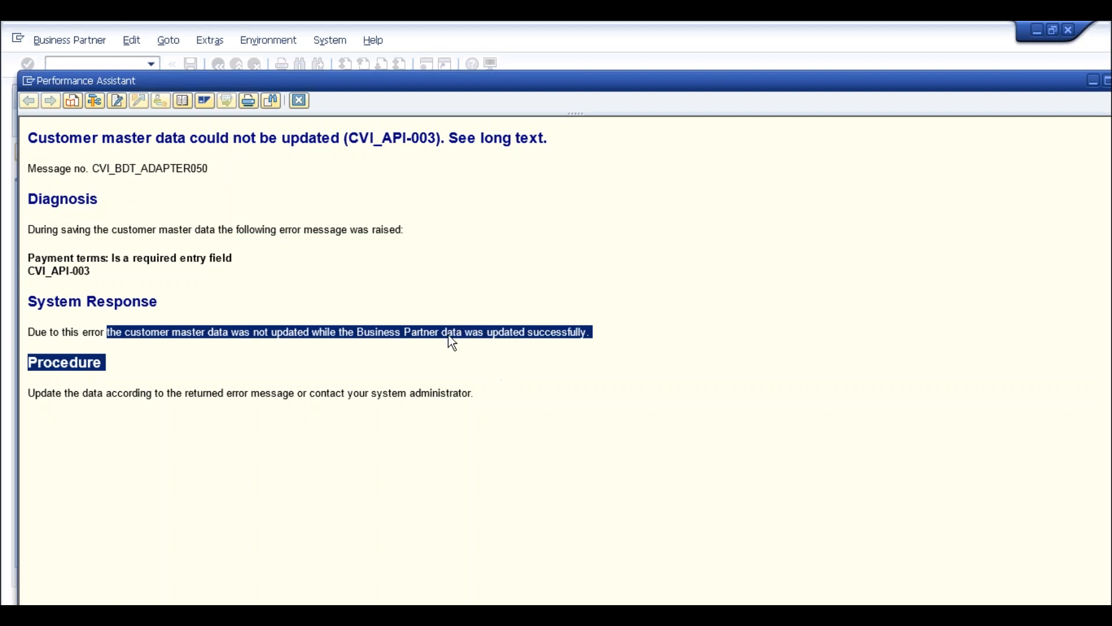
left_click(299, 100)
left_click(393, 491)
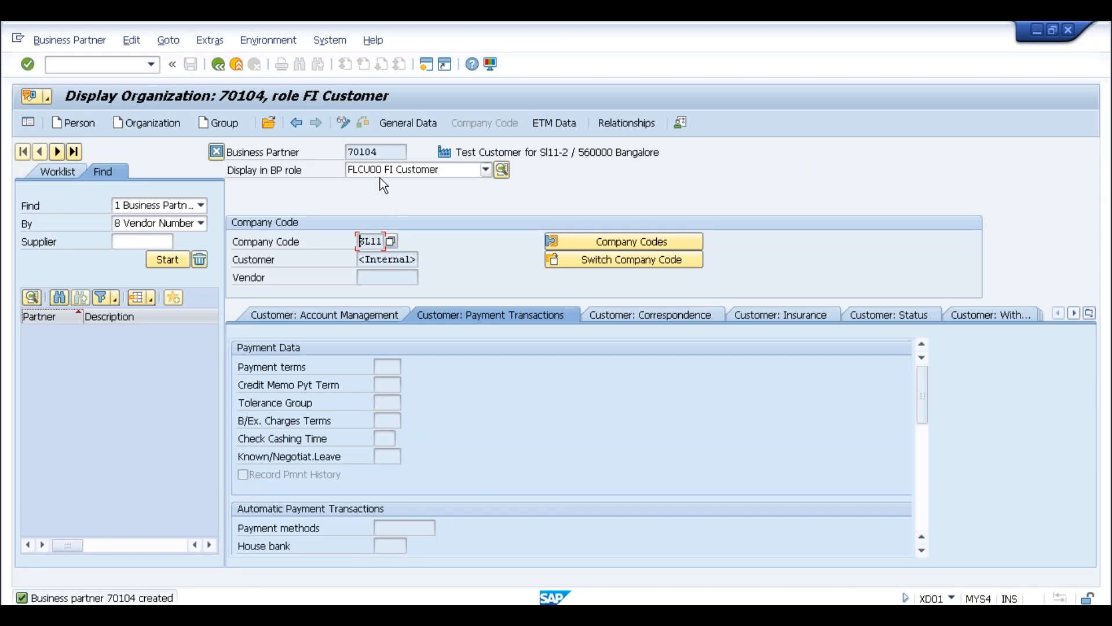
Step: Copy partner number 70104 and switch the partner into change mode
left_click(390, 152)
left_click_drag(380, 152, 344, 150)
key("ctrl+c")
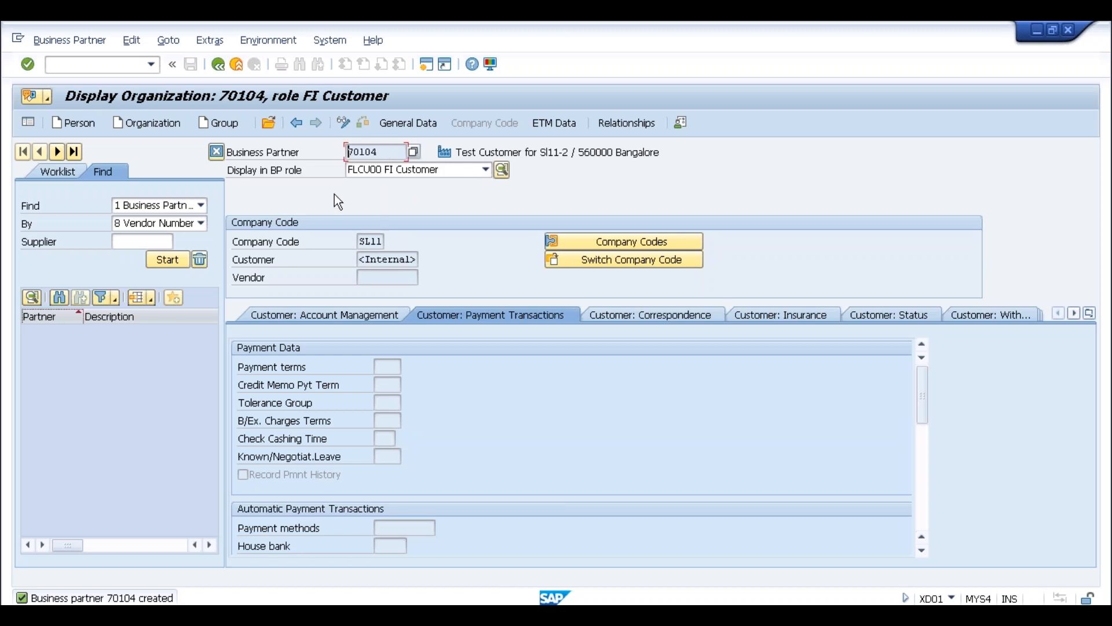
left_click(343, 122)
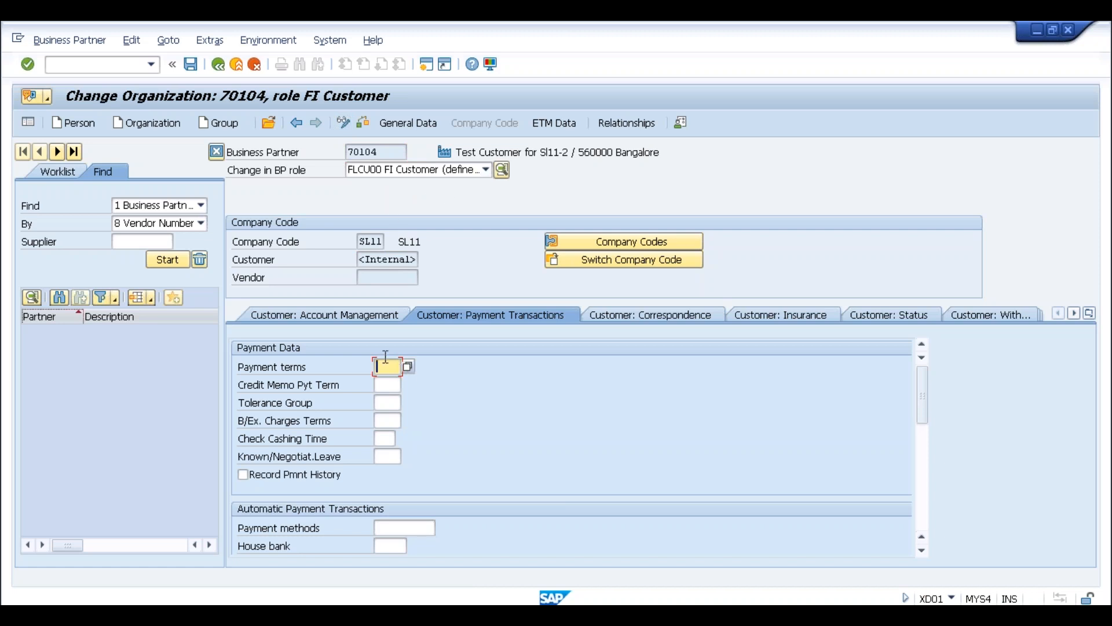
Step: Set reconciliation account 140020 in the SL11 customer account management data
left_click(332, 319)
left_click(404, 350)
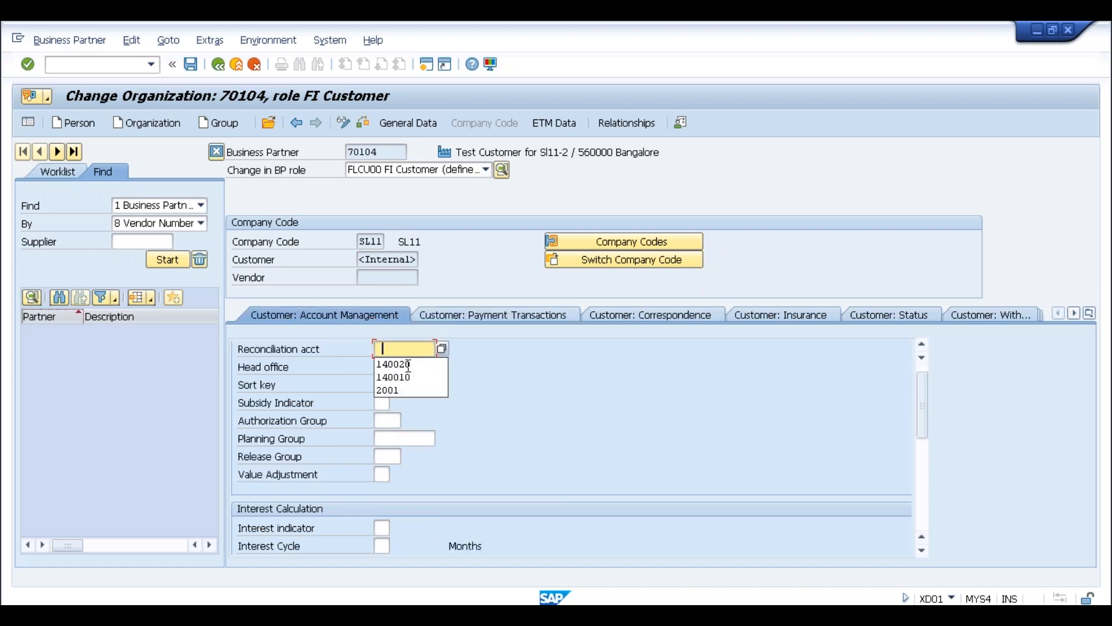
left_click(409, 360)
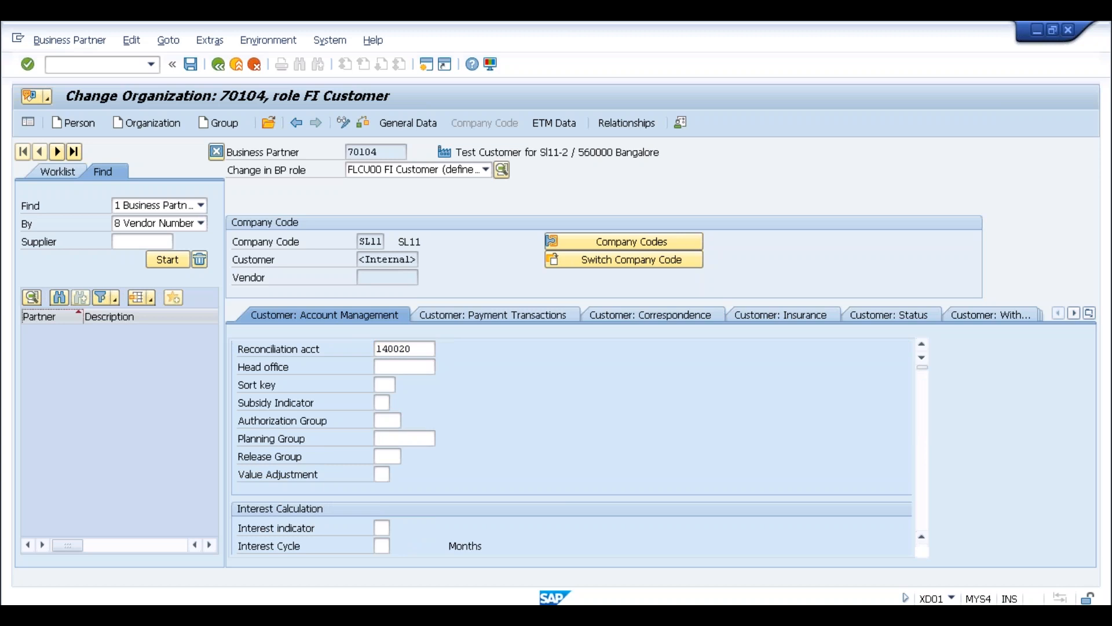
key("Return")
left_click(478, 316)
left_click(386, 389)
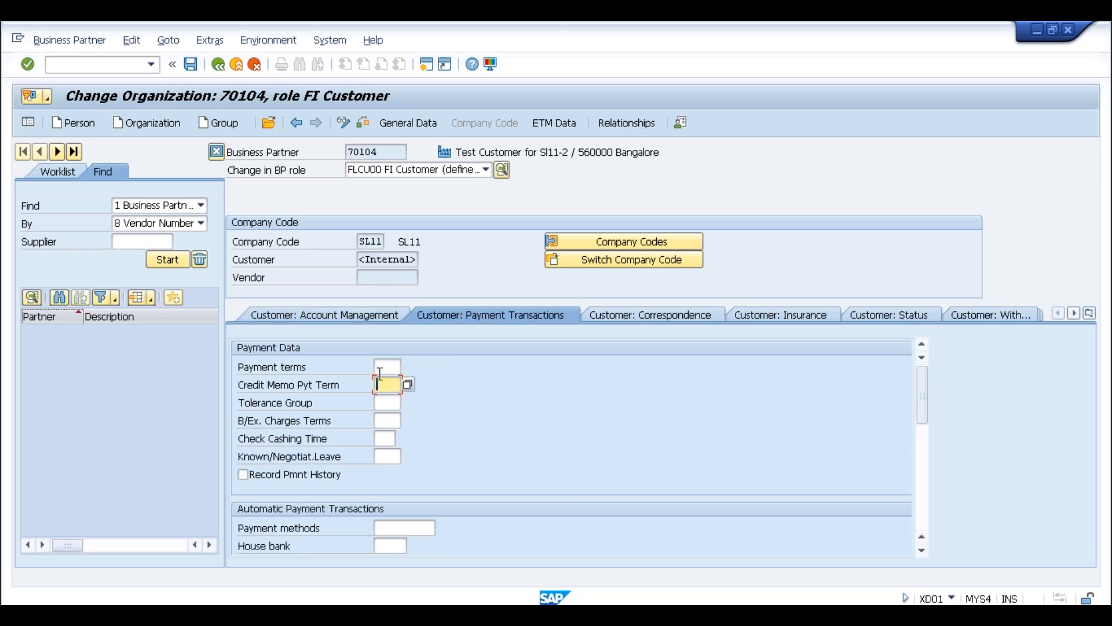
Step: Log off without saving, then log back on to S4 1610 with the saved user name
left_click(322, 44)
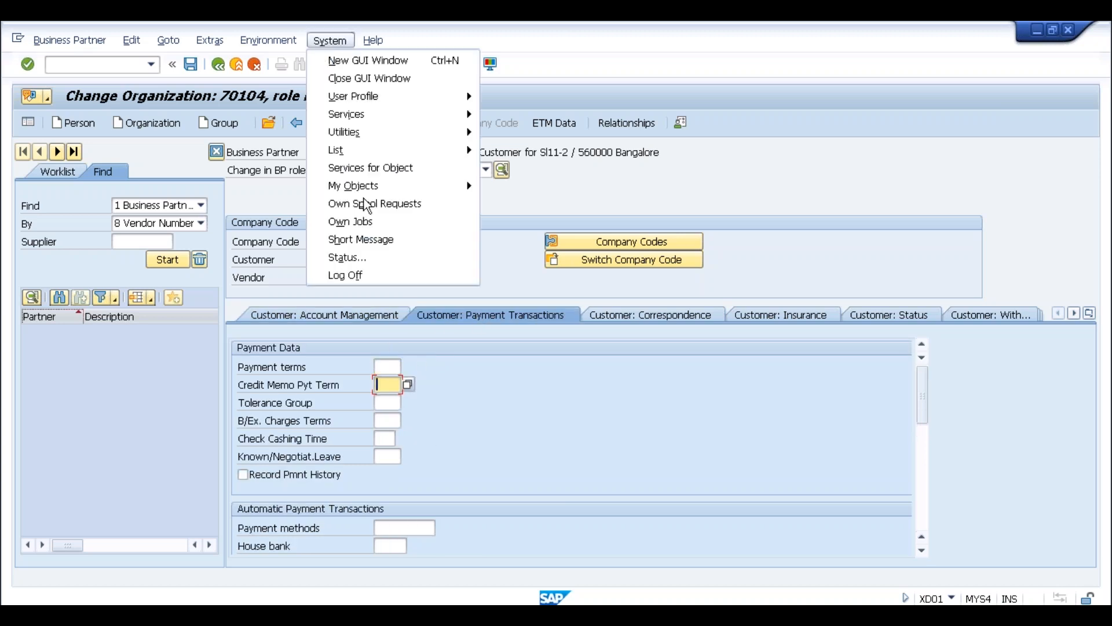
left_click(350, 277)
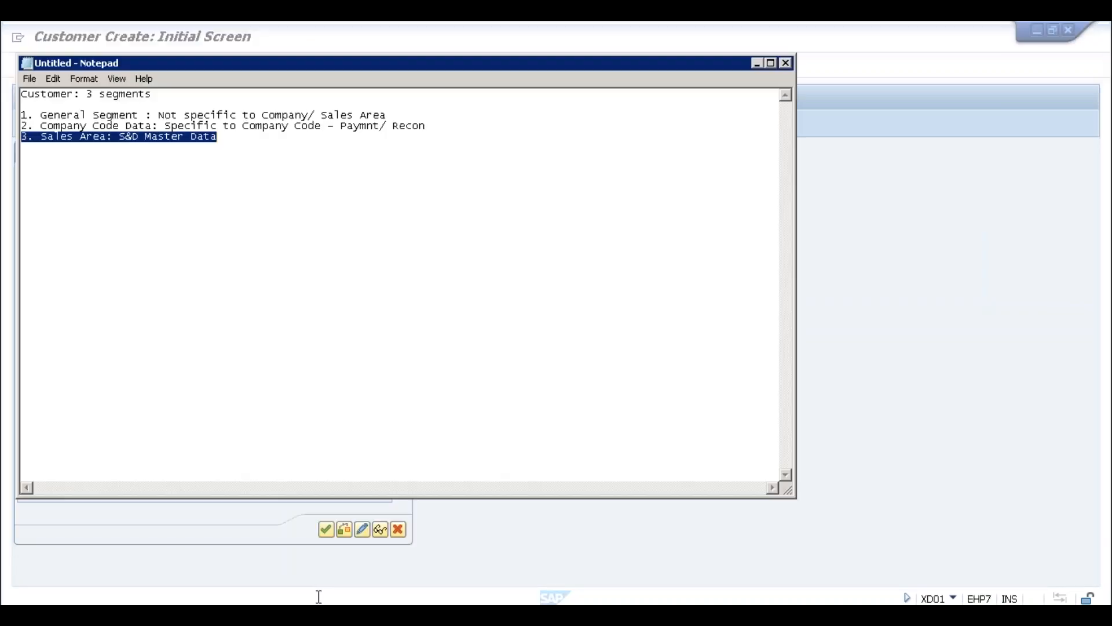
left_click(319, 611)
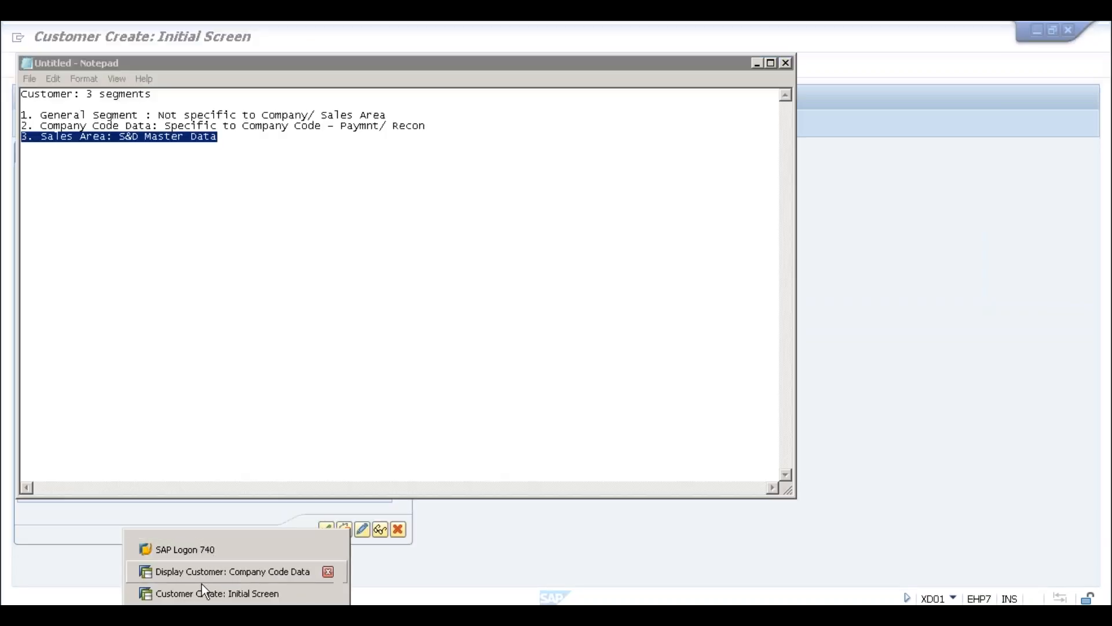
left_click(200, 548)
double_click(268, 168)
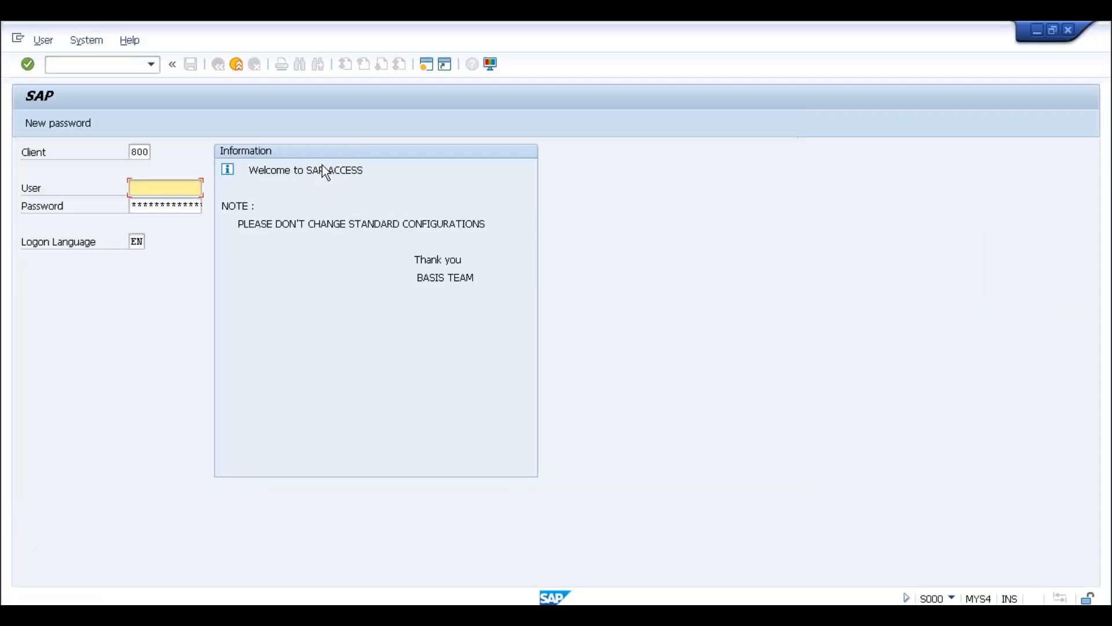
left_click(173, 186)
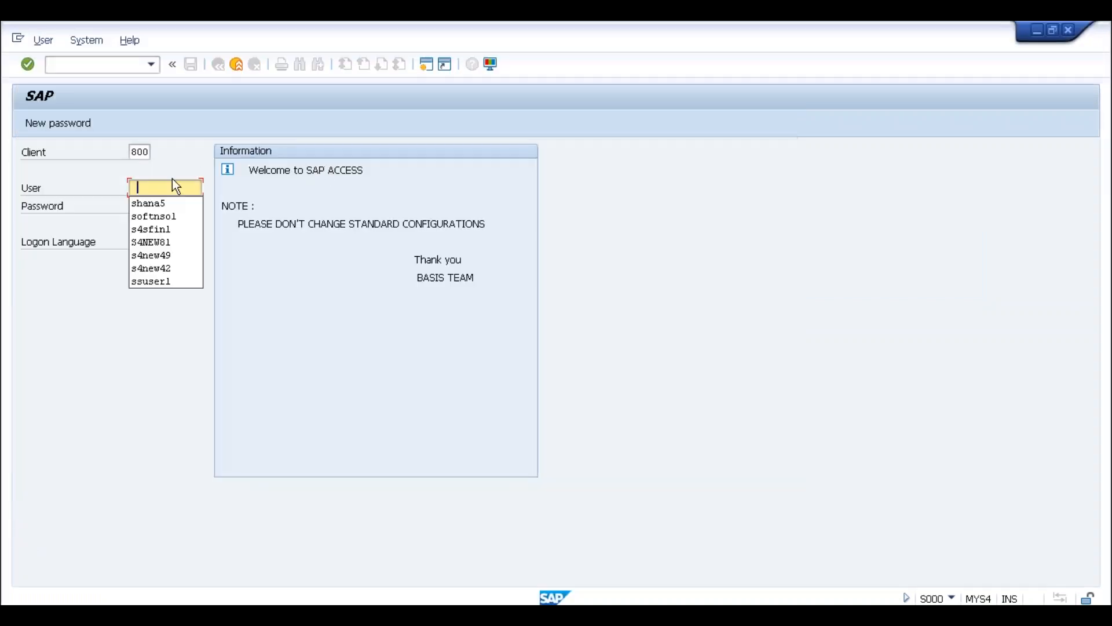
left_click(148, 216)
key("Tab")
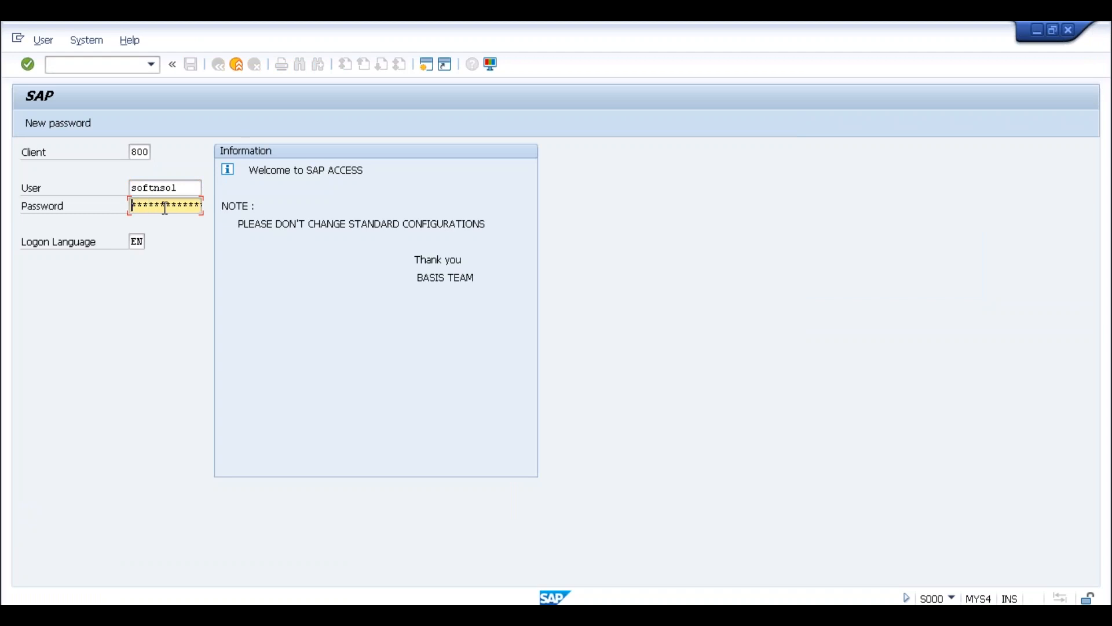
key("Return")
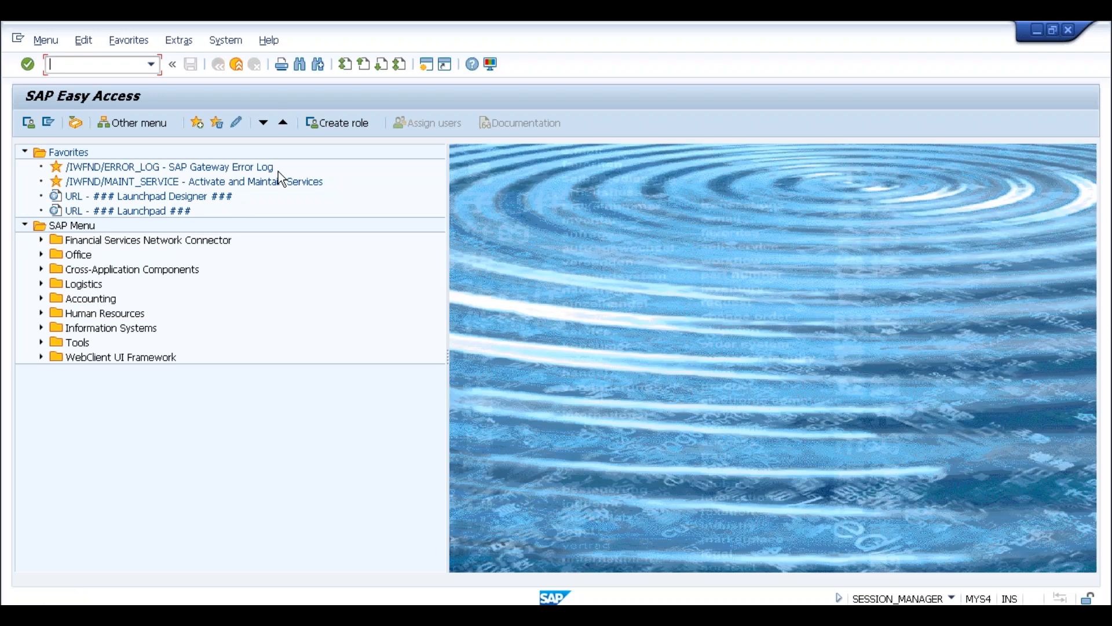
Step: Start the business partner transaction BP
left_click(121, 77)
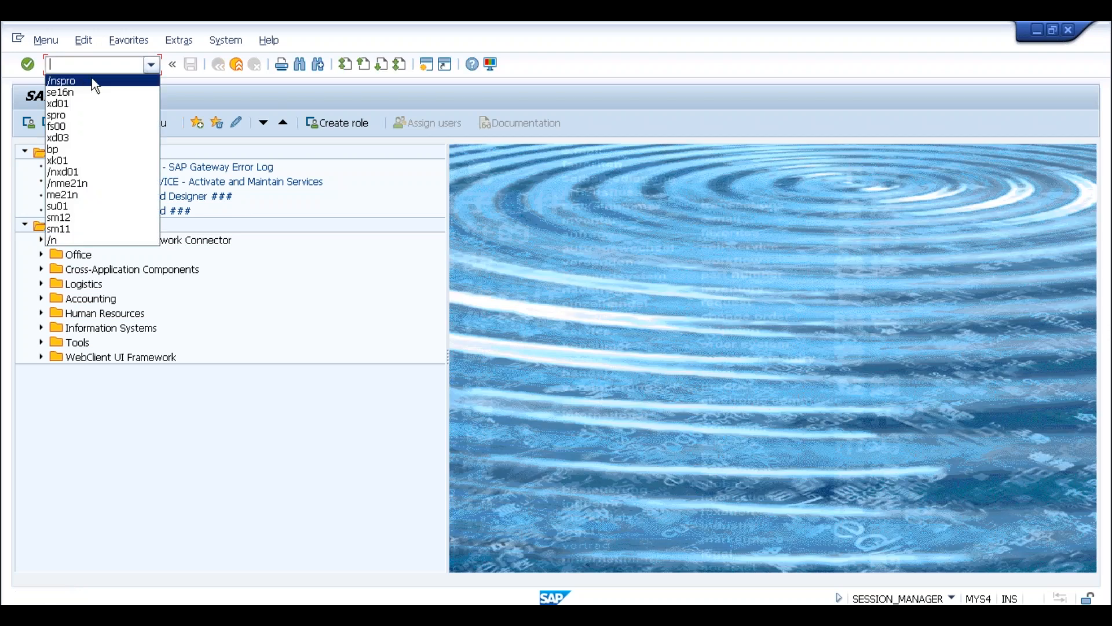
left_click(99, 65)
type("bp")
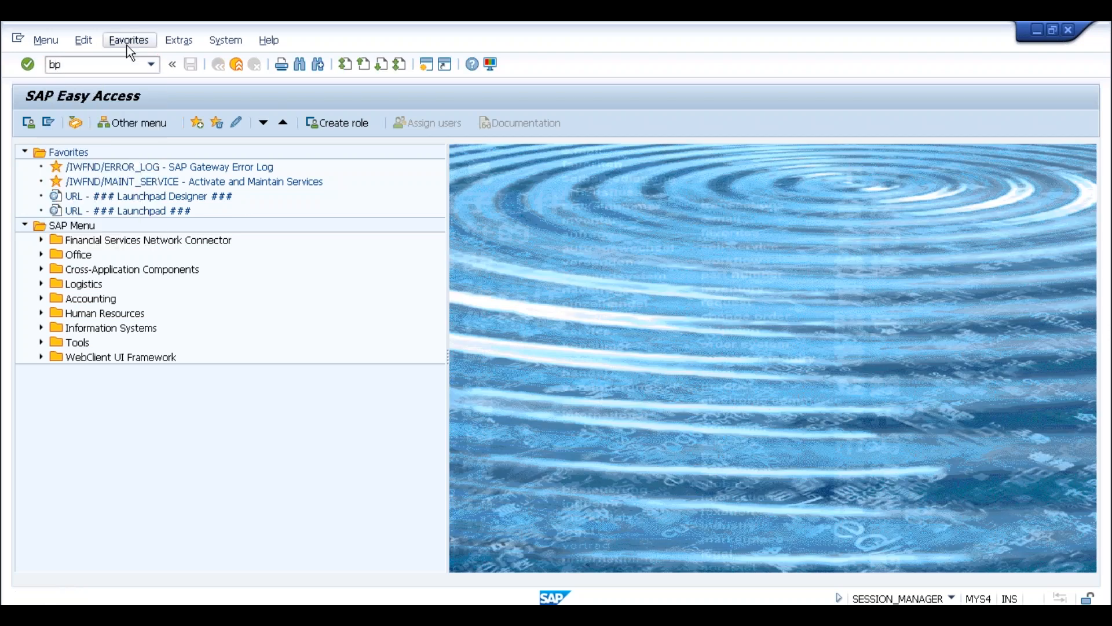
key("Return")
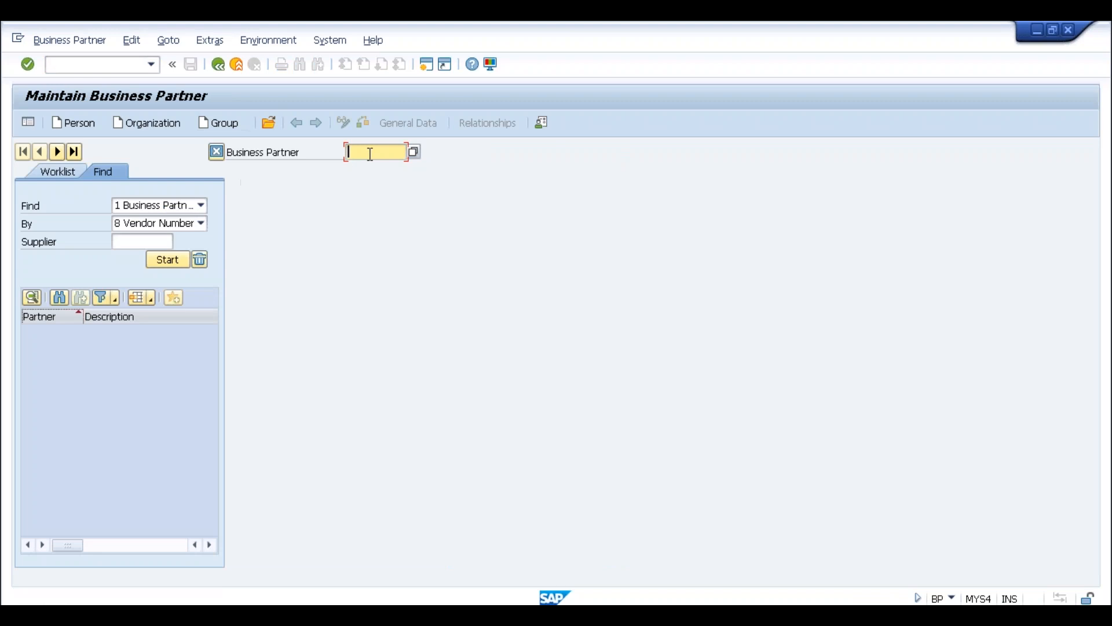
Step: Search partners by search term 'sl1' and open partner 70104 from the hit list
left_click(370, 154)
left_click(414, 151)
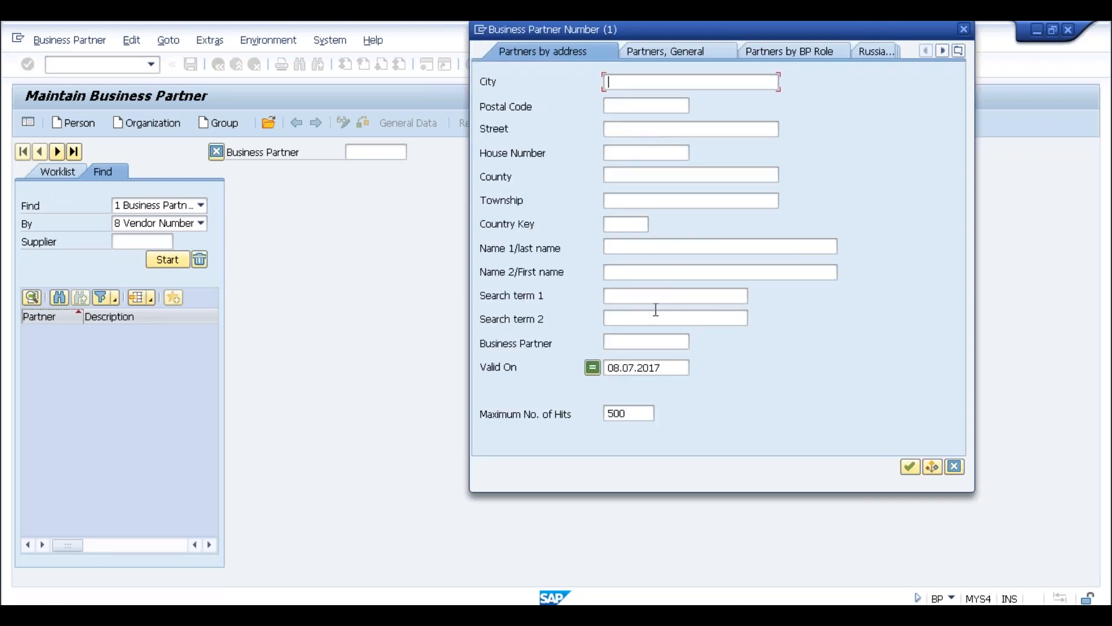
left_click(639, 300)
type("sl11")
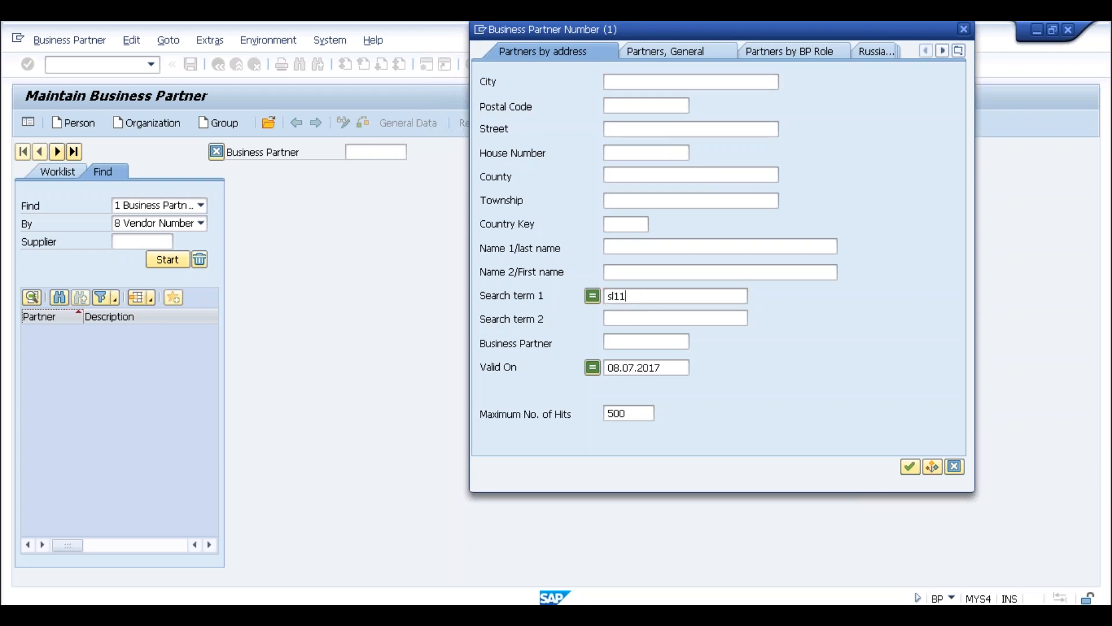
key("Return")
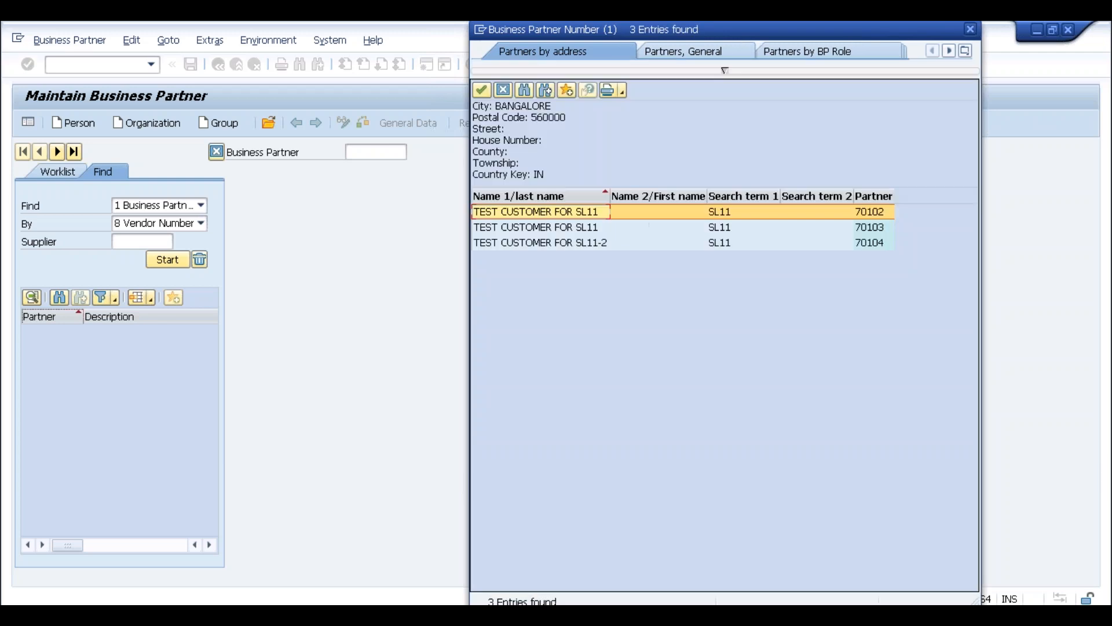
double_click(579, 243)
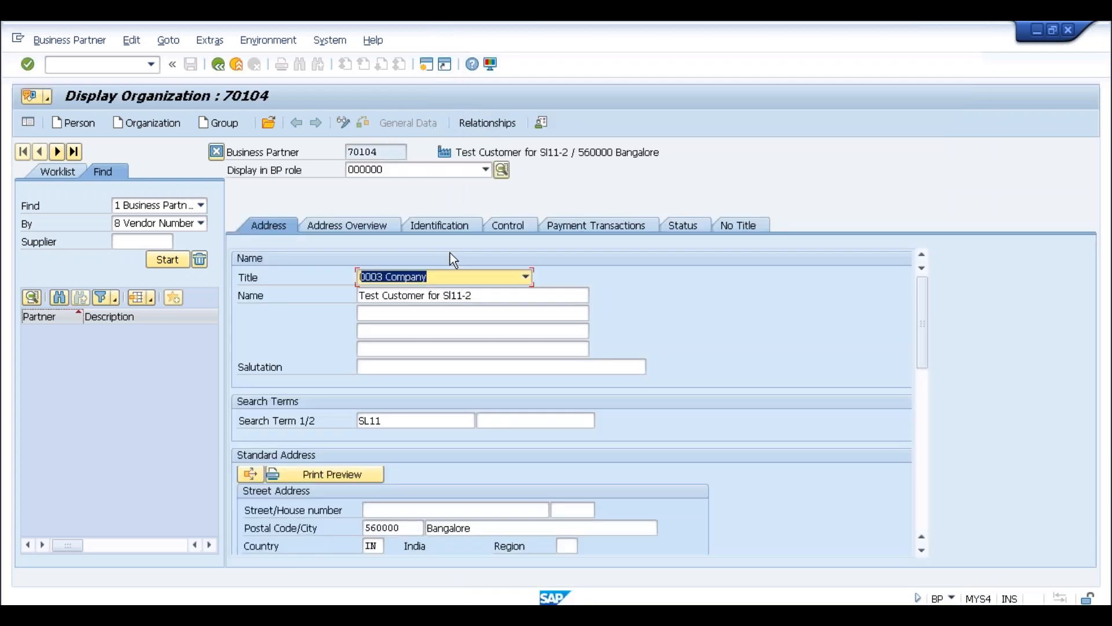
Step: Switch partner 70104 to role FLCU00 FI Customer, save, enter change mode, and show Company Code data
left_click(440, 171)
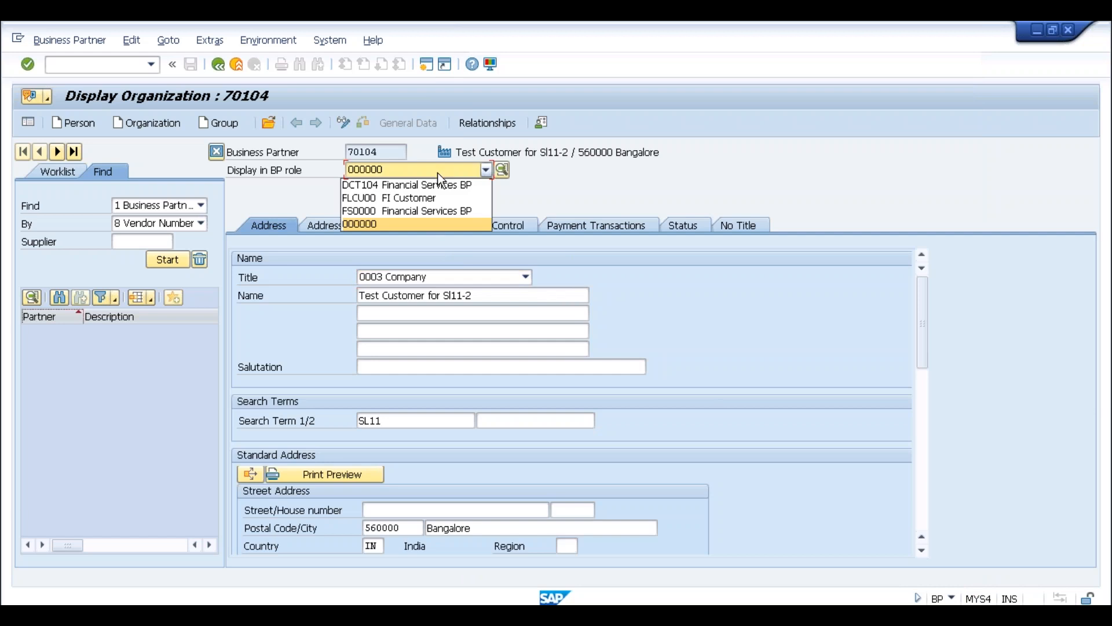
left_click(388, 200)
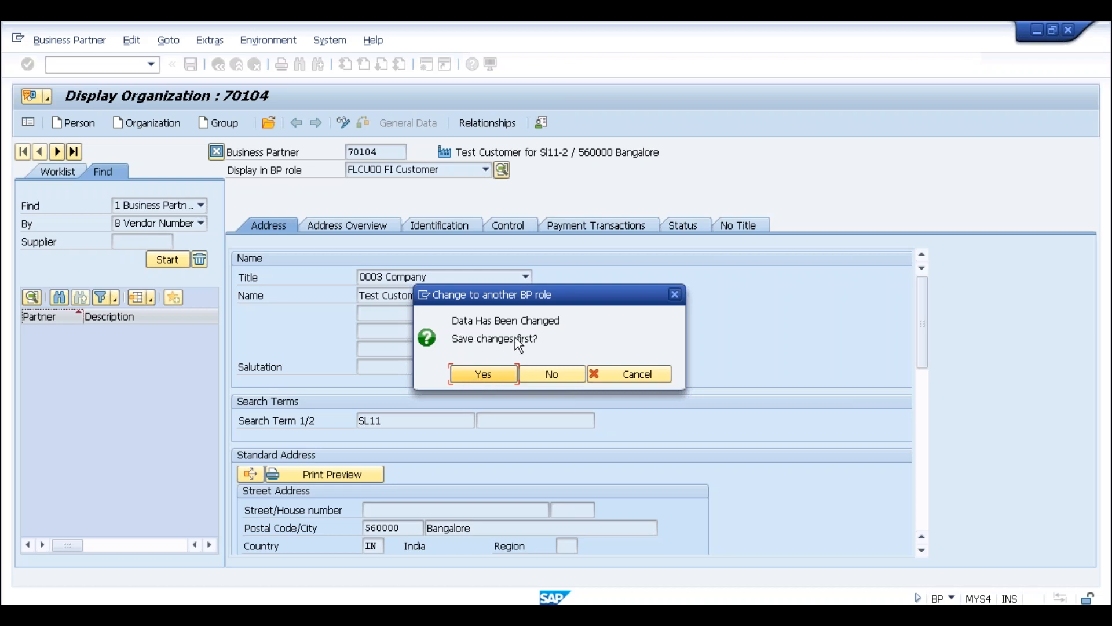
left_click(510, 375)
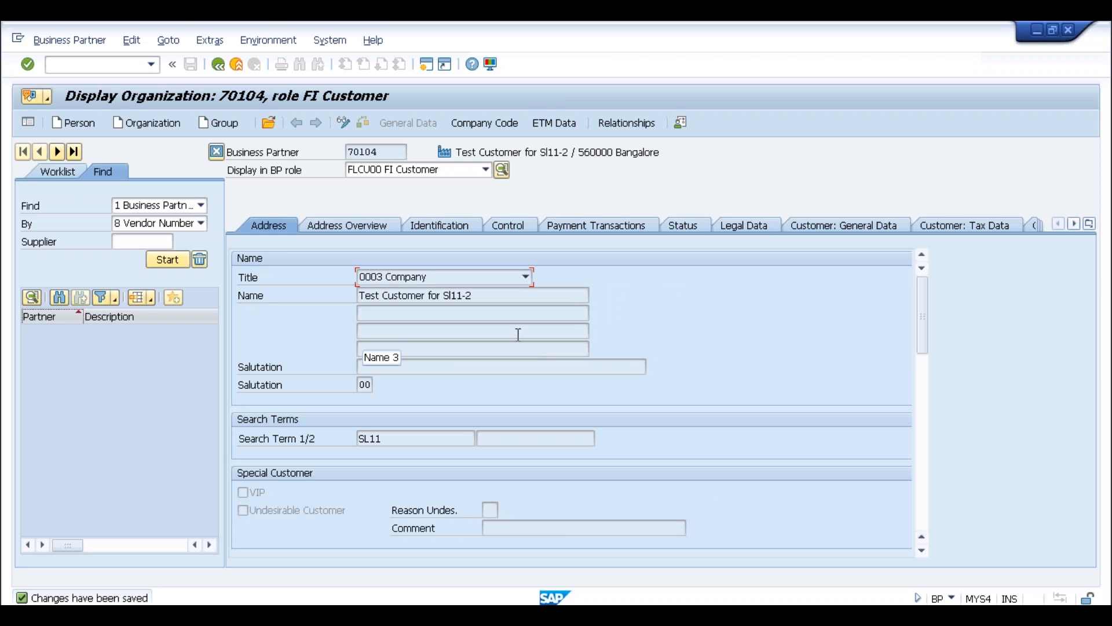
left_click(348, 122)
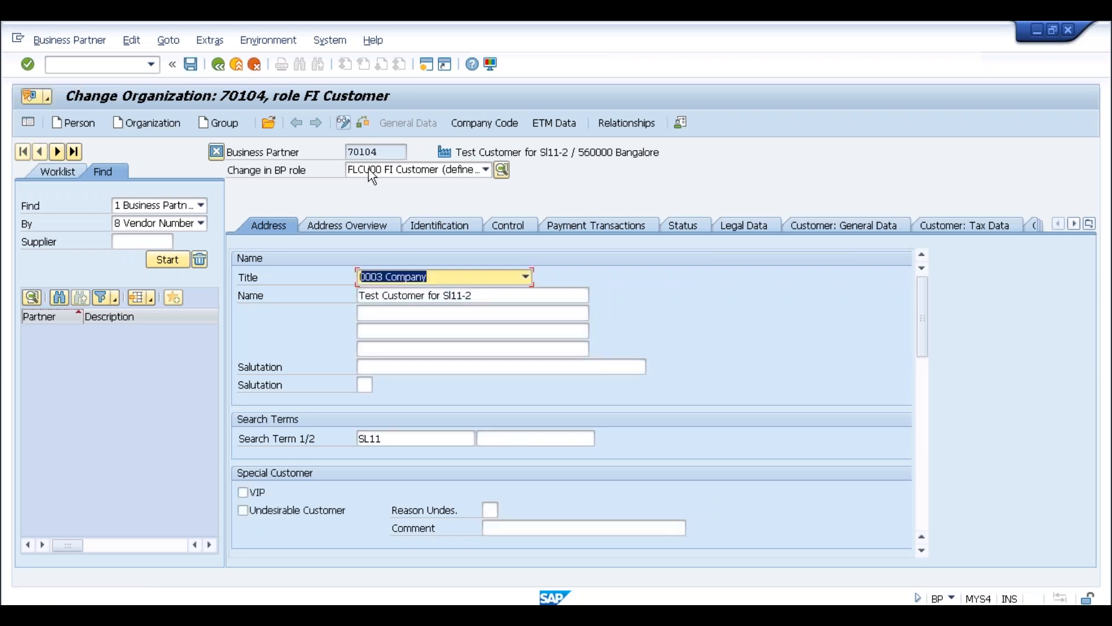
left_click(475, 125)
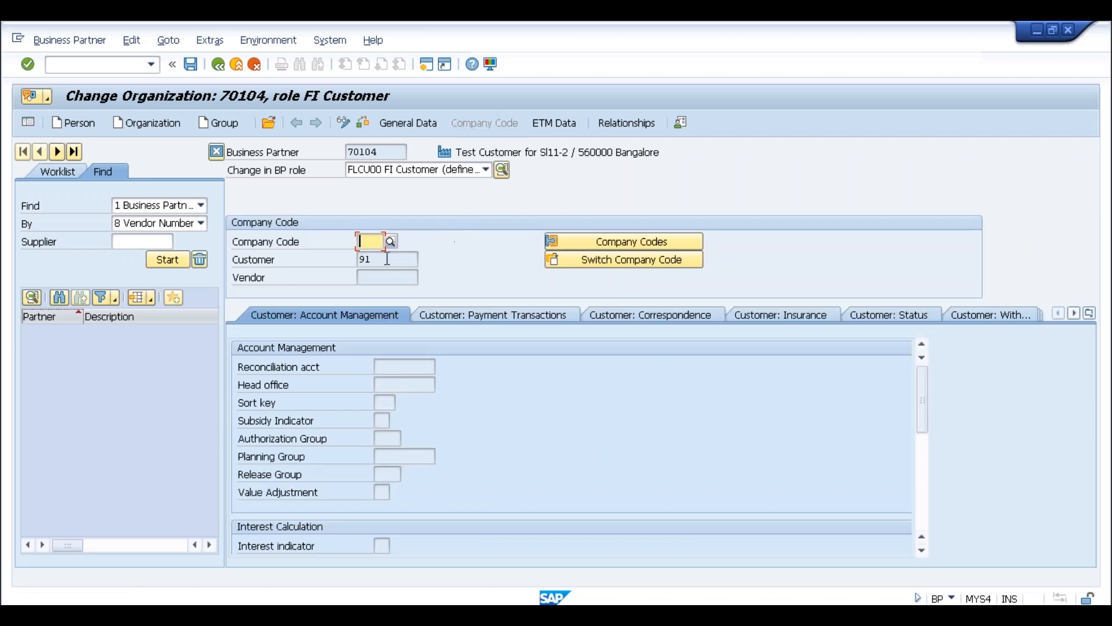
Step: Enter company code SL11 and reconciliation account 140020 for the partner
left_click(374, 260)
double_click(362, 260)
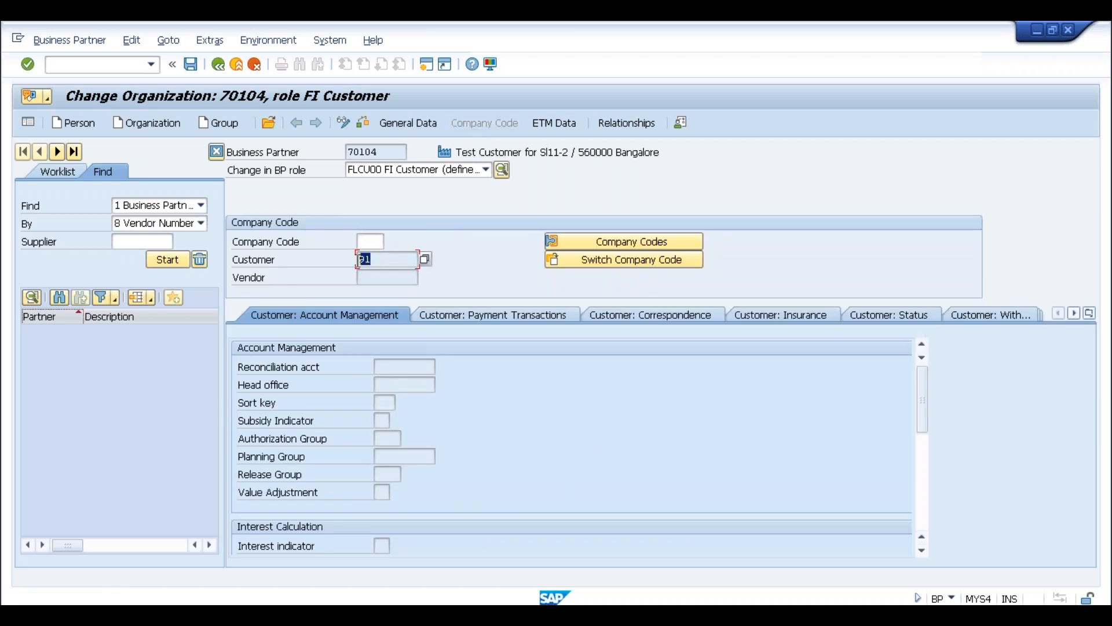
left_click(360, 259)
left_click(376, 260)
left_click(363, 242)
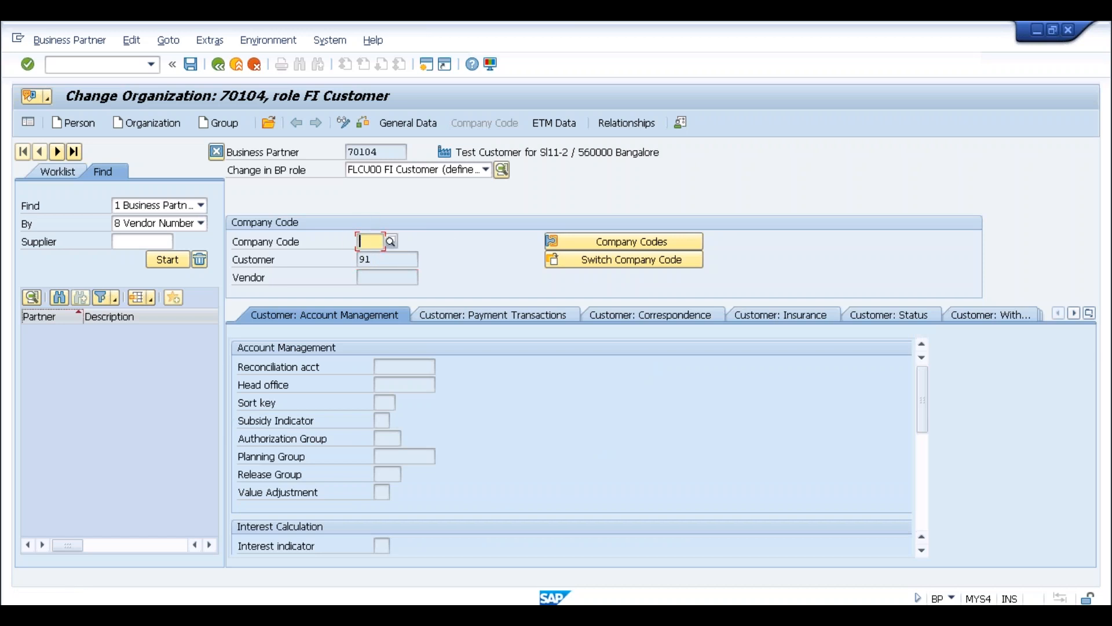
key("space")
left_click(374, 258)
left_click(398, 366)
left_click(396, 384)
left_click(397, 368)
key("space")
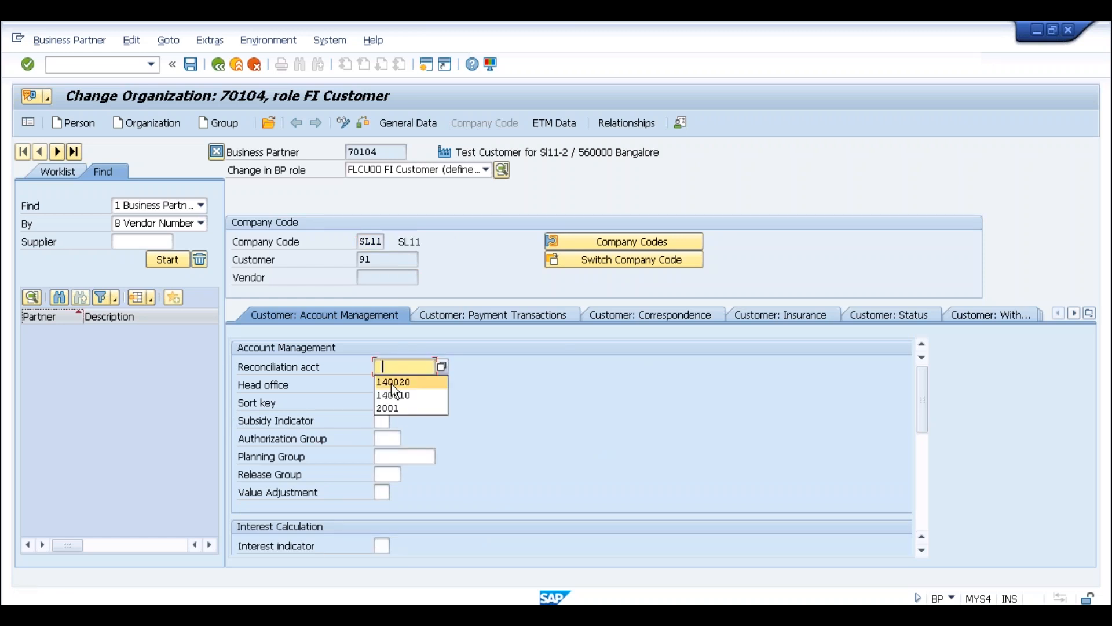
left_click(392, 384)
Step: Open the payment transaction data and save the partner with payment terms still empty
left_click(453, 316)
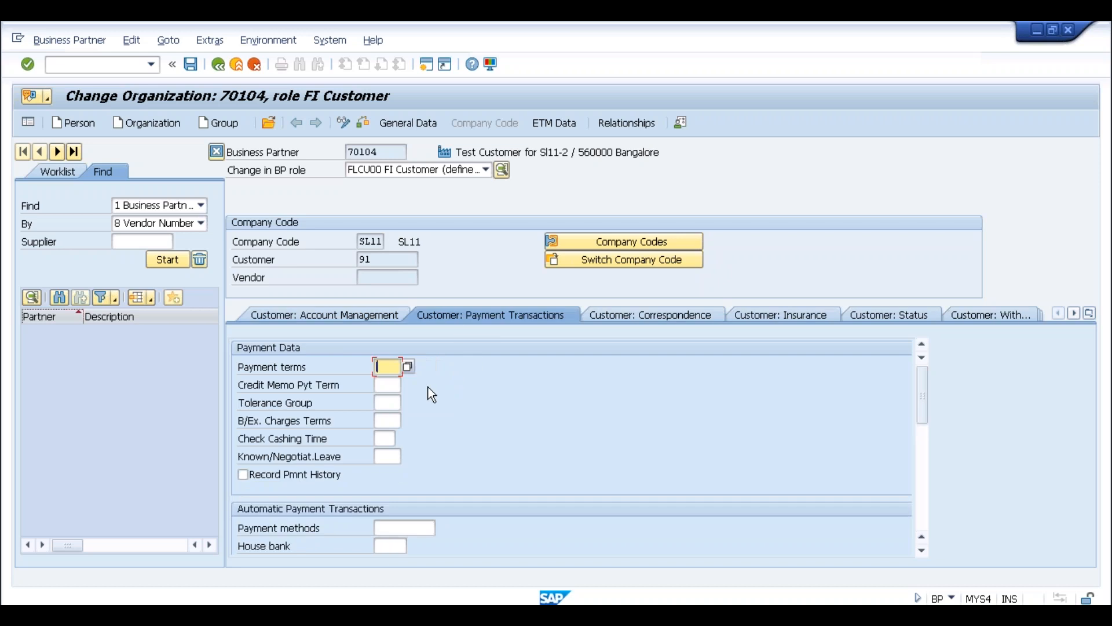
left_click(384, 385)
left_click(395, 367)
left_click(385, 382)
left_click(386, 371)
left_click(386, 385)
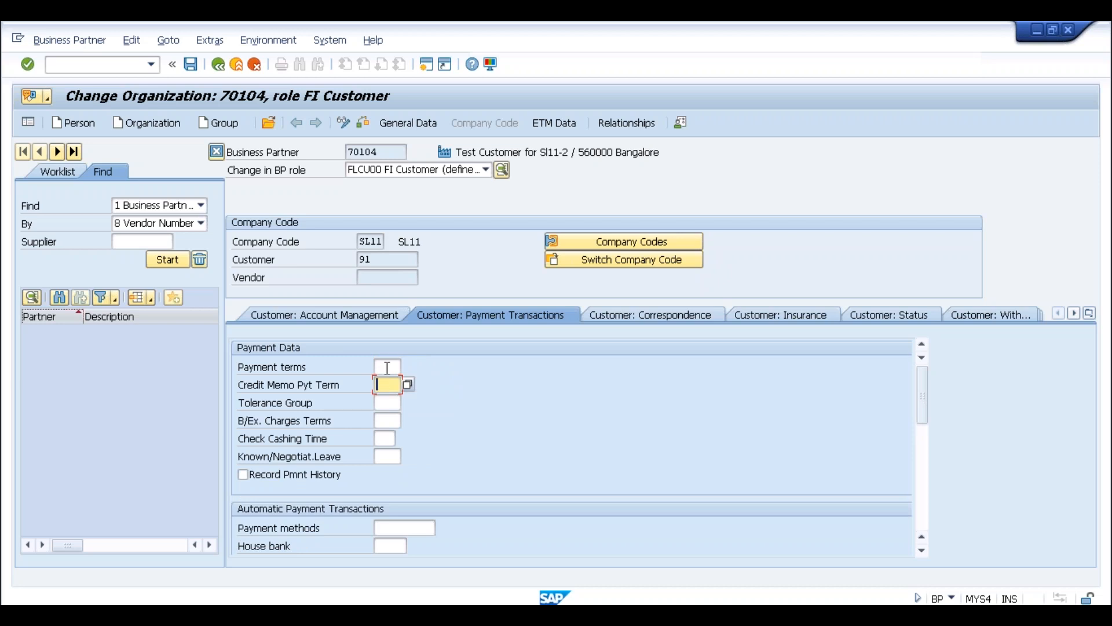
left_click(387, 368)
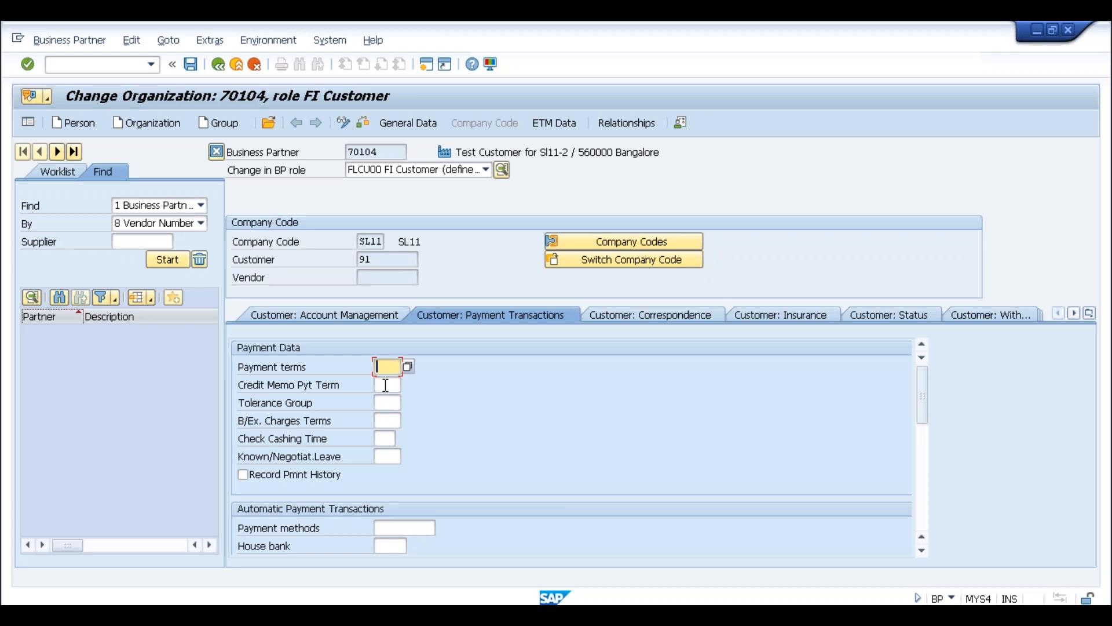
left_click(386, 385)
left_click(191, 64)
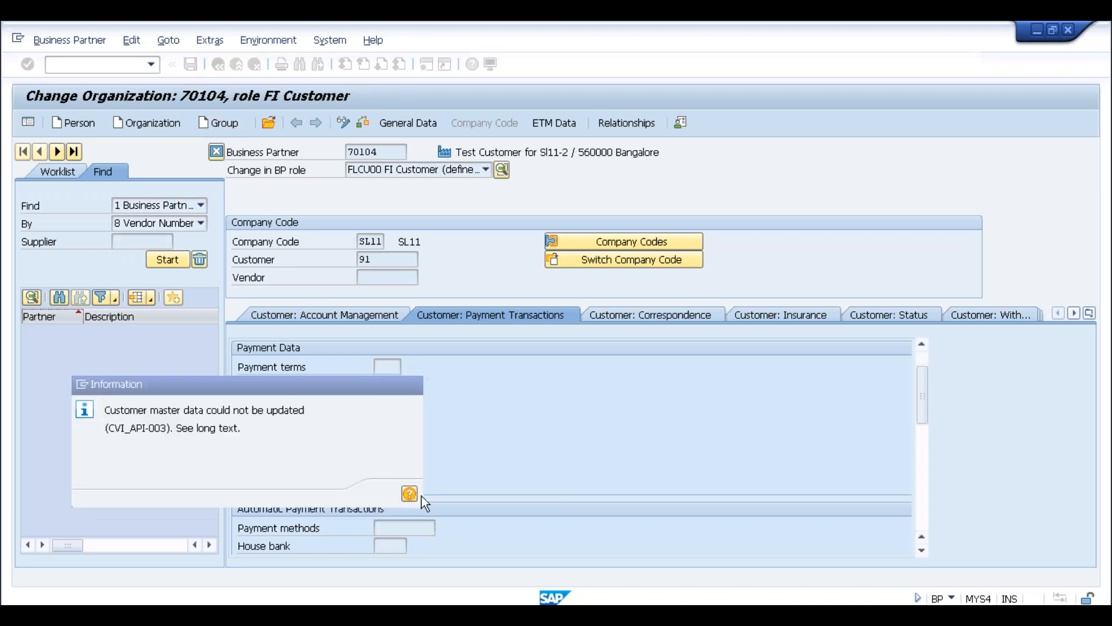
Step: Re-enter company code SL11, choose payment terms 0001 (payable immediately due net), and save again
left_click(391, 493)
type("SL11")
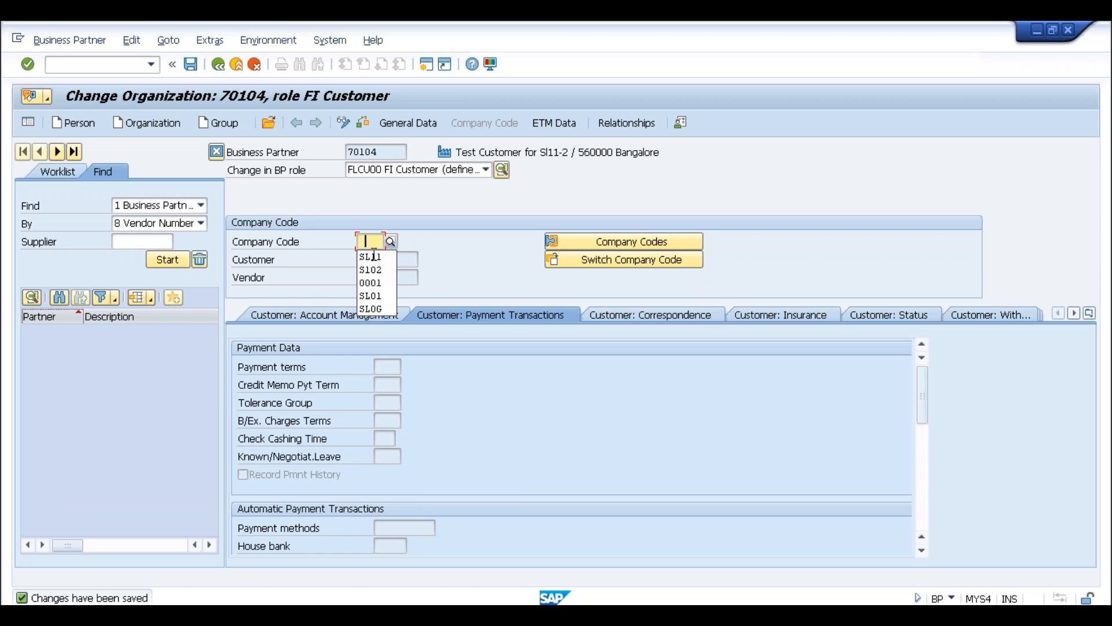
key("Return")
left_click(386, 368)
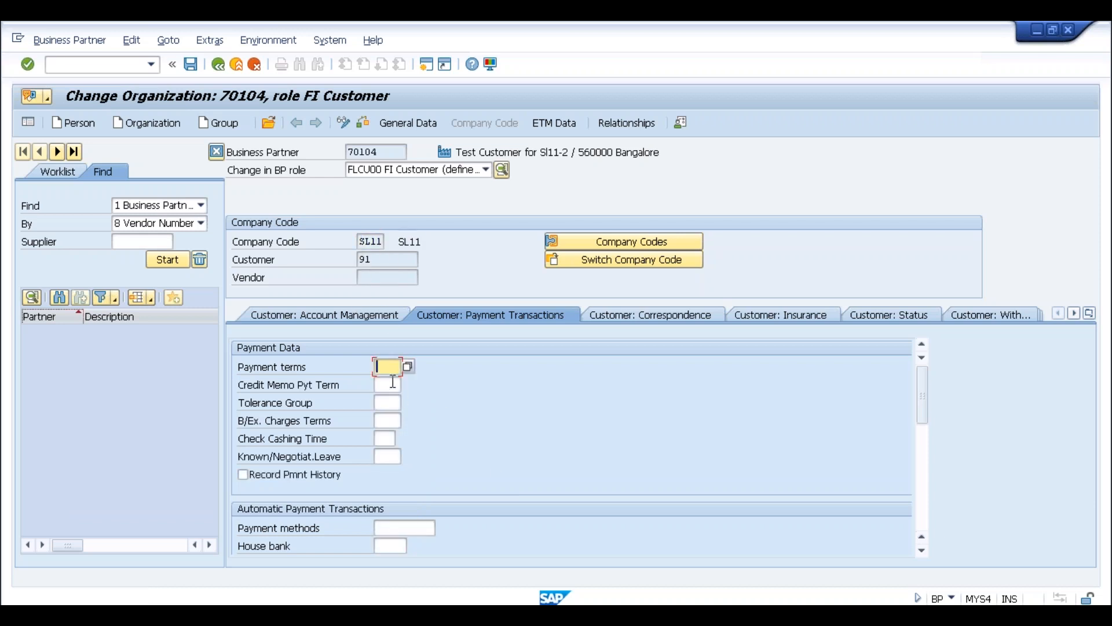
left_click(408, 367)
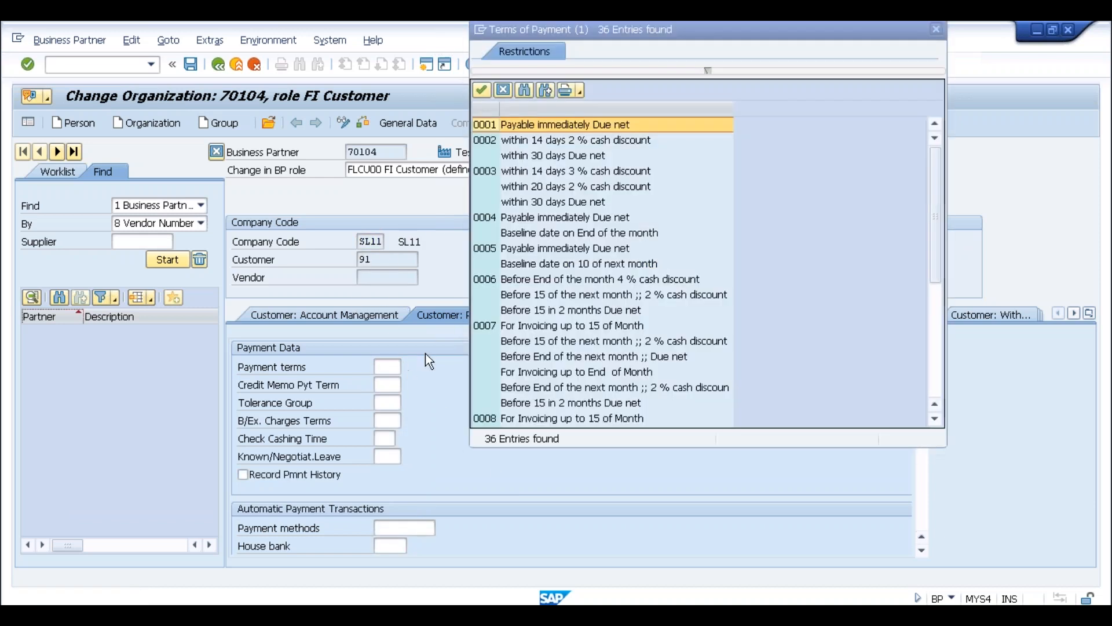
double_click(521, 123)
left_click(191, 64)
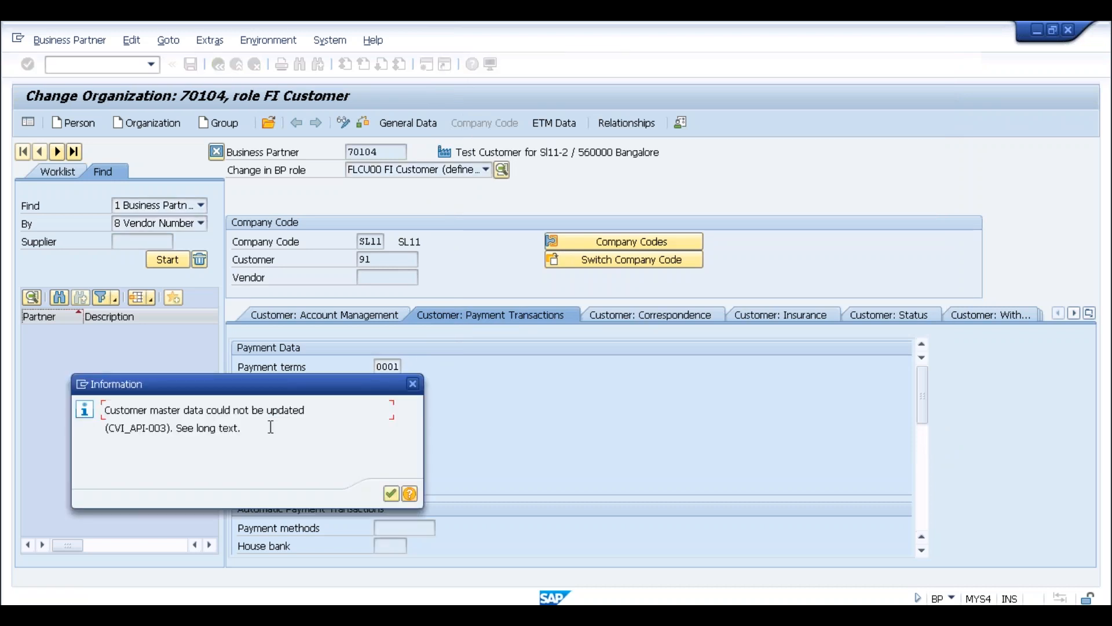
Step: Read the save error's detailed explanation, then dismiss the update failure message
left_click(410, 494)
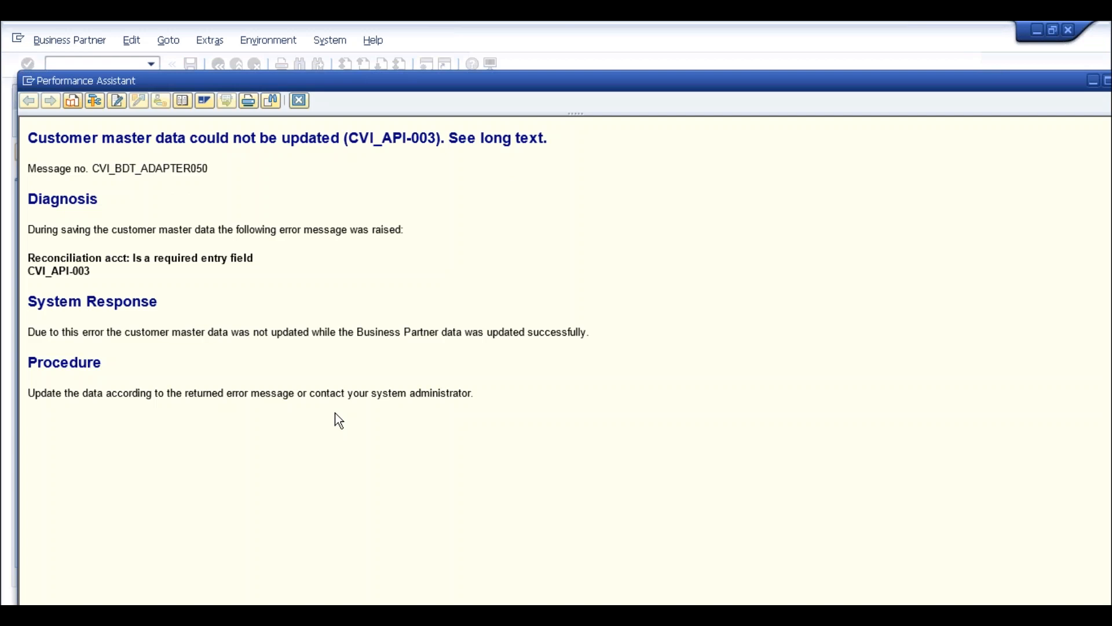
left_click(299, 100)
left_click(391, 493)
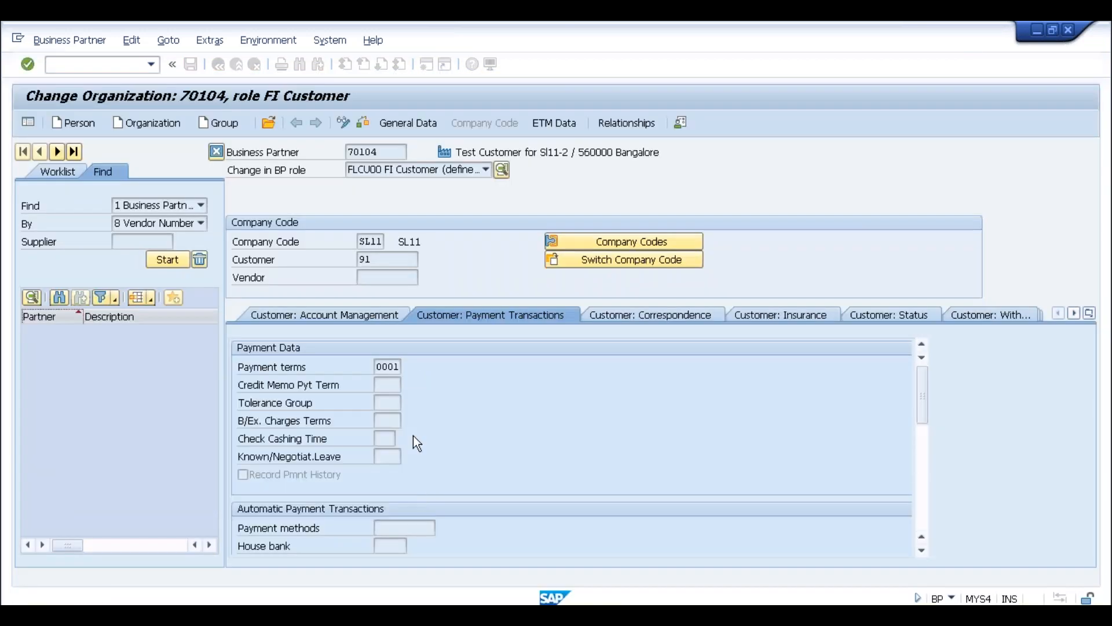
Step: Re-enter company code SL11 and reconciliation account 140020 in the account management data
left_click(356, 309)
left_click(379, 246)
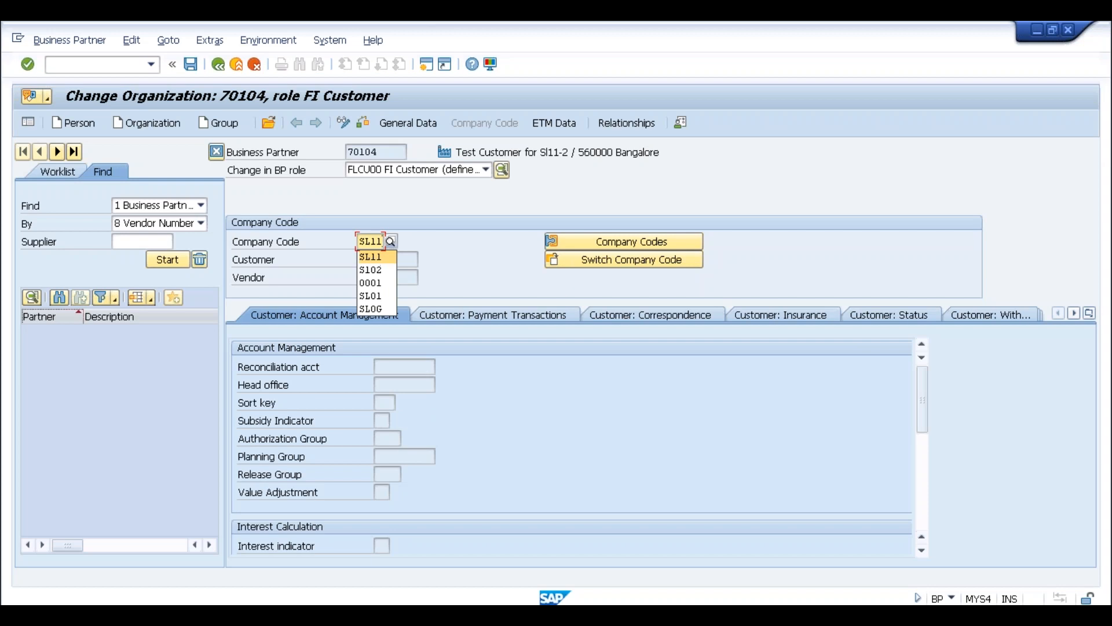
left_click(371, 255)
key("Return")
left_click(404, 367)
left_click(405, 384)
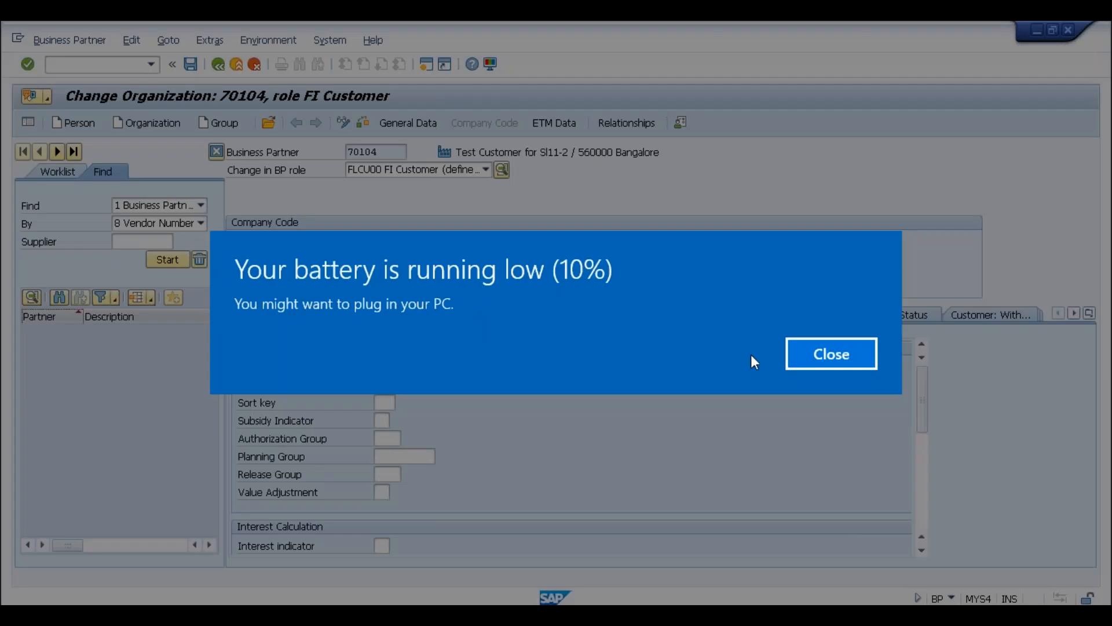
Step: Set payment terms 0001 in the payment transaction data and save, creating customer 91 for SL11
left_click(823, 355)
left_click(460, 313)
left_click(385, 367)
left_click(391, 383)
left_click(194, 67)
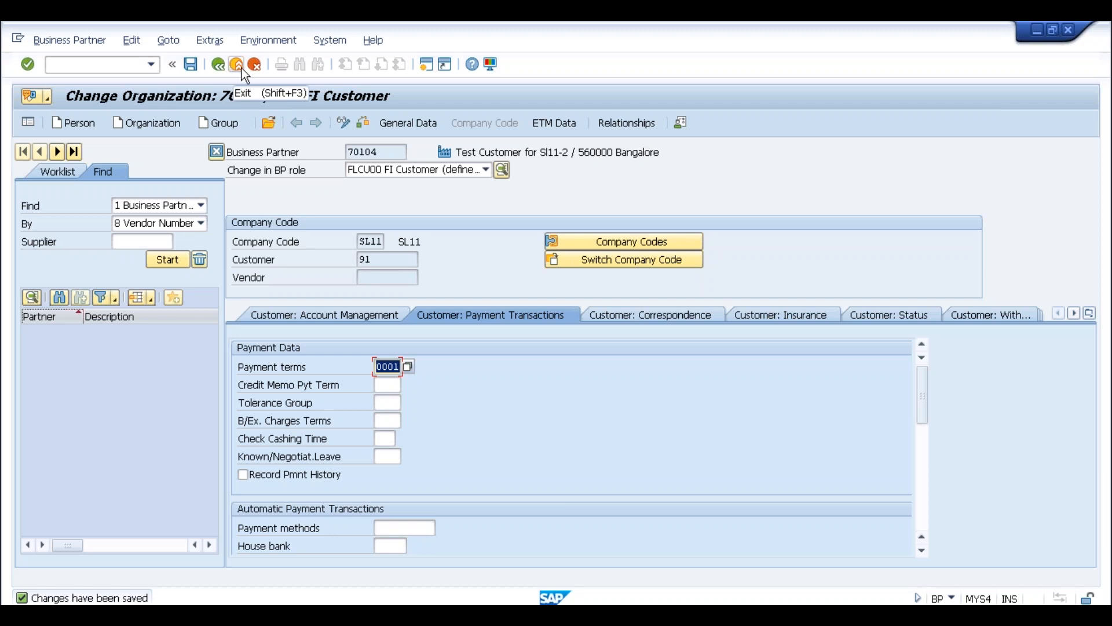
left_click(395, 264)
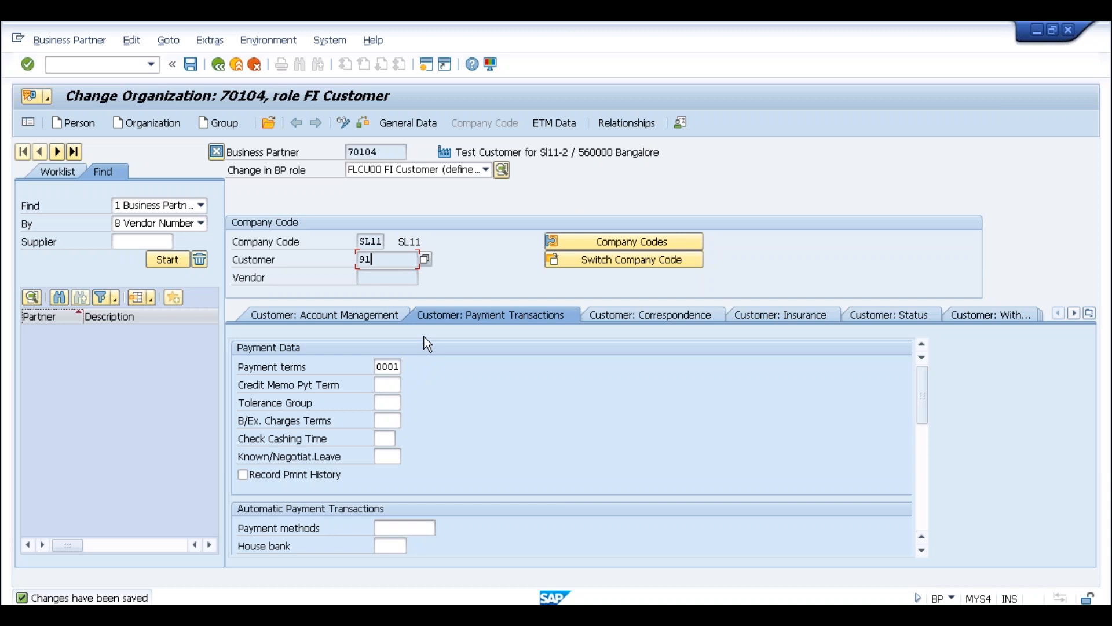
left_click(380, 150)
left_click_drag(387, 151, 342, 152)
left_click(349, 151)
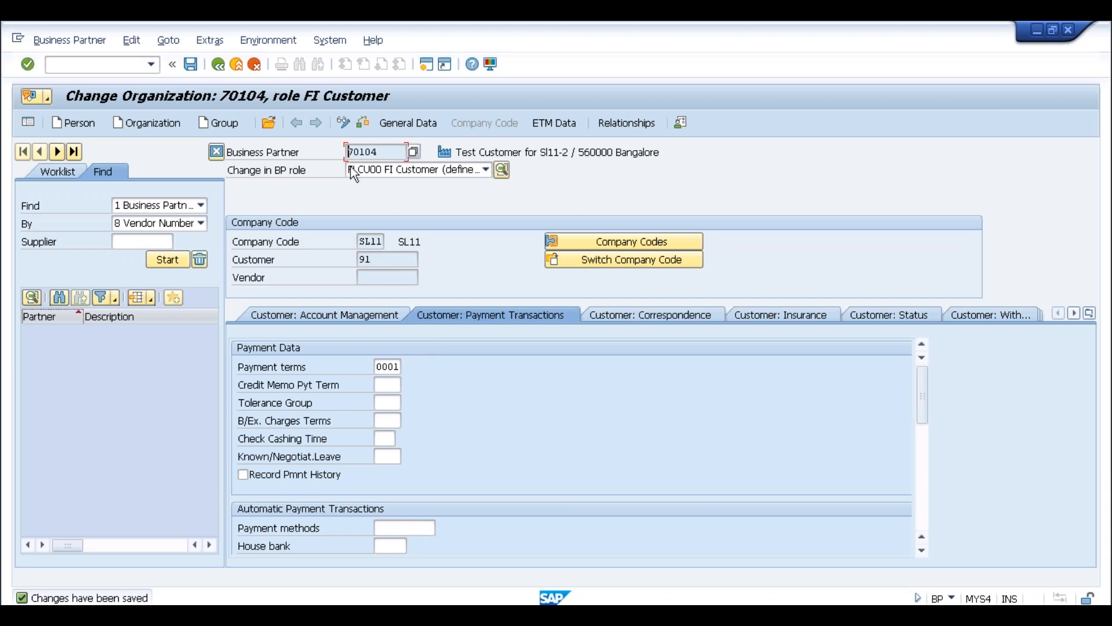
left_click(360, 259)
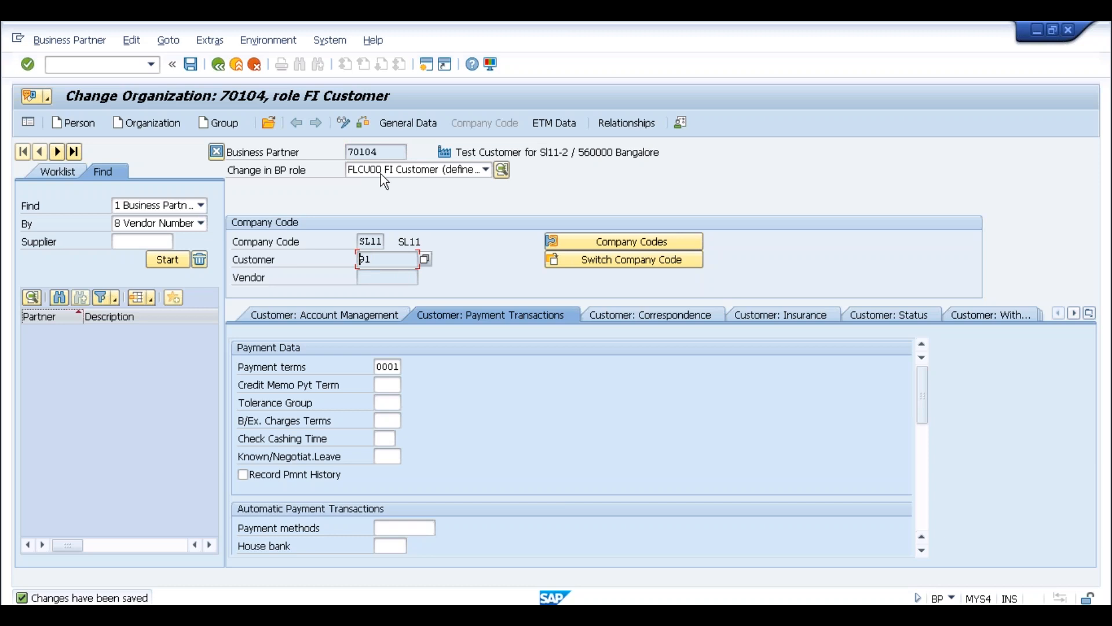
left_click(385, 154)
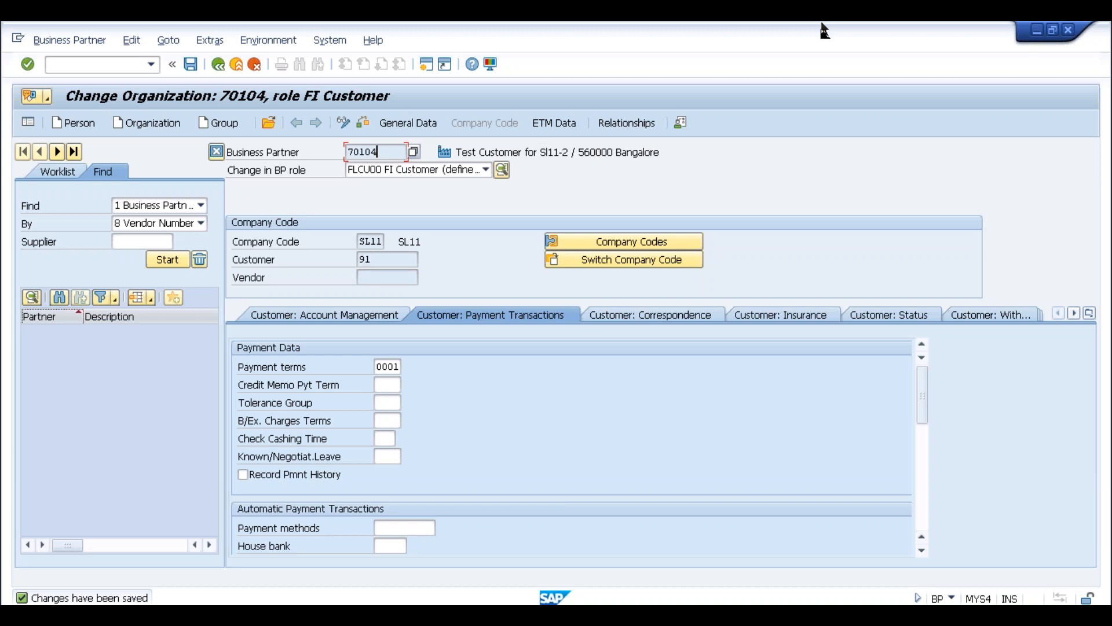
mouse_move(825, 32)
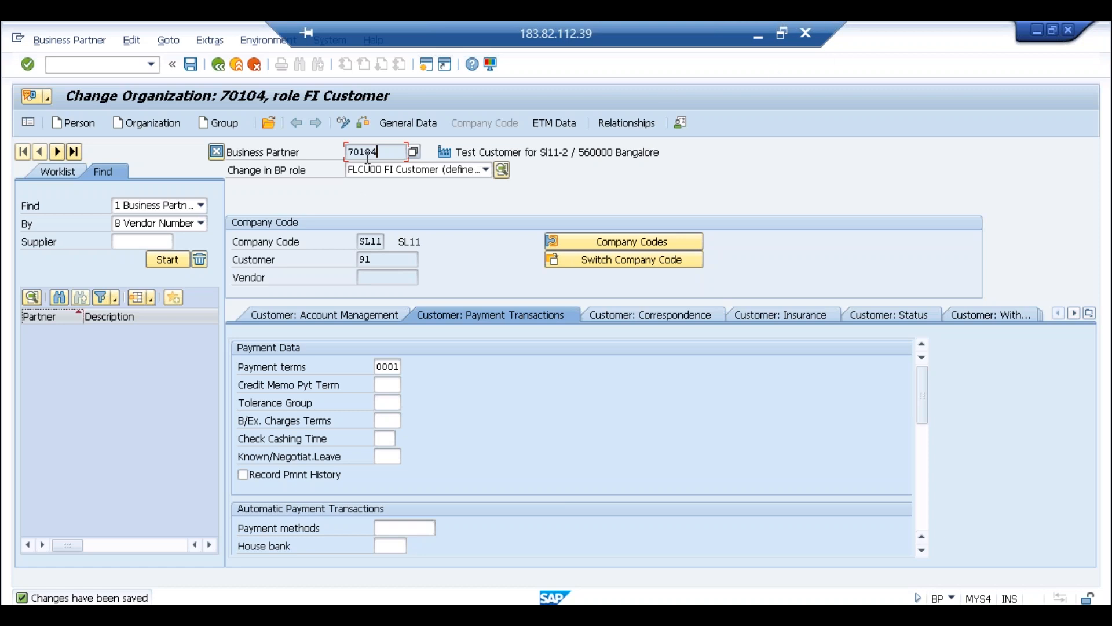
Step: Highlight and copy business partner number 70104 on the Change Organization screen
key("shift+Left")
key("shift+Left")
left_click_drag(351, 151, 348, 153)
left_click(348, 154)
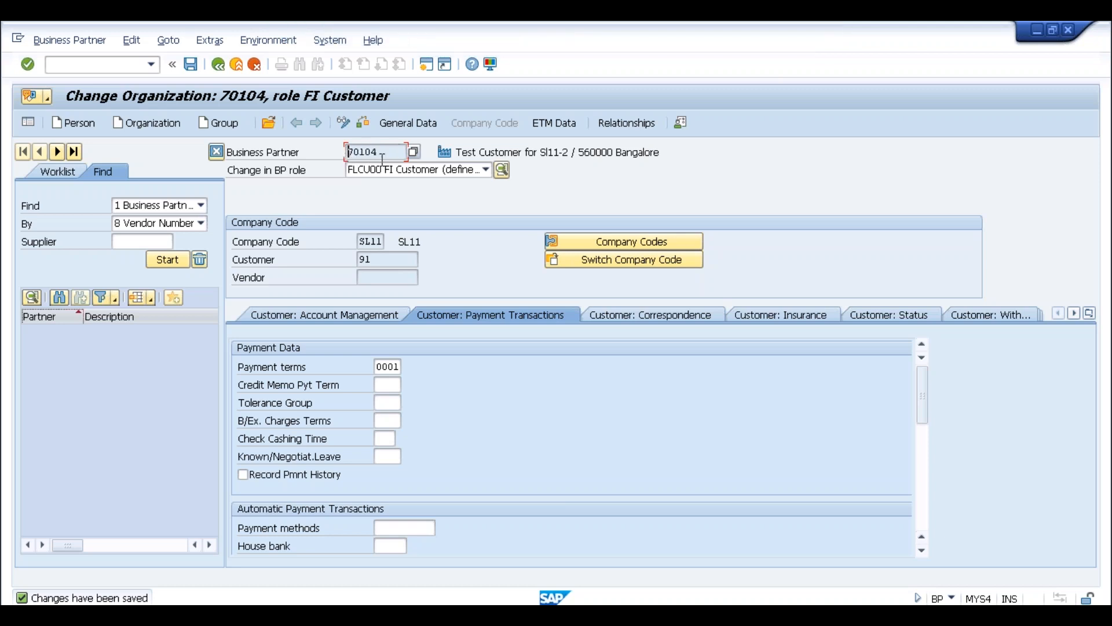
left_click_drag(378, 153, 339, 153)
left_click(348, 153)
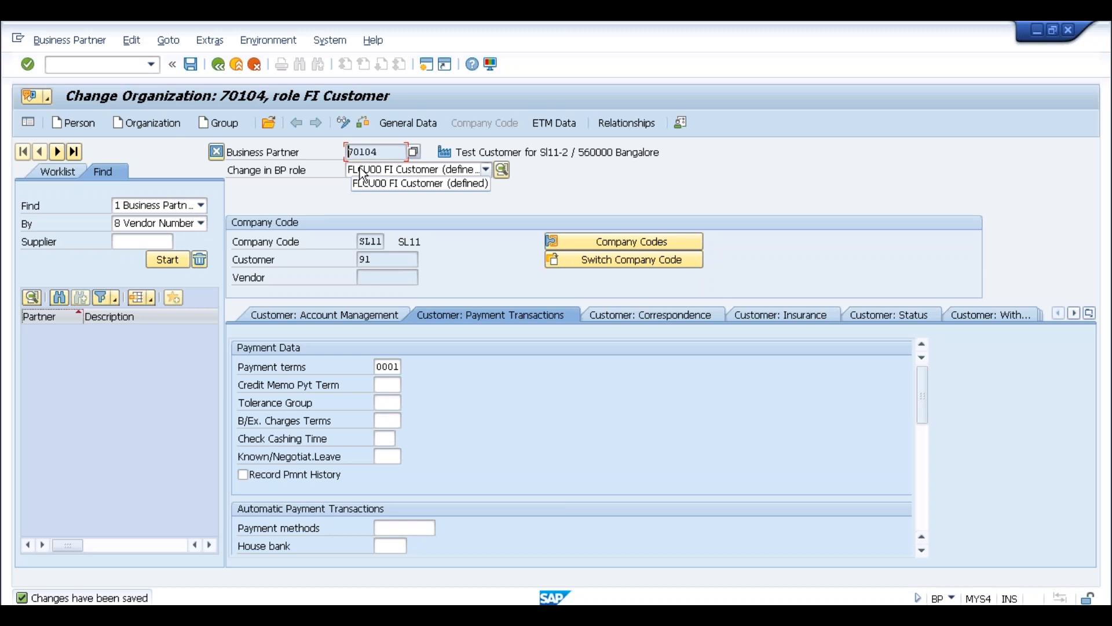
left_click(378, 152)
left_click_drag(369, 153, 346, 152)
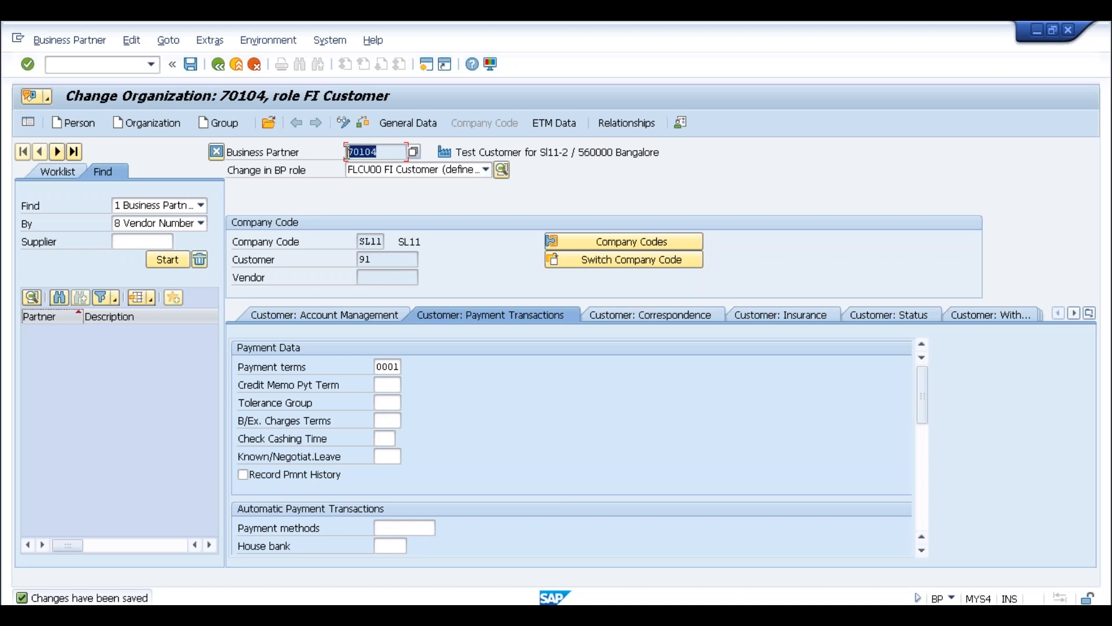
key("ctrl+c")
Step: Compare customer number 91 with partner 70104, then open a second session
left_click(360, 259)
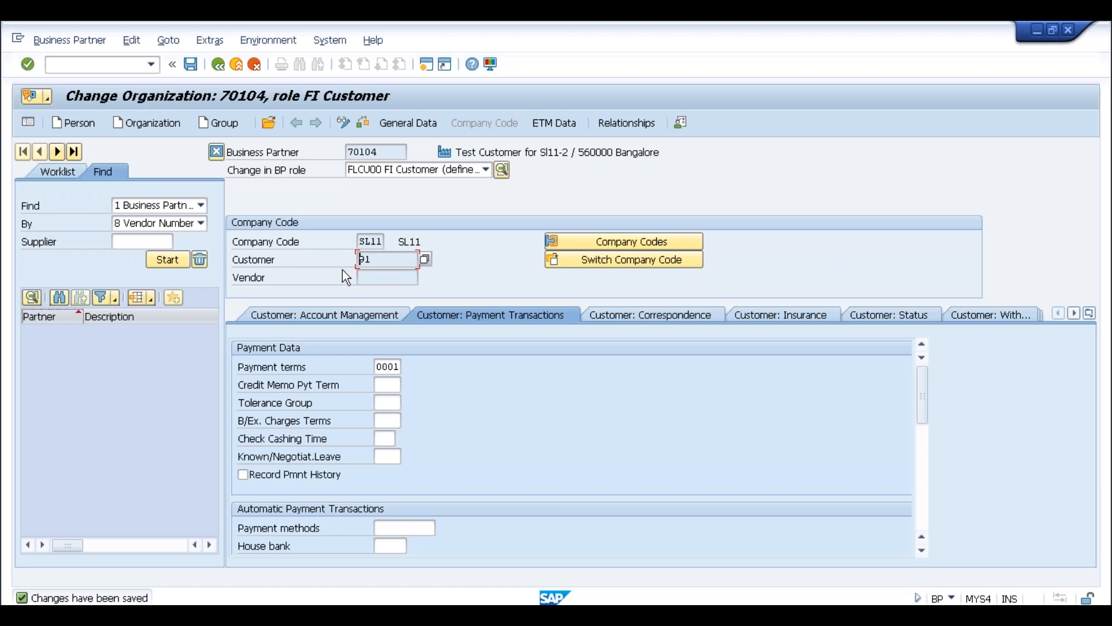
left_click(382, 151)
left_click_drag(379, 152, 352, 152)
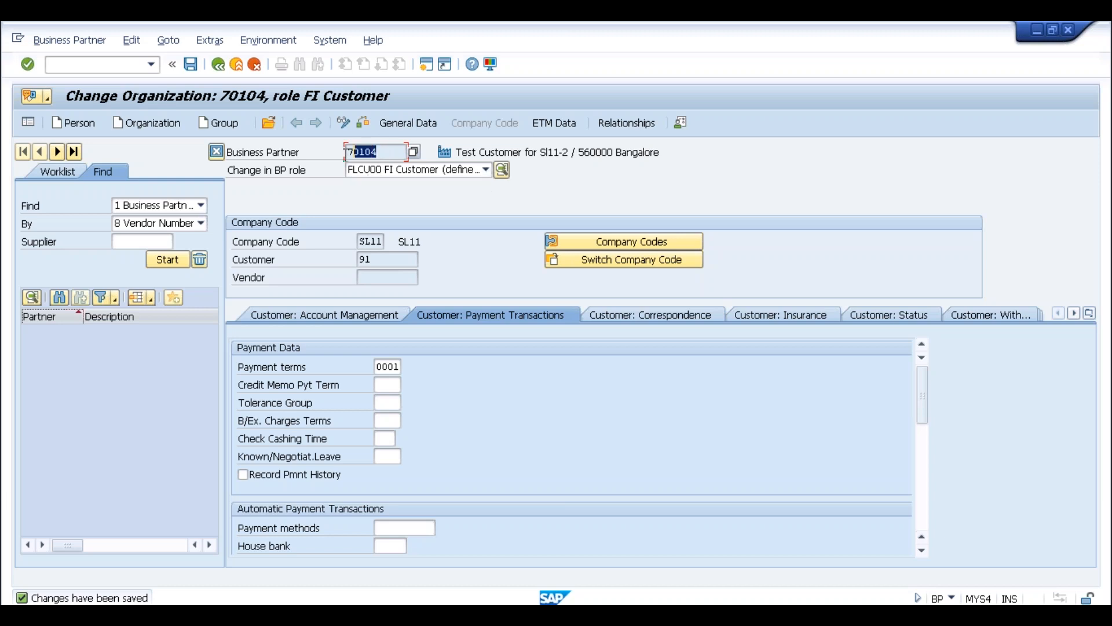
left_click(360, 259)
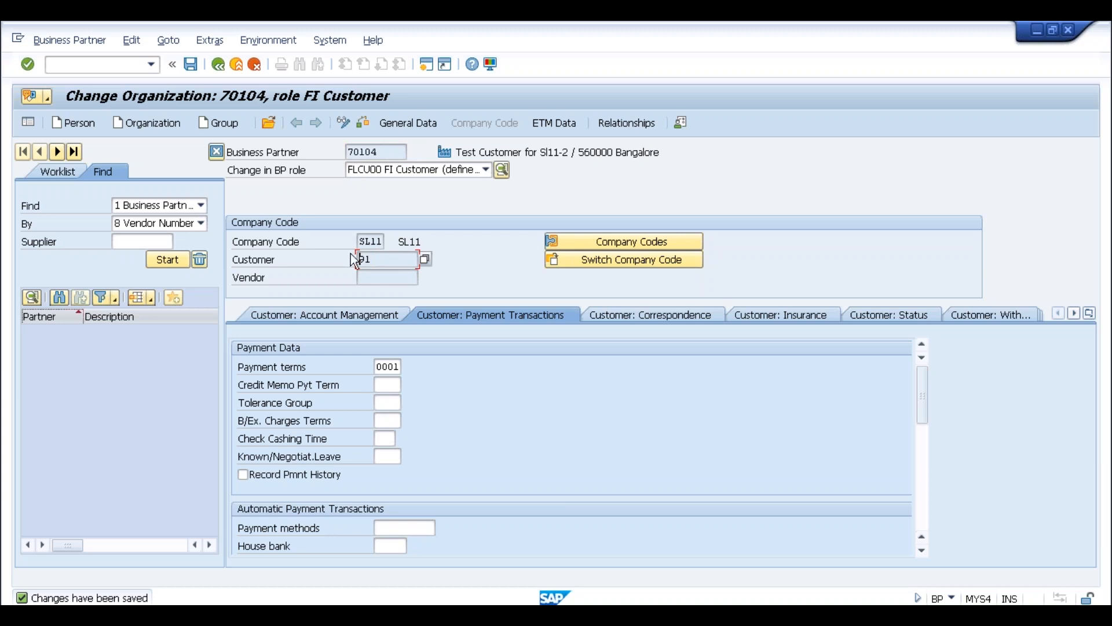
left_click_drag(384, 151, 349, 161)
left_click(373, 259)
left_click_drag(374, 259, 351, 259)
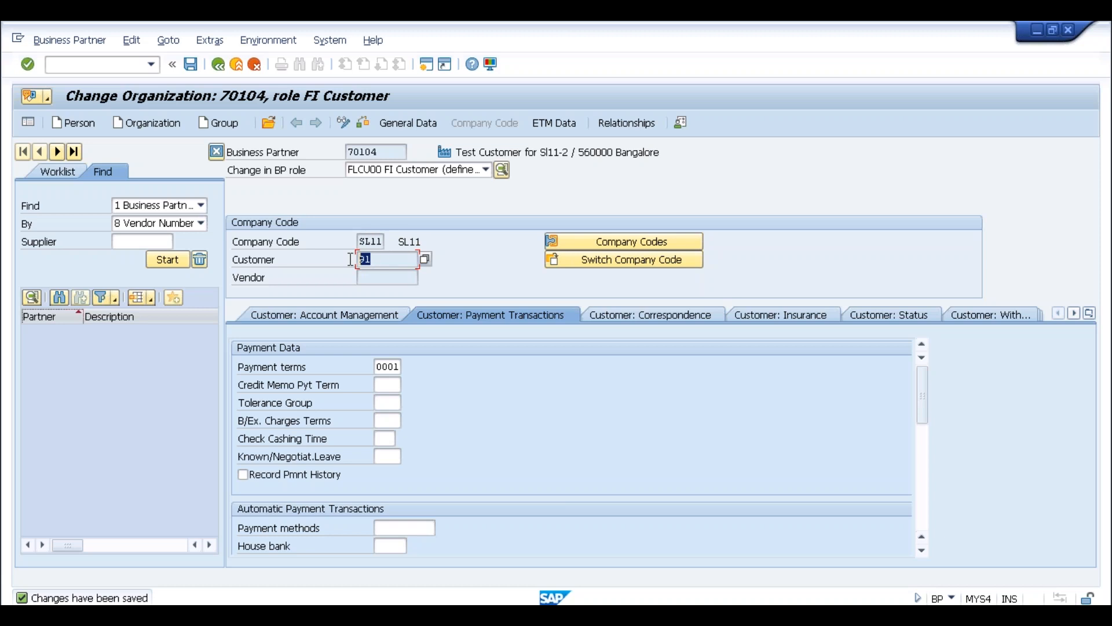
left_click(426, 64)
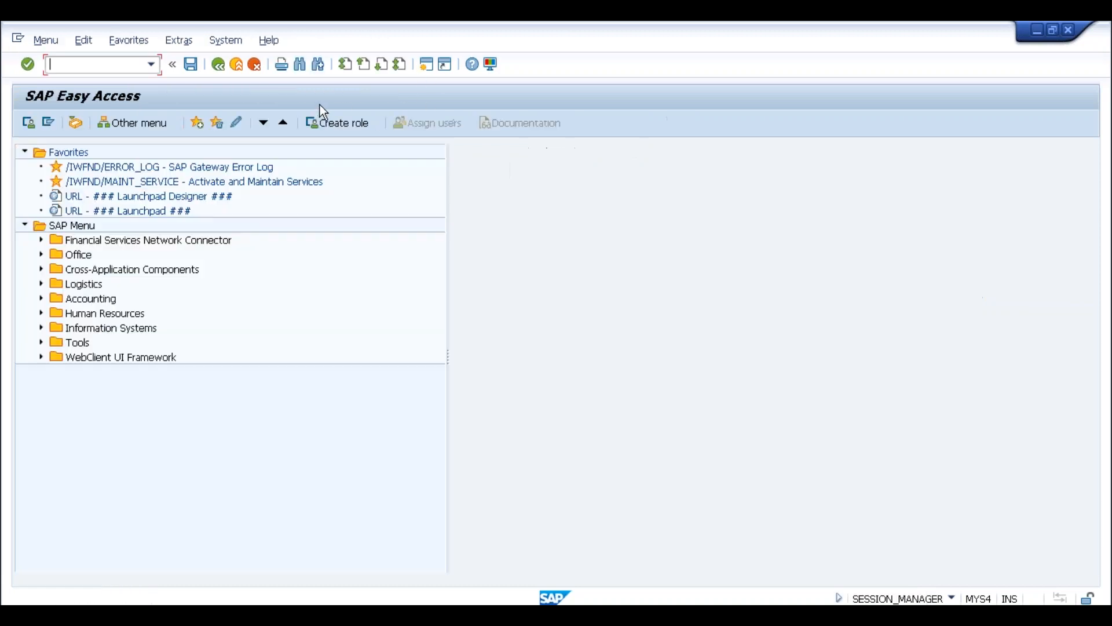
Step: In transaction BP, search partners by Find By 7 Customer Number for customer 91
type("bp")
key("Return")
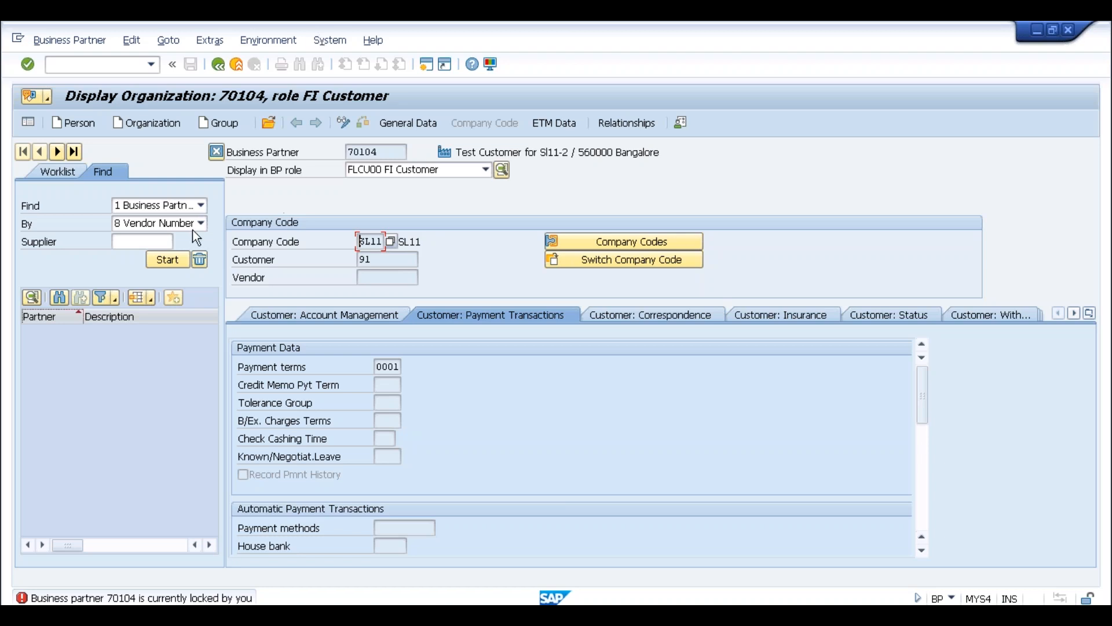
left_click(169, 224)
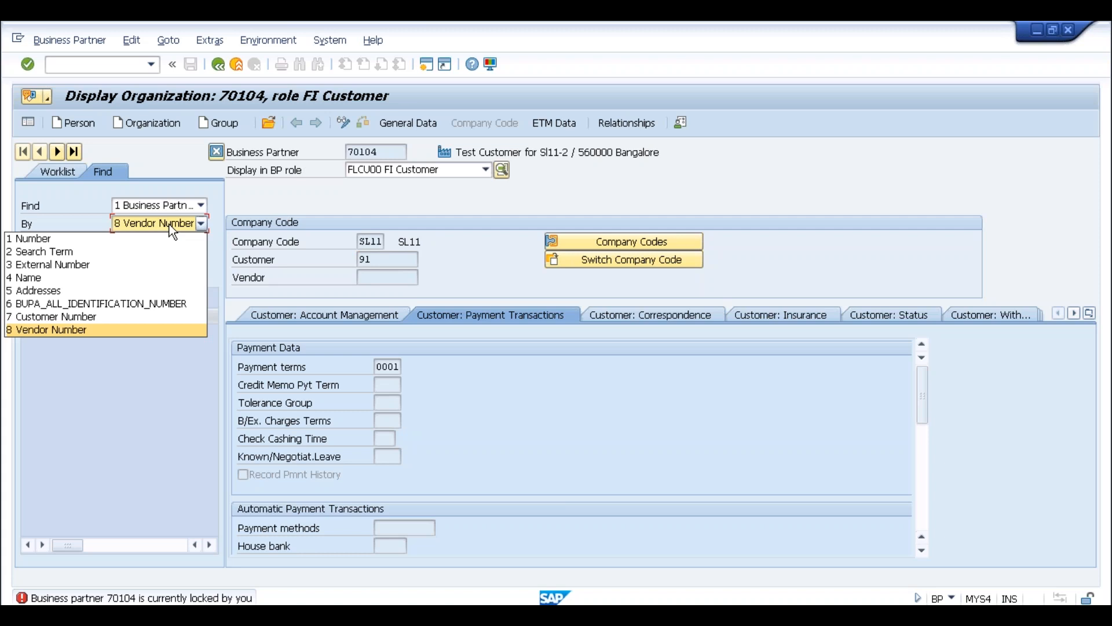
left_click(109, 316)
left_click(136, 242)
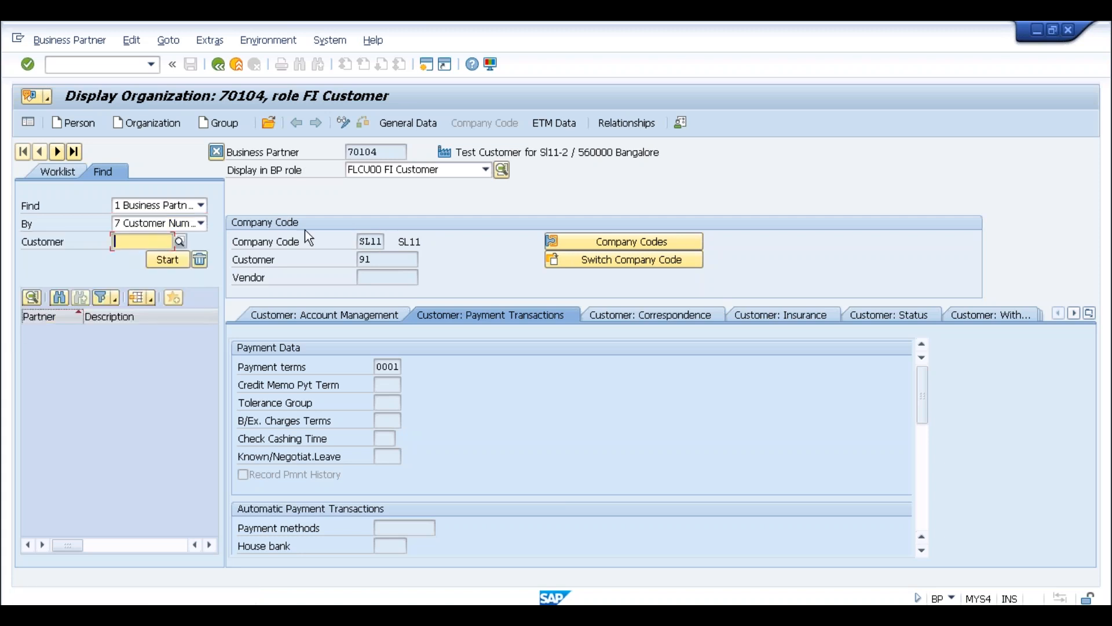
type("91")
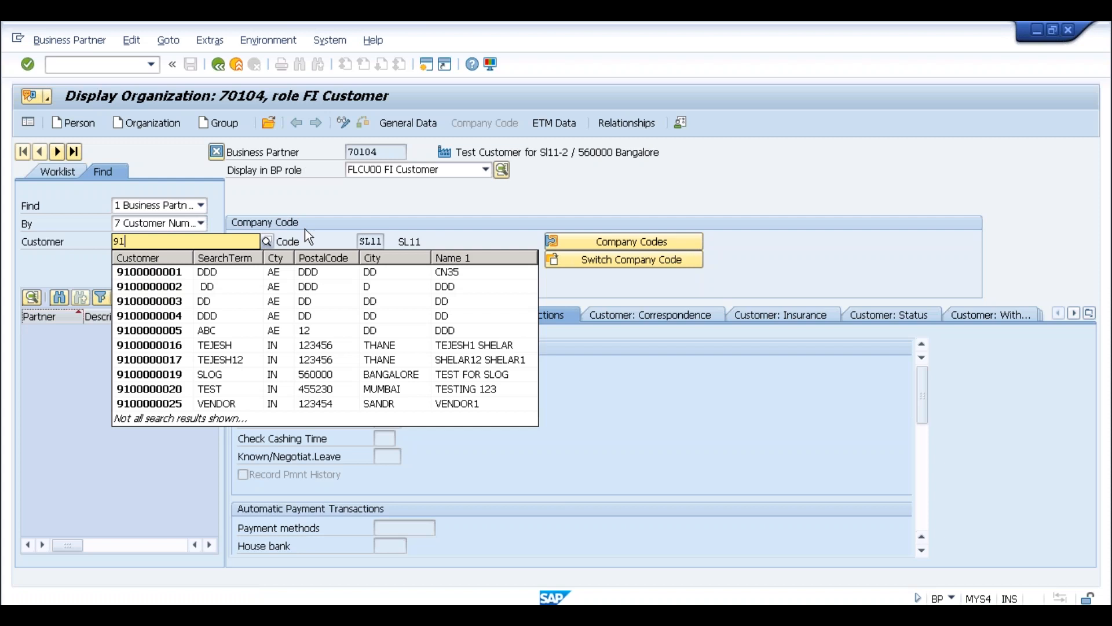
left_click(92, 261)
left_click(164, 260)
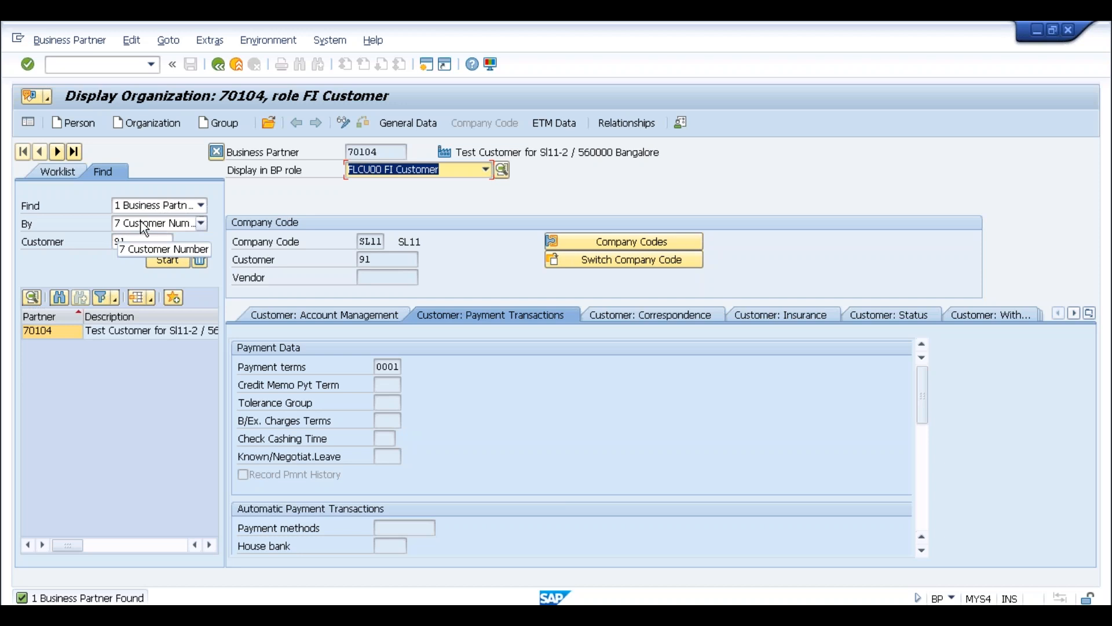
Step: Point out the found partner 70104, its customer number 91 and the empty vendor number
left_click(394, 153)
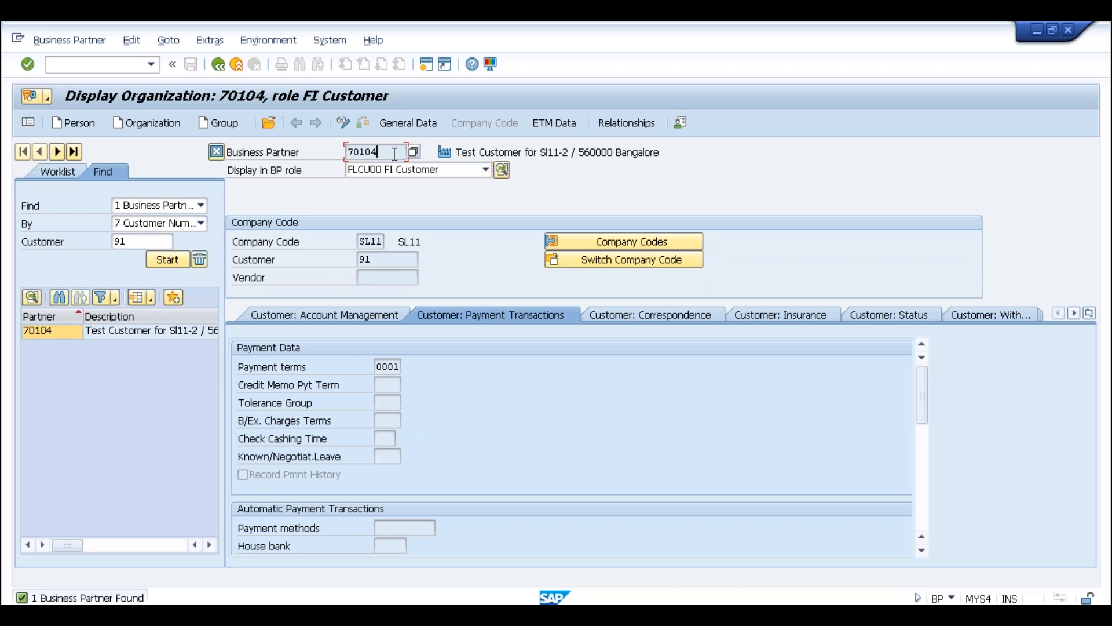
double_click(357, 259)
left_click(358, 259)
left_click(394, 152)
left_click_drag(393, 151, 338, 141)
left_click(380, 279)
left_click(391, 152)
left_click_drag(380, 152, 347, 153)
left_click(349, 152)
left_click(374, 259)
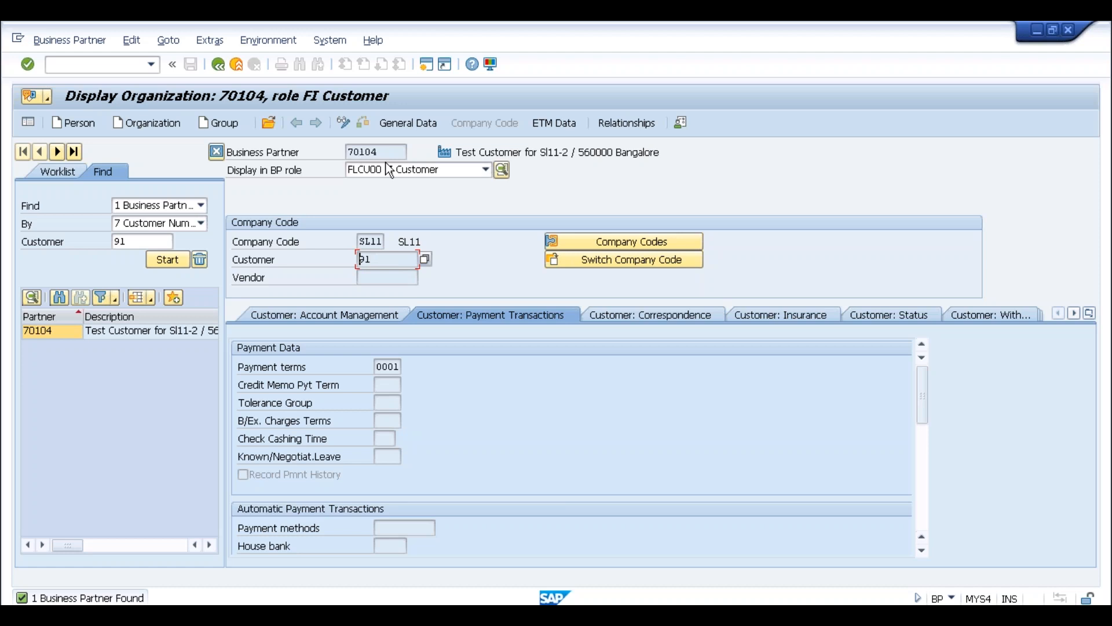
Step: Compare partner 70104 with customer 91 again, then return to the session editing 70104
left_click_drag(380, 152, 349, 151)
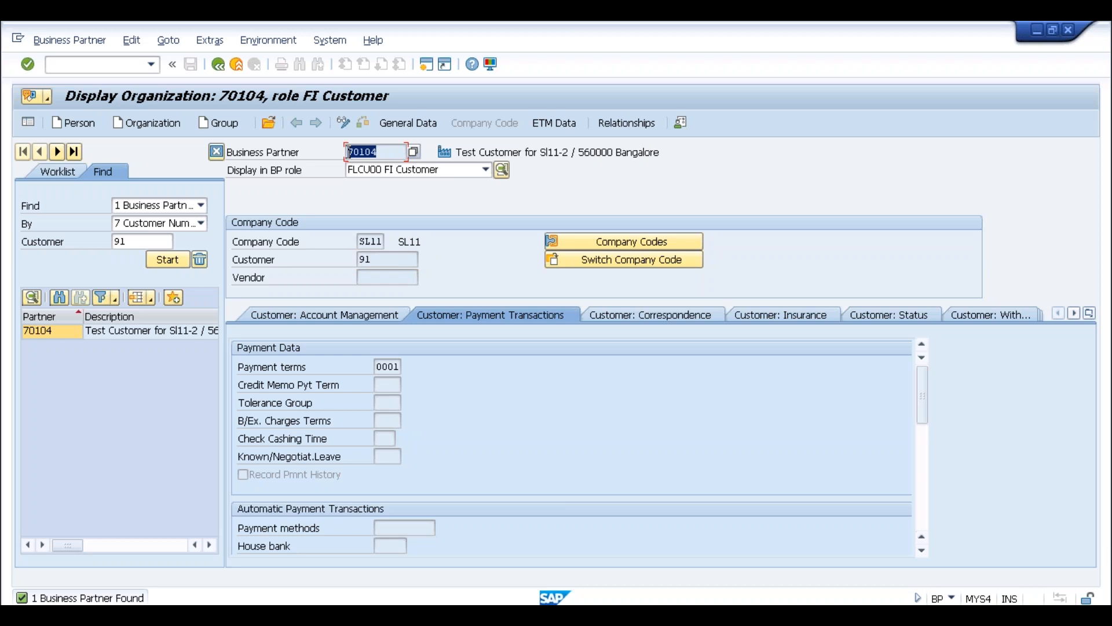
left_click(348, 152)
left_click(377, 259)
left_click(360, 259)
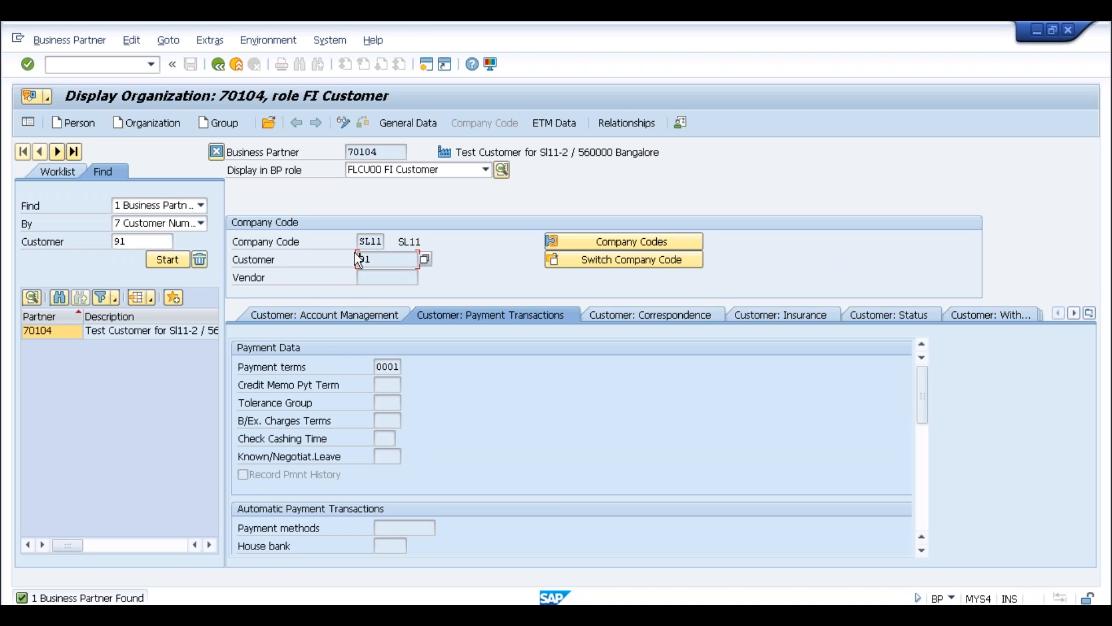
left_click(387, 153)
left_click(387, 262)
left_click(382, 153)
left_click_drag(383, 153, 361, 153)
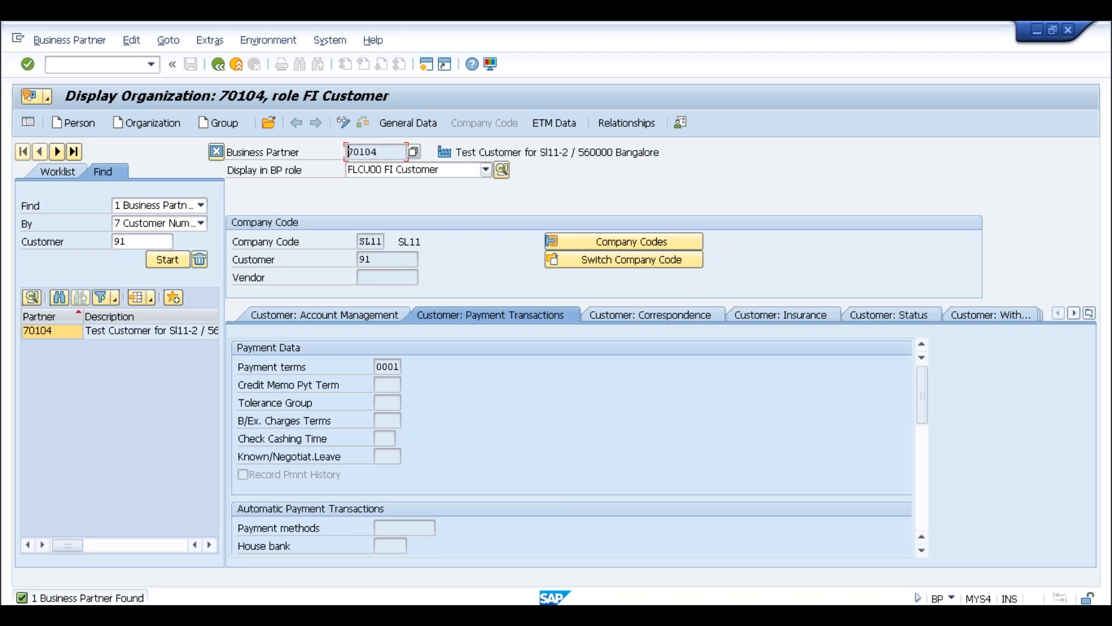
left_click(359, 259)
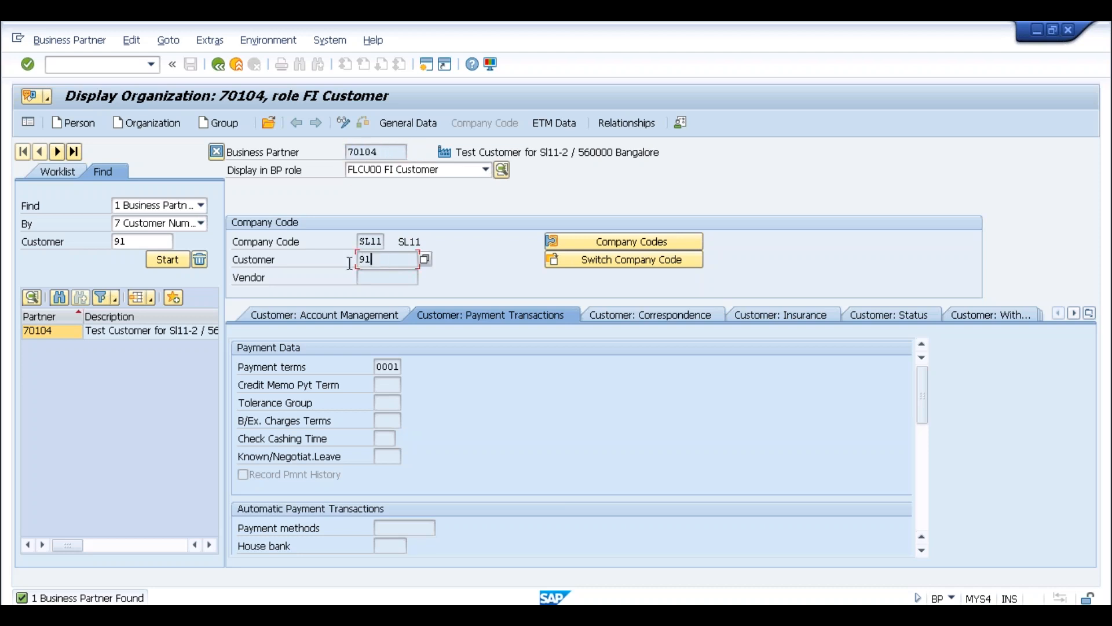
left_click(384, 152)
key("alt+Tab")
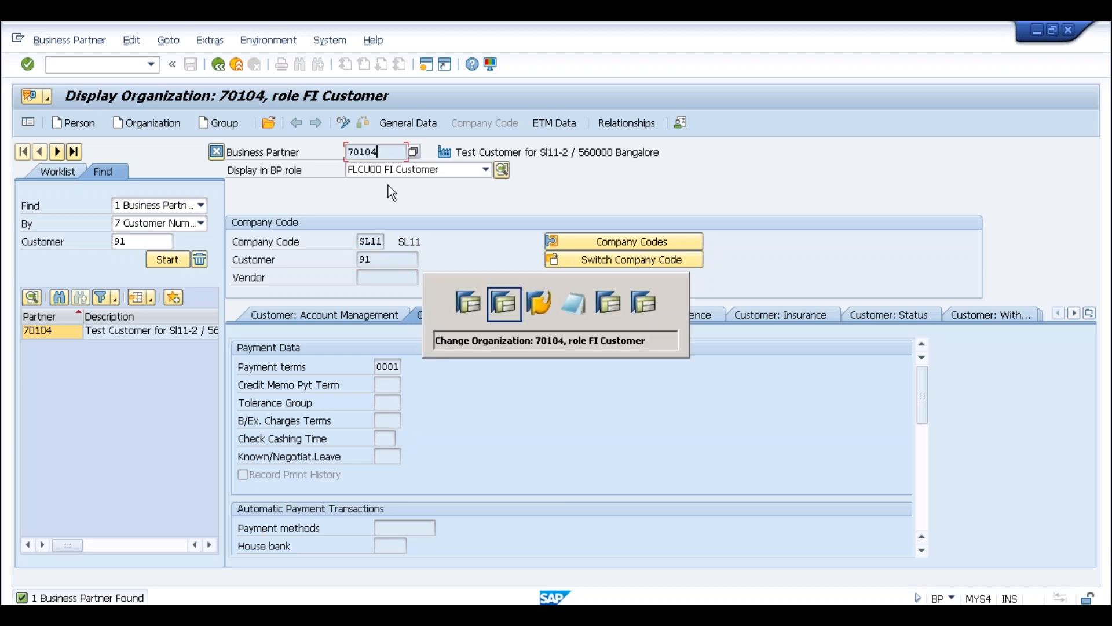
key("alt+Tab")
Step: Start /nSPRO and open the SAP Reference IMG
left_click(105, 65)
type("/nspro")
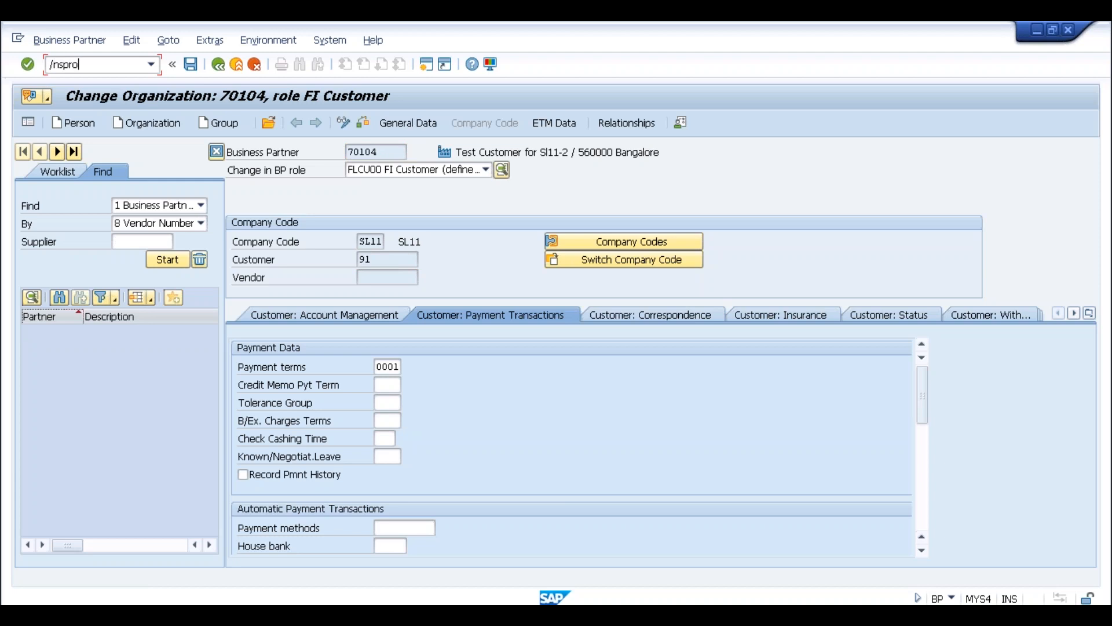
key("Return")
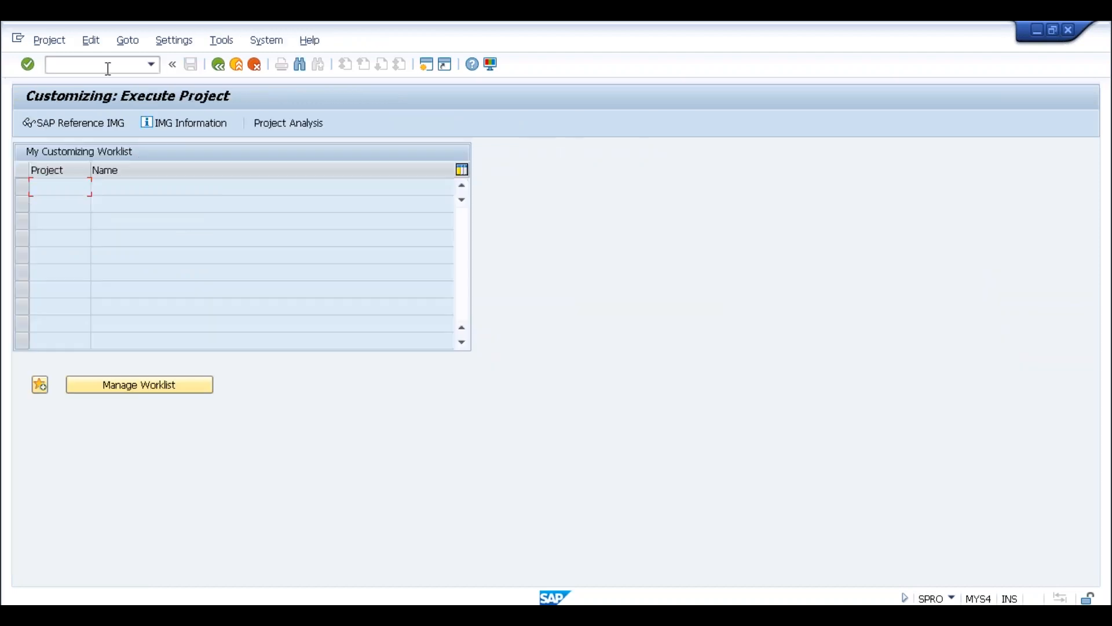
left_click(75, 123)
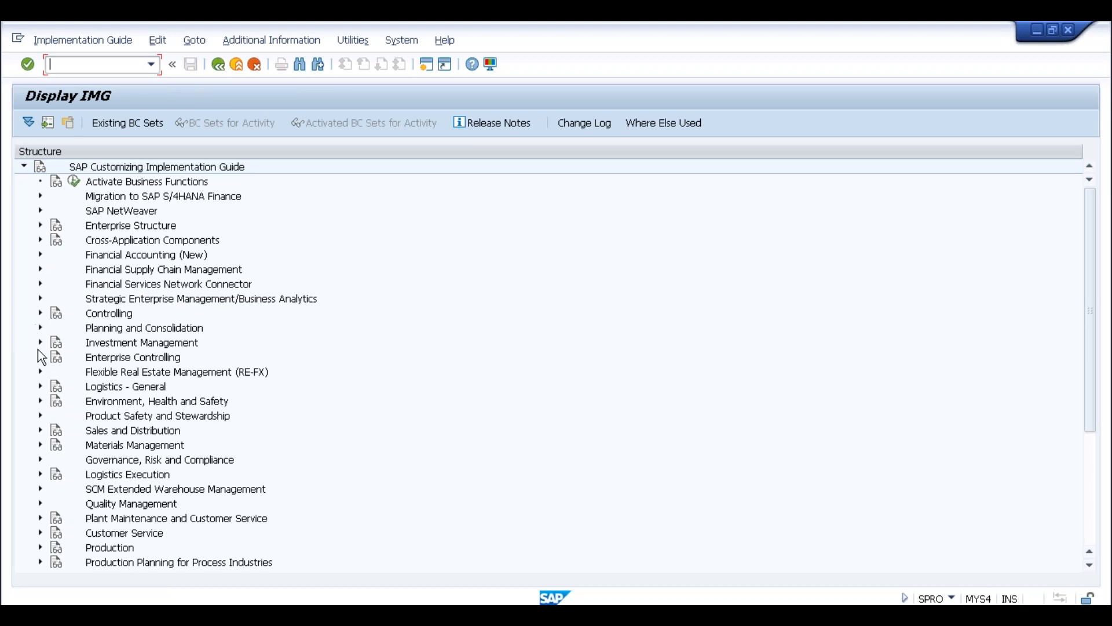
Step: Under Customer/Vendor Integration Assign Keys, run Define Number Assignment for Direction BP to Customer; note grouping 0001 with DEBI
left_click(40, 240)
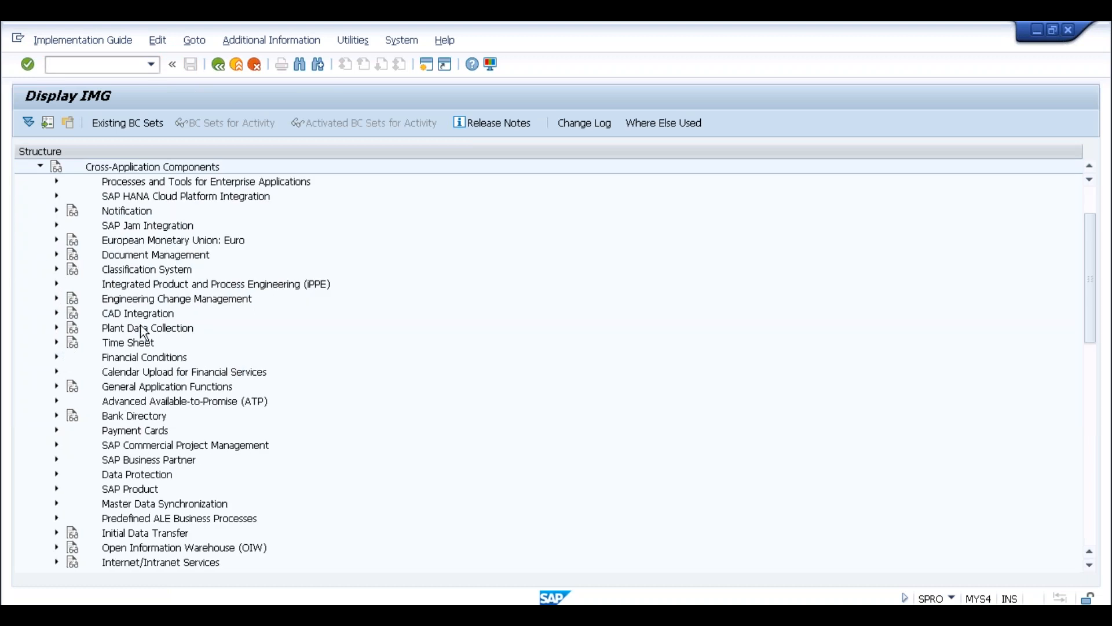
left_click(55, 503)
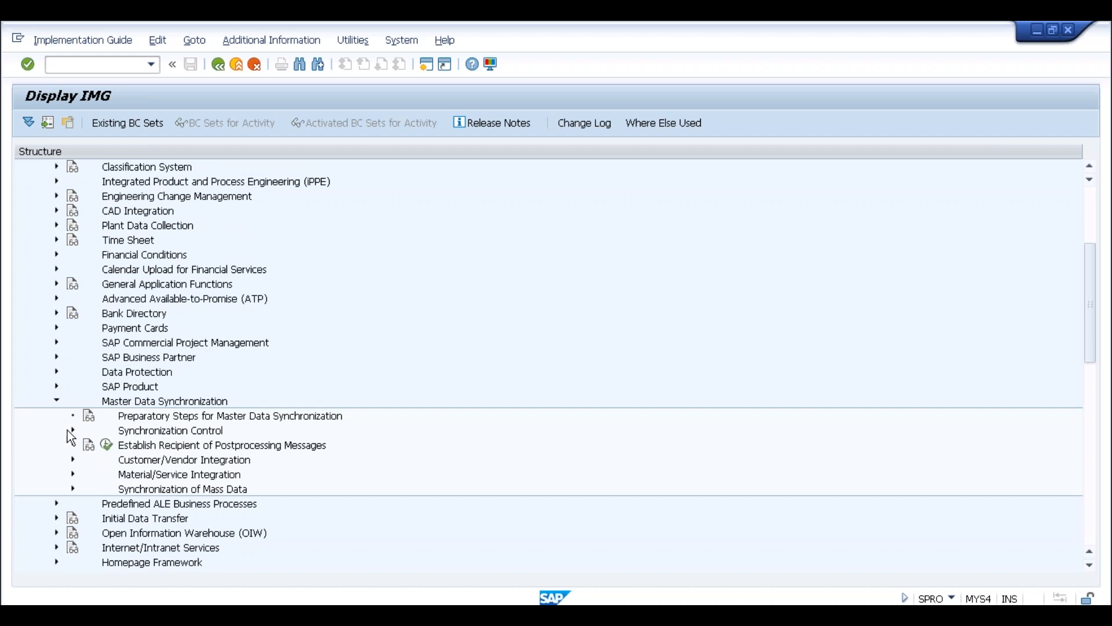
left_click(72, 461)
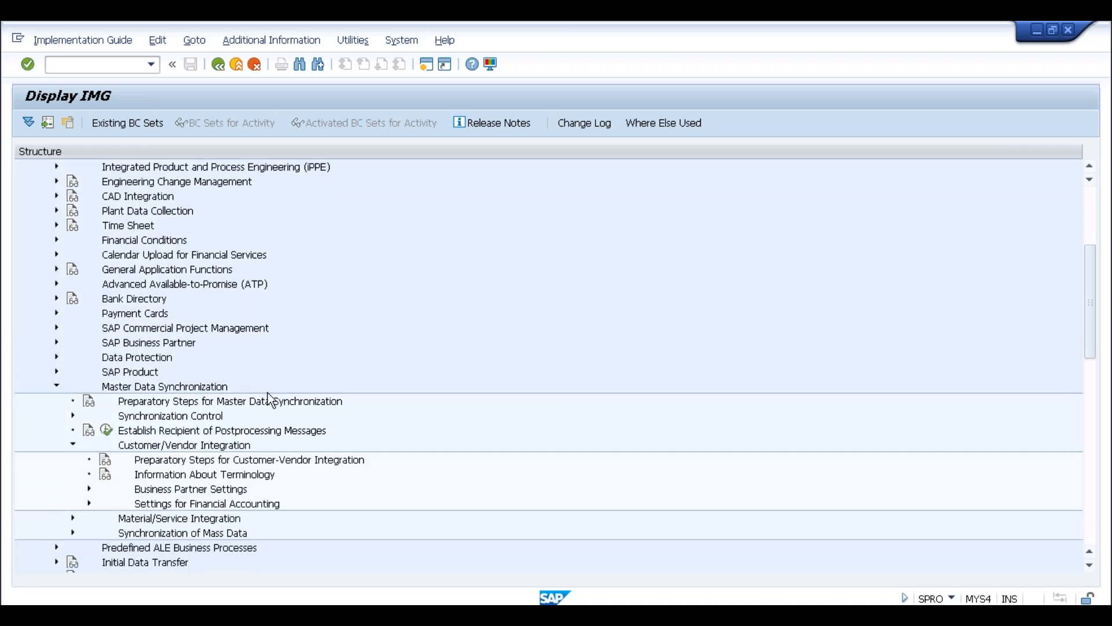
left_click(90, 432)
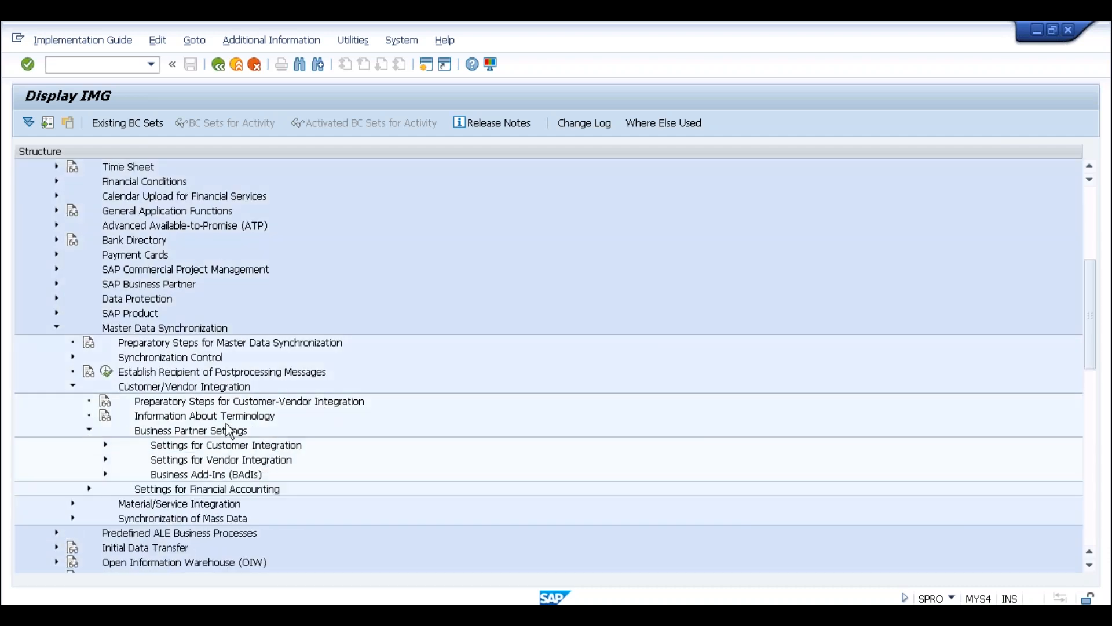
left_click(105, 444)
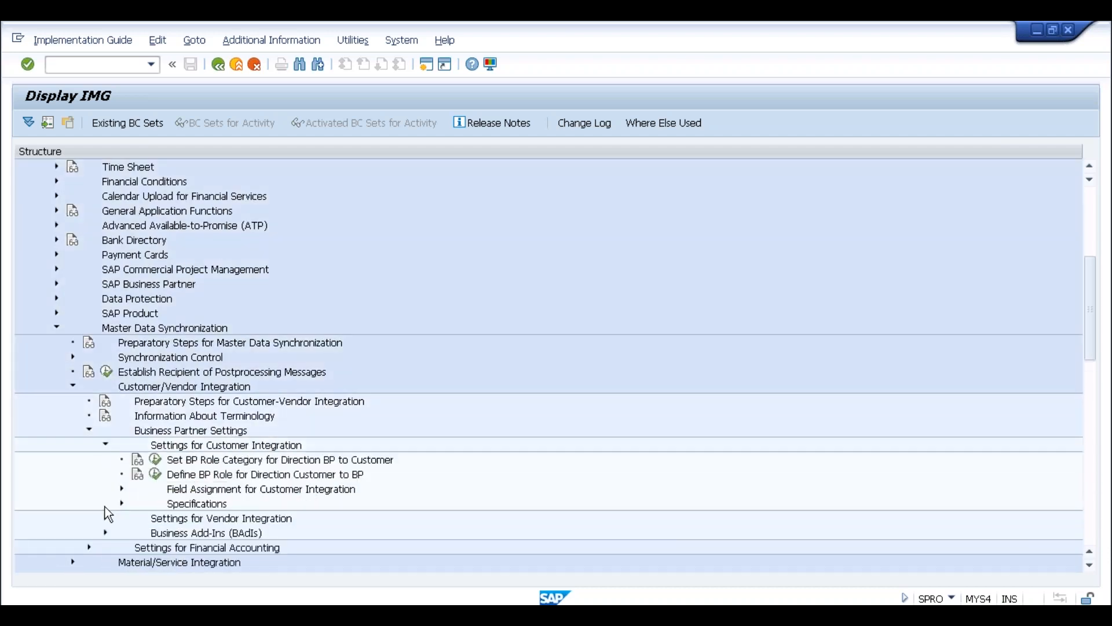
left_click(121, 488)
left_click(138, 503)
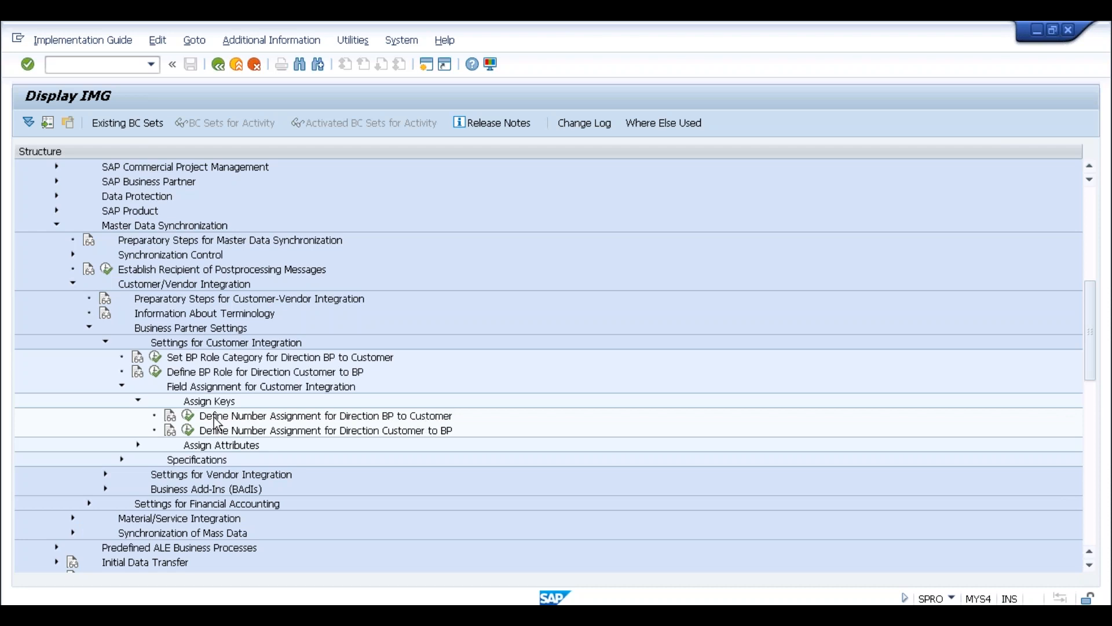
left_click(188, 415)
left_click(42, 187)
left_click(158, 187)
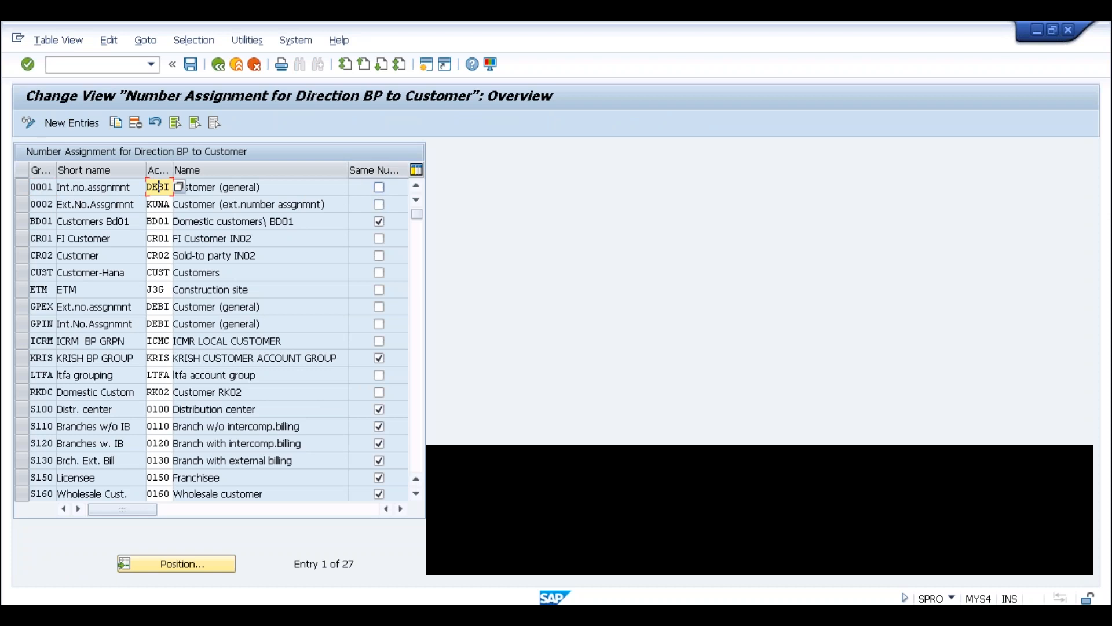
Step: Tick Same Number for grouping 0001 (DEBI) and save, triggering the external number range error
left_click(380, 188)
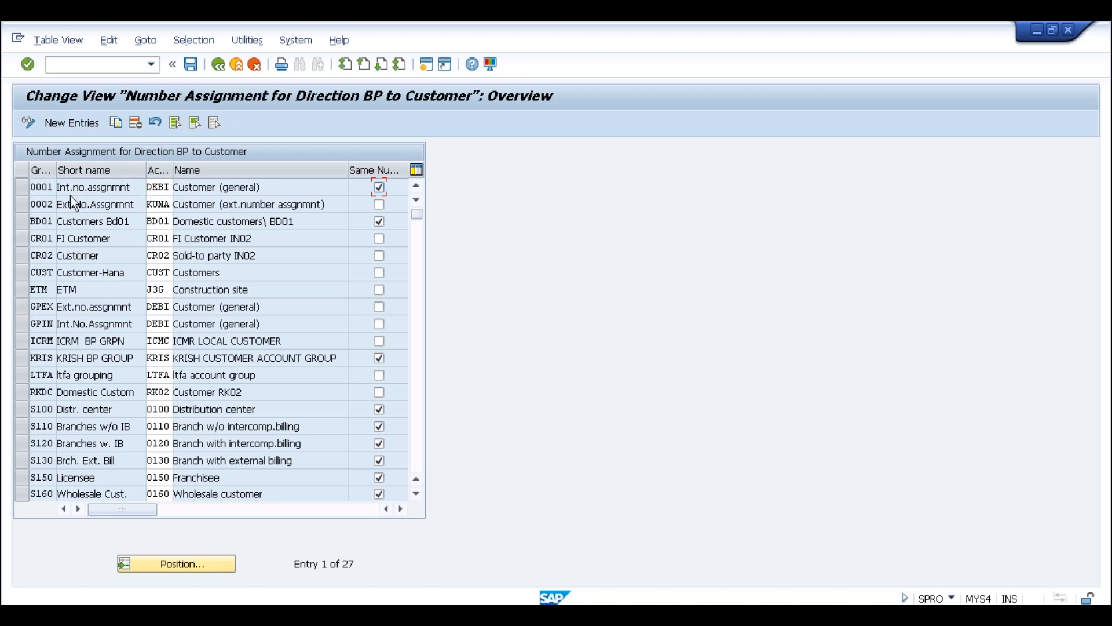
left_click(50, 187)
double_click(50, 187)
left_click(54, 187)
left_click(148, 186)
left_click(192, 66)
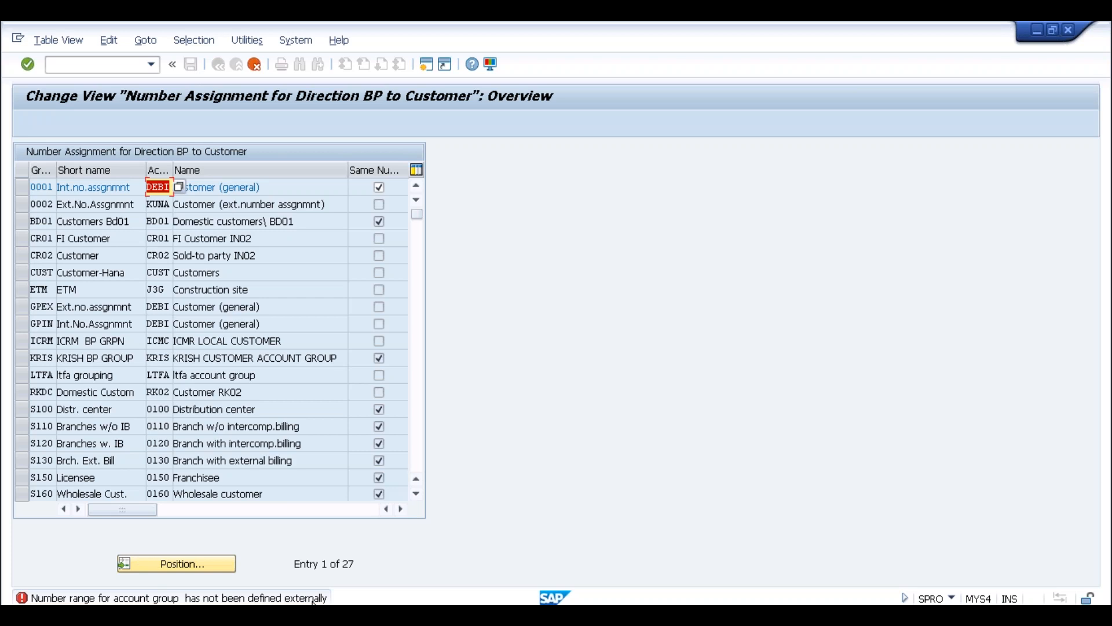
key("alt+Tab")
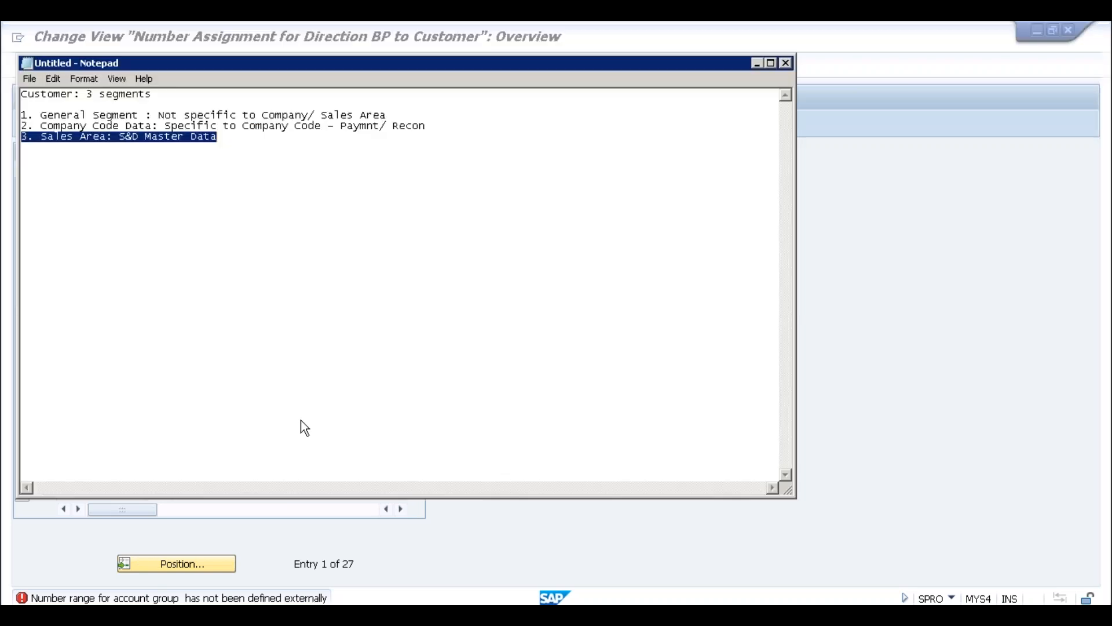
Step: Add notes 'BP Grp: 0001 1-999' and 'Cust Acc Grp: DEBI 1-999' below the segment list
left_click(232, 137)
key("Return")
key("Return")
key("Return")
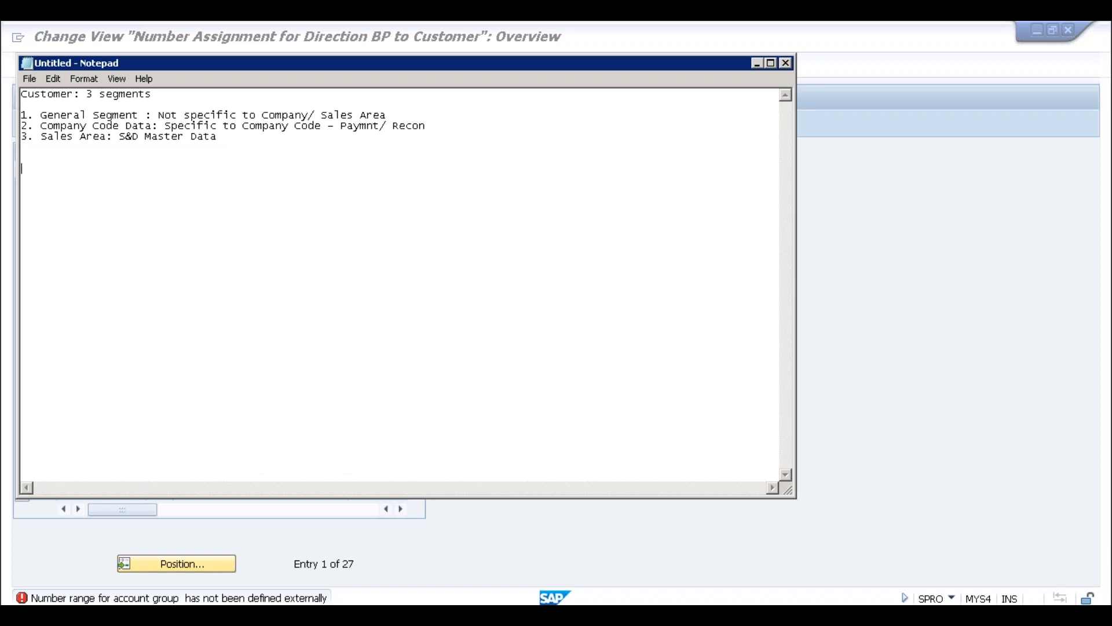
type("BP Gr")
type("p")
type(": 0001 ")
type("Cust Acc ")
type("Gr")
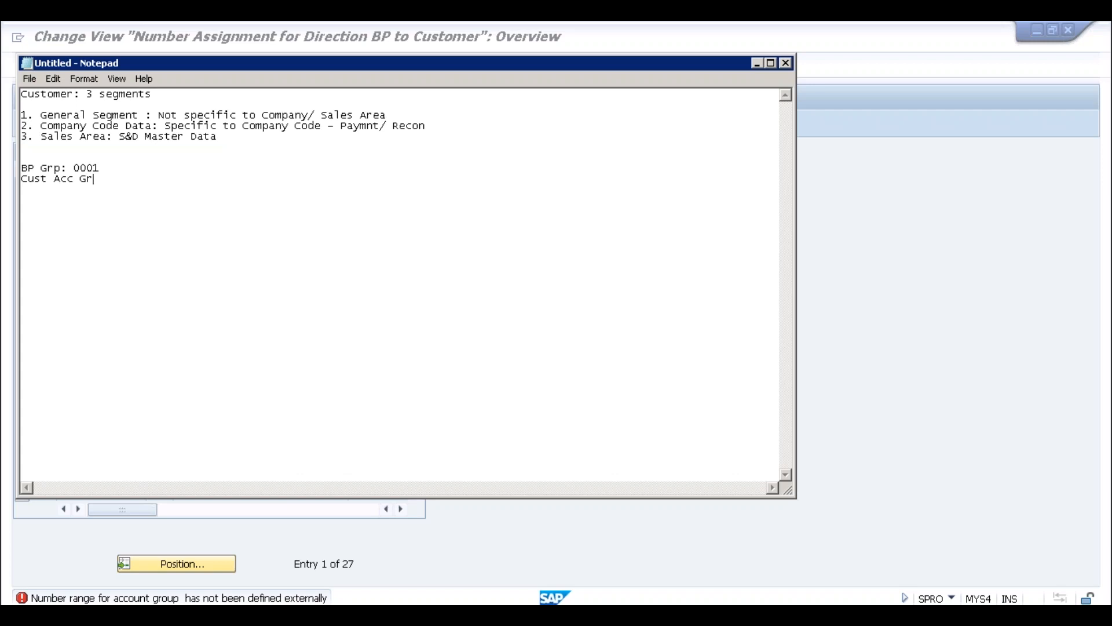
type("p: DEBI")
left_click(118, 169)
type("1-999")
left_click(149, 183)
type("1-999")
Step: Add sample lines 'BP: 1,2, 3' and 'Cust 1,2,3' below the group notes
key("Return")
key("Return")
left_click(140, 168)
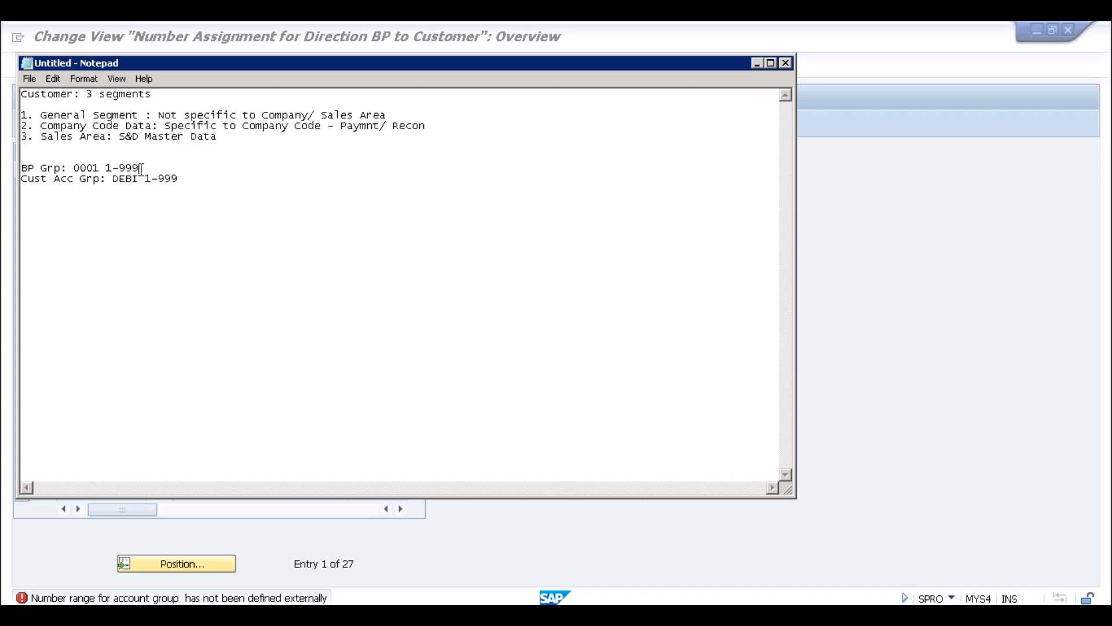
left_click(190, 181)
left_click(54, 215)
type("D")
key("BackSpace")
type("BP: 1,2, 3")
key("Return")
key("Return")
type("Cust 1, ")
type("3,")
key("BackSpace")
key("BackSpace")
type("2,3")
Step: Extend the sample numbers with ',4' and append '(External)' to the Cust line, fixing its typo
left_click(93, 201)
type(",4,5")
left_click(155, 232)
type(",4")
left_click_drag(100, 201, 93, 202)
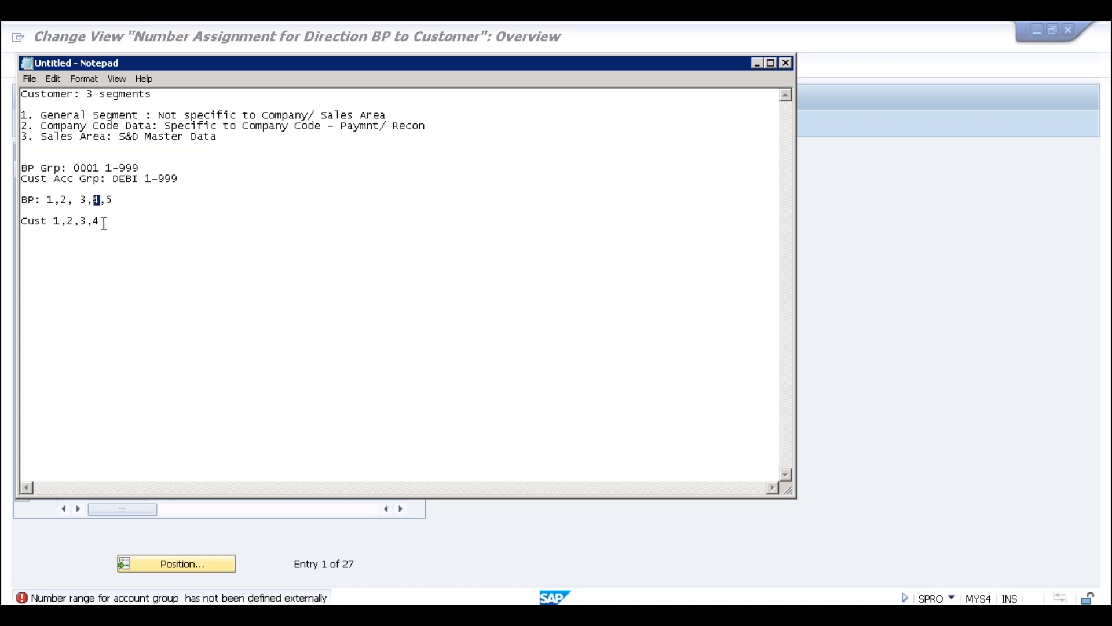
left_click(68, 200)
left_click(59, 221)
key("End")
left_click(108, 201)
type("(")
type("Externa")
type("l)")
left_click(160, 222)
type("l")
Step: Review the group, customer and BP sample lines, highlighting the BP 4 and the word Cust
left_click(48, 178)
left_click(54, 221)
left_click(119, 202)
left_click(37, 201)
left_click_drag(92, 201, 101, 201)
left_click(100, 225)
left_click_drag(48, 221, 28, 221)
left_click(110, 221)
Step: Discard the unsaved number assignment changes and return to the IMG tree
key("alt+Tab")
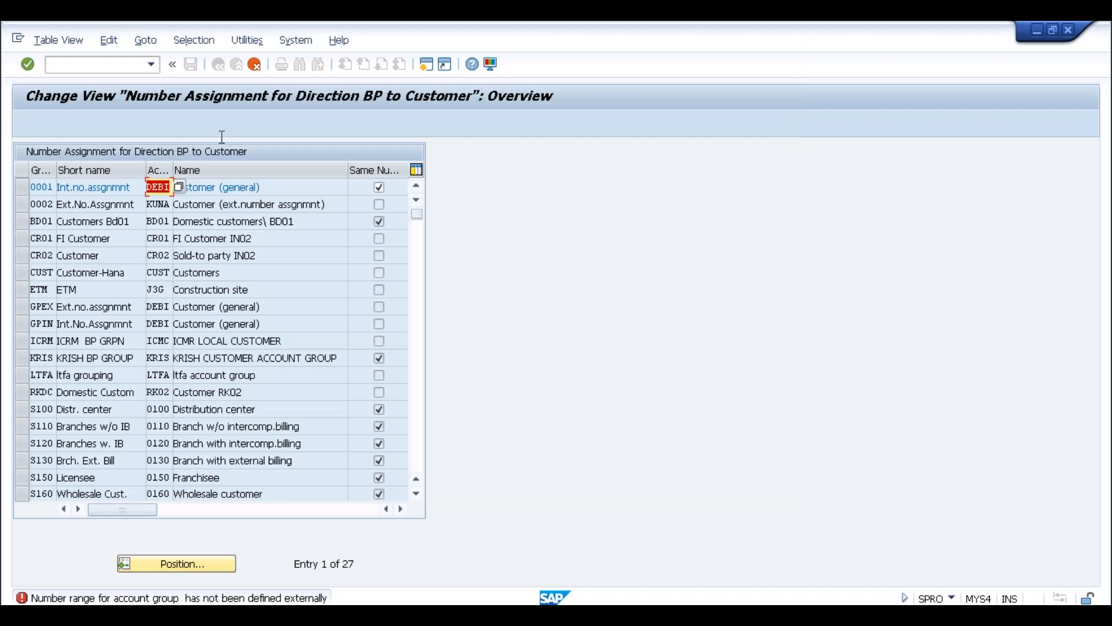
left_click(255, 64)
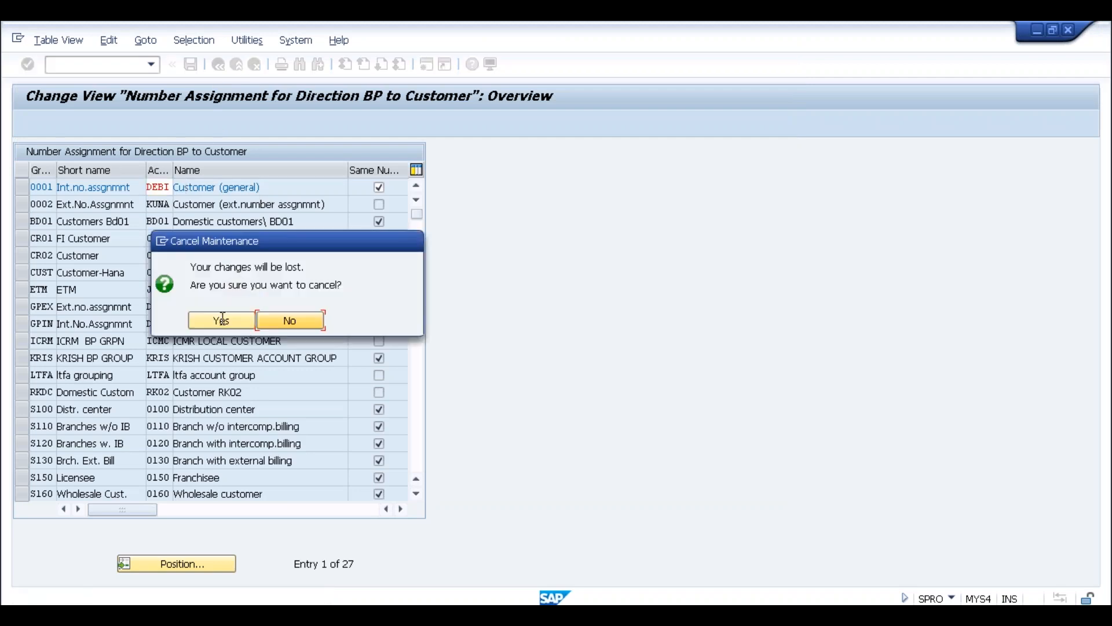
left_click(249, 320)
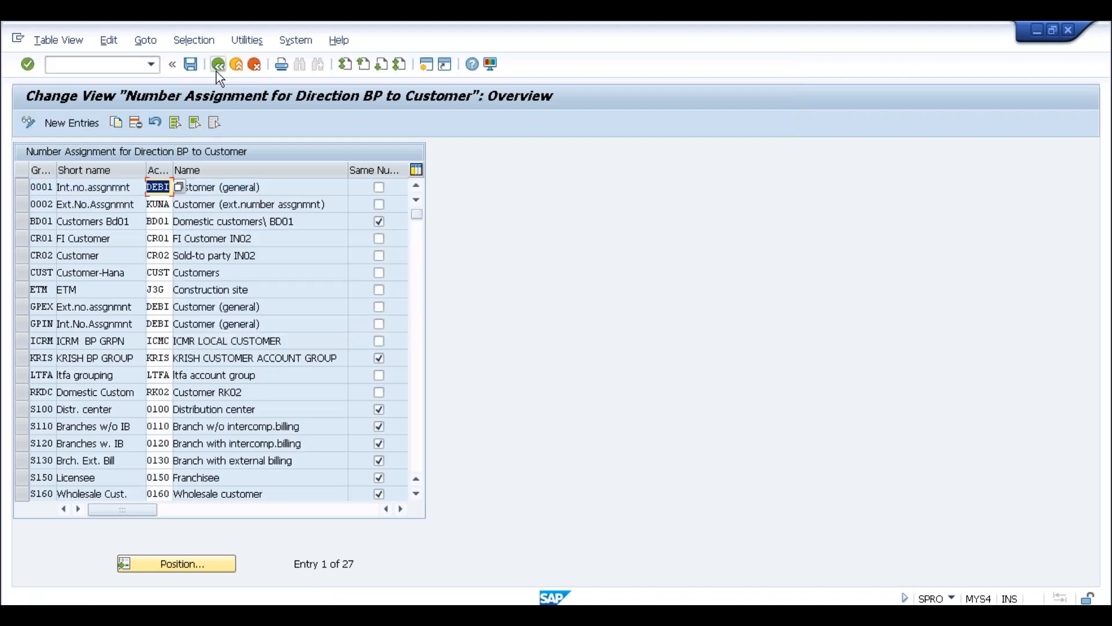
left_click(218, 72)
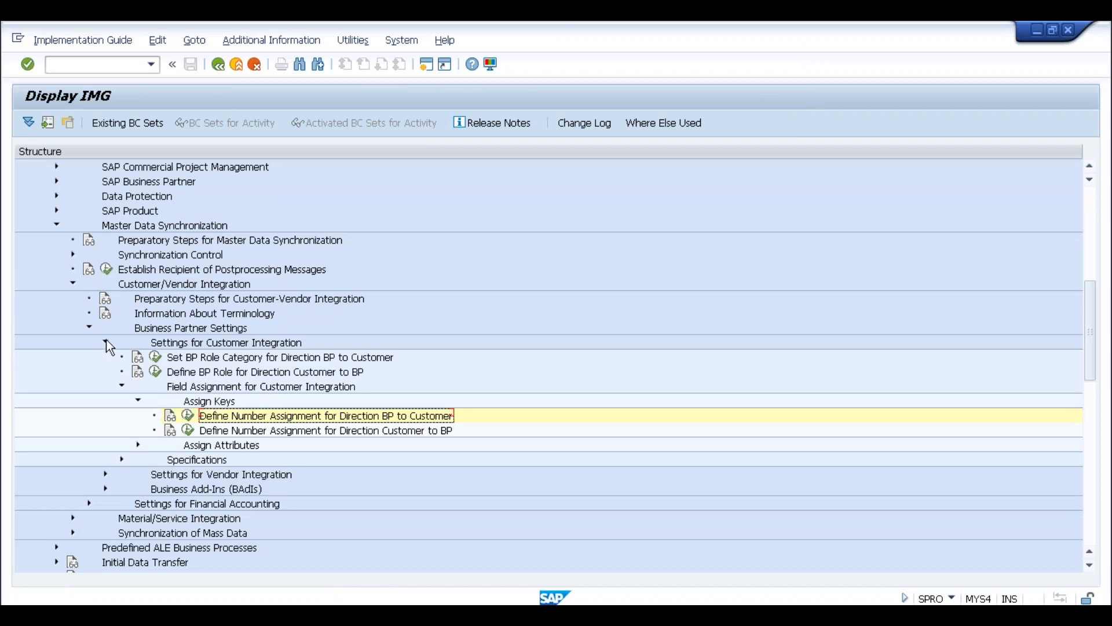
Step: Under SAP Business Partner Basic Settings > Number Ranges and Groupings, run Define Groupings and Assign Number Ranges
left_click(58, 226)
scroll(67, 267, "up", 2)
scroll(61, 290, "up", 2)
left_click(57, 297)
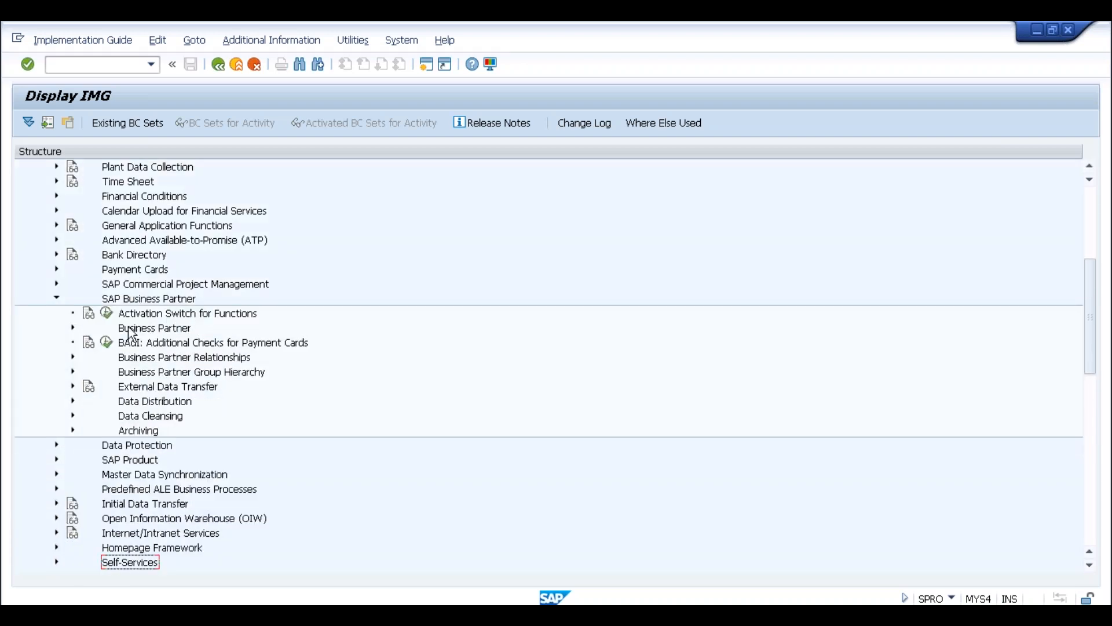
left_click(73, 328)
left_click(89, 342)
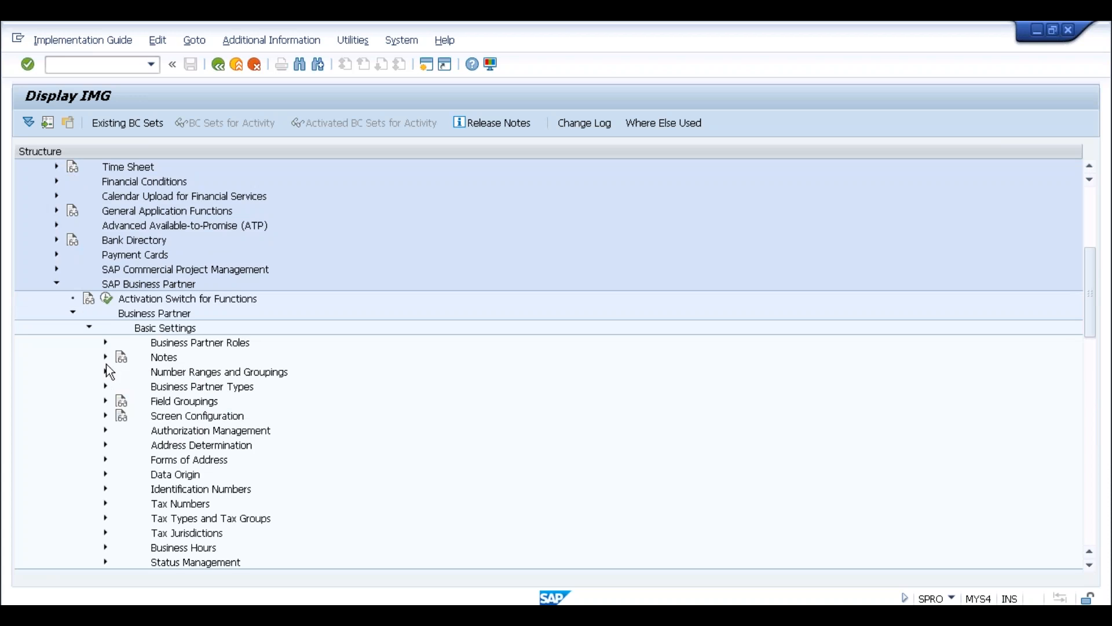
left_click(106, 372)
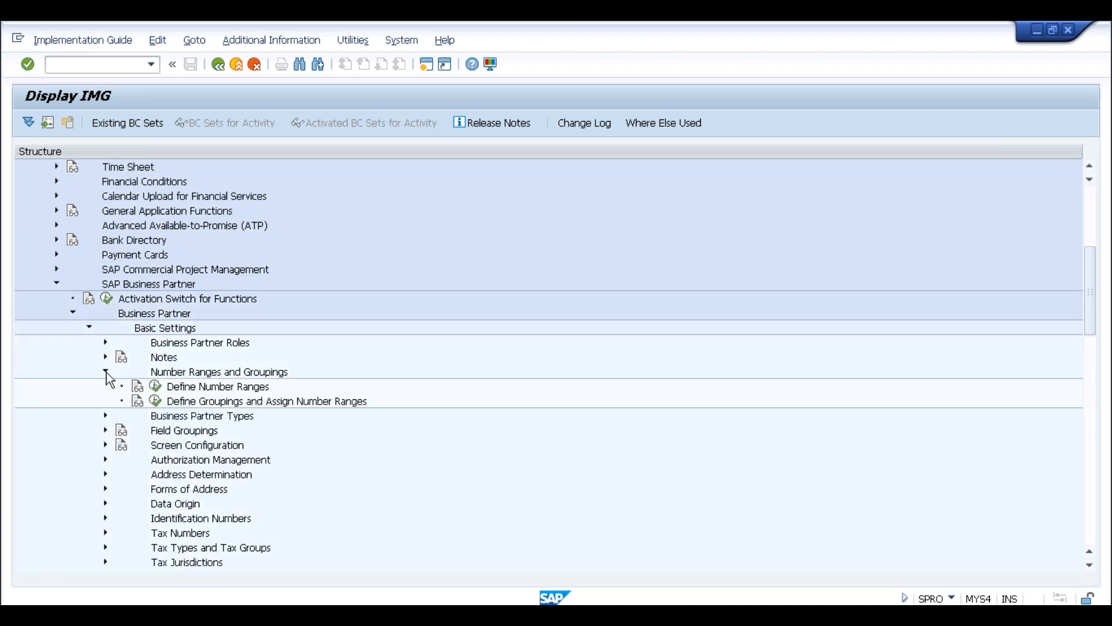
left_click(156, 401)
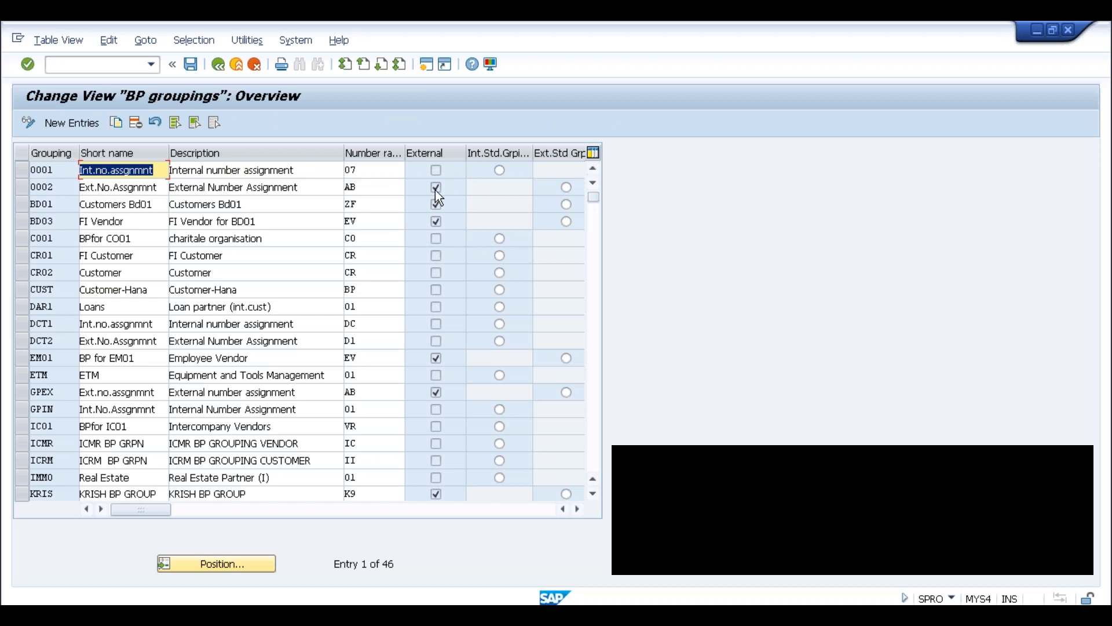
Step: Check that grouping 0001 uses number range 07, then go back to the IMG tree
left_click(377, 170)
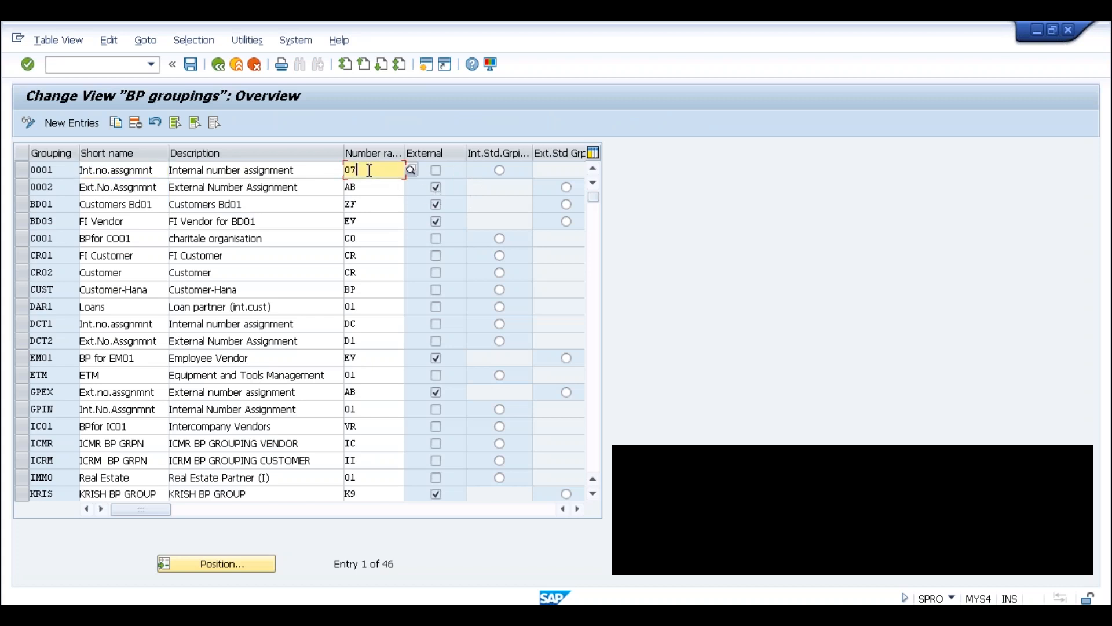
double_click(345, 171)
left_click(345, 170)
left_click(219, 65)
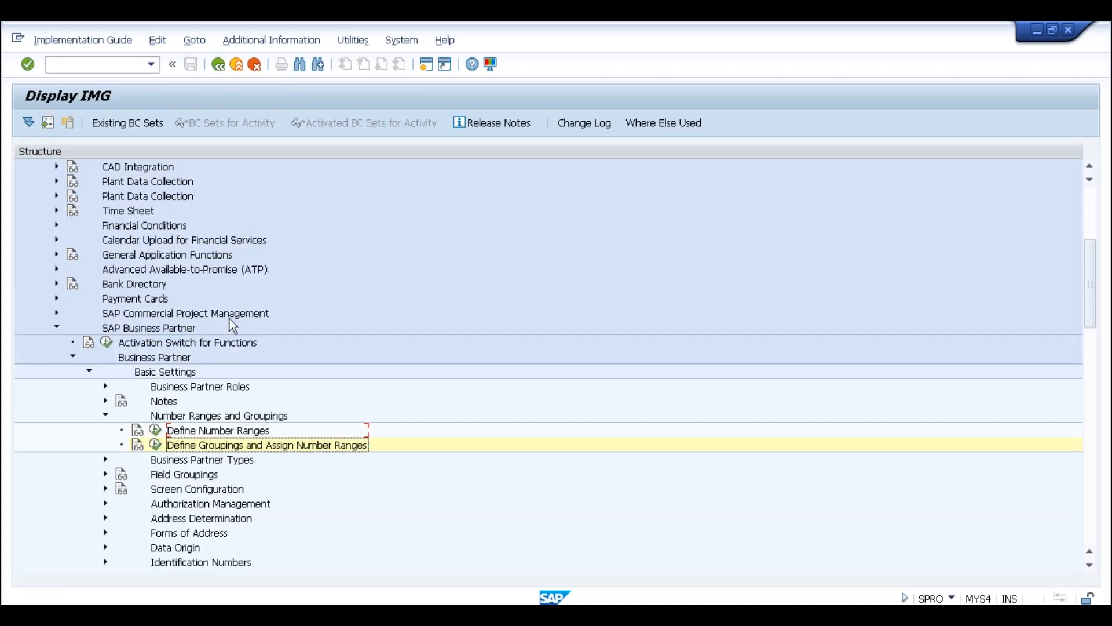
Step: View customer account group range assignments (range 01), then run Create Number Ranges for Customer Accounts
scroll(93, 260, "up", 4)
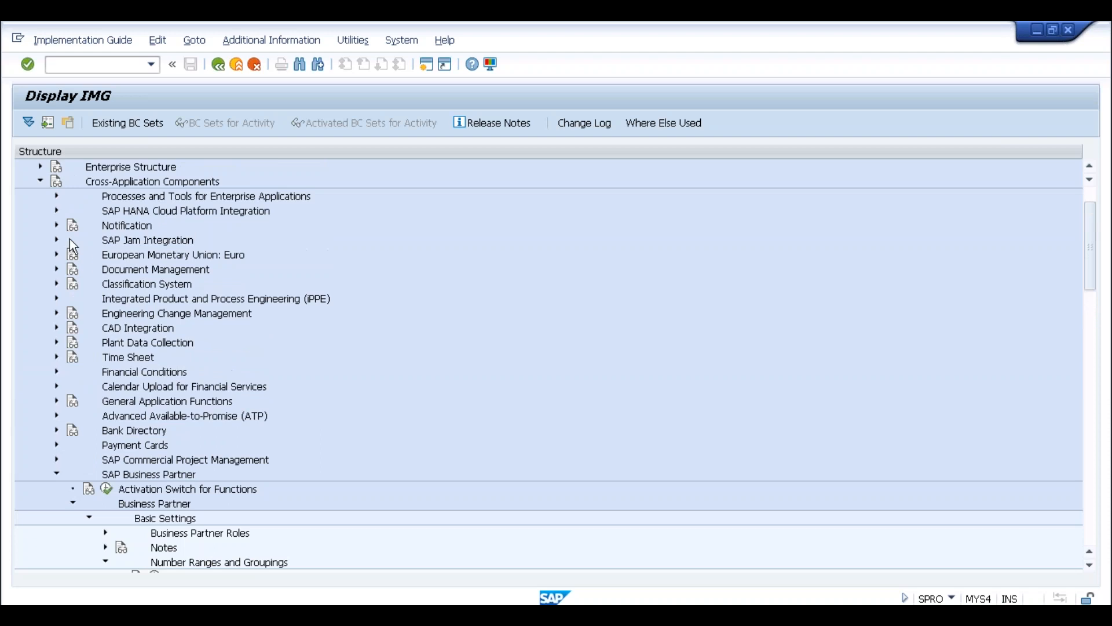
scroll(69, 239, "up", 2)
left_click(42, 241)
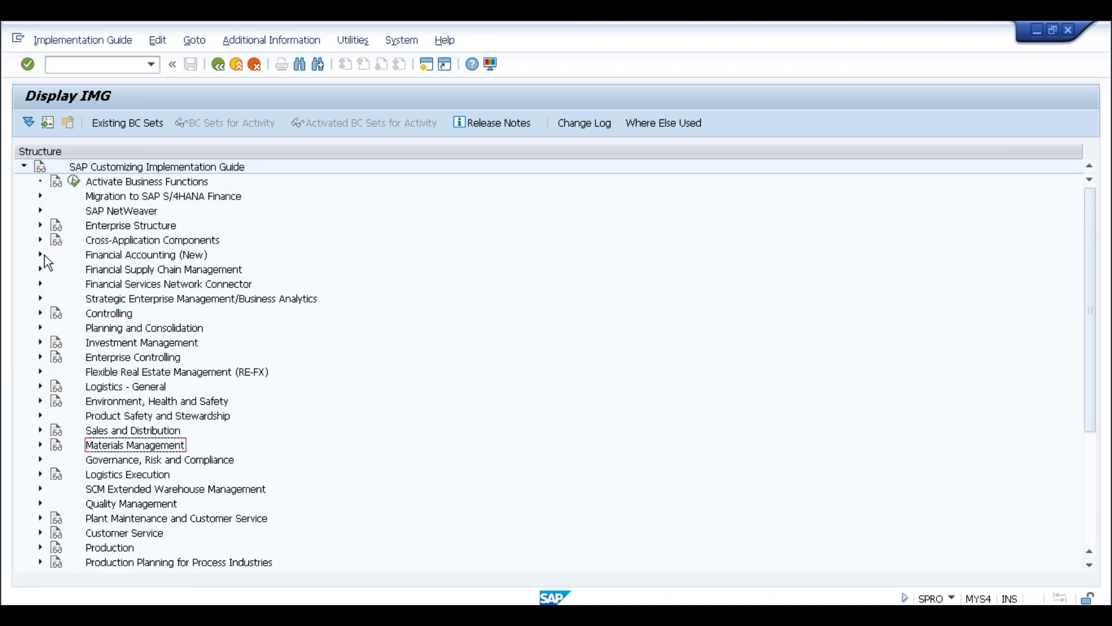
left_click(41, 255)
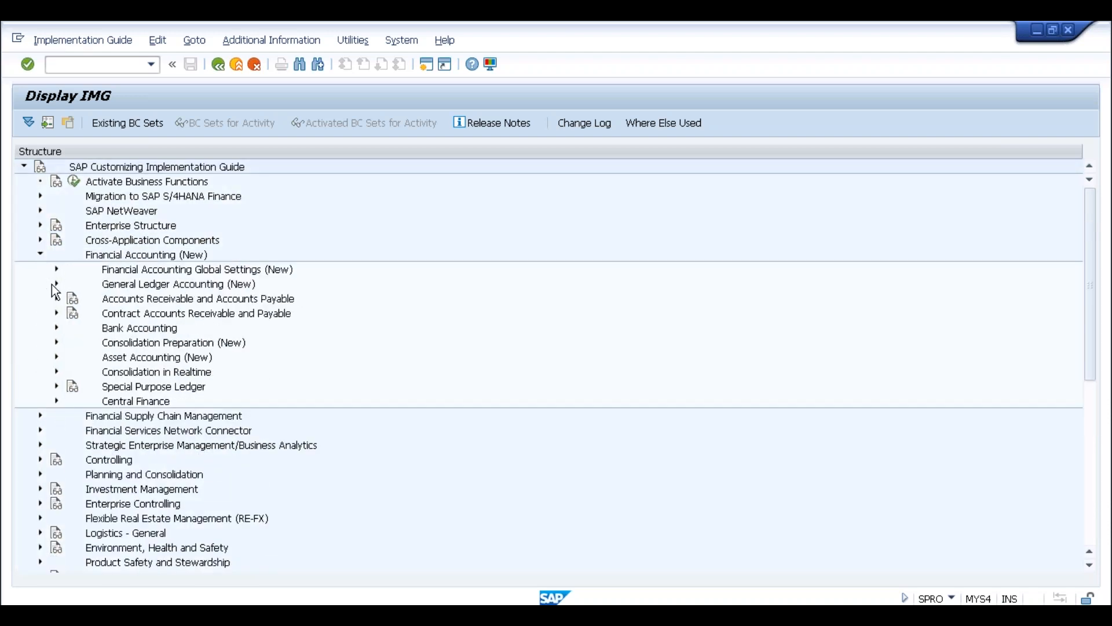
left_click(56, 298)
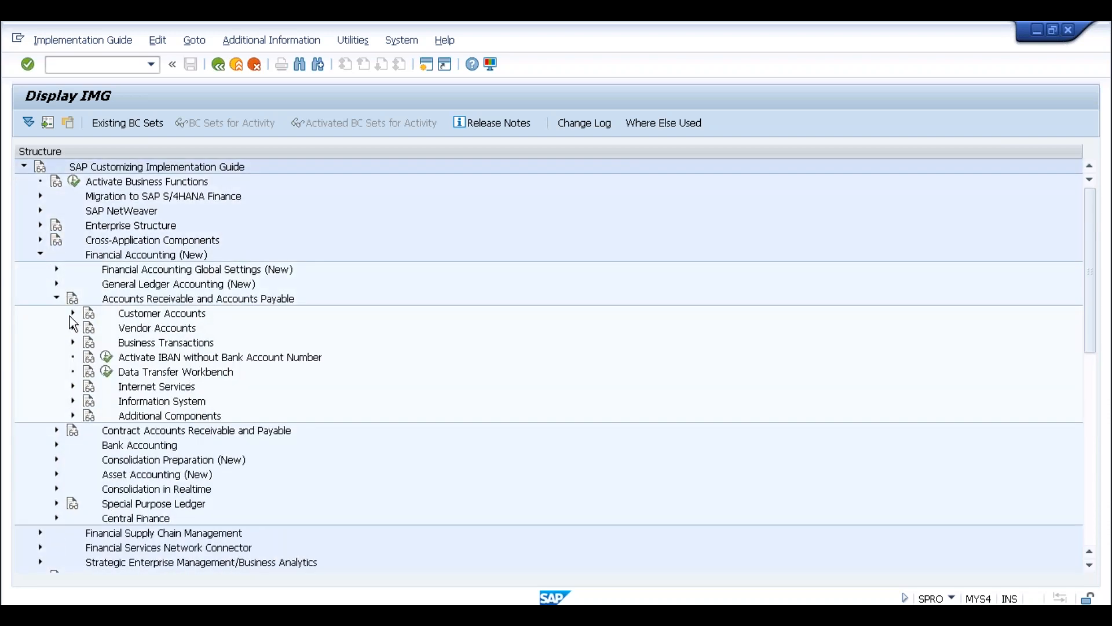
left_click(74, 314)
left_click(89, 328)
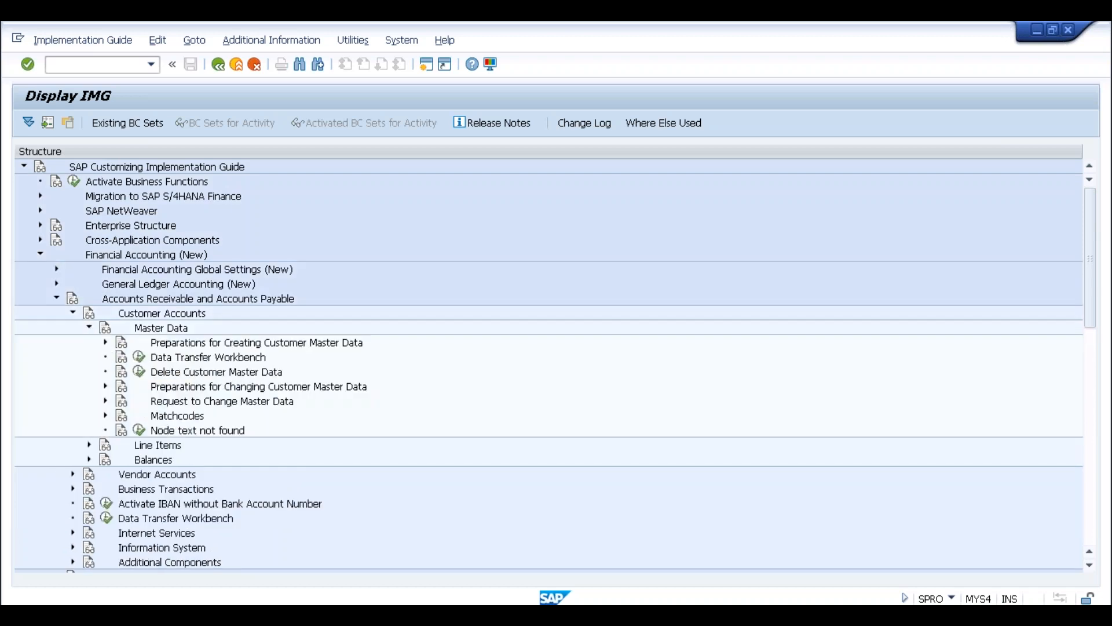
left_click(106, 342)
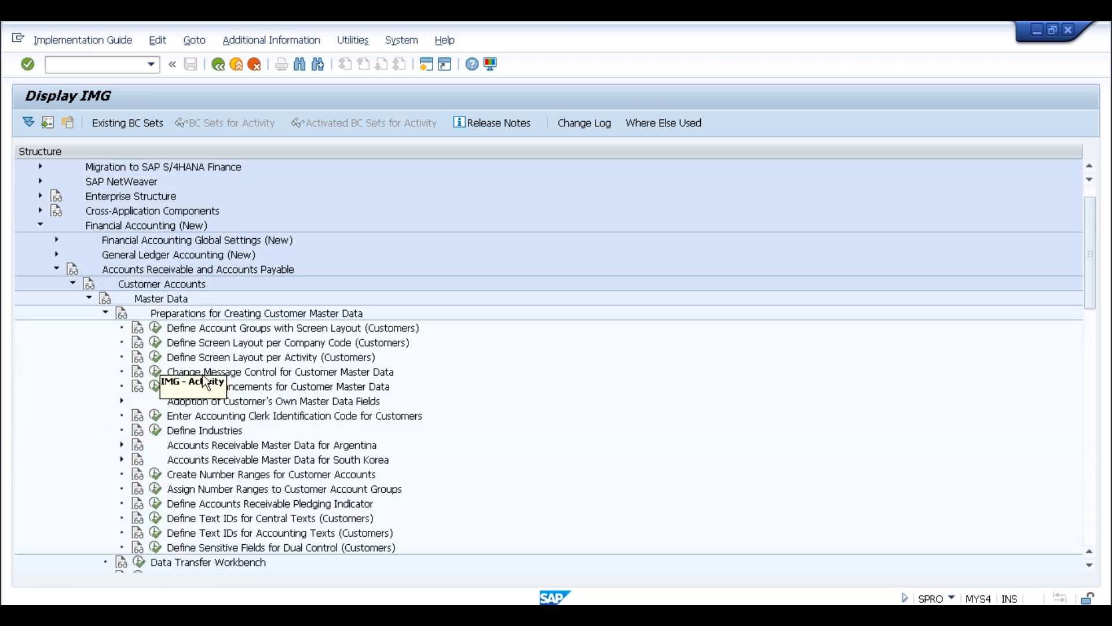
left_click(157, 490)
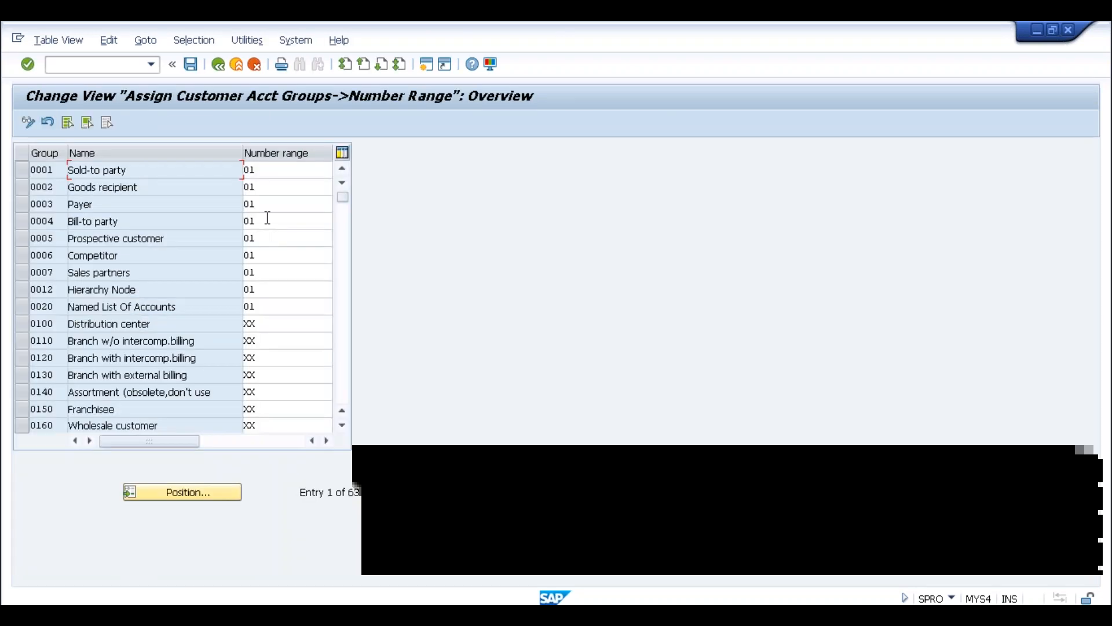
left_click(223, 66)
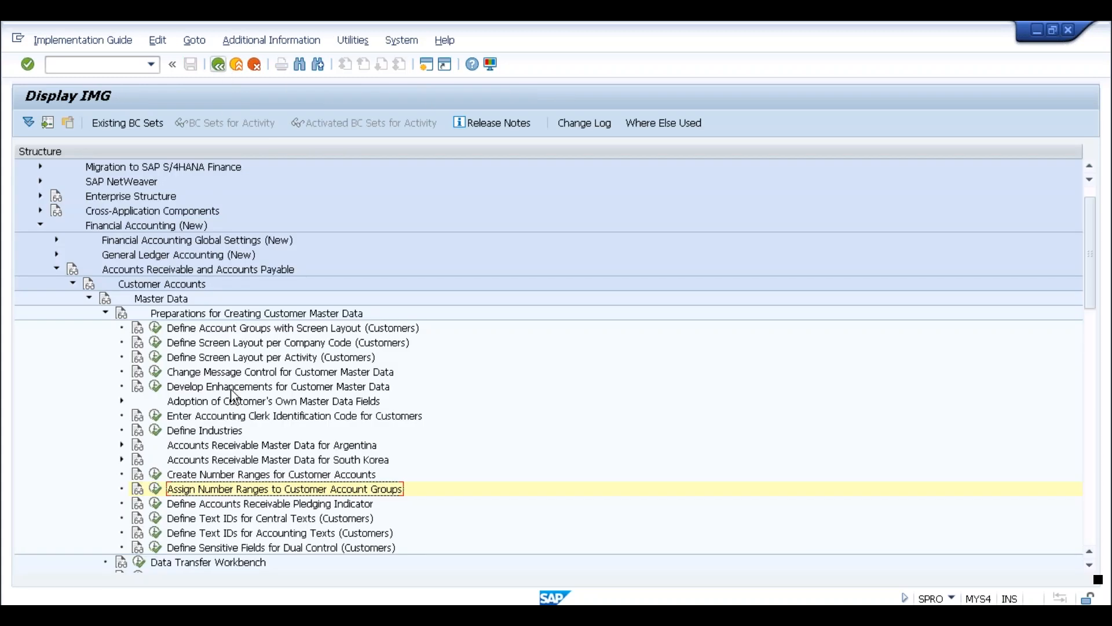
left_click(155, 474)
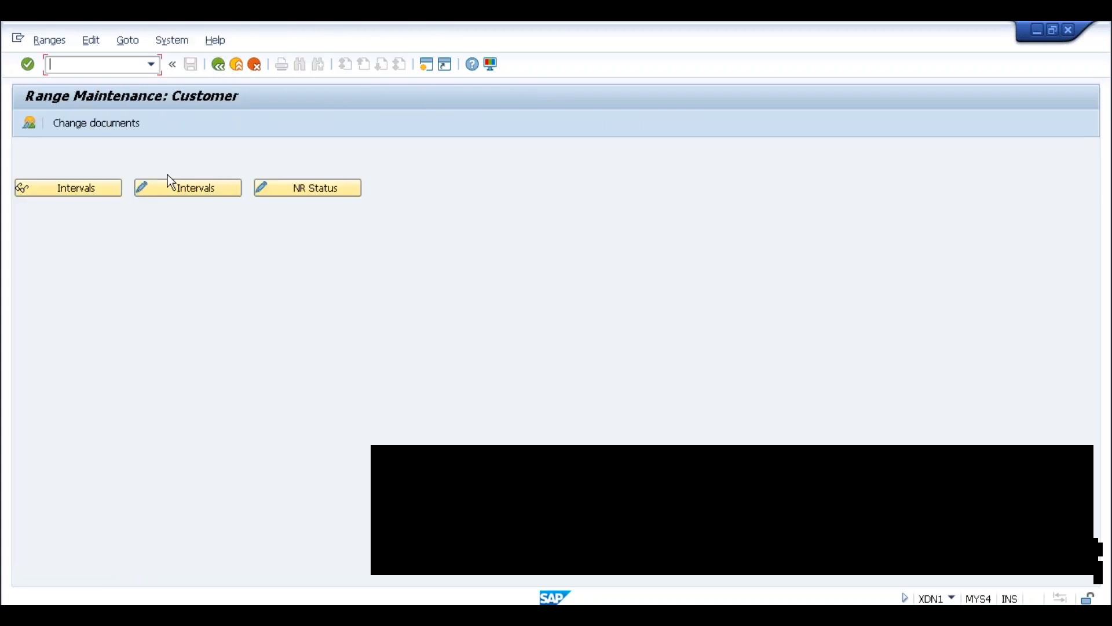
Step: Insert a new customer number interval 07 running from 70000 to 79999
left_click(168, 189)
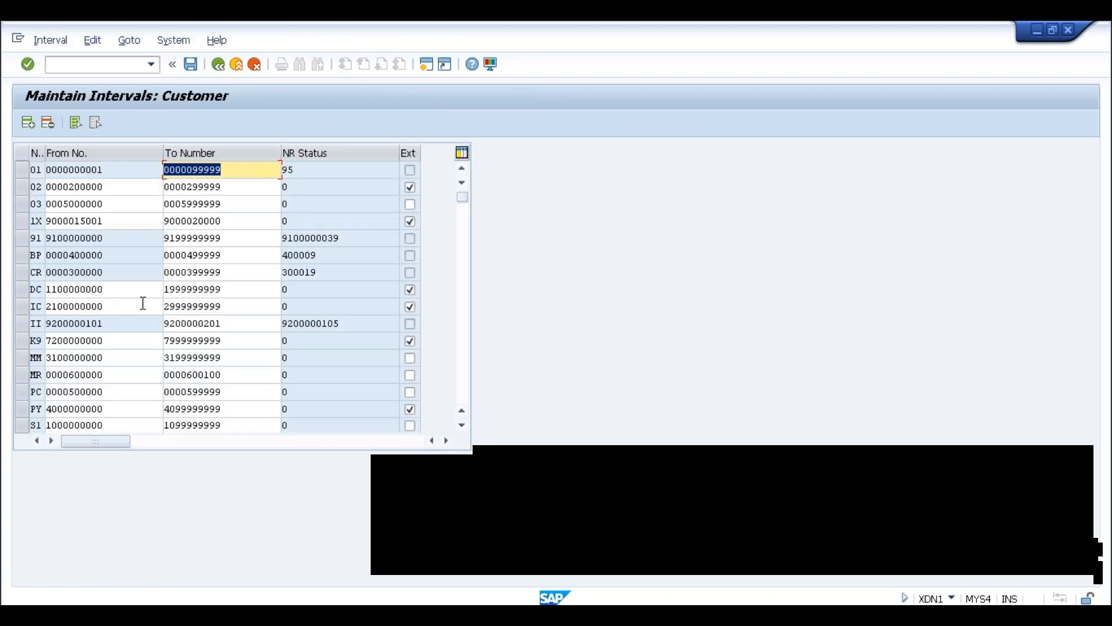
left_click(462, 267)
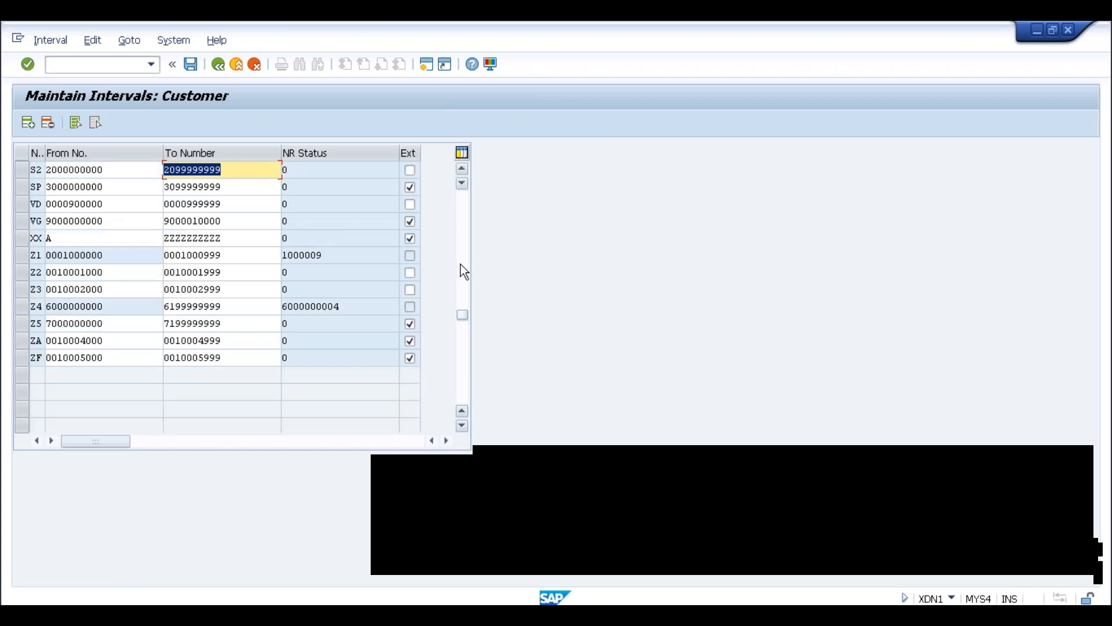
left_click(457, 216)
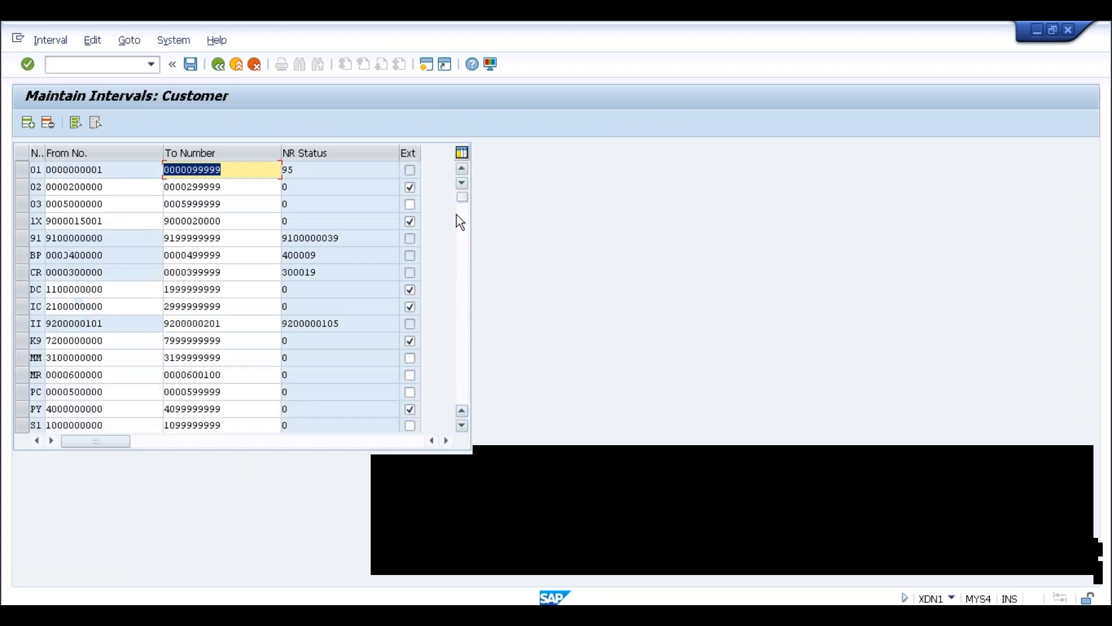
left_click(33, 126)
type("07")
key("Tab")
type("70000")
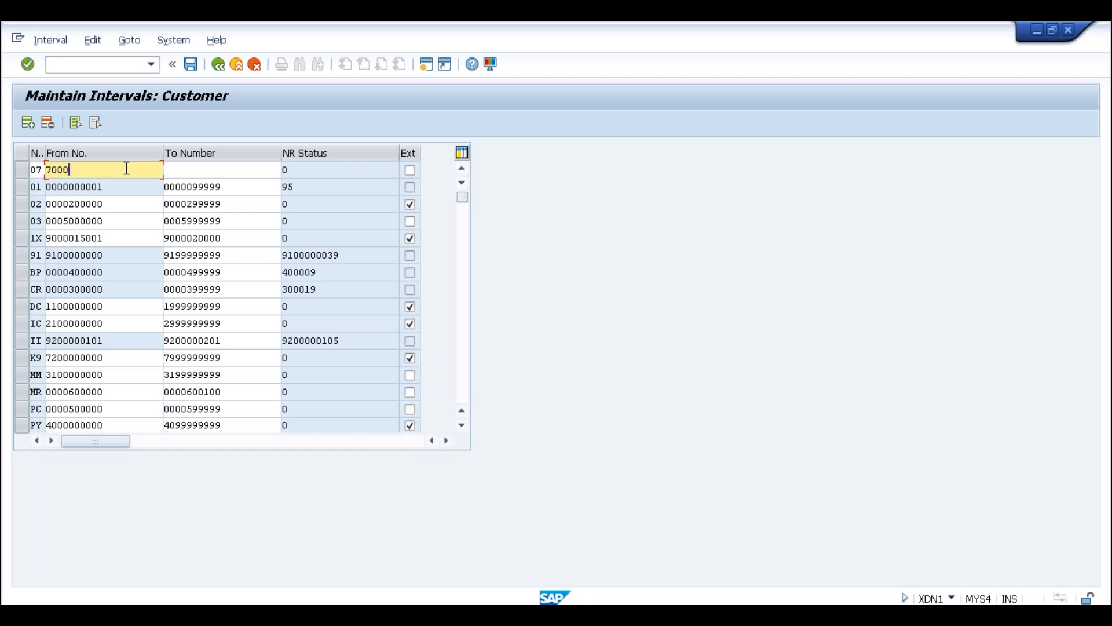
key("Tab")
type("79999")
Step: In the Business Partner window, go to SPRO with /nspro and open the SAP Reference IMG
key("alt+Tab")
key("alt+Tab")
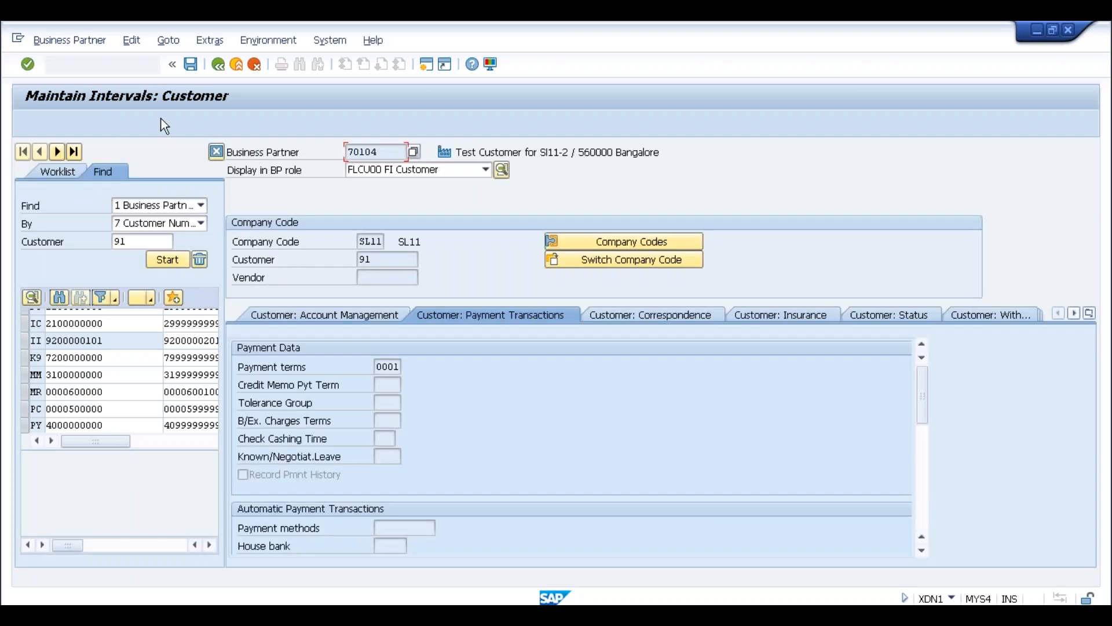
left_click(137, 71)
type("/nspro")
key("Return")
left_click(64, 123)
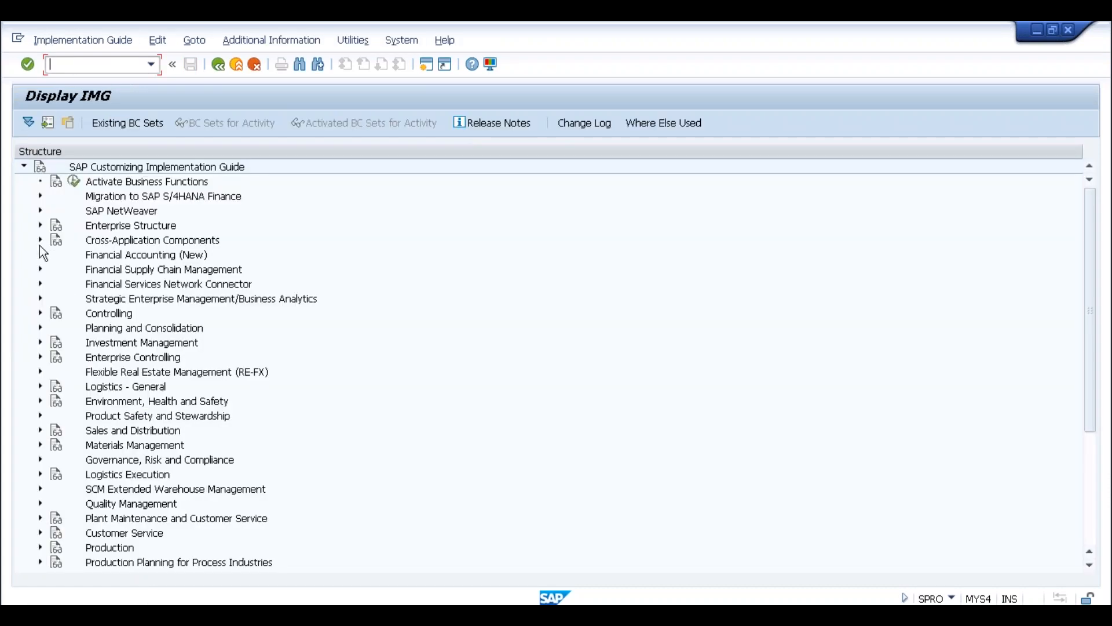
Step: Expand Cross-Application Components > SAP Business Partner > Basic Settings > Number Ranges and Groupings and run Define Number Ranges
left_click(40, 241)
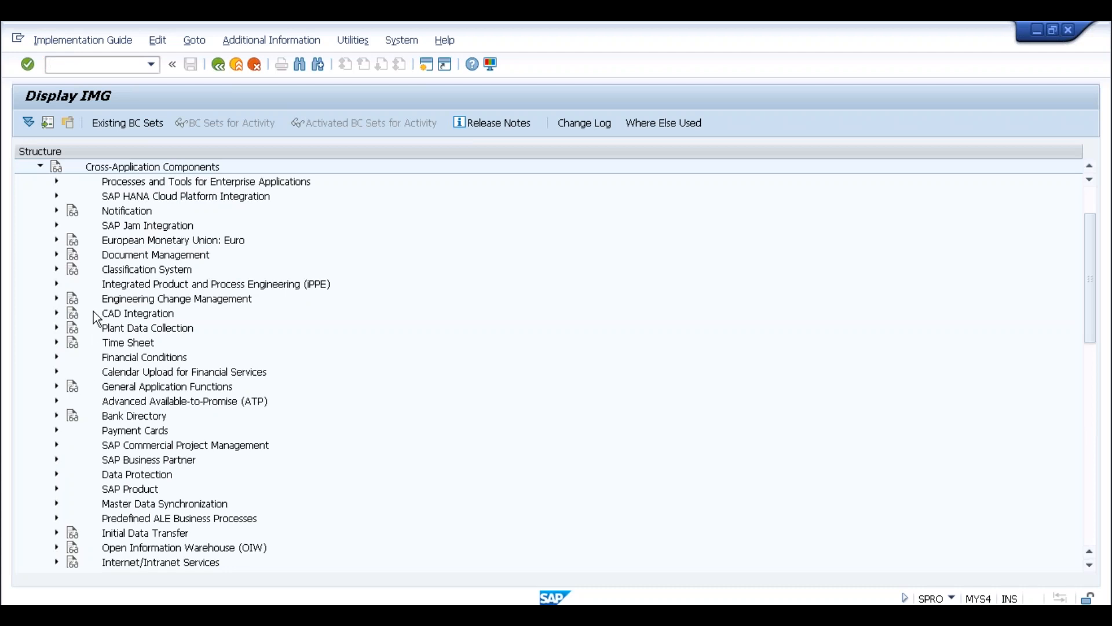
left_click(57, 460)
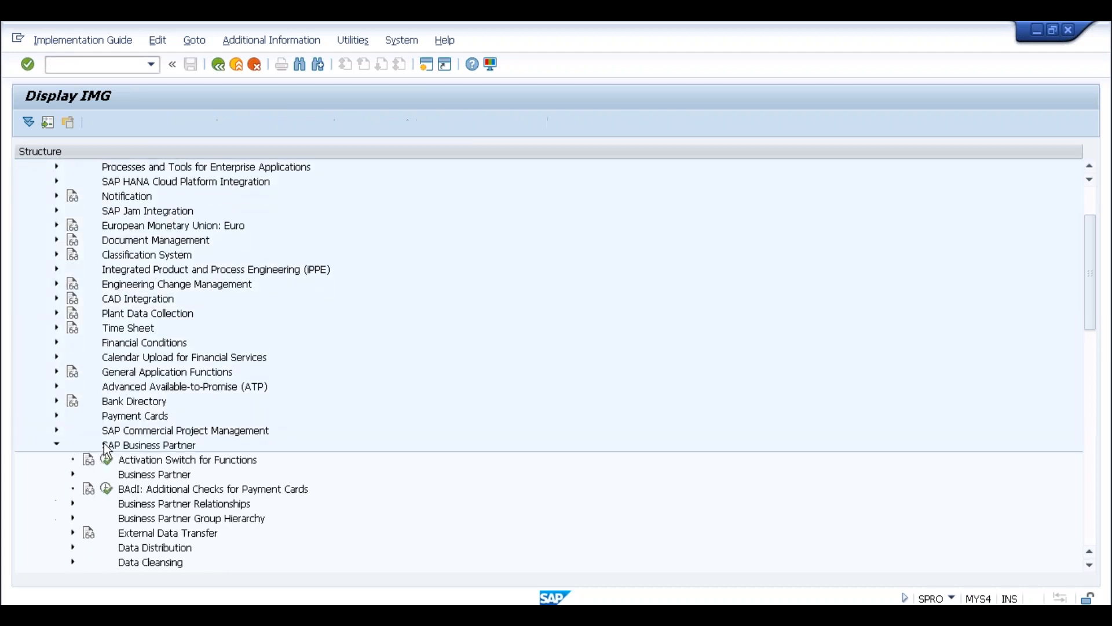
left_click(73, 431)
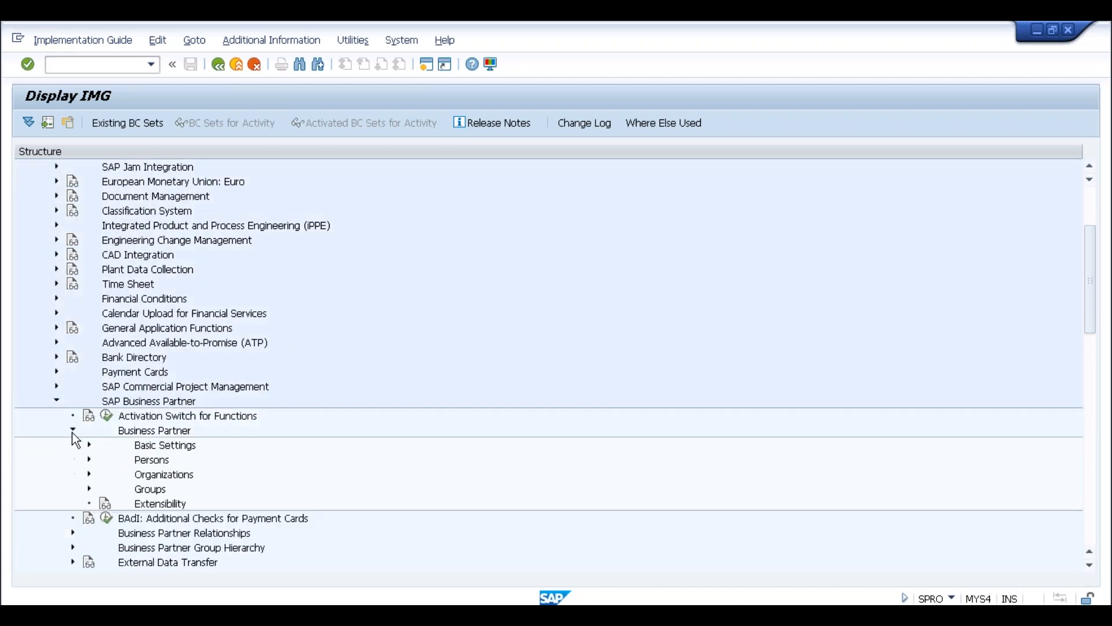
left_click(90, 446)
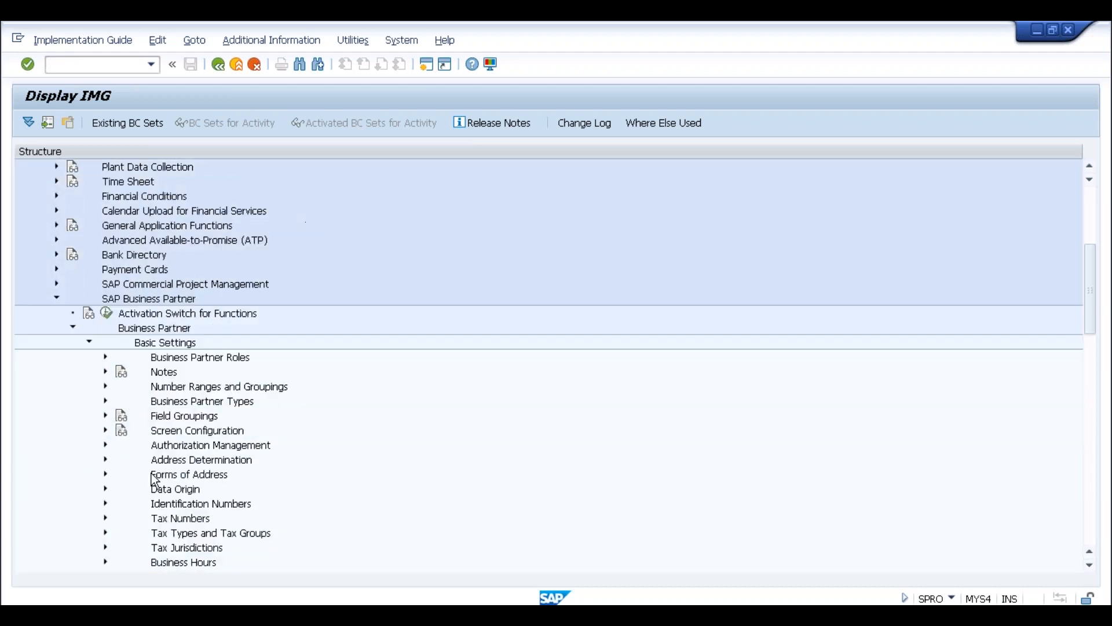
left_click(105, 387)
left_click(152, 402)
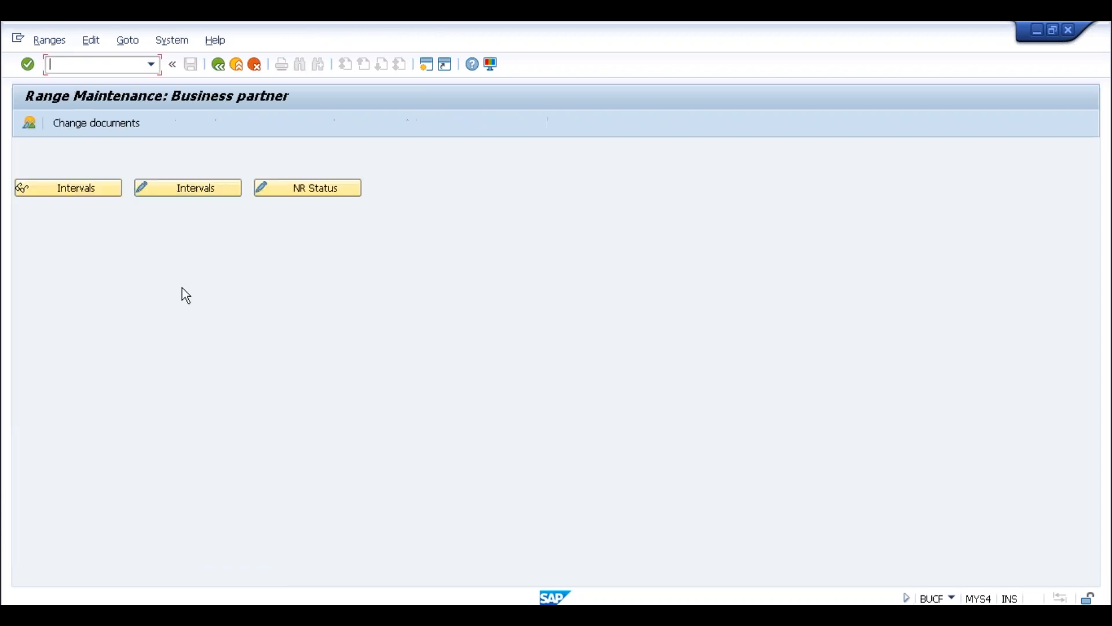
left_click(191, 194)
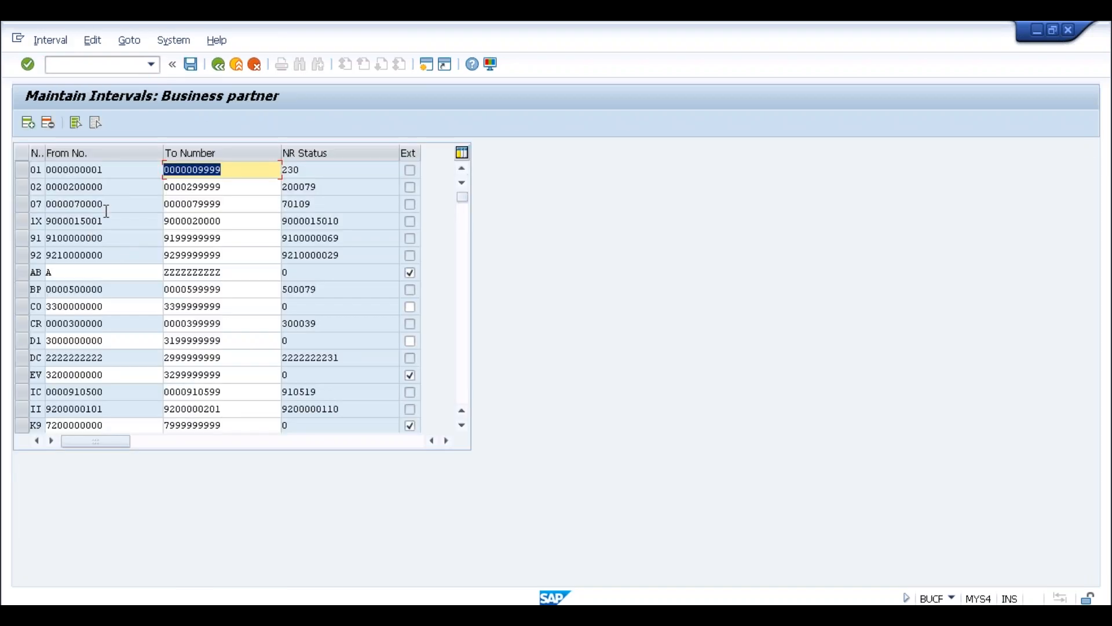
left_click_drag(76, 203, 105, 203)
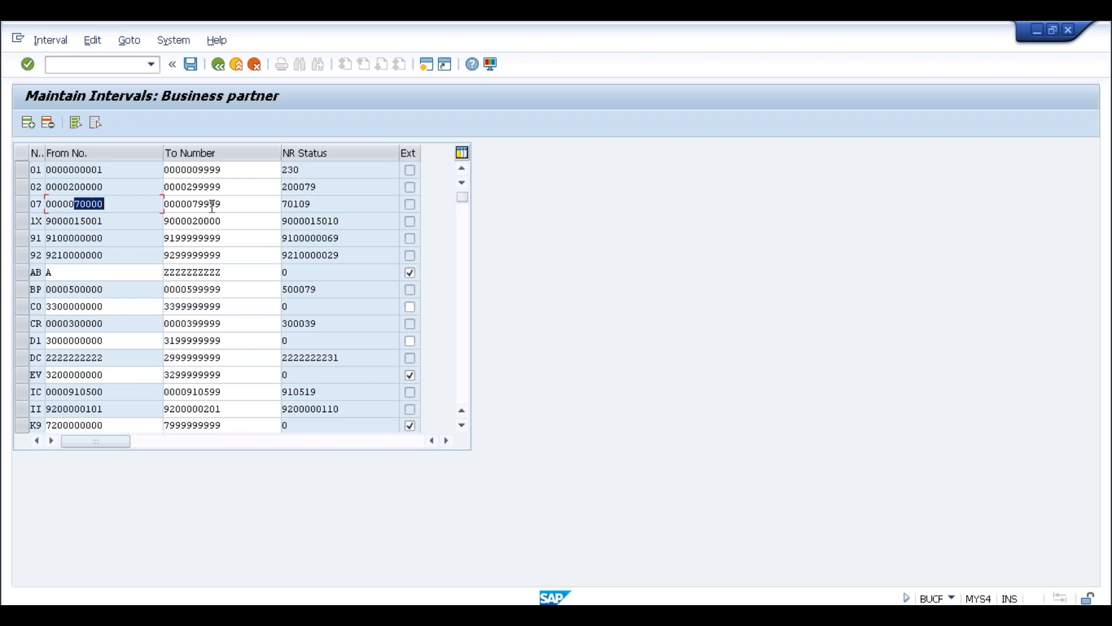
left_click(212, 207)
key("alt+Tab")
key("alt+Tab")
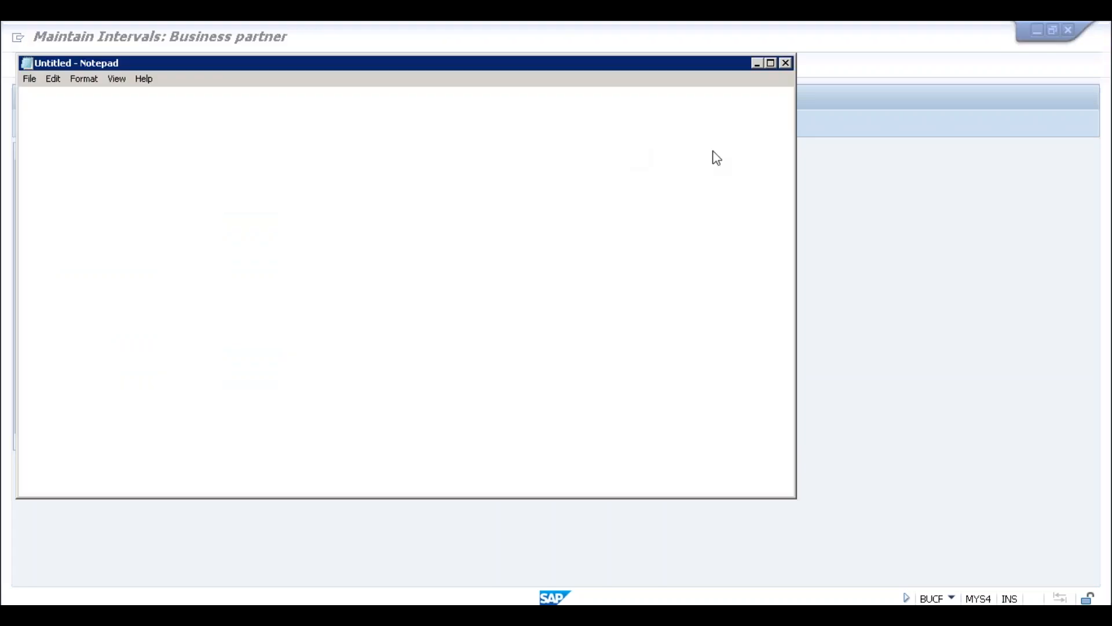
left_click(829, 123)
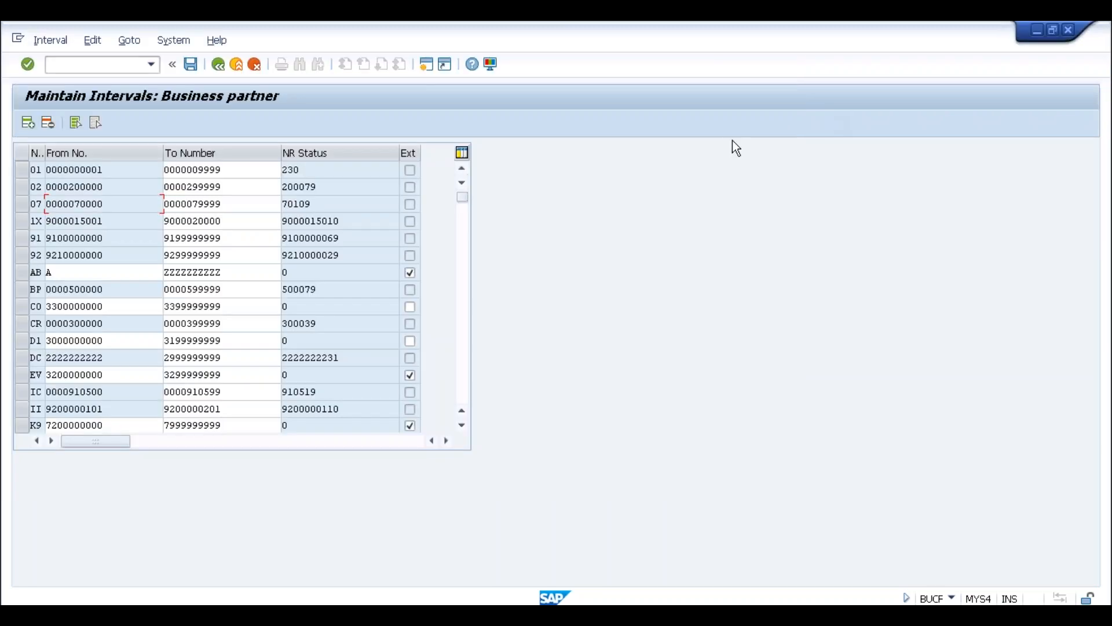
left_click(104, 255)
key("alt+Tab")
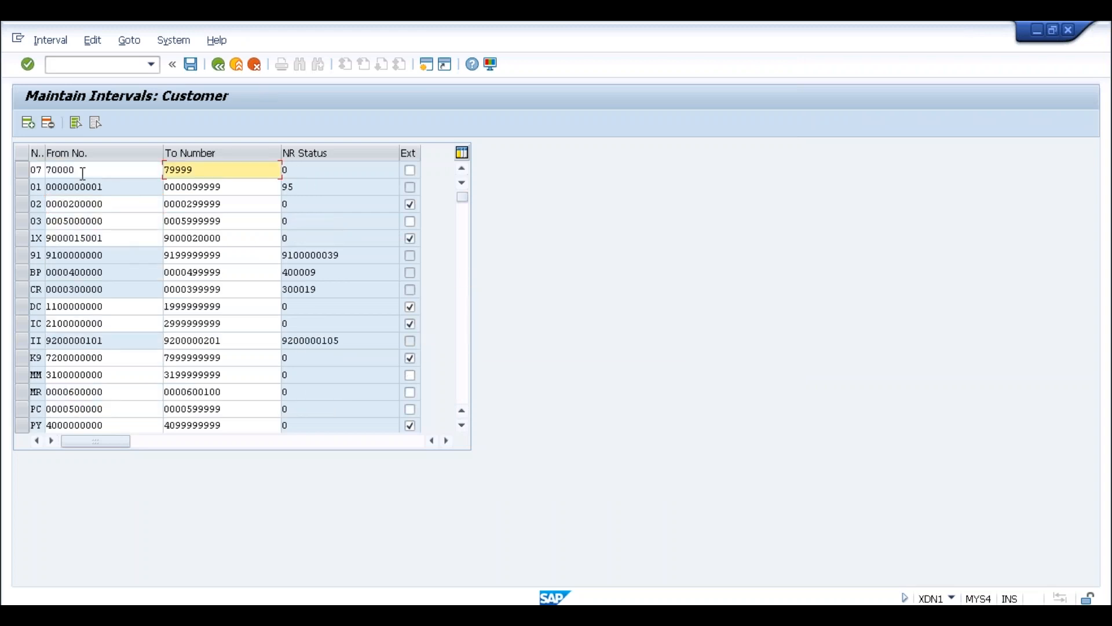
Step: Compare with business partner range 07, mark customer interval 07 as external, and save
left_click(83, 173)
left_click(196, 170)
key("alt+Tab")
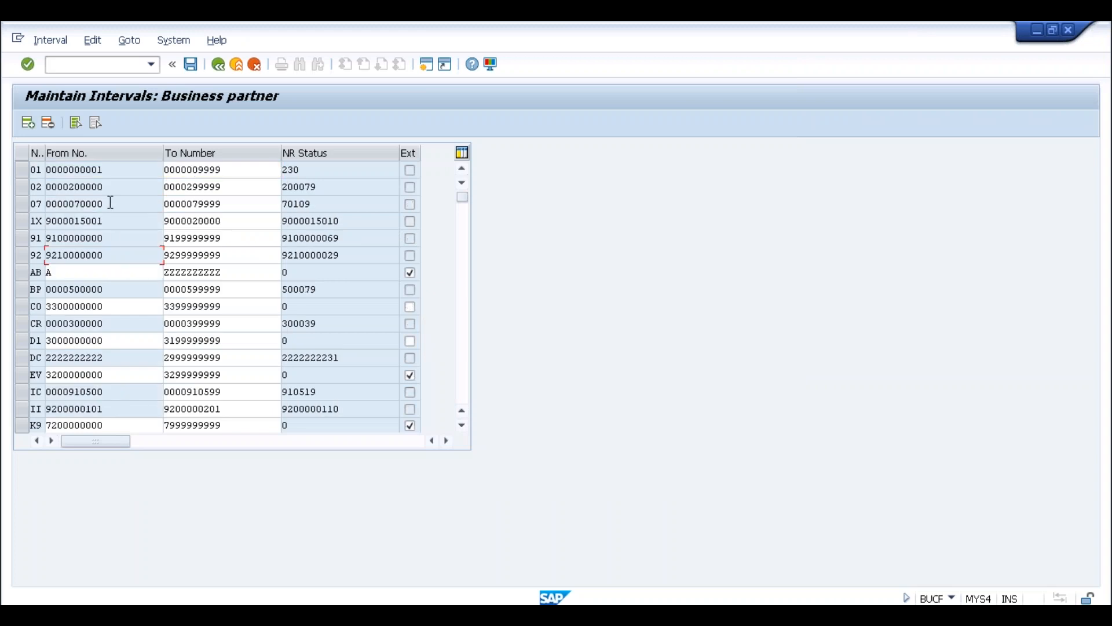
left_click(217, 201)
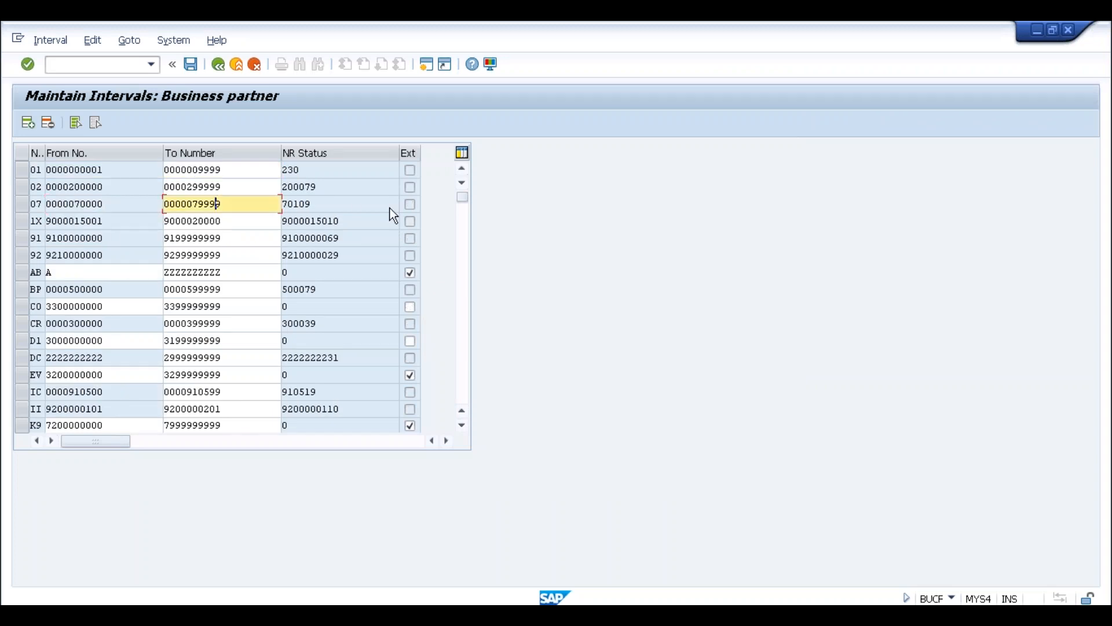
key("alt+Tab")
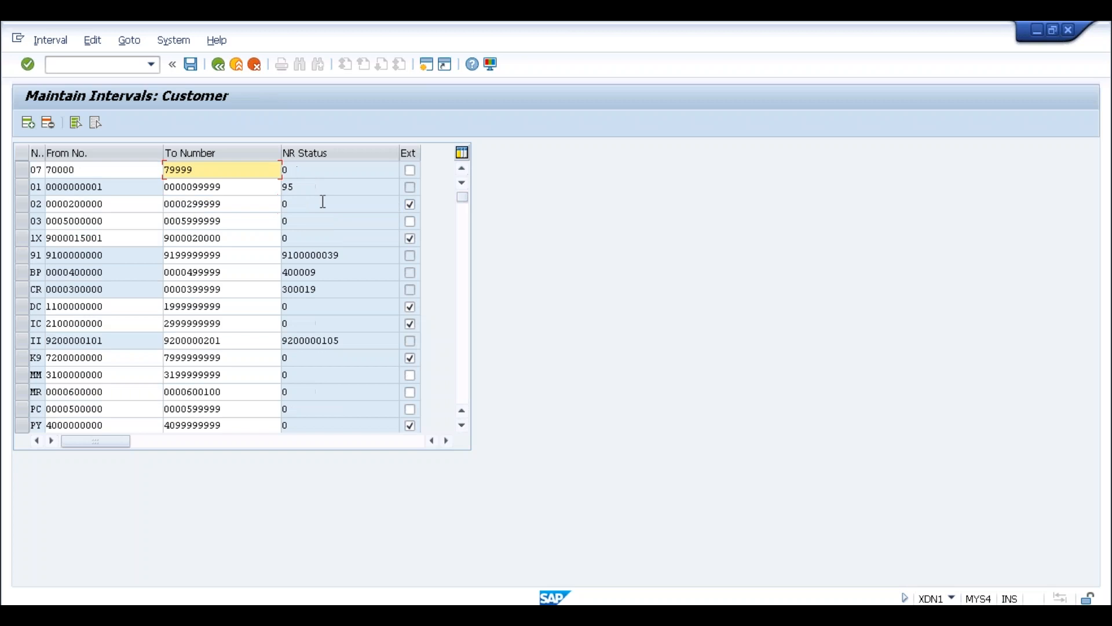
left_click(113, 176)
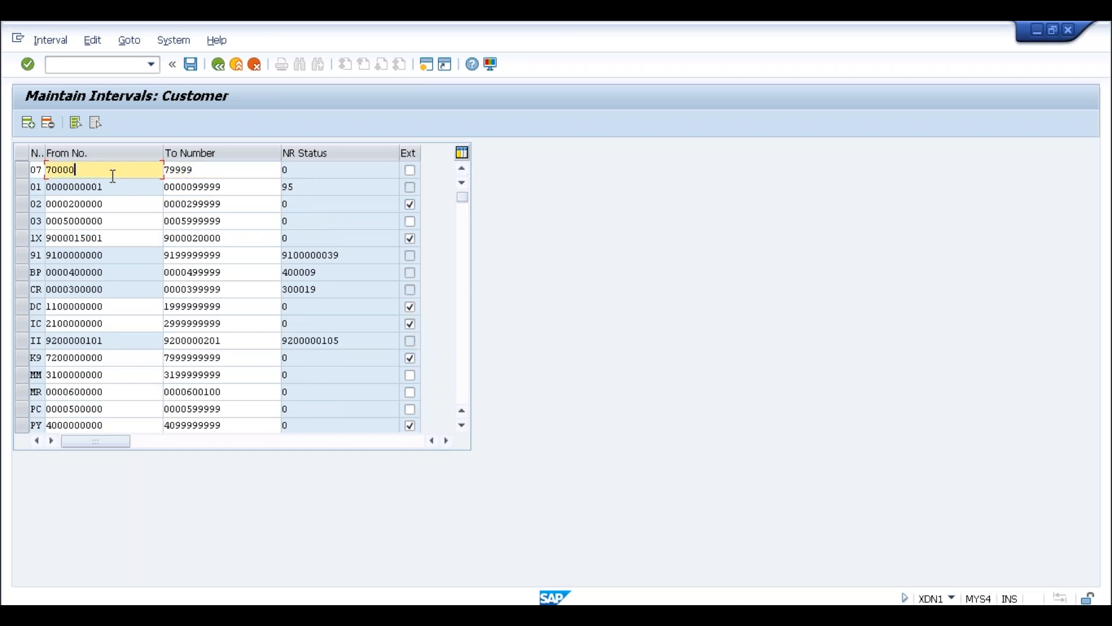
left_click(410, 170)
key("alt+Tab")
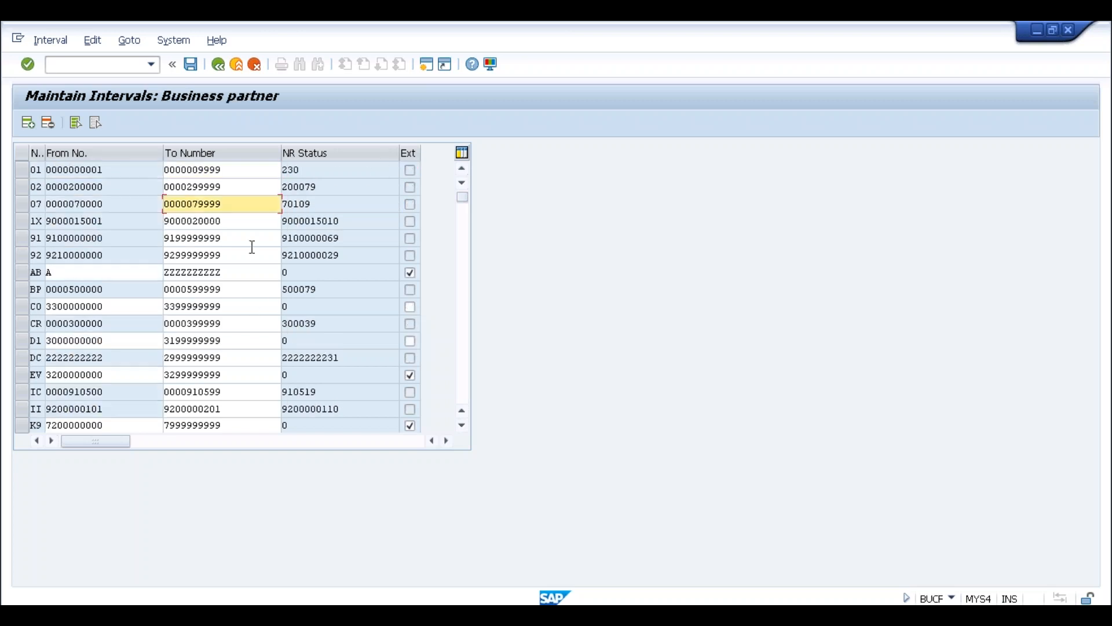
left_click(316, 207)
key("alt+Tab")
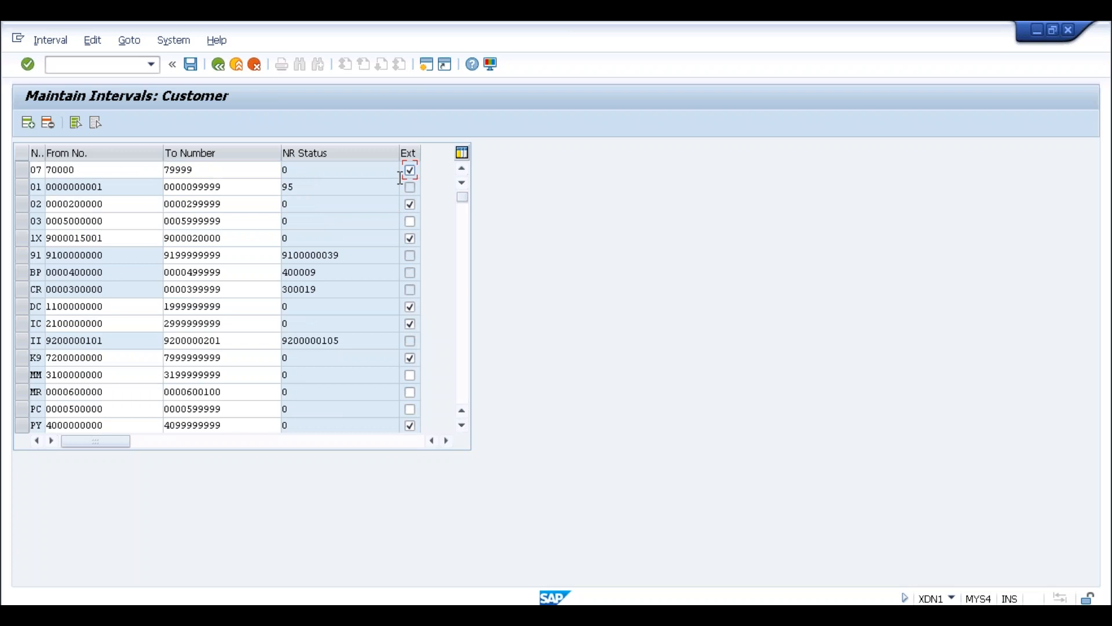
left_click(197, 64)
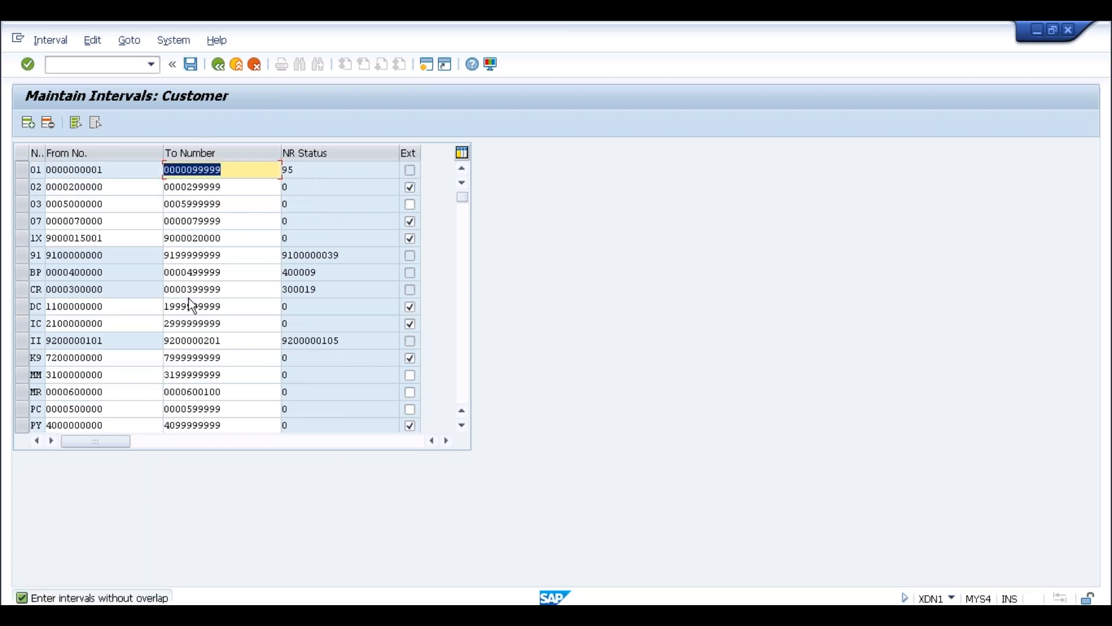
left_click(108, 220)
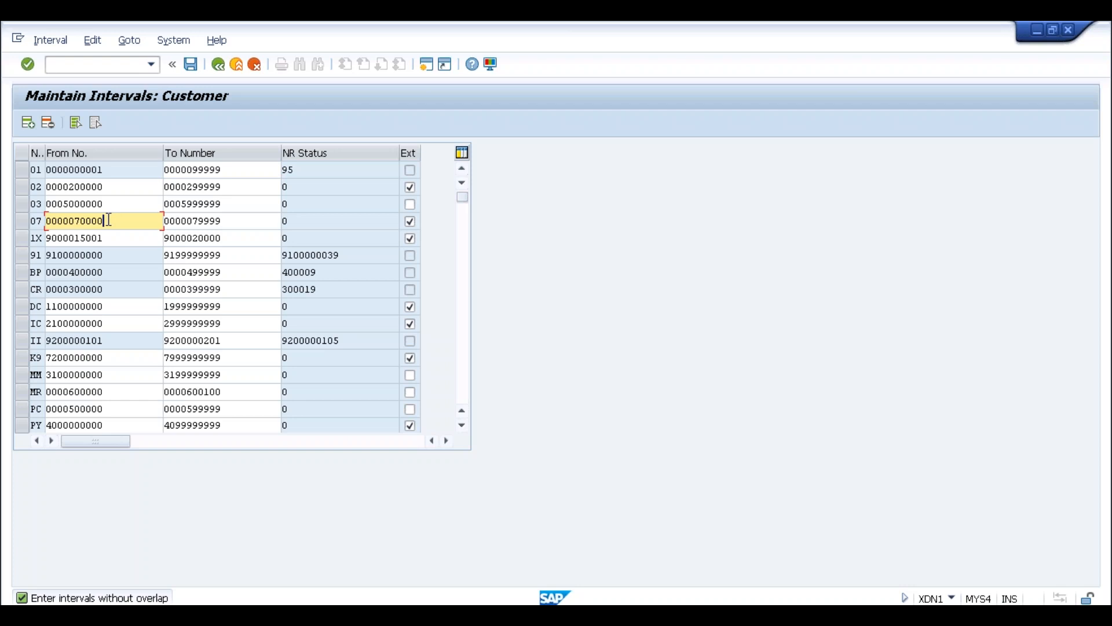
left_click(227, 168)
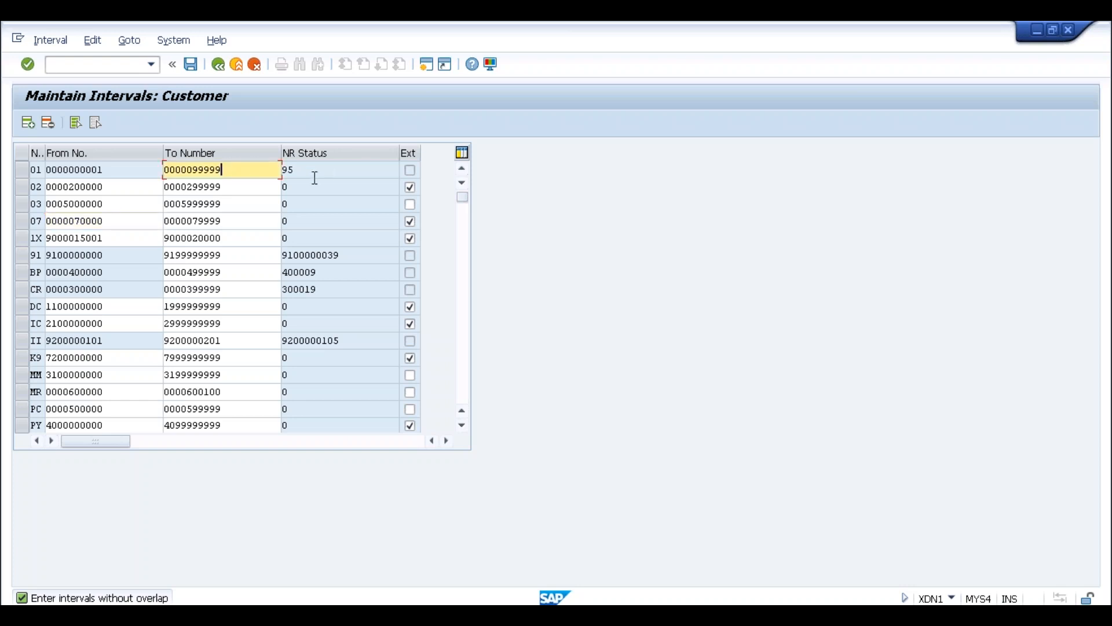
key("BackSpace")
key("BackSpace")
key("BackSpace")
key("BackSpace")
key("BackSpace")
type("99")
key("Return")
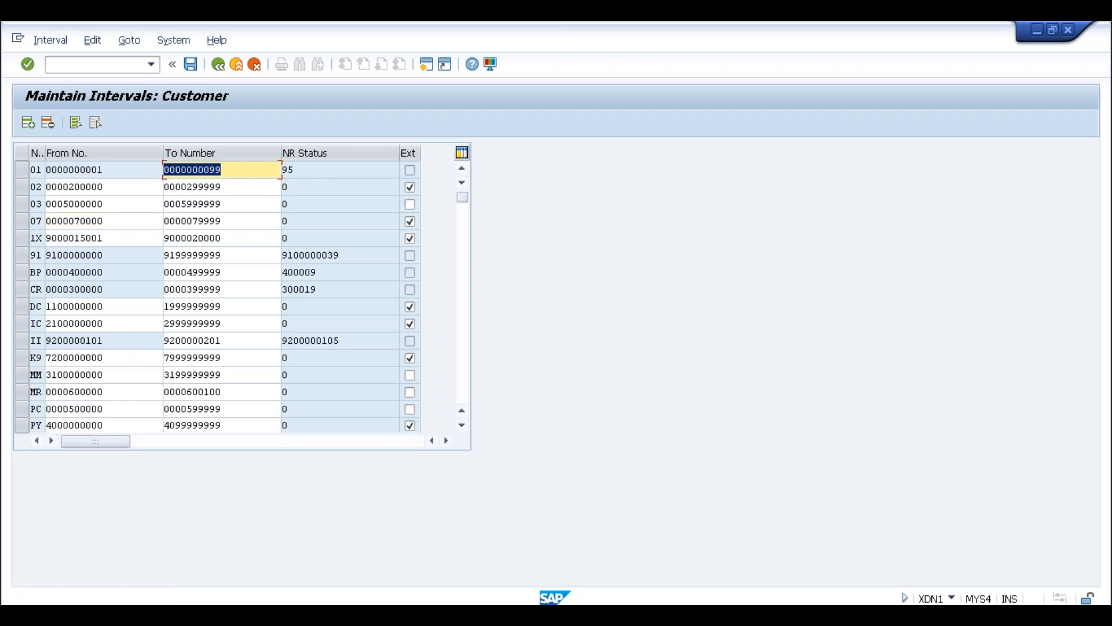
left_click(192, 65)
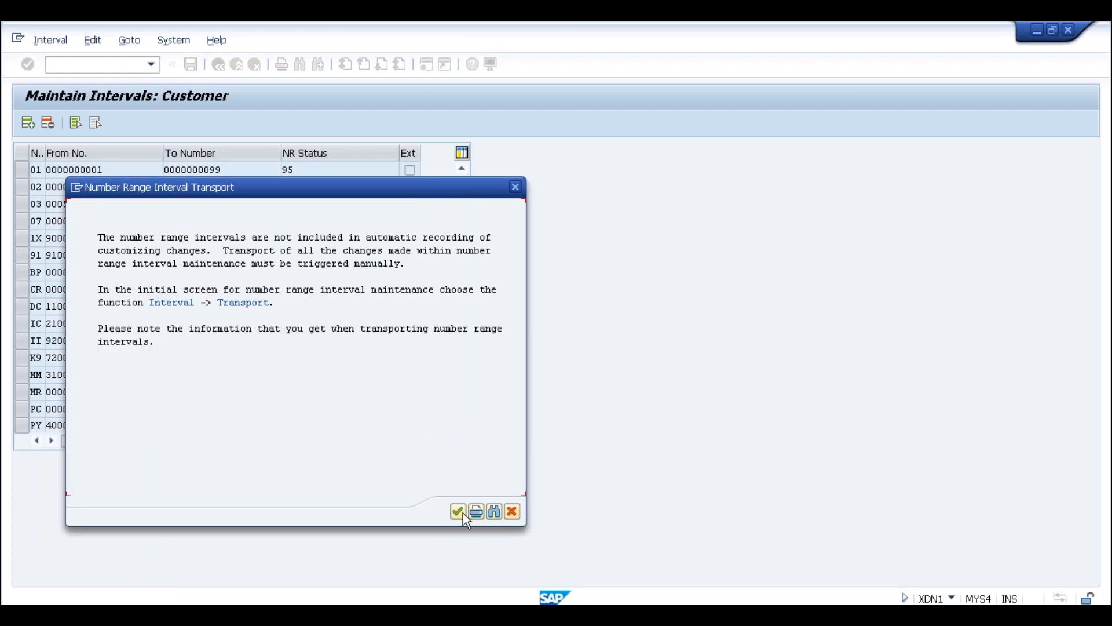
left_click(464, 513)
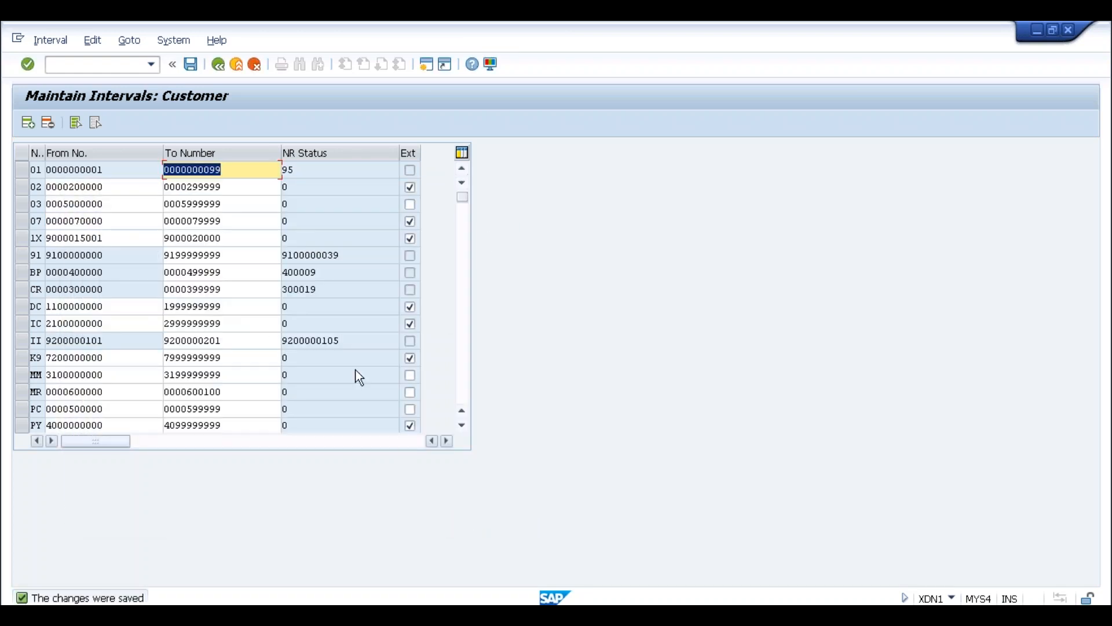
Step: Return to the IMG tree, collapse Business Partner and expand Master Data Synchronization
left_click(238, 224)
left_click(142, 223)
left_click(236, 221)
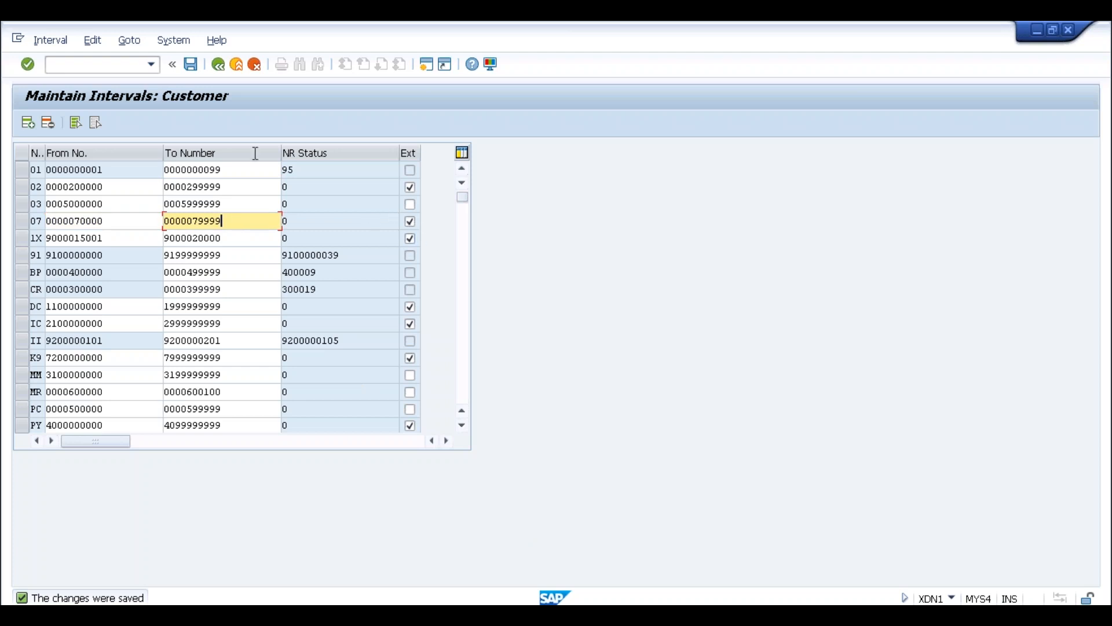
key("alt+Tab")
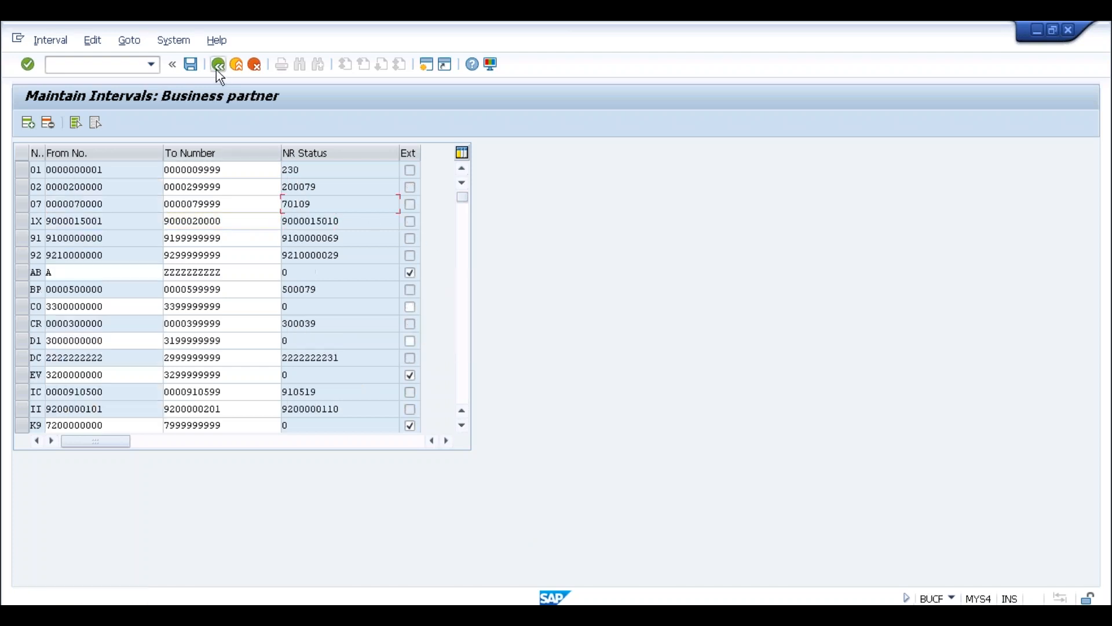
left_click(218, 65)
left_click(218, 65)
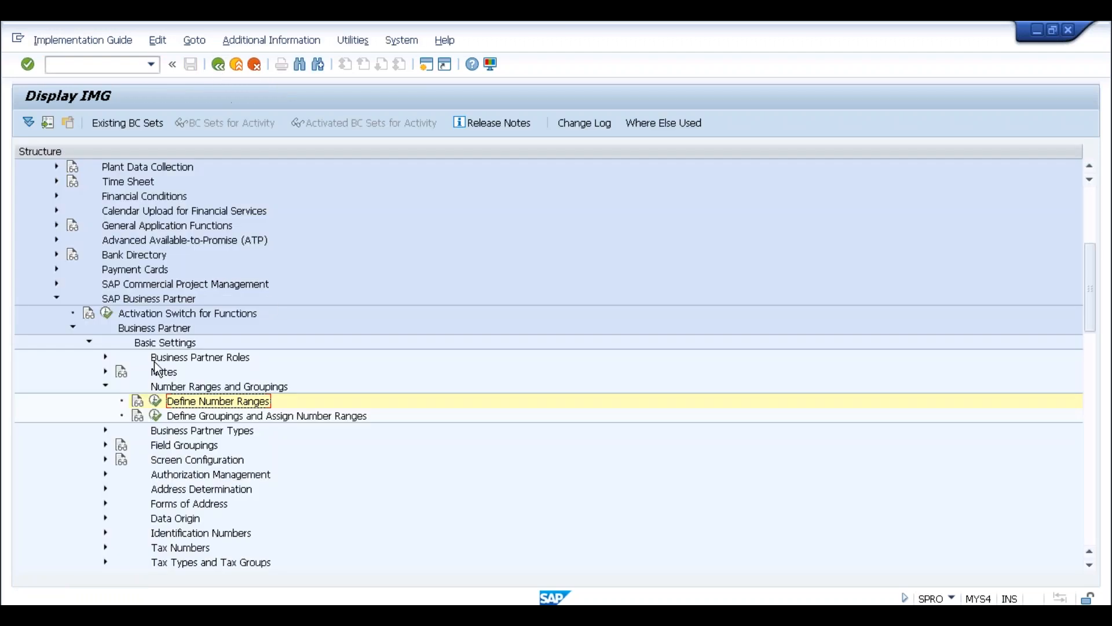
left_click(73, 328)
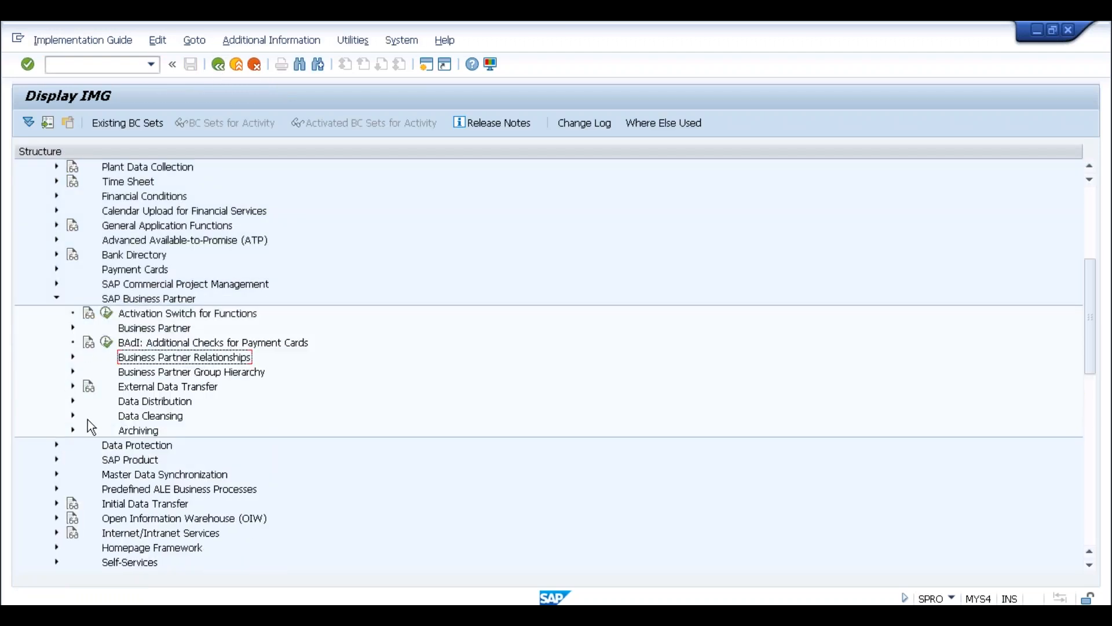
left_click(56, 475)
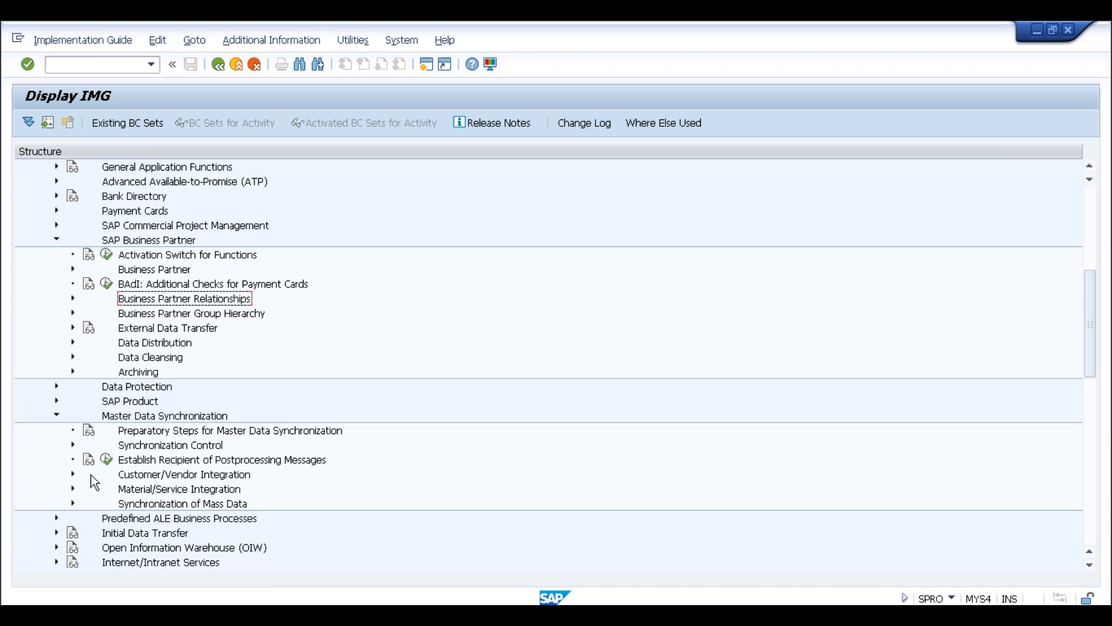
Step: Under Customer/Vendor Integration > Assign Keys, open Number Assignment for Direction BP to Customer
left_click(74, 475)
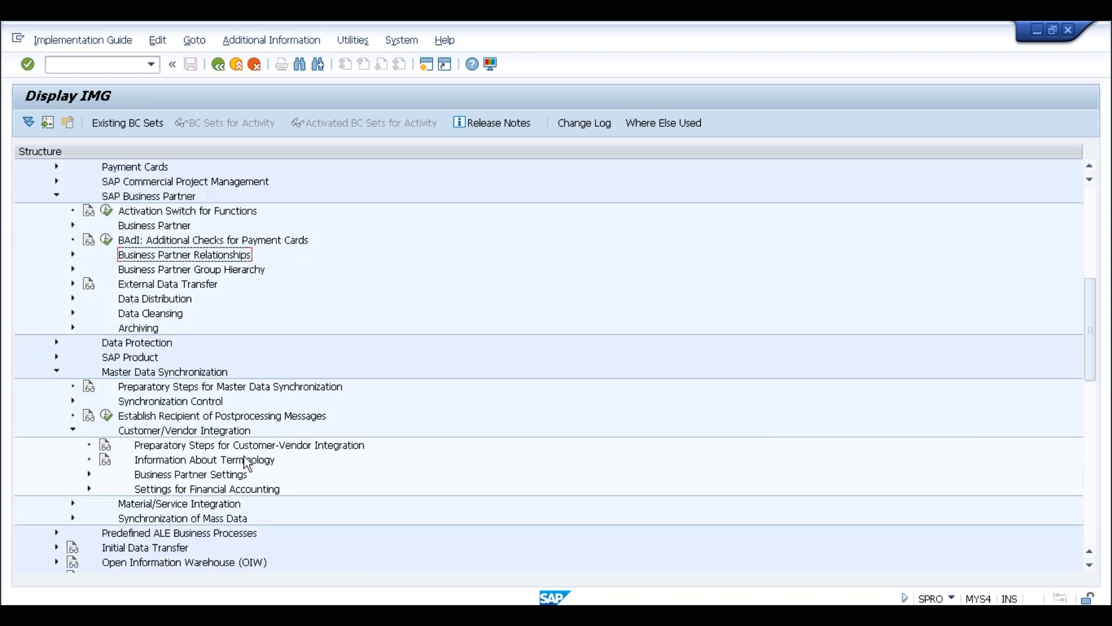
left_click(89, 430)
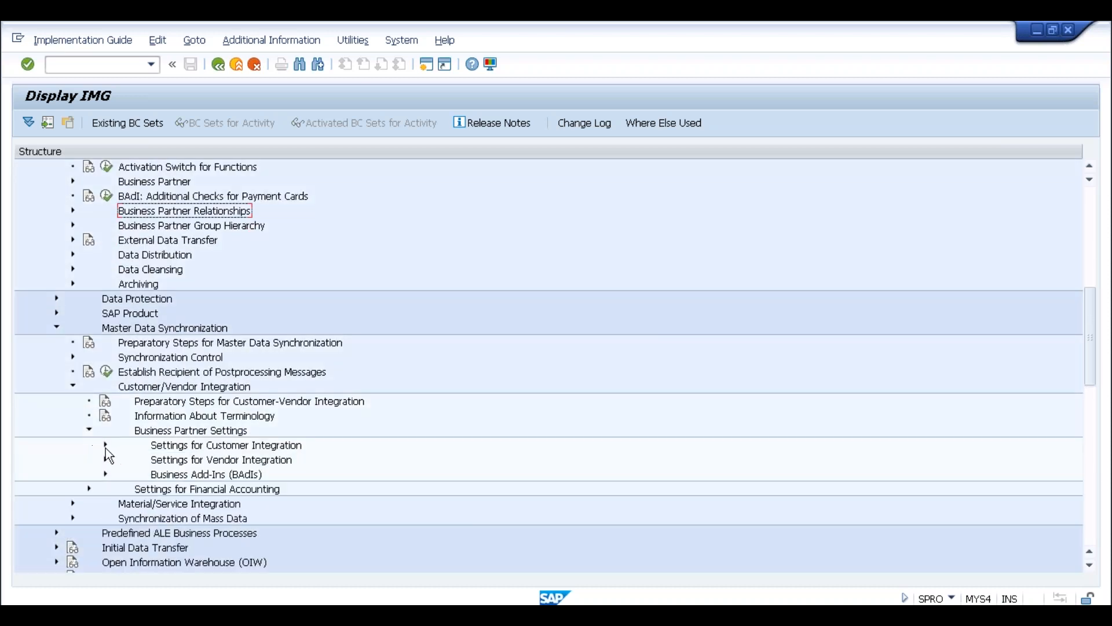
left_click(105, 445)
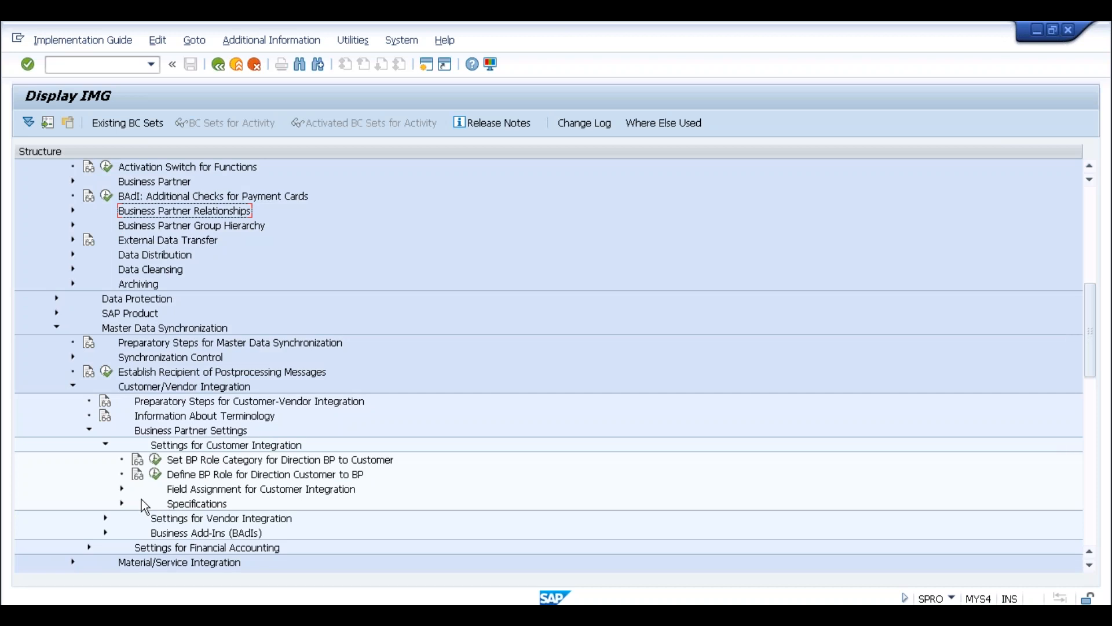
left_click(124, 492)
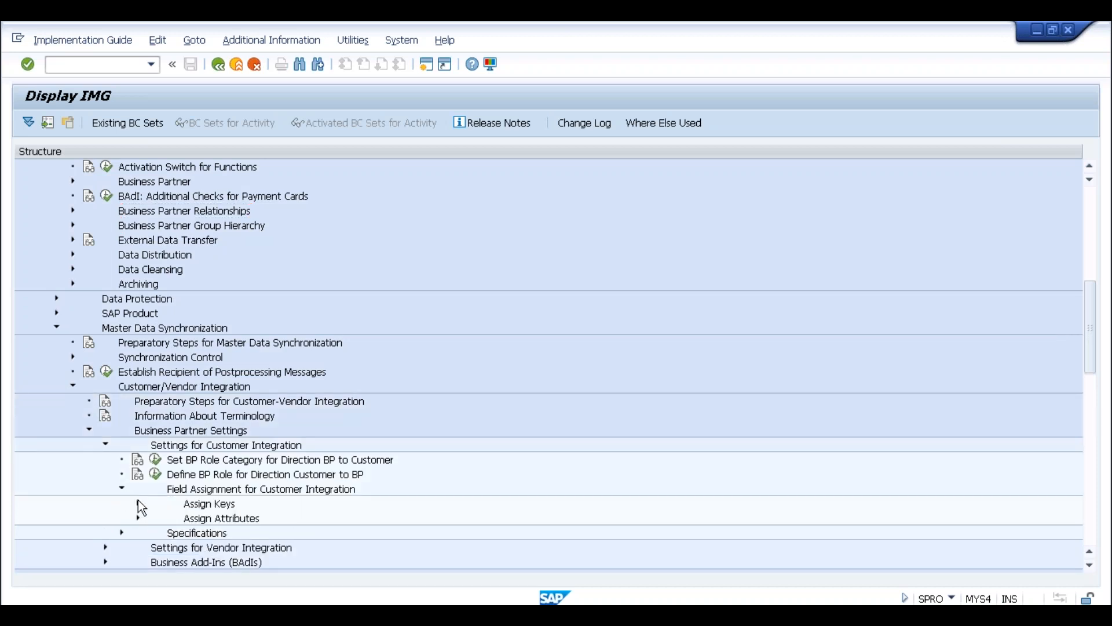
left_click(138, 503)
left_click(188, 518)
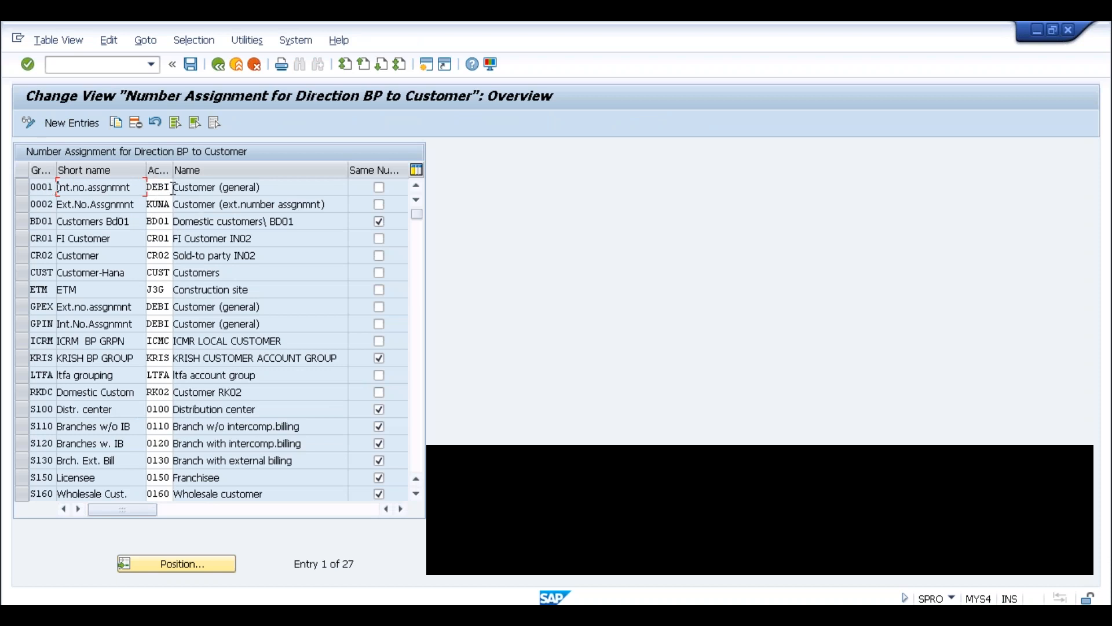
Step: Leave the customer intervals and open Assign Number Ranges to Customer Account Groups
key("alt+Tab")
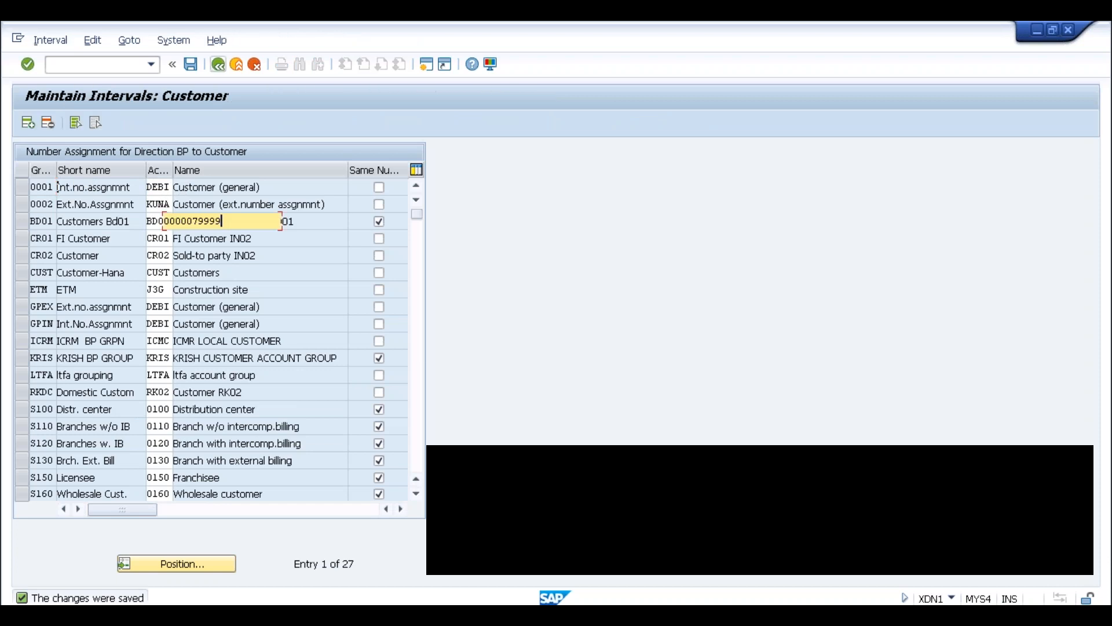
left_click(219, 65)
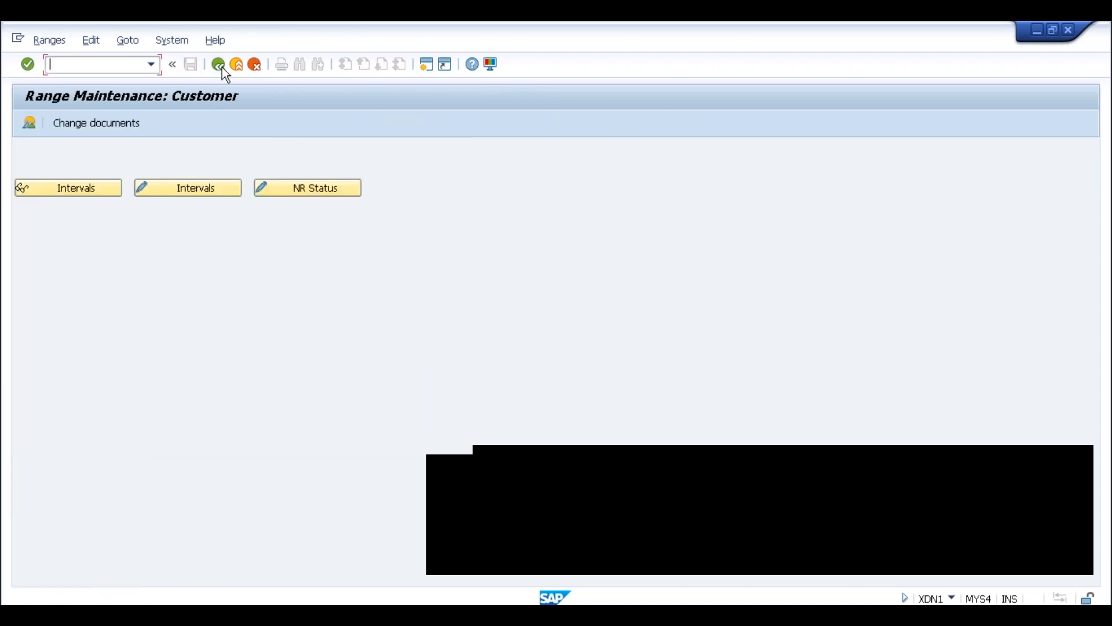
left_click(220, 66)
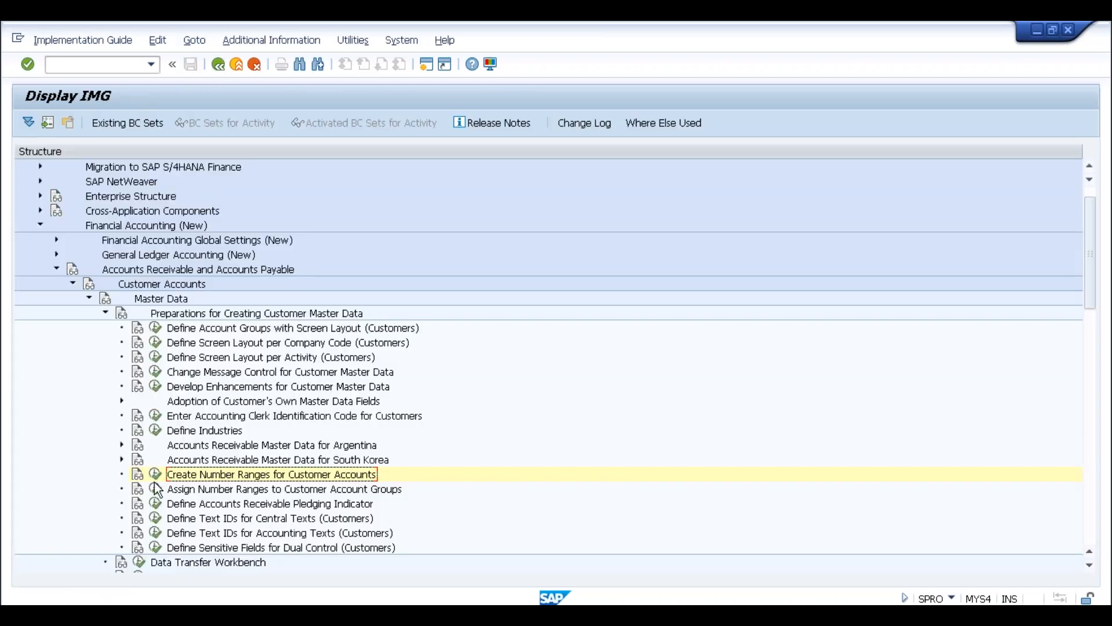
left_click(156, 488)
Step: Position to account group DEBI, change its number range from 01 to 07, and save under the customizing request
left_click(173, 491)
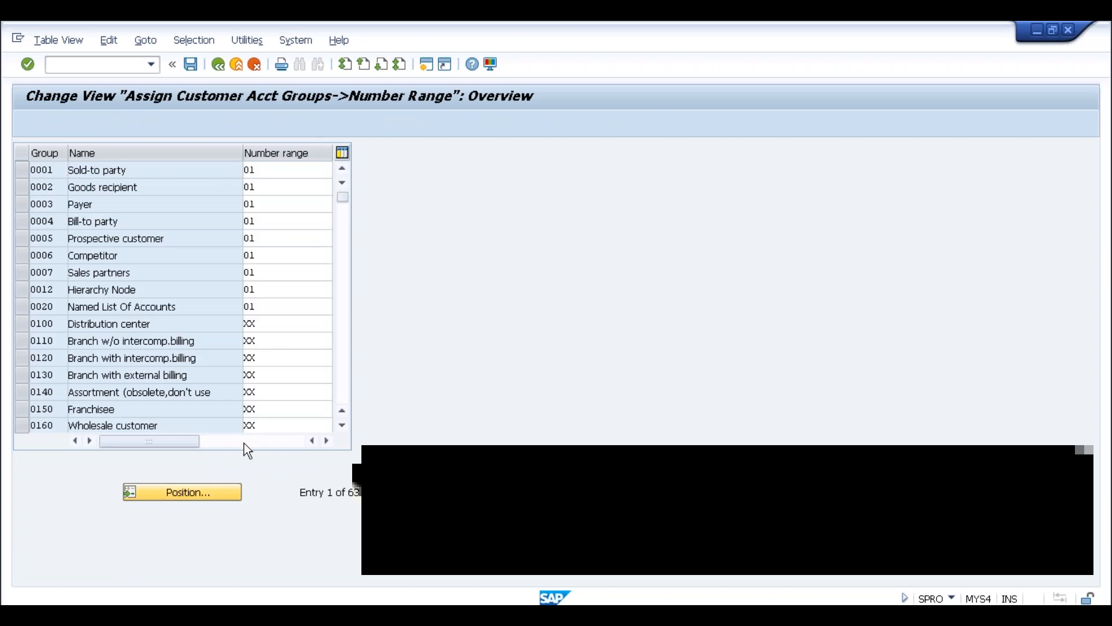
type("debi")
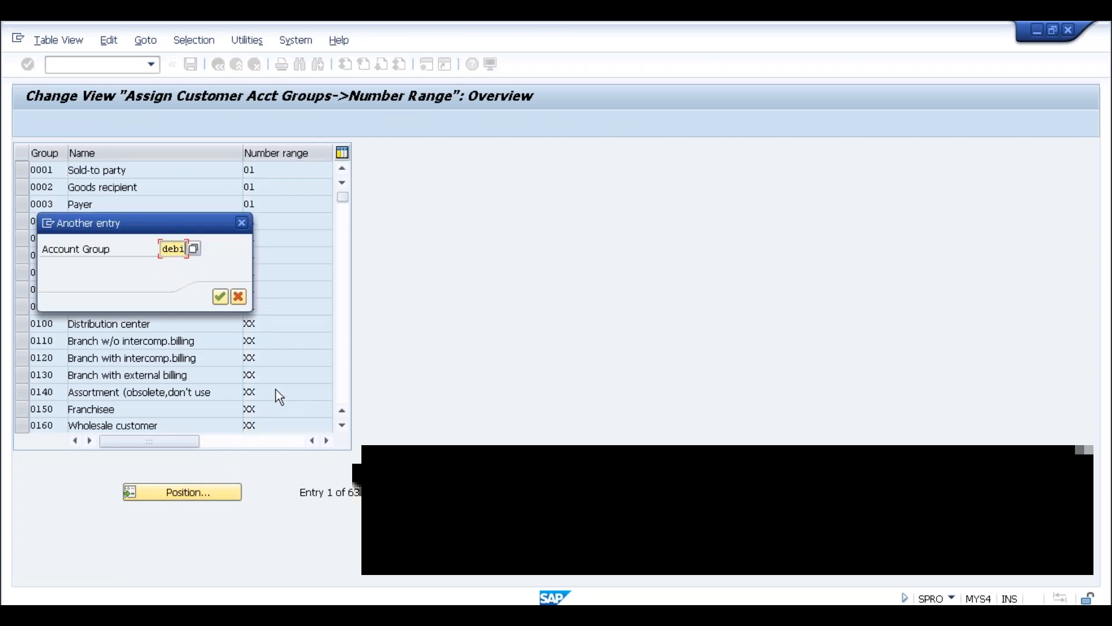
key("Return")
left_click(255, 170)
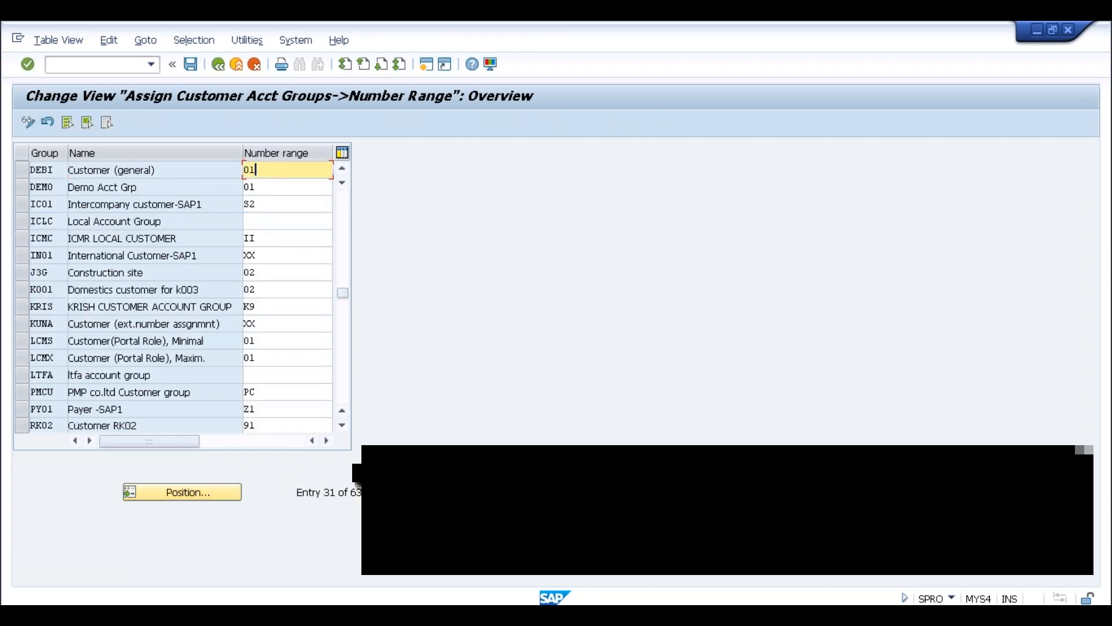
key("BackSpace")
type("7")
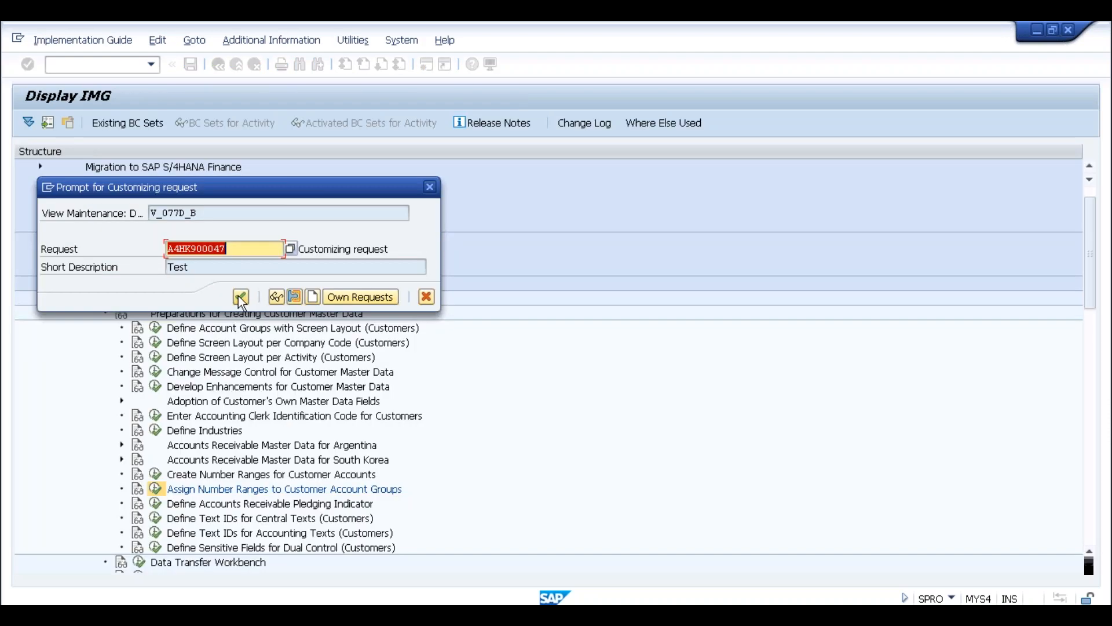
left_click(241, 296)
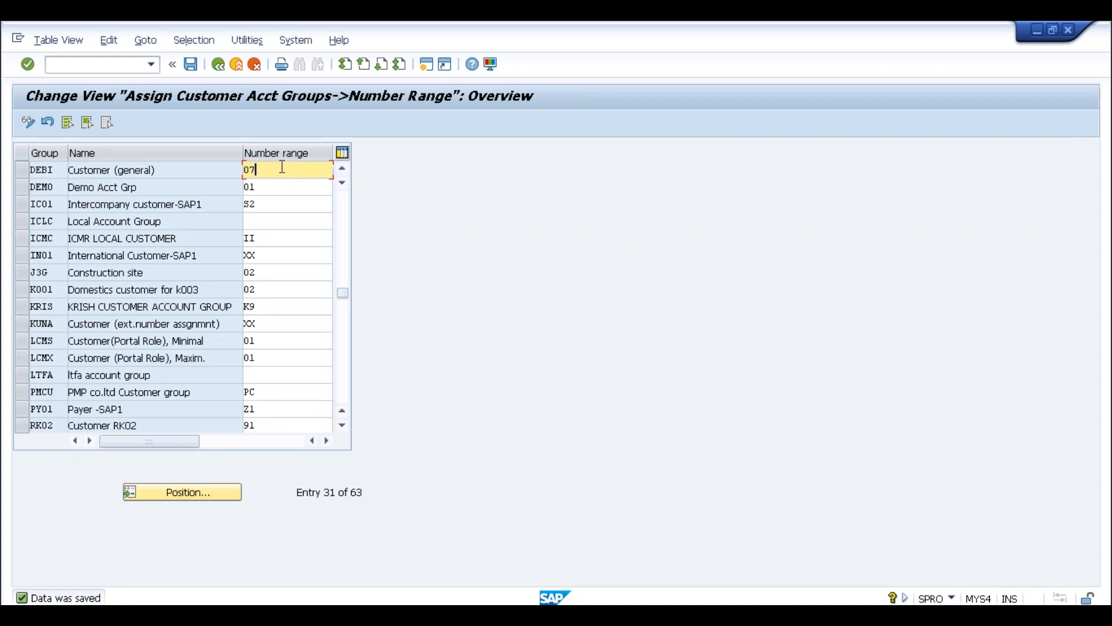
key("alt+Tab")
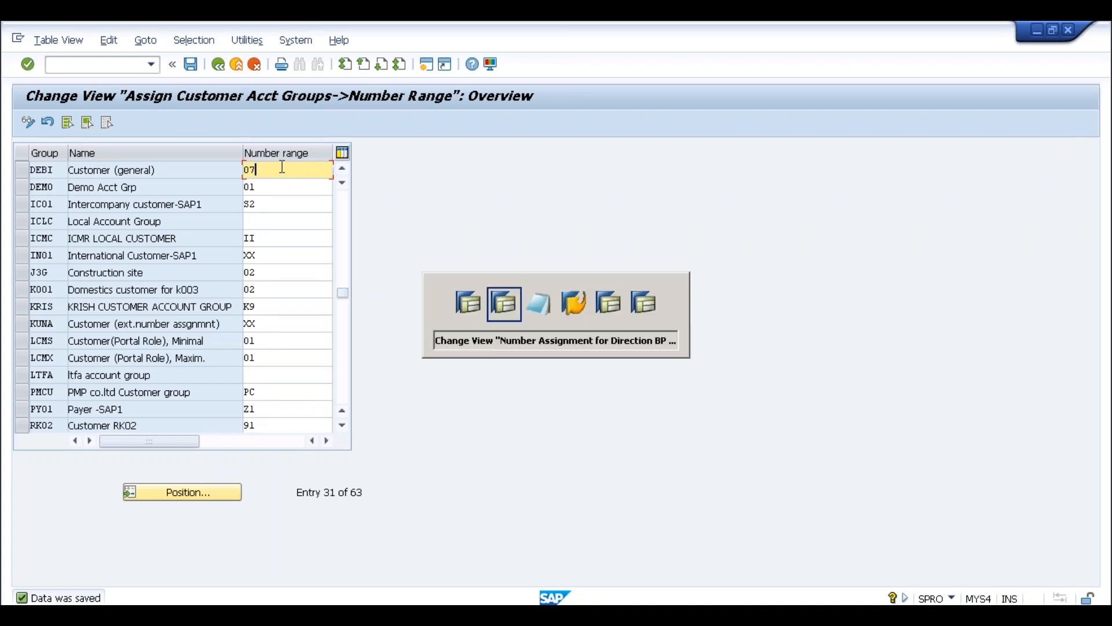
Step: Tick Same Number for grouping 0001 (DEBI) and save under the customizing request
left_click(159, 188)
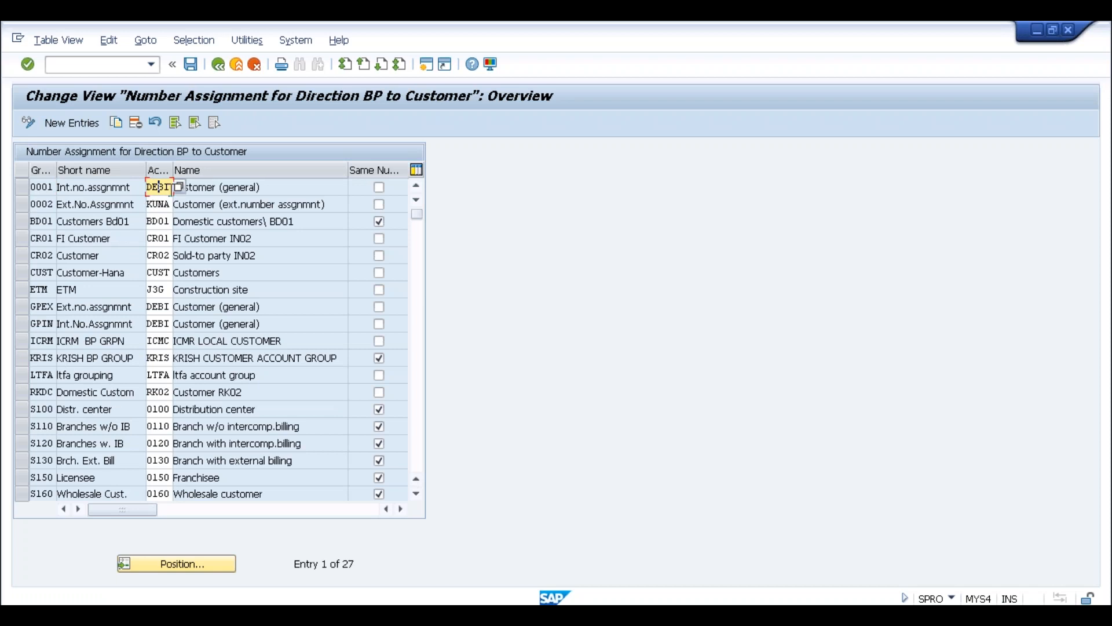
left_click(380, 188)
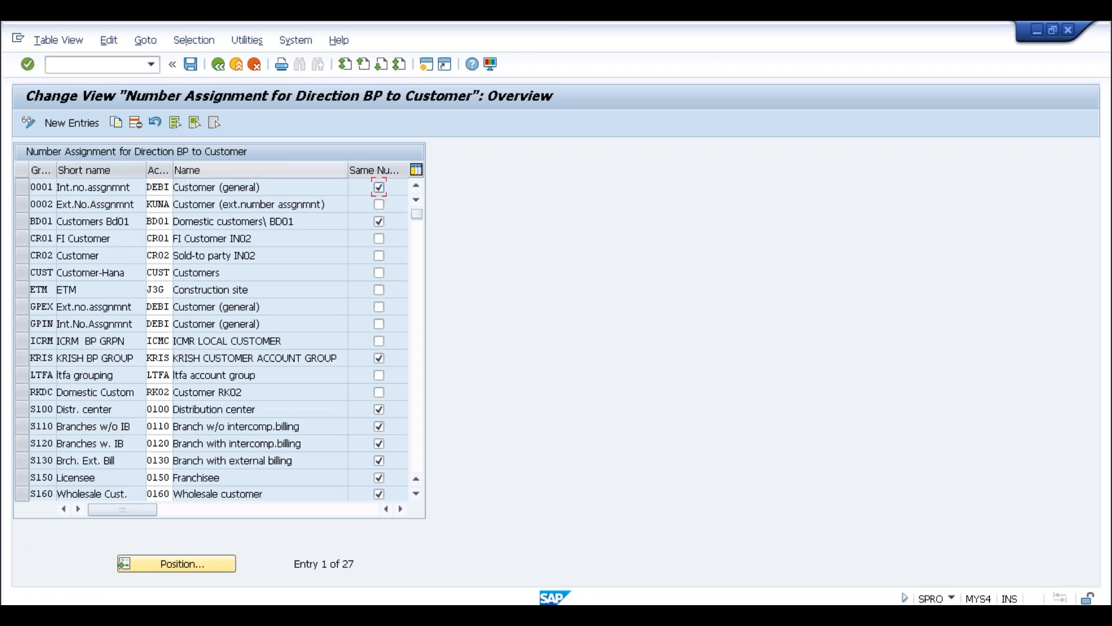
left_click(191, 65)
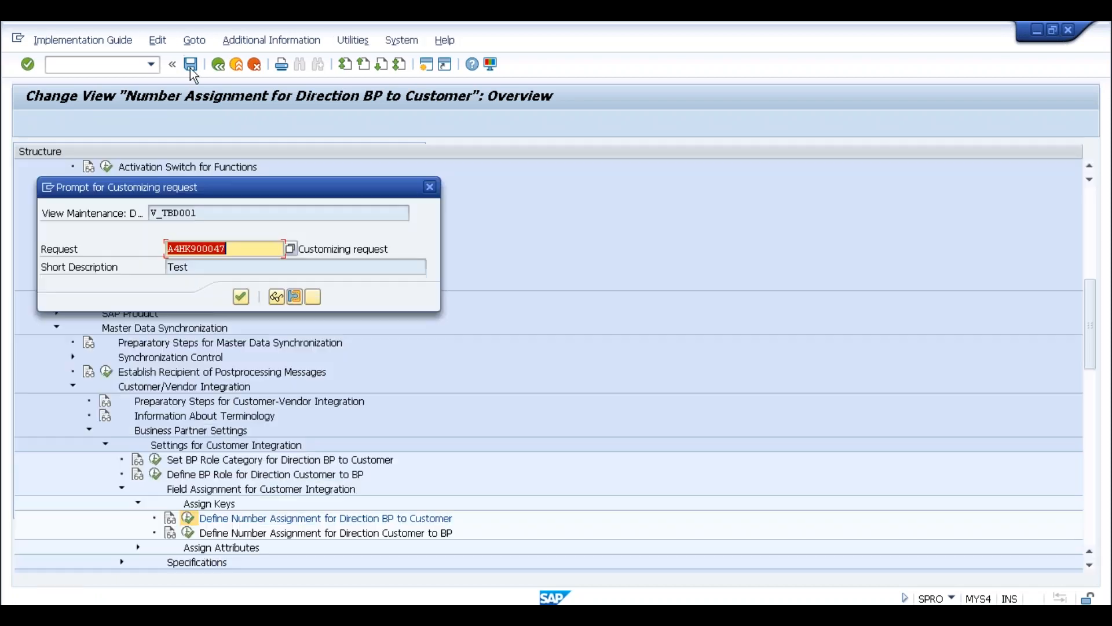
left_click(241, 296)
Step: Restart the business partner transaction from the command field with /n
key("alt+Tab")
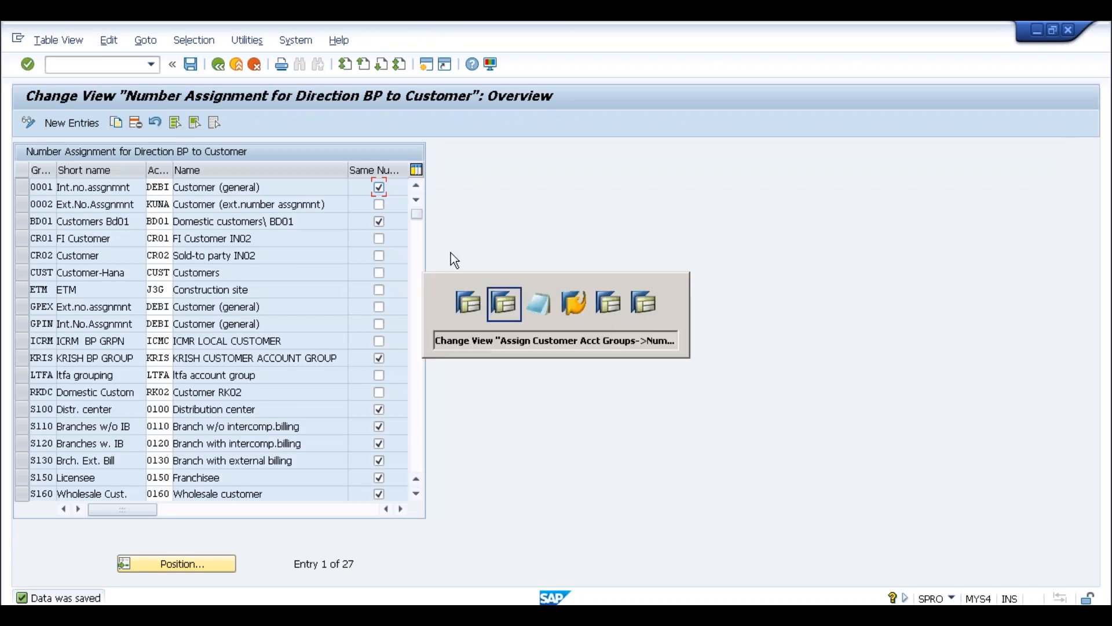
key("alt+Tab")
key("alt+Tab")
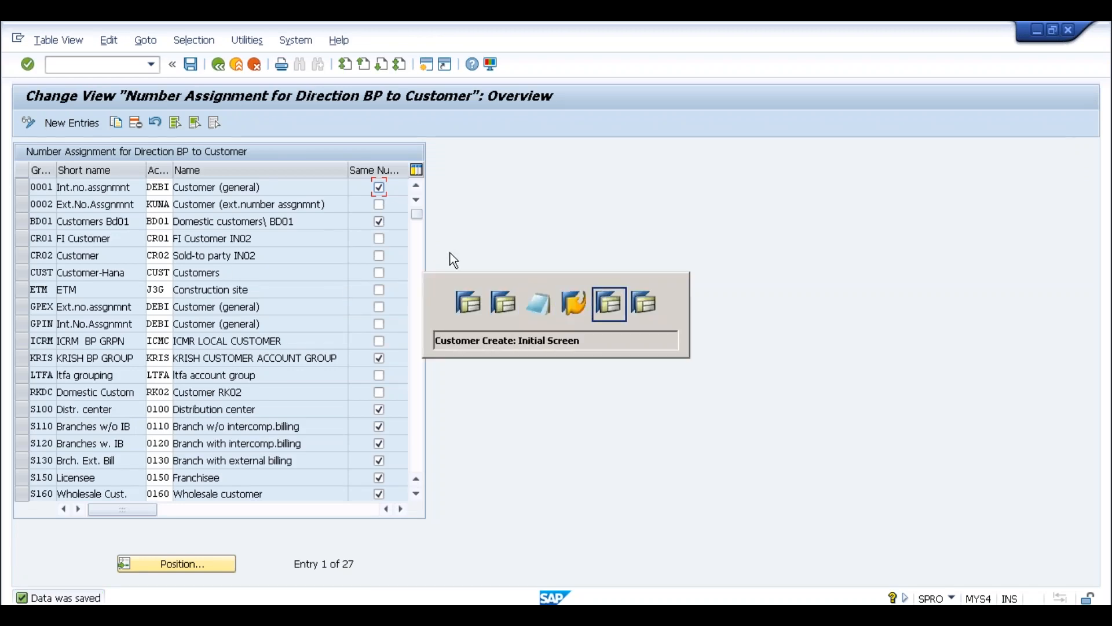
key("alt+Tab")
key("alt+Tab")
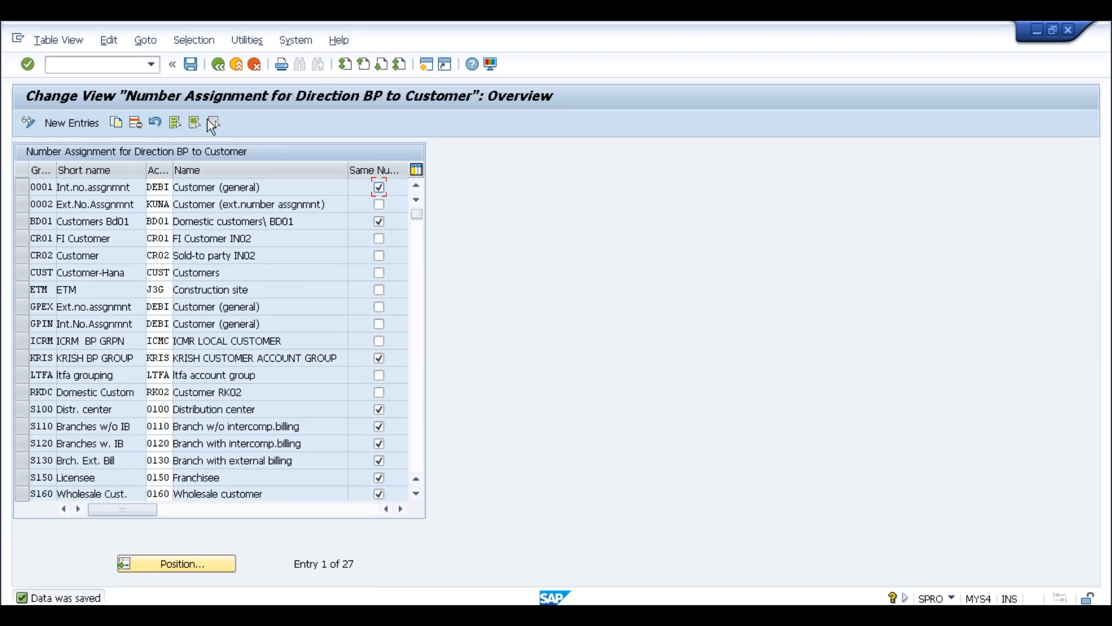
left_click(153, 65)
left_click(108, 89)
left_click(53, 64)
type("/nbp")
key("Return")
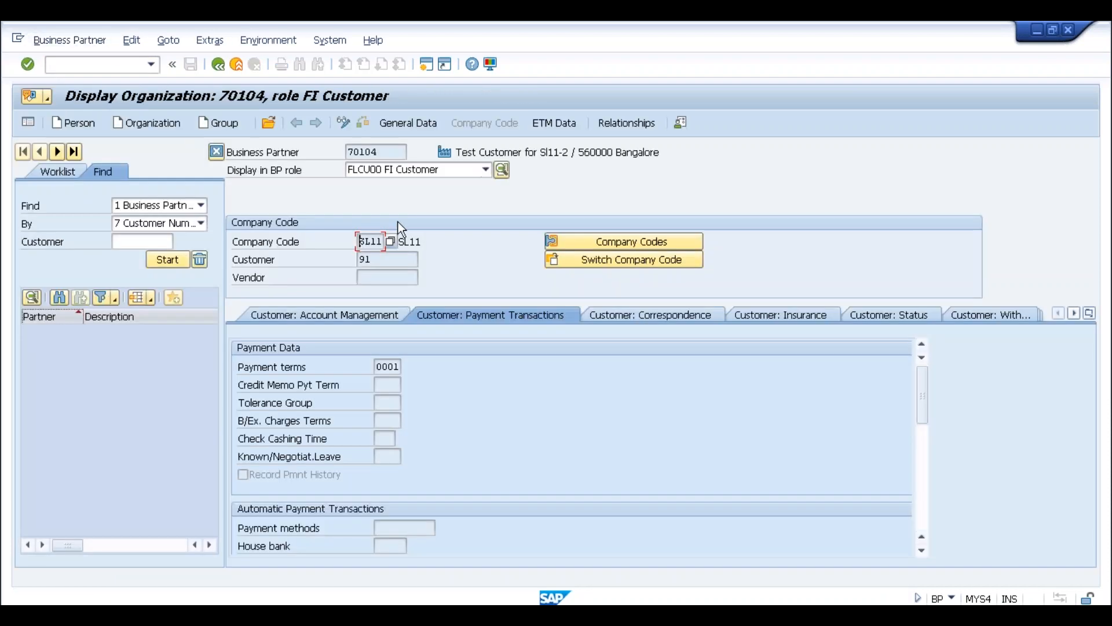
Step: Start a new organization with grouping 0001, title 0003 Company and name 'Test Customer for Sl11-2'
left_click(148, 122)
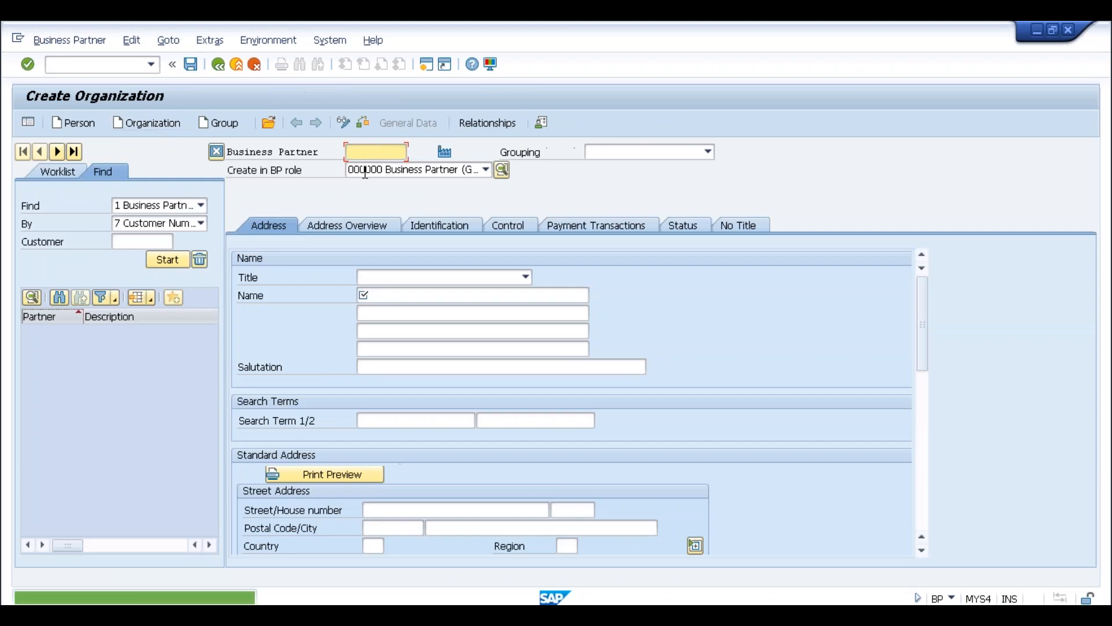
left_click(588, 153)
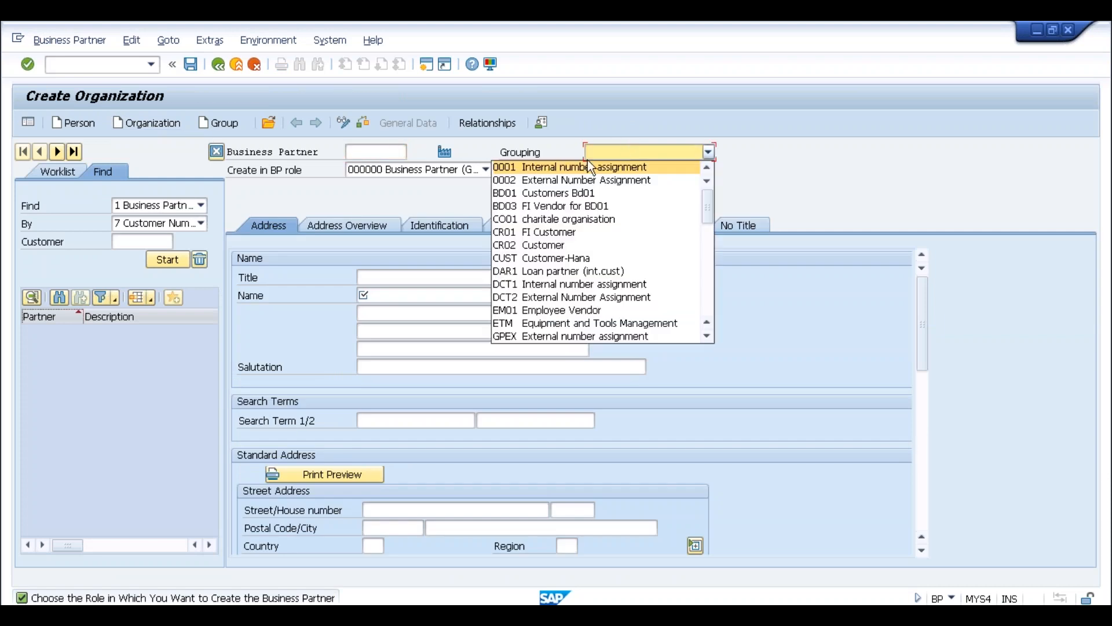
left_click(587, 169)
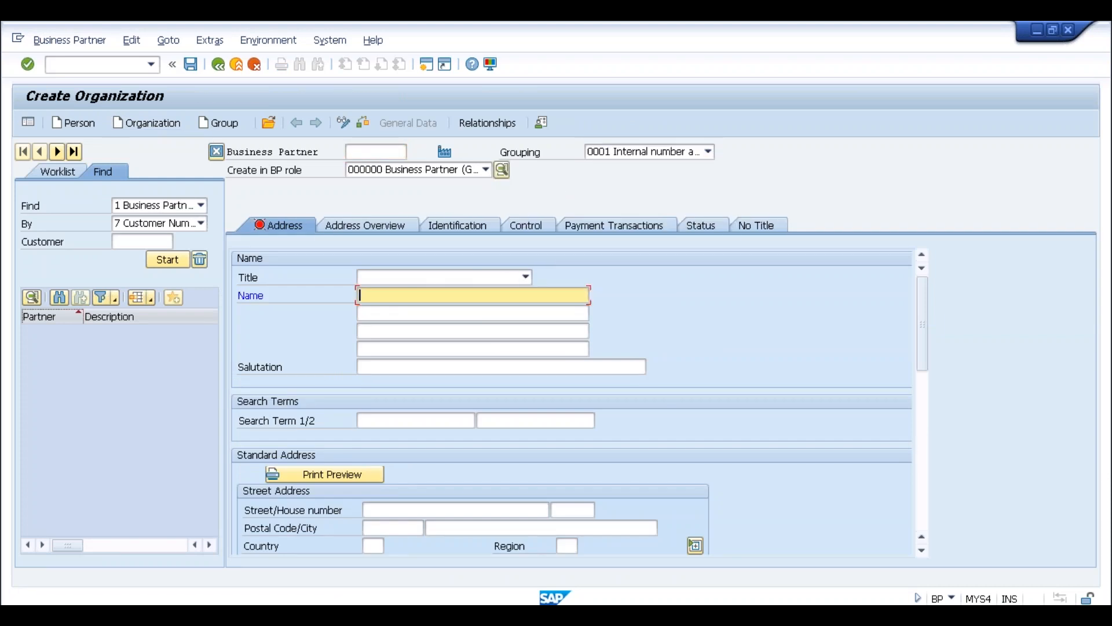
left_click(392, 278)
left_click(391, 295)
left_click(391, 295)
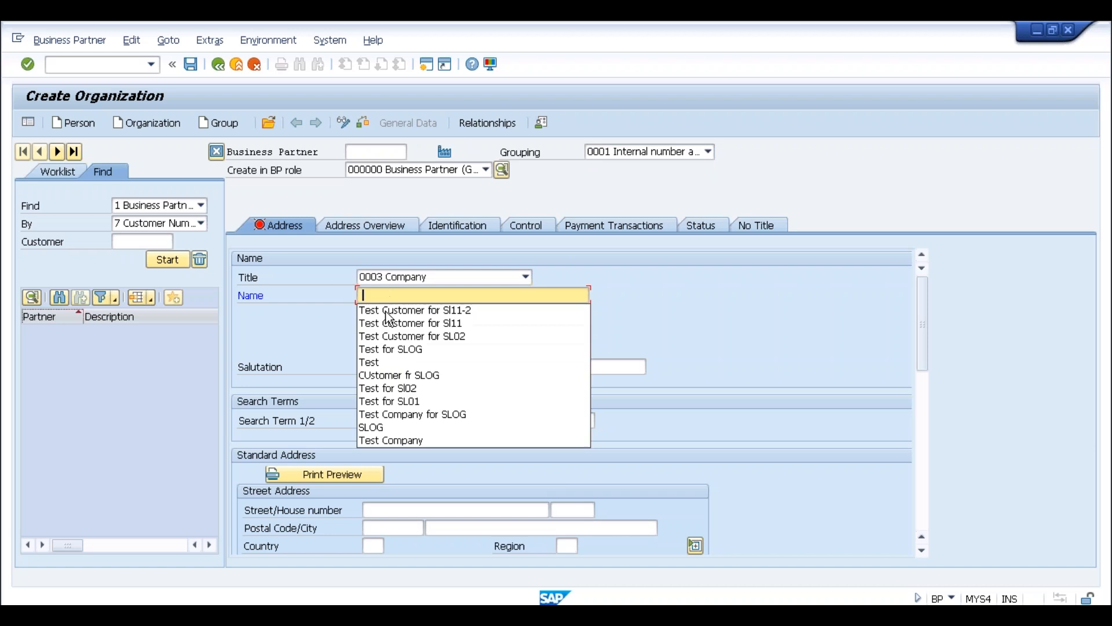
left_click(391, 307)
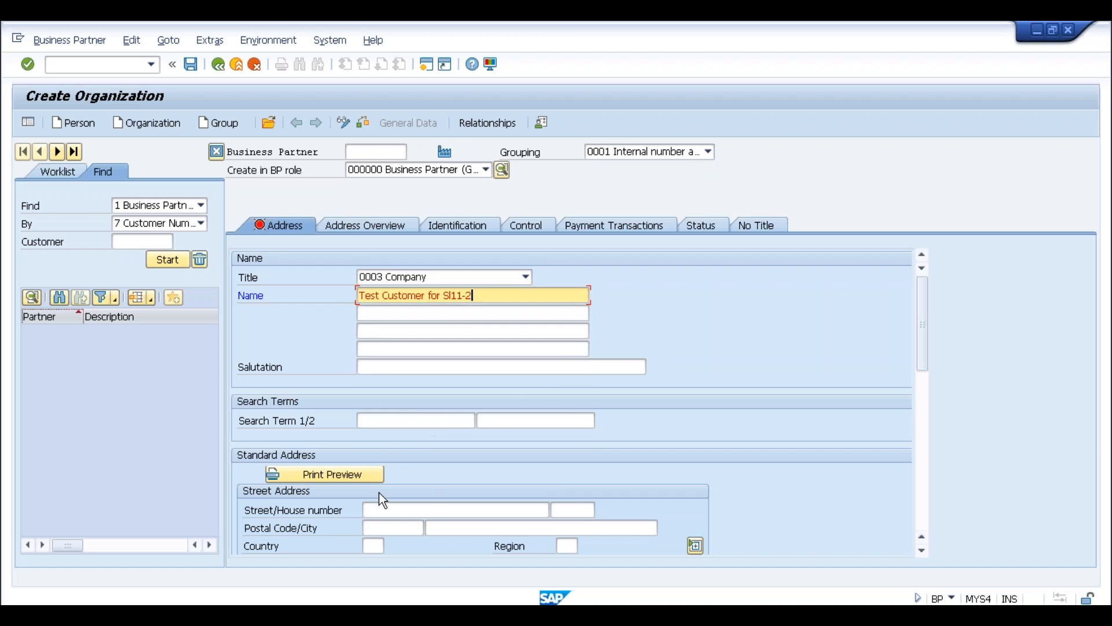
left_click(391, 421)
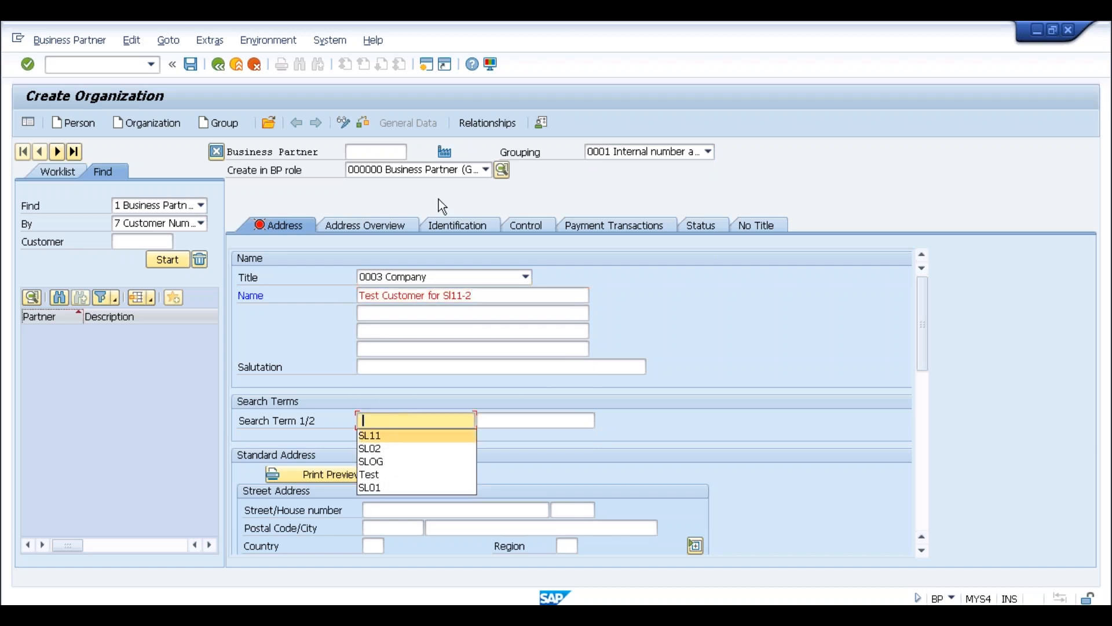
Step: Set the BP role to FLCU00 FI Customer and create the partner in that role
left_click(448, 172)
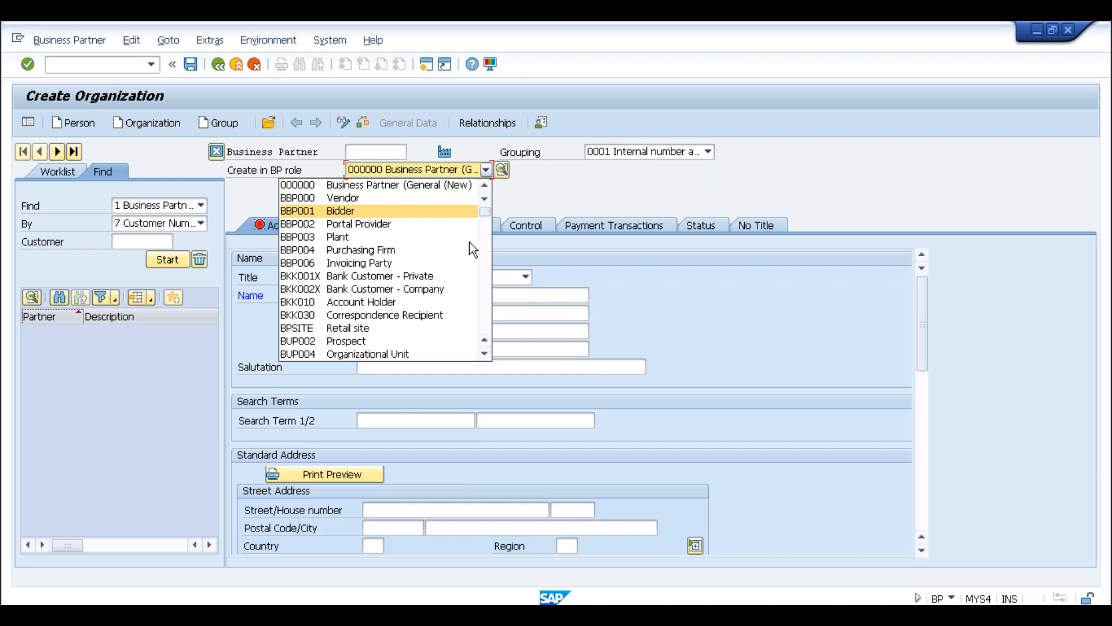
left_click(485, 258)
left_click(486, 252)
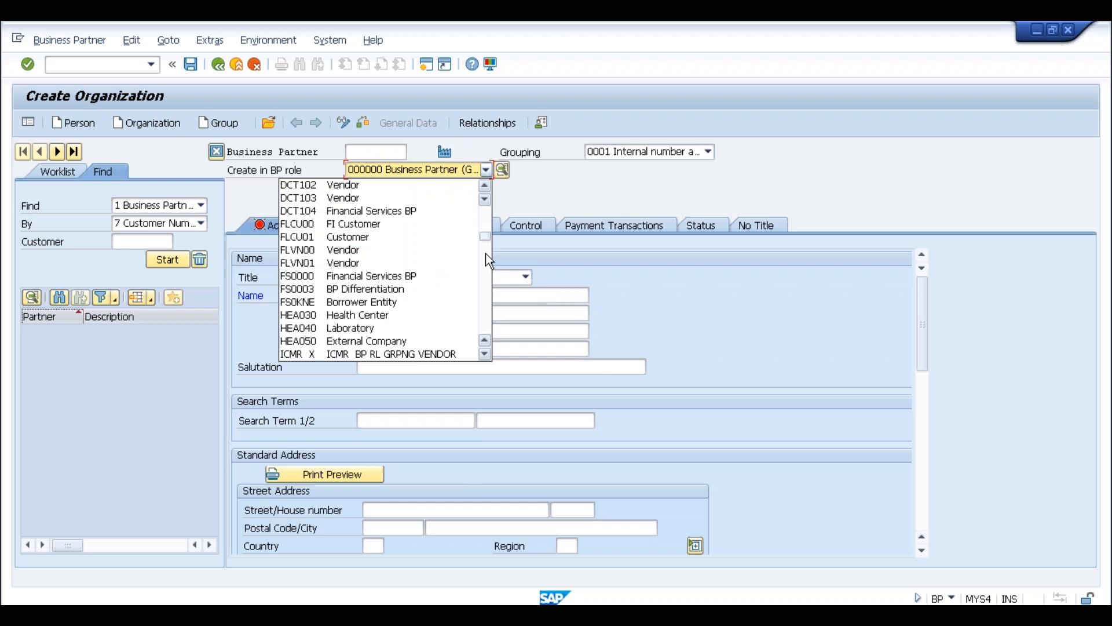
left_click(352, 221)
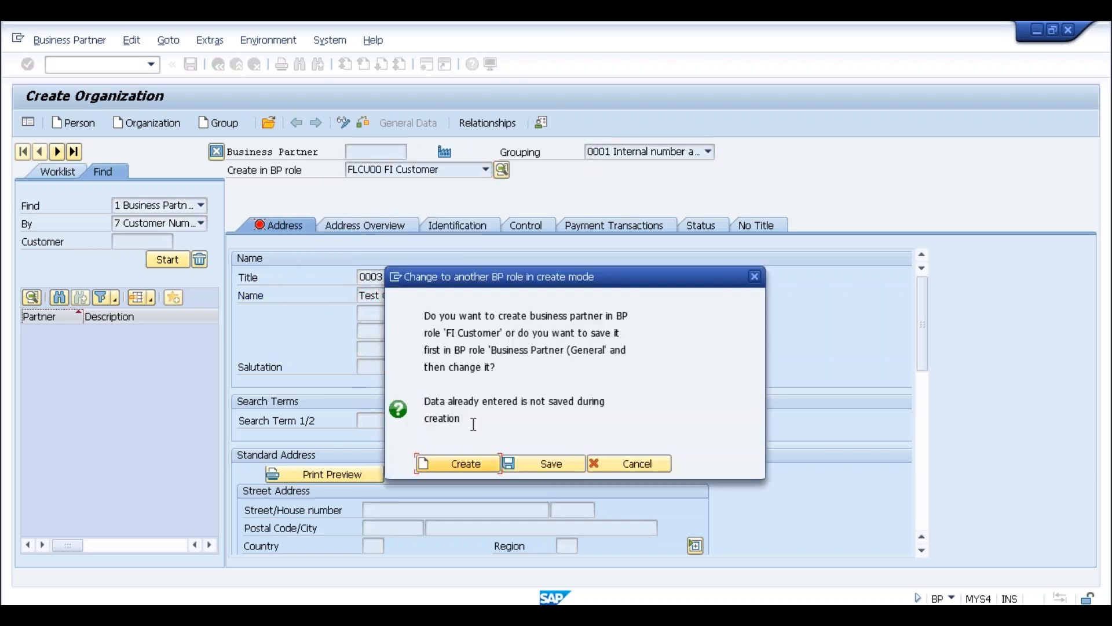
left_click(447, 459)
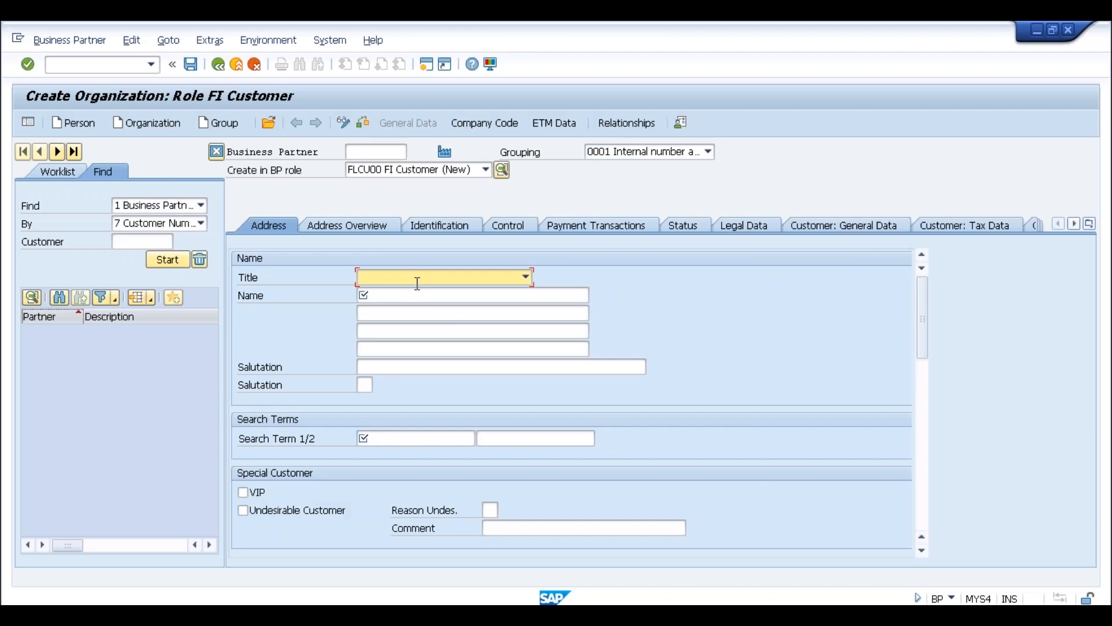
Step: Set title 0003 Company, fill the name from history, and enter search term SL11
left_click(489, 276)
left_click(424, 294)
left_click(417, 295)
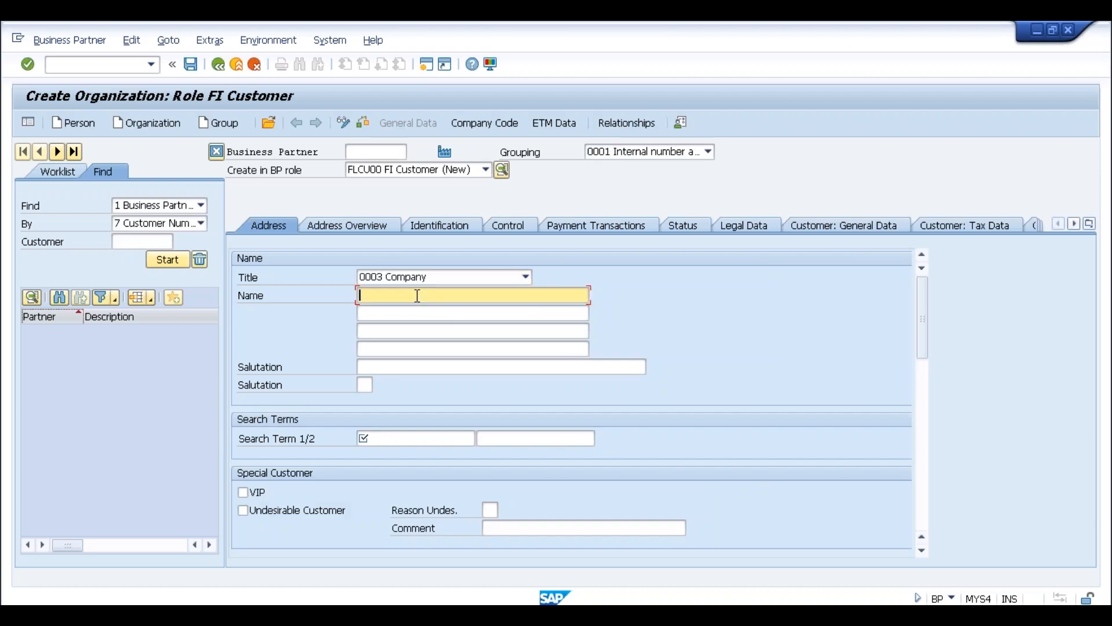
key("Return")
left_click(389, 436)
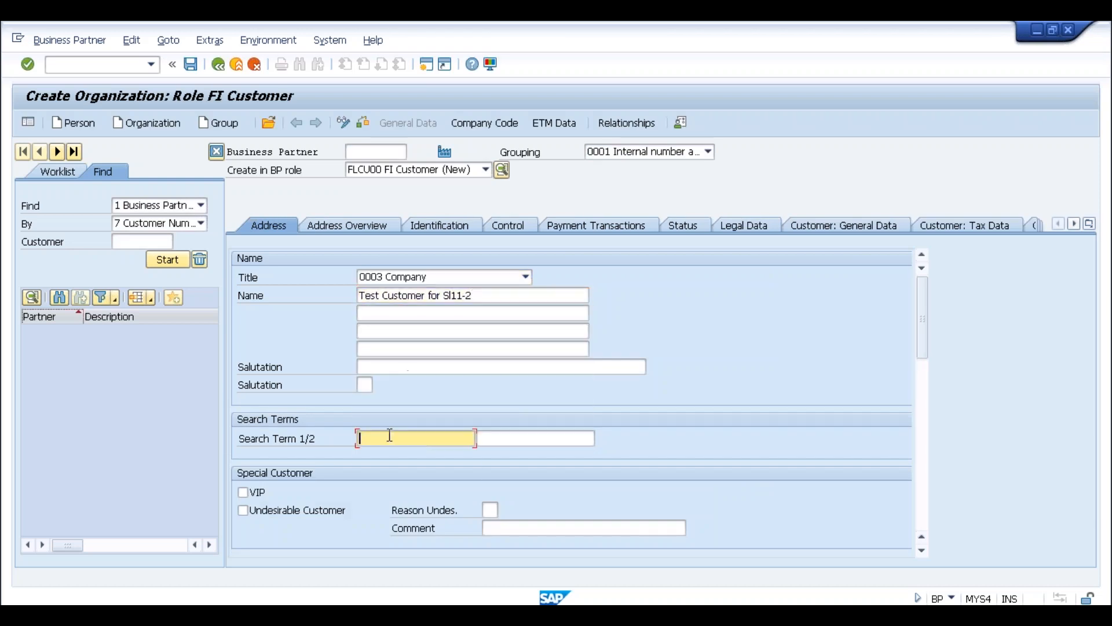
left_click(381, 457)
scroll(387, 447, "down", 5)
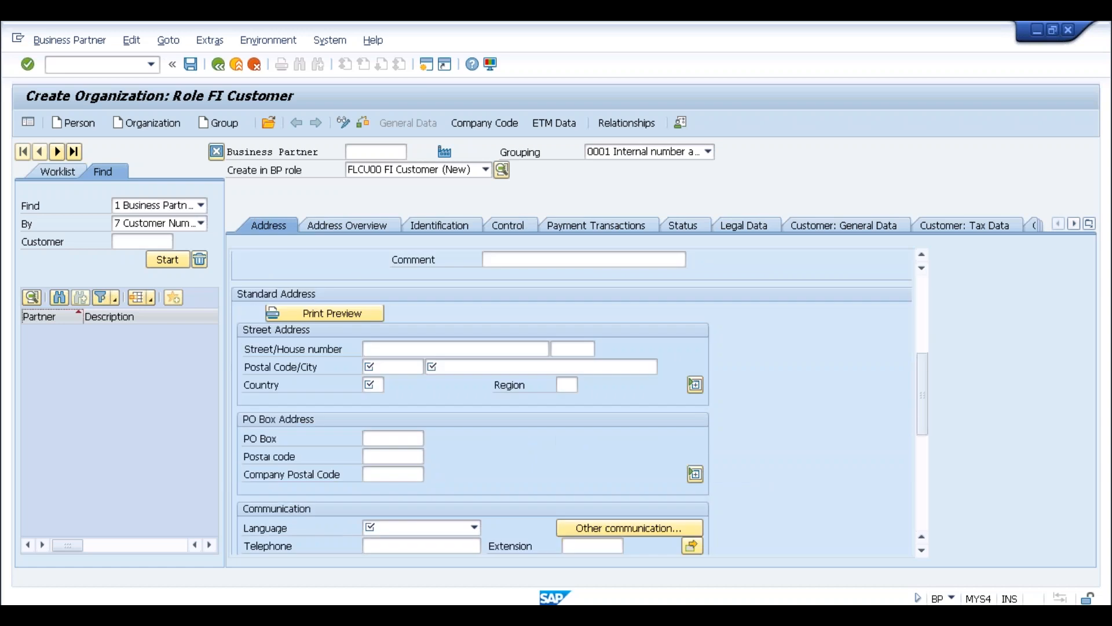
Step: Fill the address with postal code 560000, city Bangalore, country IN, and language English
left_click(385, 314)
key("Down")
key("Return")
left_click(441, 309)
key("Down")
left_click(442, 334)
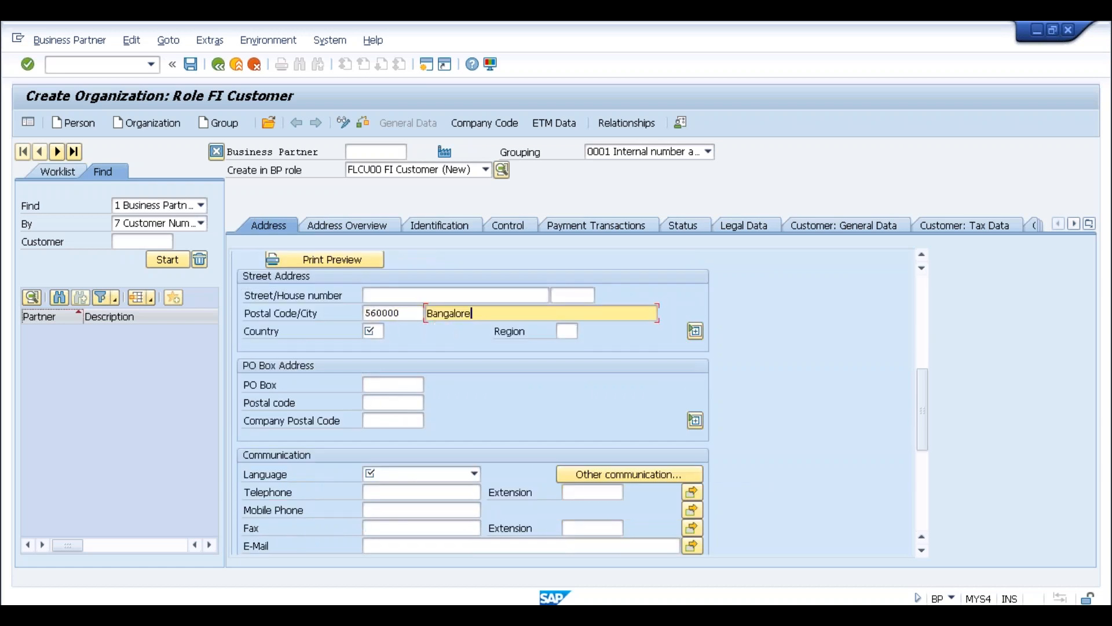
left_click(374, 331)
key("Down")
left_click(379, 346)
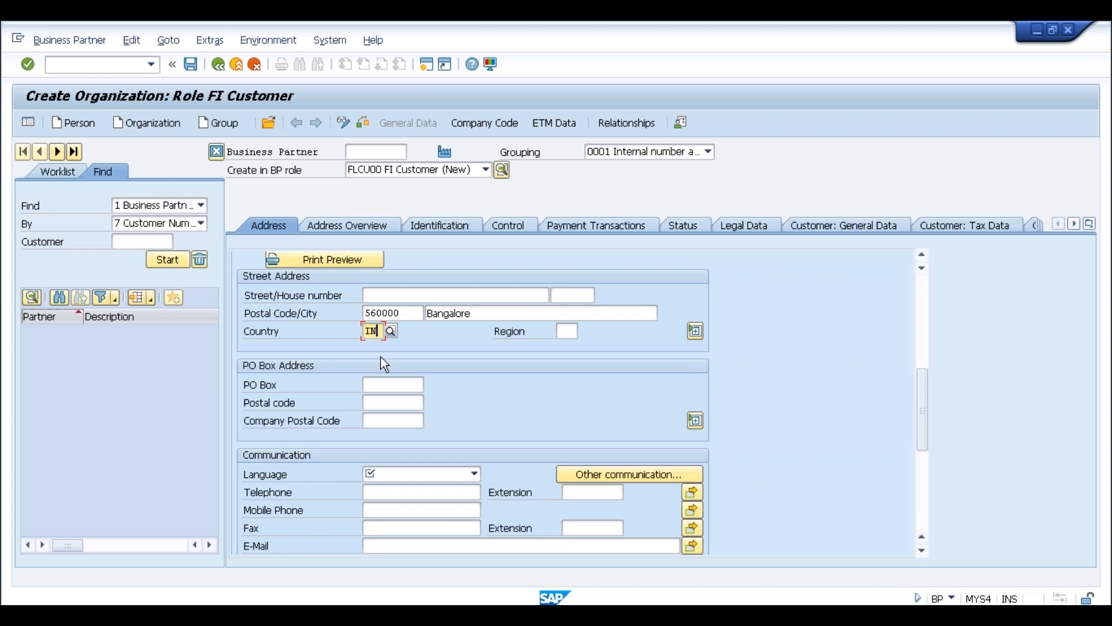
left_click(415, 474)
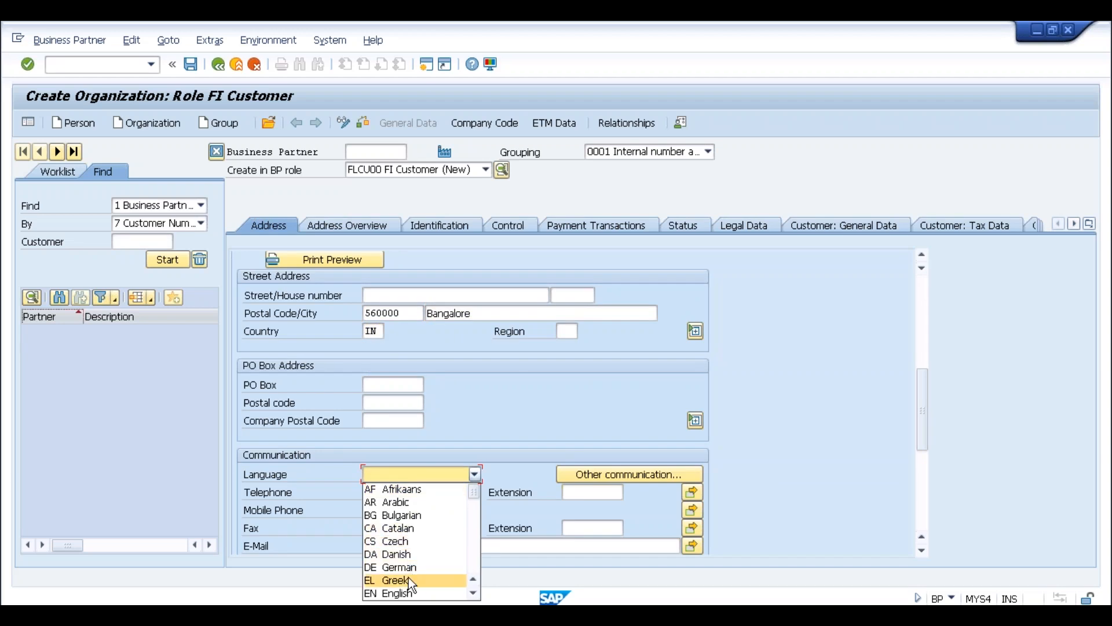
left_click(412, 594)
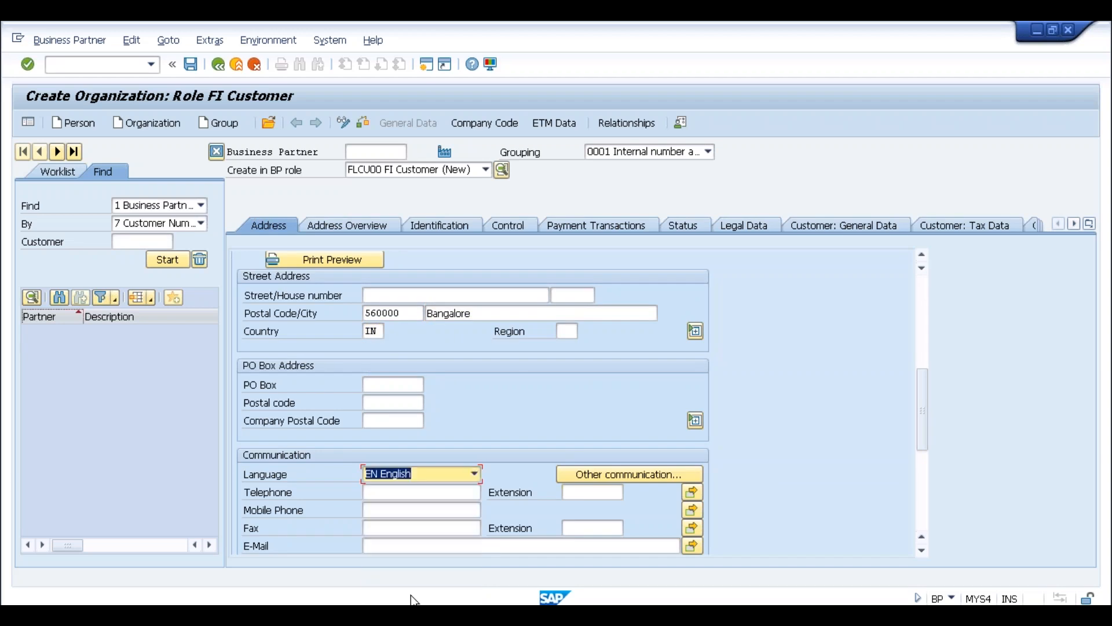
Step: Add company code SL11 with reconciliation account and payment terms 0001, then save the partner
left_click(485, 123)
left_click(374, 241)
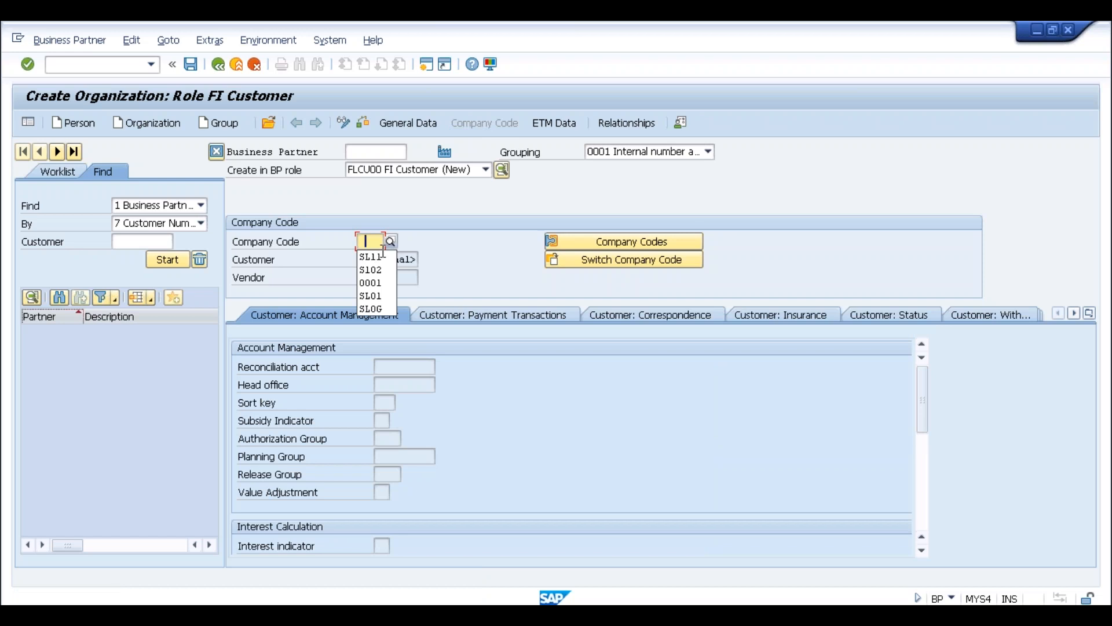
left_click(370, 257)
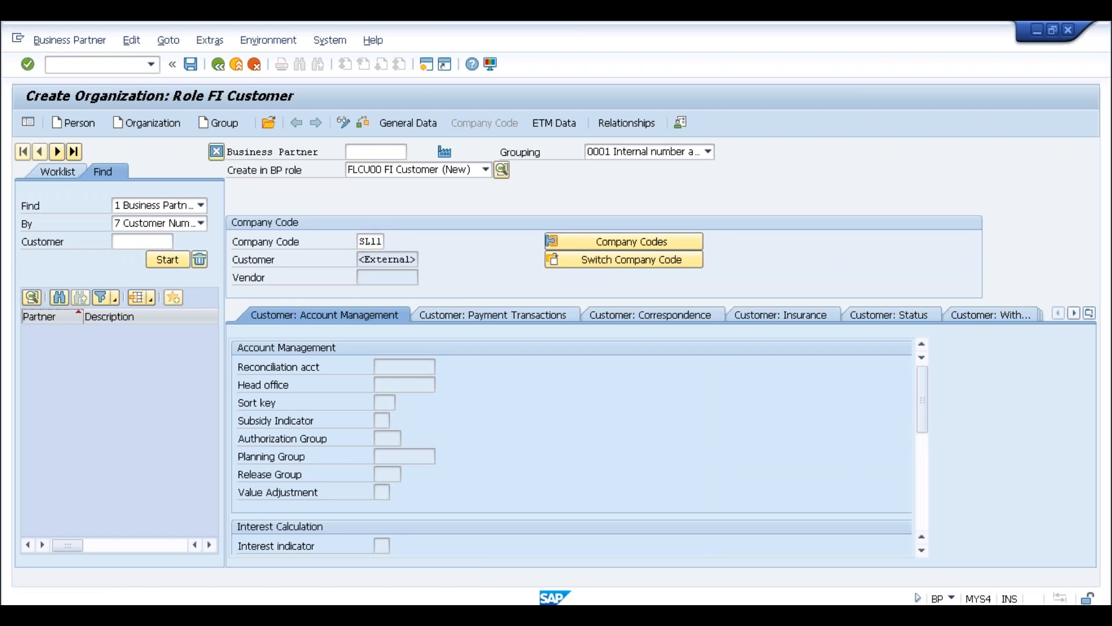
key("Return")
left_click(405, 382)
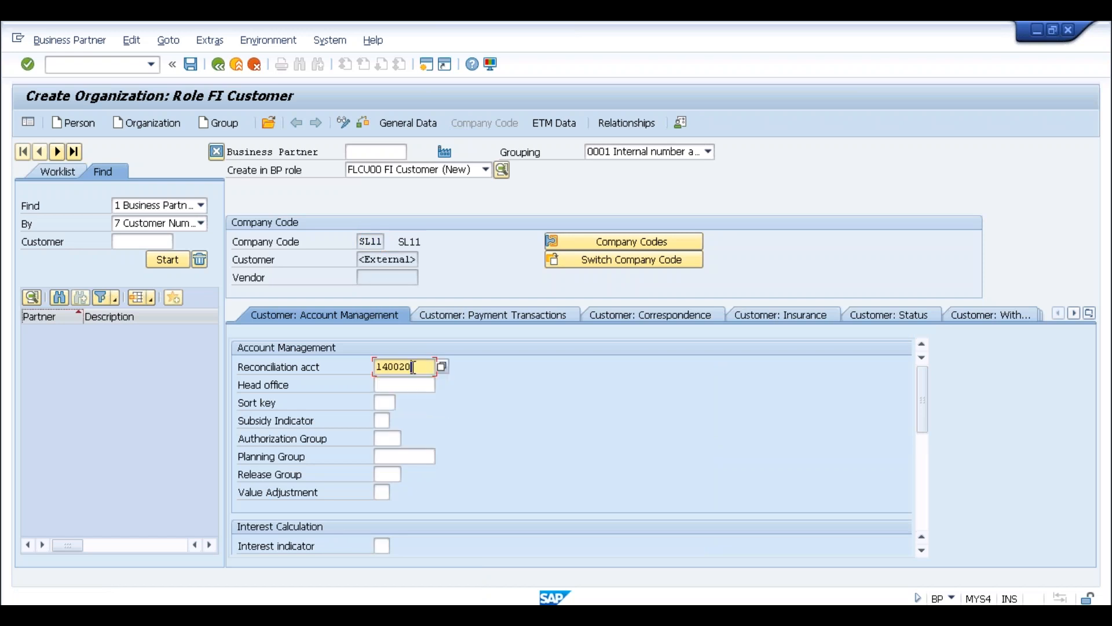
left_click(464, 319)
left_click(389, 381)
key("Return")
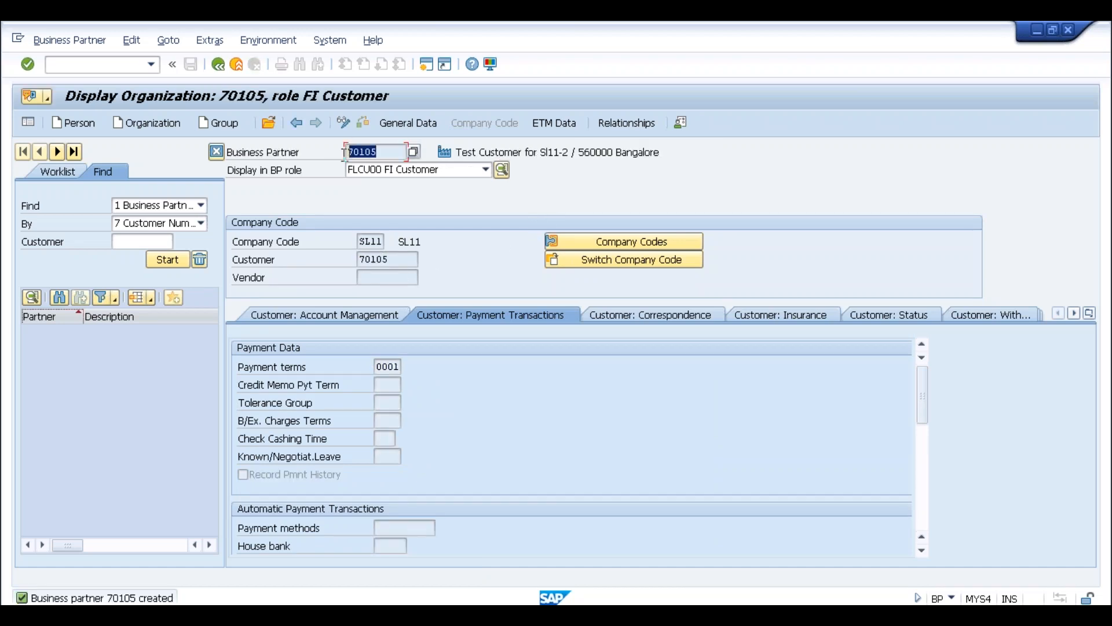
left_click_drag(394, 260, 353, 258)
key("ctrl+c")
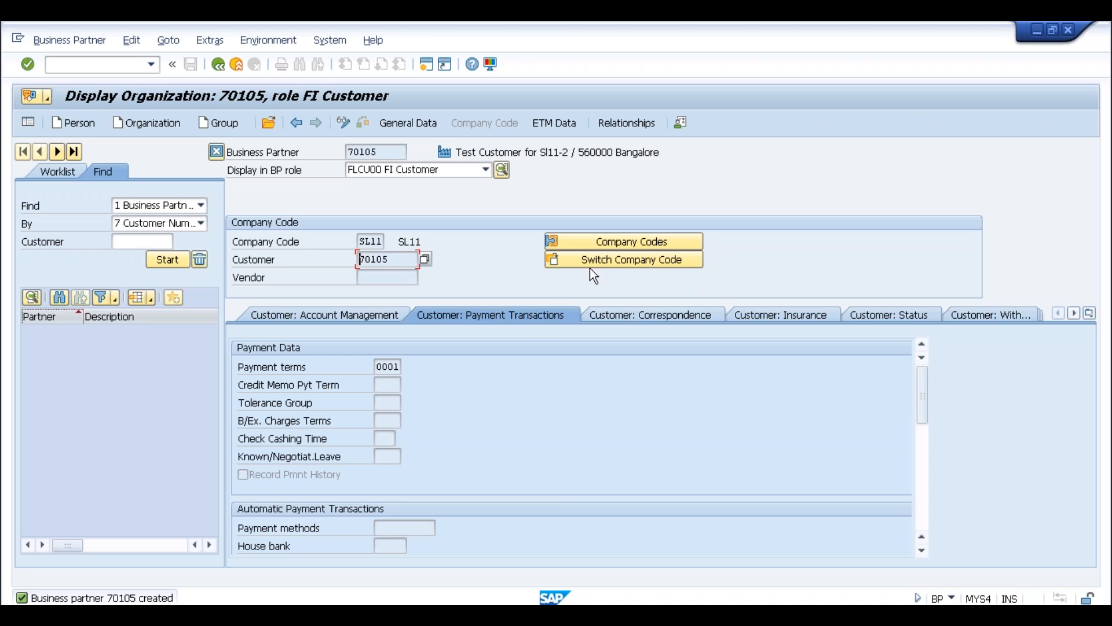
Step: Begin a new Organization partner and choose grouping SOLD sold to party from the Grouping list
left_click(131, 125)
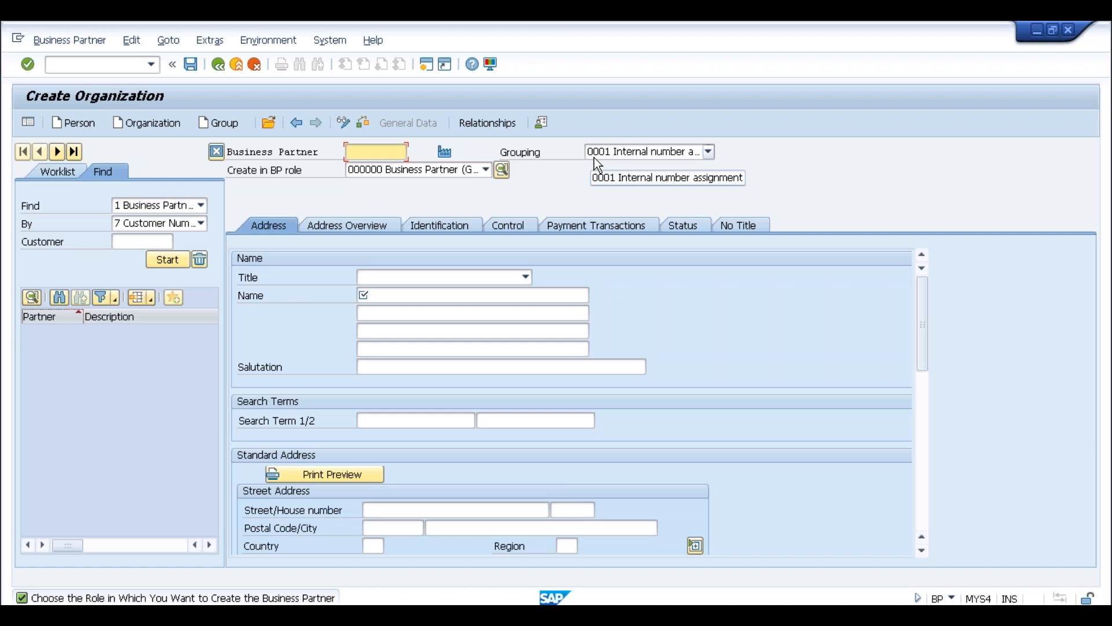
left_click(629, 154)
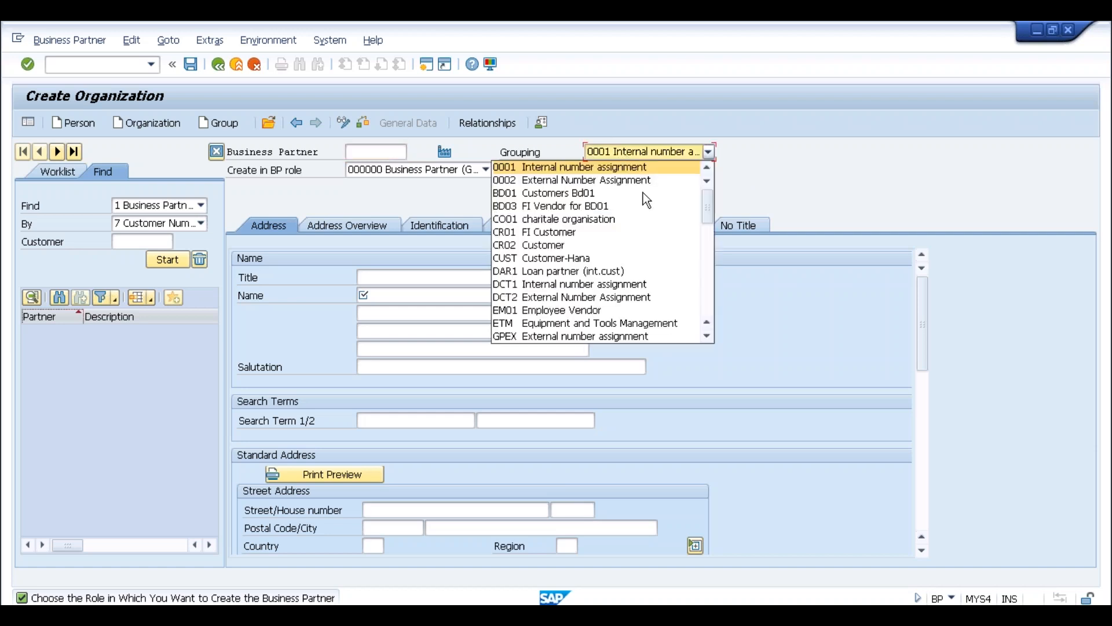
left_click(711, 238)
left_click(710, 272)
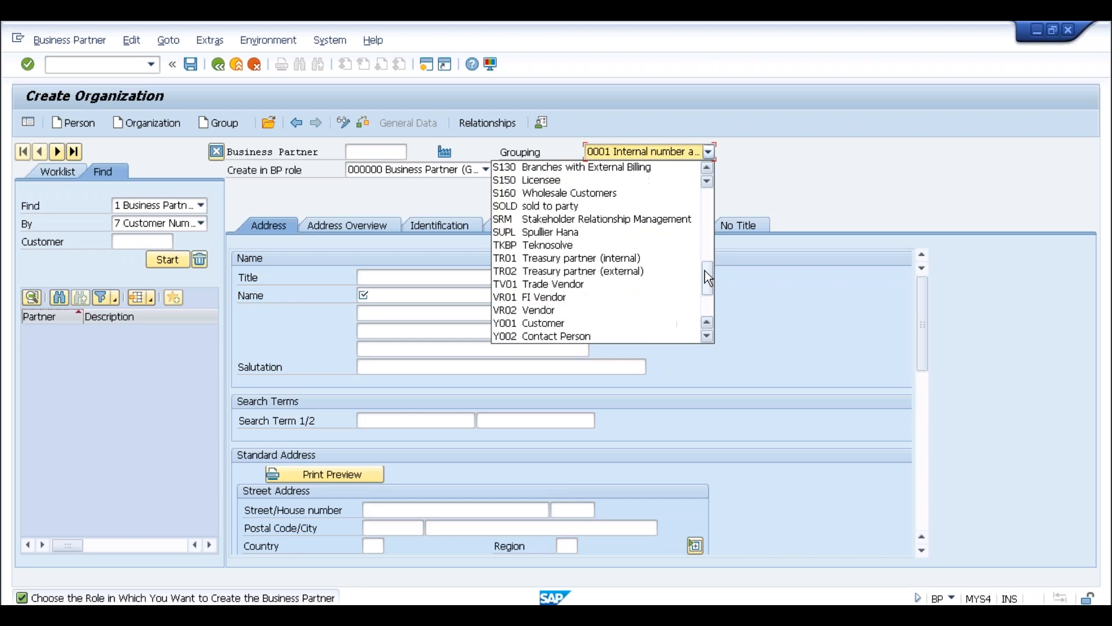
left_click(559, 206)
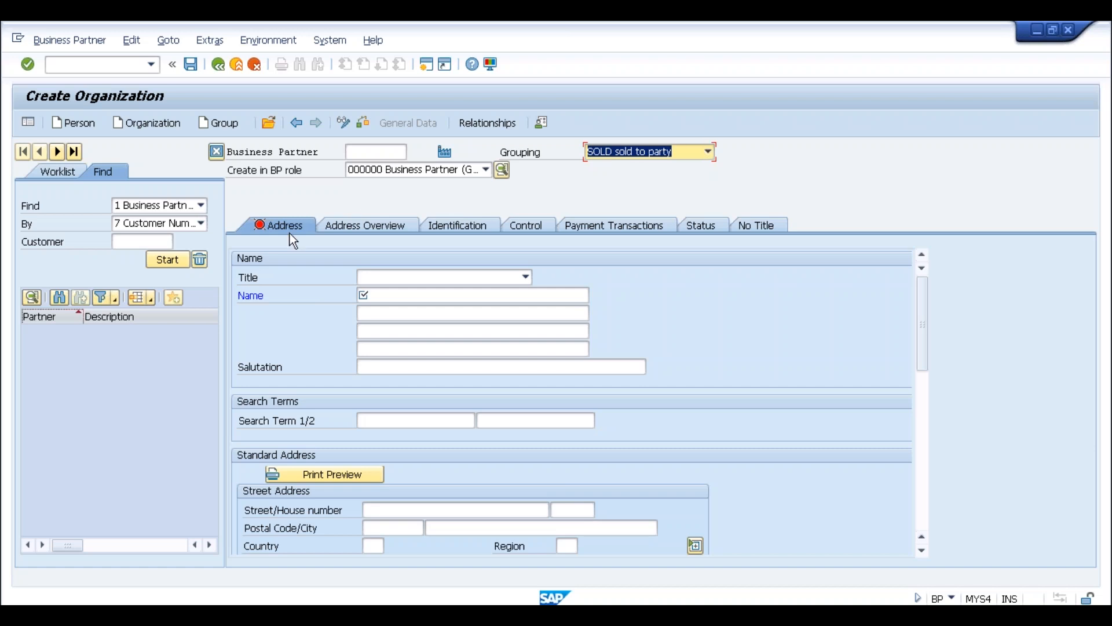
left_click(139, 242)
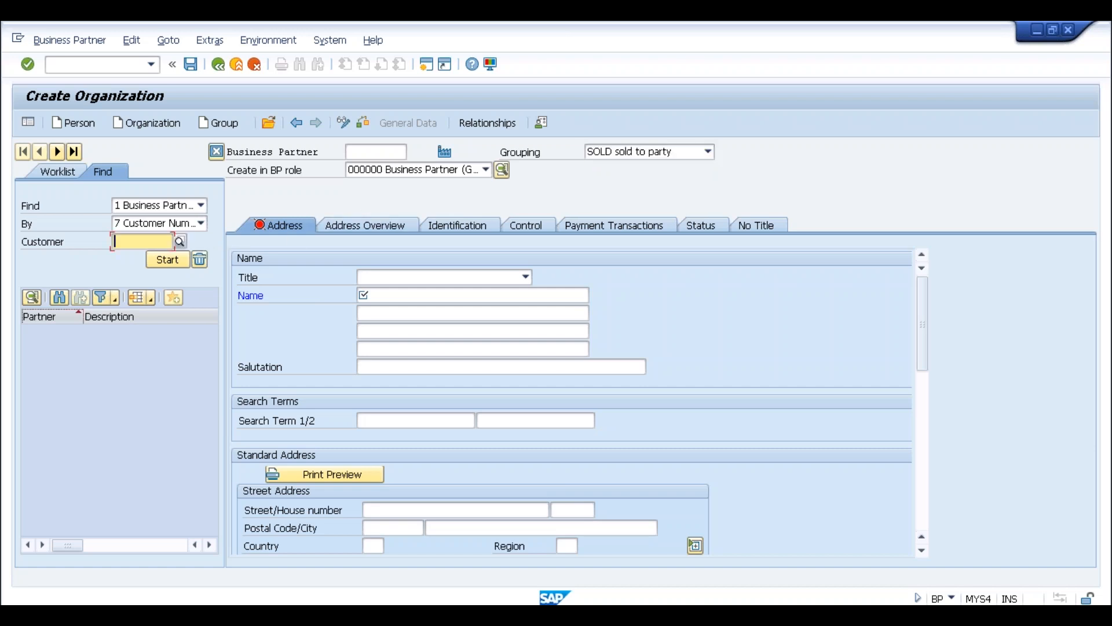
Step: Search customer 91, open partner 70104, and discard the unsaved new partner
type("91")
left_click(158, 261)
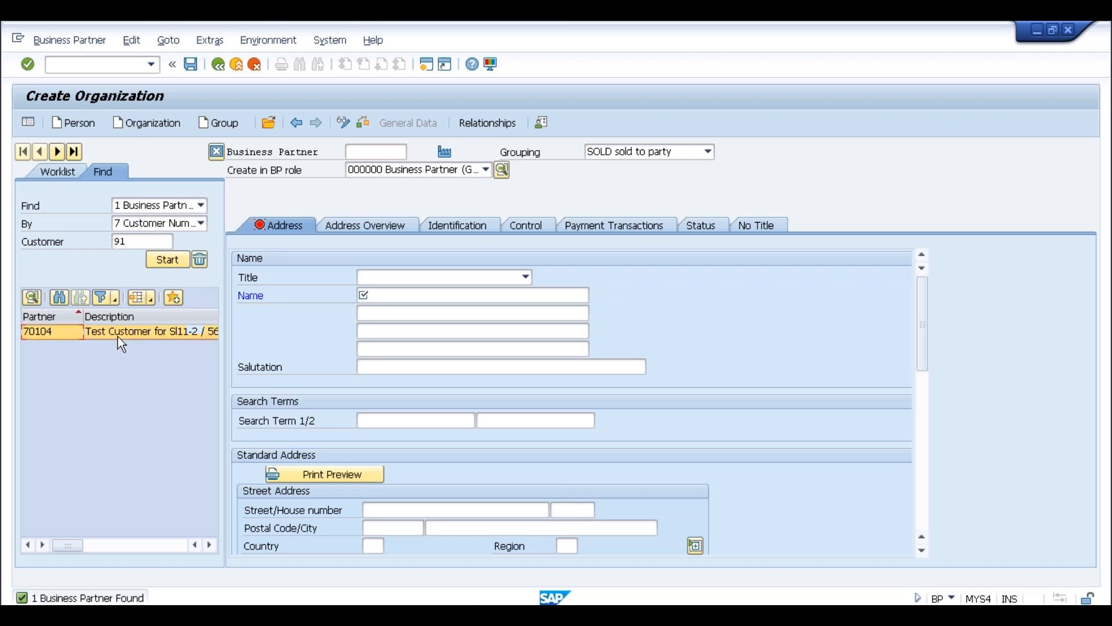
double_click(117, 335)
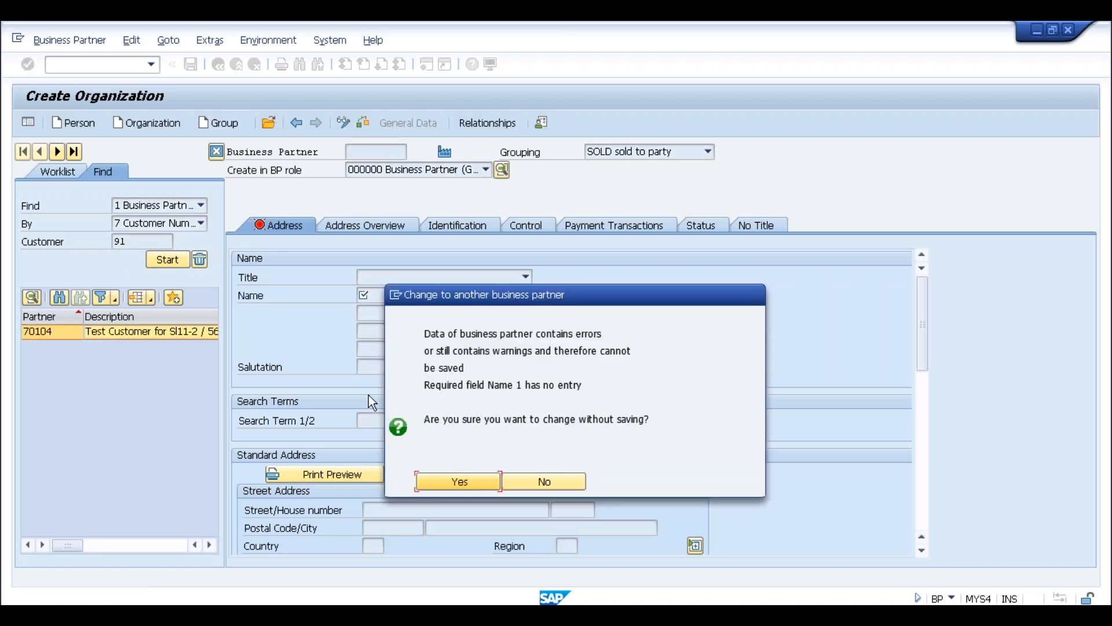
left_click(461, 483)
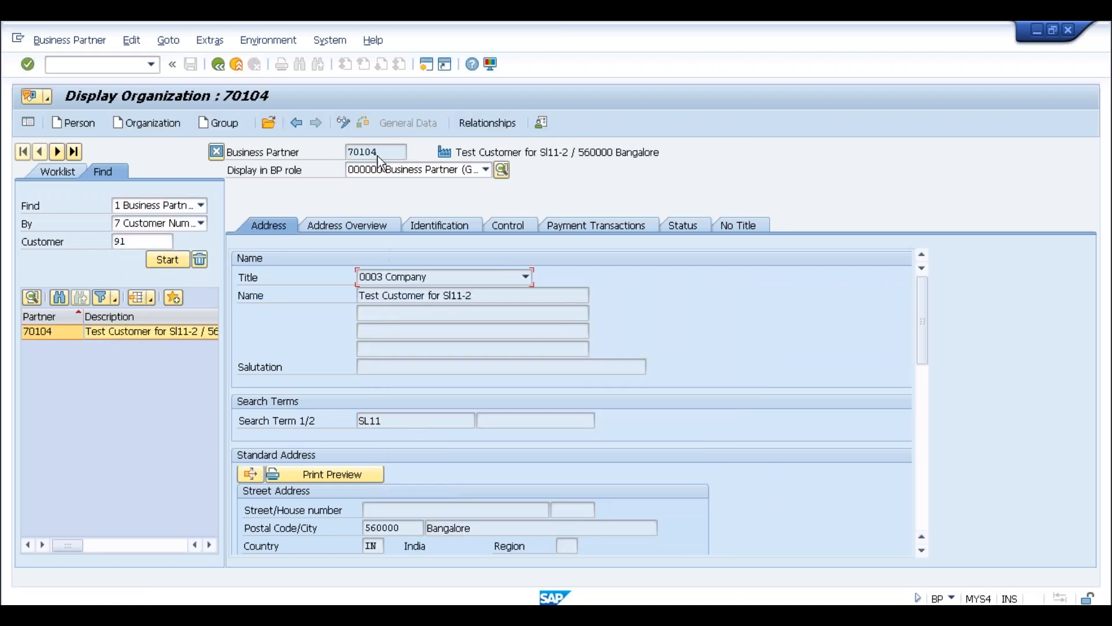
Step: Show partner 70104 in role FLCU00 FI Customer with its SL11 company code data
left_click(411, 169)
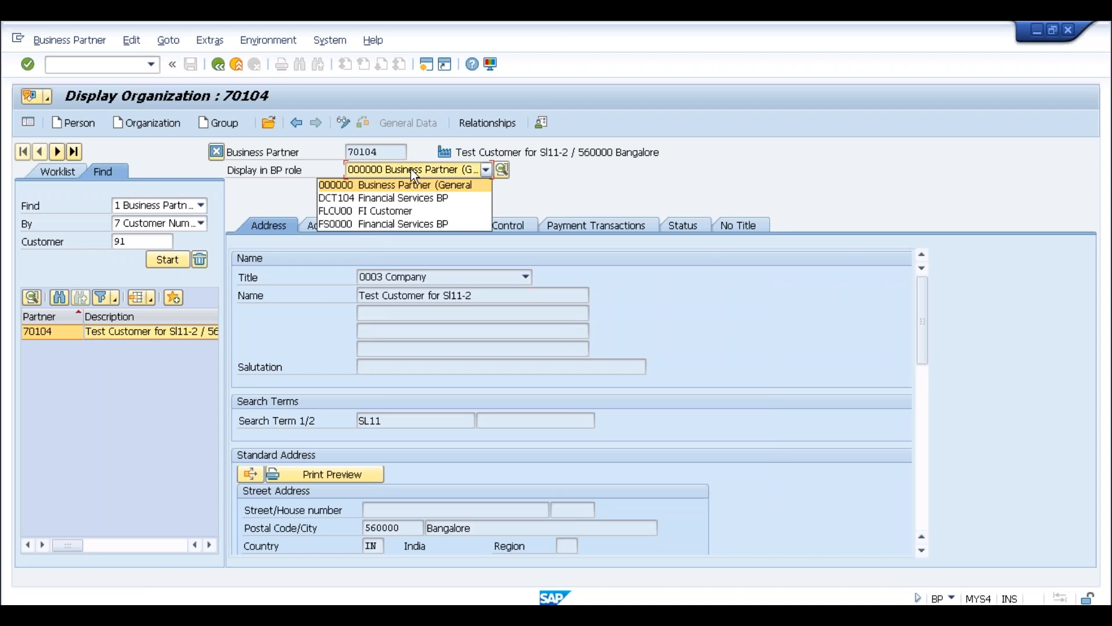
left_click(400, 211)
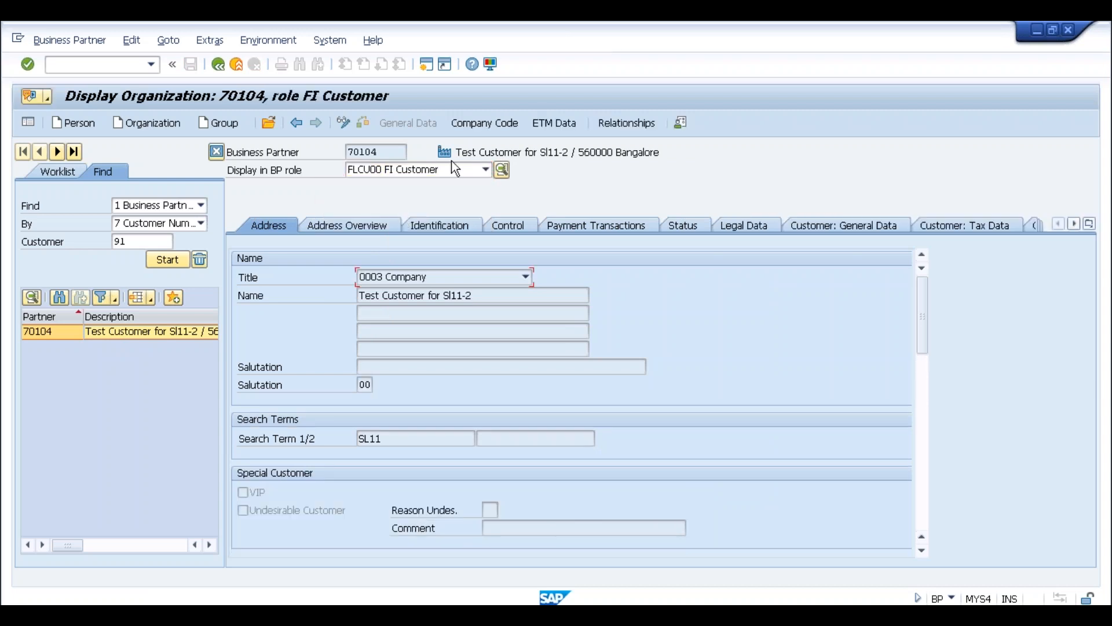
left_click(485, 123)
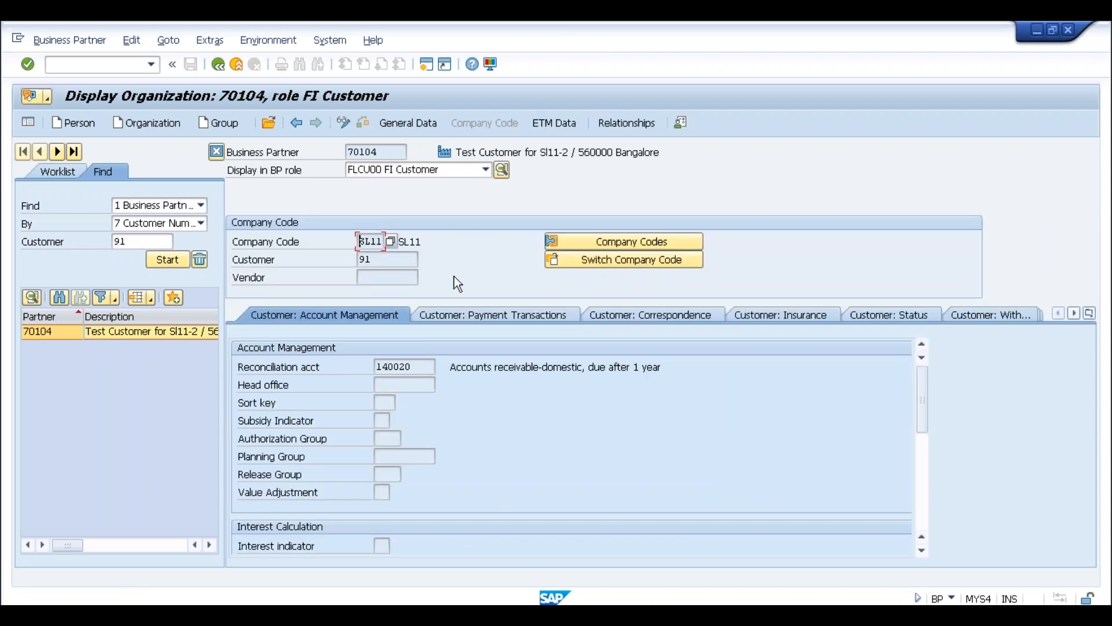
key("Tab")
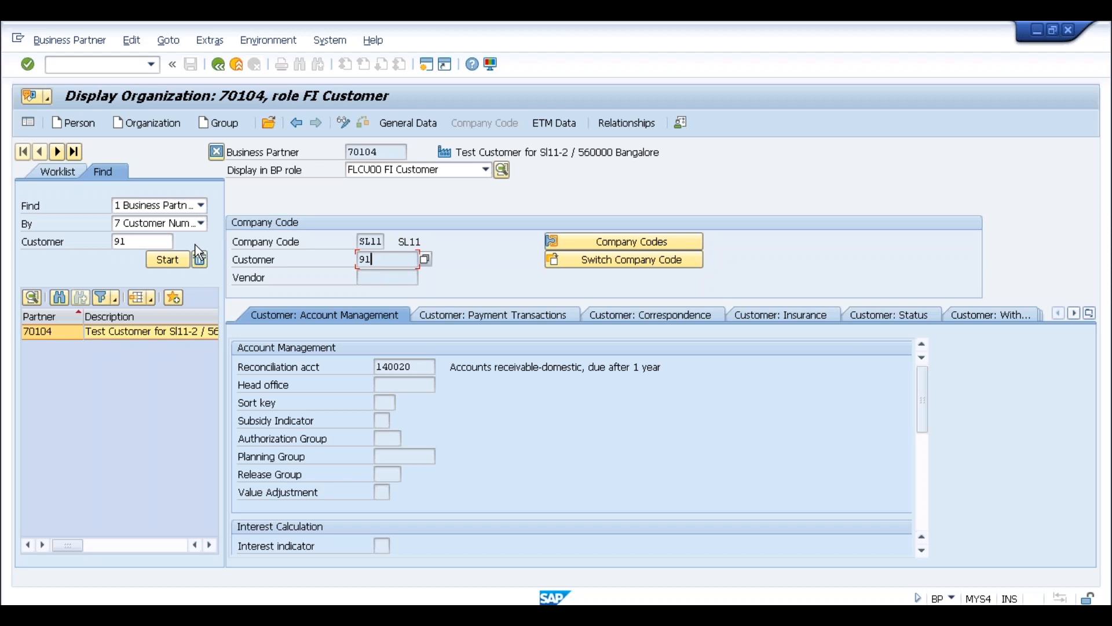
Step: Search for customer 90, which finds no business partner
left_click(133, 241)
key("BackSpace")
type("0")
key("Return")
left_click(160, 256)
Step: Find customer 89's partner 70103 and open it in role FLCU01 Customer
left_click(149, 239)
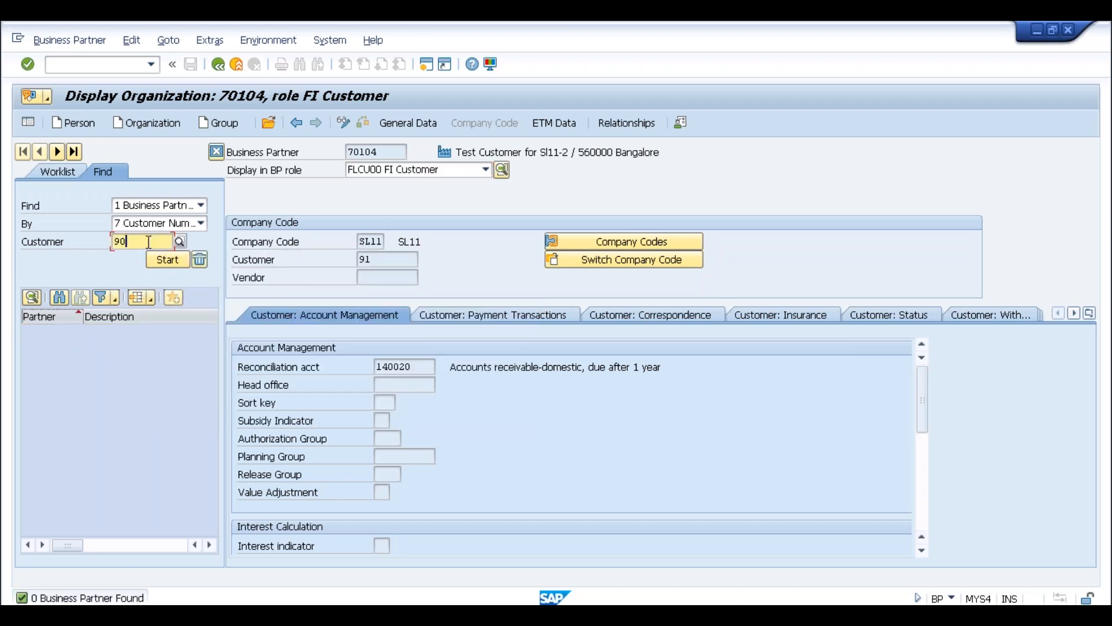
key("BackSpace")
key("BackSpace")
type("89")
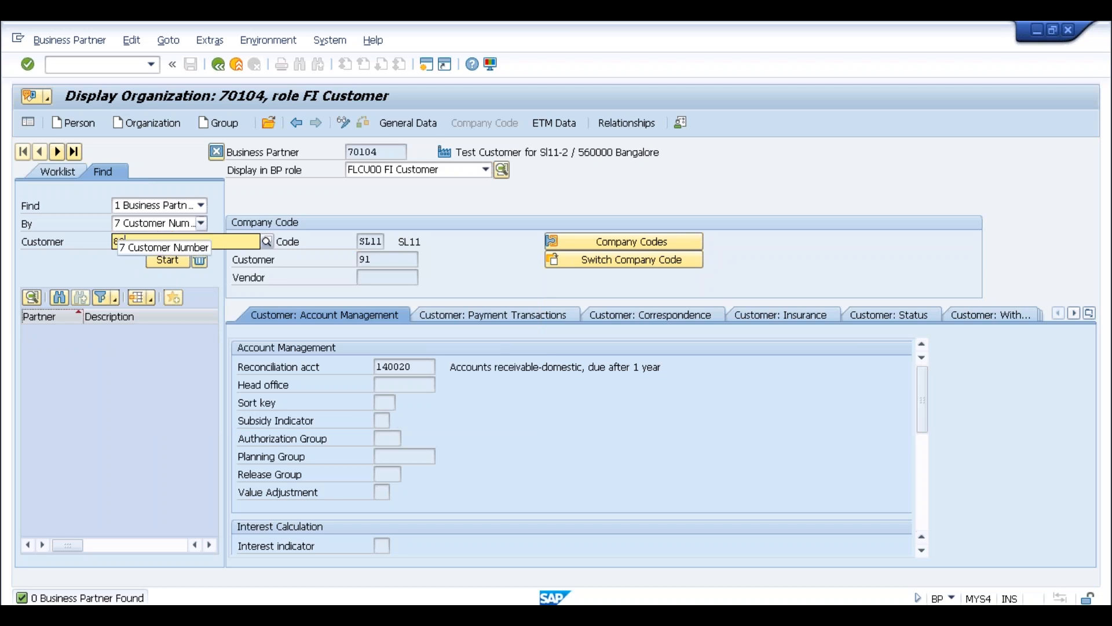
key("Return")
double_click(137, 329)
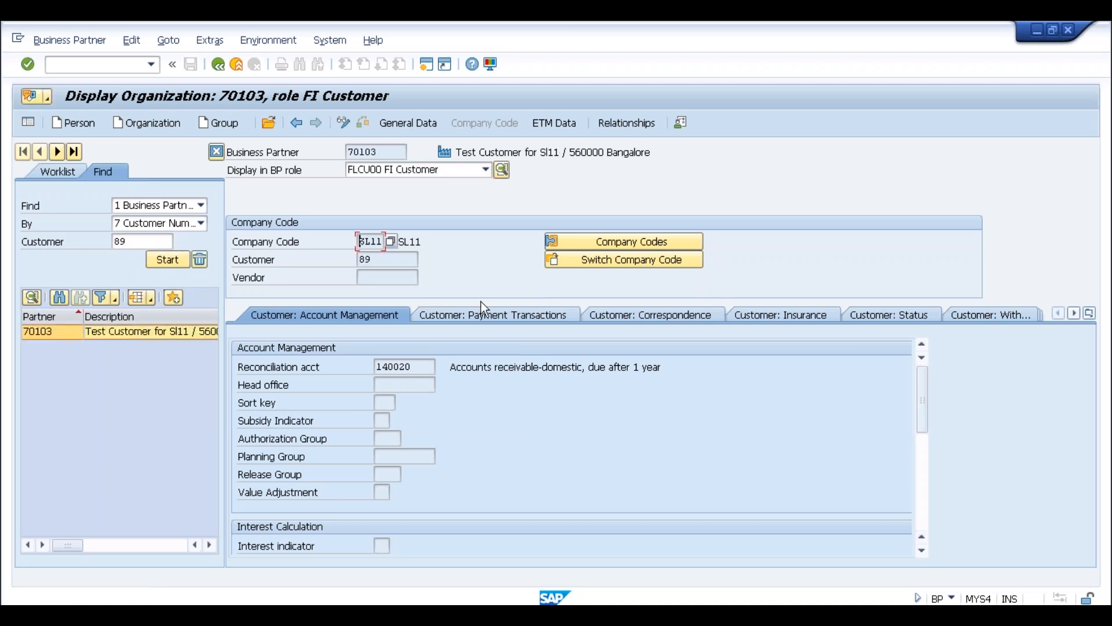
left_click(486, 169)
left_click(434, 211)
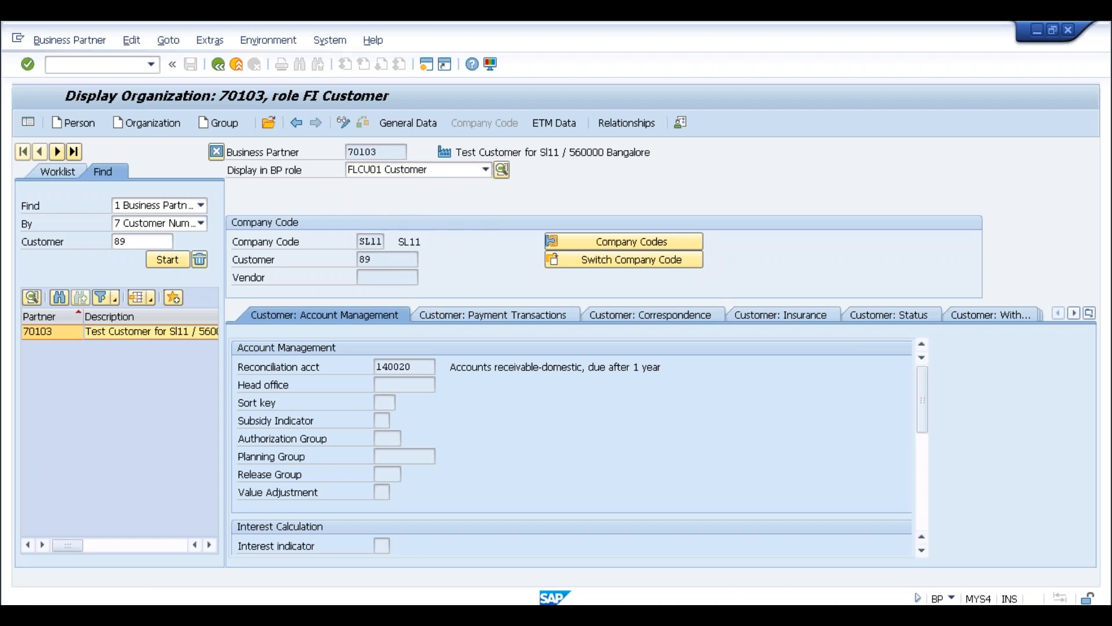
Step: Check the SL11 sales area's Sold-to, Bill-to, Payer and Ship-to functions all point to 89
left_click(485, 125)
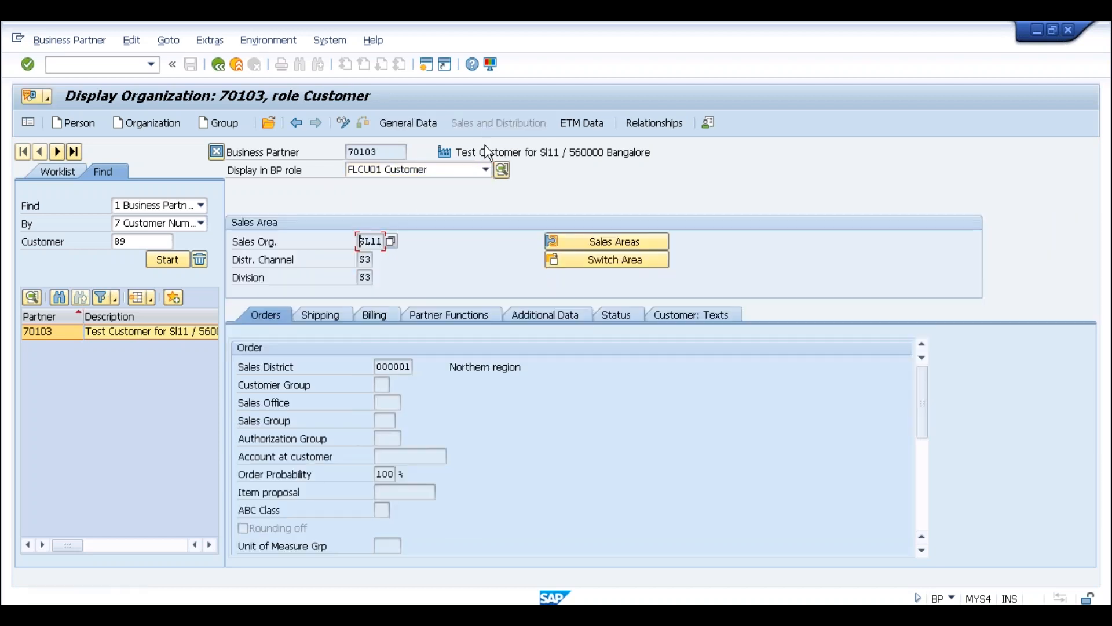
left_click(463, 321)
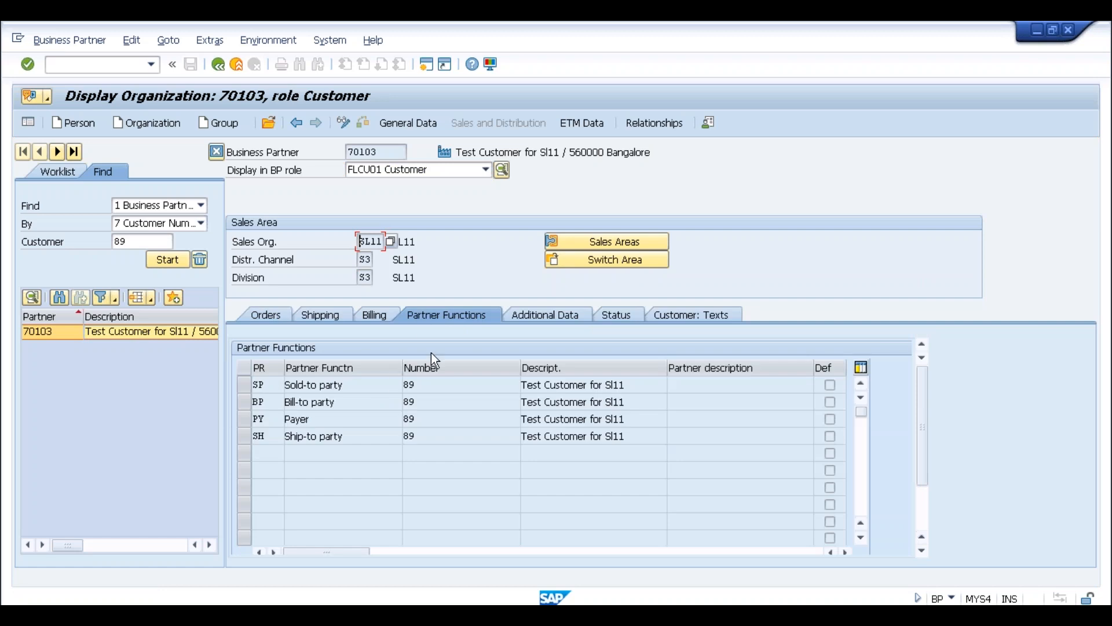
left_click(373, 384)
left_click(363, 436)
left_click(358, 419)
left_click(352, 400)
left_click(357, 386)
left_click(360, 403)
left_click(361, 419)
left_click(365, 437)
left_click(270, 320)
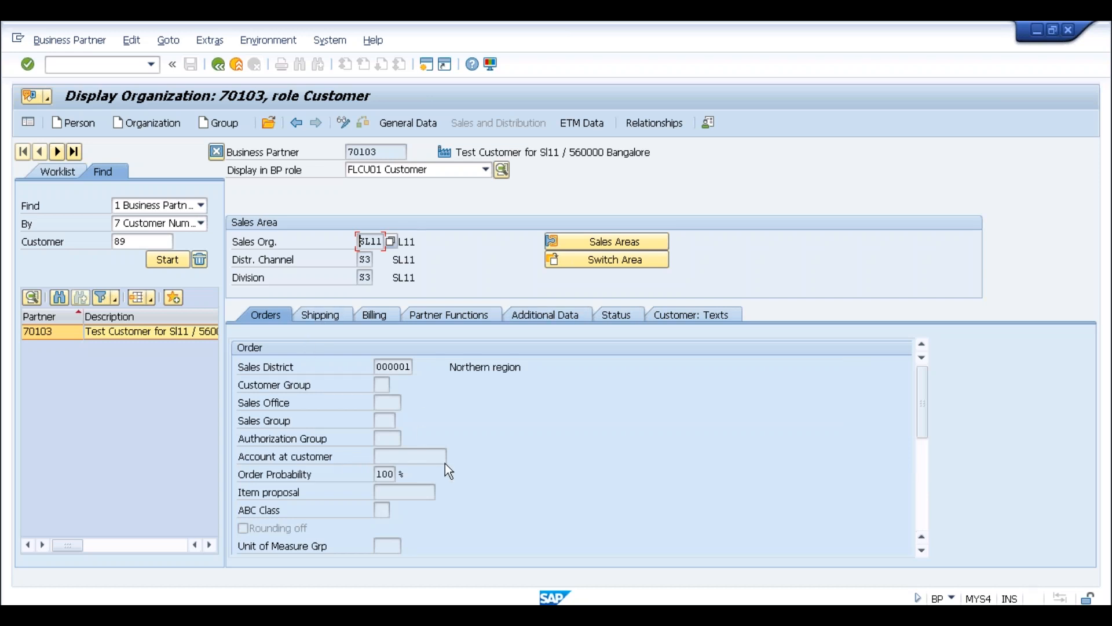
mouse_move(744, 23)
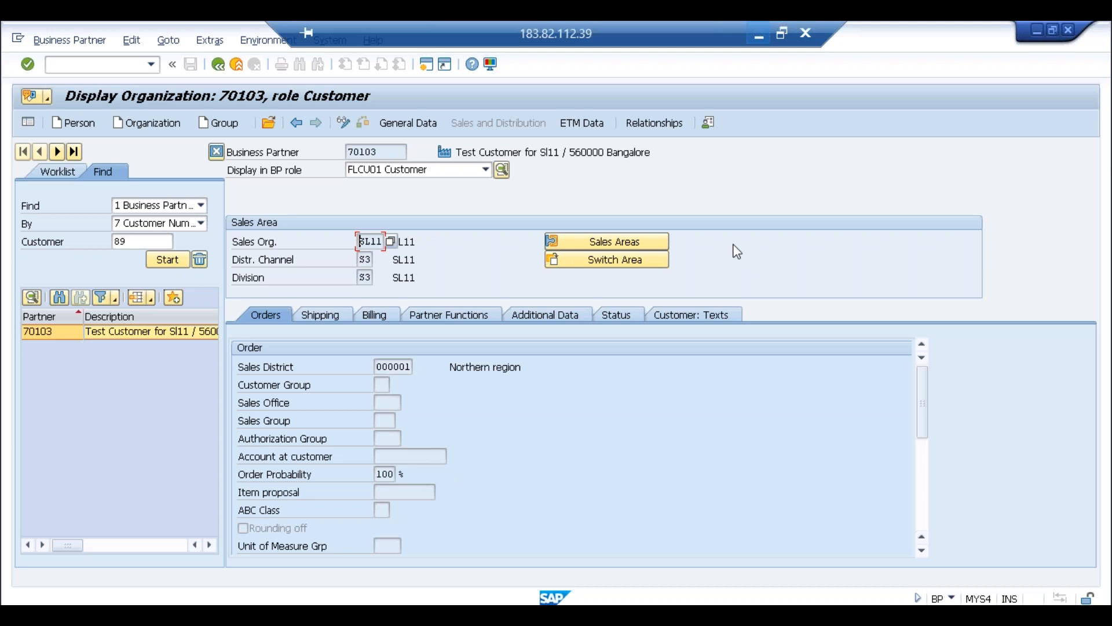
Step: Confirm partner 70103 has only sales area SL11/S3/SL11, then switch it to change mode
left_click(399, 366)
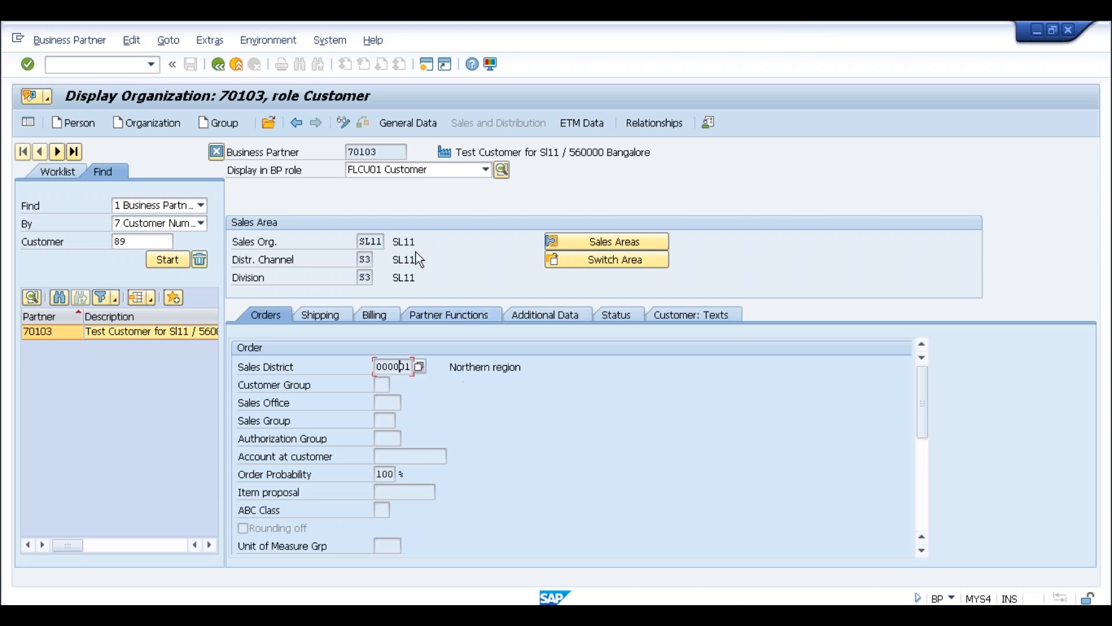
left_click(376, 242)
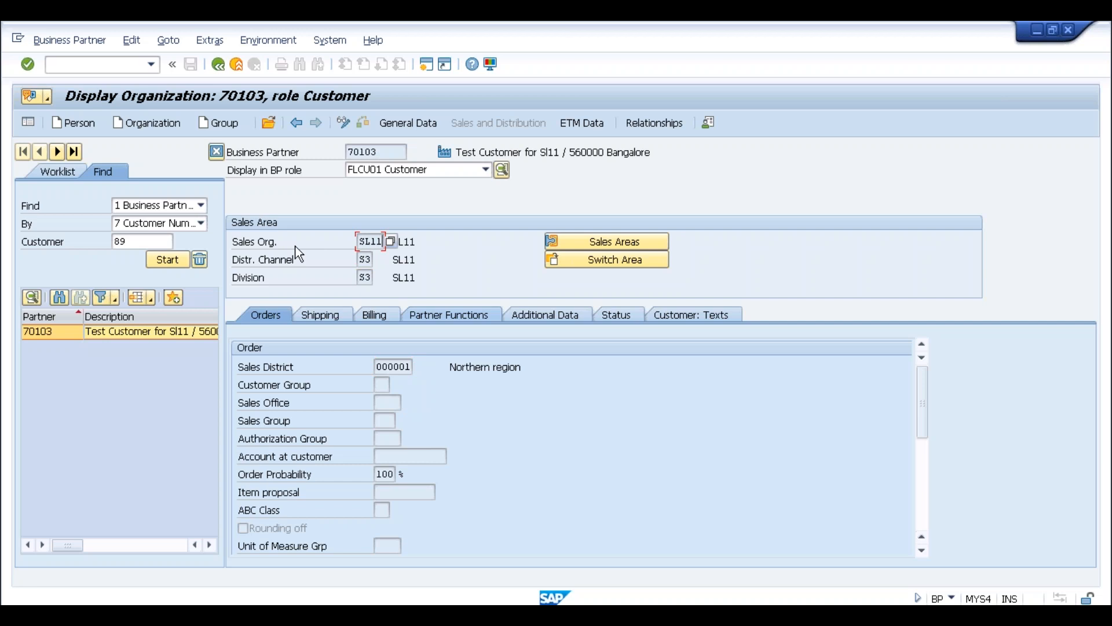
left_click(373, 152)
left_click(364, 244)
left_click(377, 152)
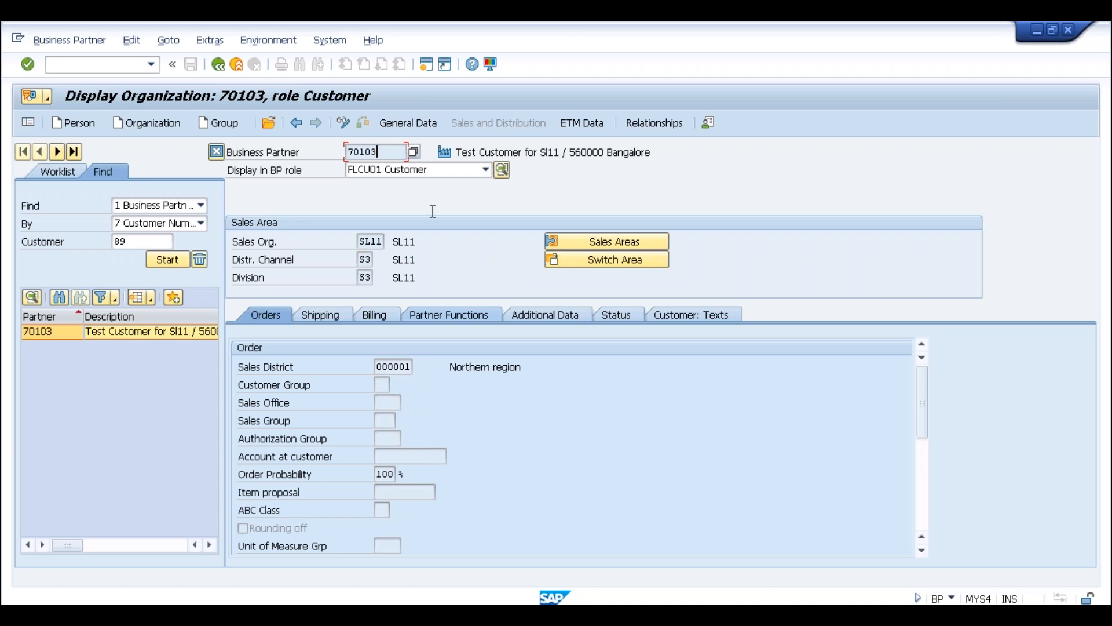
left_click(611, 243)
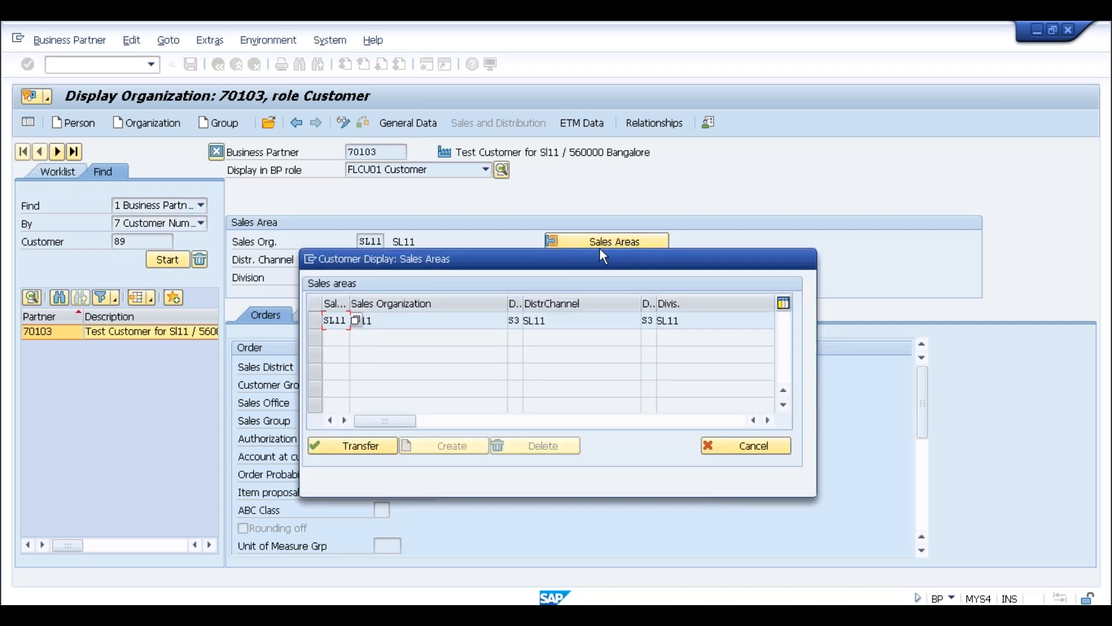
left_click(767, 450)
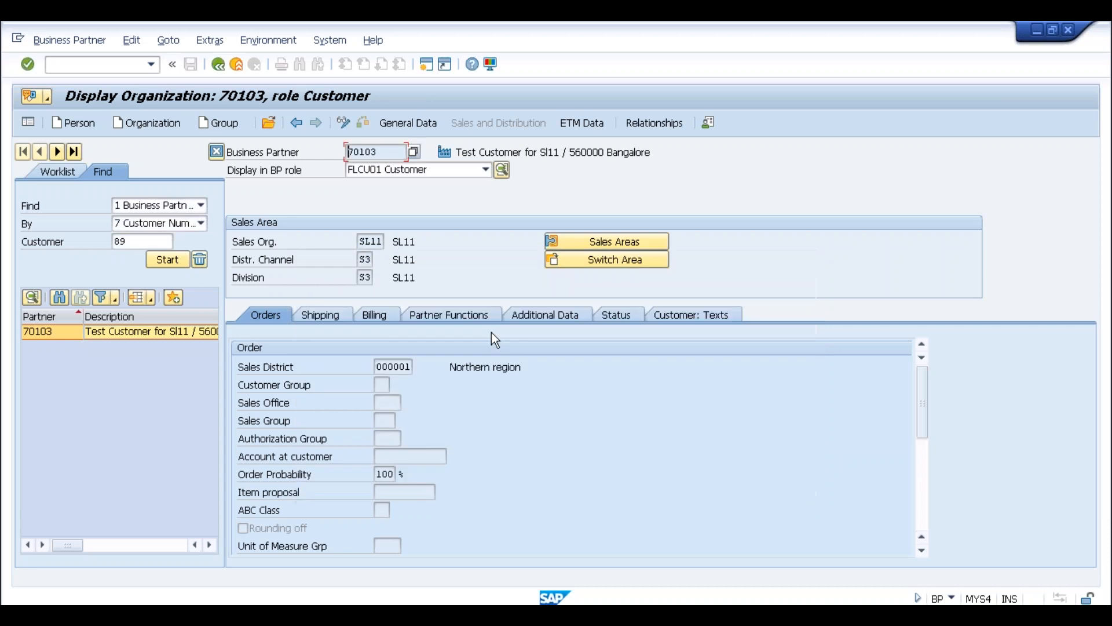
left_click(342, 124)
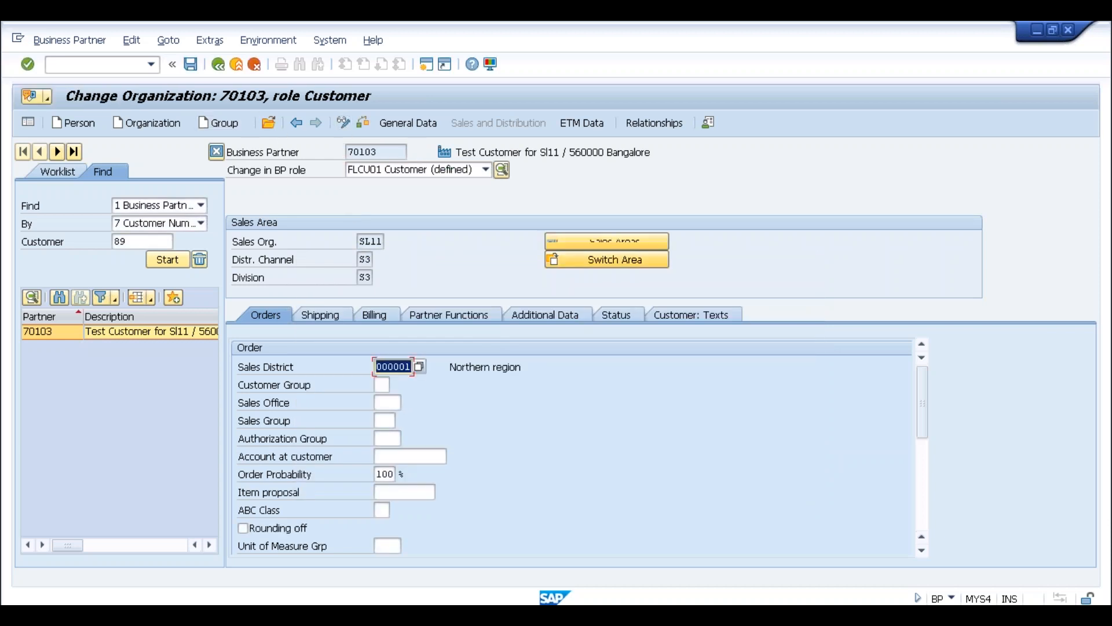
Step: Add a new SL10 / S0 sales area row from the partner's Sales Areas list
left_click(616, 243)
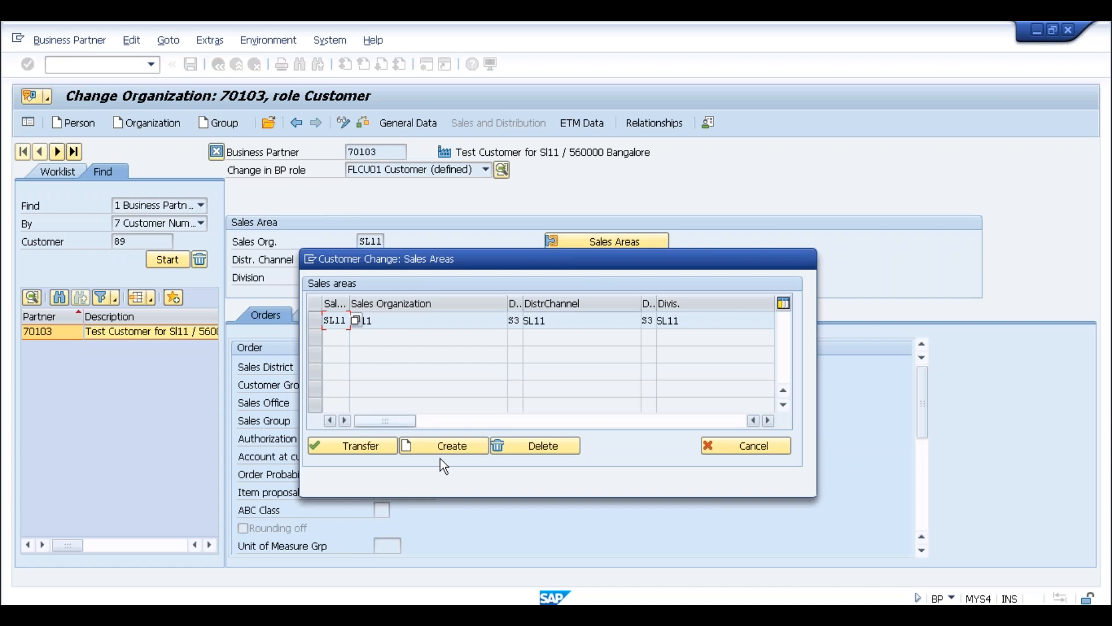
left_click(444, 453)
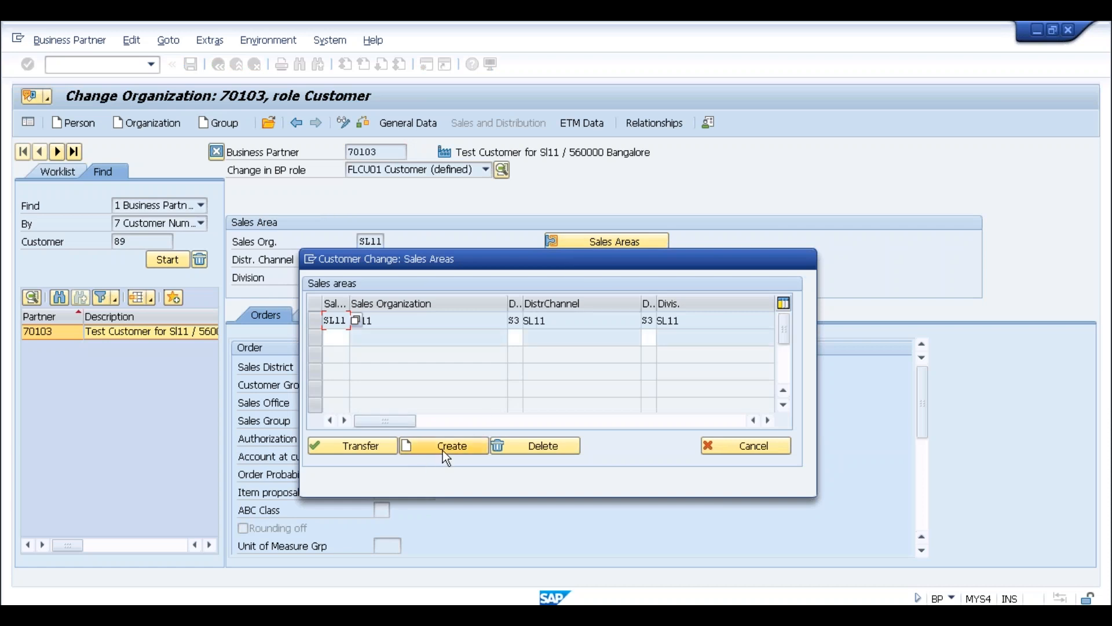
type("S110")
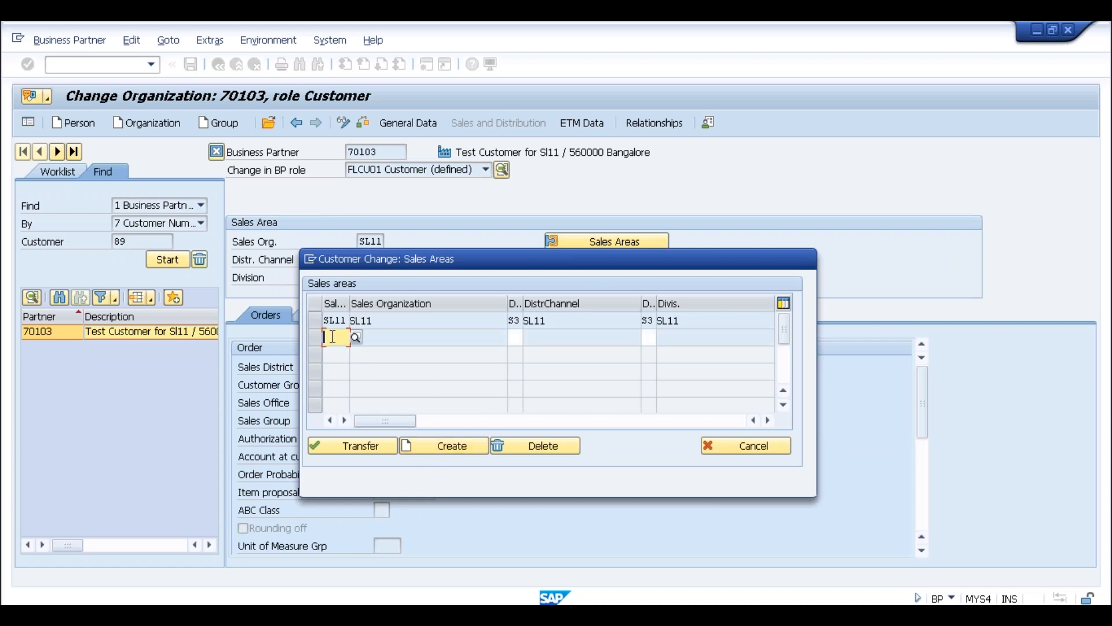
key("Tab")
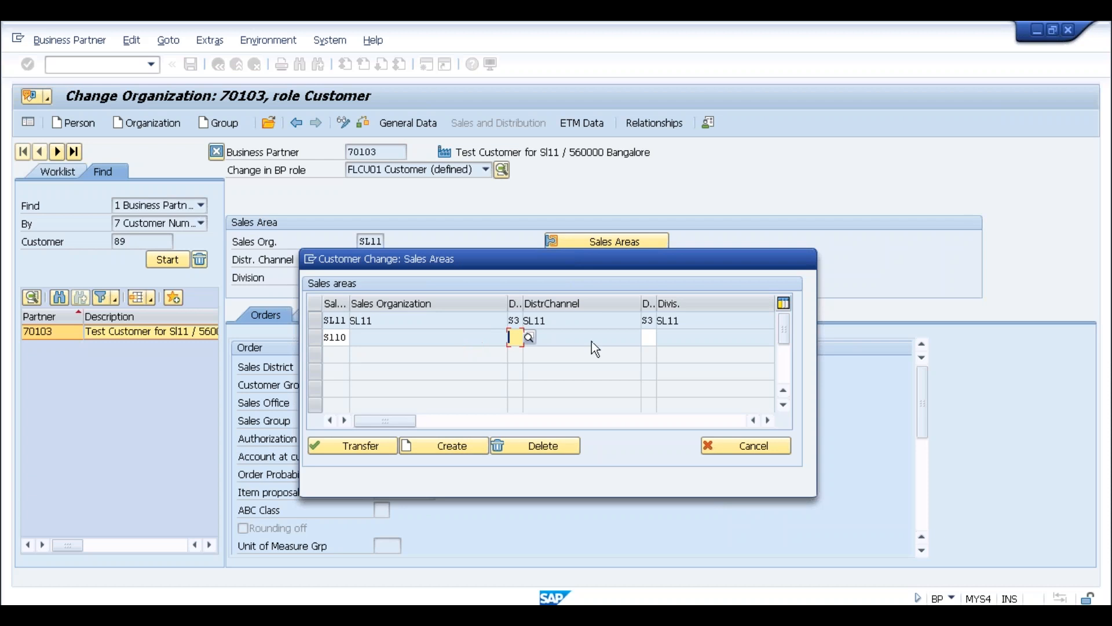
left_click(529, 337)
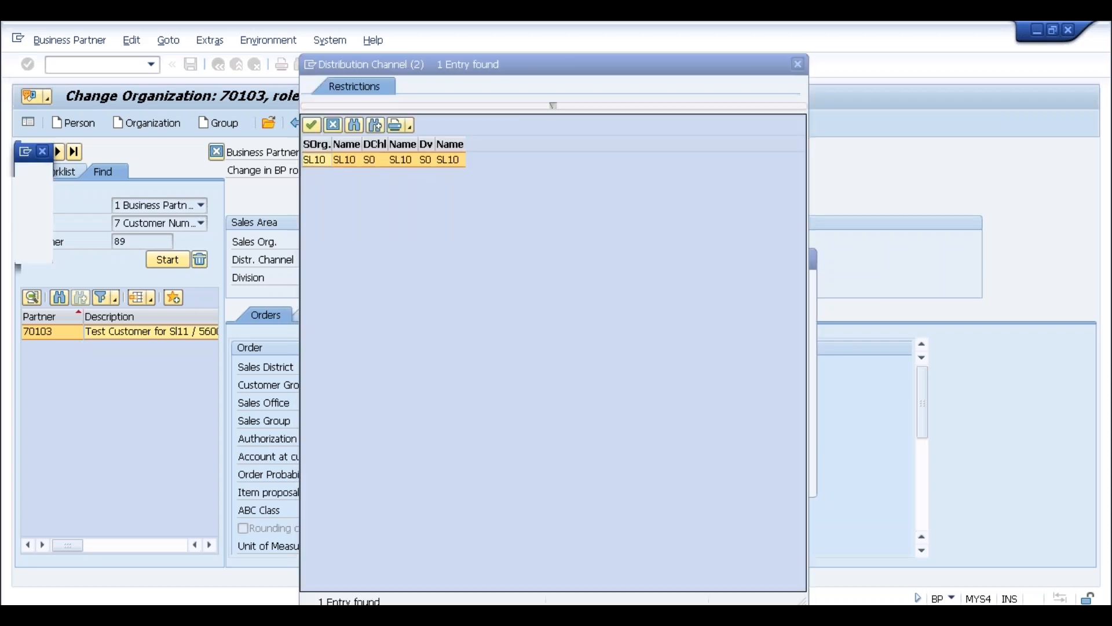
key("Return")
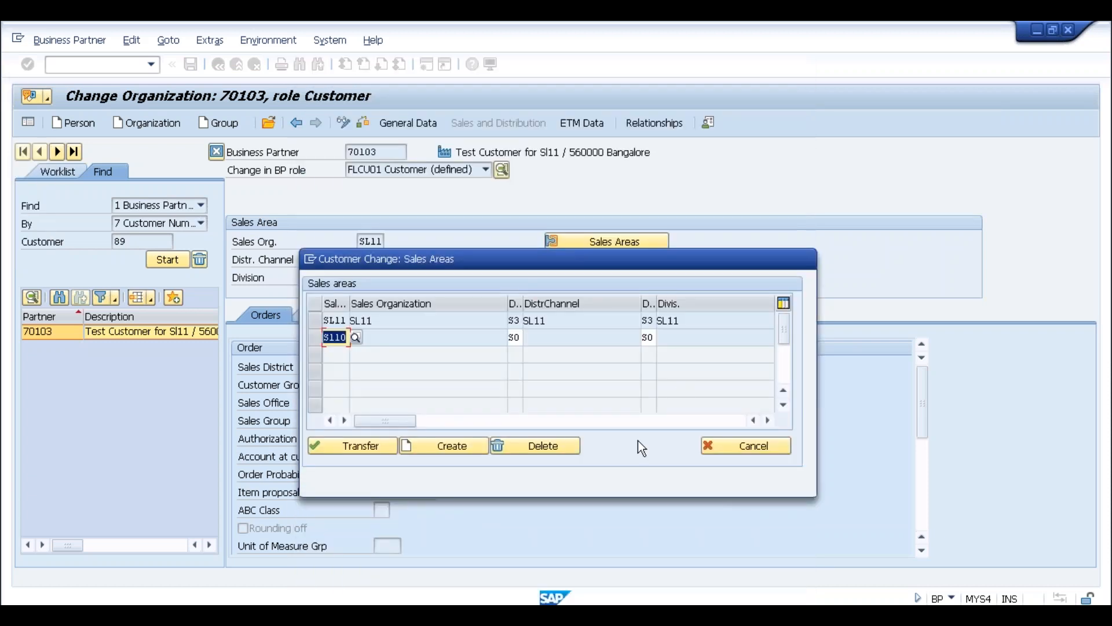
left_click(361, 448)
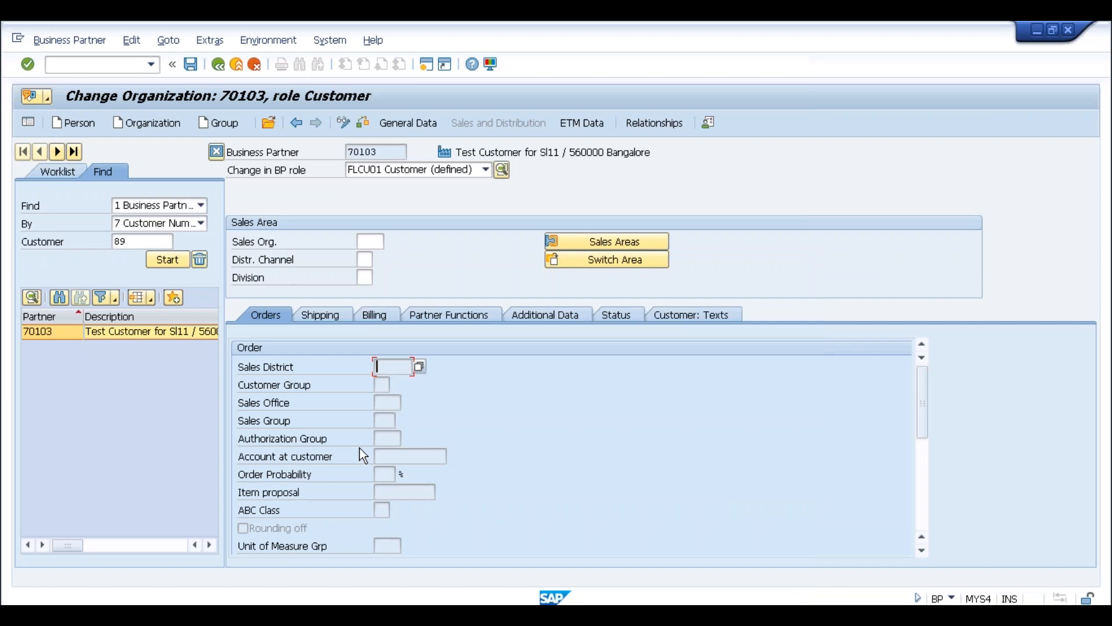
Step: Enter sales area SL10 / S1 / S1, which is rejected as nonexistent
left_click(369, 243)
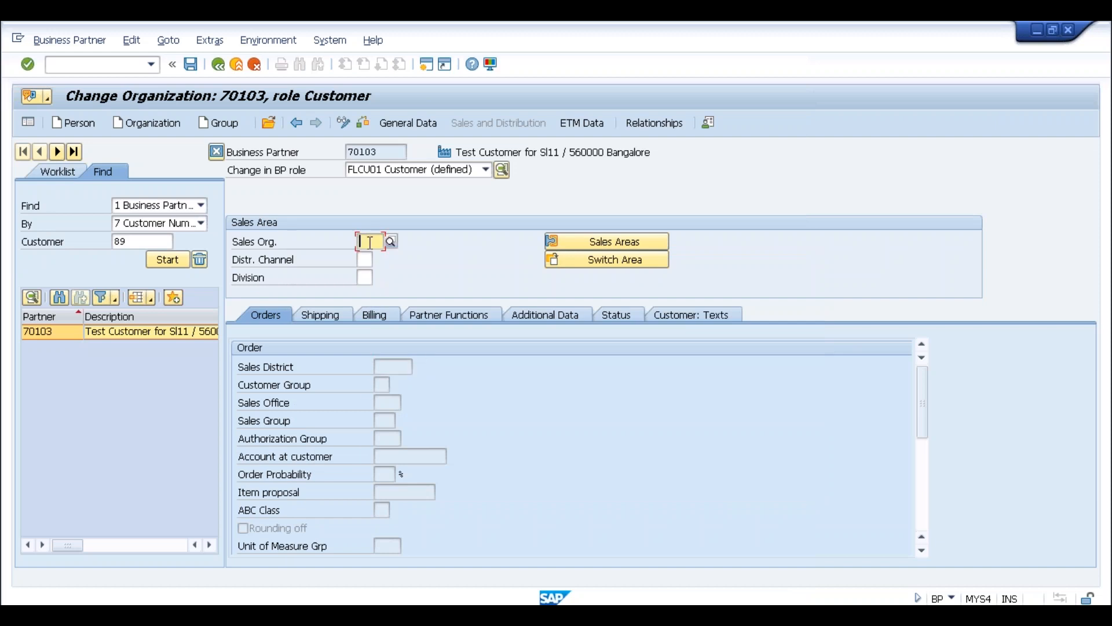
type("S110")
key("Tab")
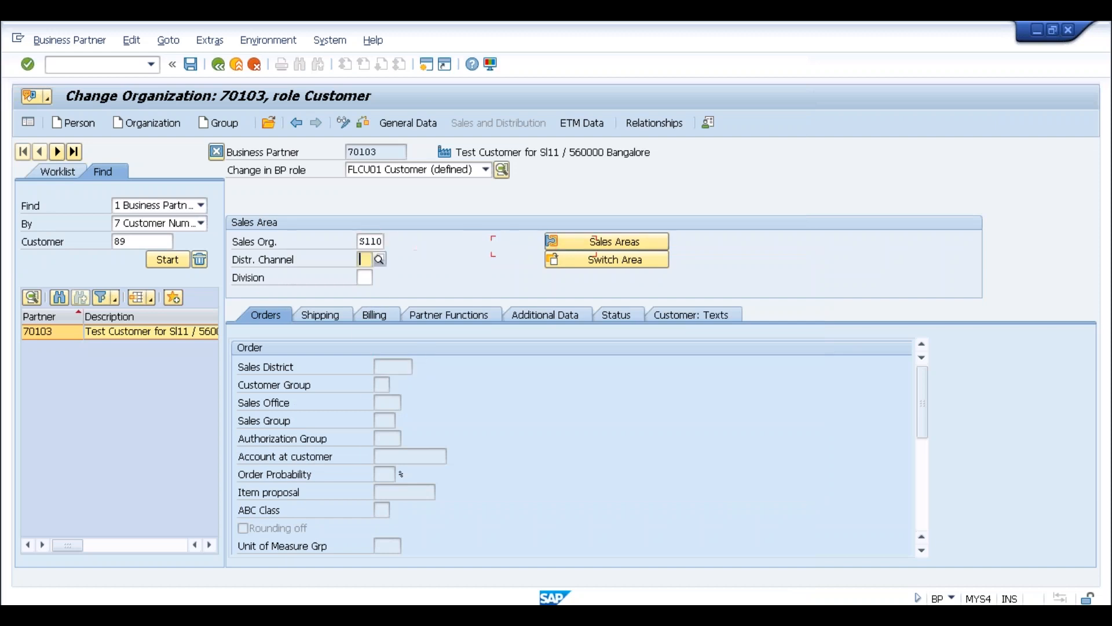
type("S")
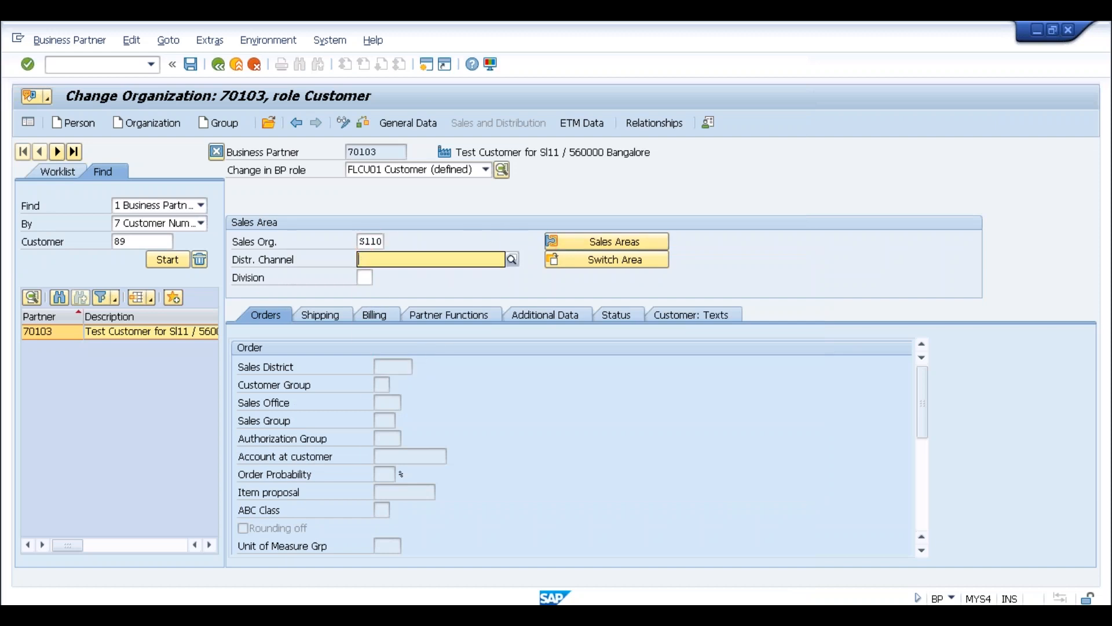
type("1")
left_click(427, 259)
key("Tab")
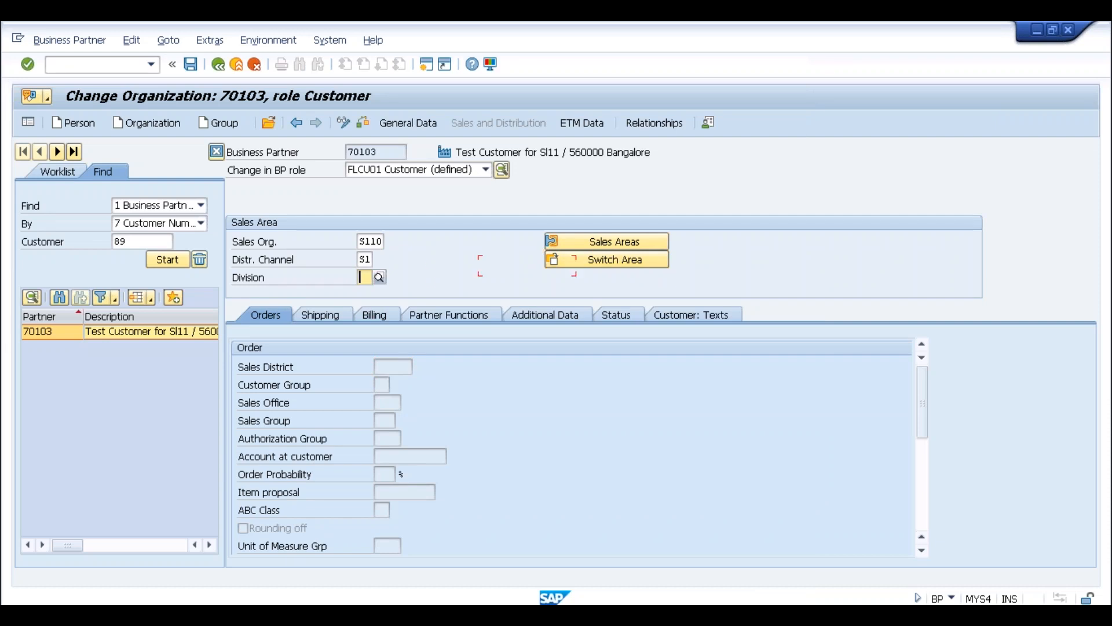
type("S1")
key("Return")
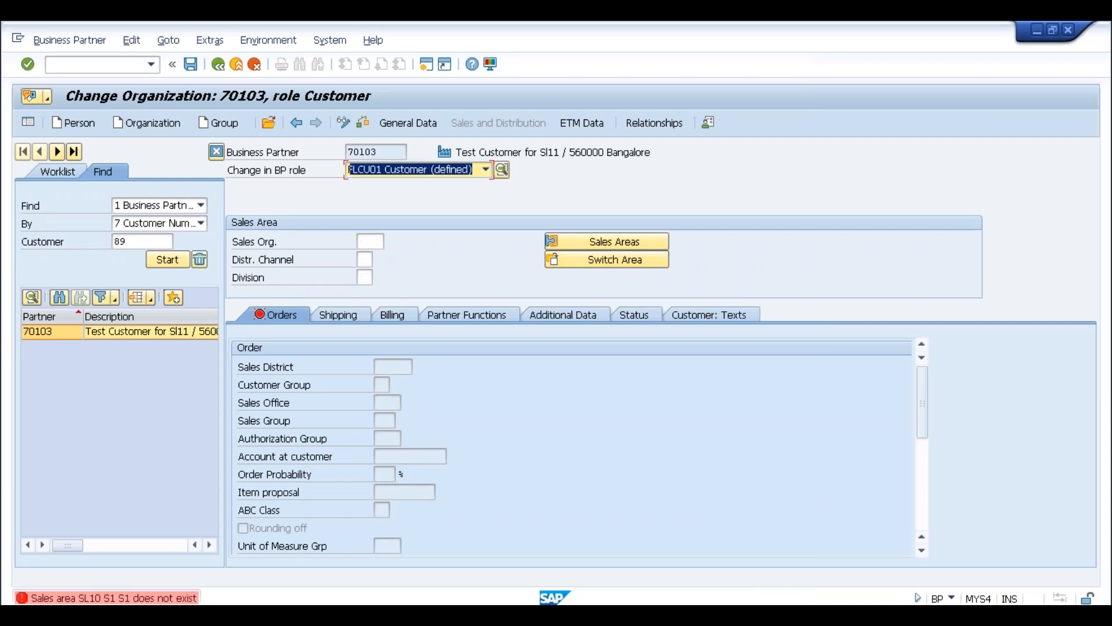
Step: Select and transfer sales area SL10 / S0 / S0 from the Sales Areas list
left_click(371, 241)
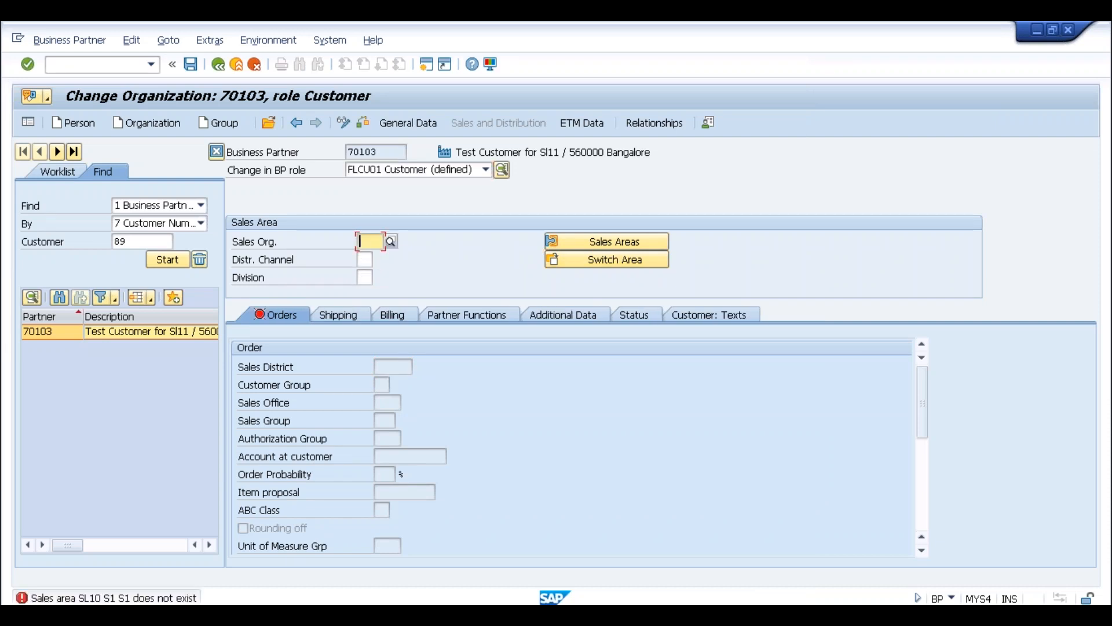
left_click(600, 242)
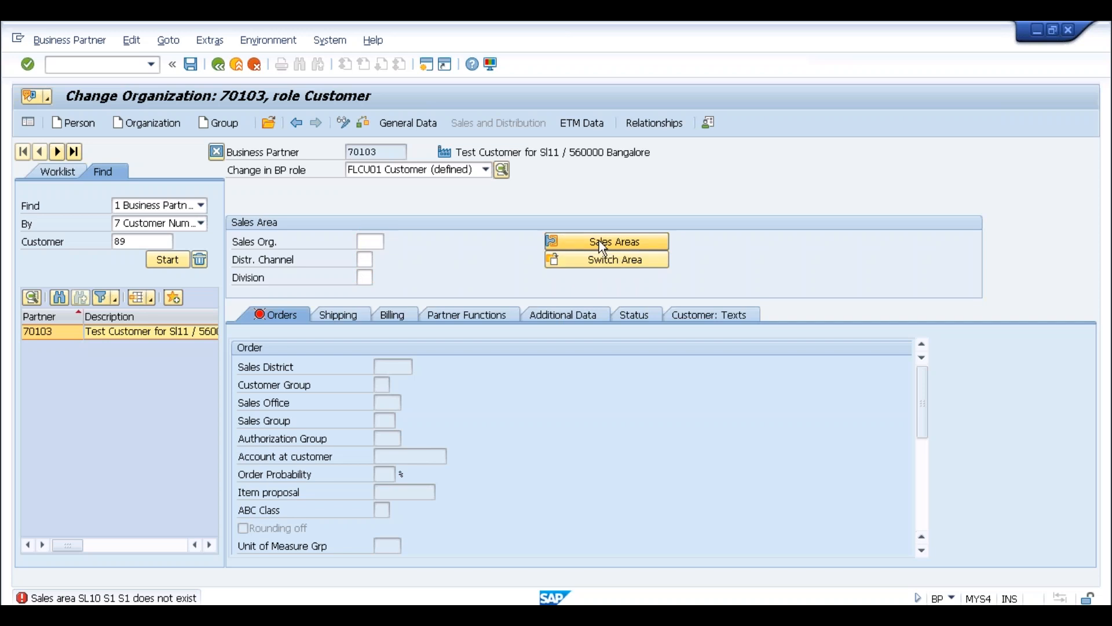
left_click(600, 242)
left_click(324, 338)
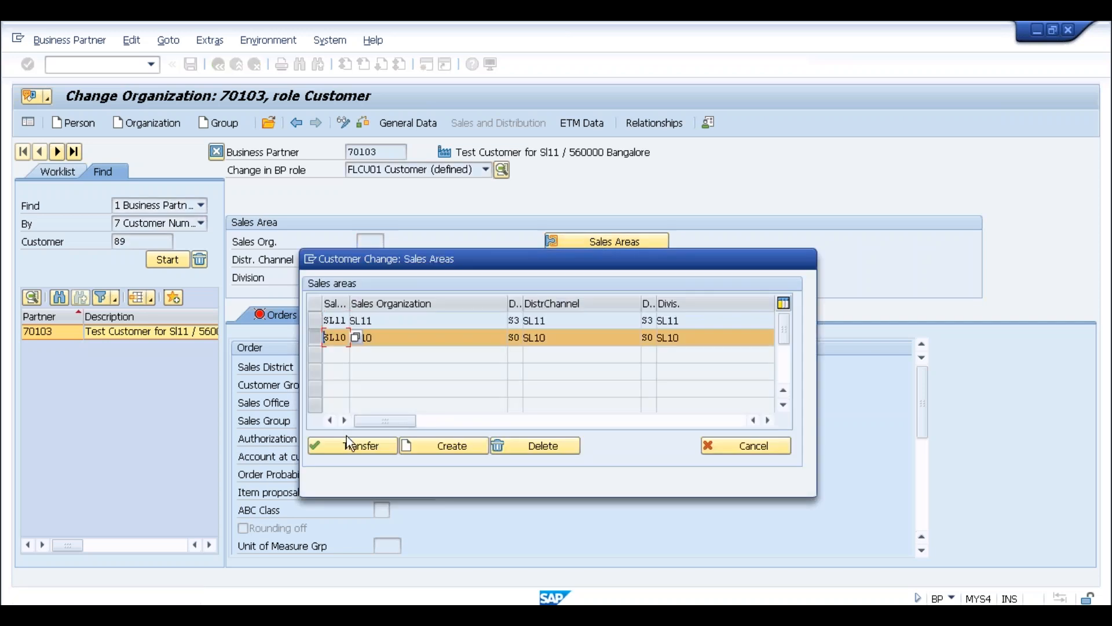
left_click(346, 439)
left_click(603, 241)
left_click(604, 260)
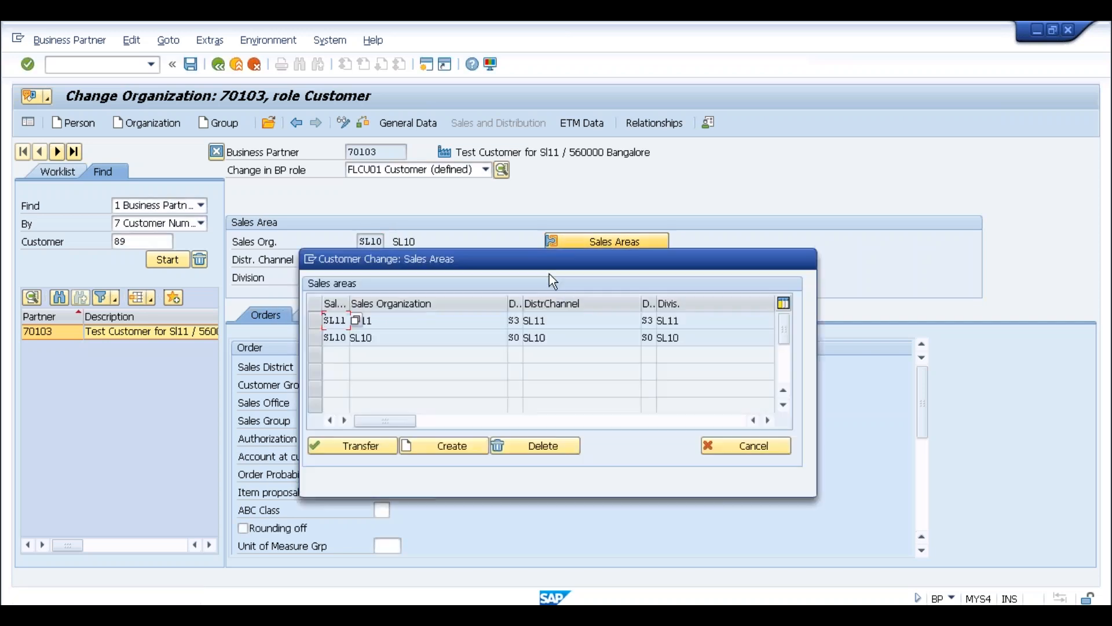
left_click(314, 337)
left_click(354, 441)
Step: Set price group 01 in the order data and try to save
left_click(395, 369)
left_click(383, 386)
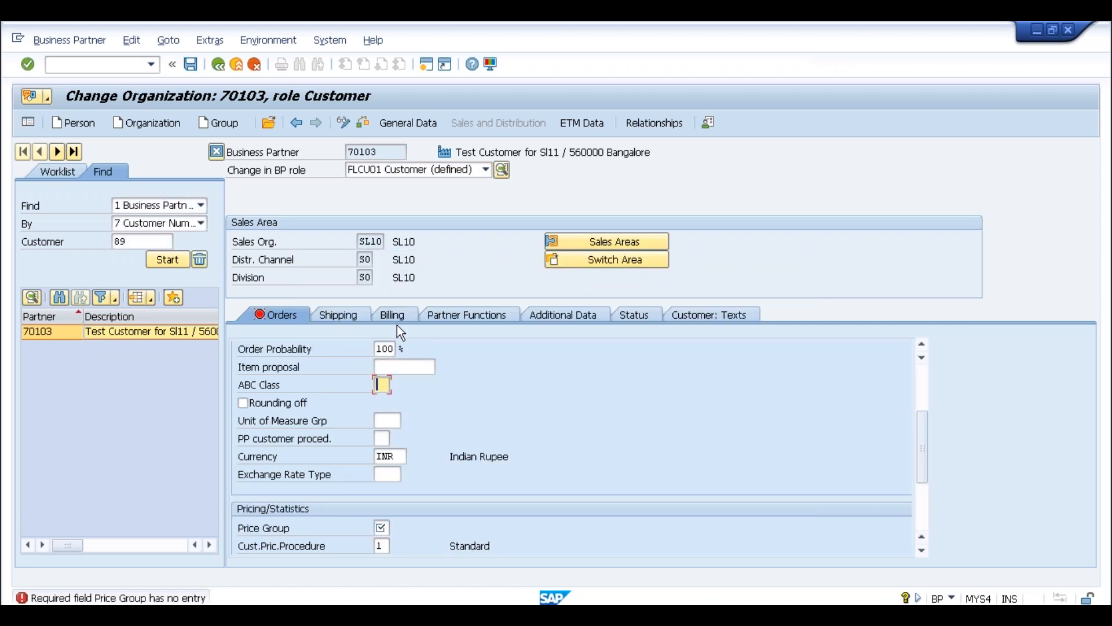
left_click(383, 527)
left_click(393, 543)
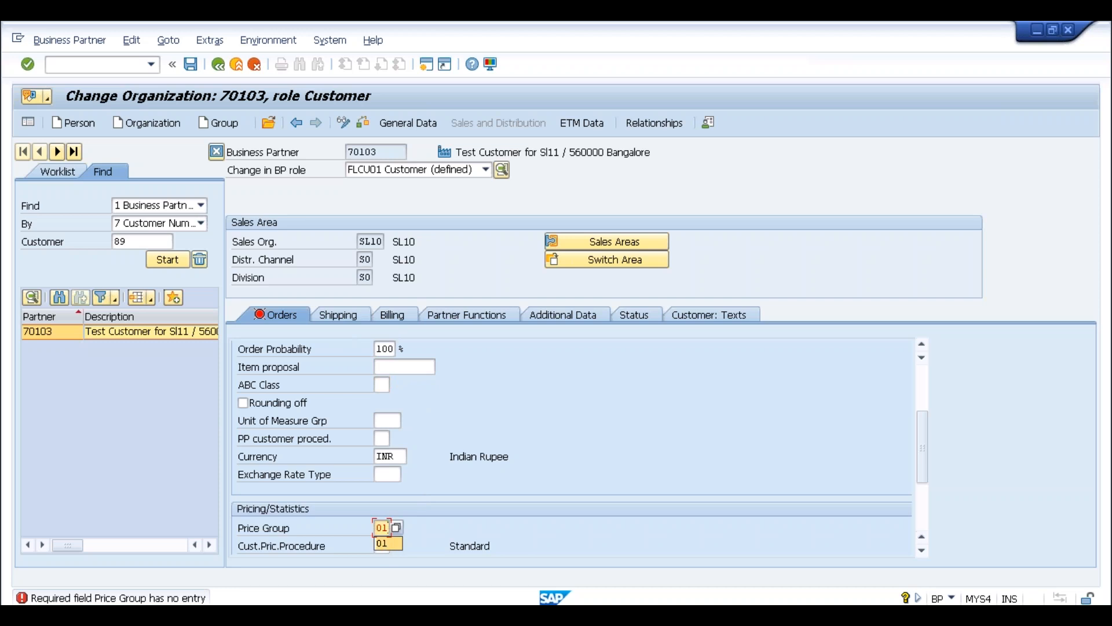
left_click(191, 65)
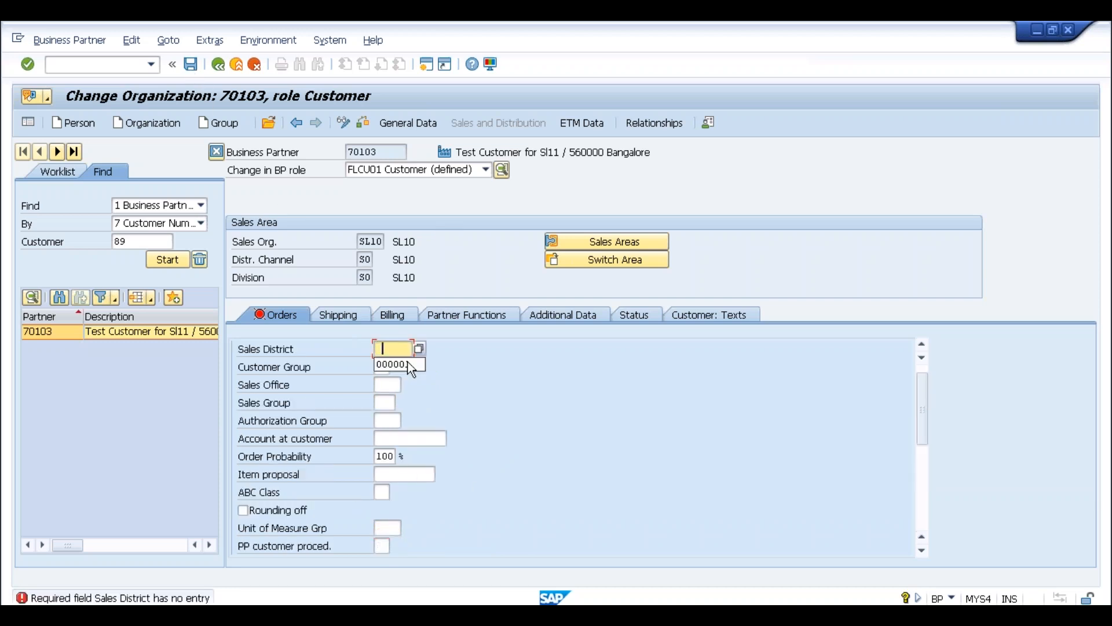
Step: Fill the required sales district and delivery priority 01, review billing data, and save
left_click(398, 363)
left_click(357, 317)
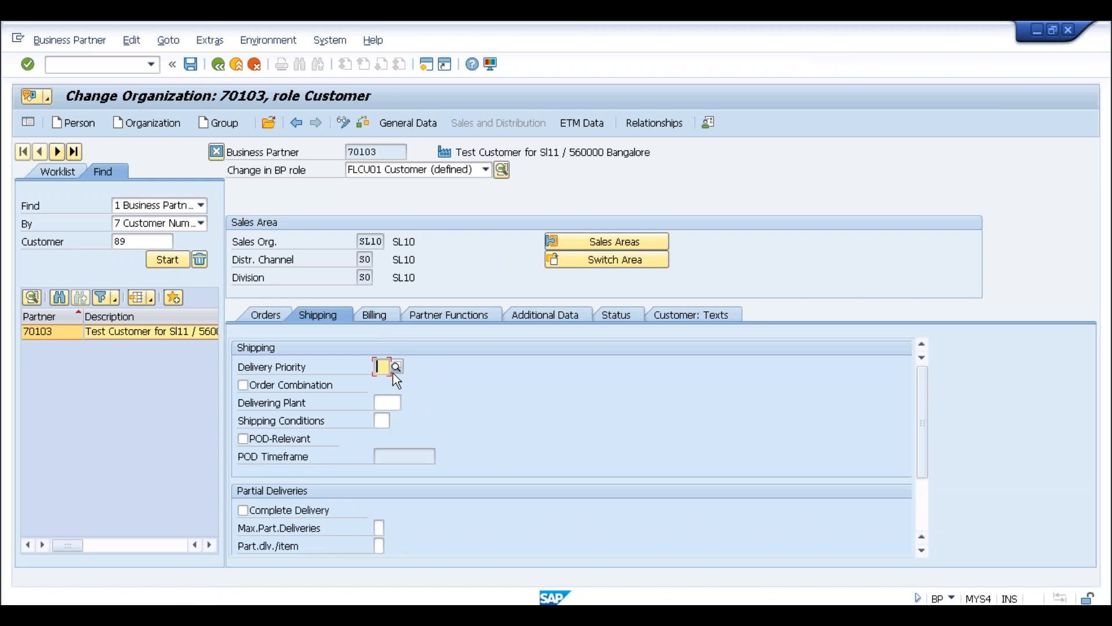
key("Return")
scroll(423, 458, "down", 1)
scroll(424, 459, "down", 1)
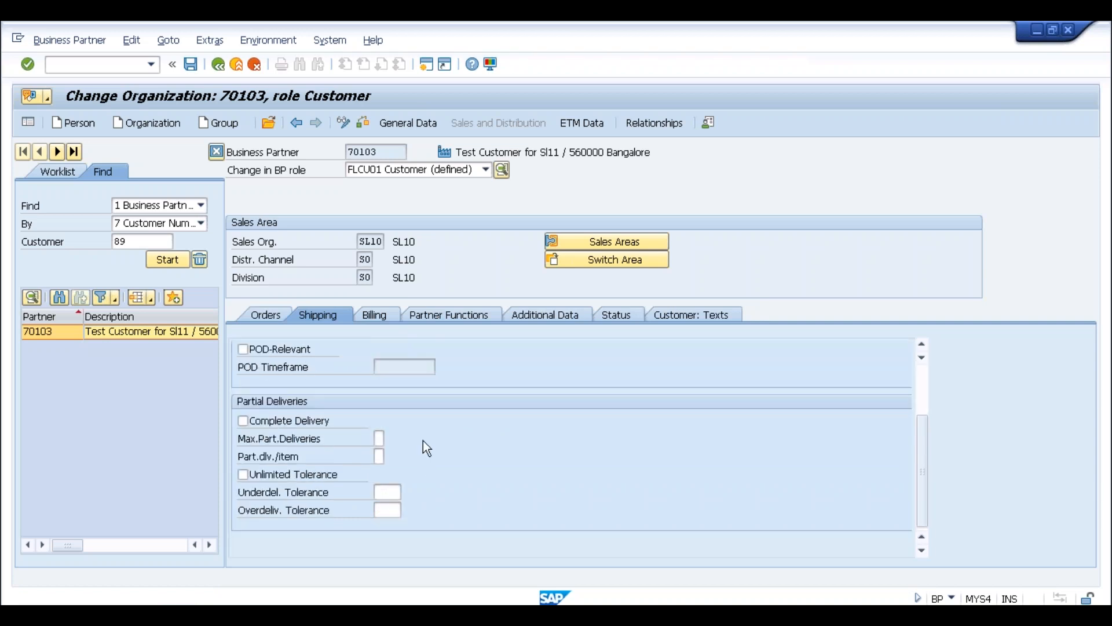
left_click(380, 315)
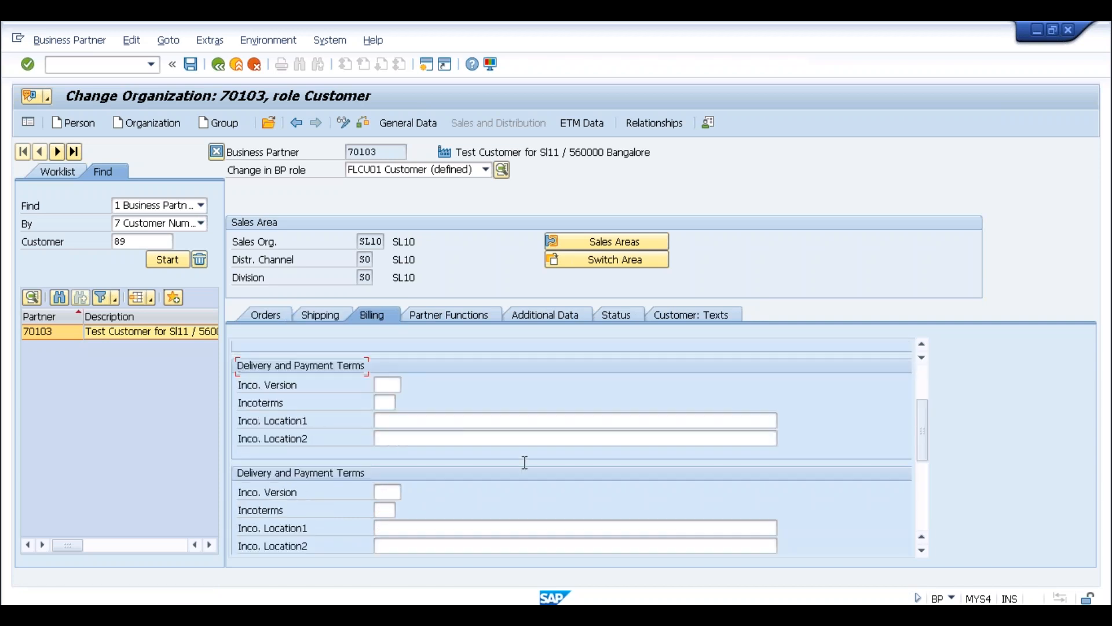
scroll(551, 463, "down", 3)
scroll(579, 481, "down", 2)
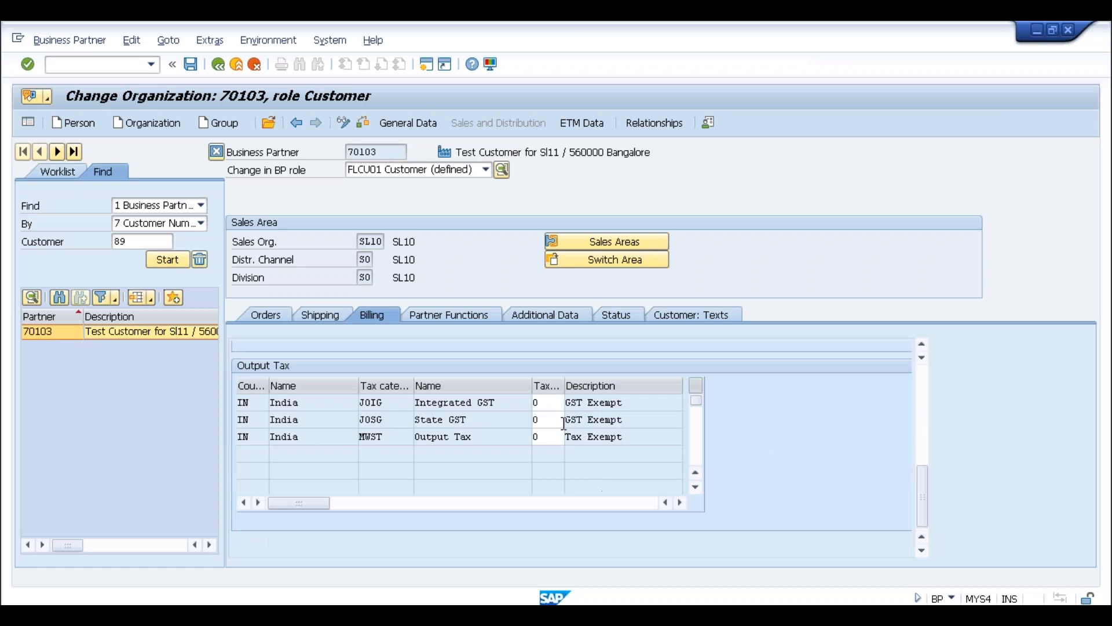
left_click(191, 64)
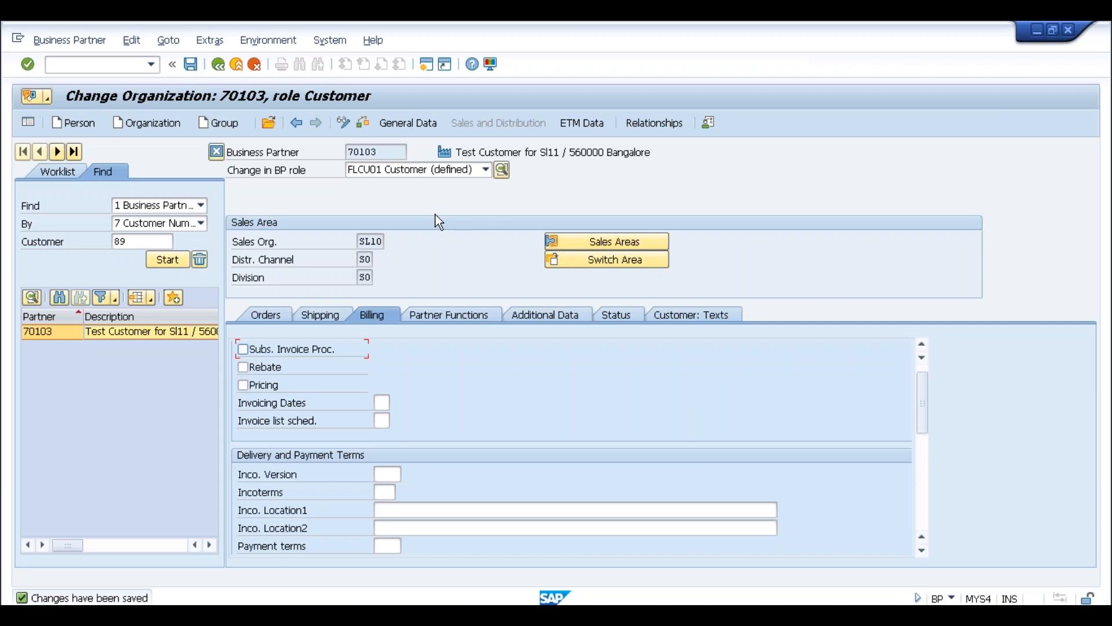
left_click(439, 170)
Step: Switch partner 70103 to the FLCU00 FI Customer role's company code data
left_click(486, 186)
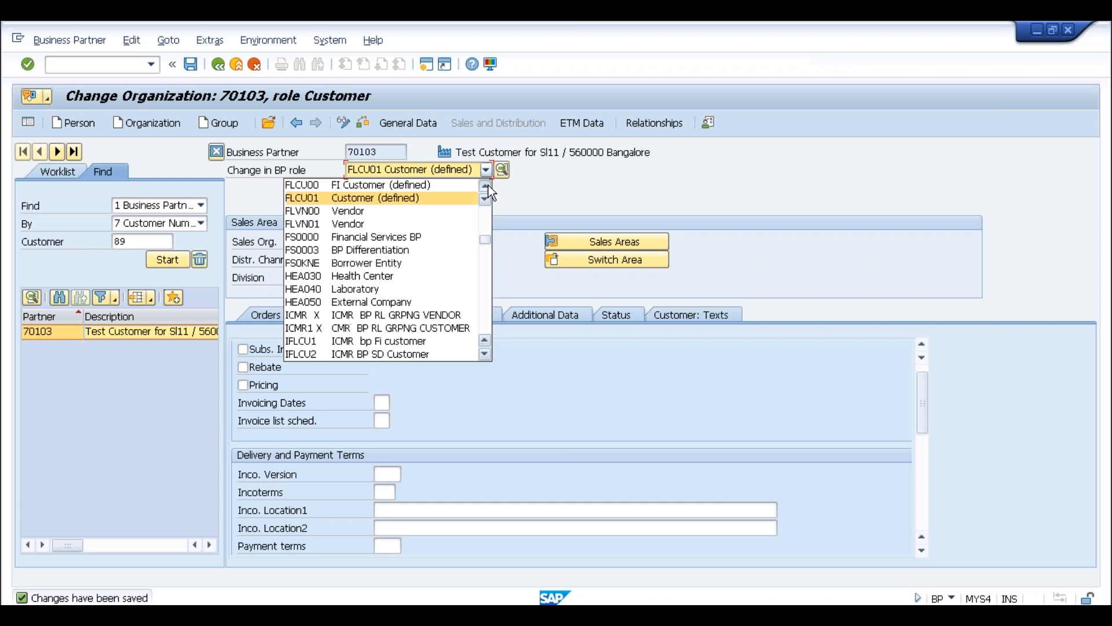
left_click(444, 184)
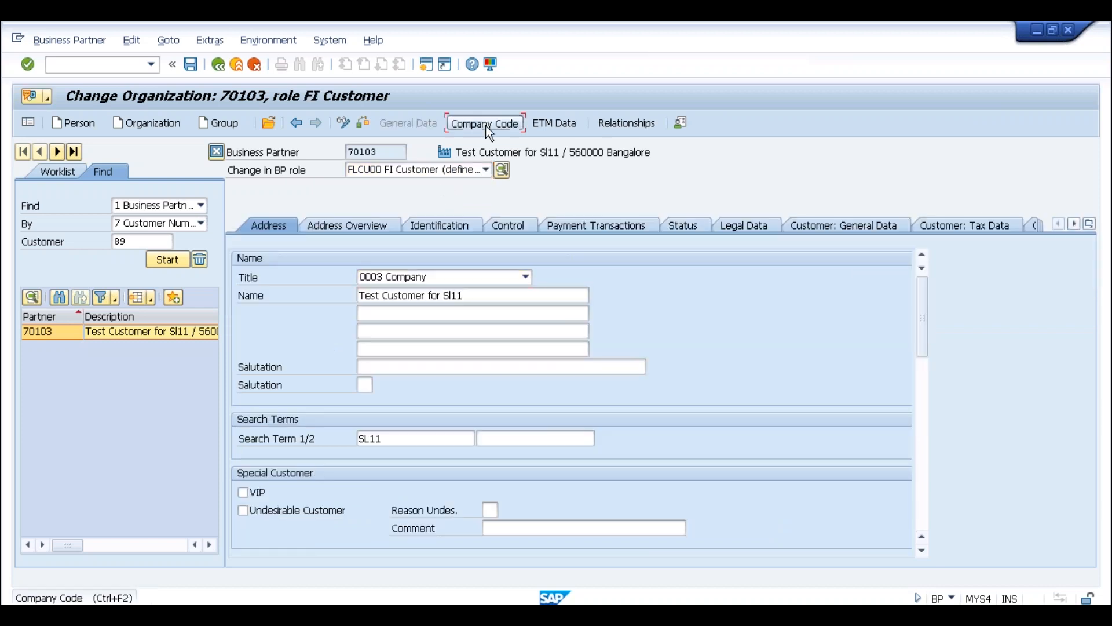
left_click(485, 124)
Step: Create company code SL10, mark it as a customer company code, and adopt it
left_click(587, 242)
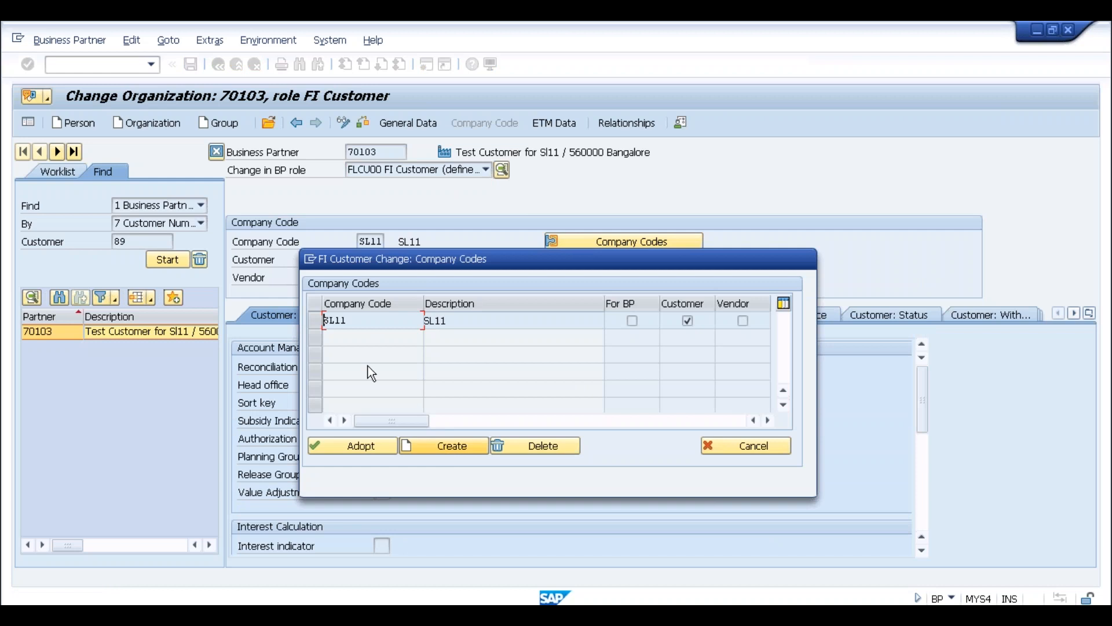
left_click(449, 449)
left_click(348, 337)
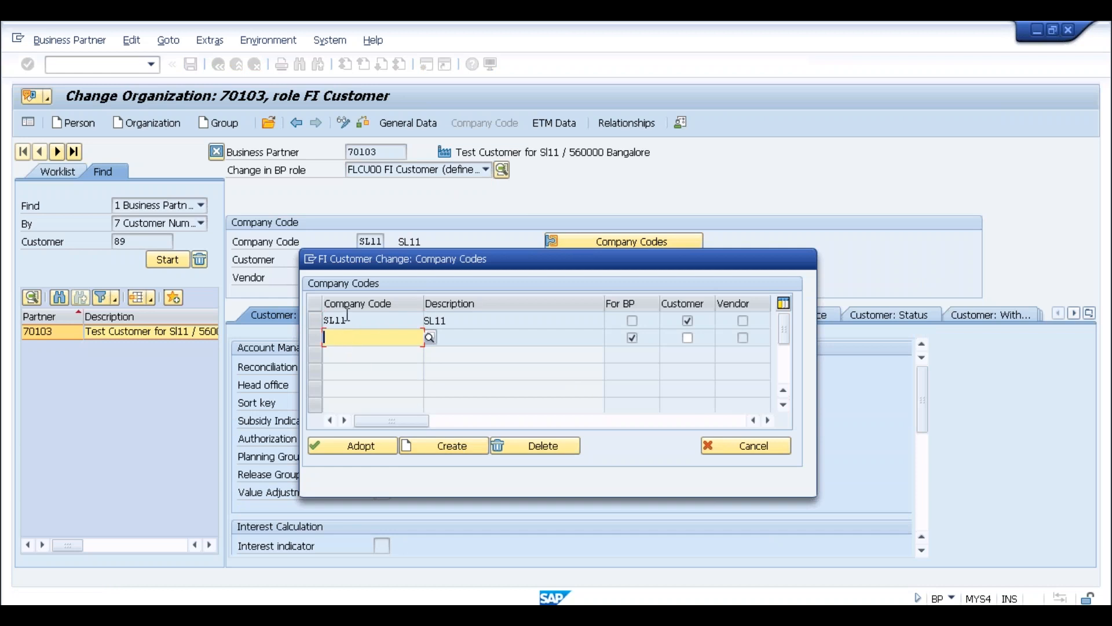
type("SL10")
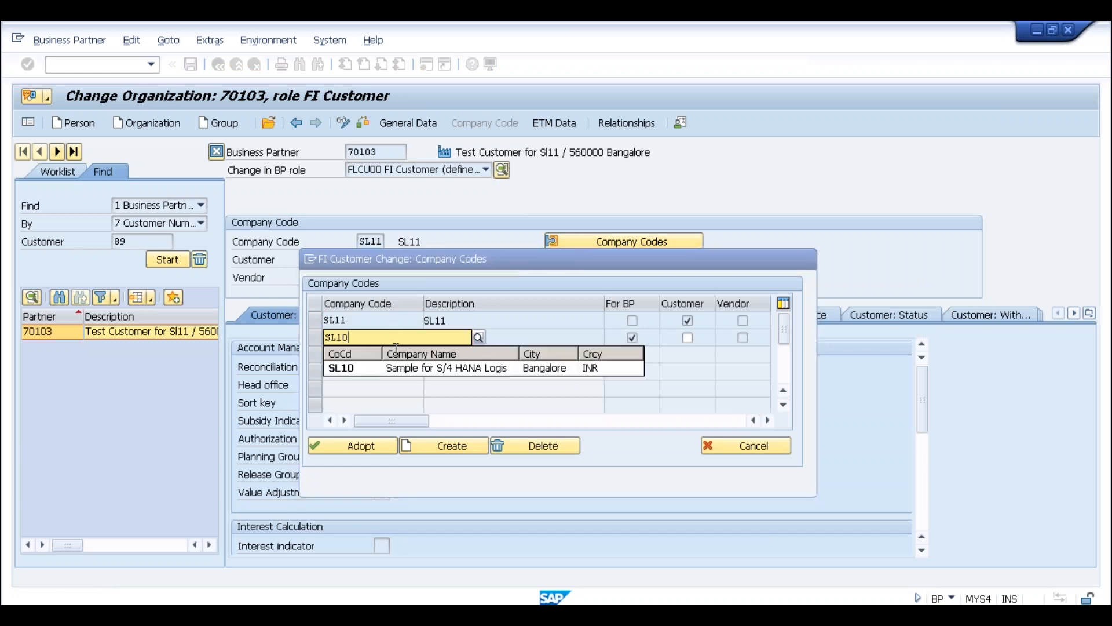
left_click(349, 369)
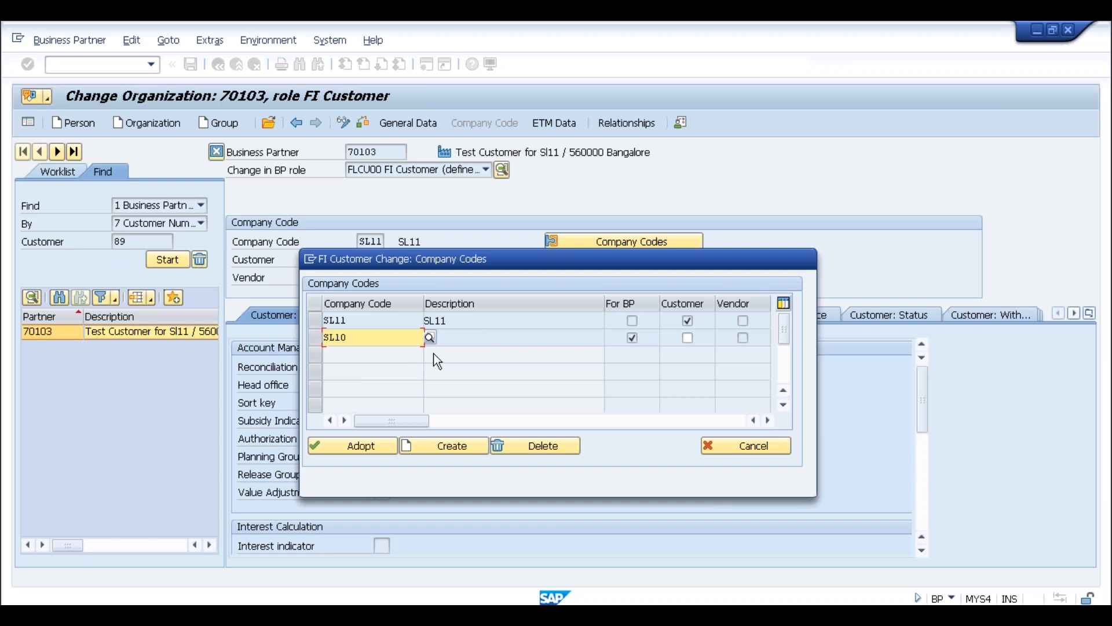
left_click(688, 338)
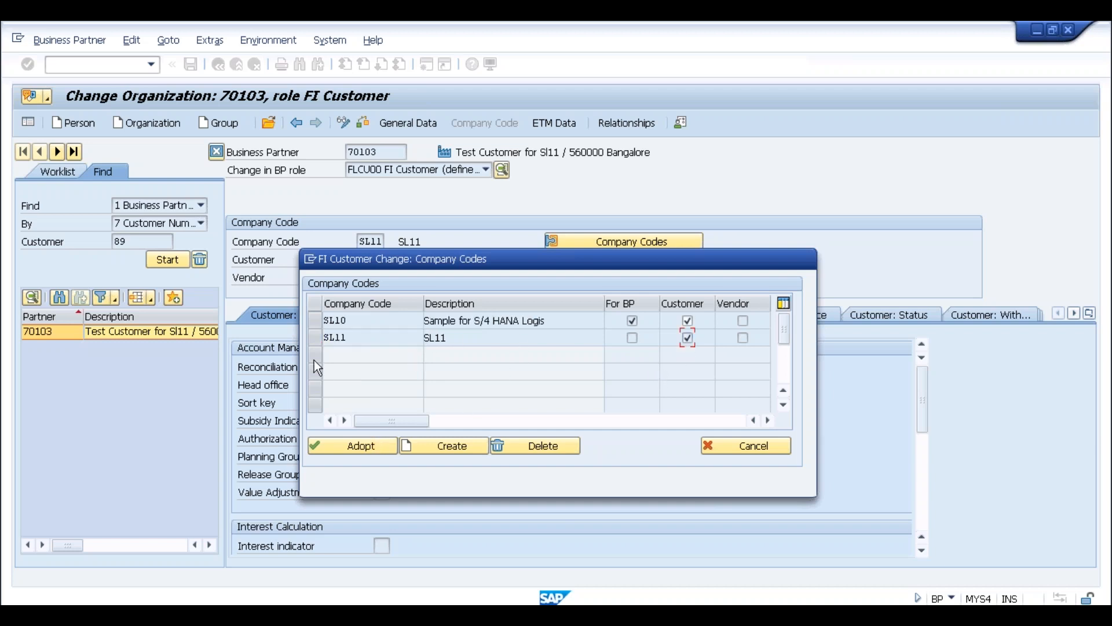
left_click(314, 339)
left_click(339, 445)
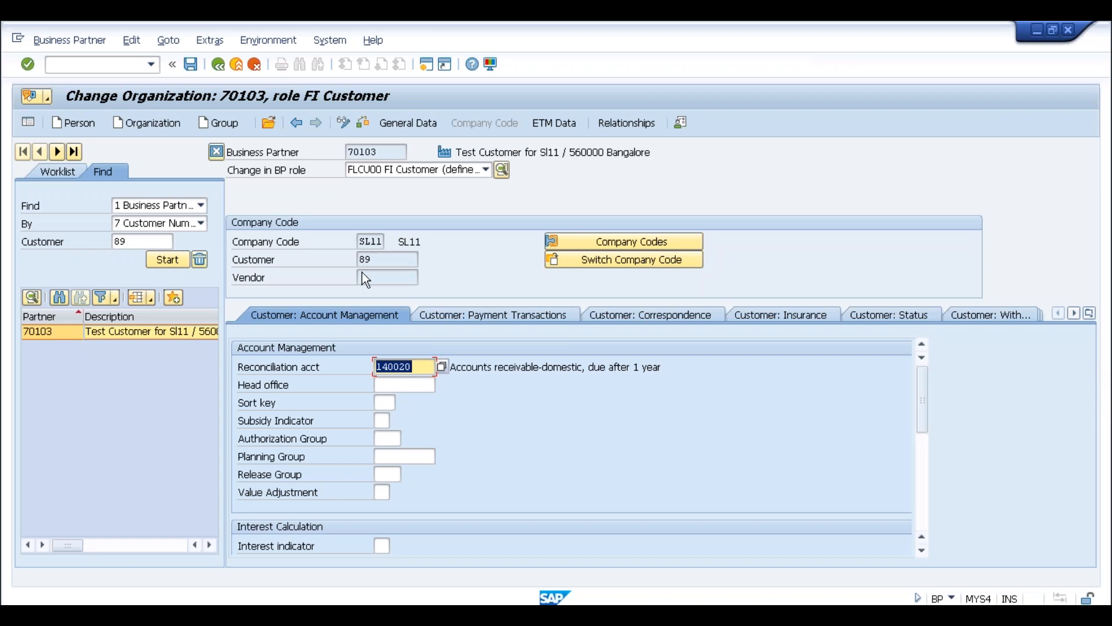
Step: Point out partner number 70103 and its SL11 customer number 89
left_click(375, 257)
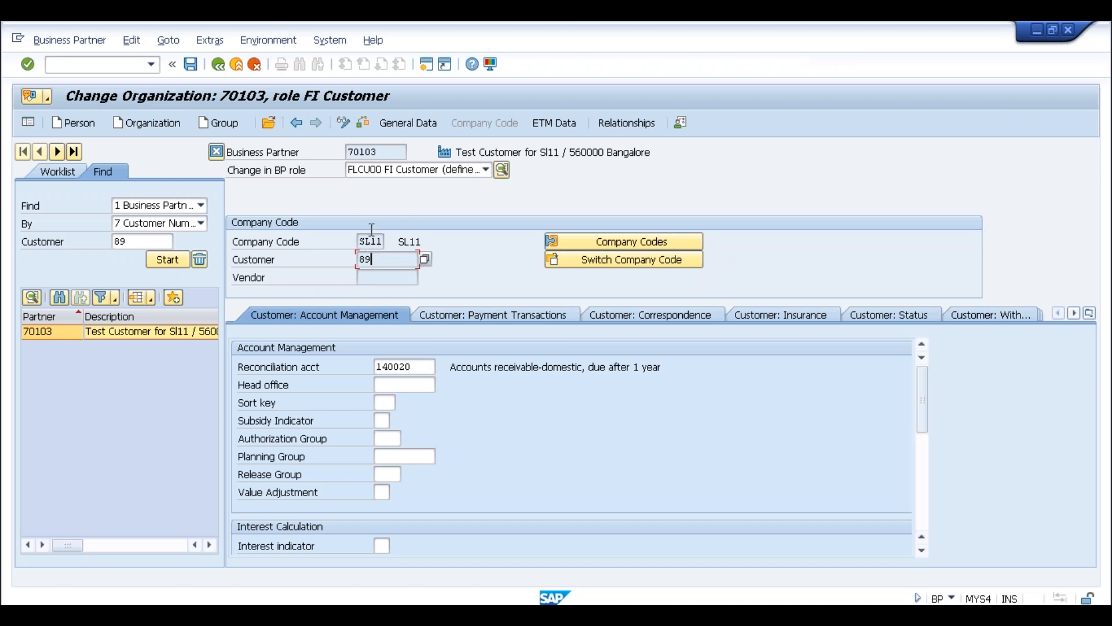
left_click(376, 152)
left_click(375, 260)
left_click(388, 154)
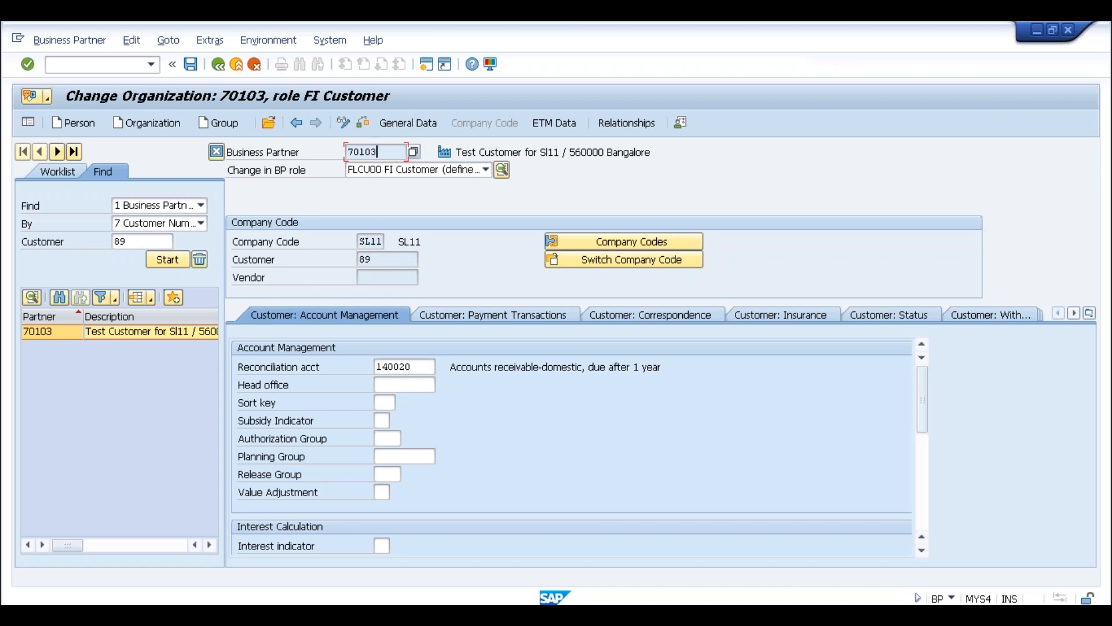
left_click(379, 259)
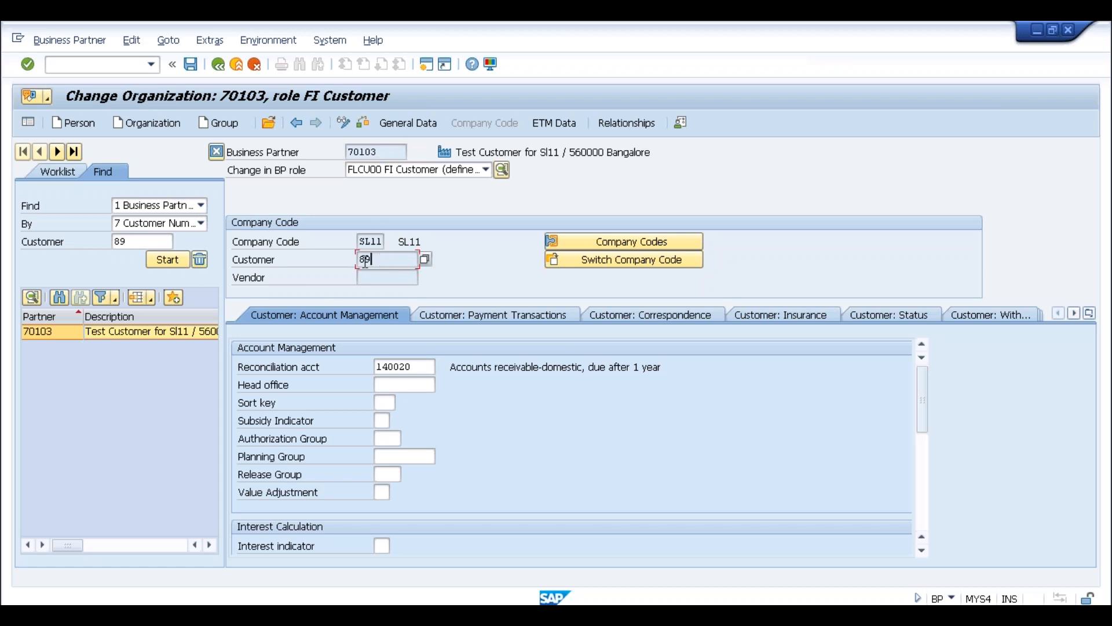
left_click(393, 259)
left_click(382, 152)
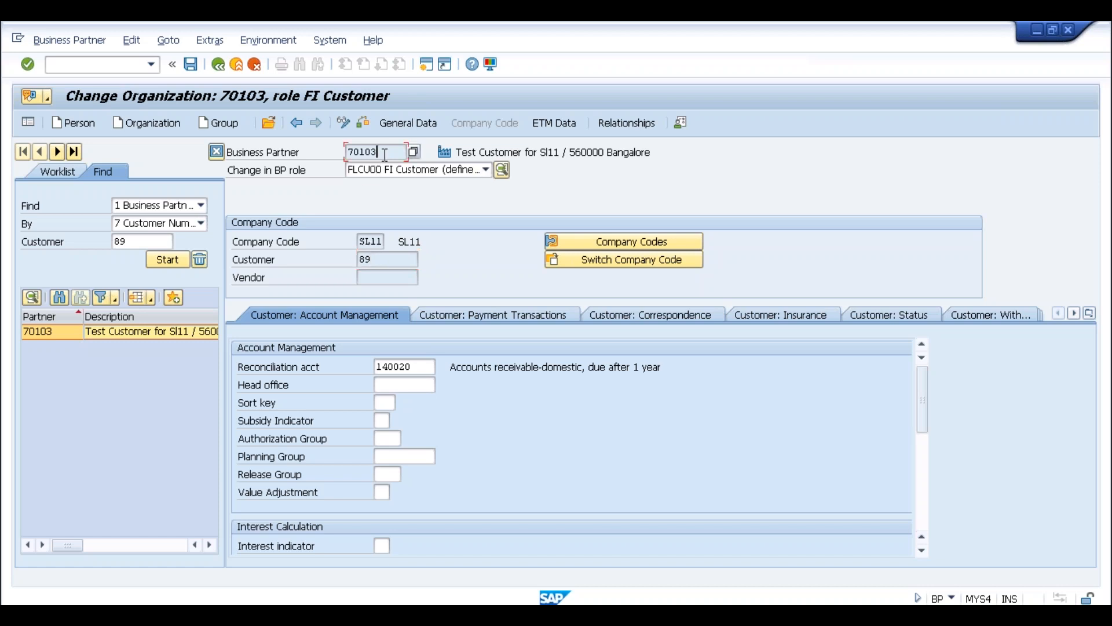
Step: Open SE16N in a new session and load table BUT000
left_click(425, 65)
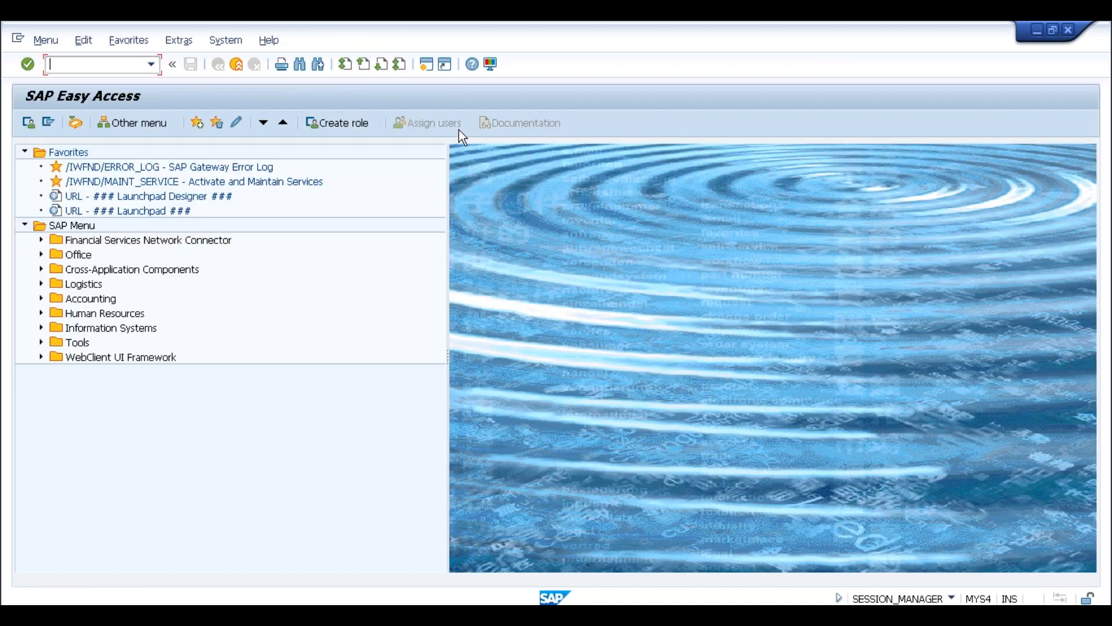
type("sea")
key("BackSpace")
type("16n")
key("Return")
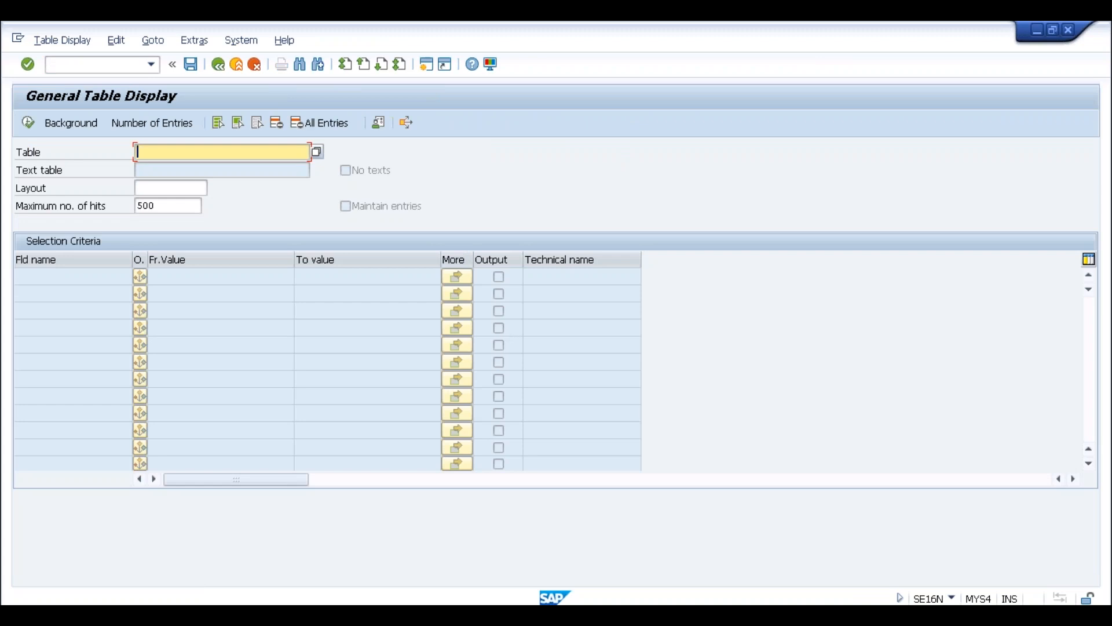
type("but000")
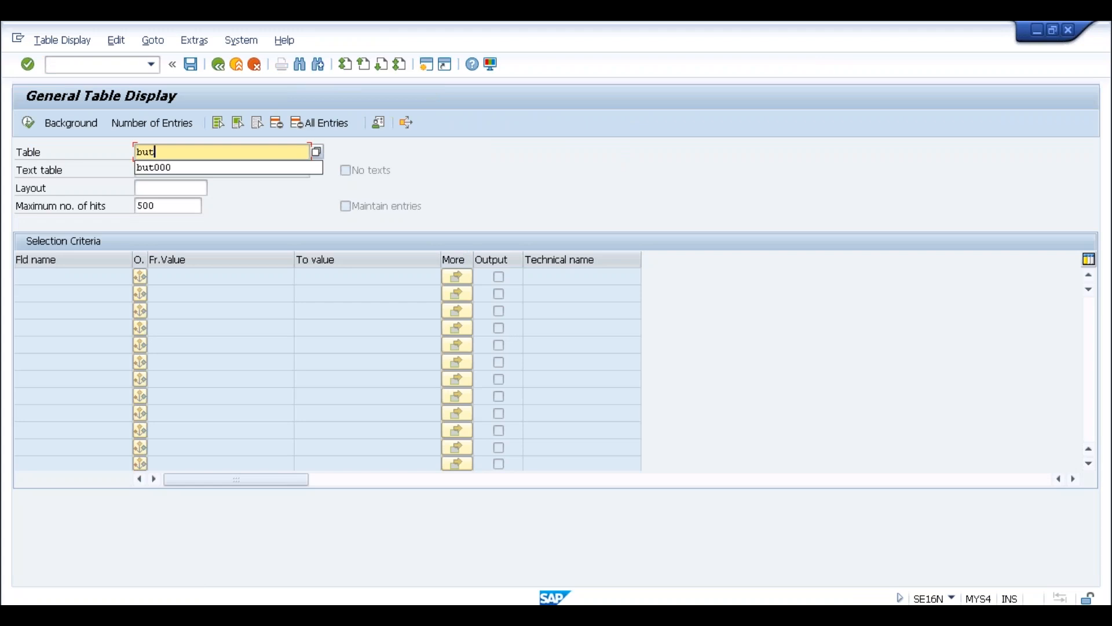
key("Return")
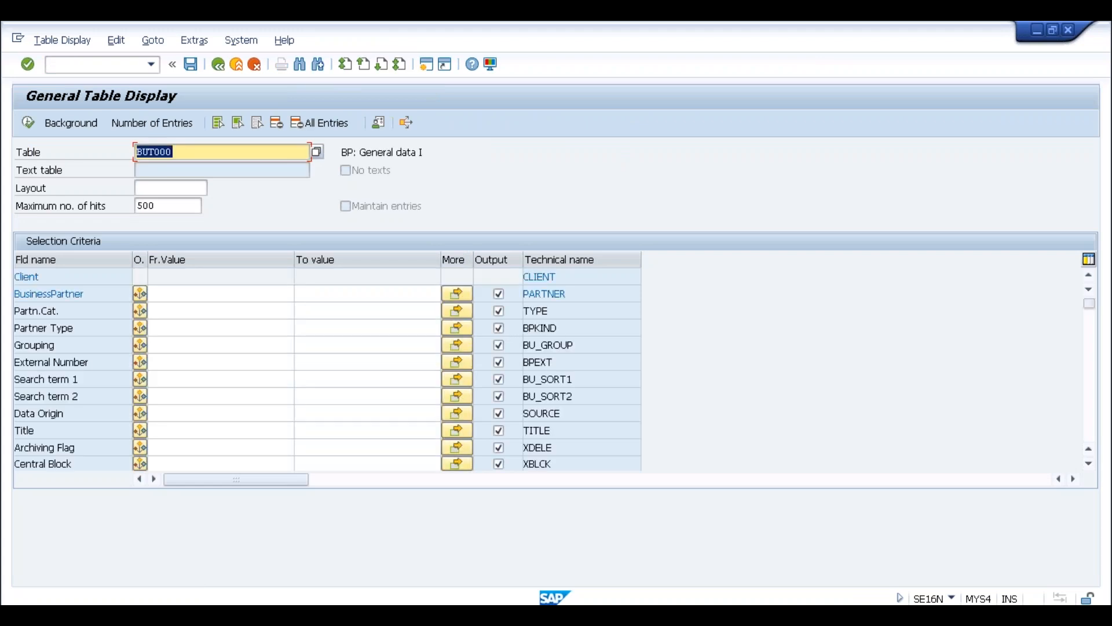
Step: Copy partner number 70103 into the BusinessPartner filter and execute the query
left_click(184, 299)
key("alt+Tab")
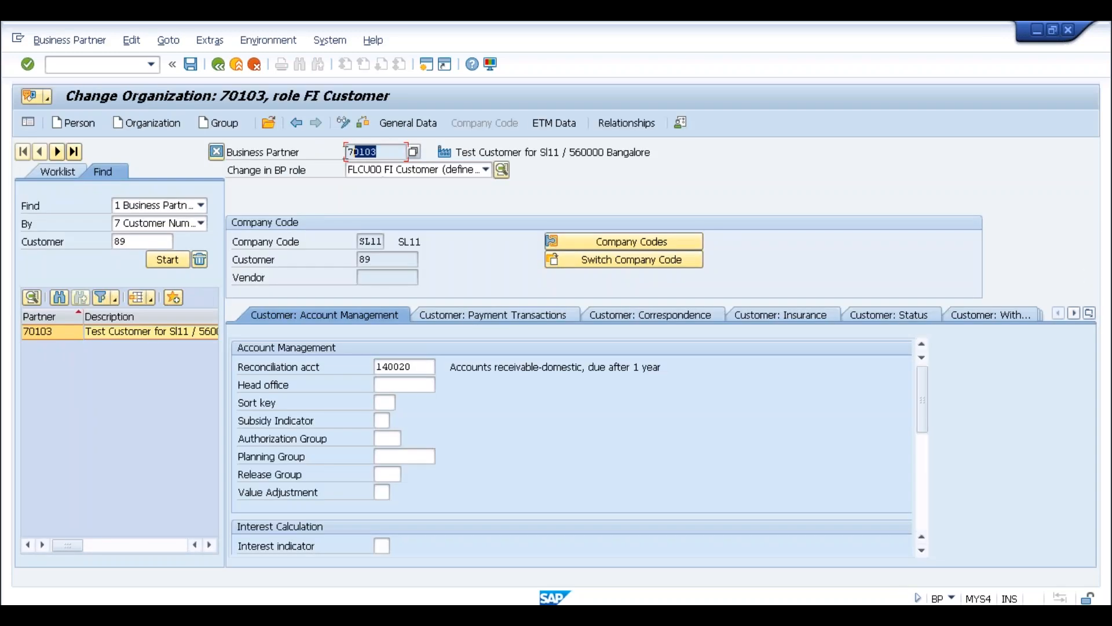
left_click_drag(355, 152, 344, 152)
key("ctrl+c")
key("alt+Tab")
key("ctrl+v")
left_click(28, 123)
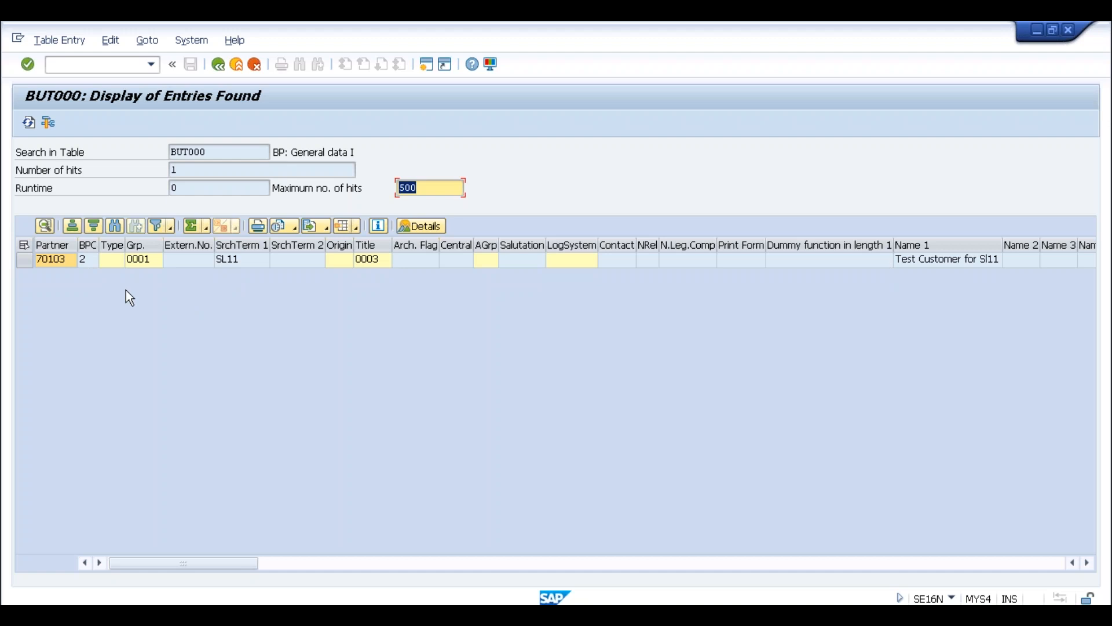
Step: Scroll right, copy 70103's Business Partner GUID, and return to the BUT000 selection screen
left_click(219, 157)
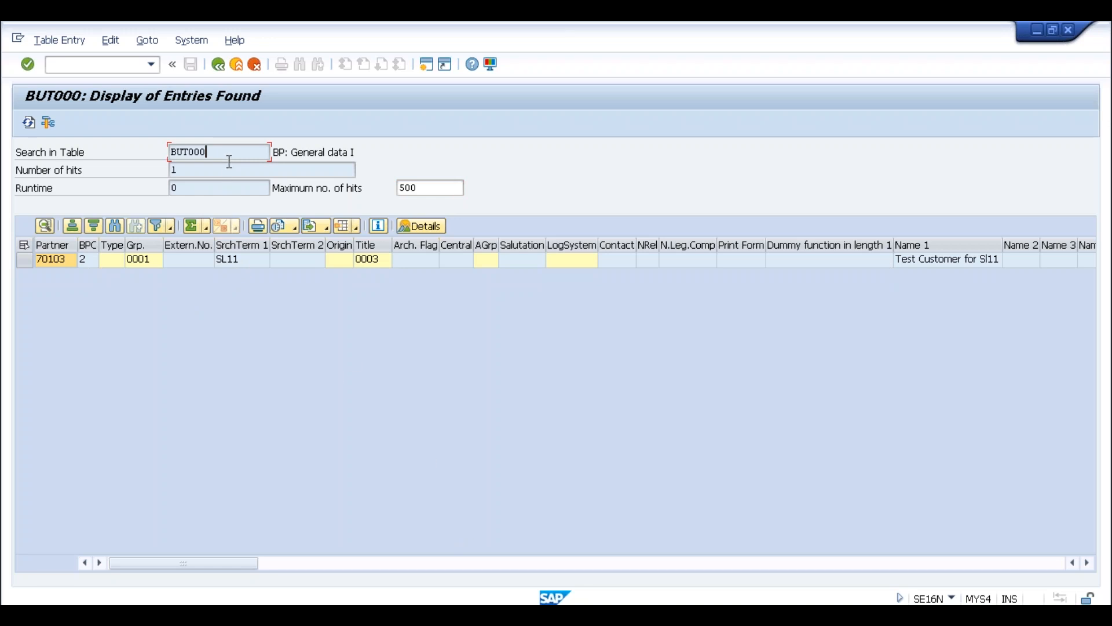
left_click_drag(218, 151, 156, 152)
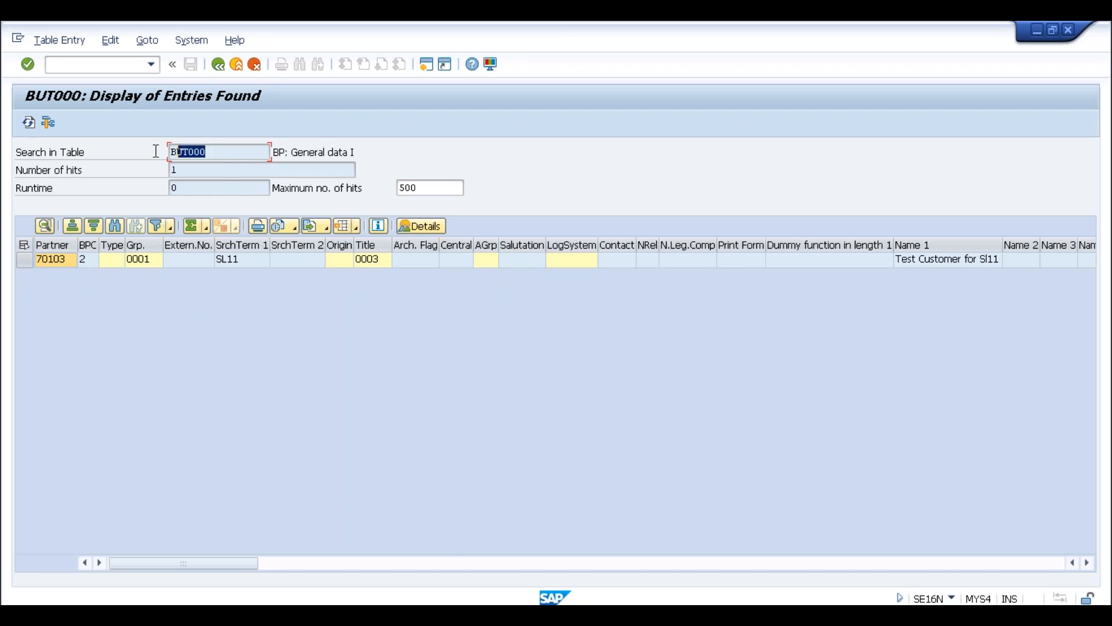
left_click(738, 565)
left_click(738, 564)
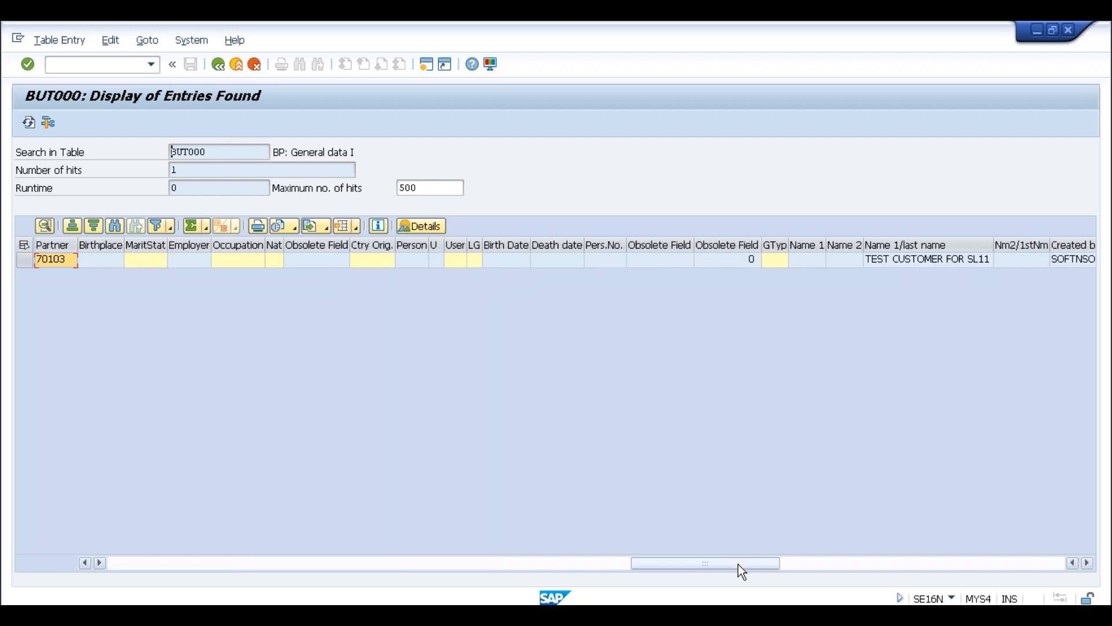
left_click(808, 565)
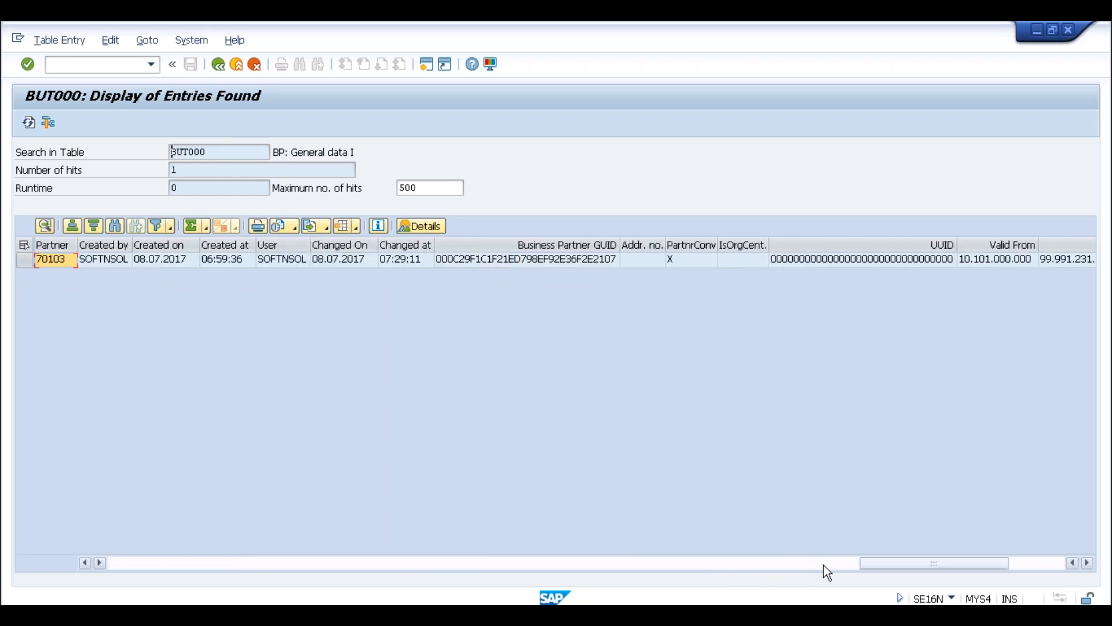
left_click(499, 260)
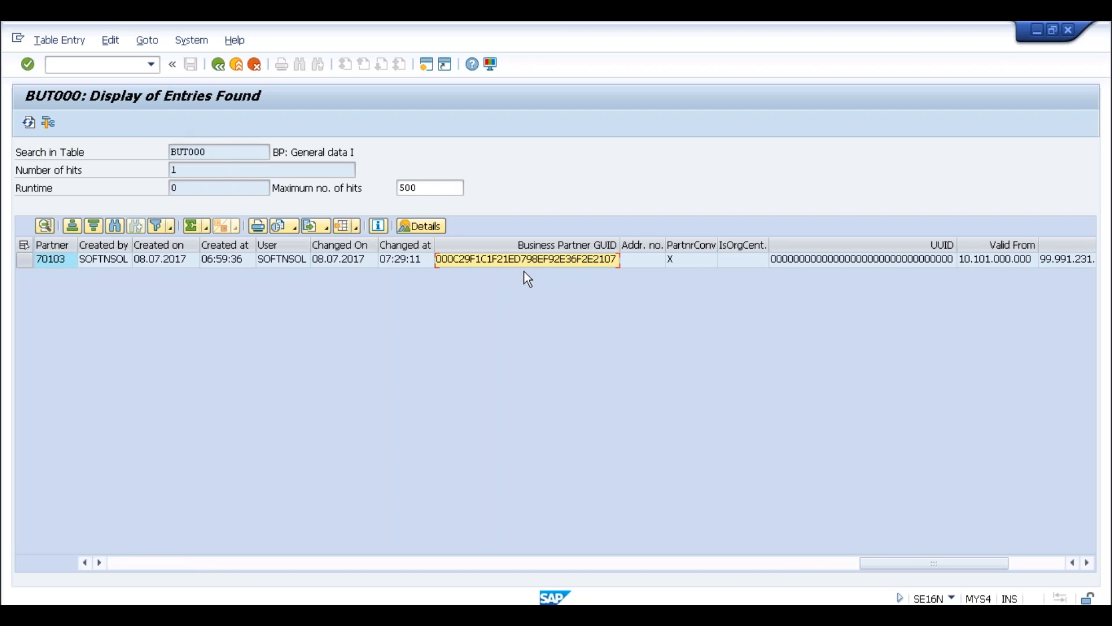
key("ctrl+c")
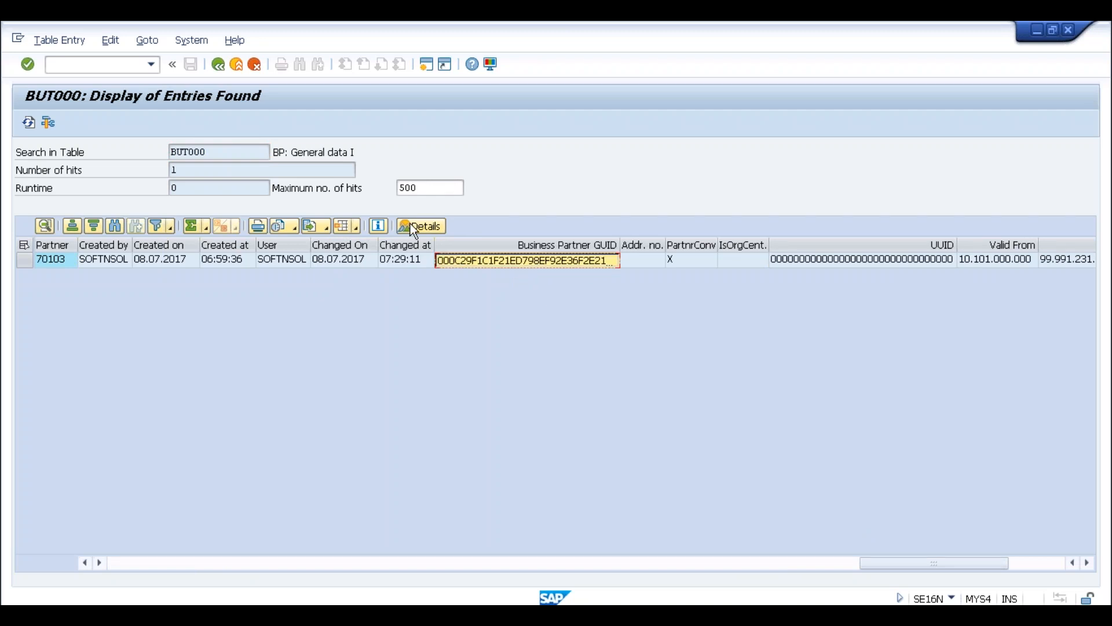
left_click(222, 71)
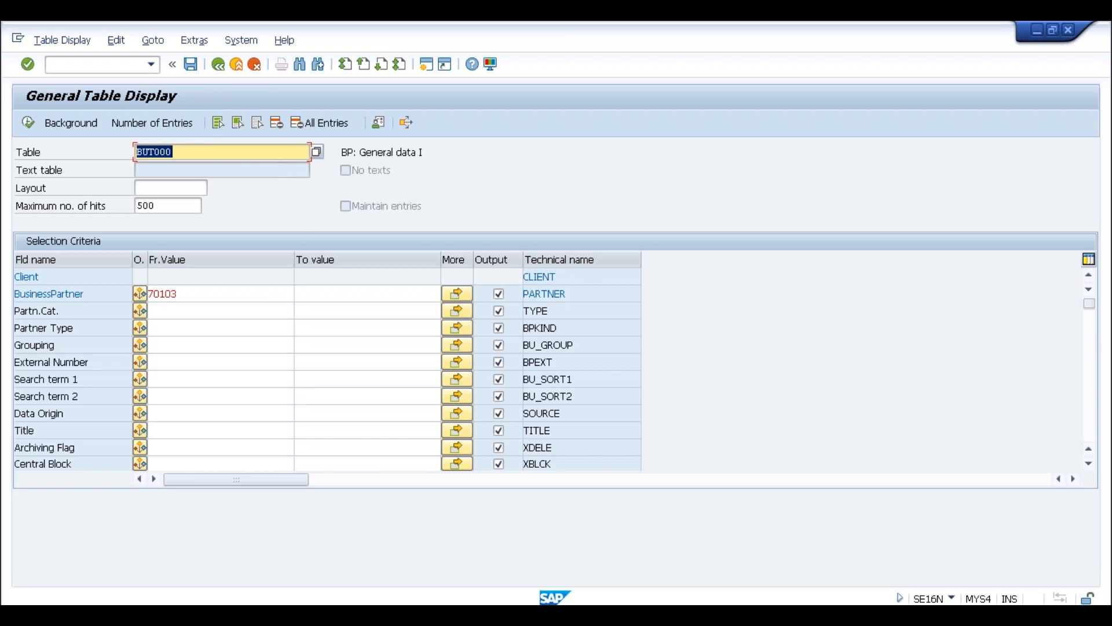
Step: Query table CVI_CUST_LINK filtered by the copied BP GUID
type("cvi")
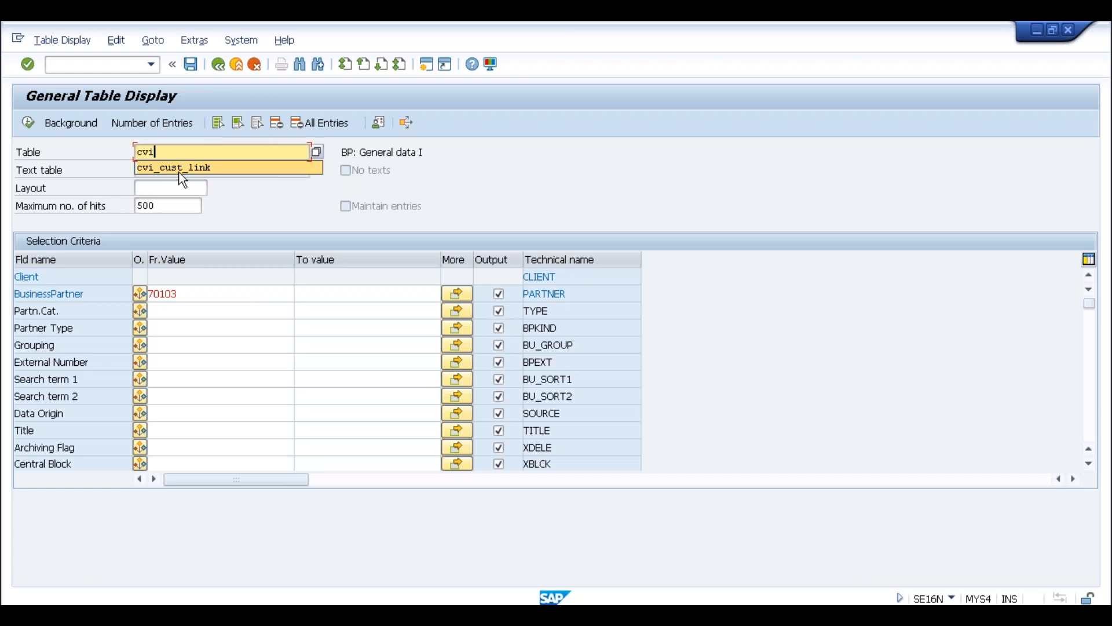
left_click(197, 181)
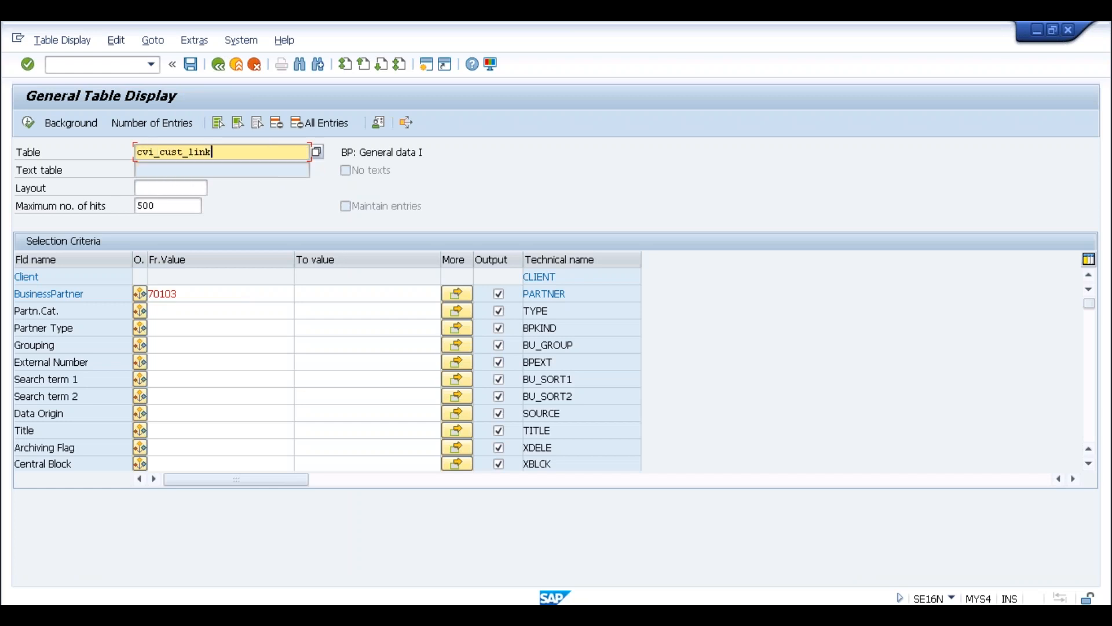
key("Return")
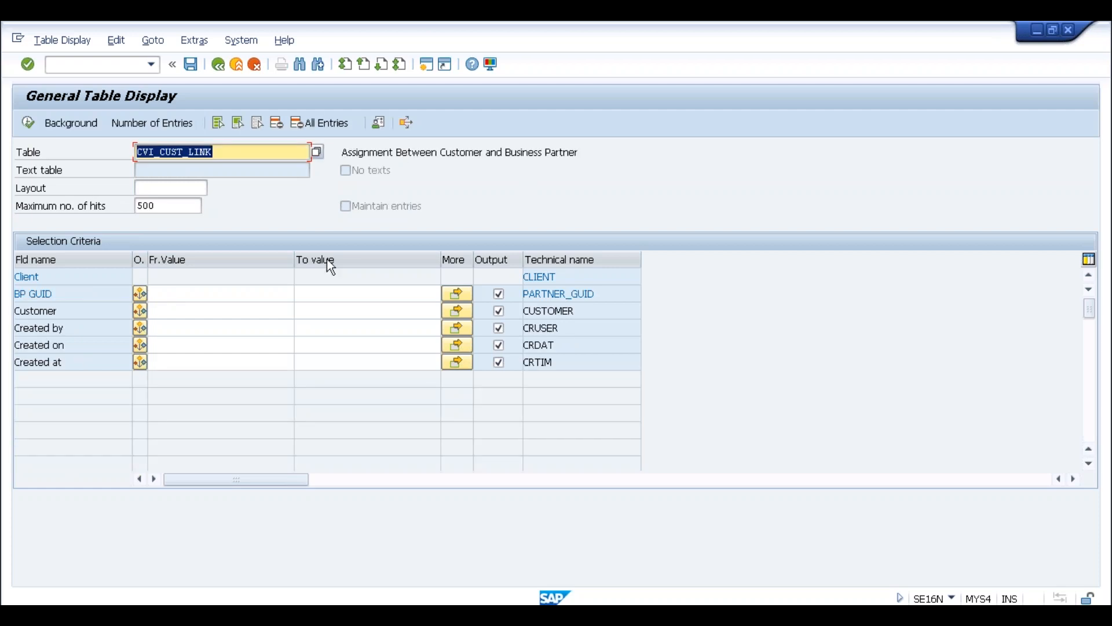
left_click(179, 293)
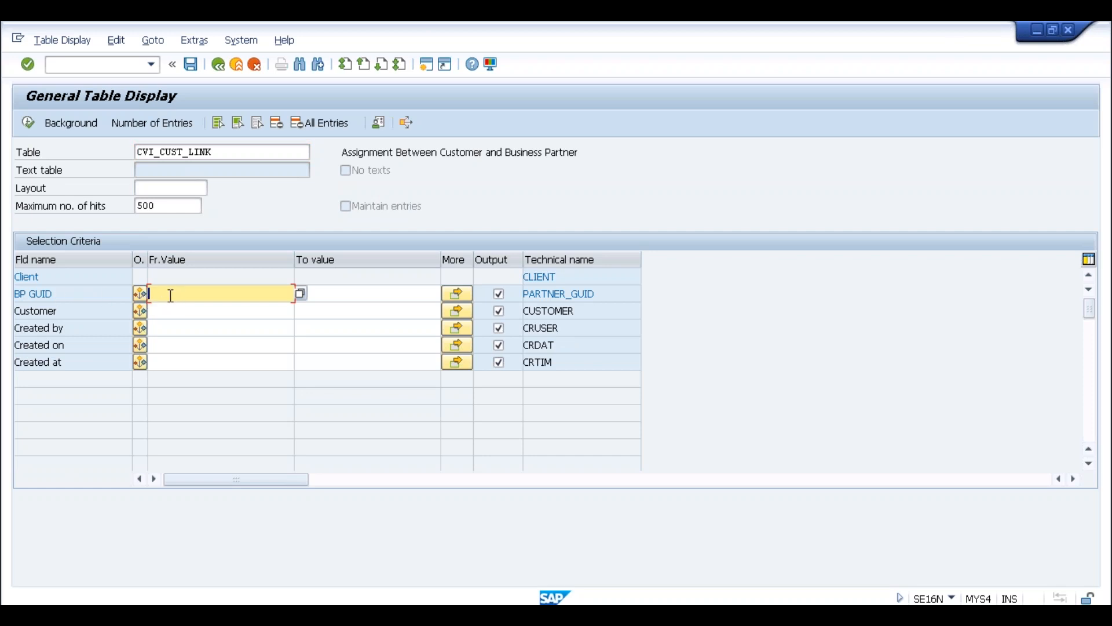
key("ctrl+v")
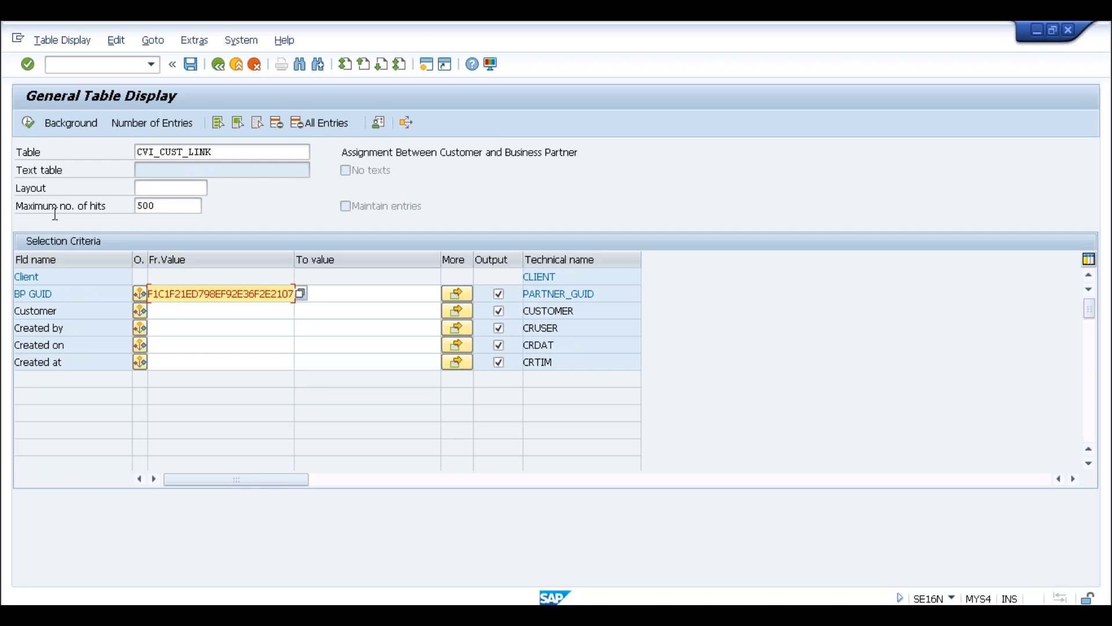
left_click(31, 124)
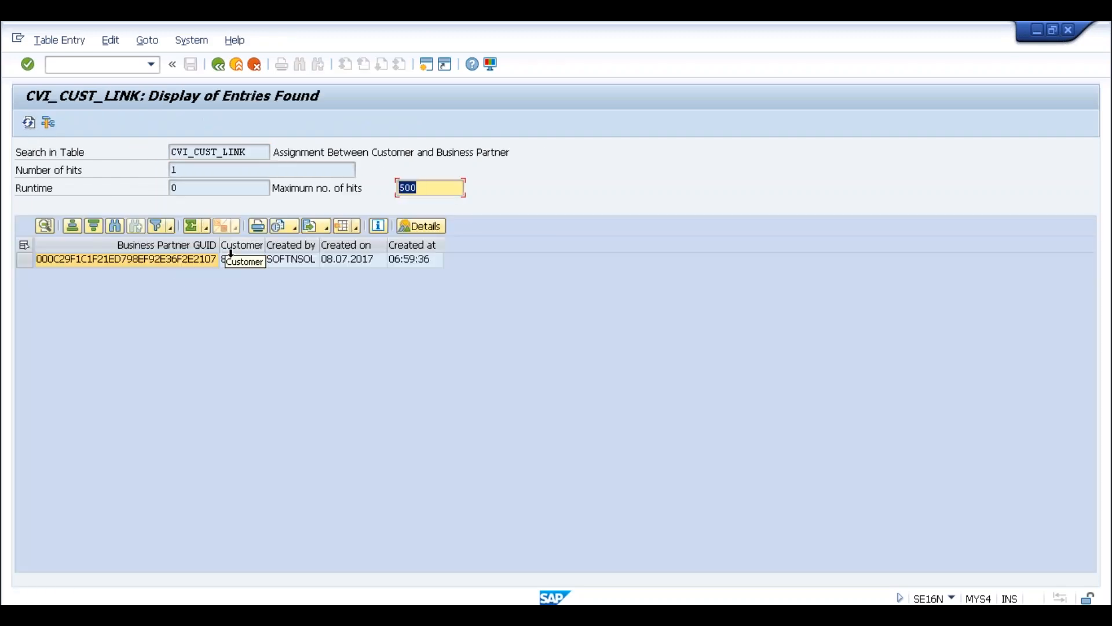
Step: Confirm the GUID links to customer 89 and return to the table selection
left_click(232, 264)
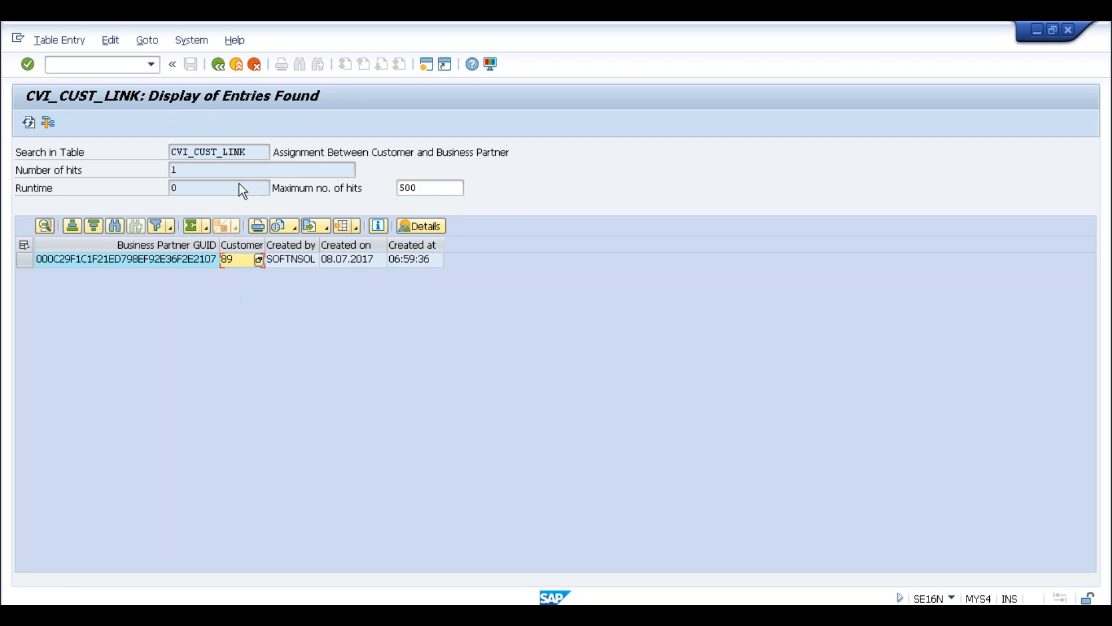
left_click(251, 153)
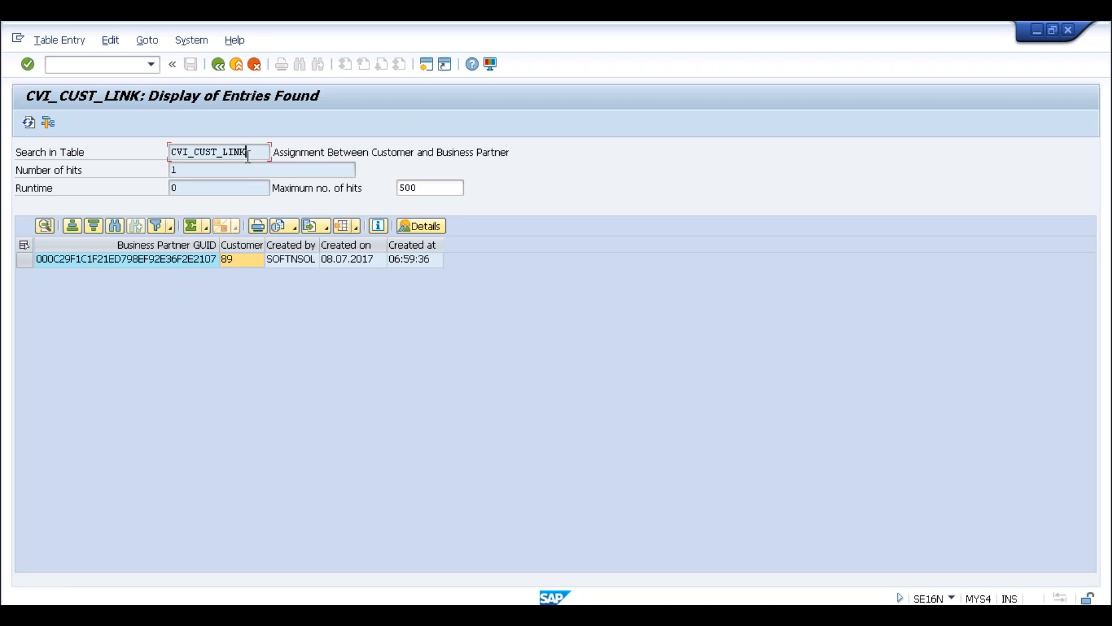
left_click(216, 67)
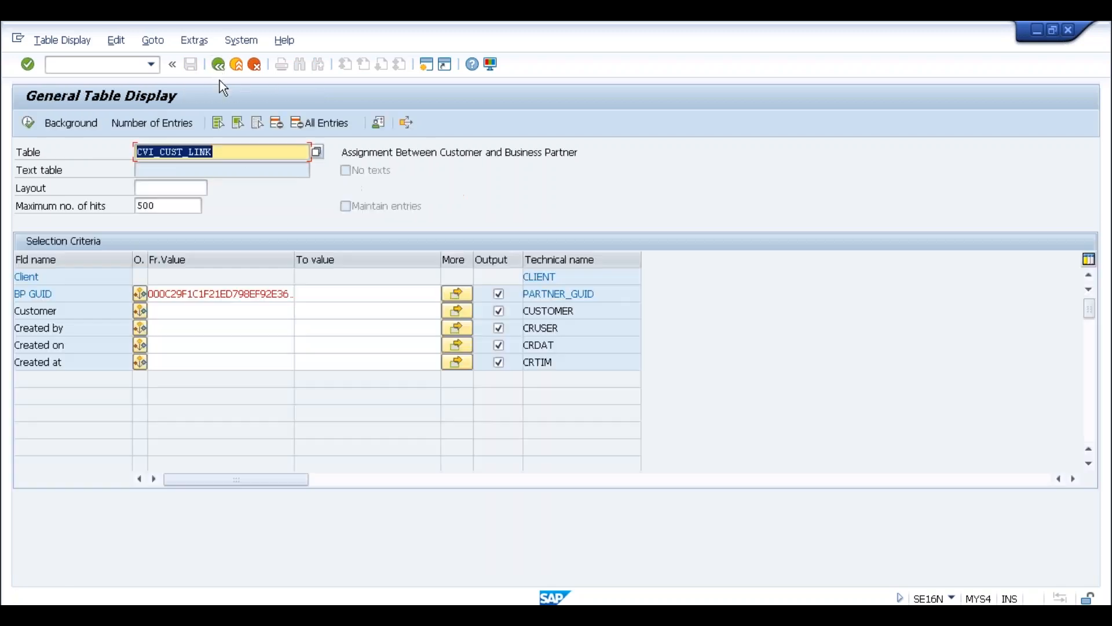
left_click(184, 151)
Step: Query table CVI_VEND_LINK with the partner's earlier-used BP GUID; no vendor link is returned
left_click_drag(183, 151, 160, 152)
type("vend")
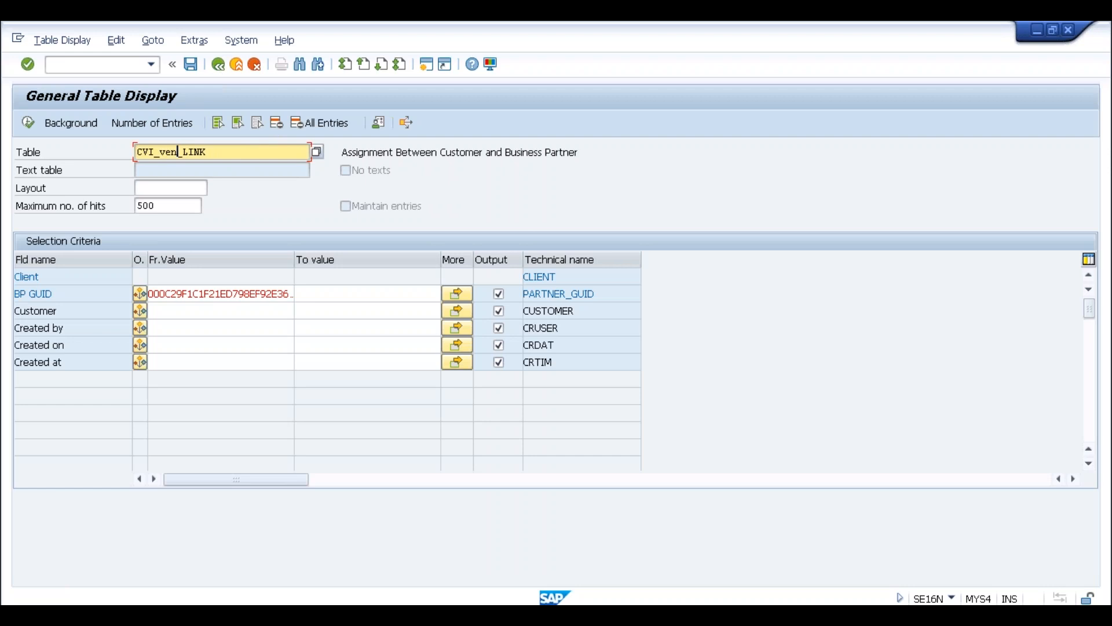
key("Return")
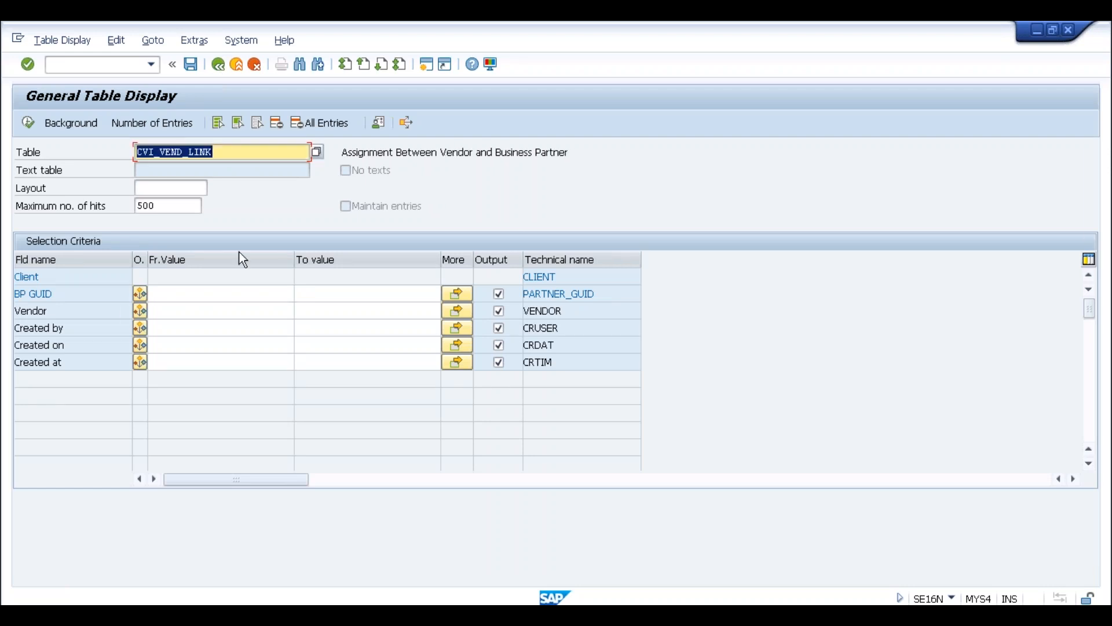
left_click(212, 294)
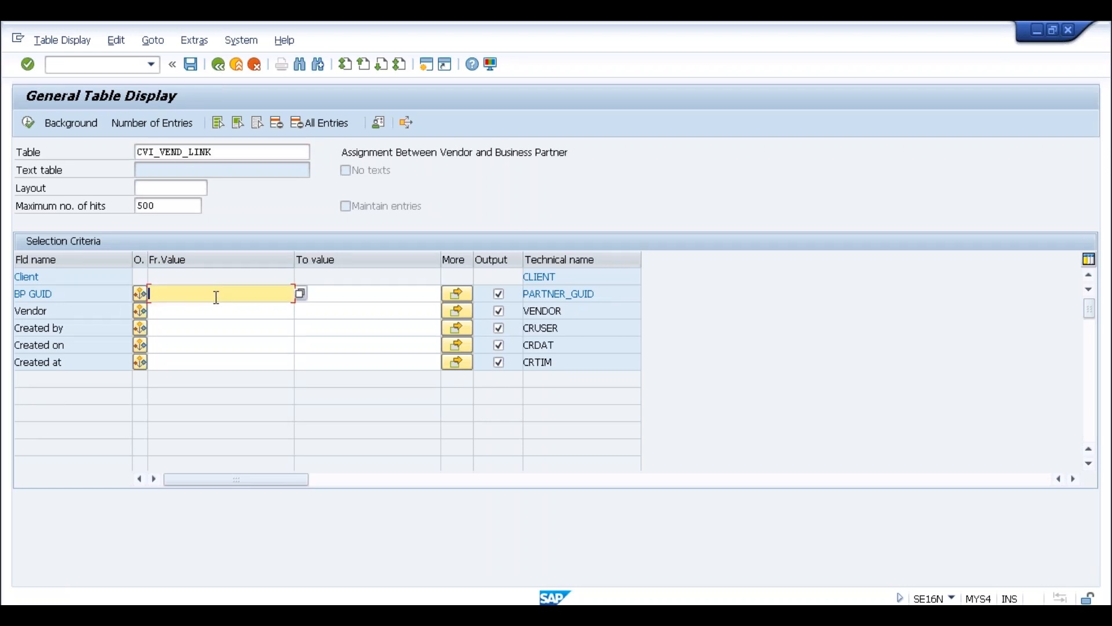
left_click(215, 298)
left_click(200, 307)
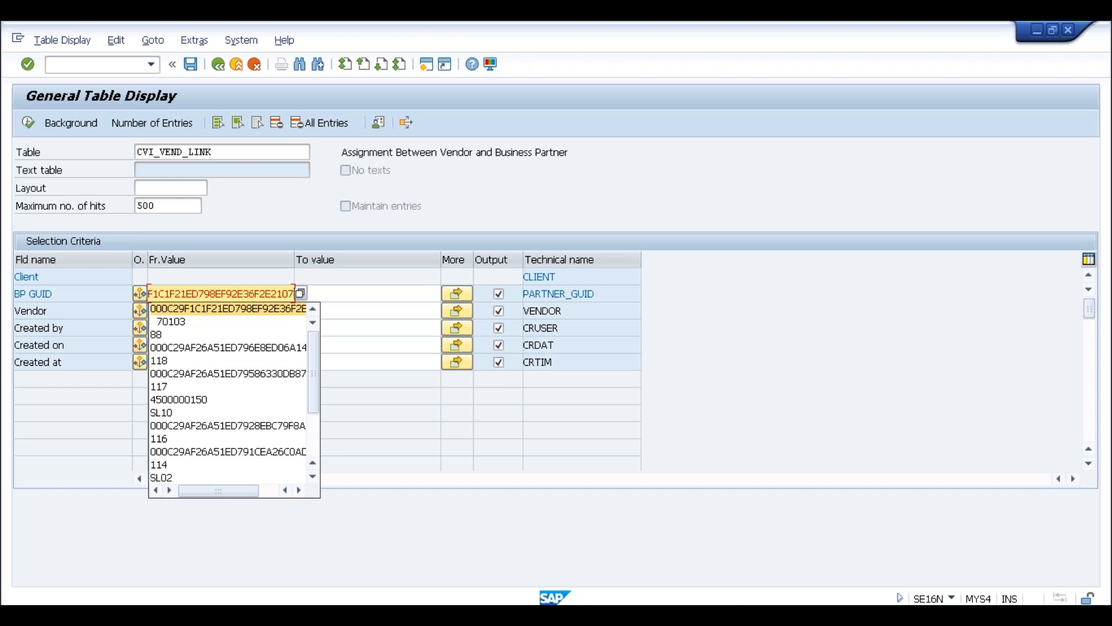
left_click(27, 126)
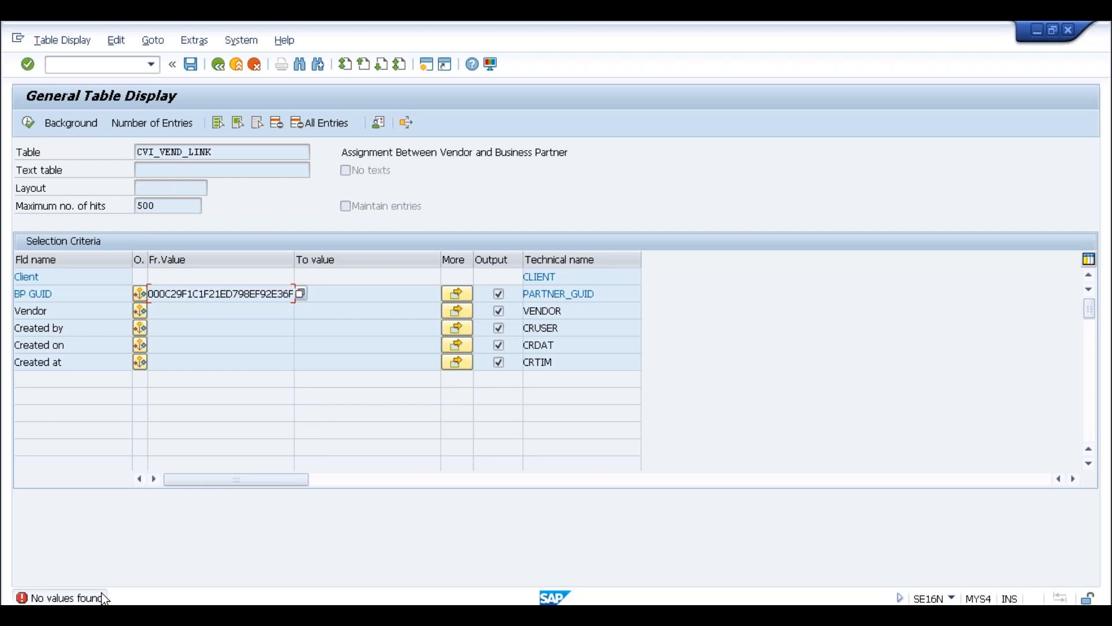
left_click(188, 293)
mouse_move(689, 26)
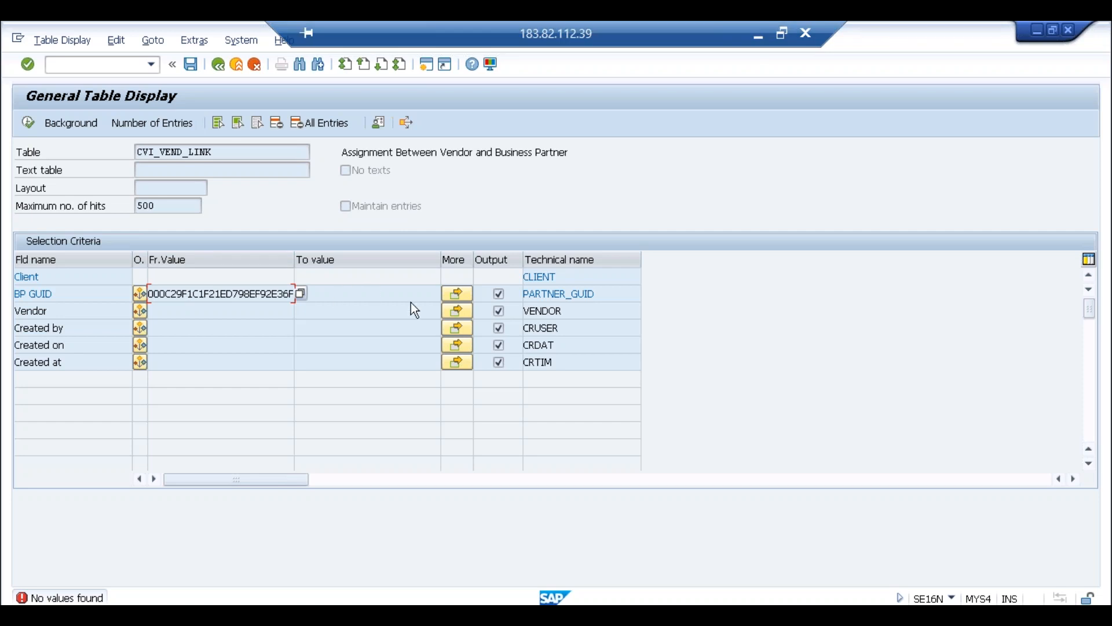
left_click(241, 154)
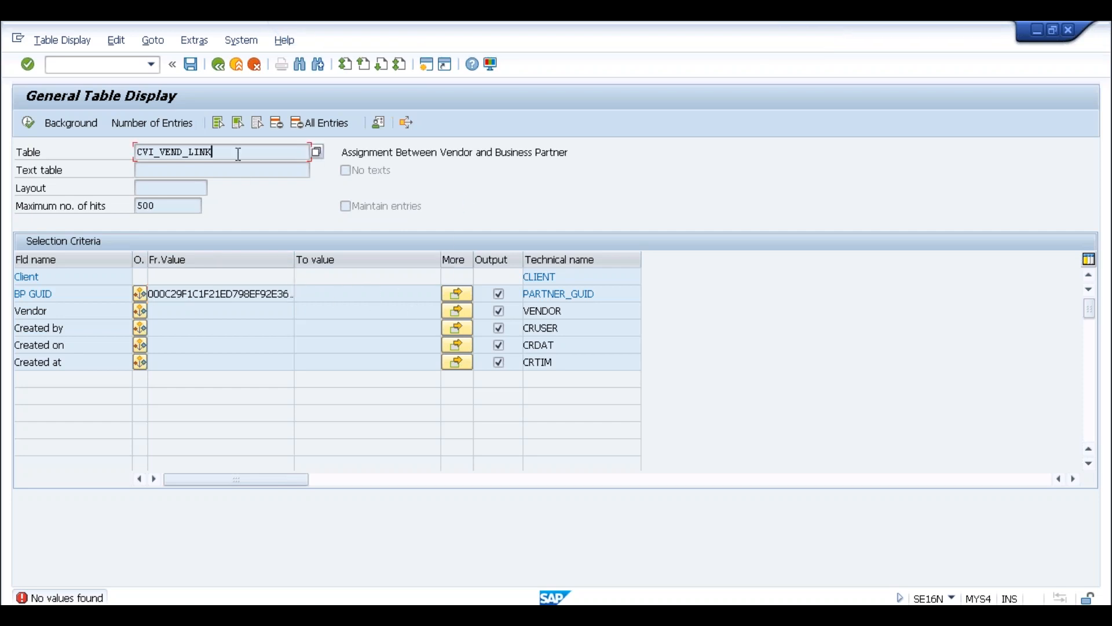